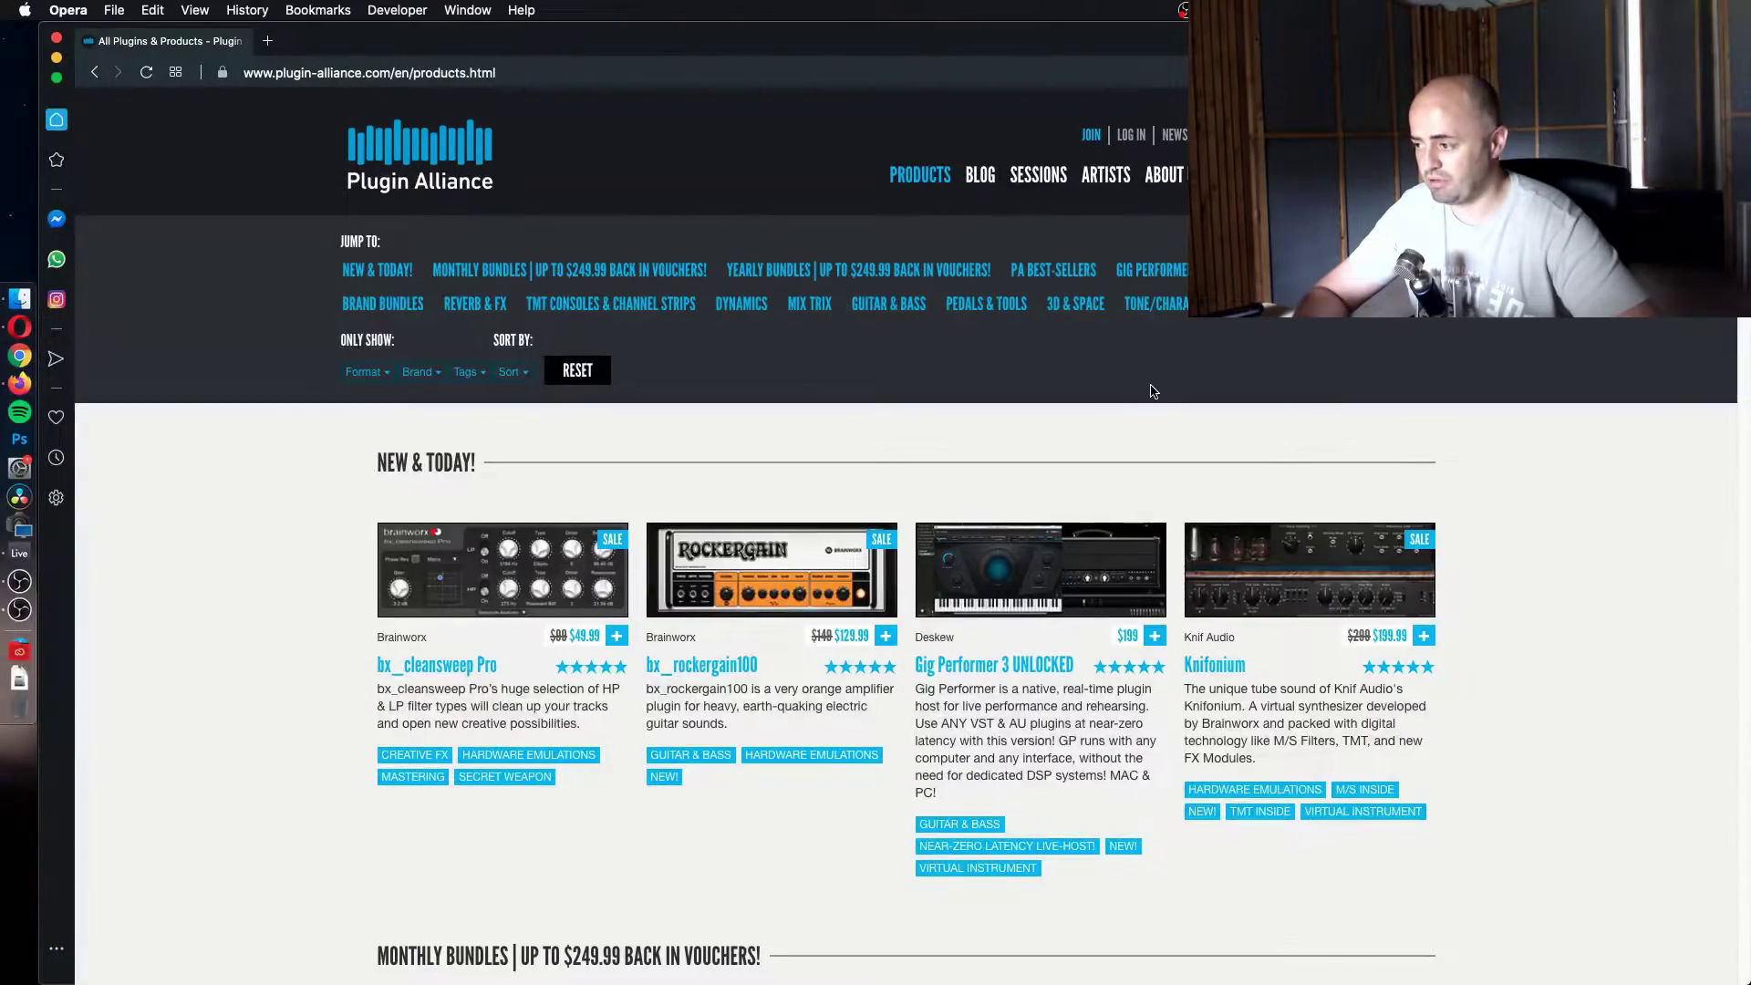
Browse the Plugin Alliance product catalogue from the new releases through the equalizers, channel strips and dynamics to the Mix Trix section
{"action": "scroll", "coordinate": [1151, 388], "scroll_direction": "down", "scroll_amount": 10}
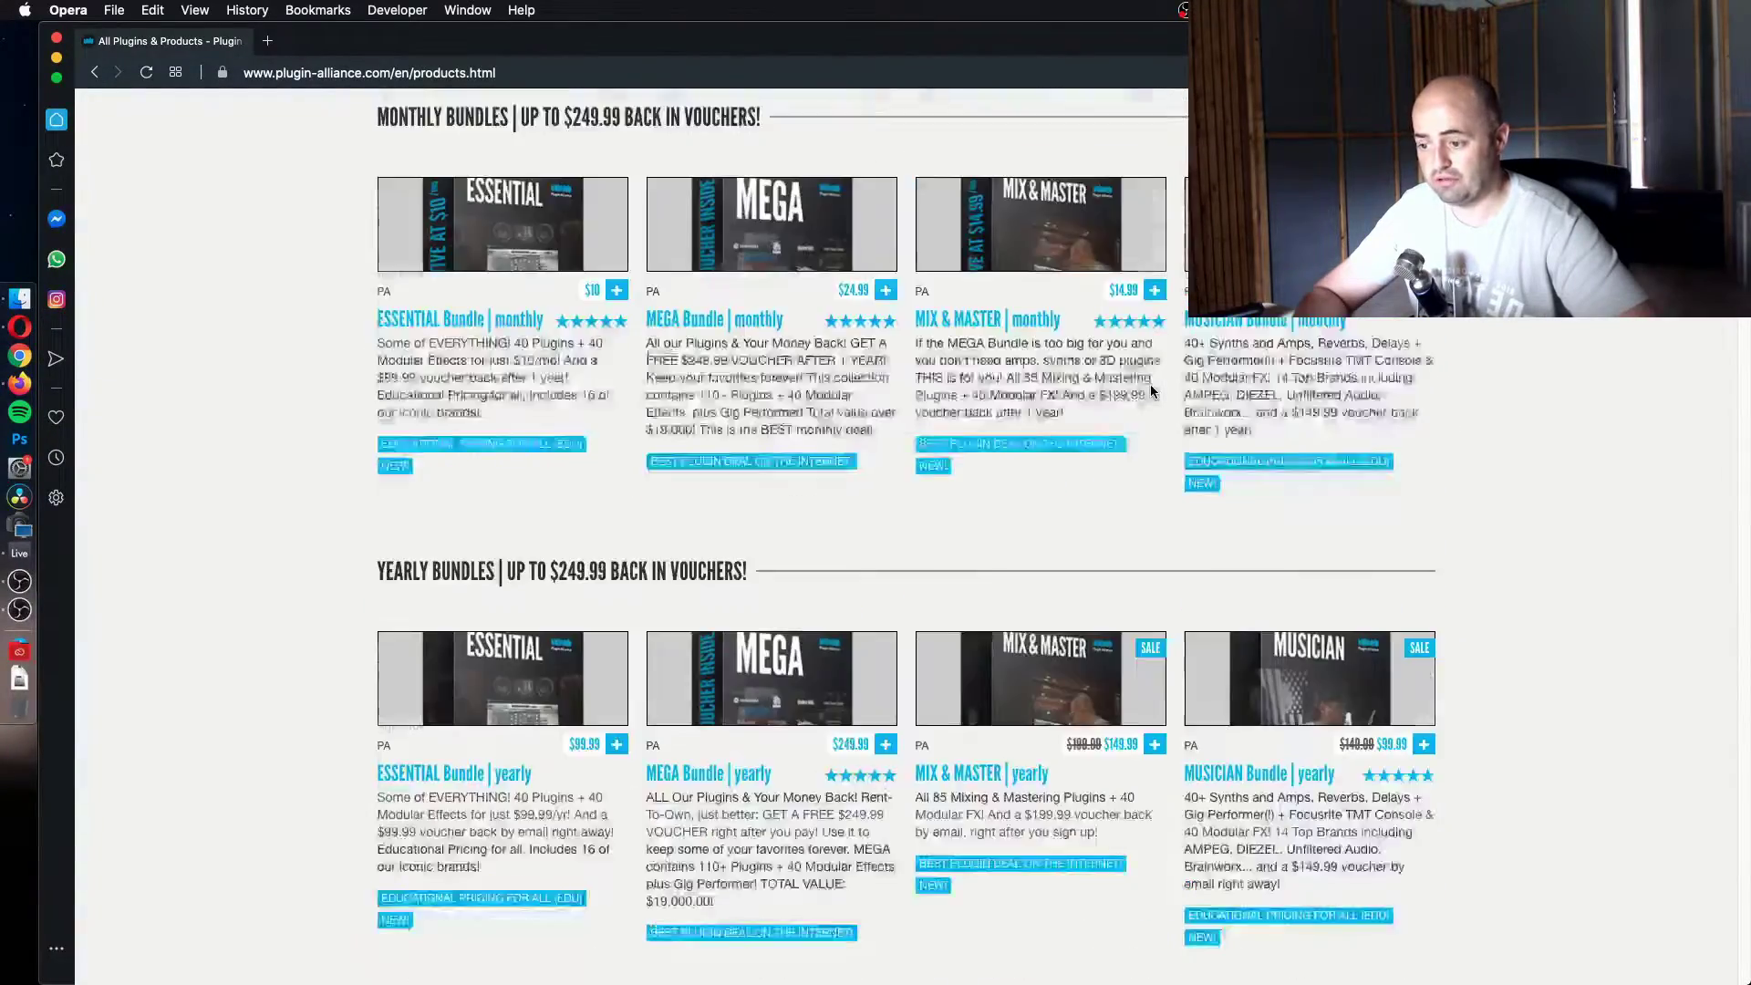
{"action": "scroll", "coordinate": [1151, 391], "scroll_direction": "down", "scroll_amount": 15}
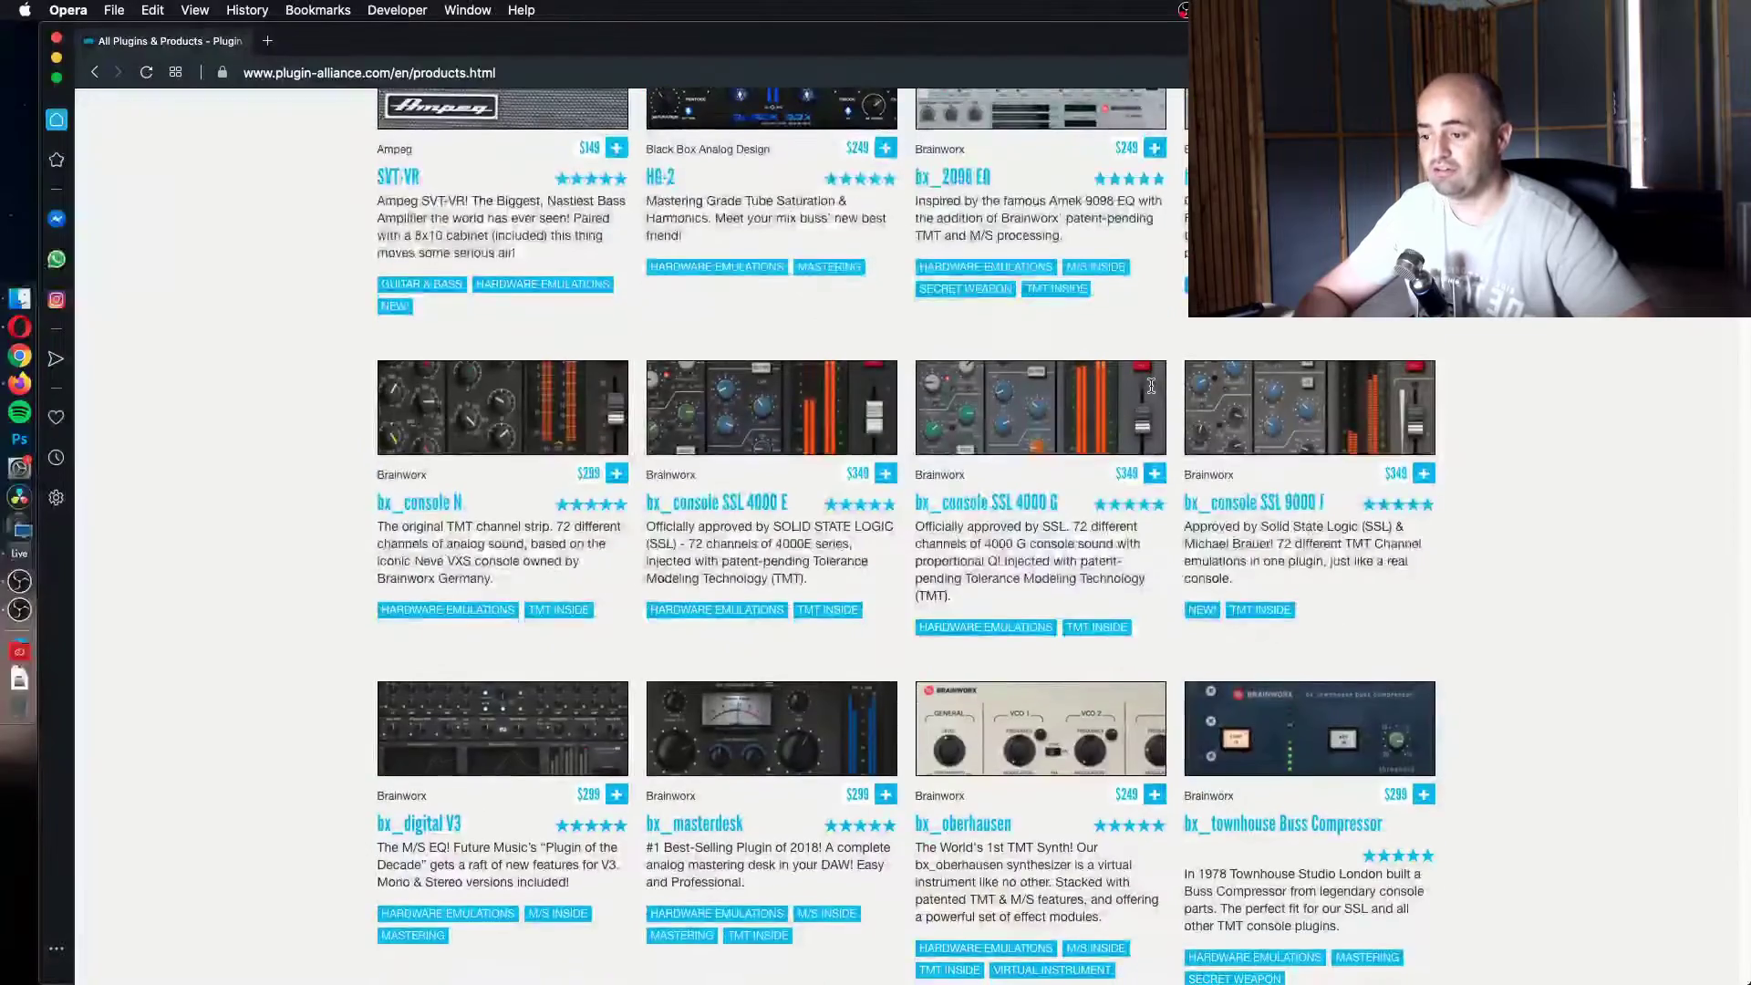
{"action": "scroll", "coordinate": [1150, 392], "scroll_direction": "down", "scroll_amount": 8}
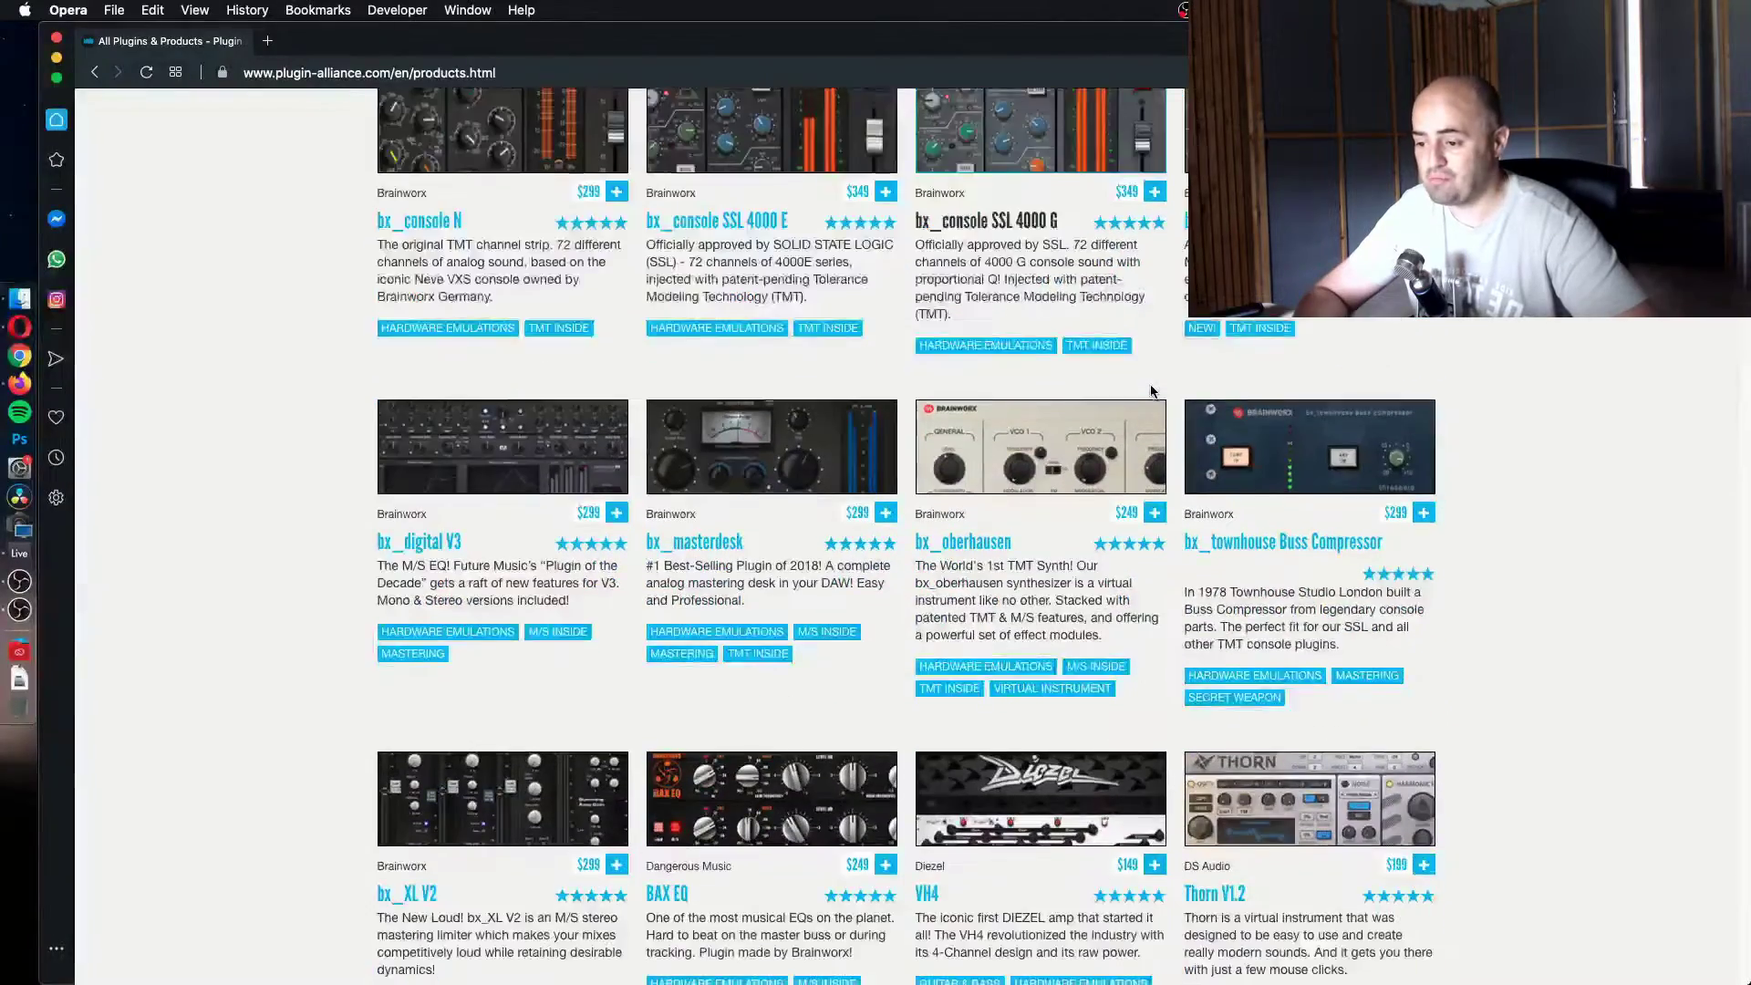
{"action": "scroll", "coordinate": [1151, 391], "scroll_direction": "down", "scroll_amount": 13}
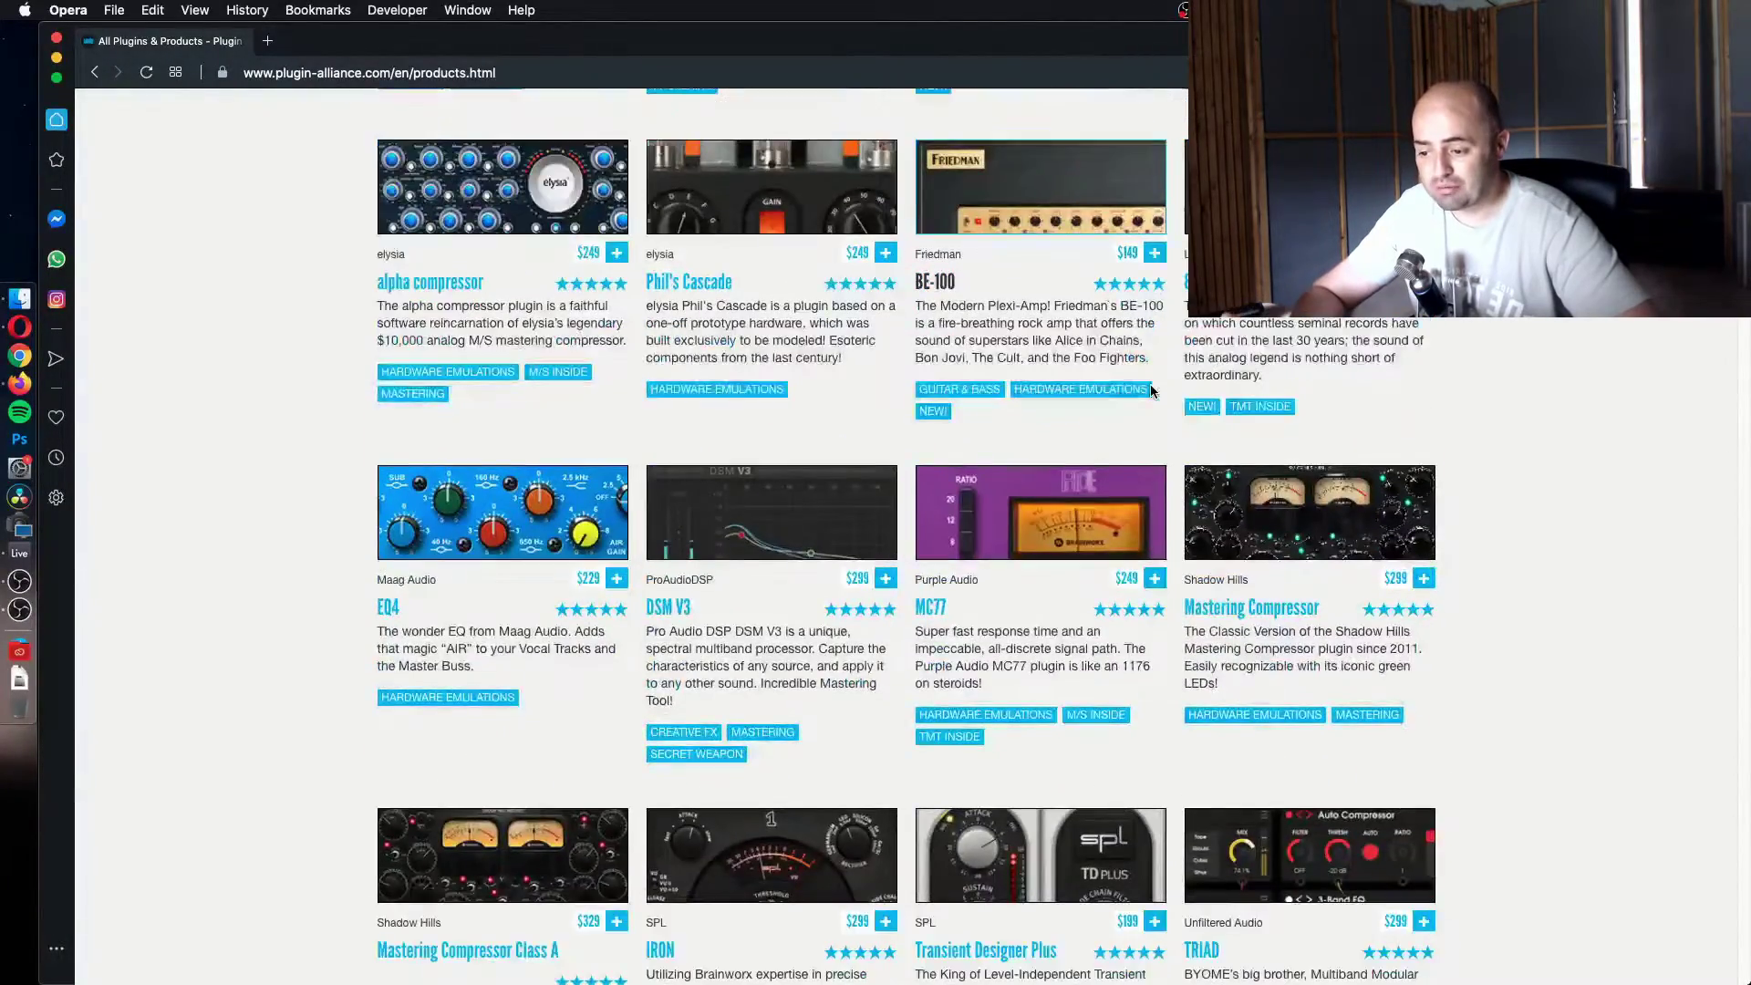
{"action": "scroll", "coordinate": [1150, 391], "scroll_direction": "down", "scroll_amount": 8}
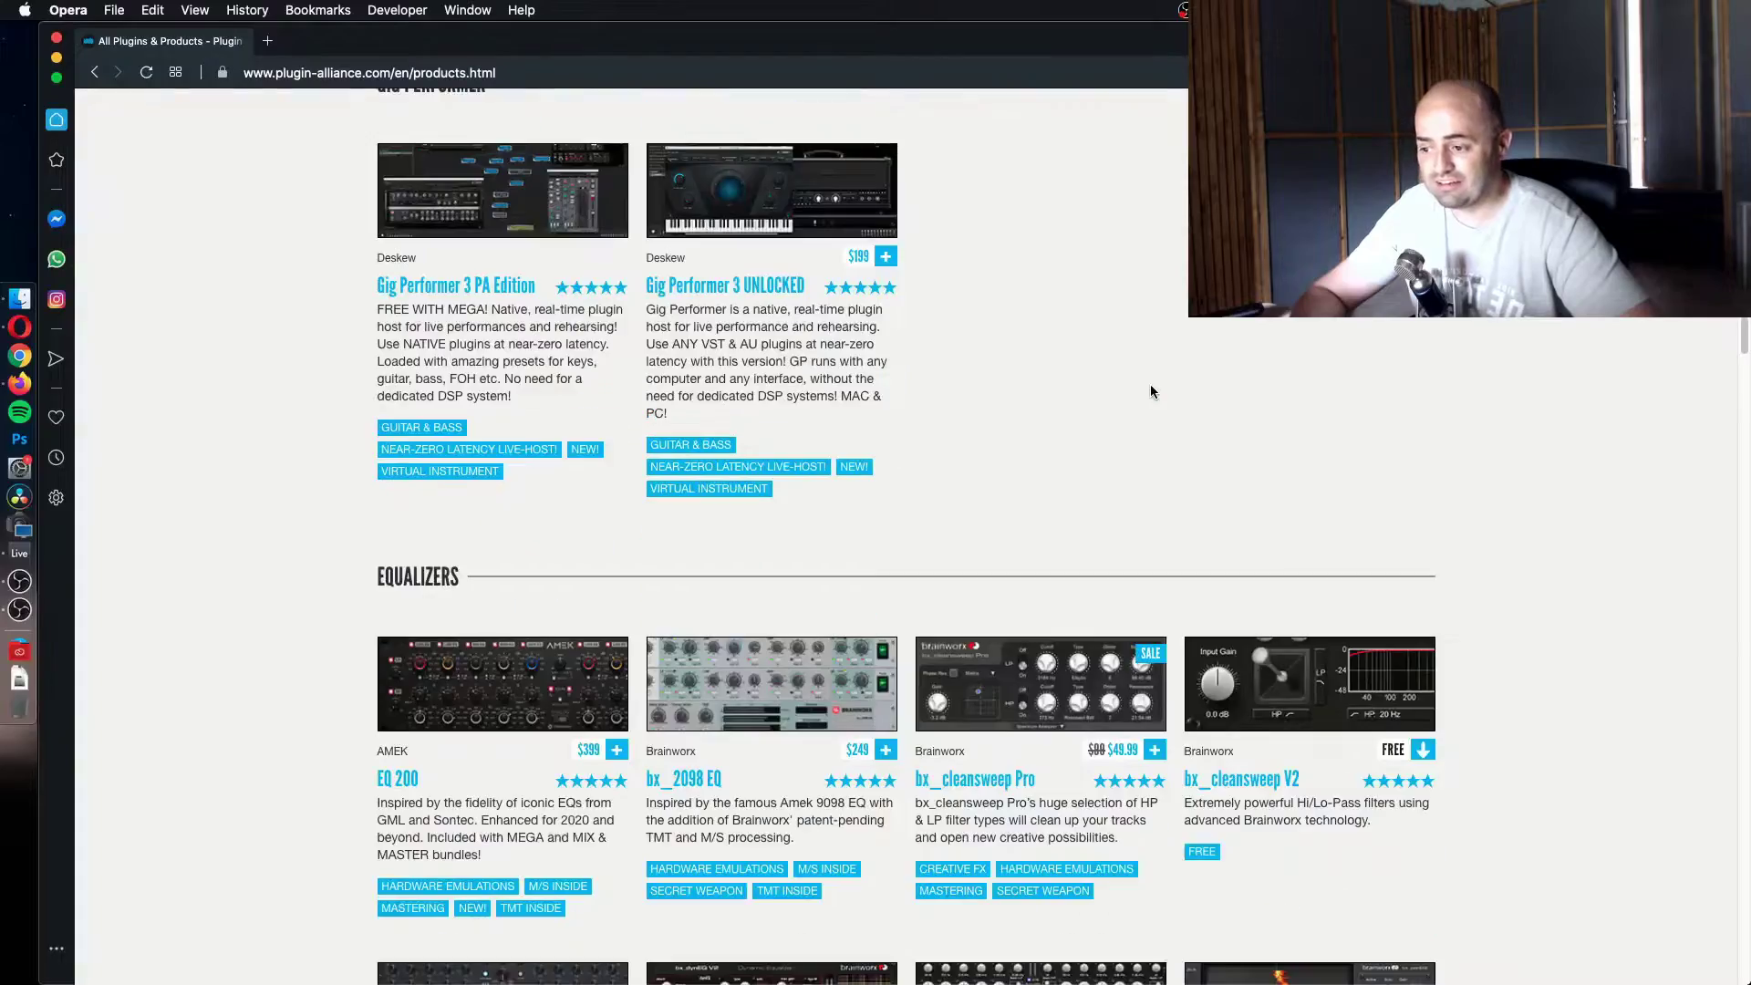
{"action": "scroll", "coordinate": [1150, 388], "scroll_direction": "down", "scroll_amount": 6}
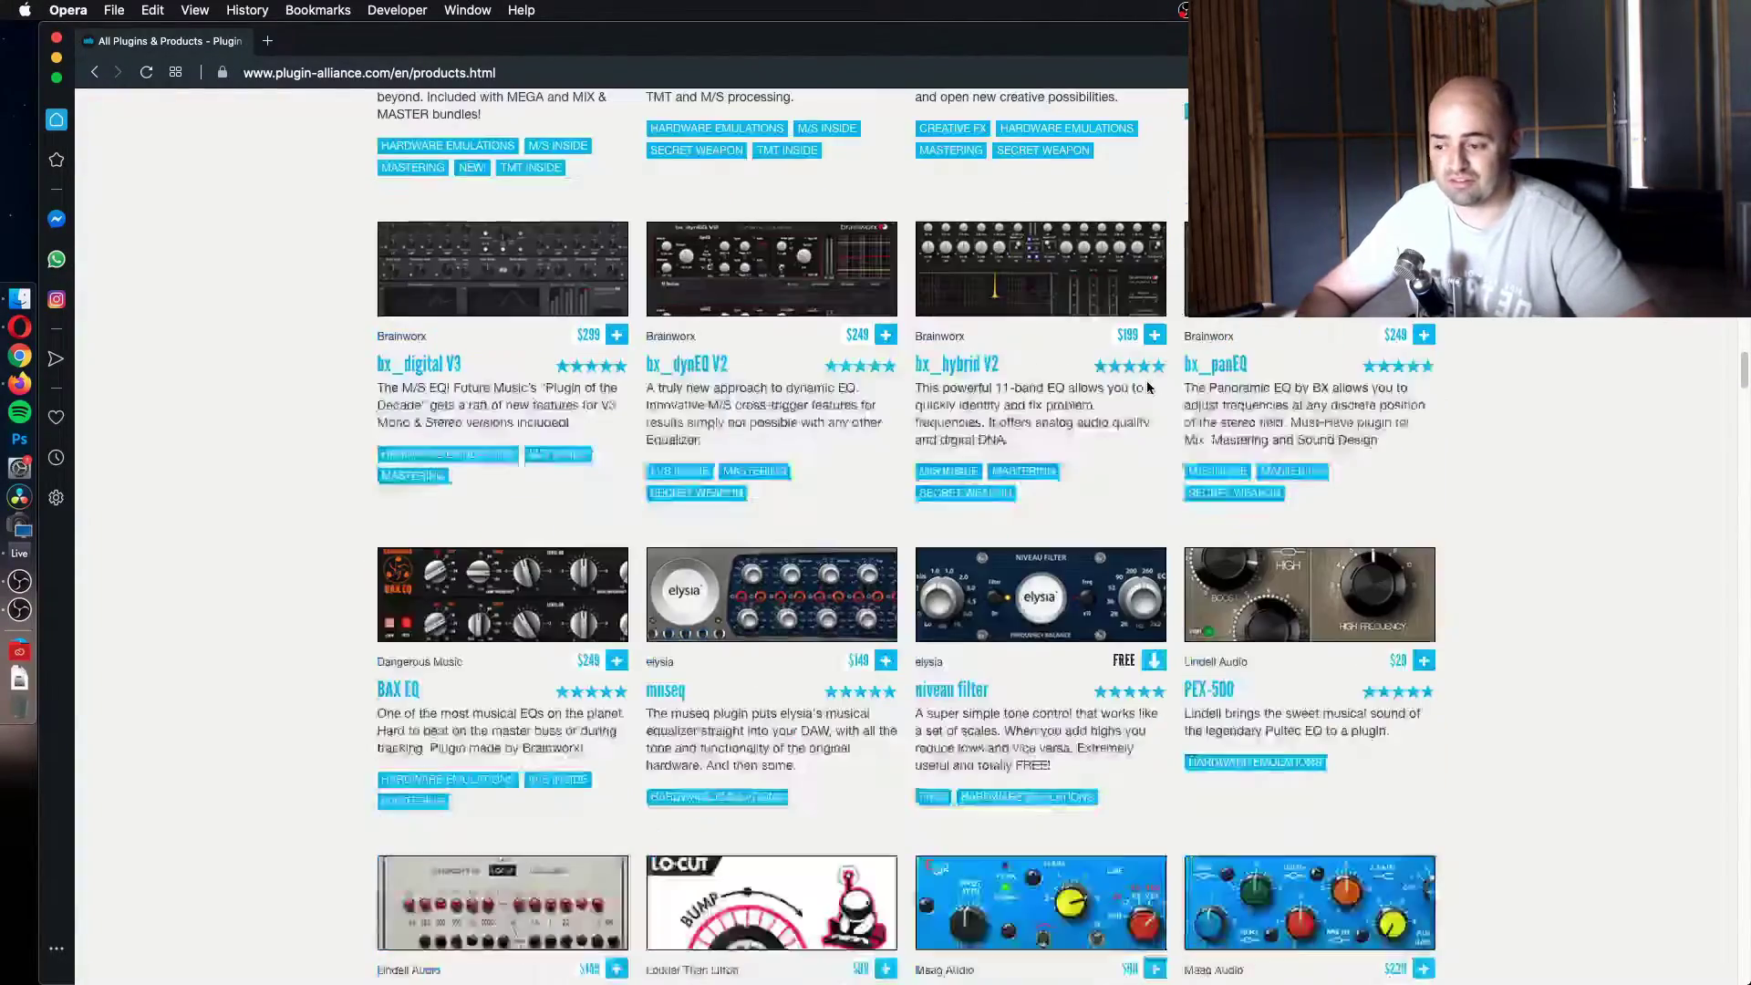
{"action": "scroll", "coordinate": [1149, 388], "scroll_direction": "down", "scroll_amount": 4}
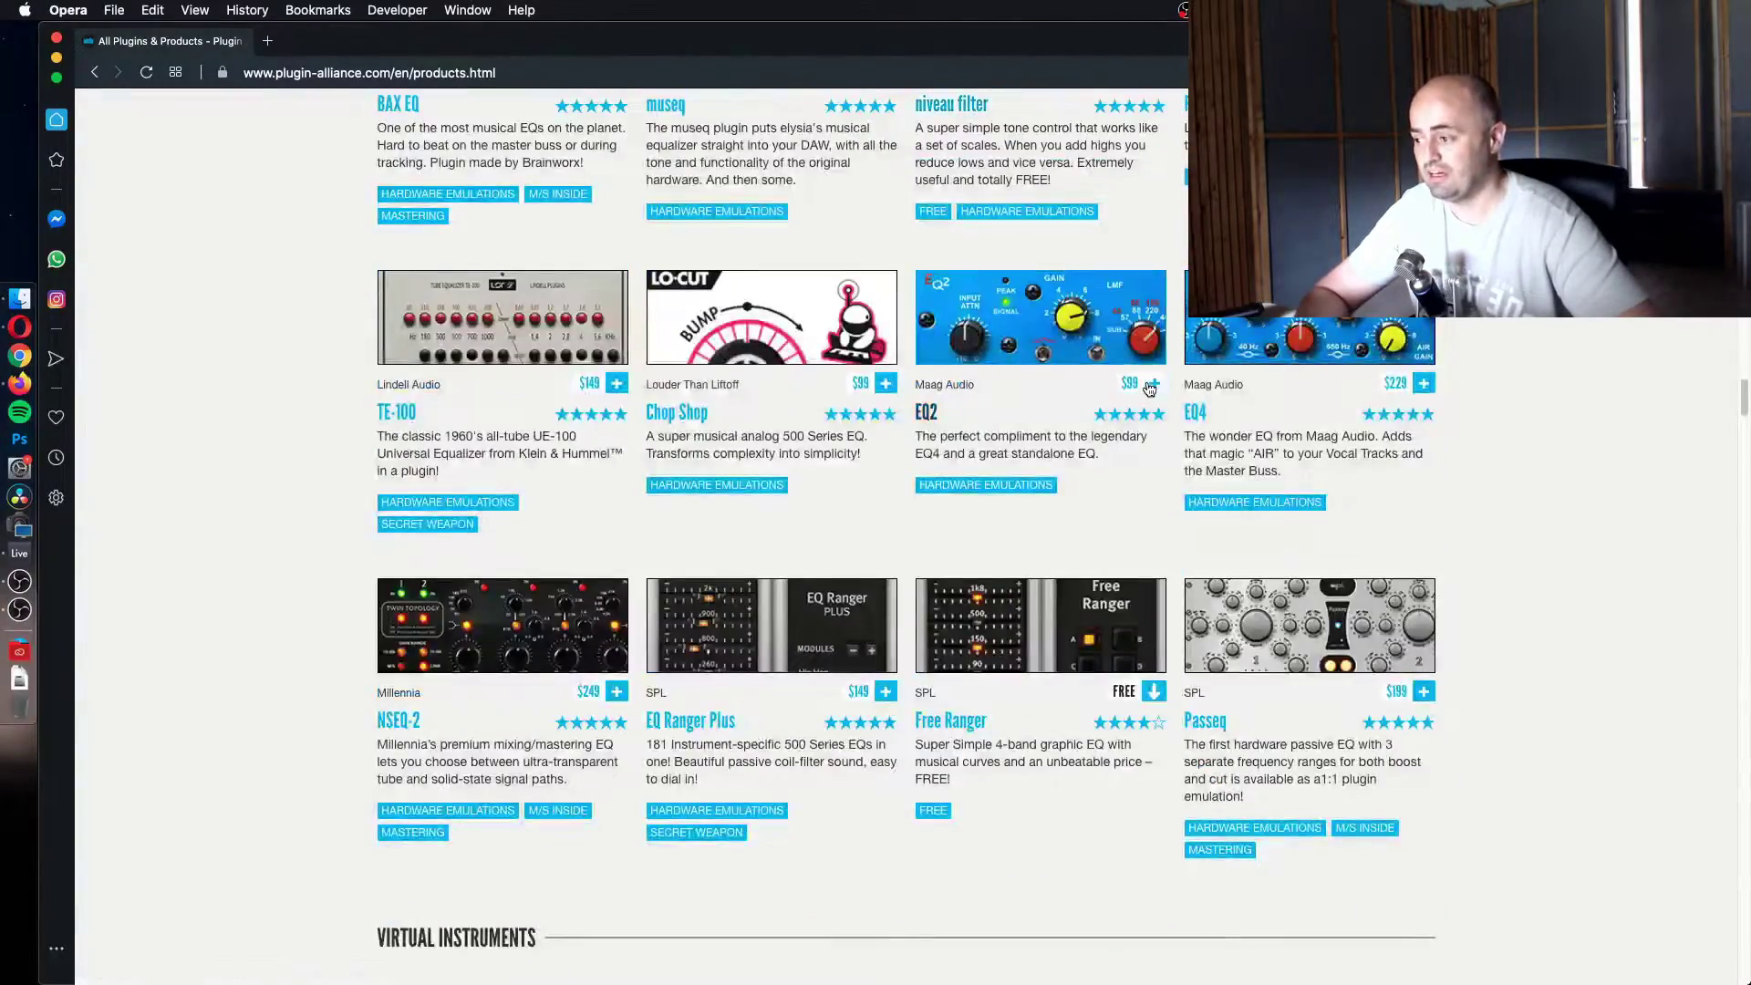
{"action": "scroll", "coordinate": [1148, 383], "scroll_direction": "down", "scroll_amount": 11}
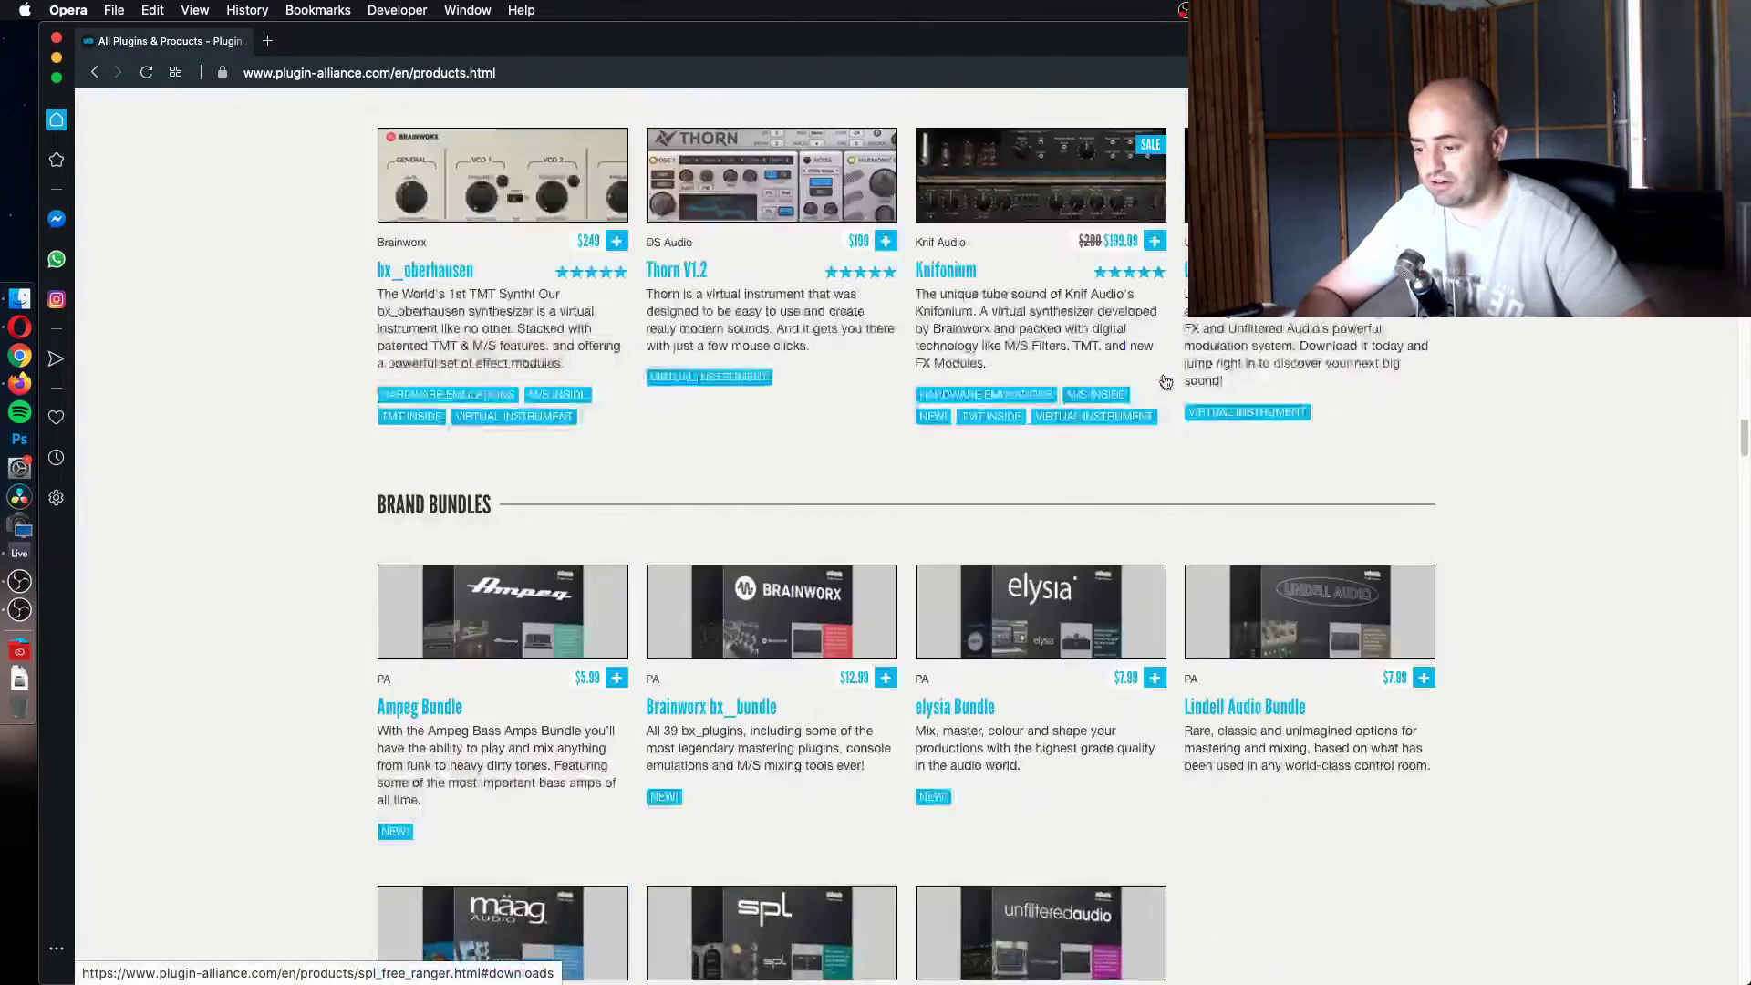
{"action": "scroll", "coordinate": [1163, 380], "scroll_direction": "down", "scroll_amount": 12}
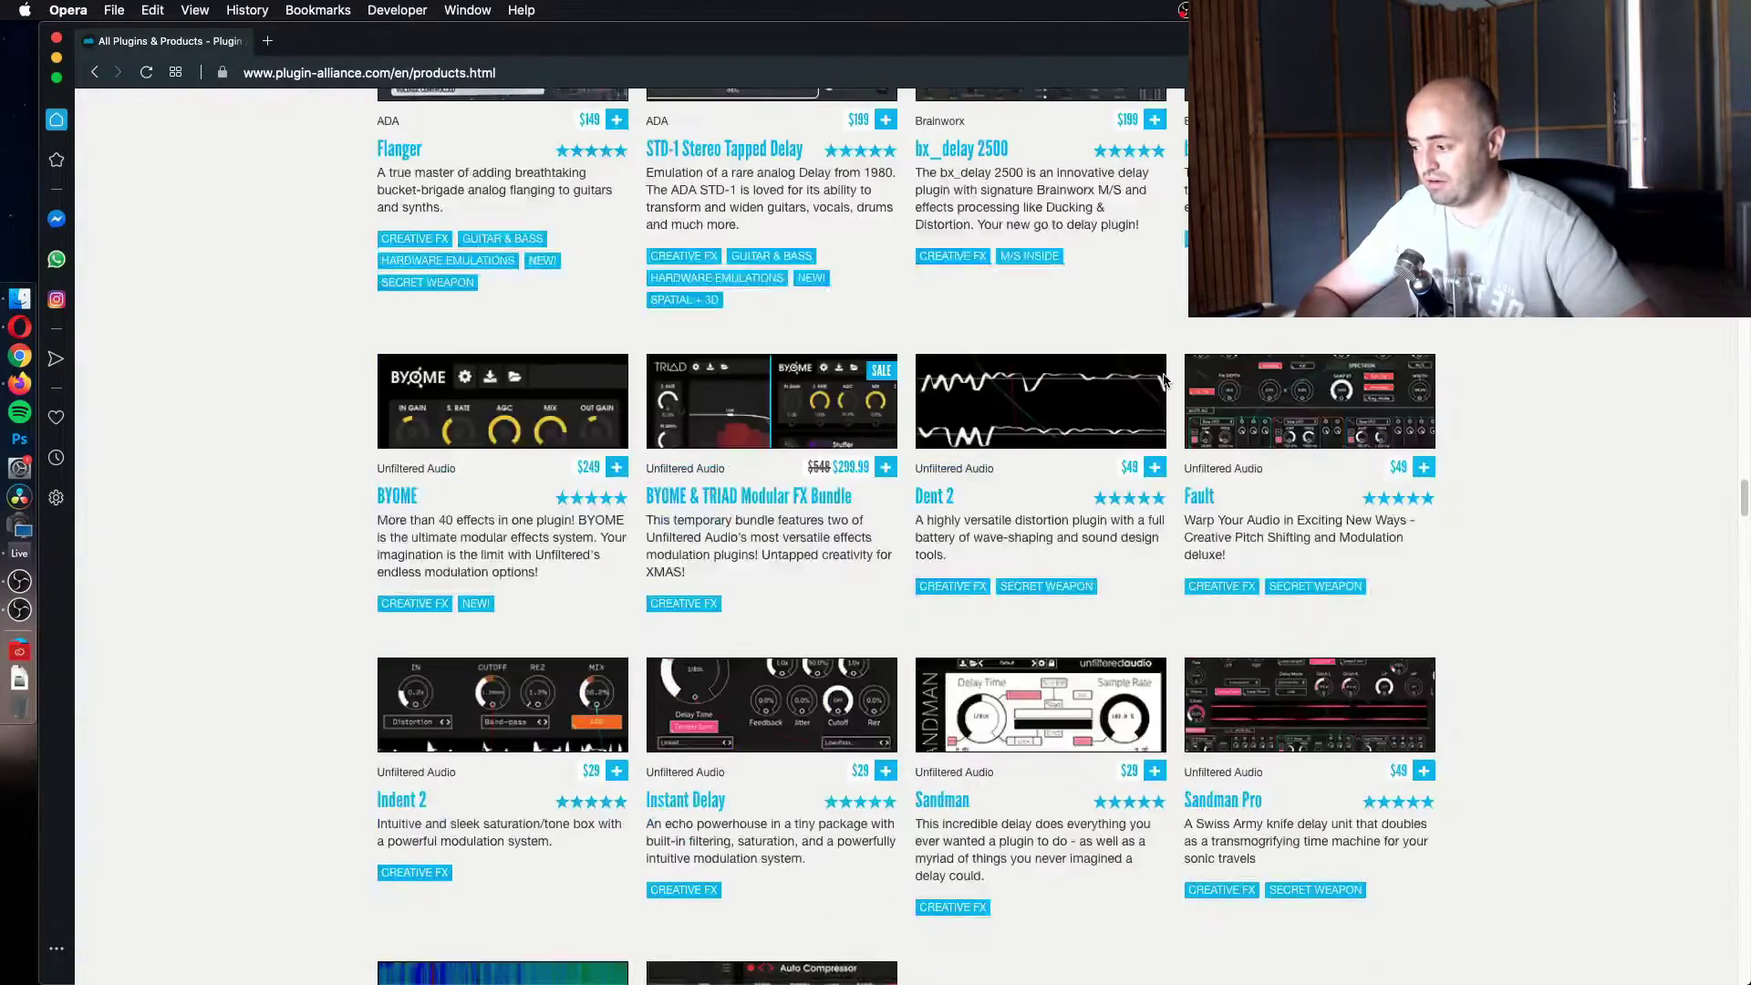
{"action": "scroll", "coordinate": [903, 512], "scroll_direction": "down", "scroll_amount": 9}
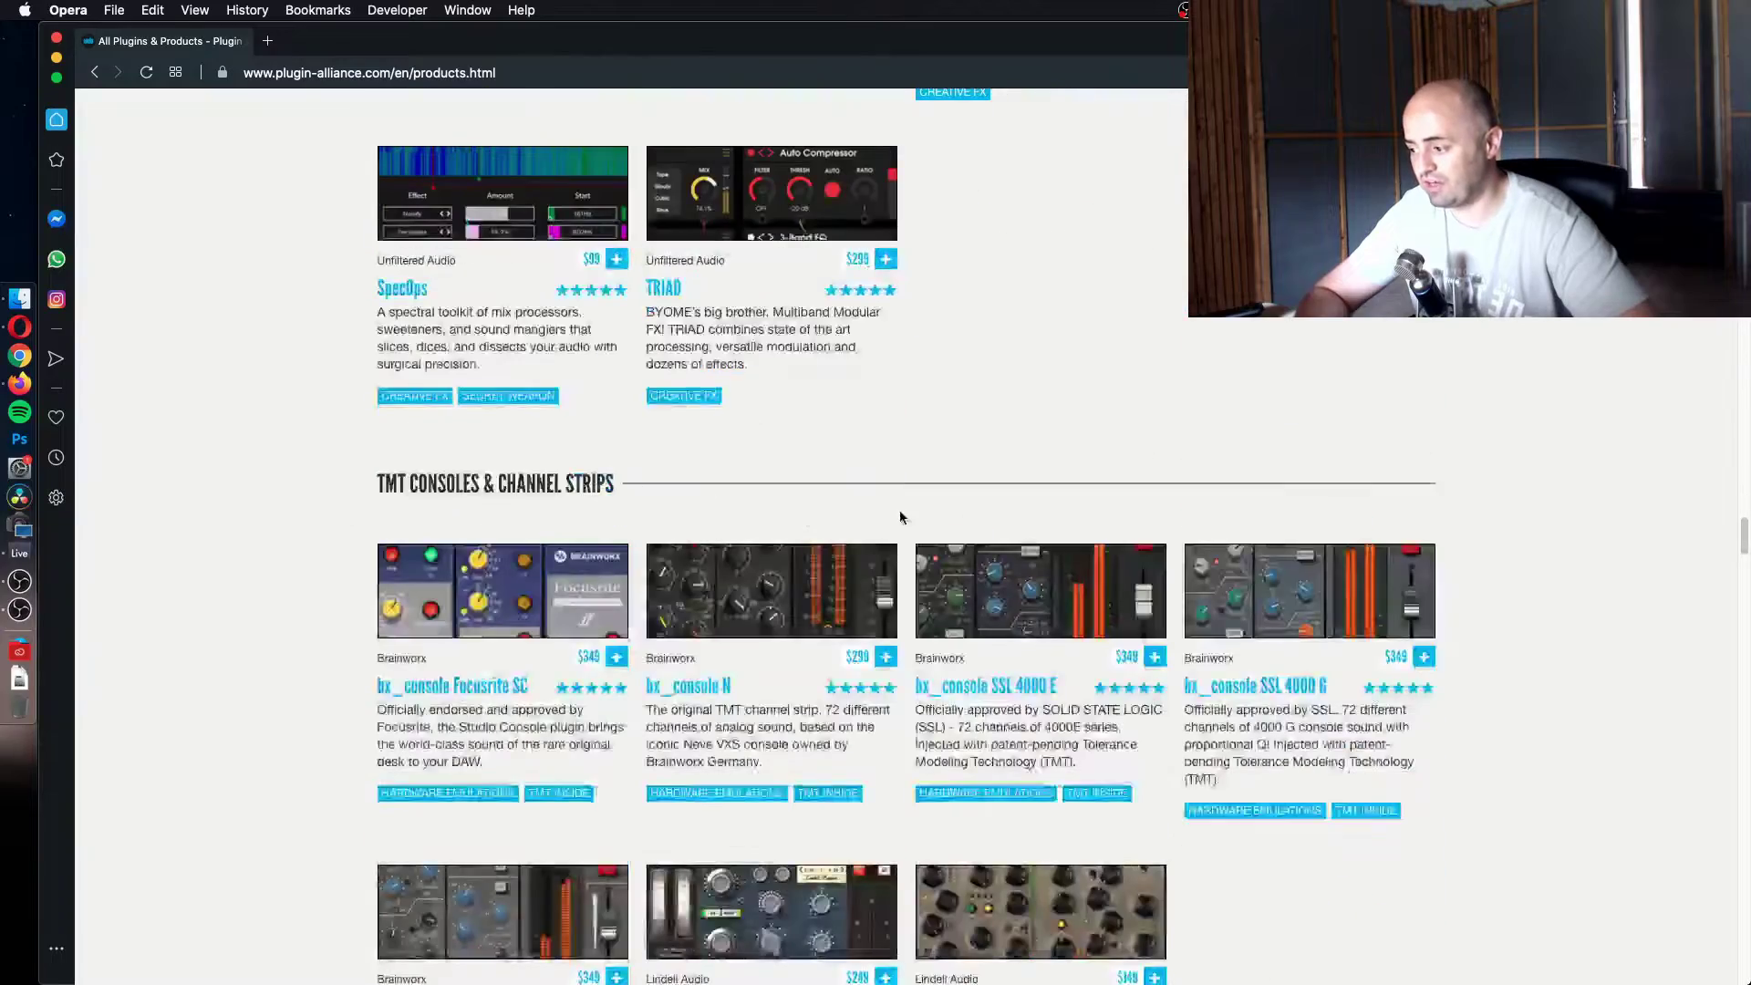
{"action": "scroll", "coordinate": [1044, 520], "scroll_direction": "down", "scroll_amount": 3}
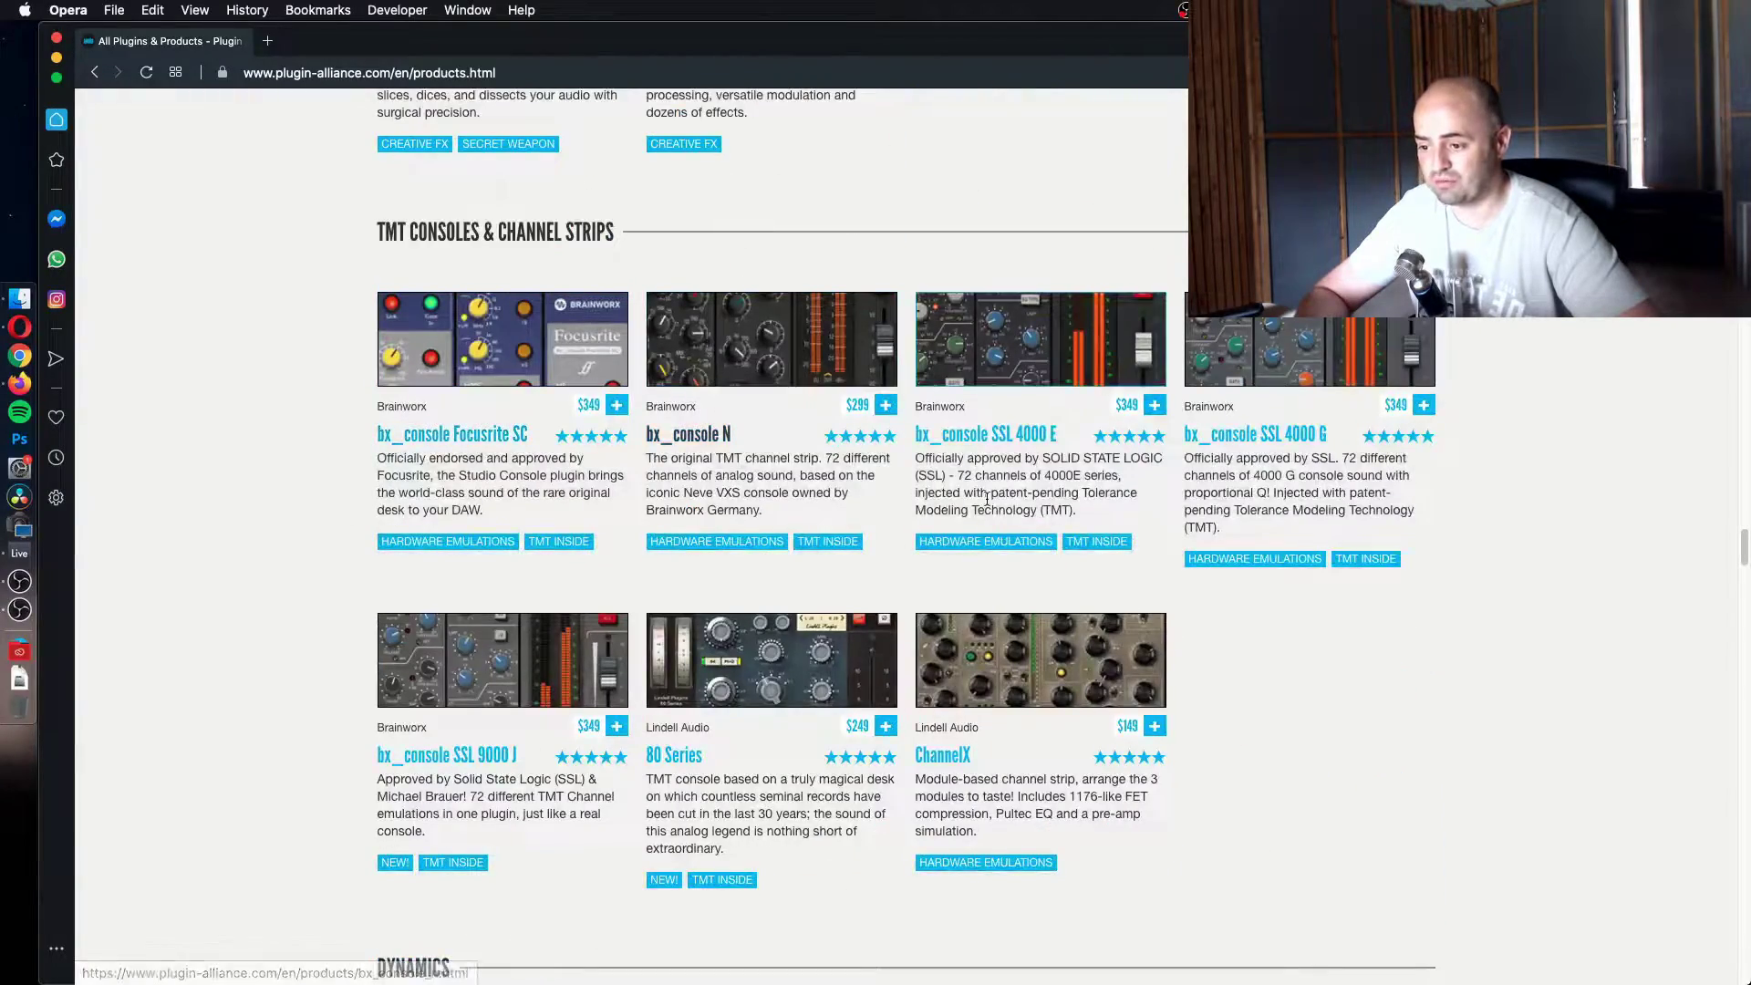
{"action": "scroll", "coordinate": [1190, 636], "scroll_direction": "down", "scroll_amount": 4}
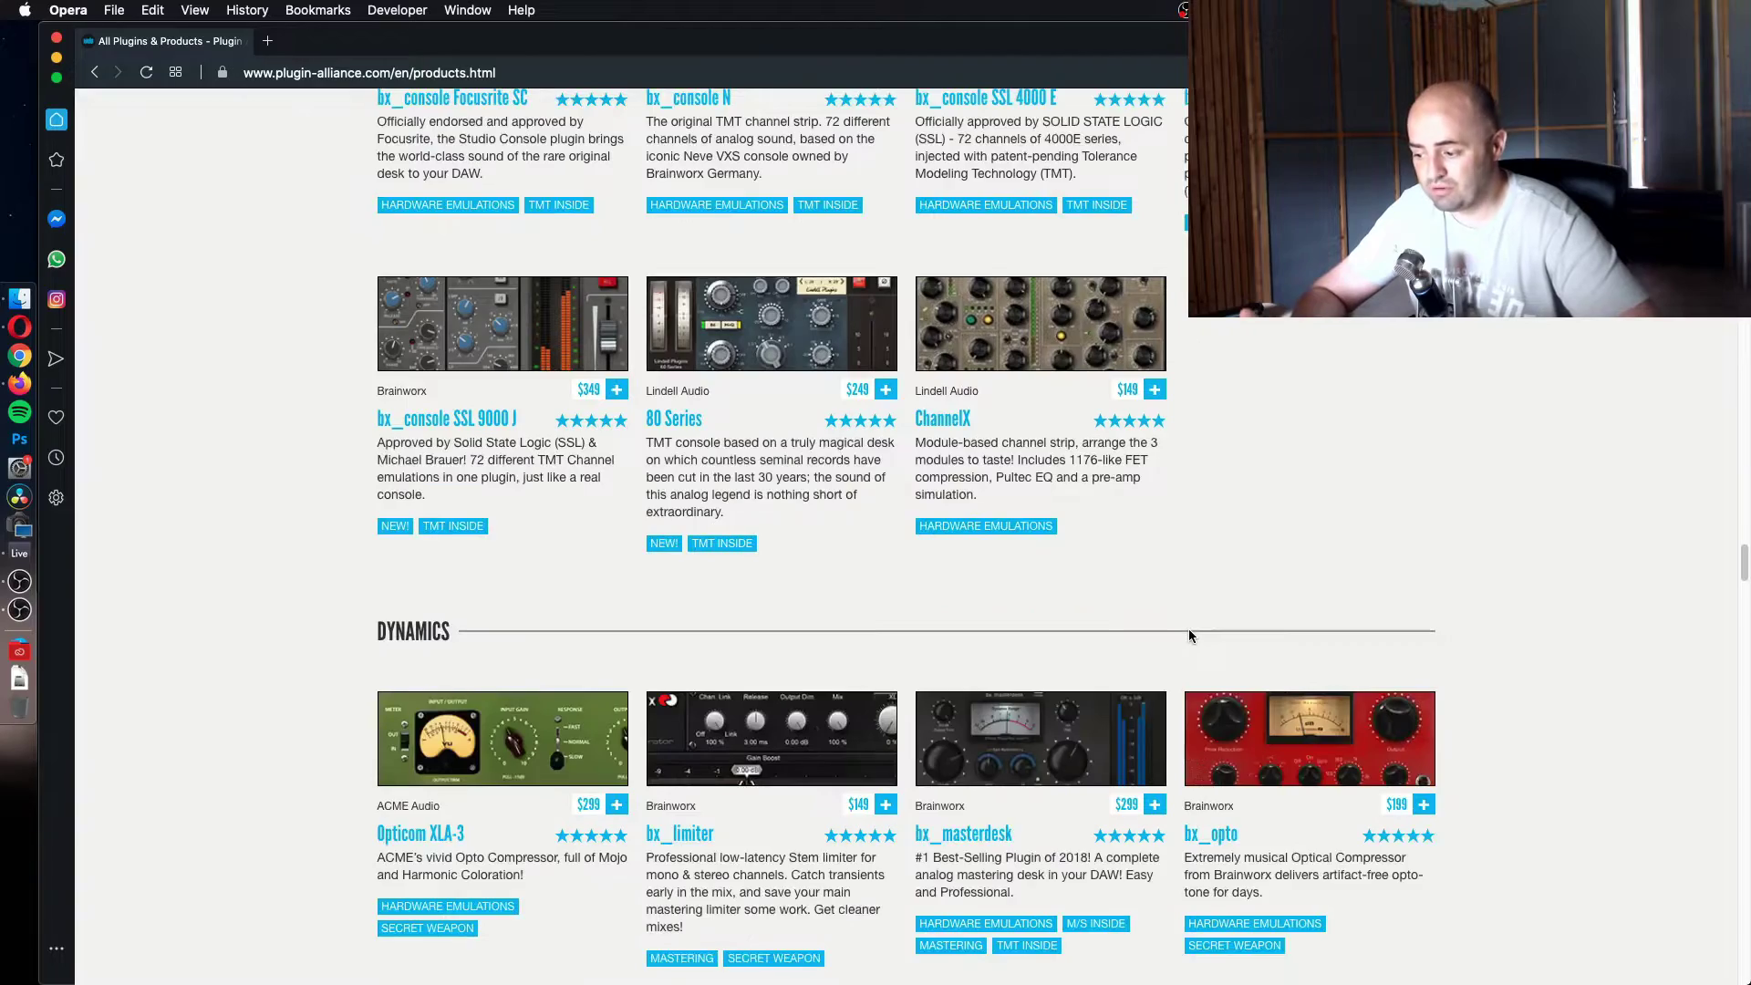
{"action": "scroll", "coordinate": [1190, 636], "scroll_direction": "down", "scroll_amount": 6}
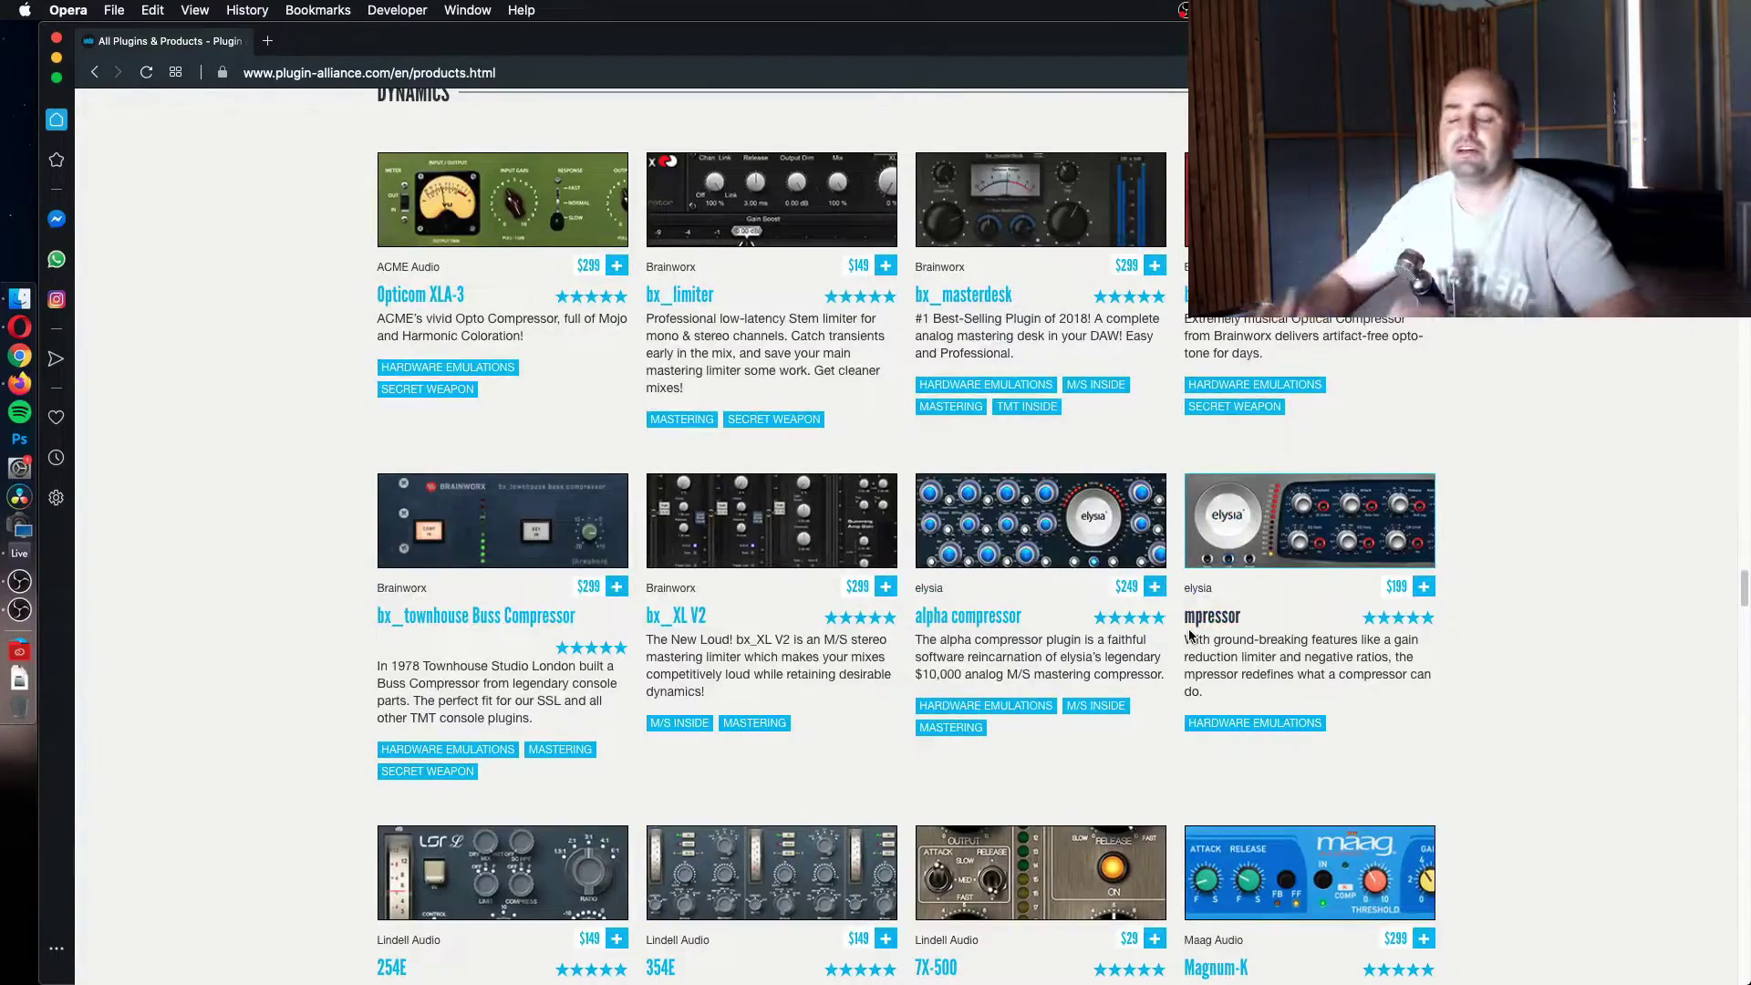
{"action": "scroll", "coordinate": [1190, 636], "scroll_direction": "down", "scroll_amount": 8}
{"action": "scroll", "coordinate": [1185, 575], "scroll_direction": "down", "scroll_amount": 3}
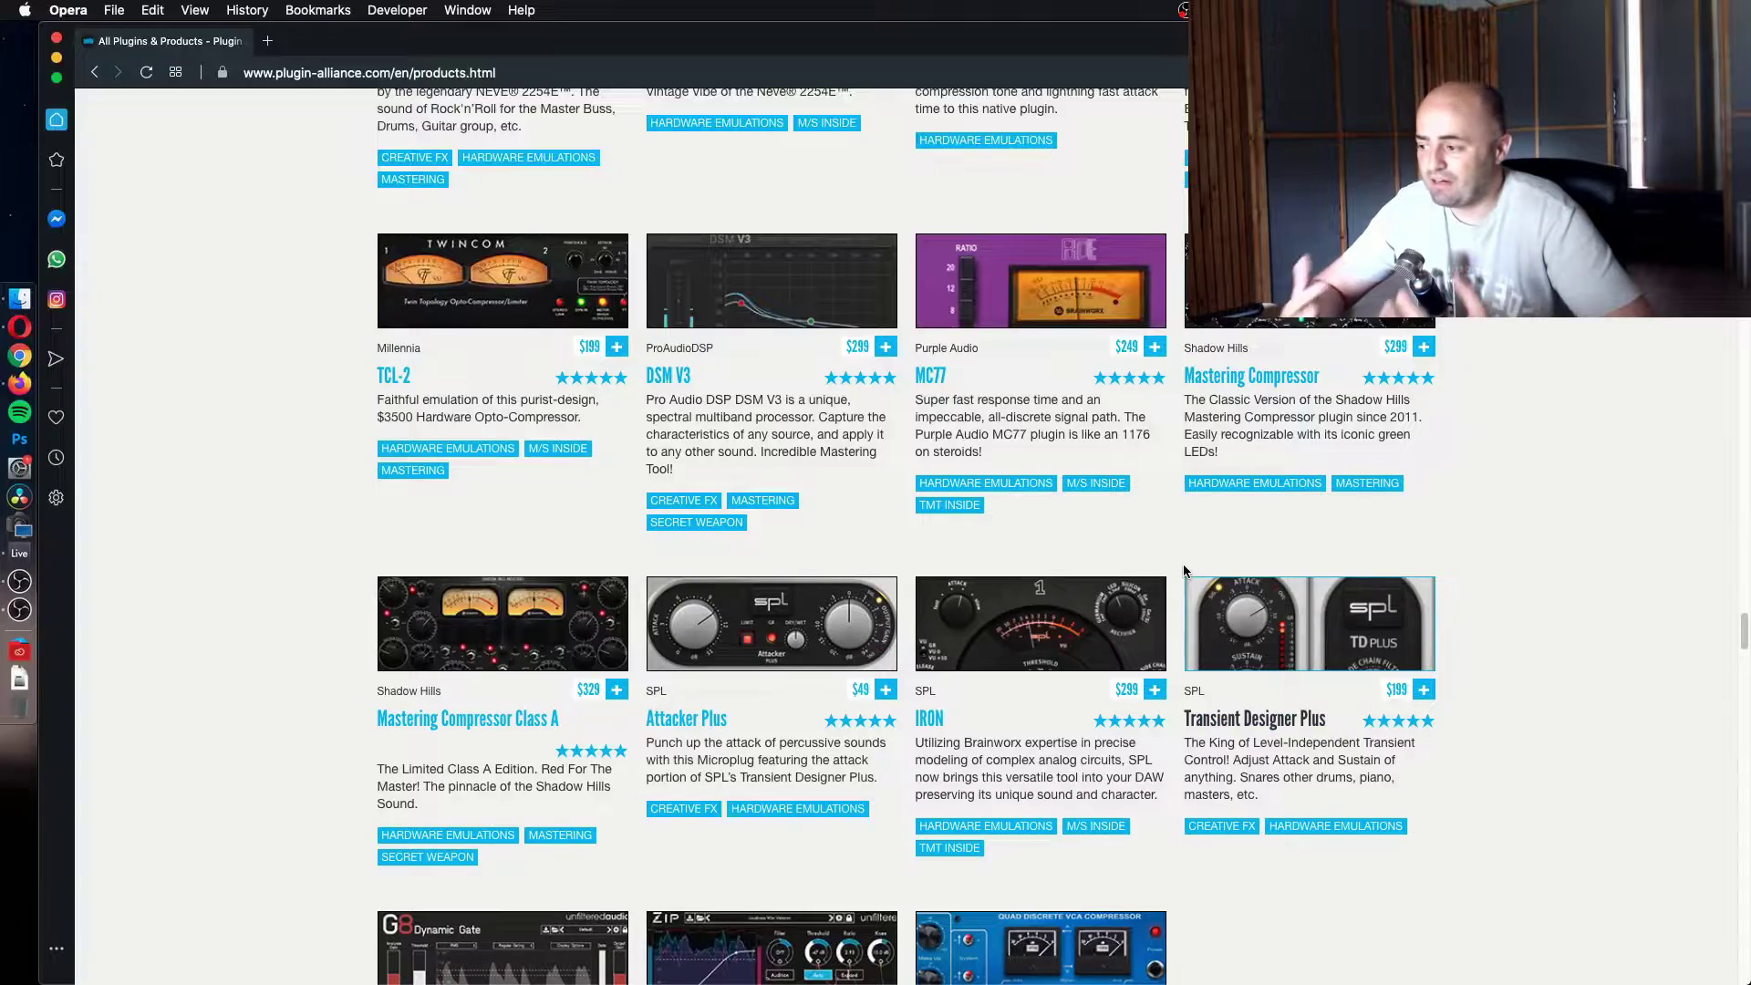
{"action": "scroll", "coordinate": [1185, 571], "scroll_direction": "down", "scroll_amount": 8}
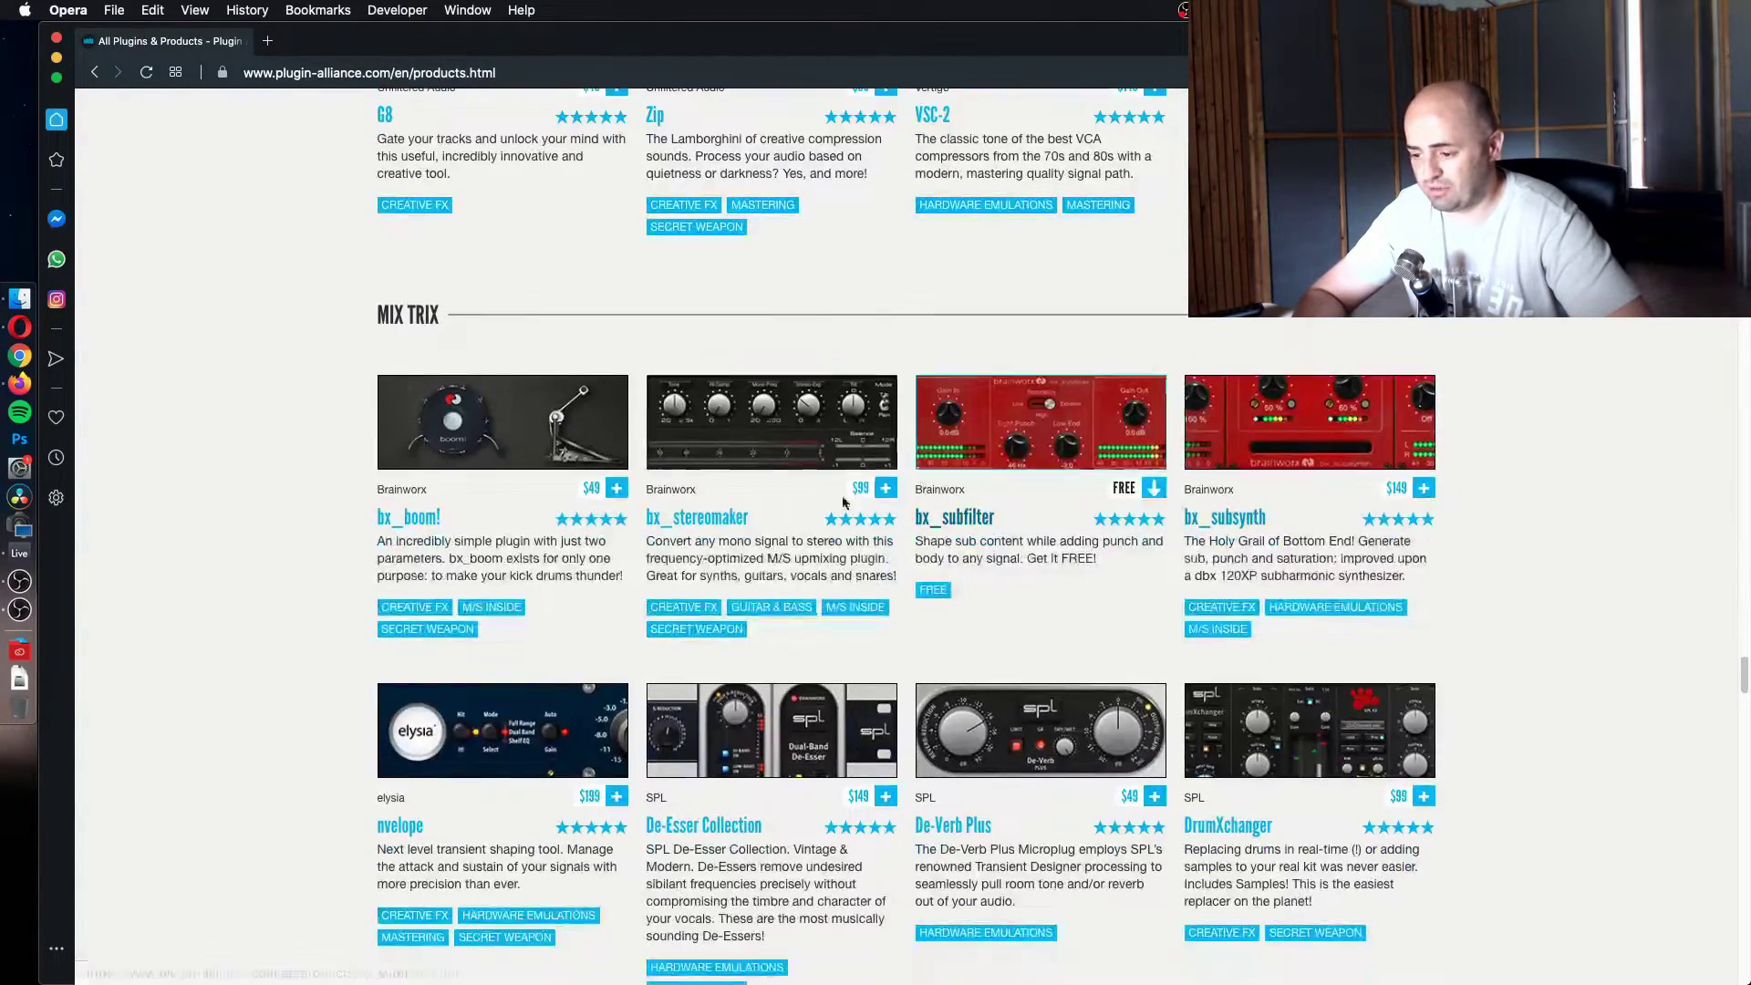
{"action": "scroll", "coordinate": [1010, 565], "scroll_direction": "down", "scroll_amount": 4}
{"action": "scroll", "coordinate": [1020, 630], "scroll_direction": "up", "scroll_amount": 20}
{"action": "scroll", "coordinate": [1021, 629], "scroll_direction": "up", "scroll_amount": 20}
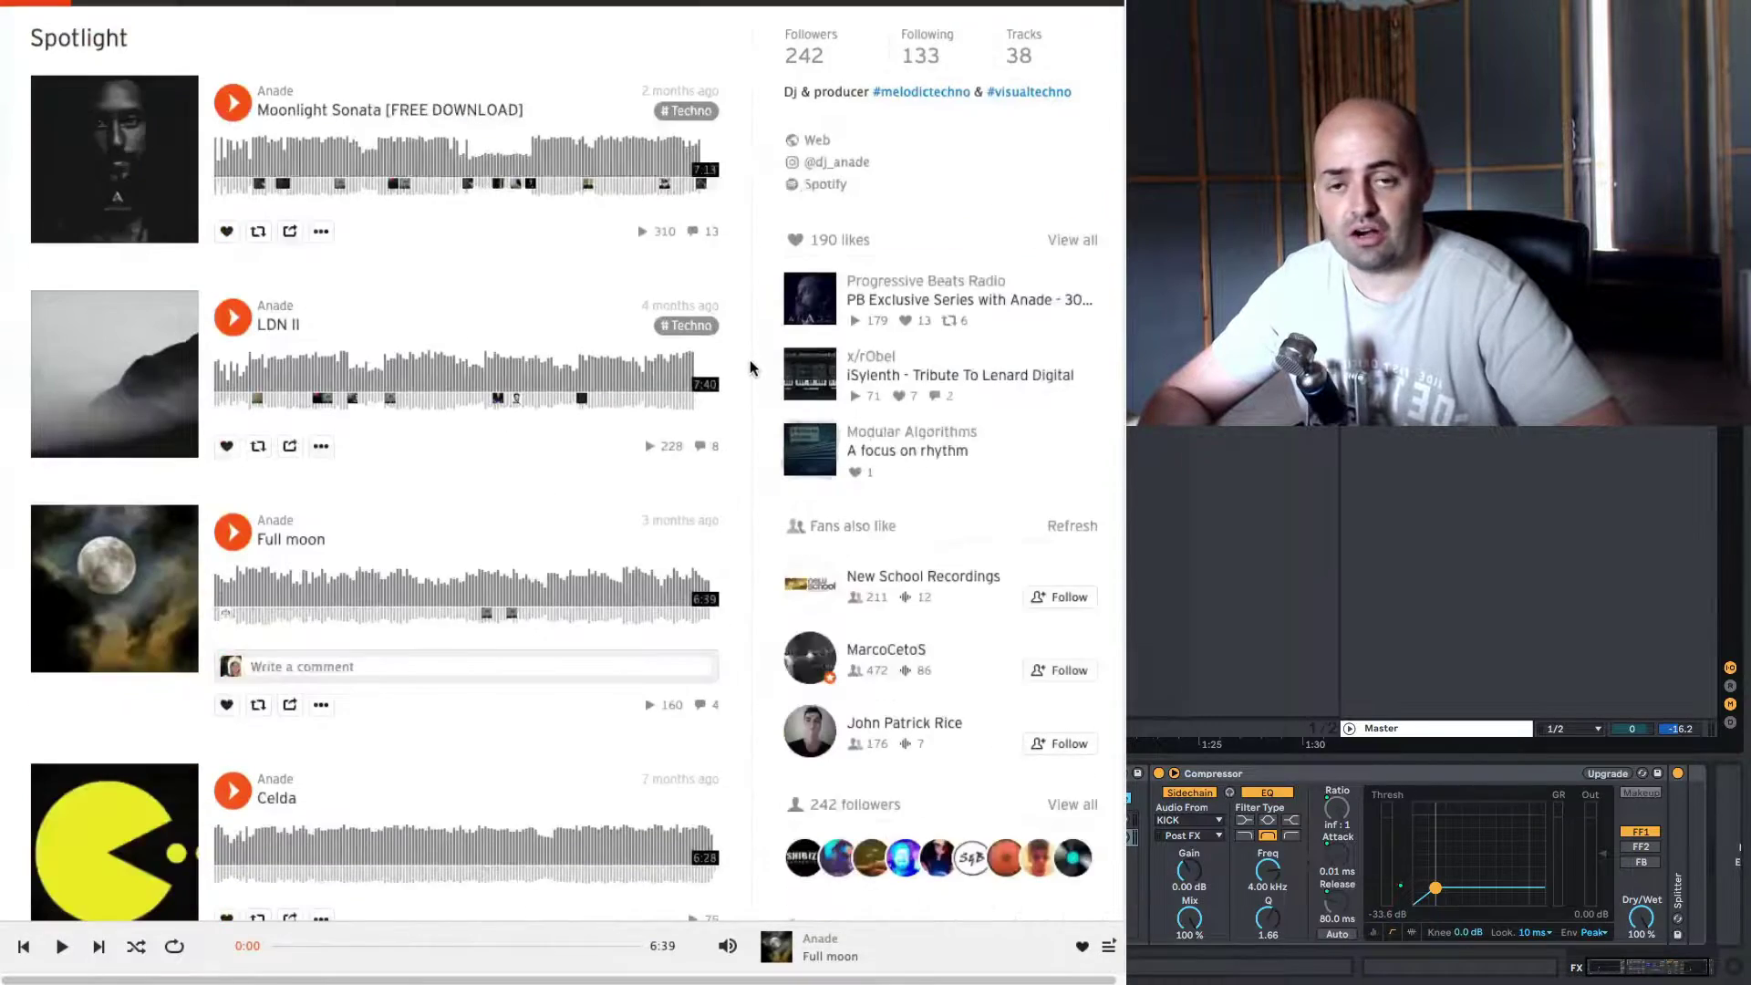
Look through the artist's SoundCloud profile, including the spotlight tracks and the DJ mixes playlist
{"action": "scroll", "coordinate": [751, 368], "scroll_direction": "down", "scroll_amount": 4}
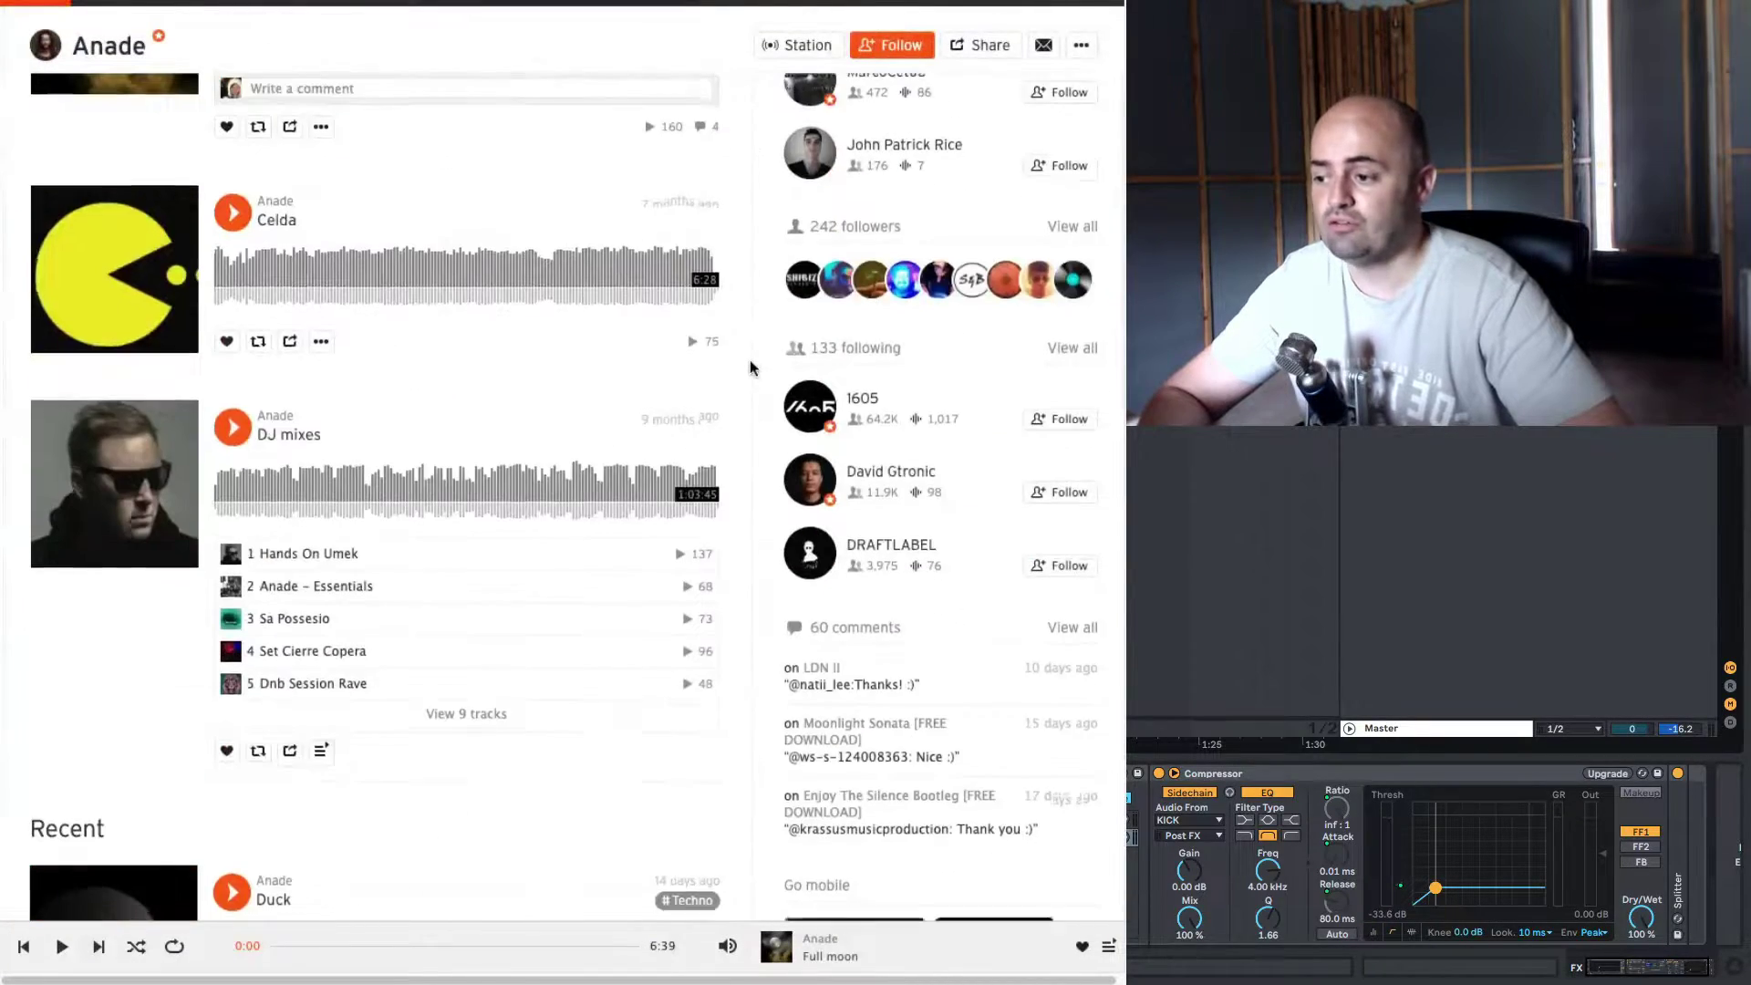
{"action": "scroll", "coordinate": [750, 367], "scroll_direction": "up", "scroll_amount": 5}
{"action": "scroll", "coordinate": [750, 367], "scroll_direction": "up", "scroll_amount": 7}
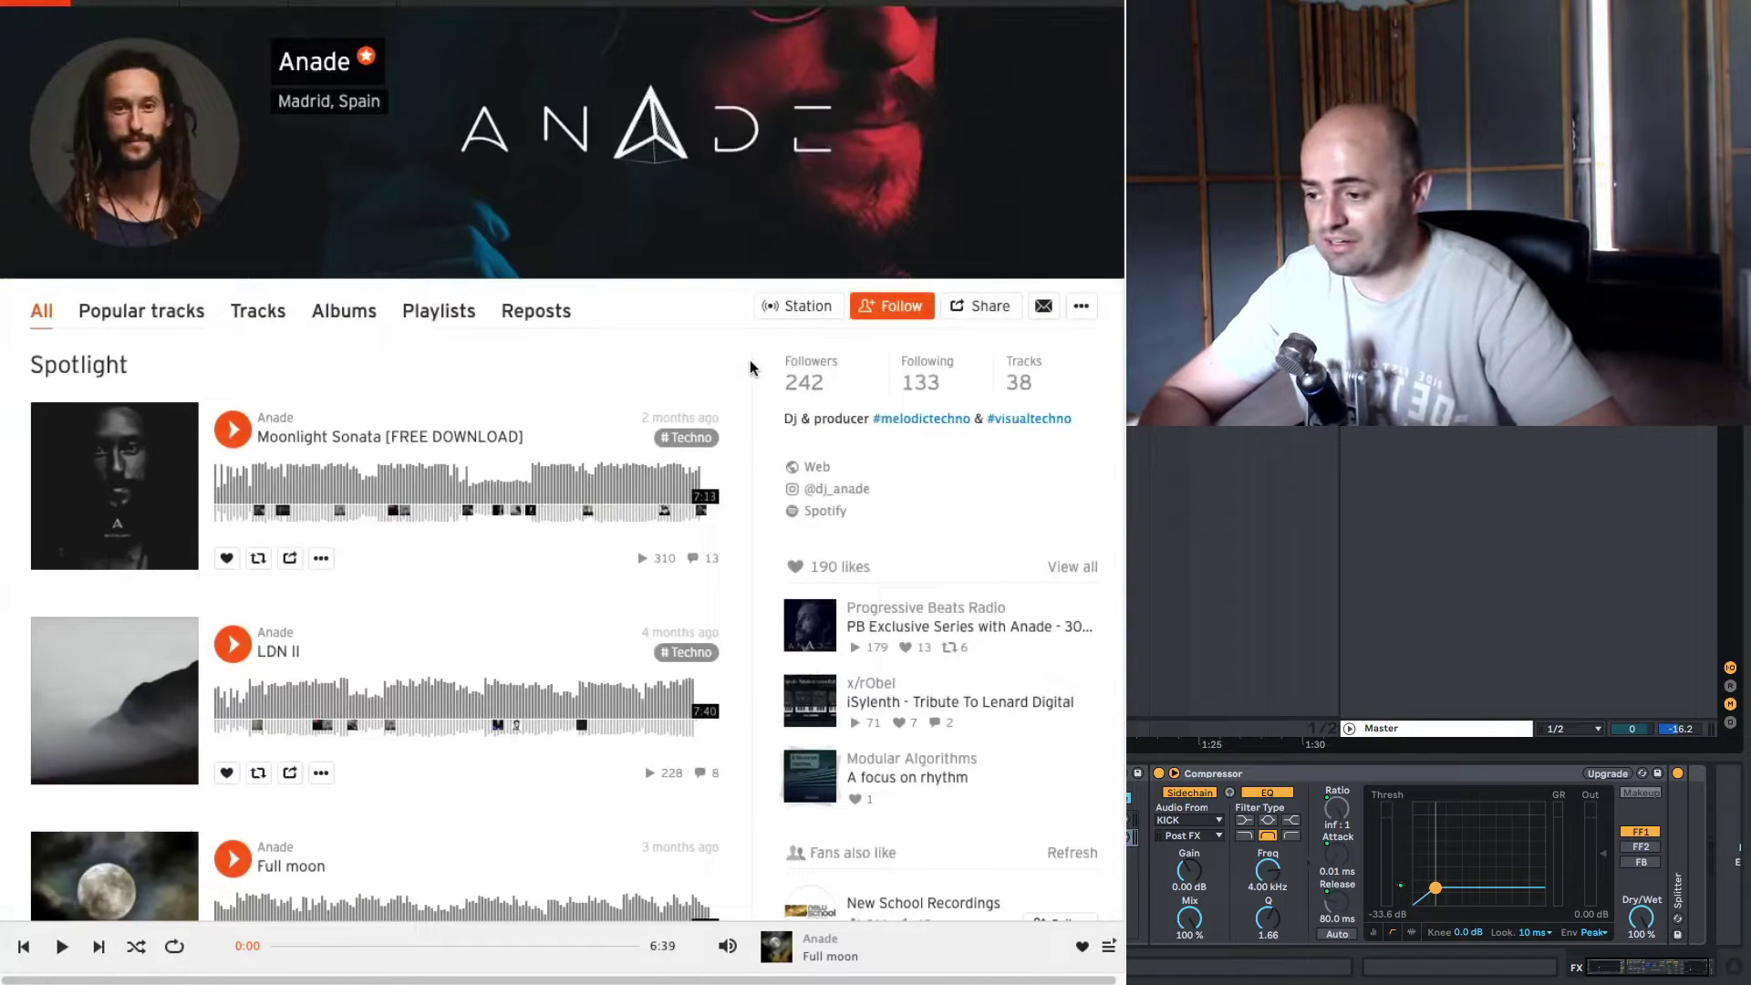
{"action": "scroll", "coordinate": [750, 368], "scroll_direction": "down", "scroll_amount": 2}
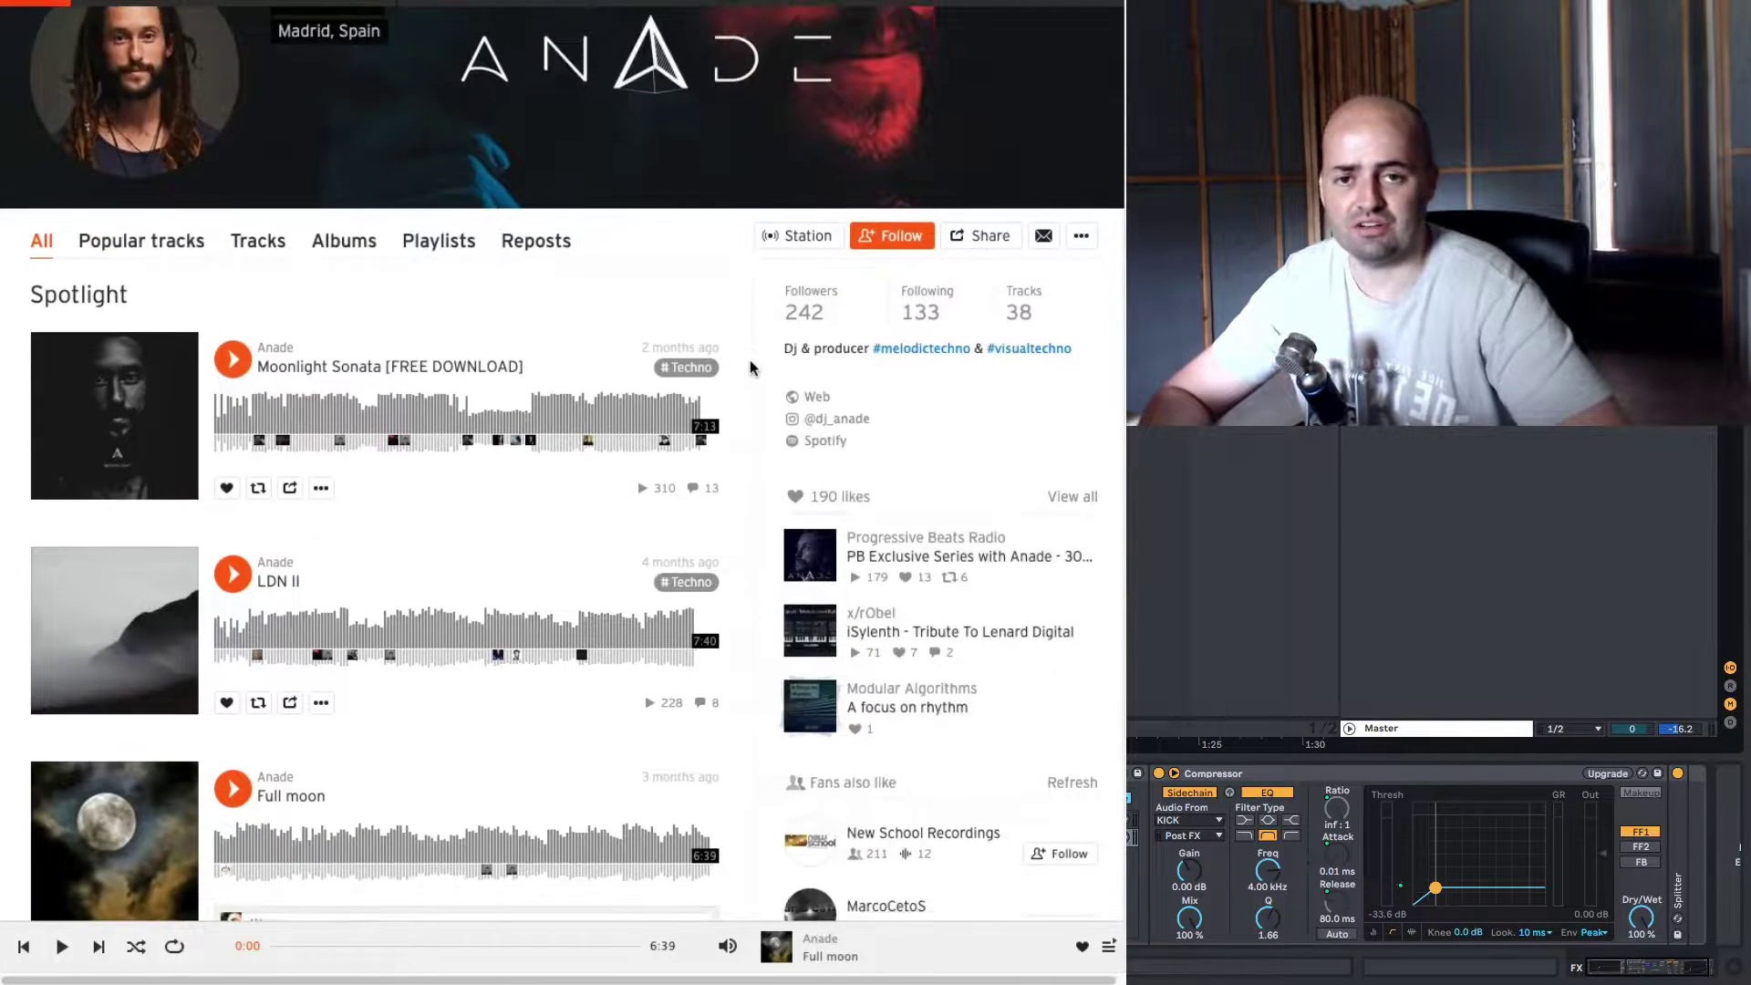
{"action": "scroll", "coordinate": [750, 367], "scroll_direction": "down", "scroll_amount": 5}
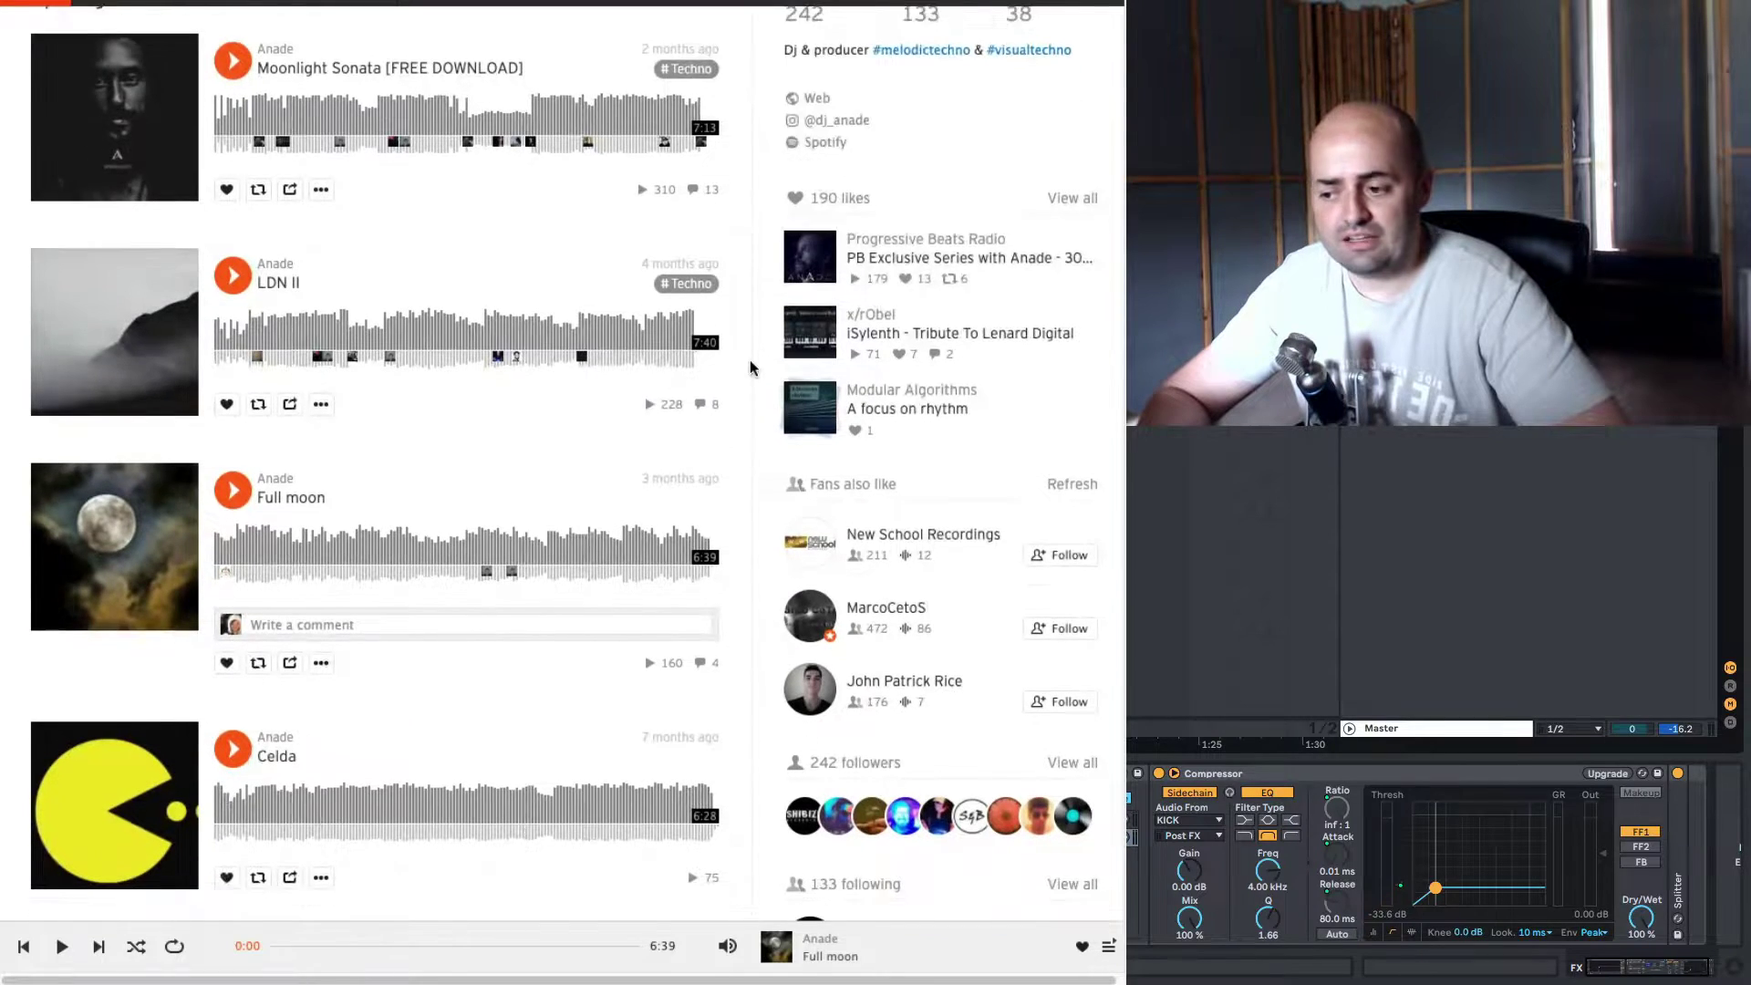
{"action": "scroll", "coordinate": [751, 367], "scroll_direction": "down", "scroll_amount": 4}
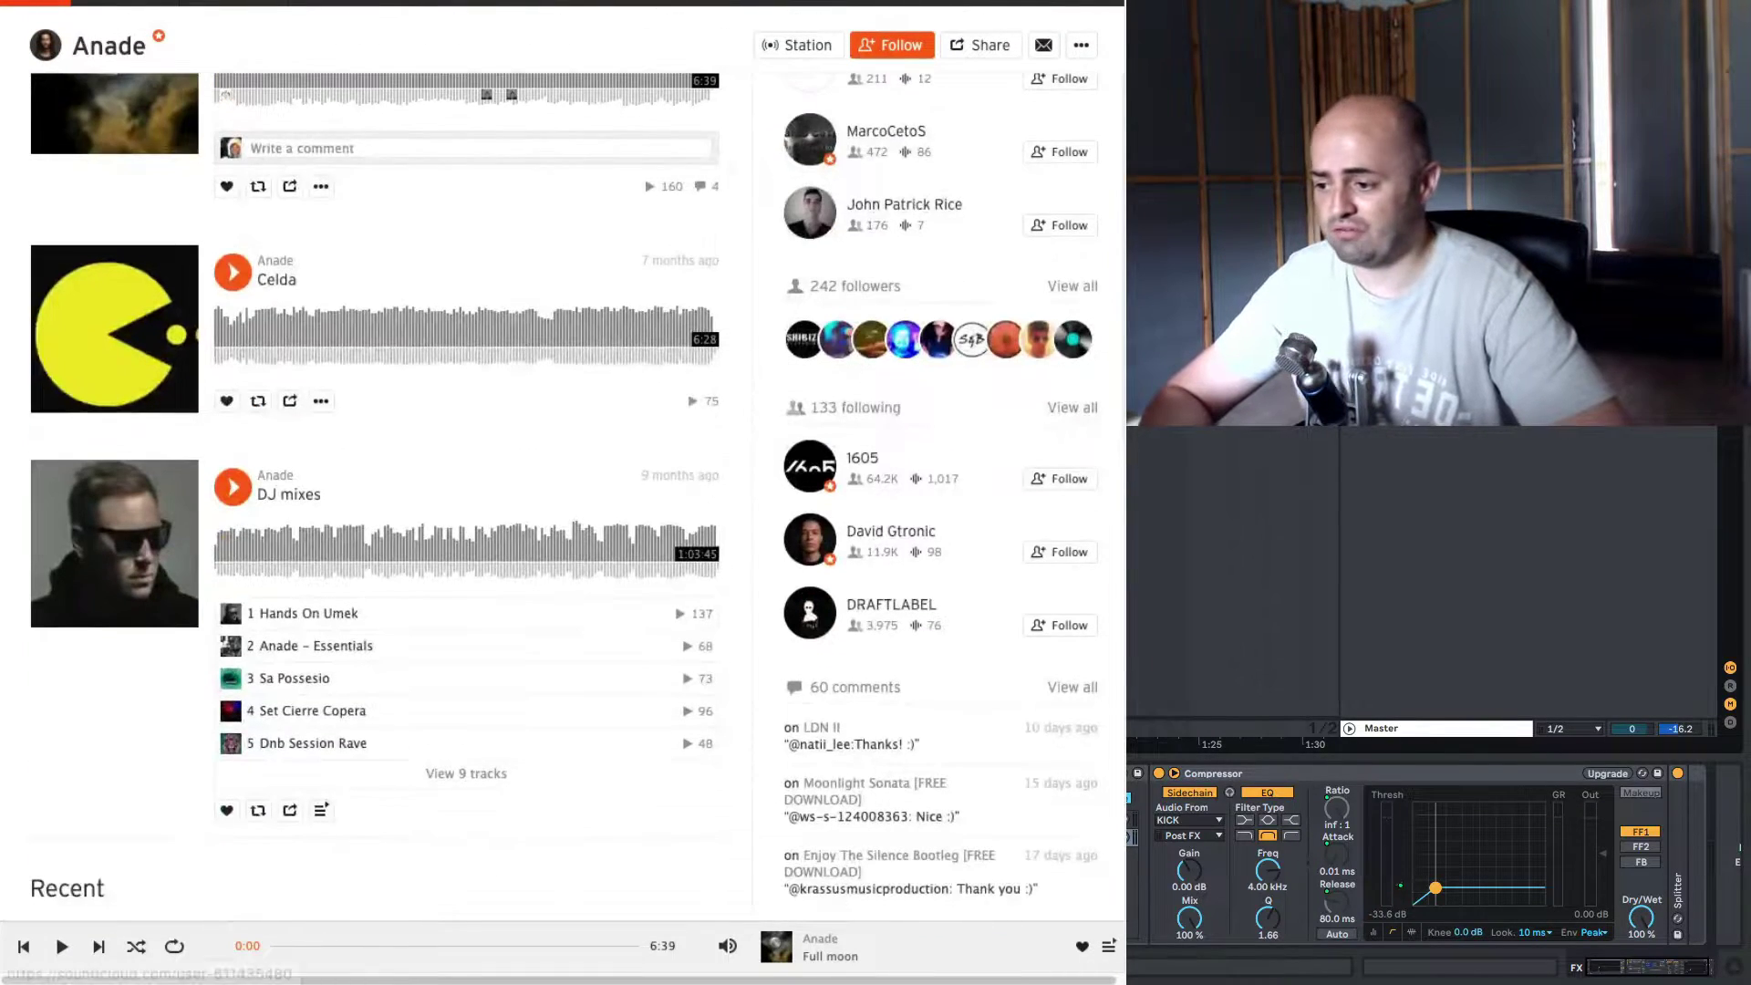
Switch to Ableton Live, highlight bars 33 to 41 on the FX track and place the insert marker at bar 33
{"action": "key", "text": "super+Tab"}
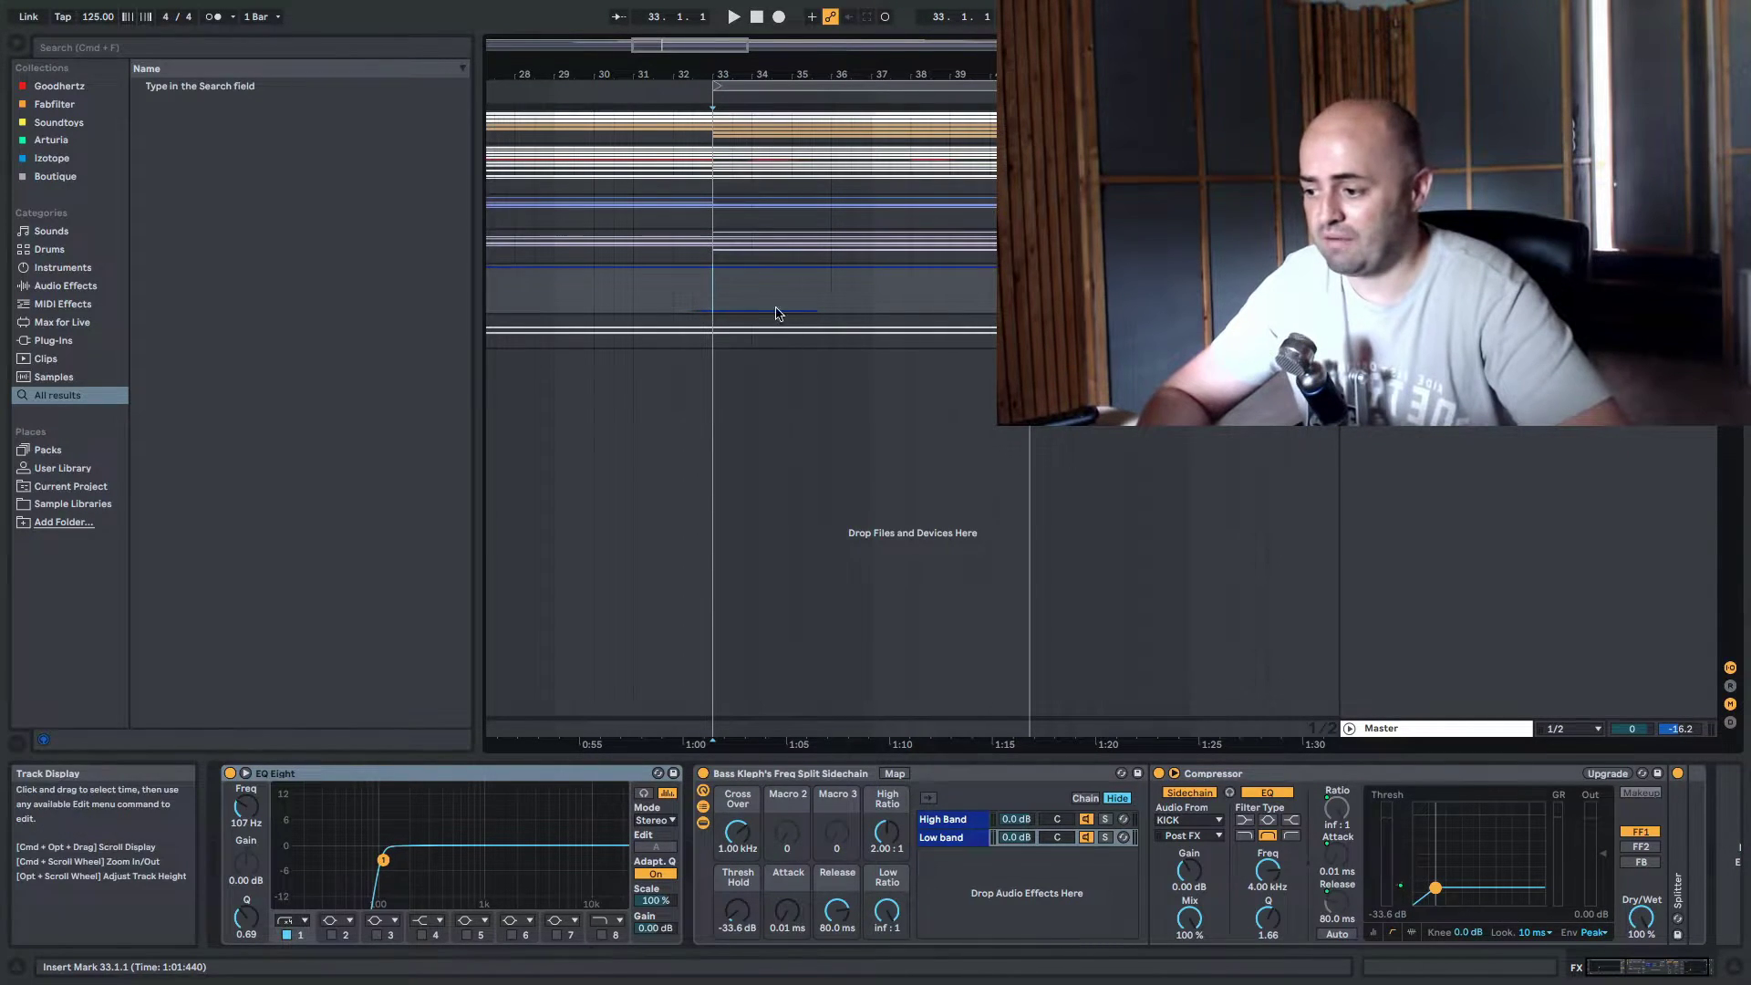
{"action": "left_click_drag", "start_coordinate": [714, 298], "coordinate": [990, 298]}
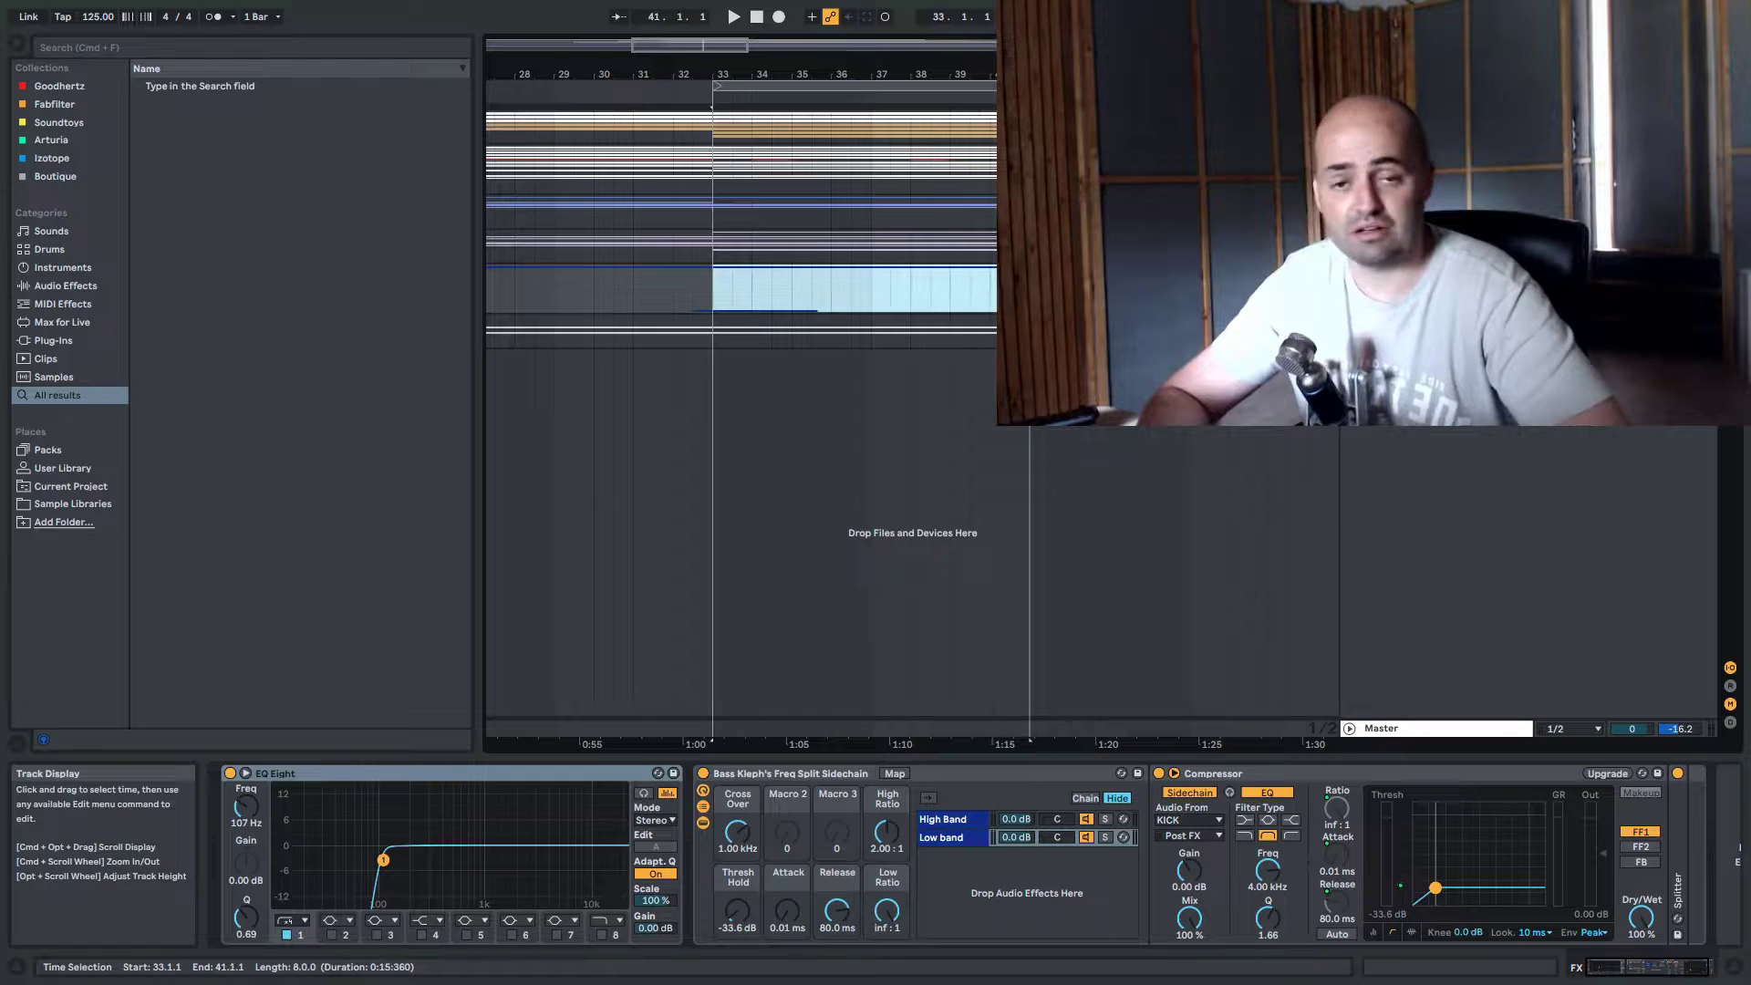
{"action": "left_click", "coordinate": [714, 290]}
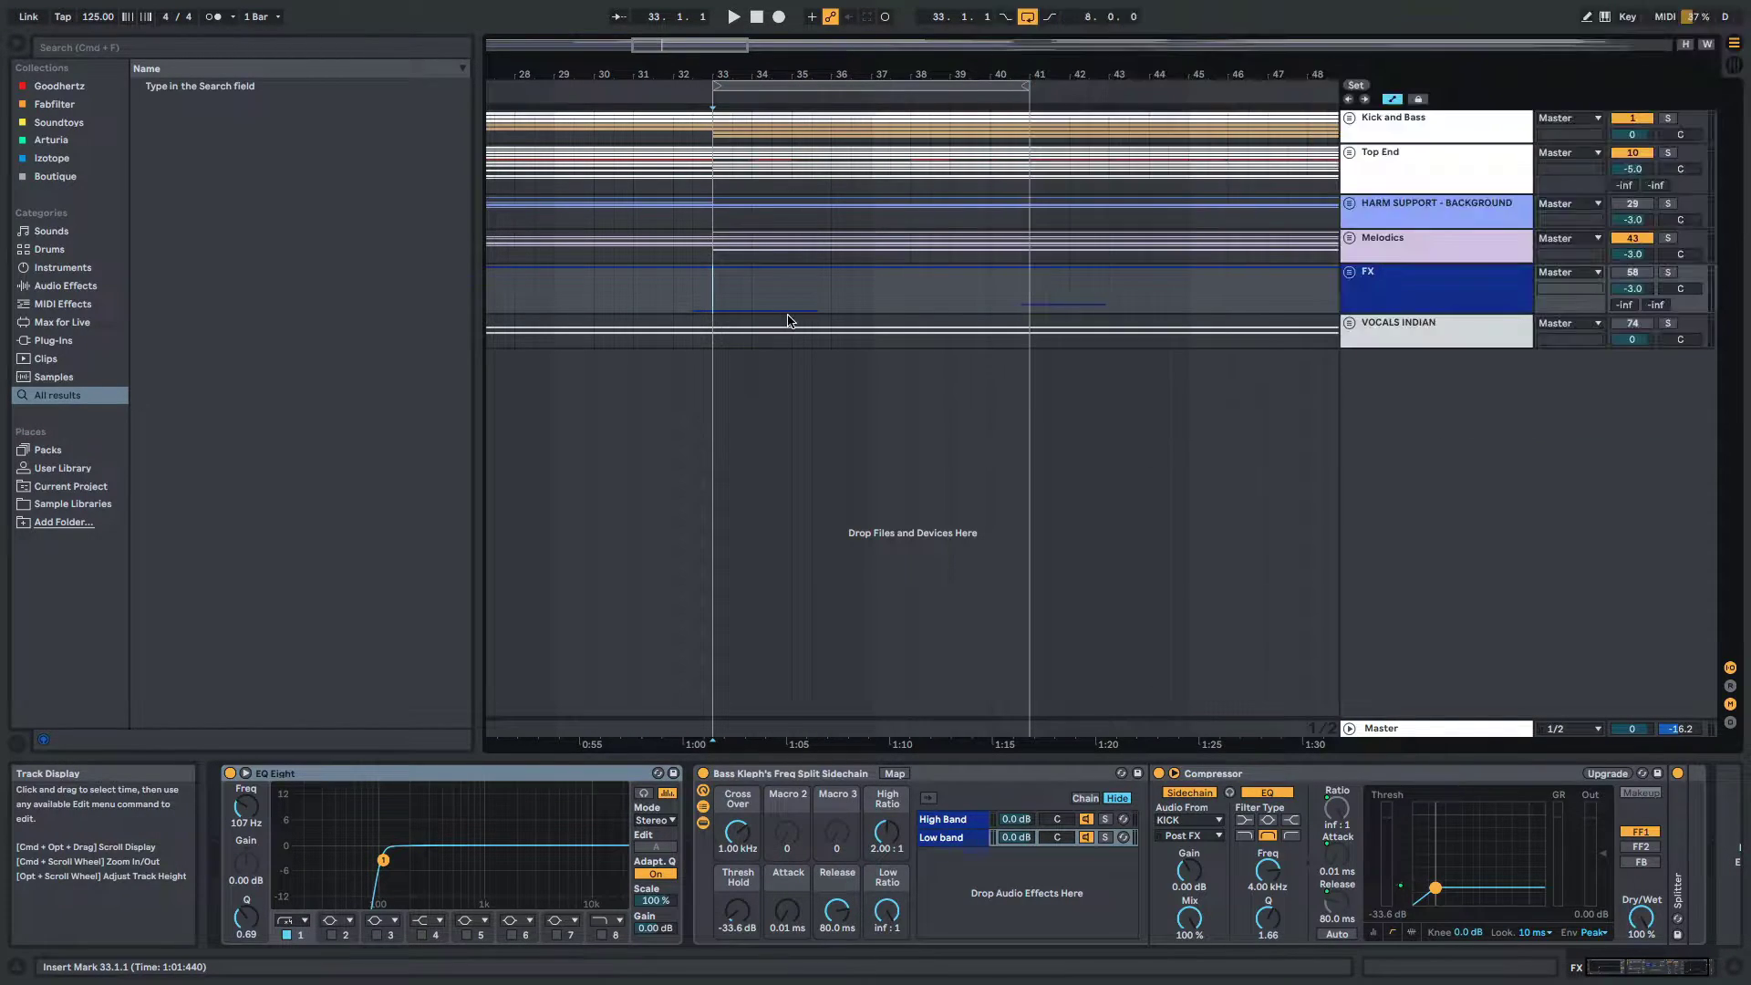
{"action": "key", "text": "space"}
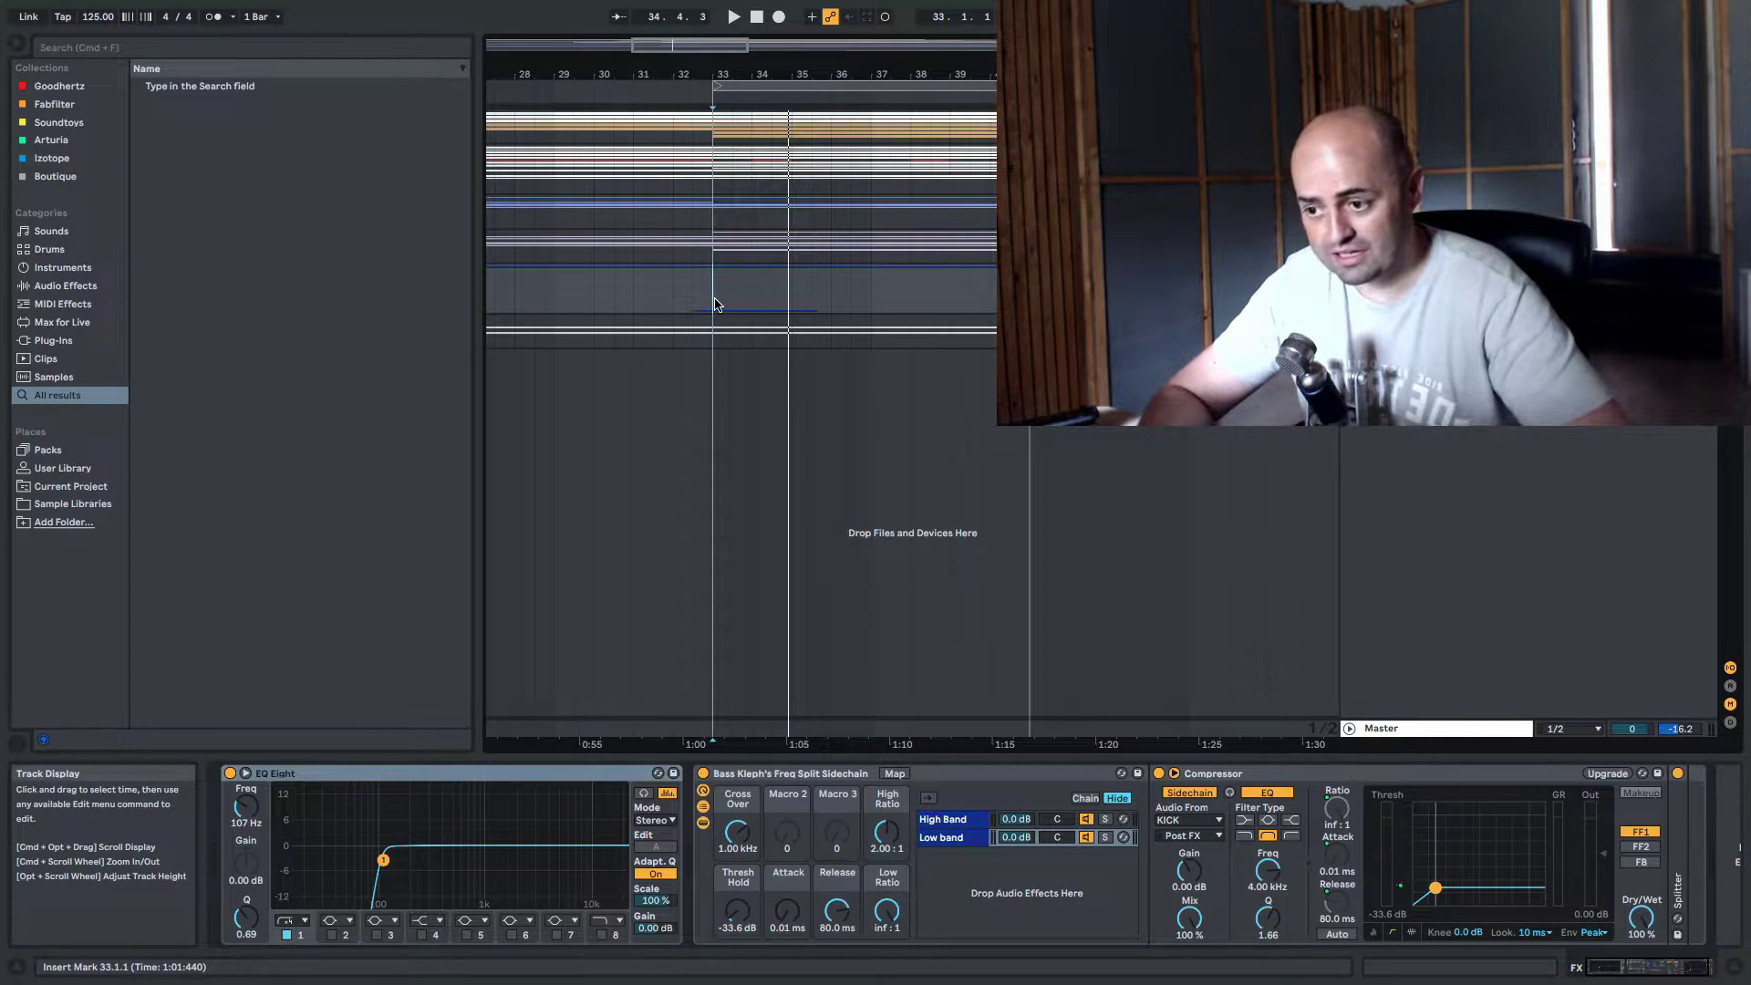
{"action": "left_click_drag", "start_coordinate": [715, 304], "coordinate": [1030, 296]}
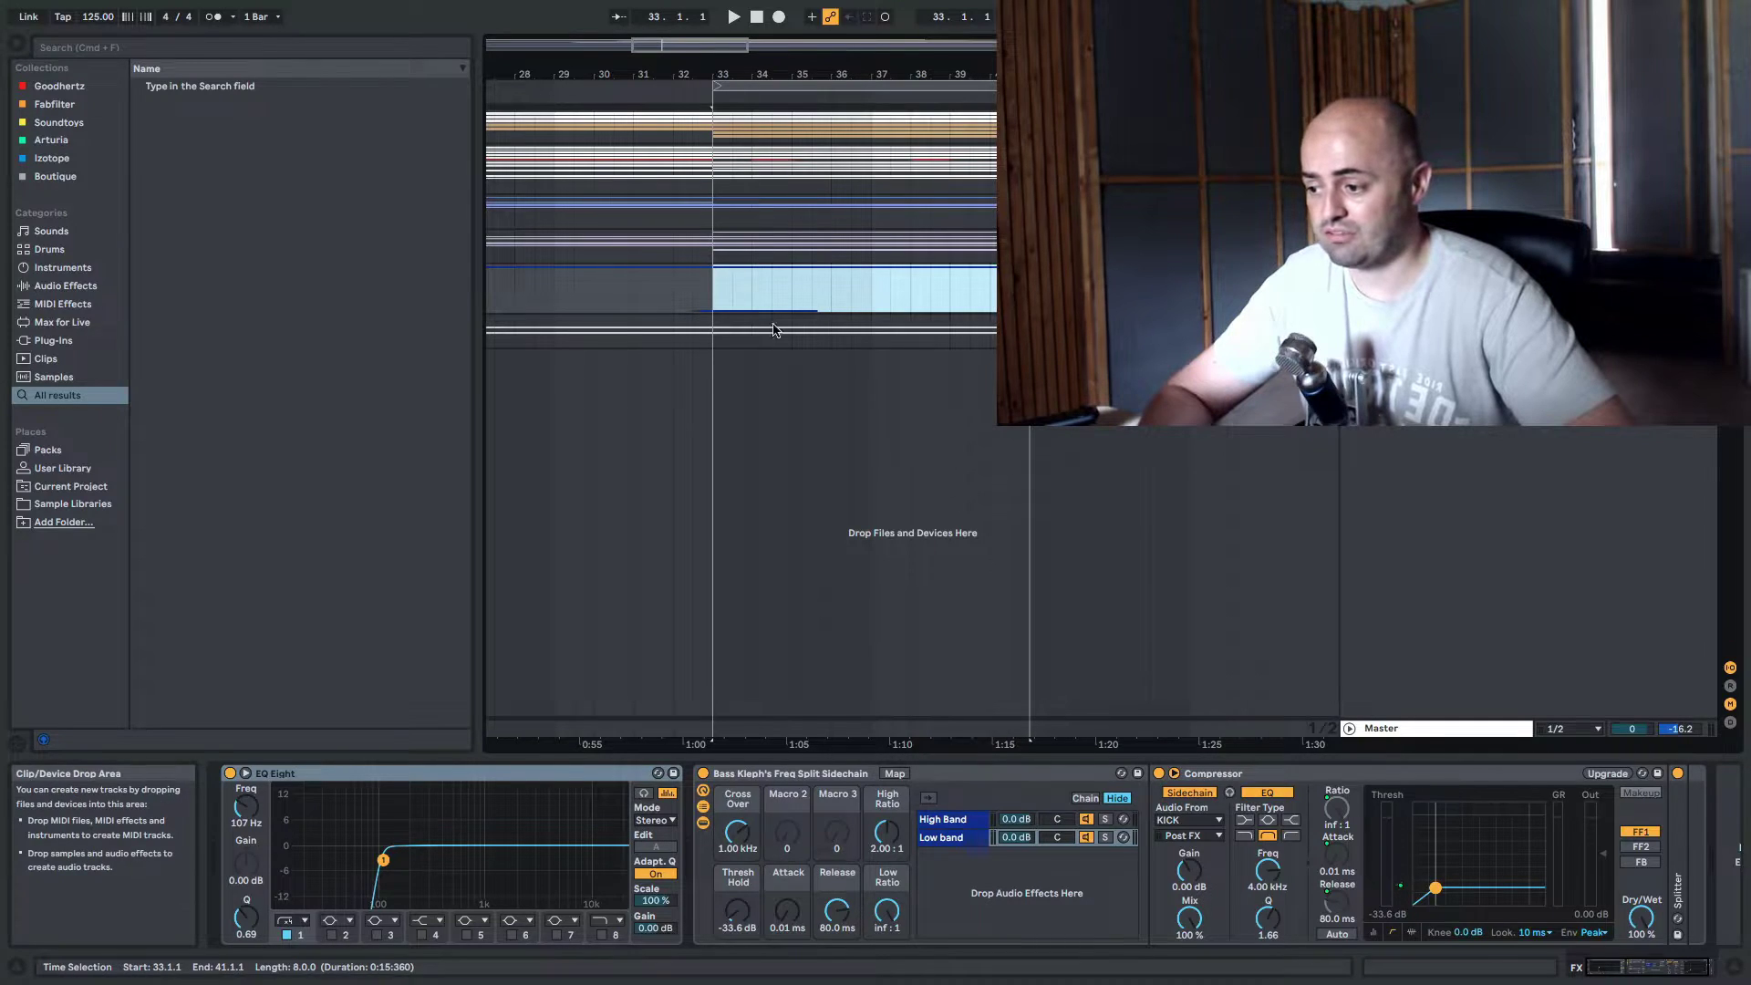
{"action": "left_click", "coordinate": [721, 297]}
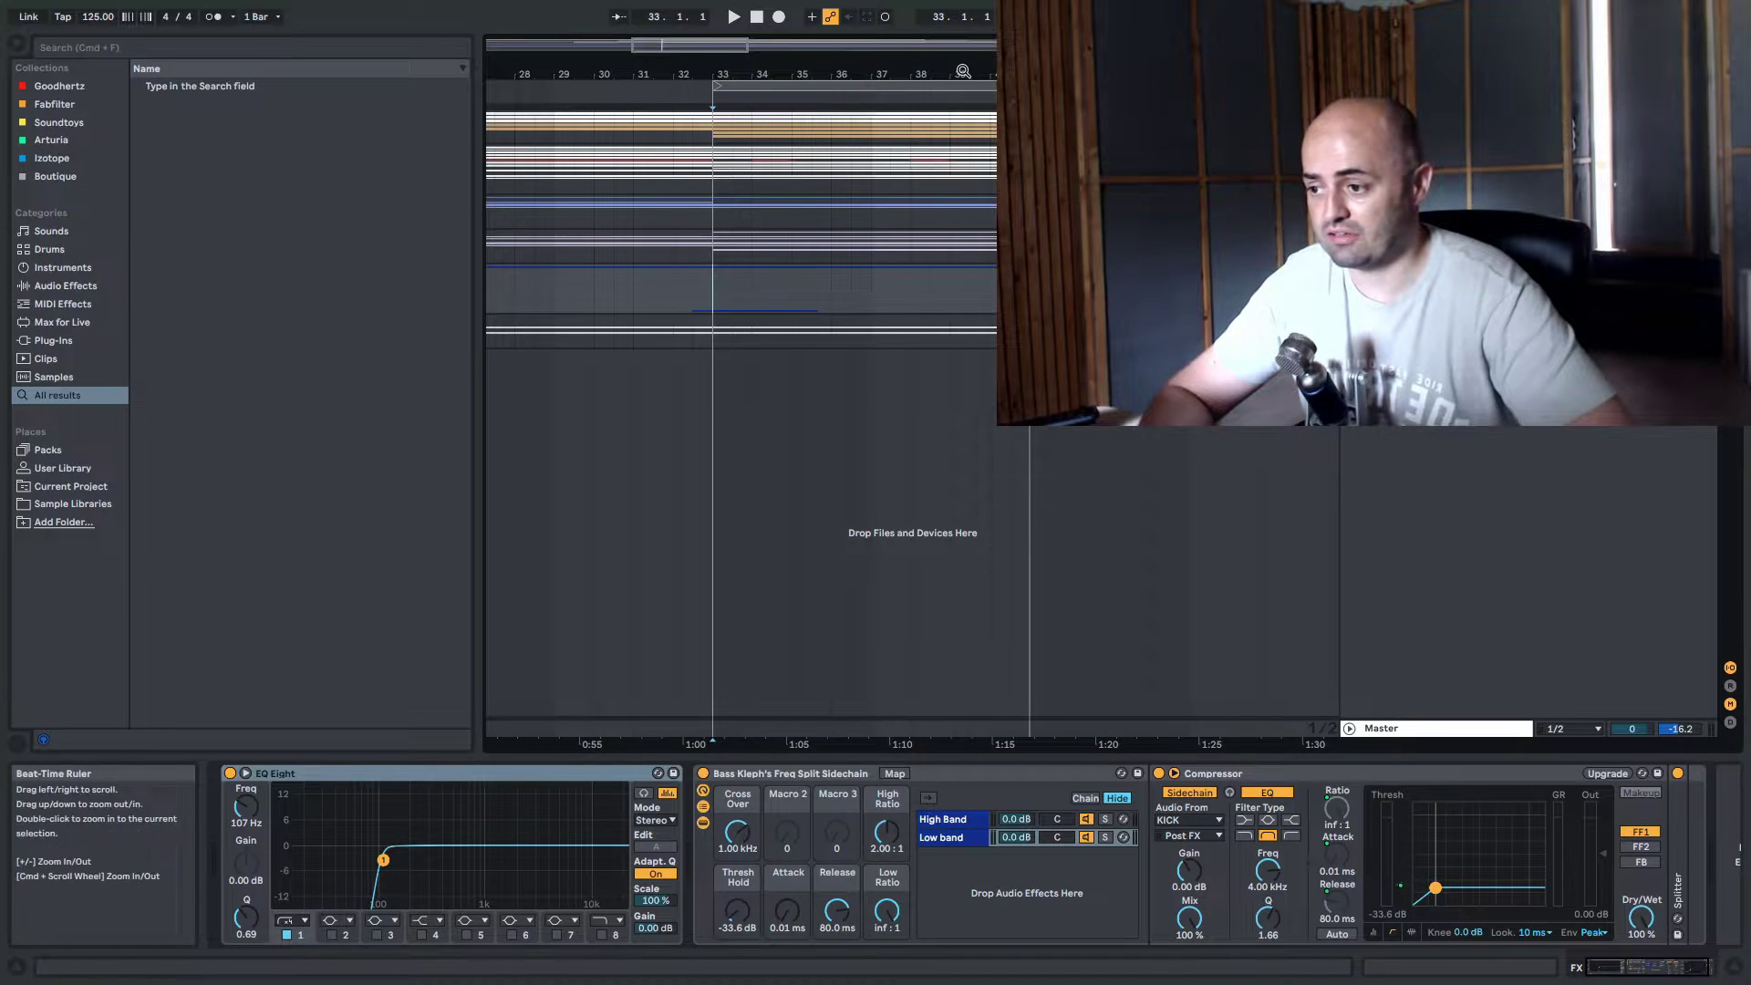
Play the arrangement from bar 33 and inspect the device chains of the Kick and Bass, Top End and HARM SUPPORT - BACKGROUND groups
{"action": "left_click_drag", "start_coordinate": [963, 71], "coordinate": [963, 25]}
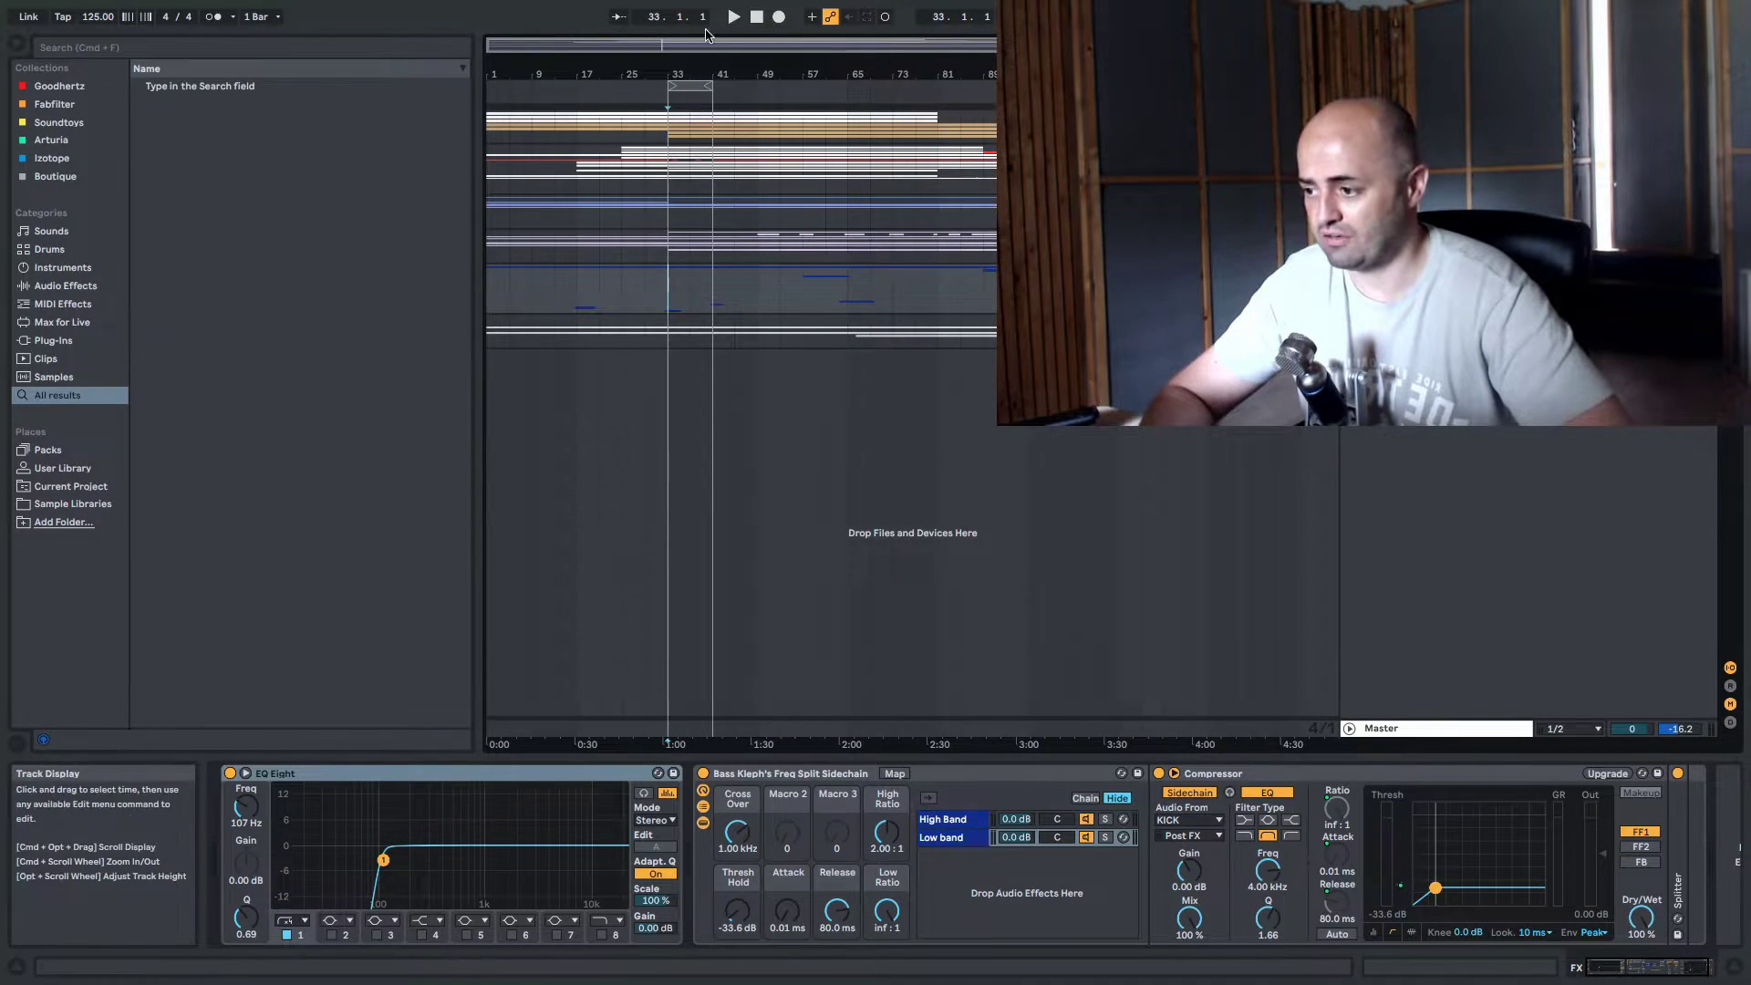
{"action": "left_click_drag", "start_coordinate": [683, 73], "coordinate": [819, 137]}
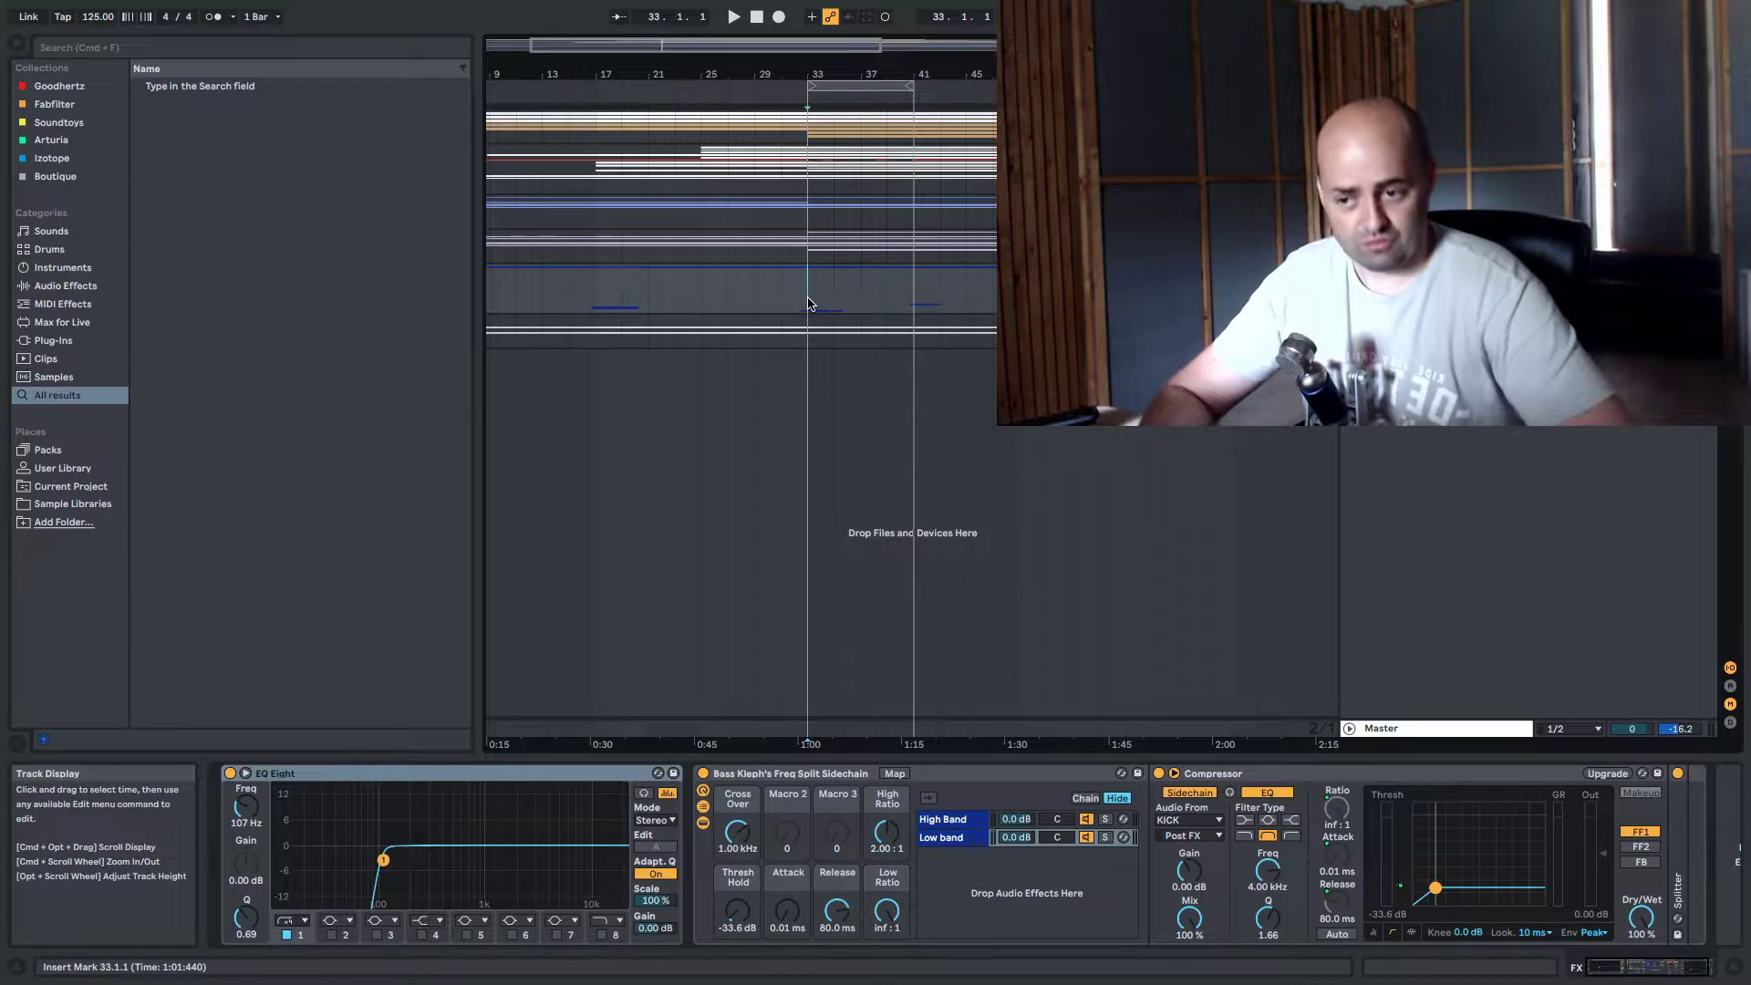
{"action": "key", "text": "space"}
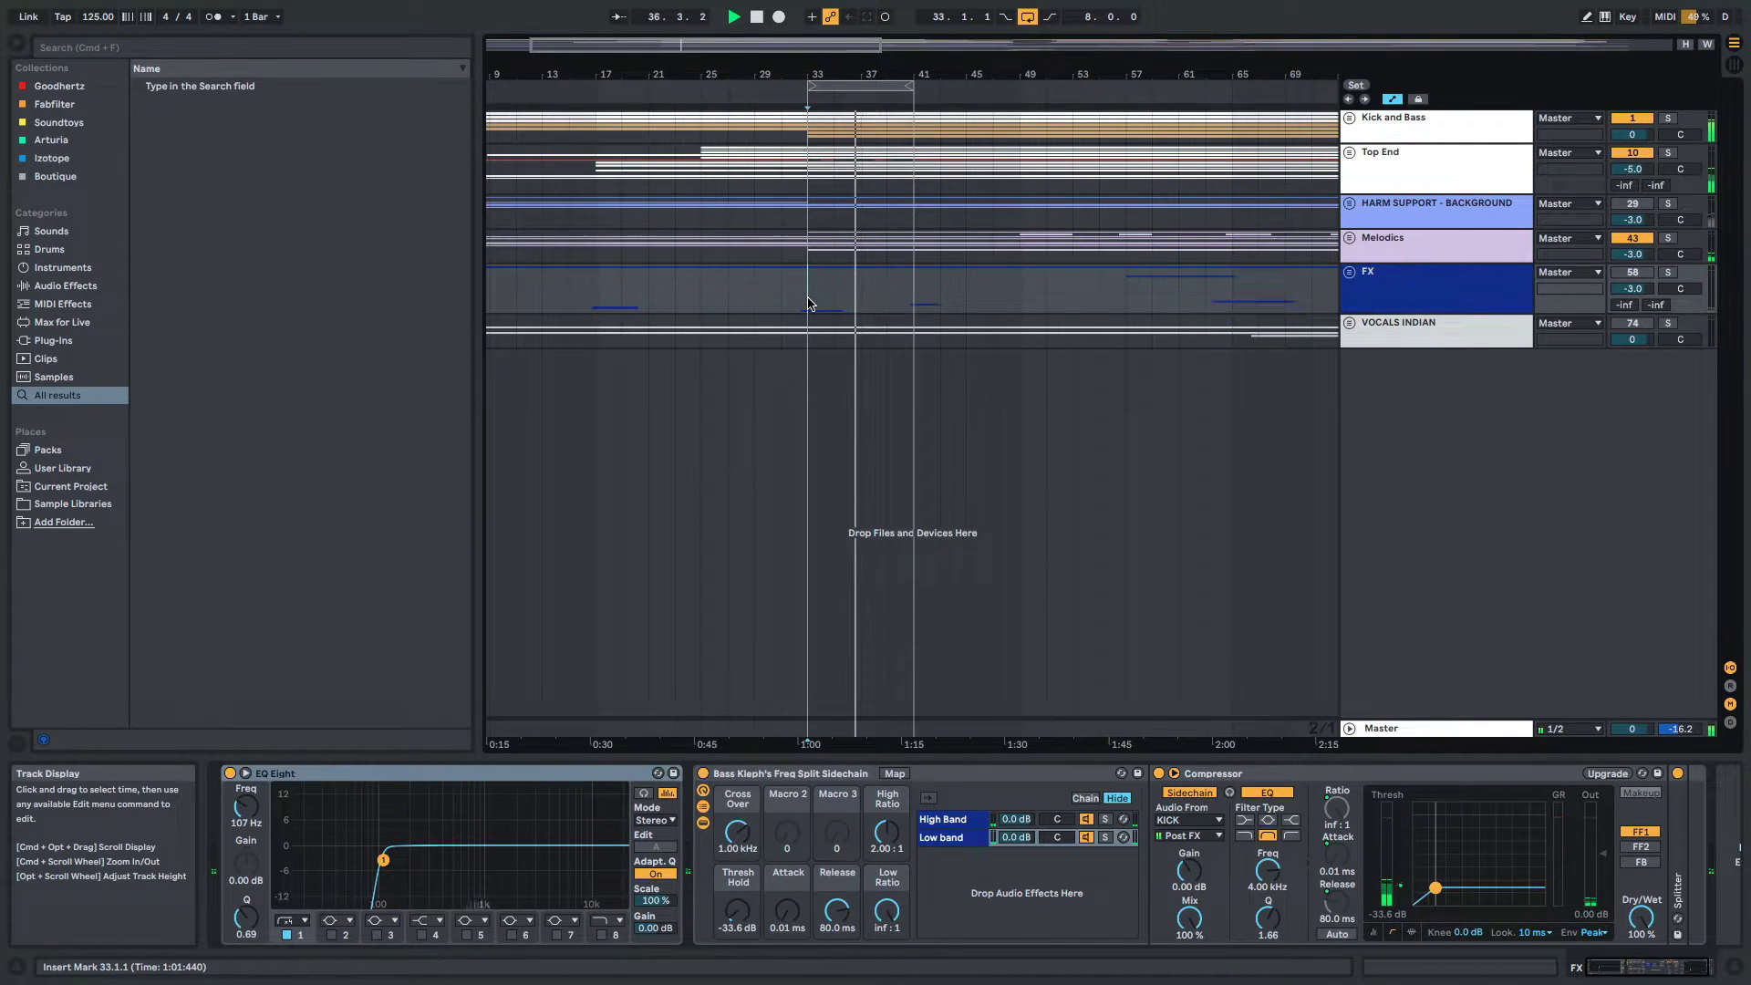
{"action": "left_click", "coordinate": [1426, 125]}
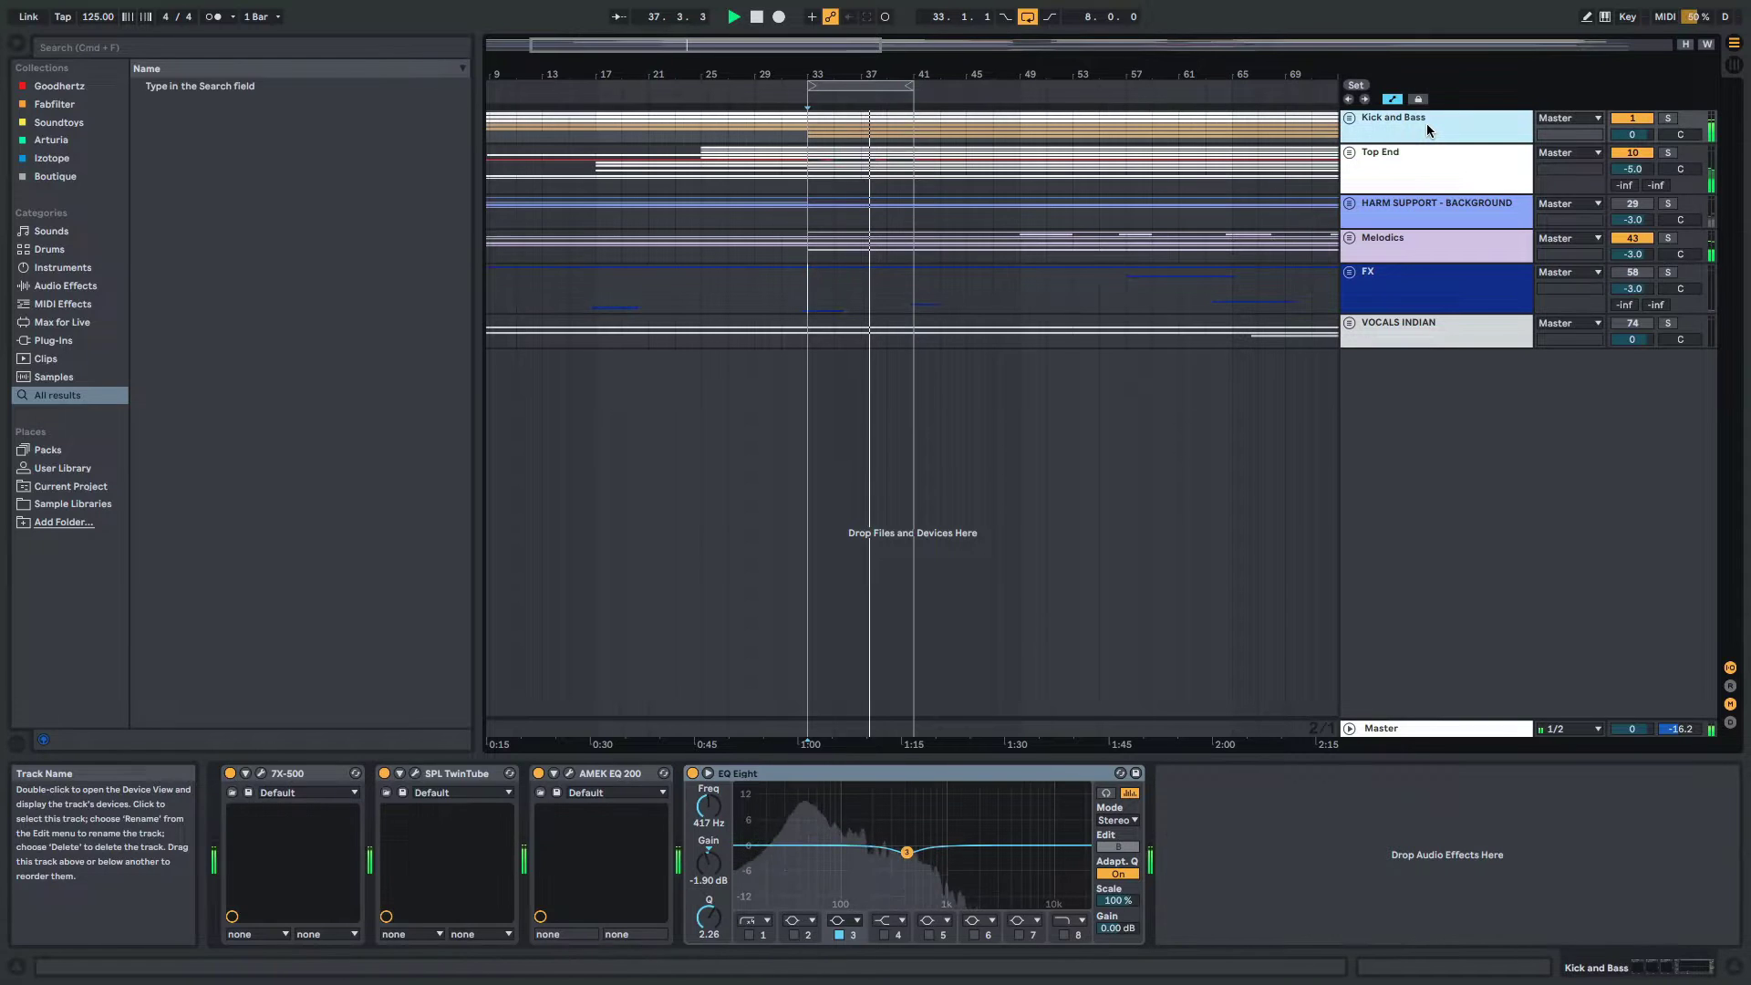
{"action": "left_click", "coordinate": [1418, 157]}
{"action": "left_click", "coordinate": [1405, 220]}
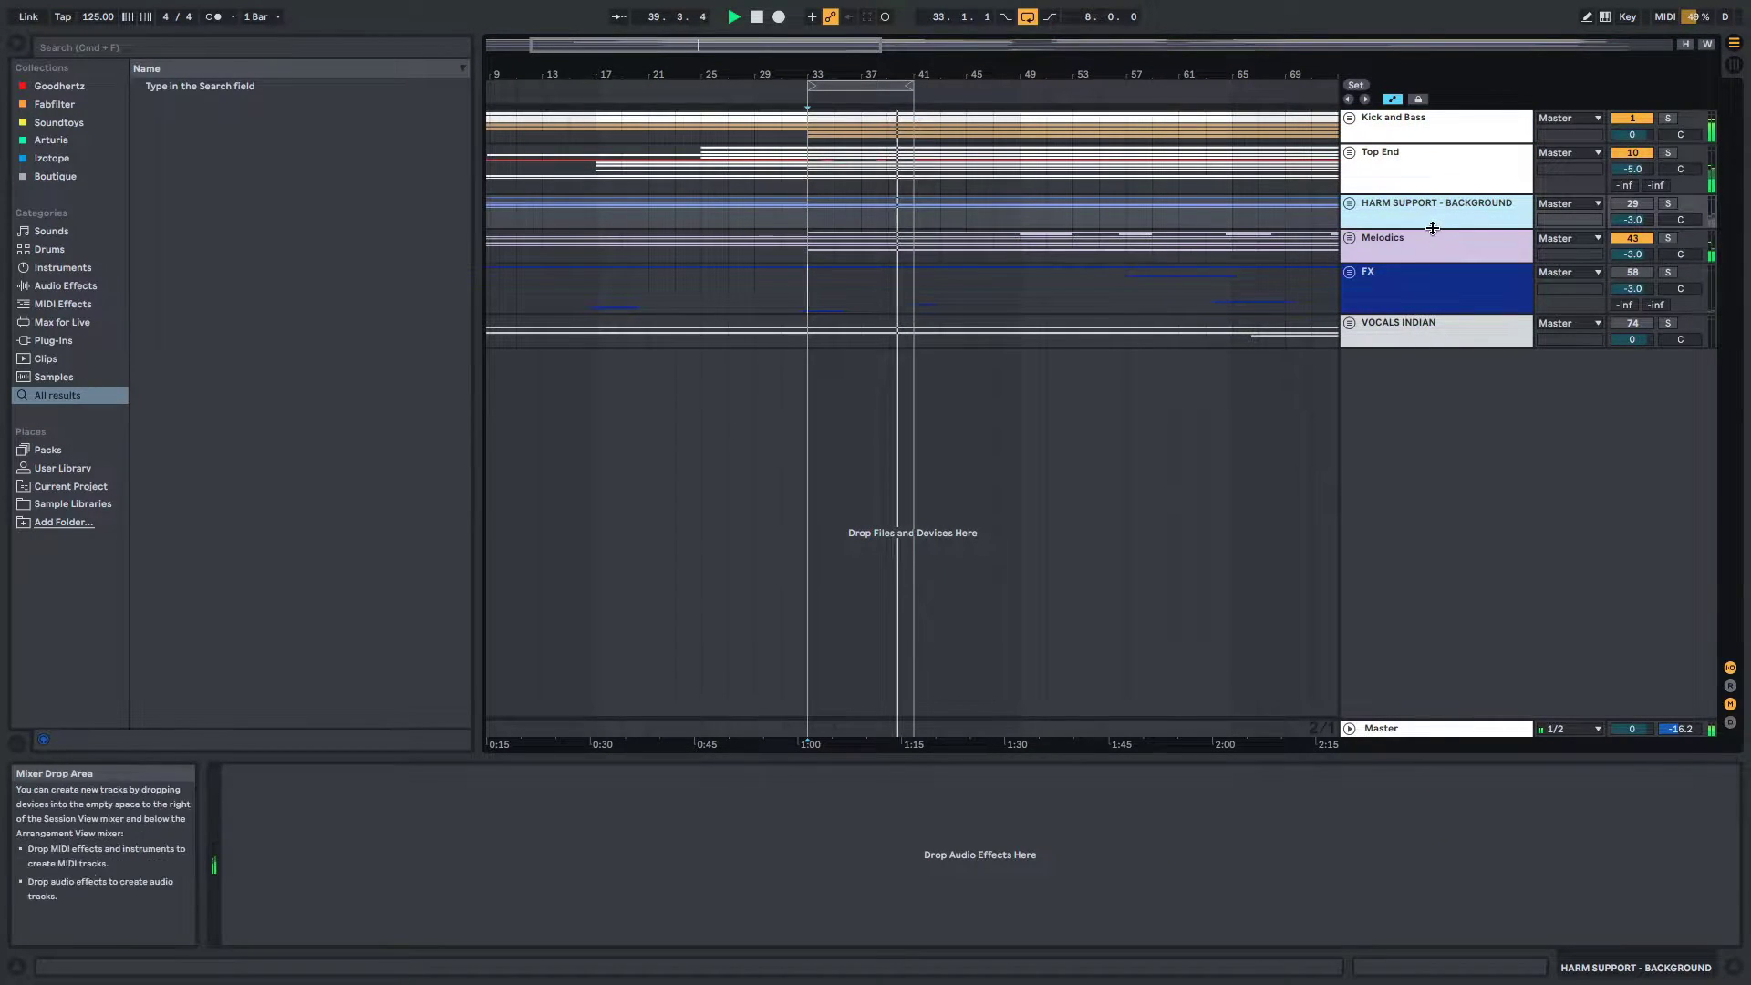
Unfold the Top End group and select its Woodblock track
{"action": "left_click", "coordinate": [1386, 189]}
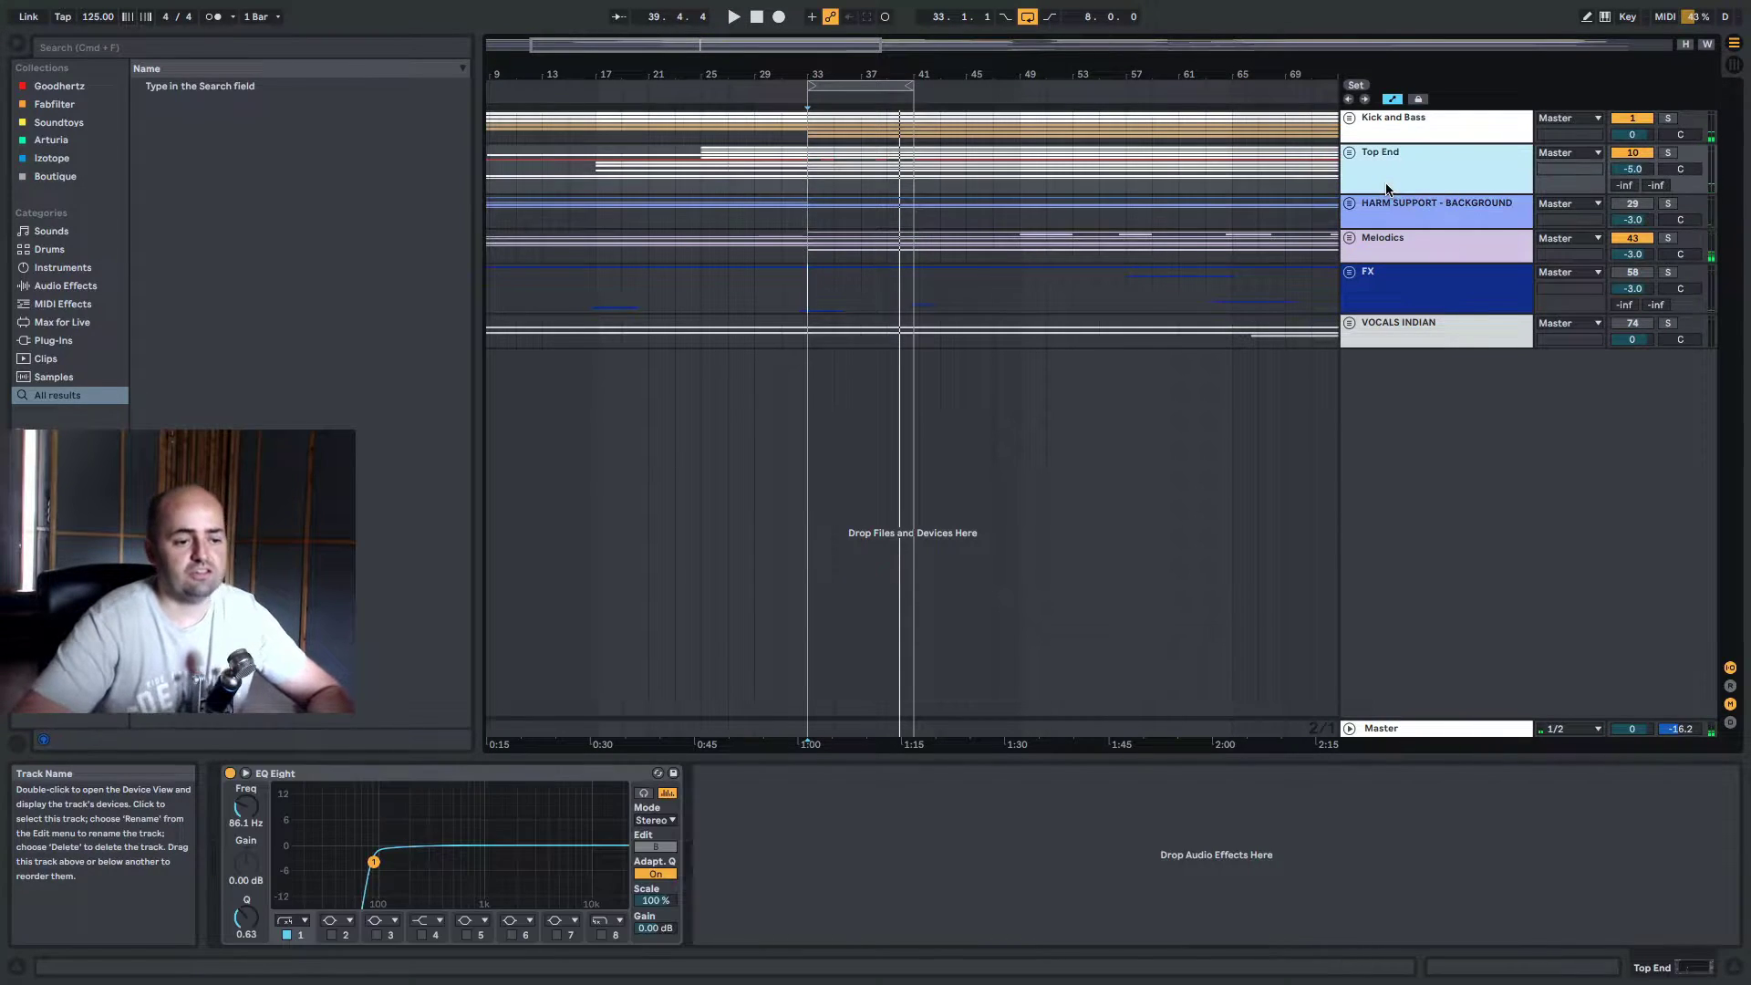
{"action": "left_click", "coordinate": [1346, 155]}
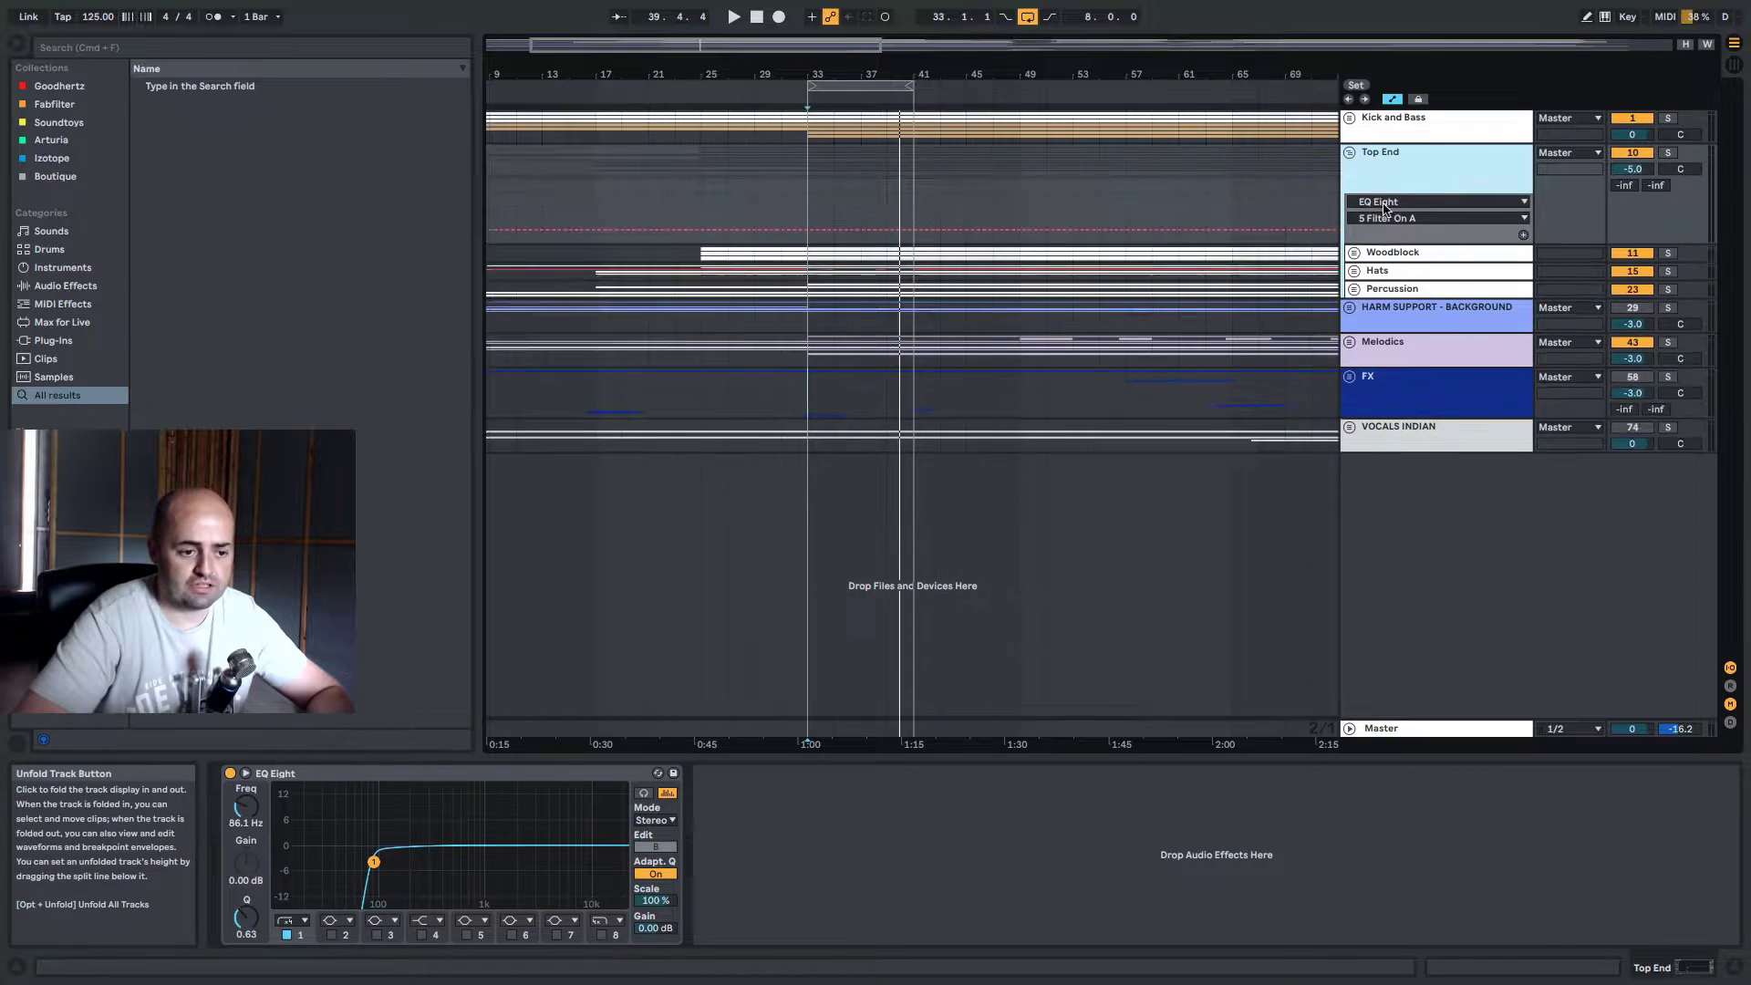
{"action": "left_click", "coordinate": [1407, 253]}
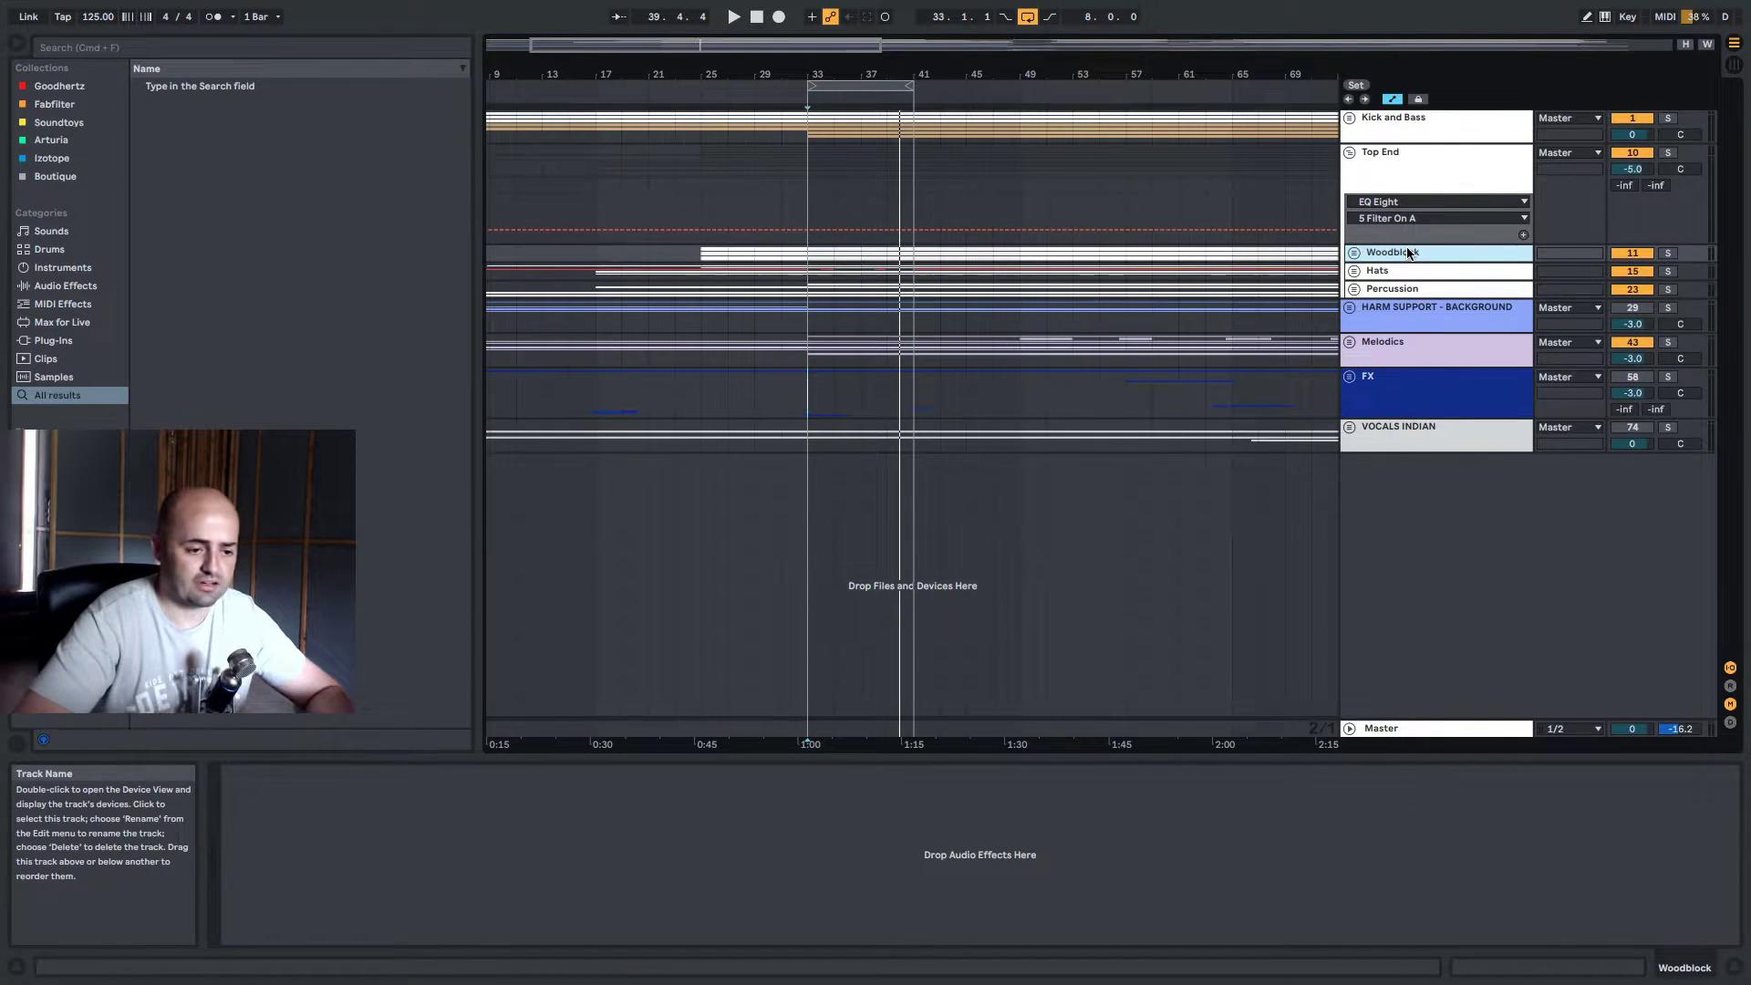
Show the Top End group's EQ Eight and mark out the high-frequency range in its frequency display
{"action": "left_click", "coordinate": [1426, 164]}
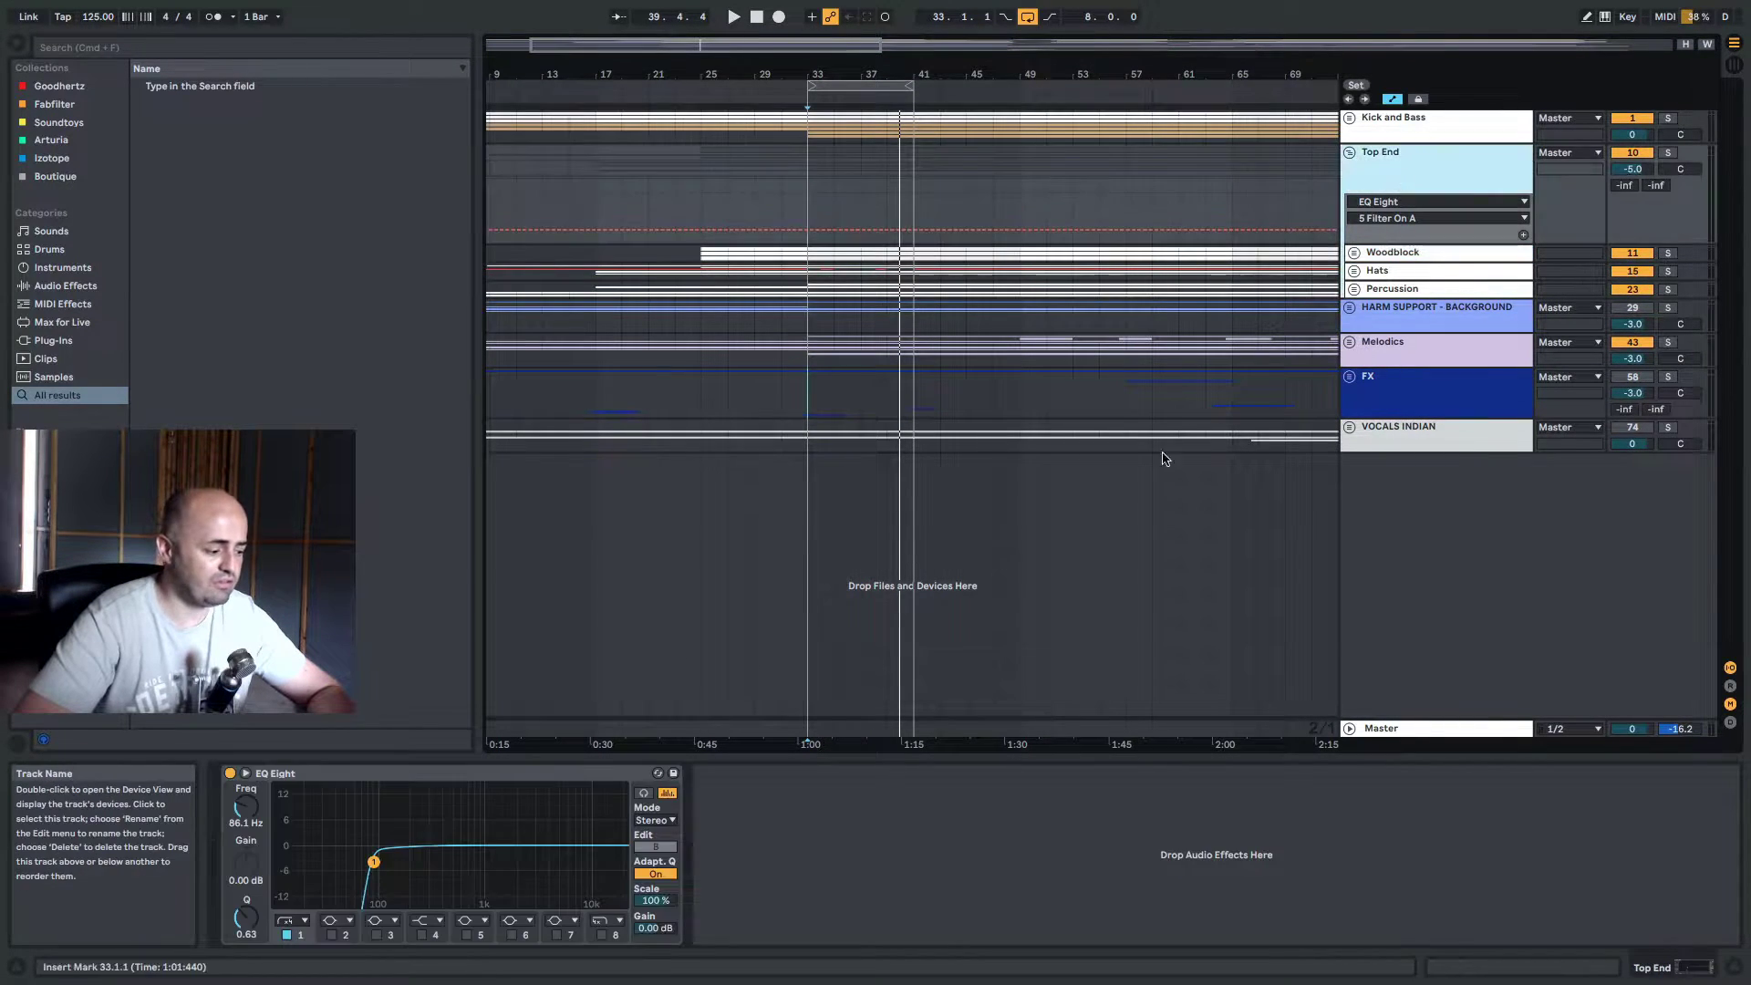
{"action": "left_click", "coordinate": [203, 51]}
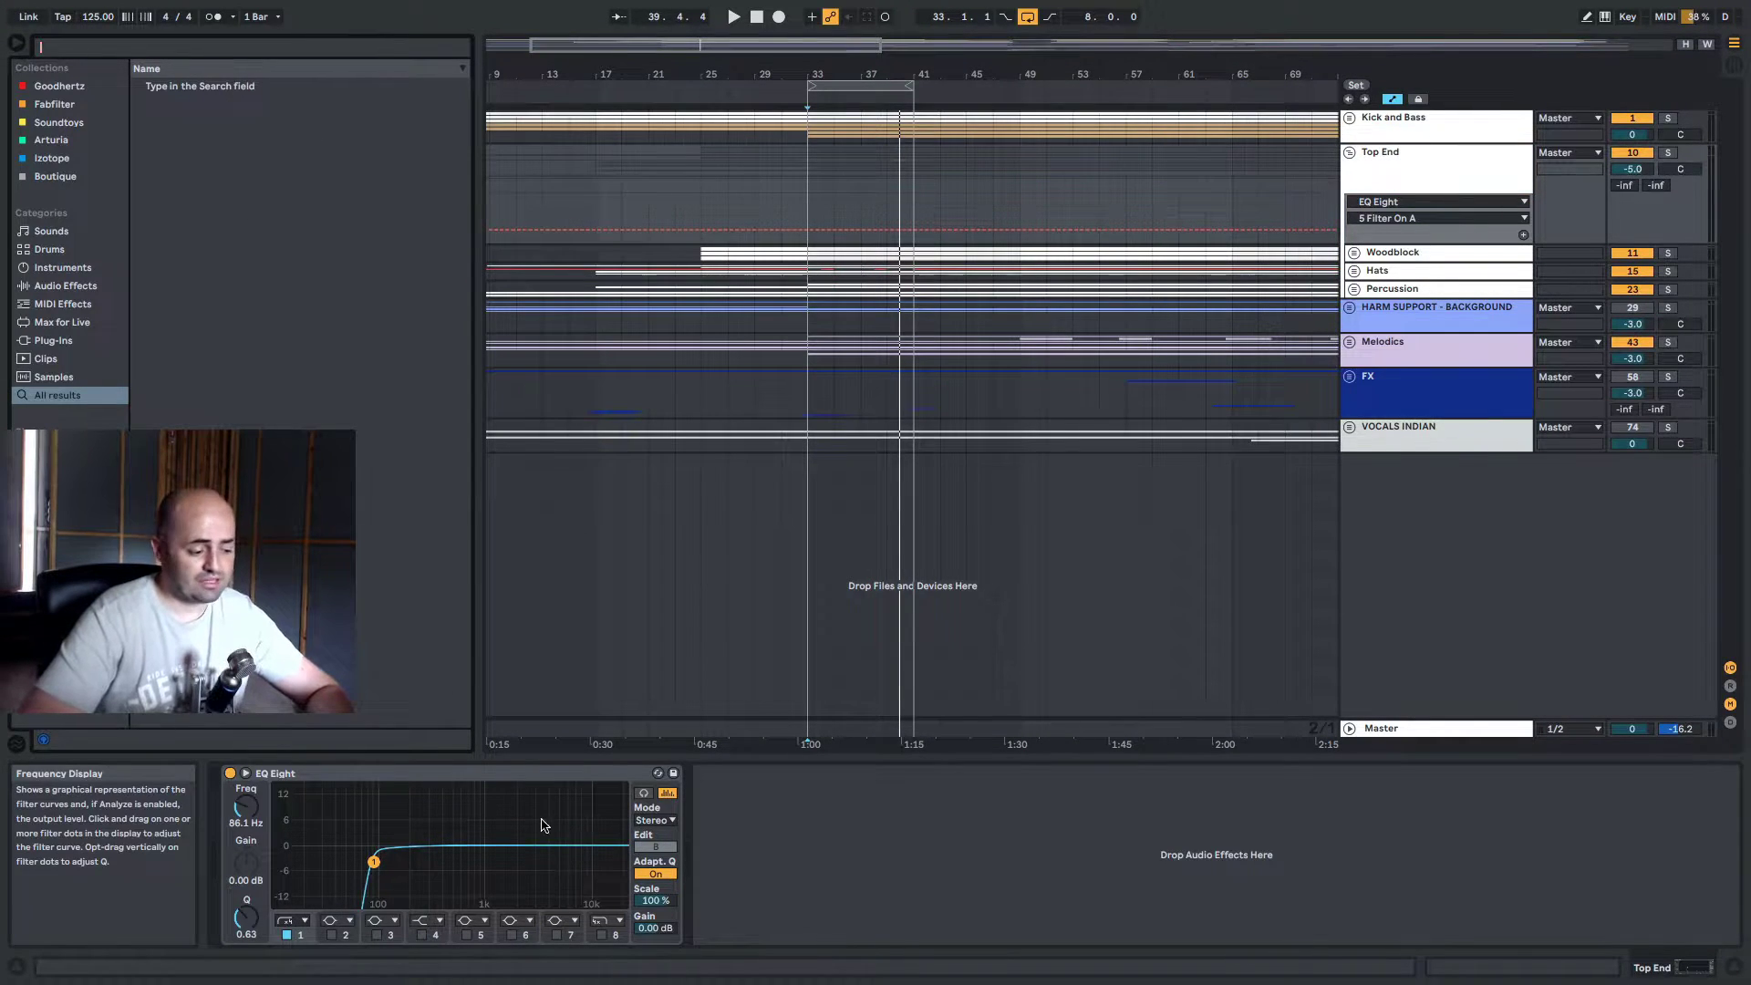
{"action": "left_click_drag", "start_coordinate": [550, 801], "coordinate": [558, 823]}
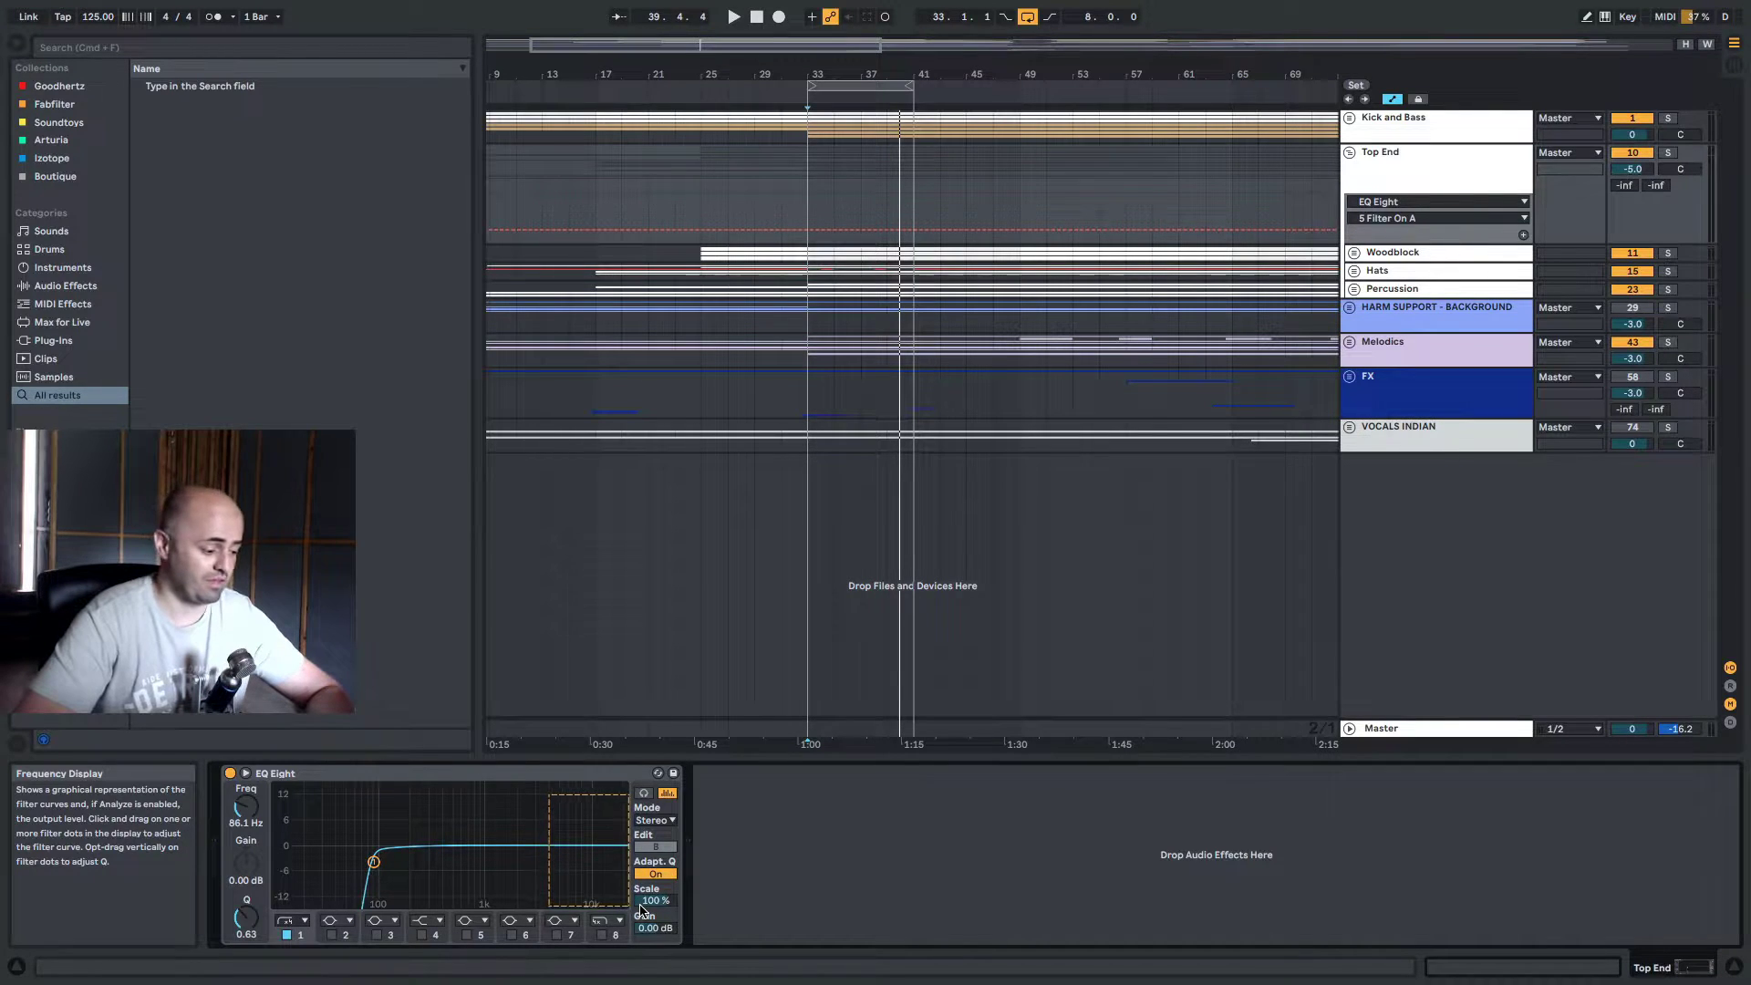
{"action": "left_click_drag", "start_coordinate": [640, 910], "coordinate": [640, 910]}
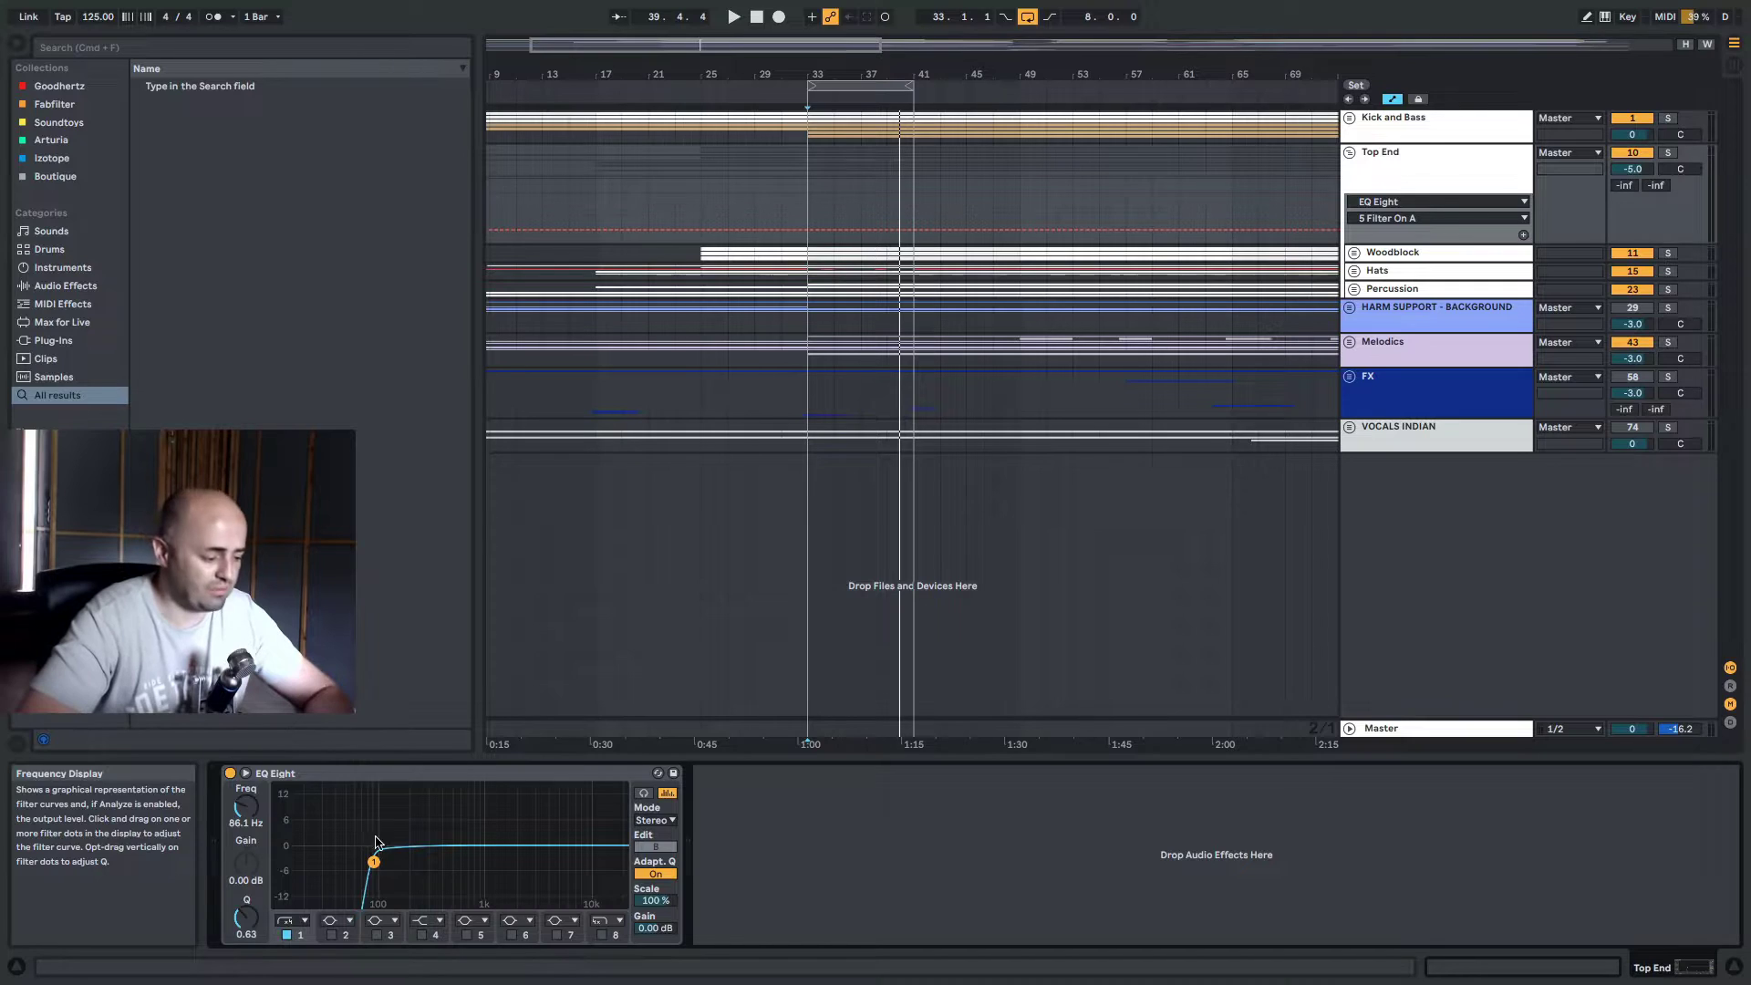
Try a high cut around 10.2 kHz with band 8 of the Top End group's EQ Eight, and switch the band off again
{"action": "left_click", "coordinate": [601, 935]}
{"action": "left_click_drag", "start_coordinate": [587, 862], "coordinate": [517, 871]}
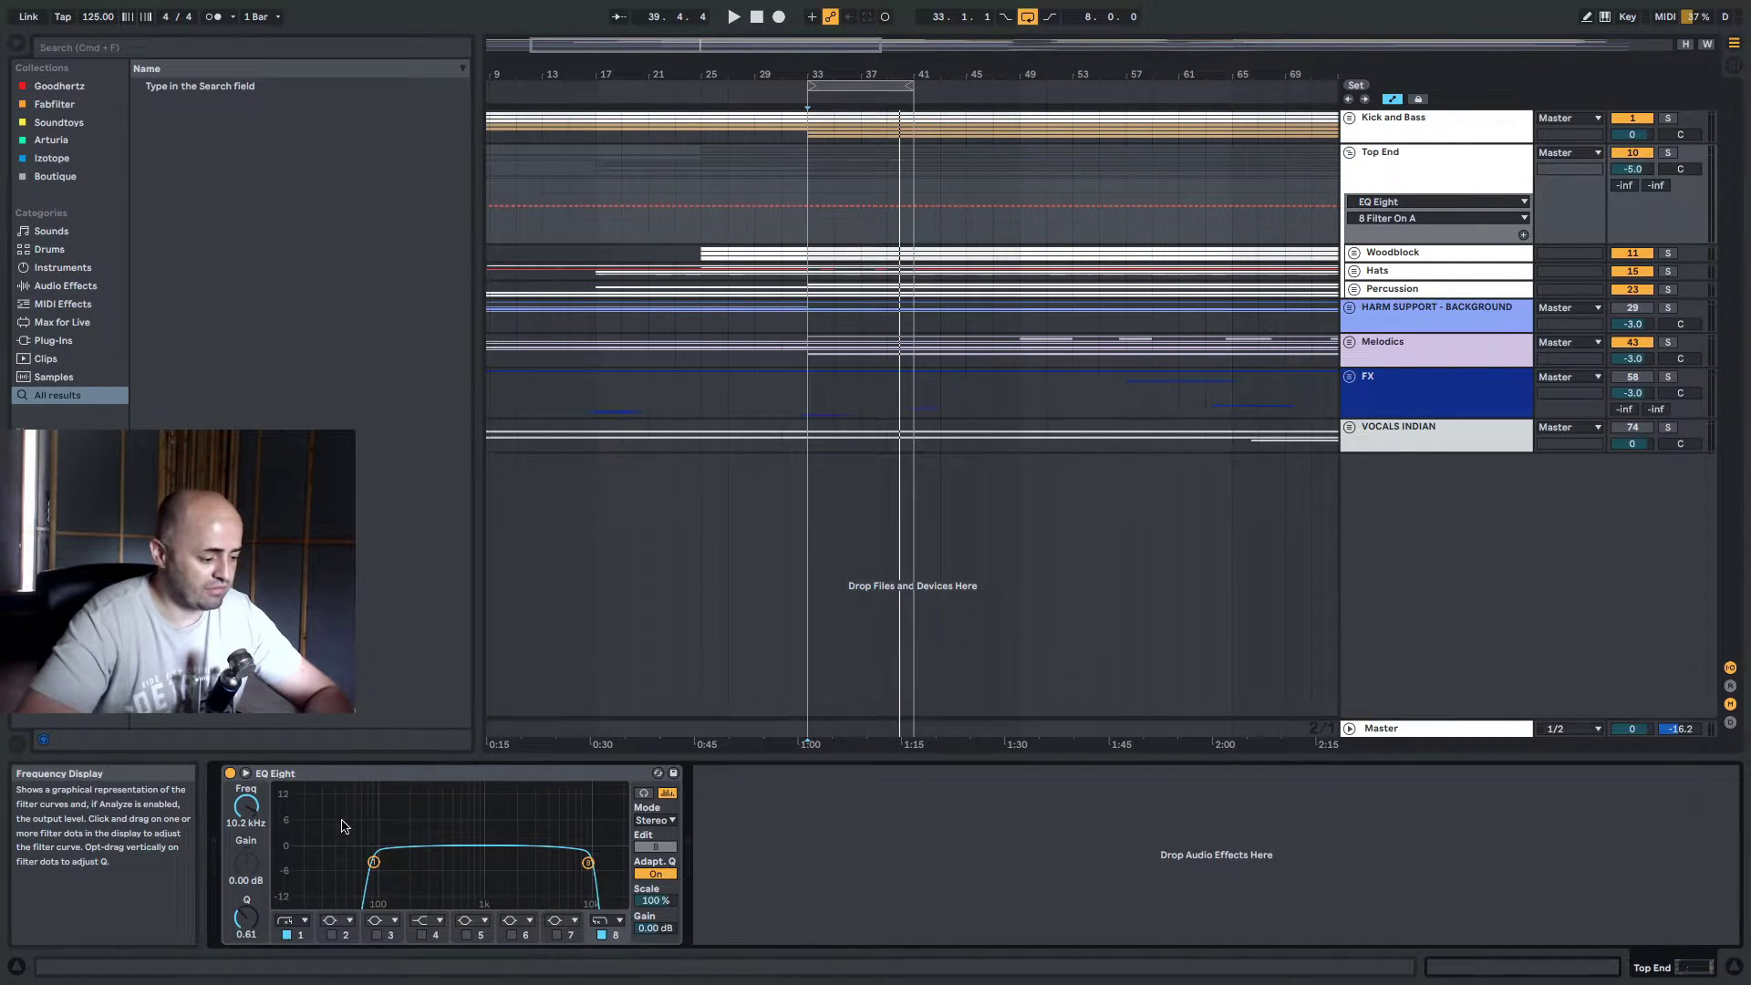
{"action": "left_click_drag", "start_coordinate": [518, 878], "coordinate": [607, 903]}
{"action": "left_click", "coordinate": [601, 935]}
{"action": "left_click_drag", "start_coordinate": [375, 816], "coordinate": [590, 946]}
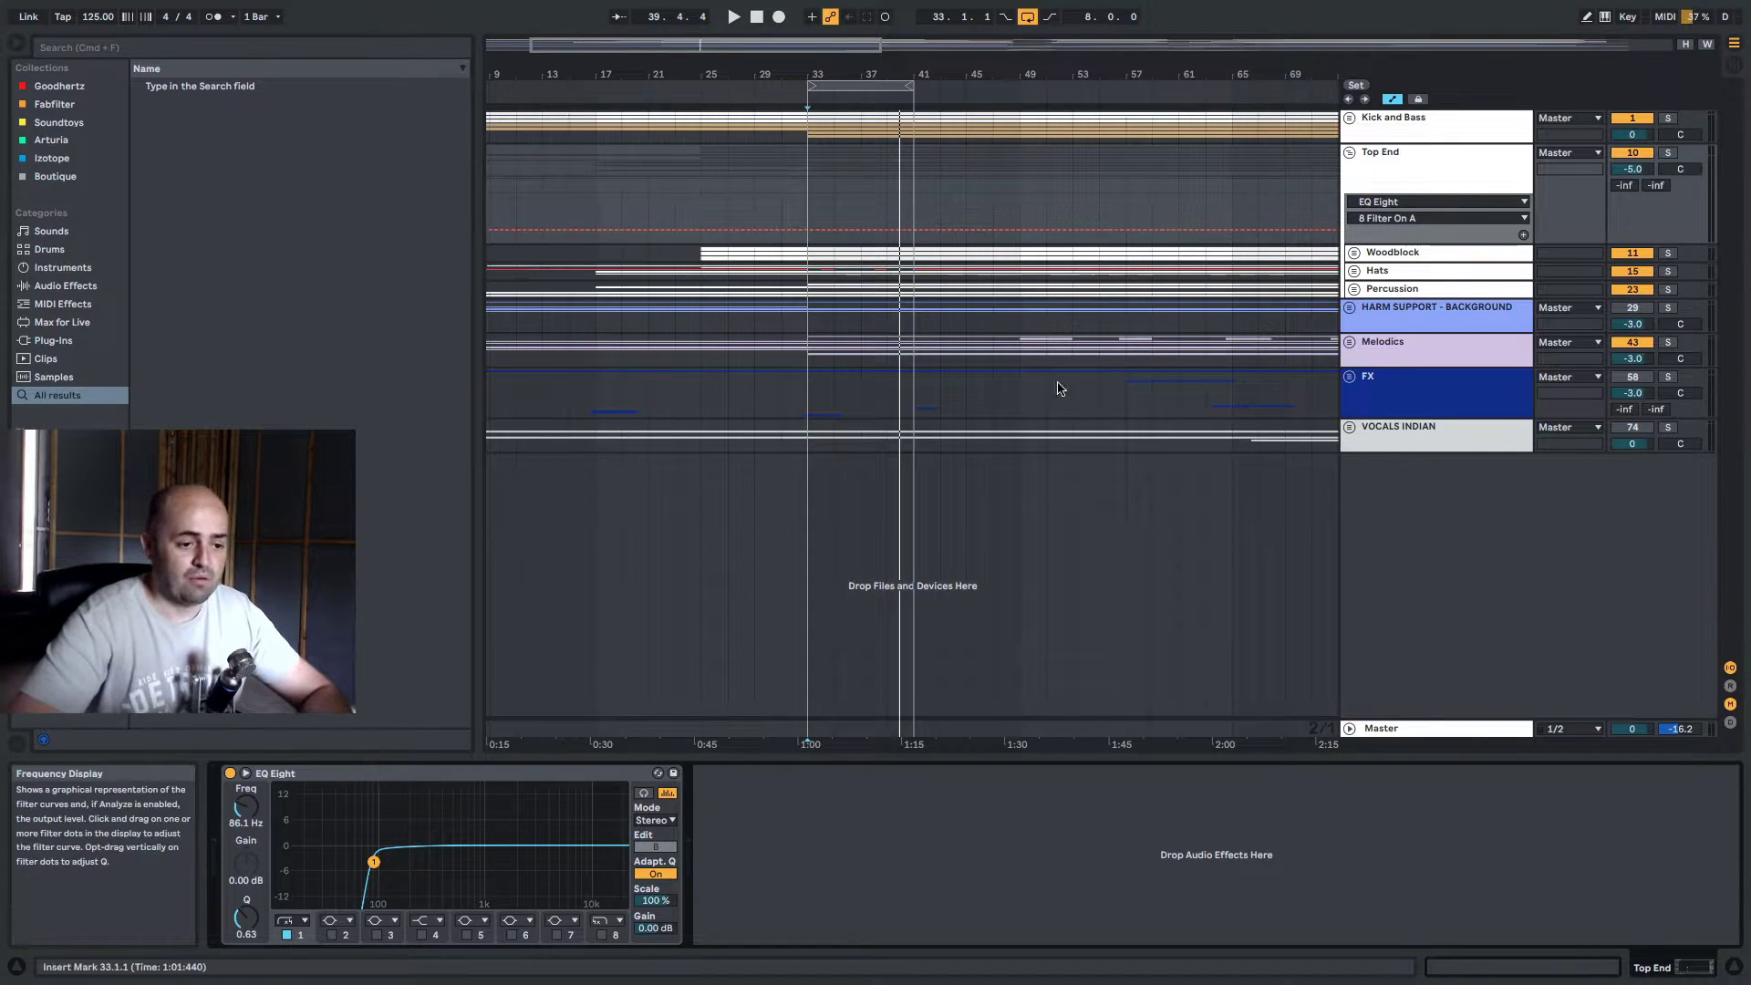
Solo the Woodblock track and add an EQ Eight to it from a browser search for "eq"
{"action": "left_click", "coordinate": [1392, 256]}
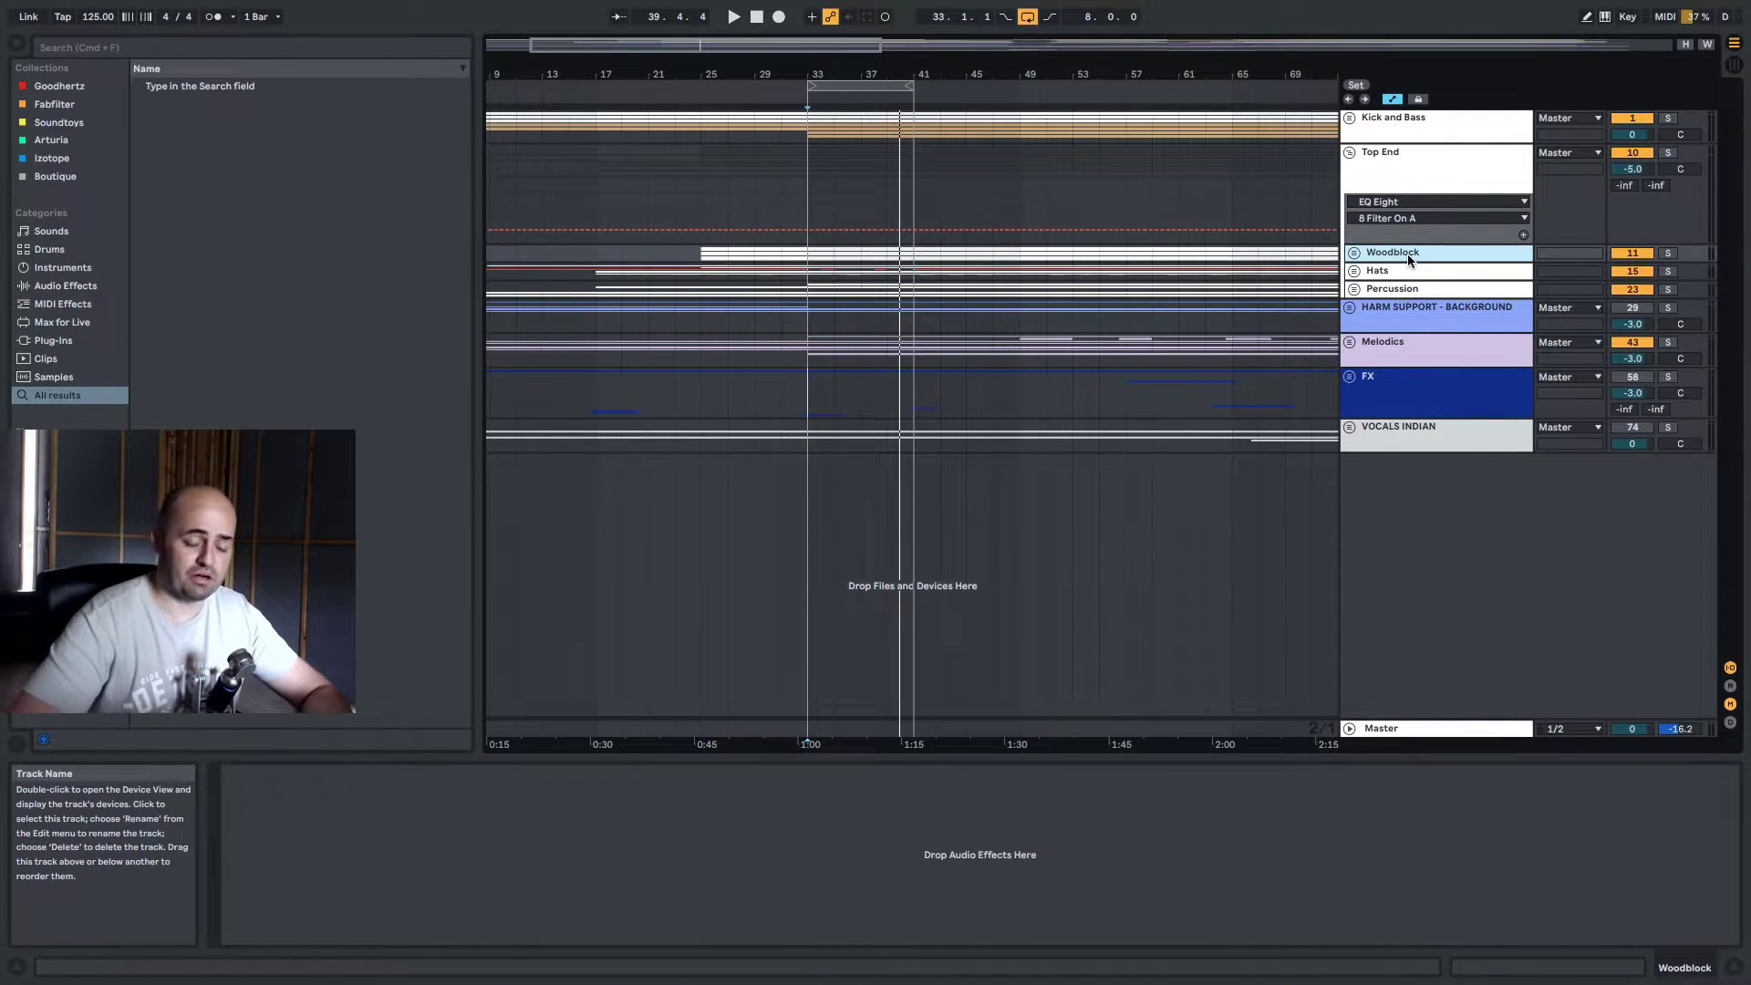
{"action": "key", "text": "s"}
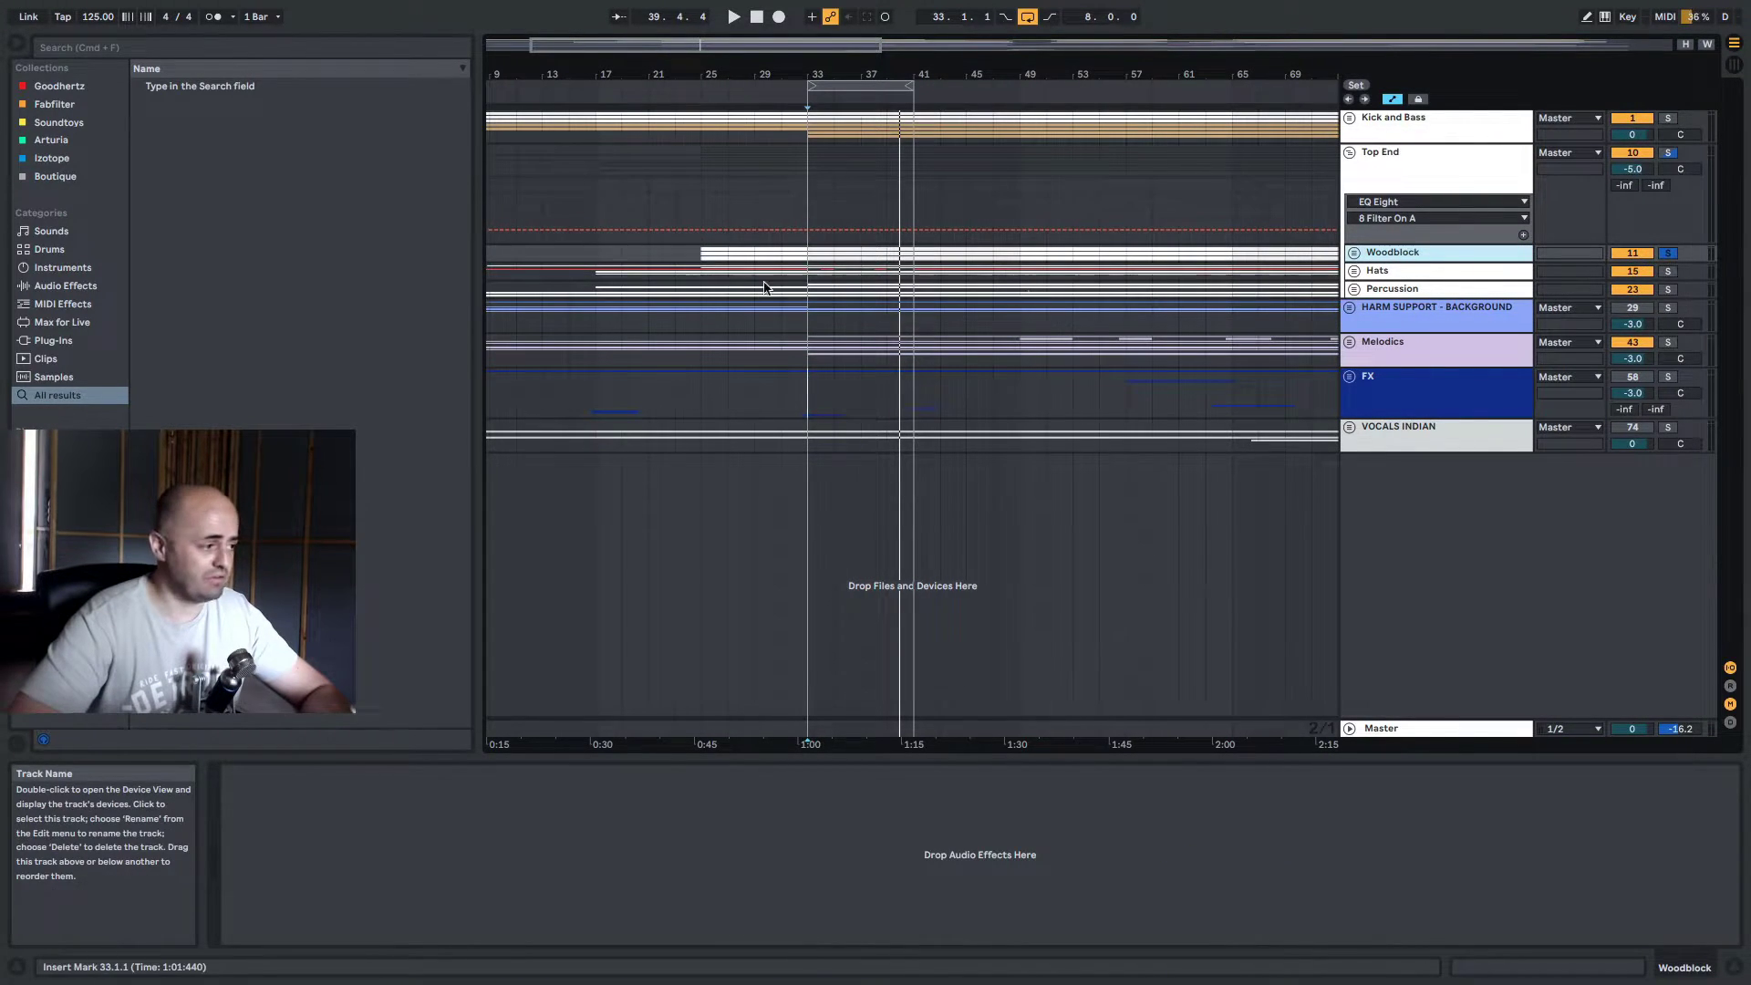
{"action": "left_click", "coordinate": [197, 49]}
{"action": "type", "text": "eq"}
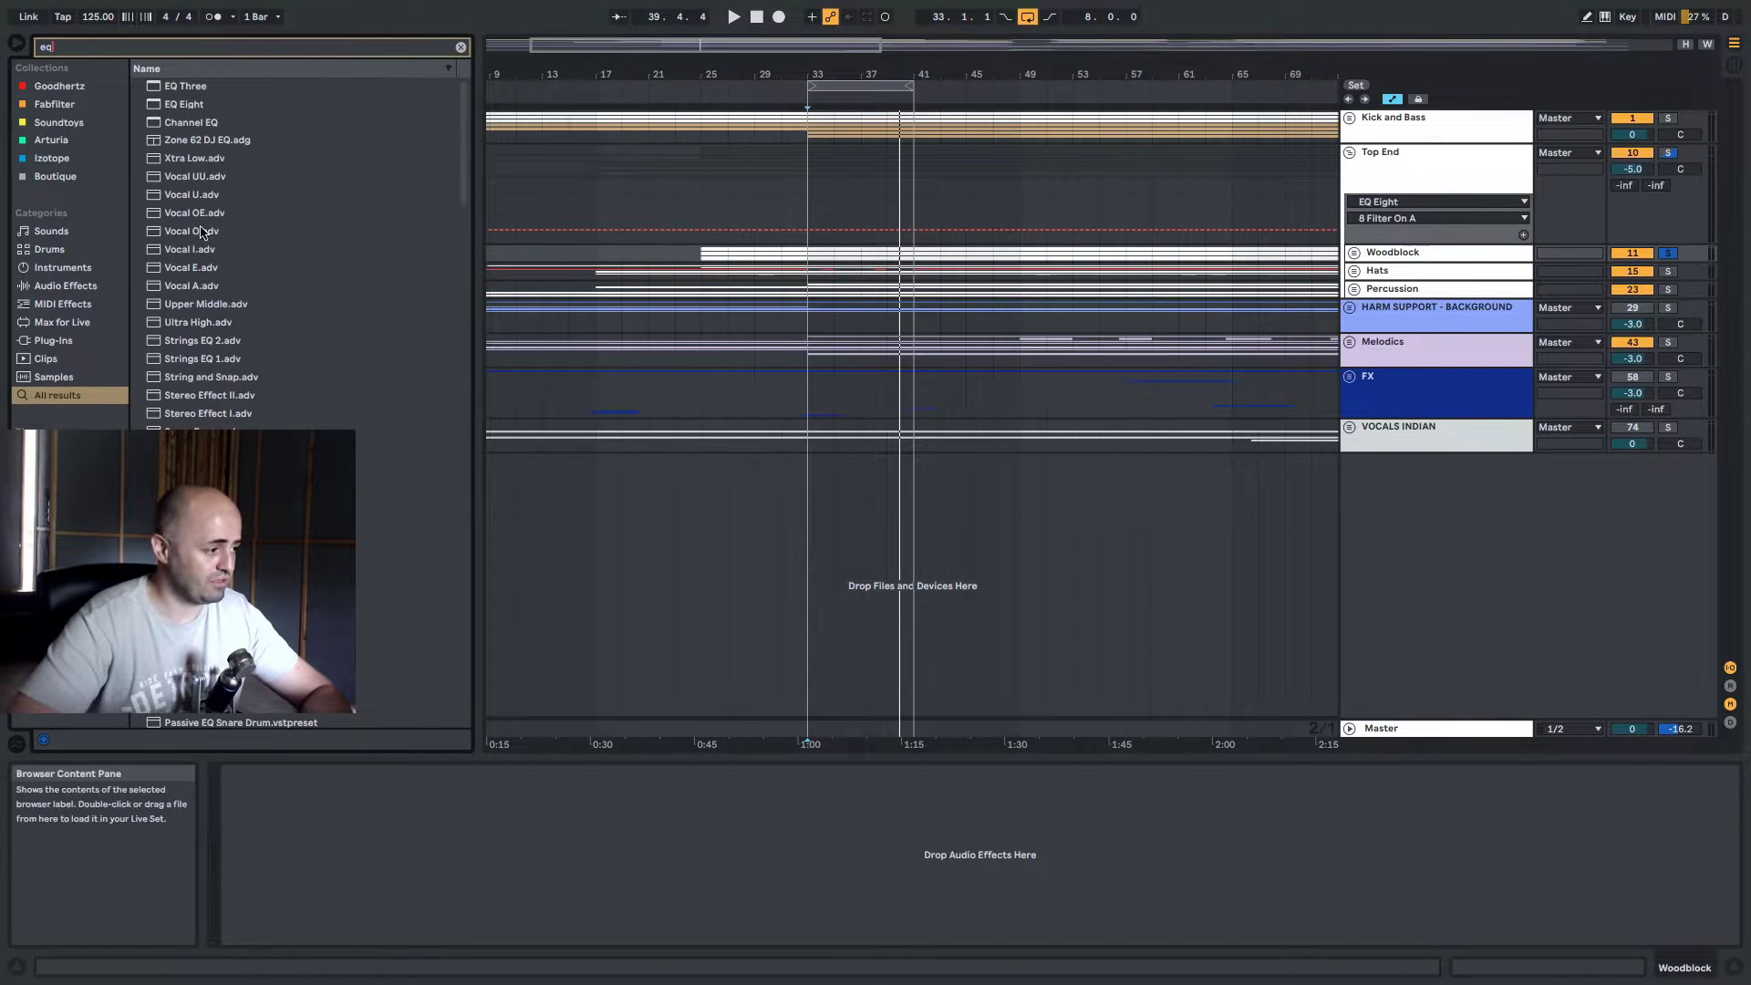
{"action": "left_click_drag", "start_coordinate": [171, 108], "coordinate": [1371, 255]}
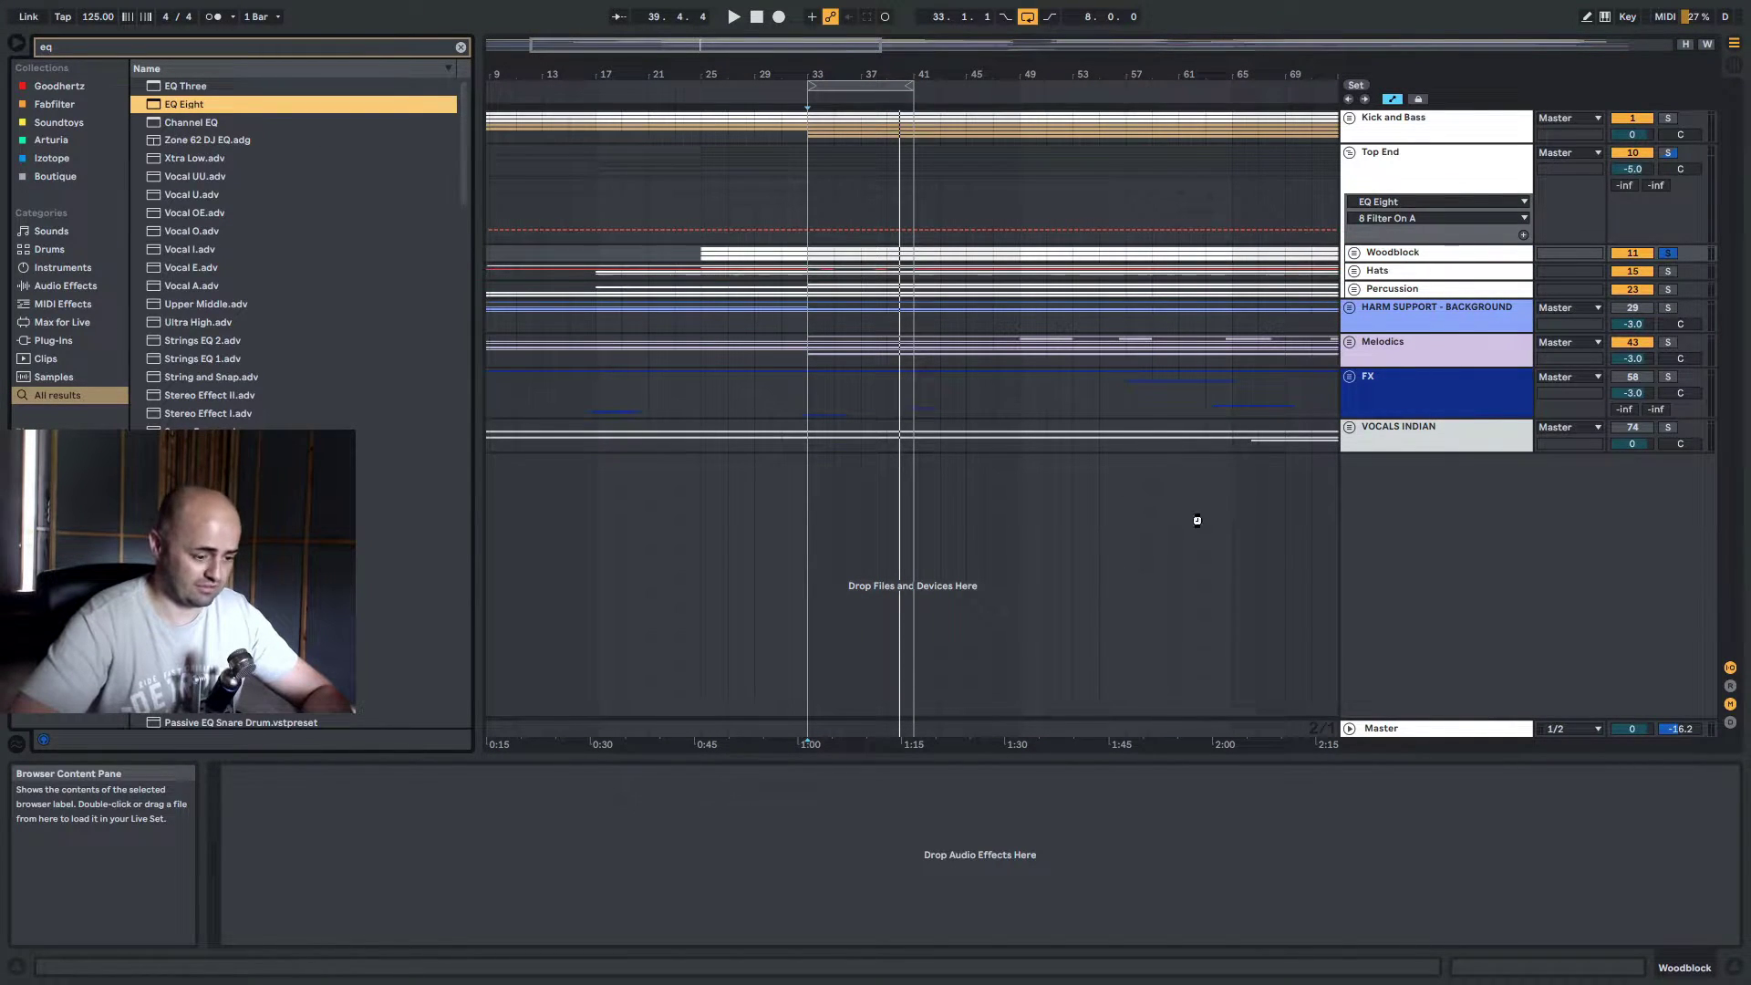
While the loop plays, set a 100 Hz low cut on Woodblock's EQ Eight and turn off bands 3 and 8
{"action": "key", "text": "space"}
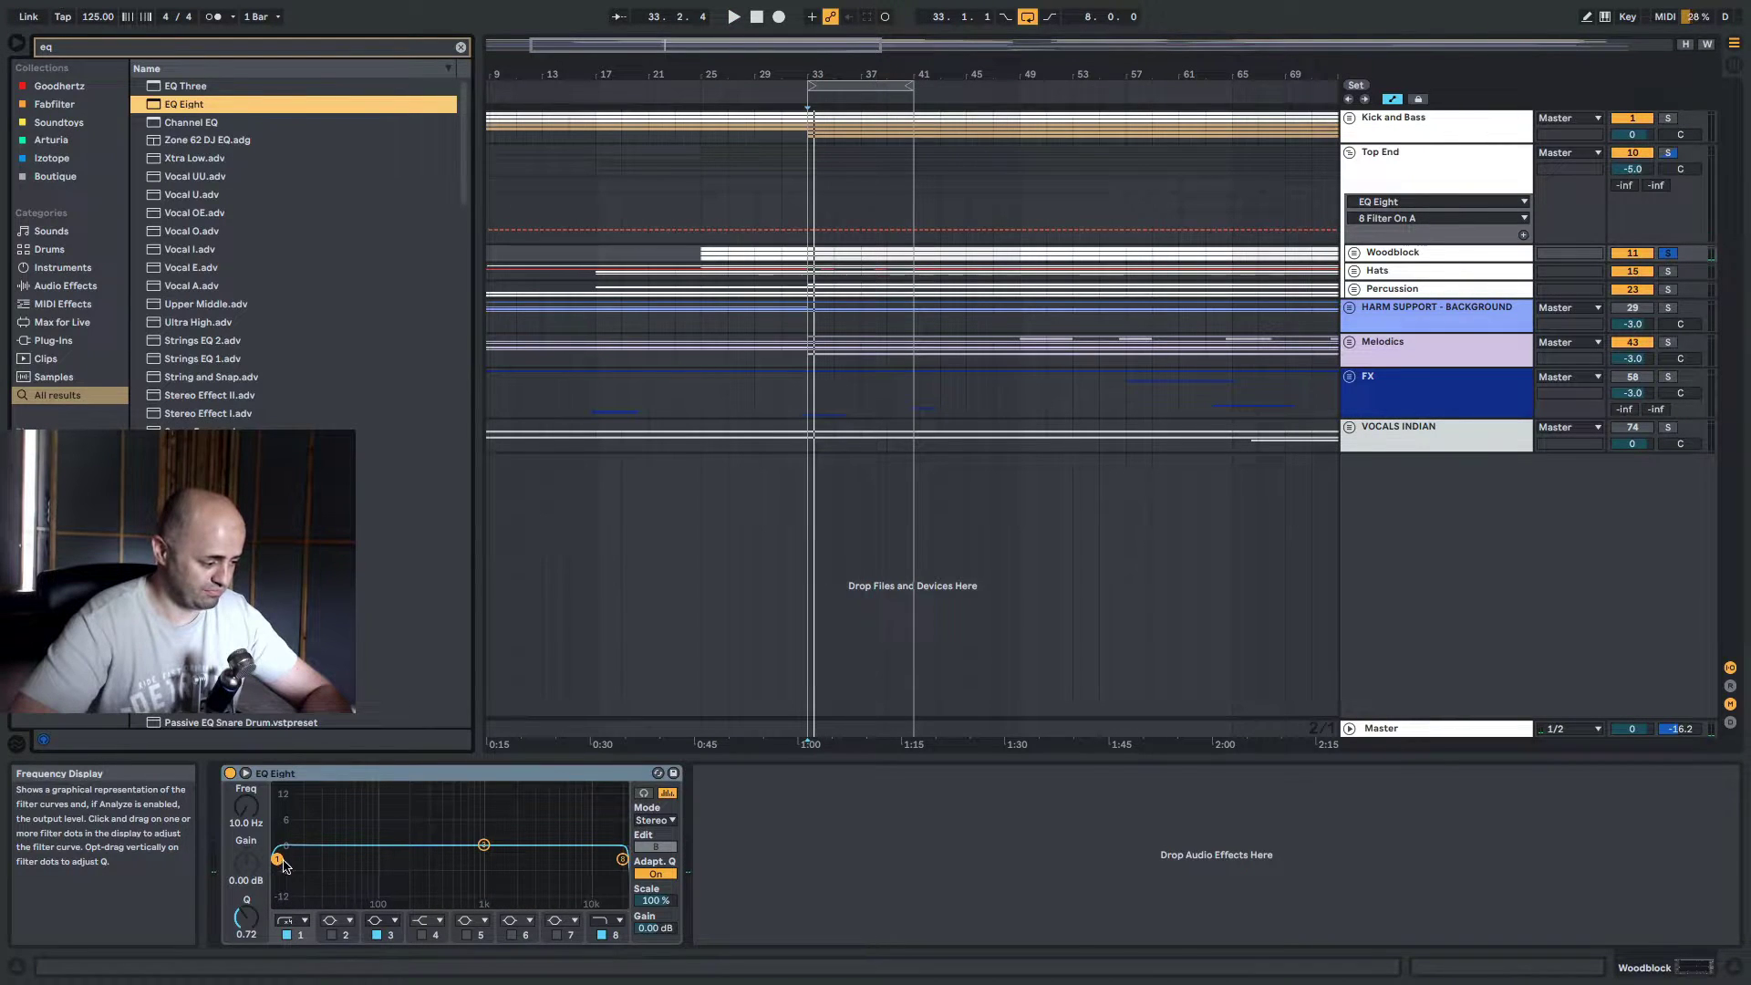
{"action": "left_click_drag", "start_coordinate": [279, 859], "coordinate": [380, 862]}
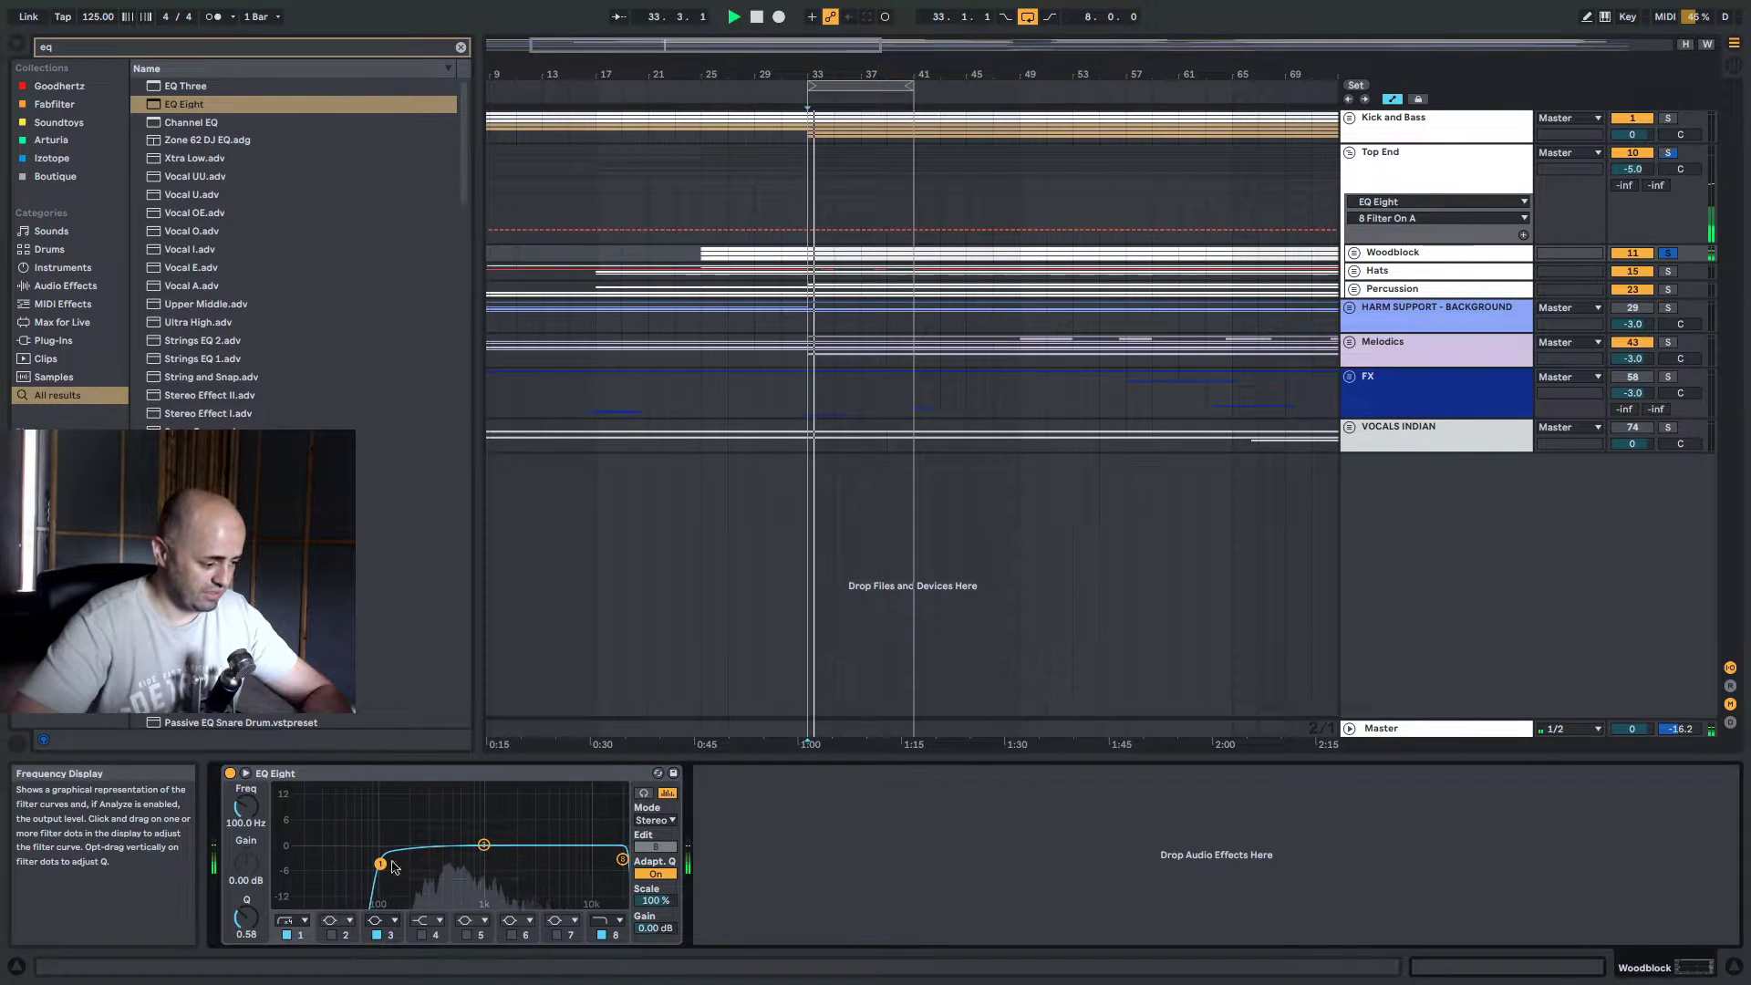
{"action": "left_click", "coordinate": [614, 933]}
{"action": "left_click", "coordinate": [609, 920]}
{"action": "left_click", "coordinate": [607, 902]}
{"action": "key", "text": "space"}
{"action": "left_click_drag", "start_coordinate": [624, 859], "coordinate": [551, 867]}
{"action": "double_click", "coordinate": [551, 867]}
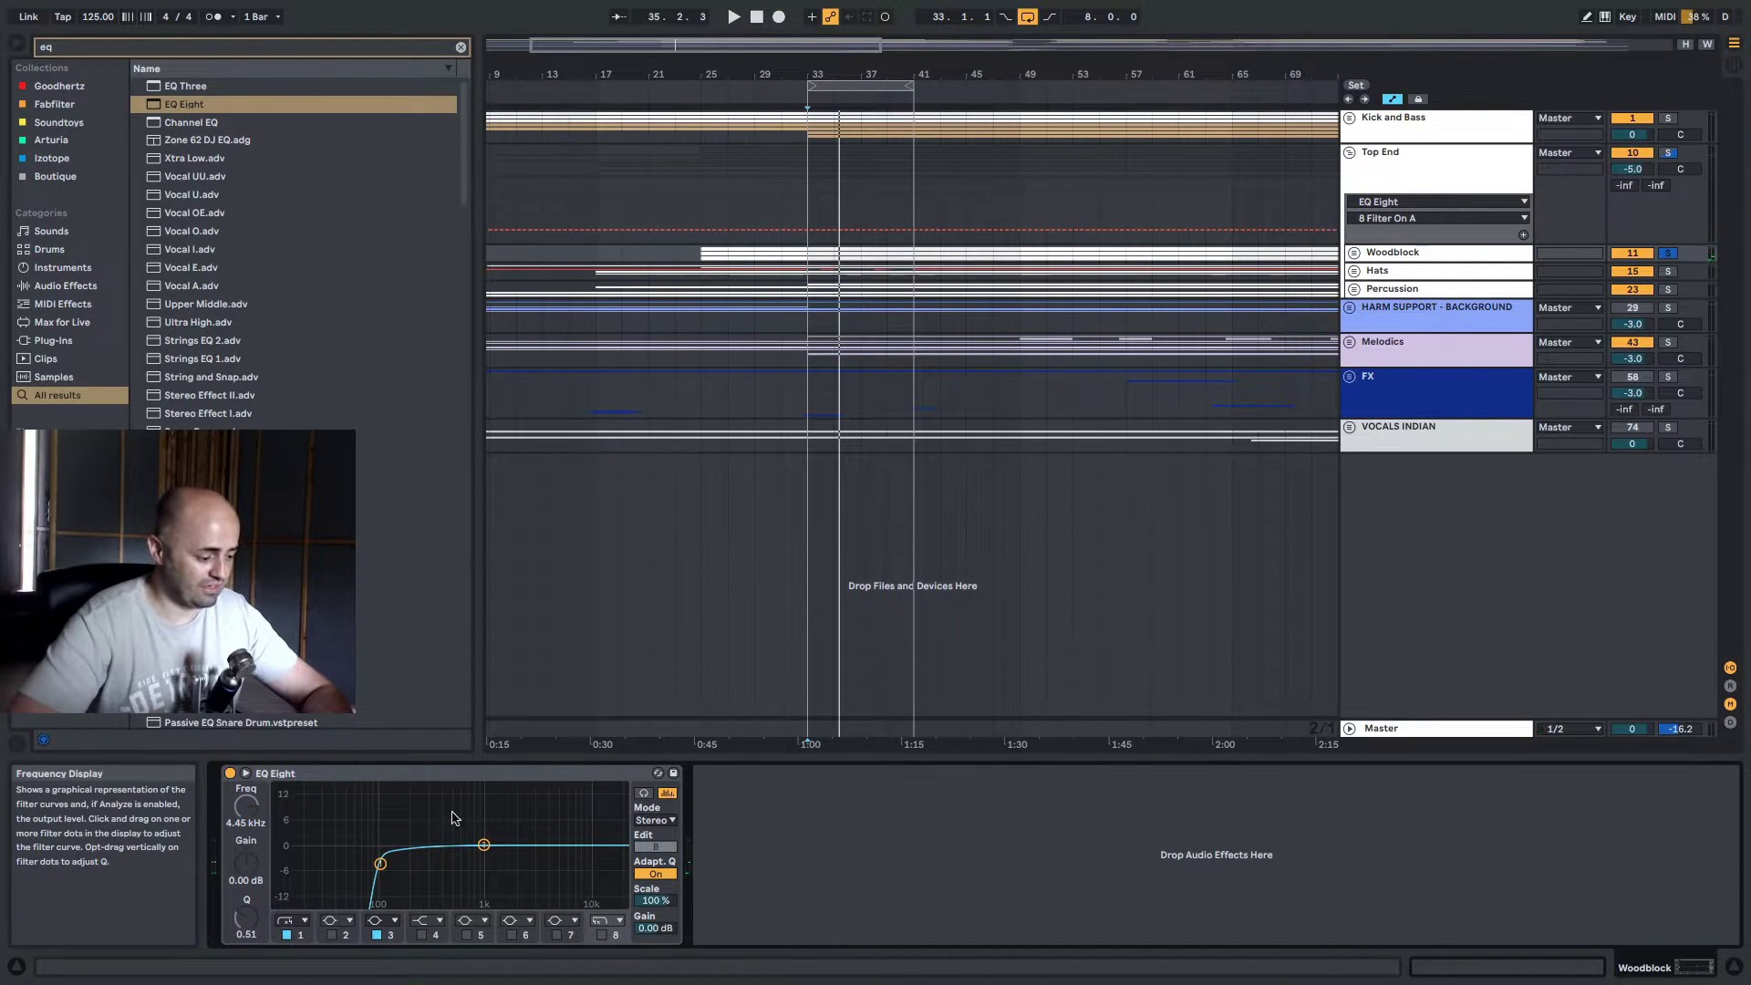
{"action": "left_click", "coordinate": [376, 935]}
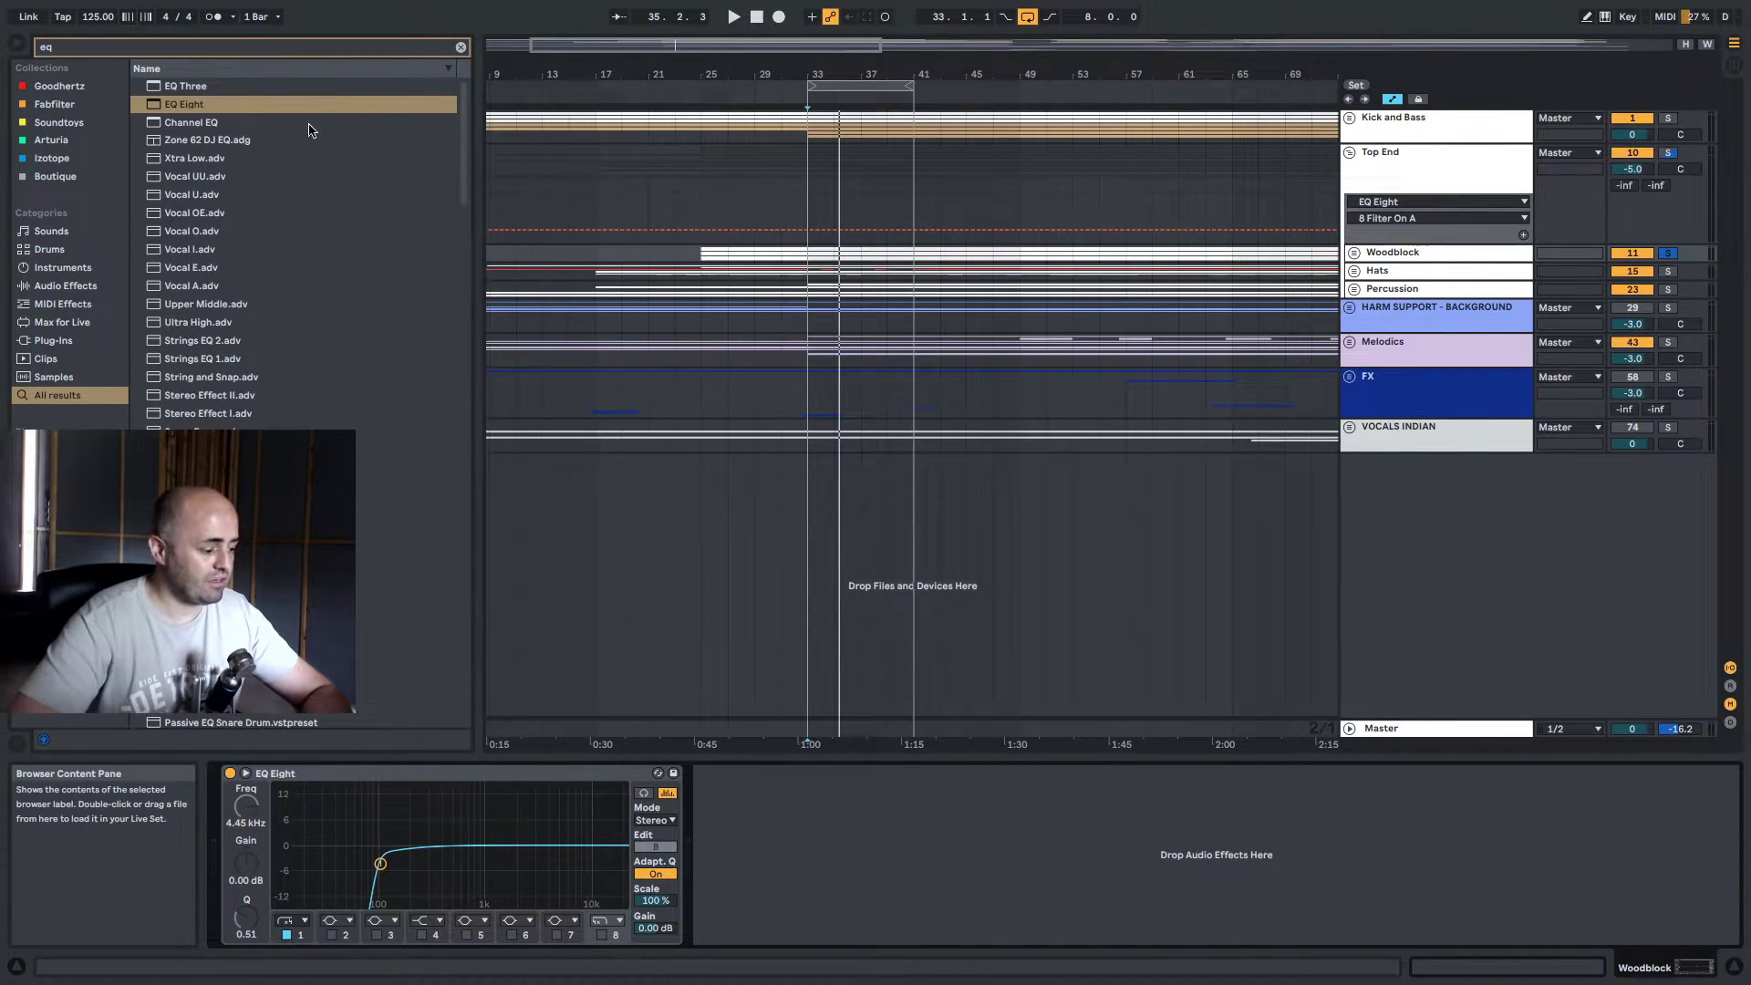
Clear the browser search, switch to Opera and find the Triad plugin on the Plugin Alliance products page
{"action": "left_click", "coordinate": [461, 48]}
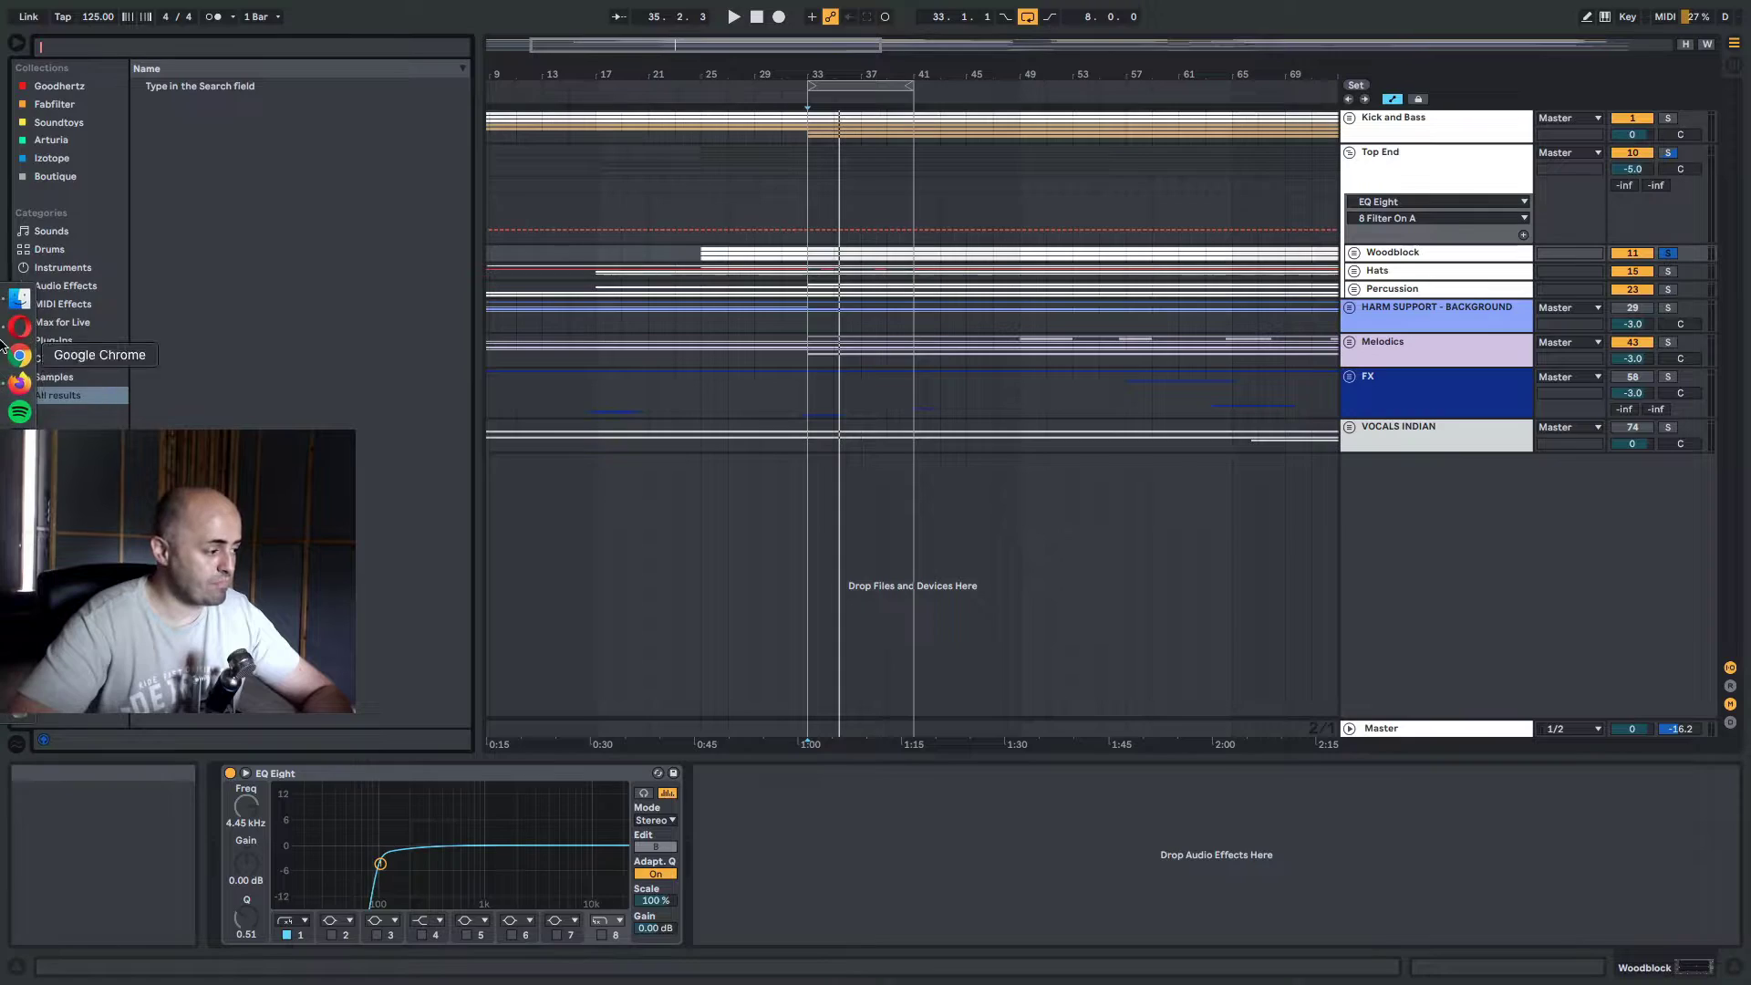
{"action": "left_click", "coordinate": [20, 327]}
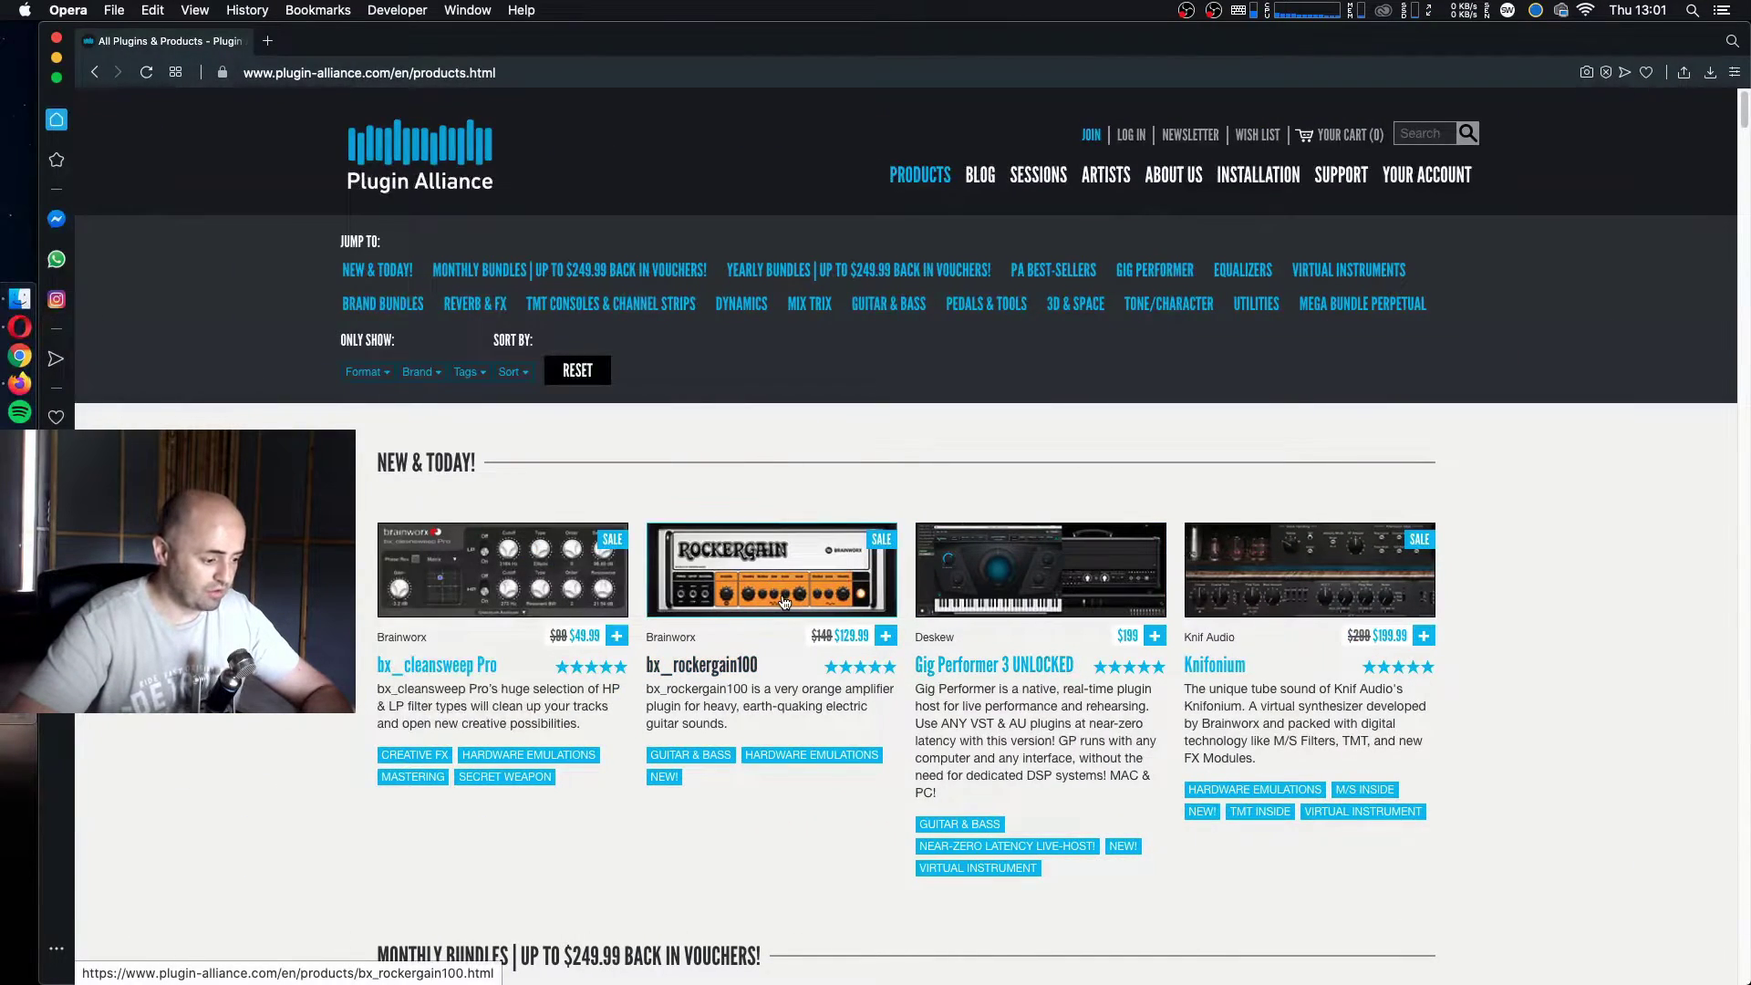
{"action": "key", "text": "super+f"}
{"action": "type", "text": "riad"}
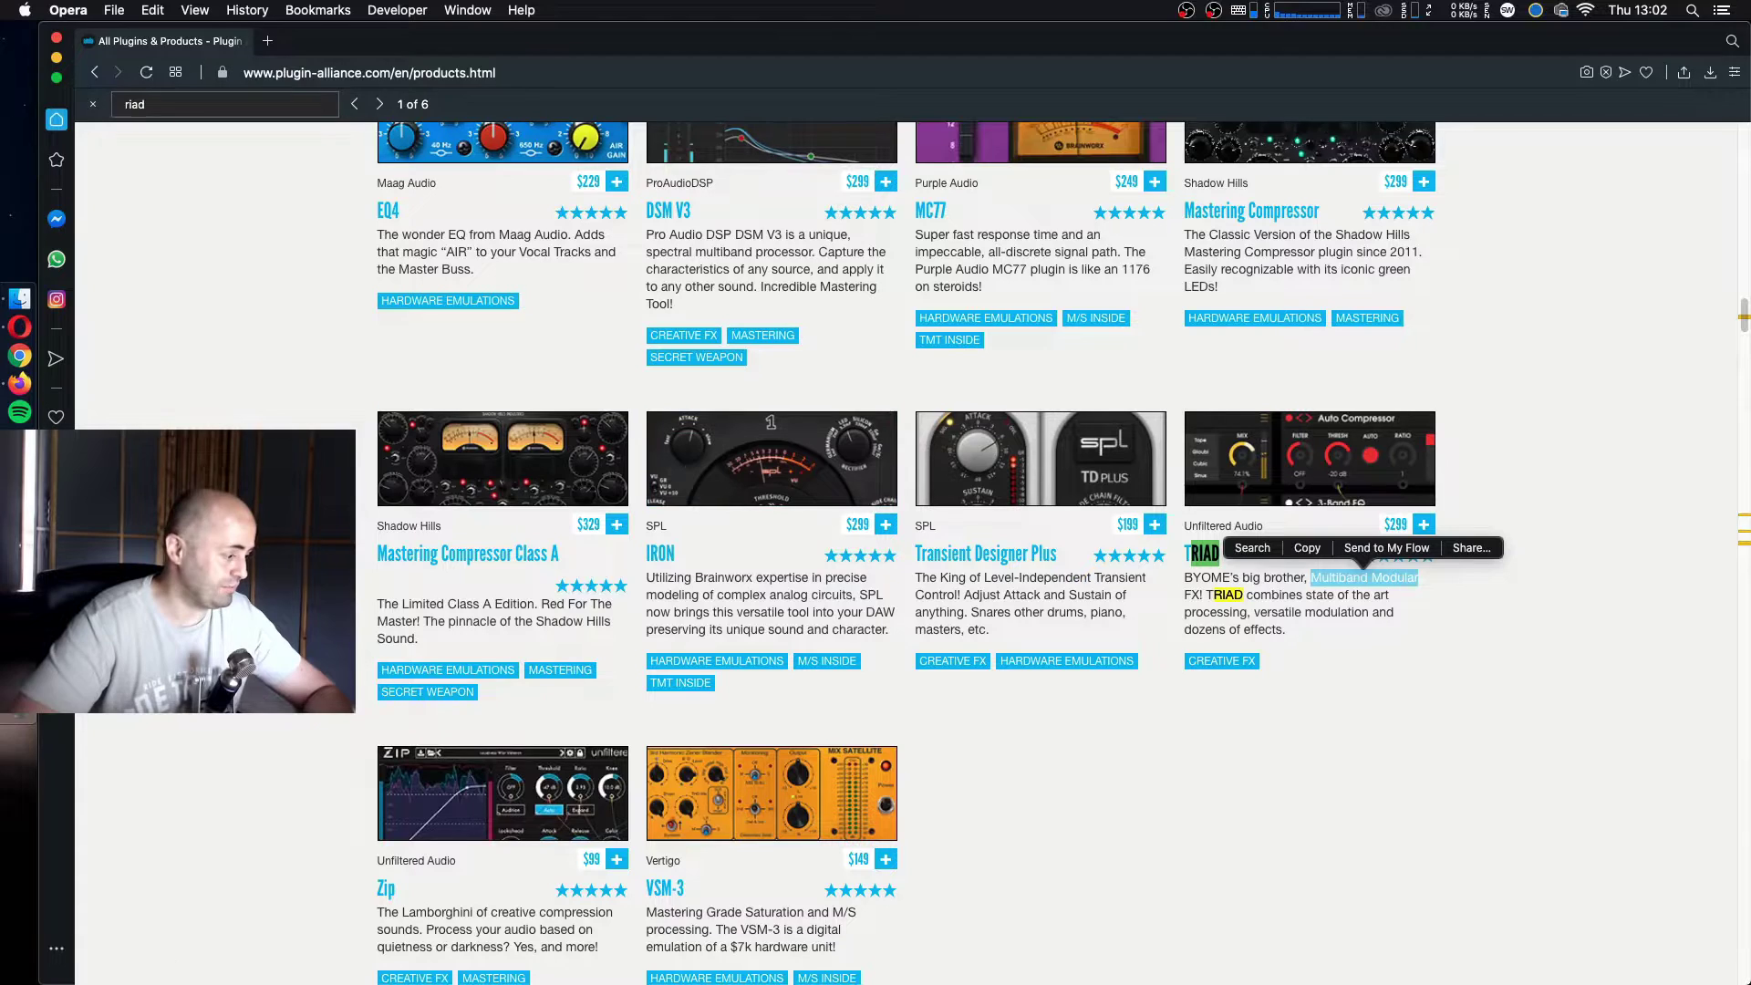
Return to Ableton Live, search the plug-ins for "triad" and load Unfiltered Audio Triad on the Woodblock track
{"action": "key", "text": "ctrl+Right"}
{"action": "type", "text": "triad"}
{"action": "left_click", "coordinate": [53, 340]}
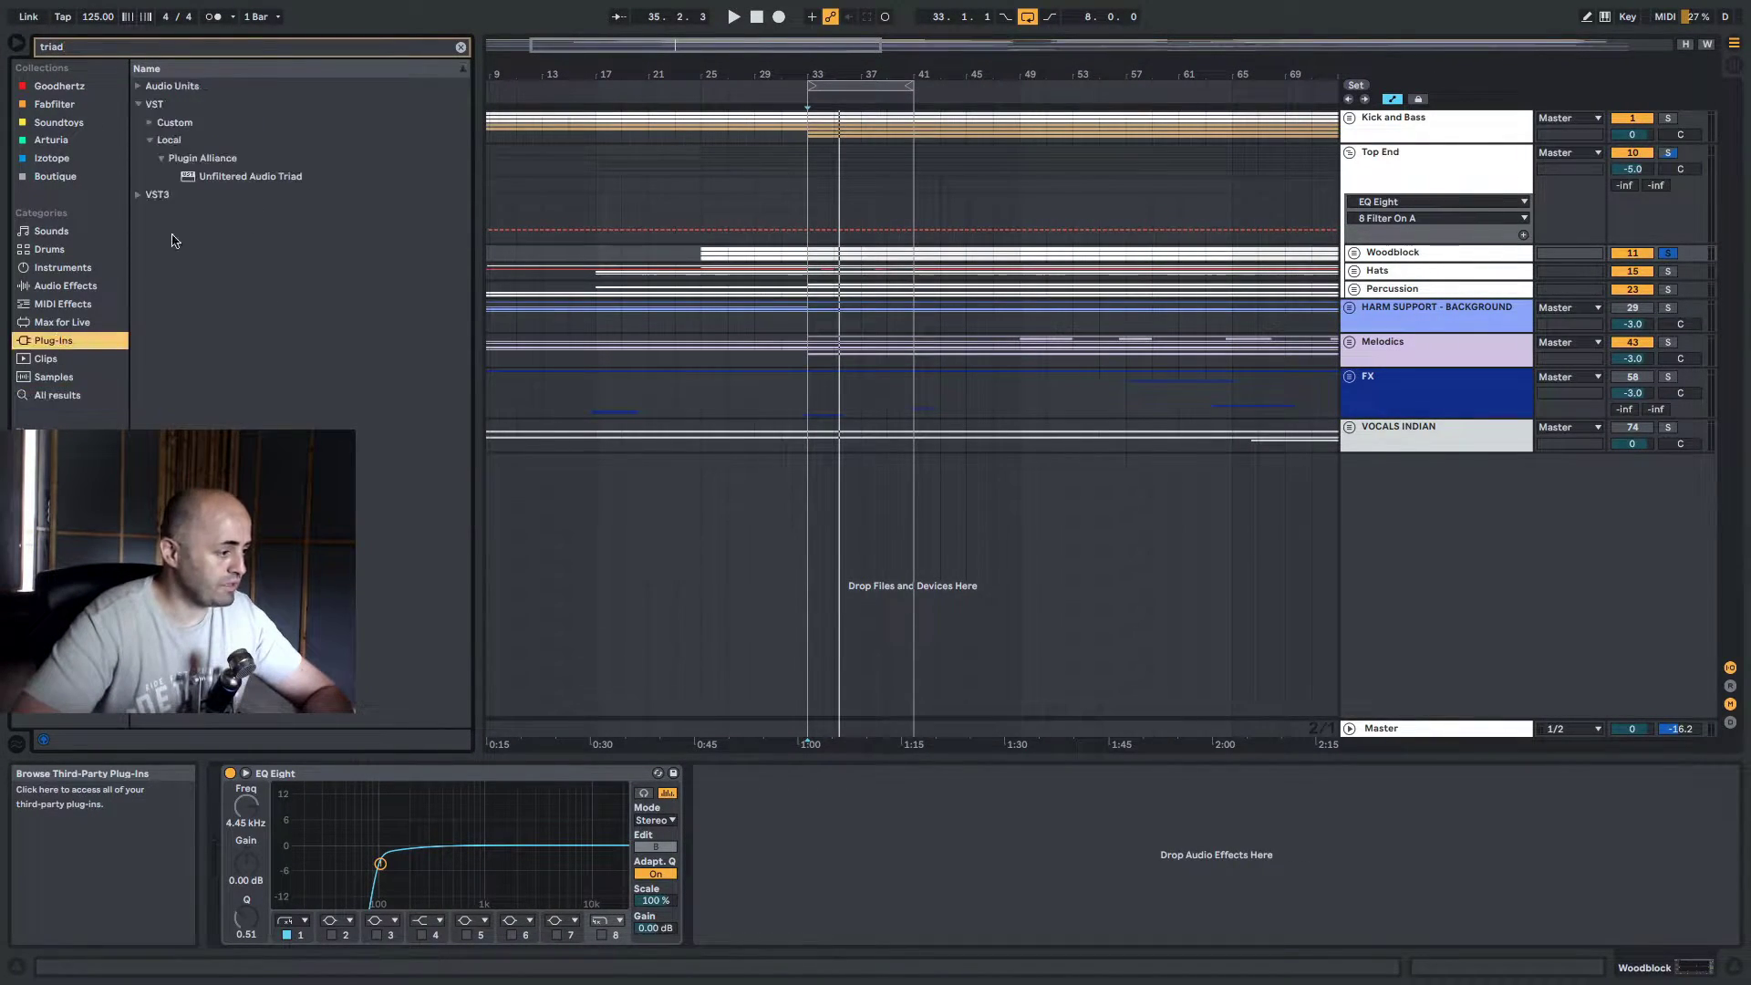
{"action": "left_click", "coordinate": [192, 178]}
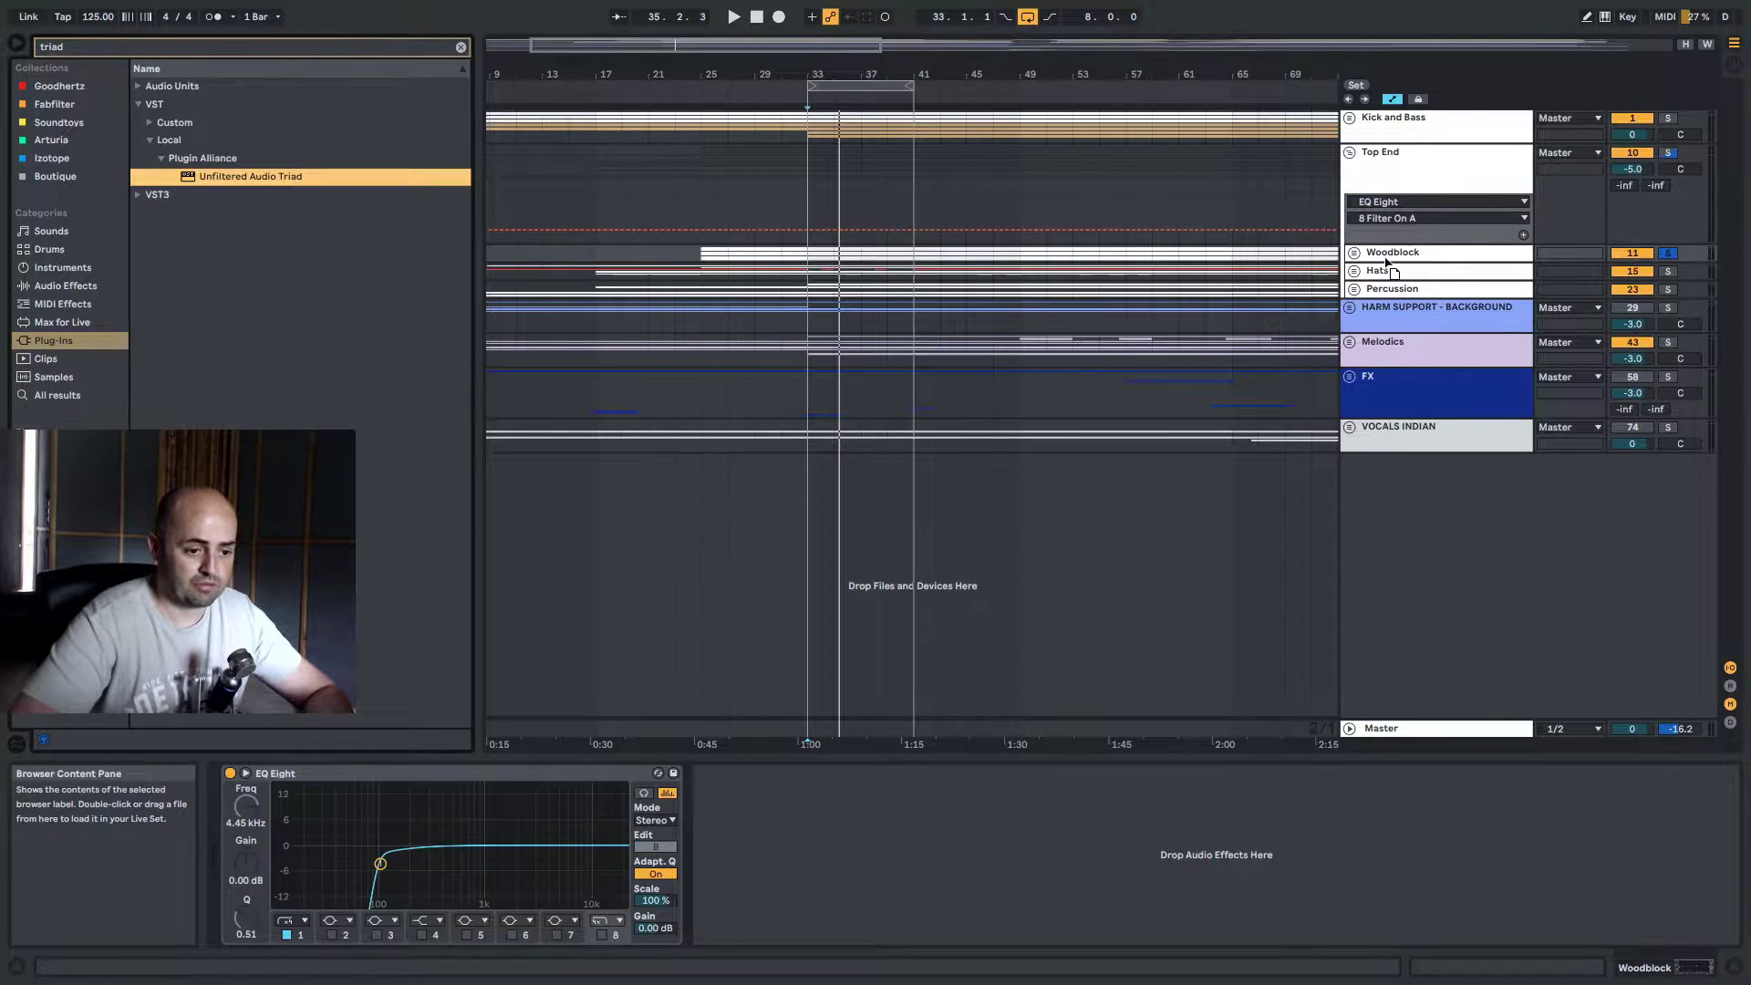
{"action": "key", "text": "Return"}
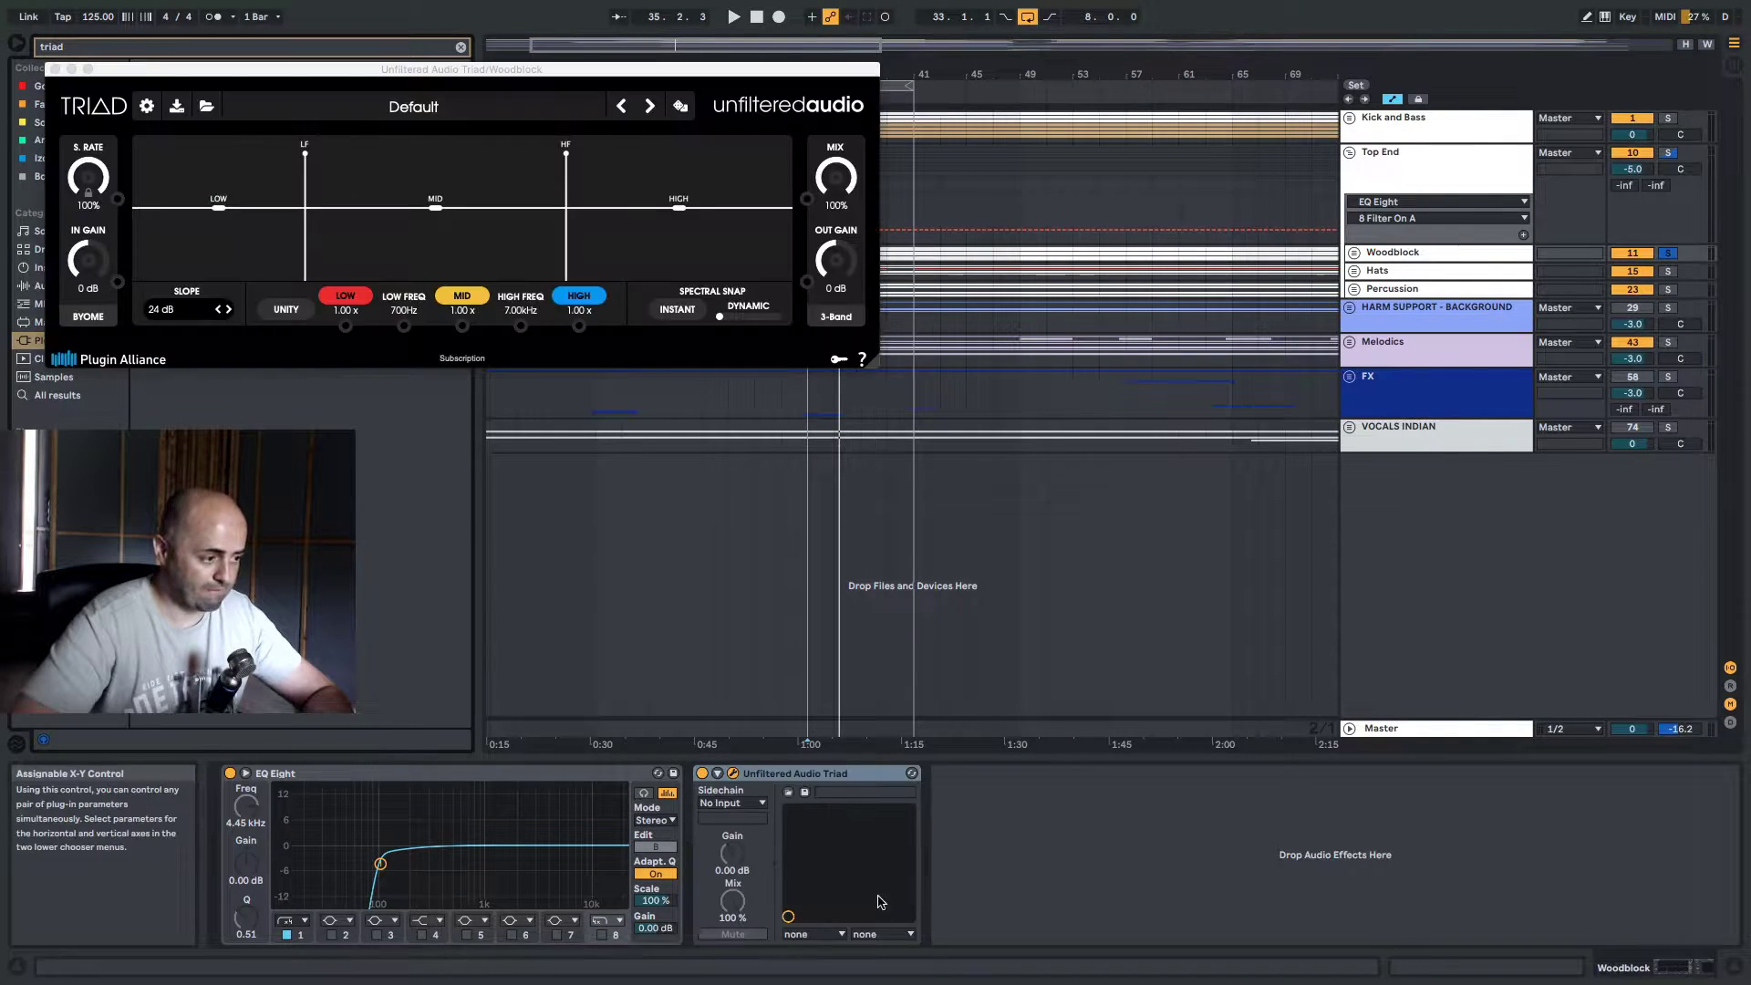
Expand Triad's BYOME section and set the crossovers to 1.03 kHz and 15.6 kHz, with the mid band at 0.98x
{"action": "left_click_drag", "start_coordinate": [573, 67], "coordinate": [1108, 191]}
{"action": "left_click", "coordinate": [631, 434]}
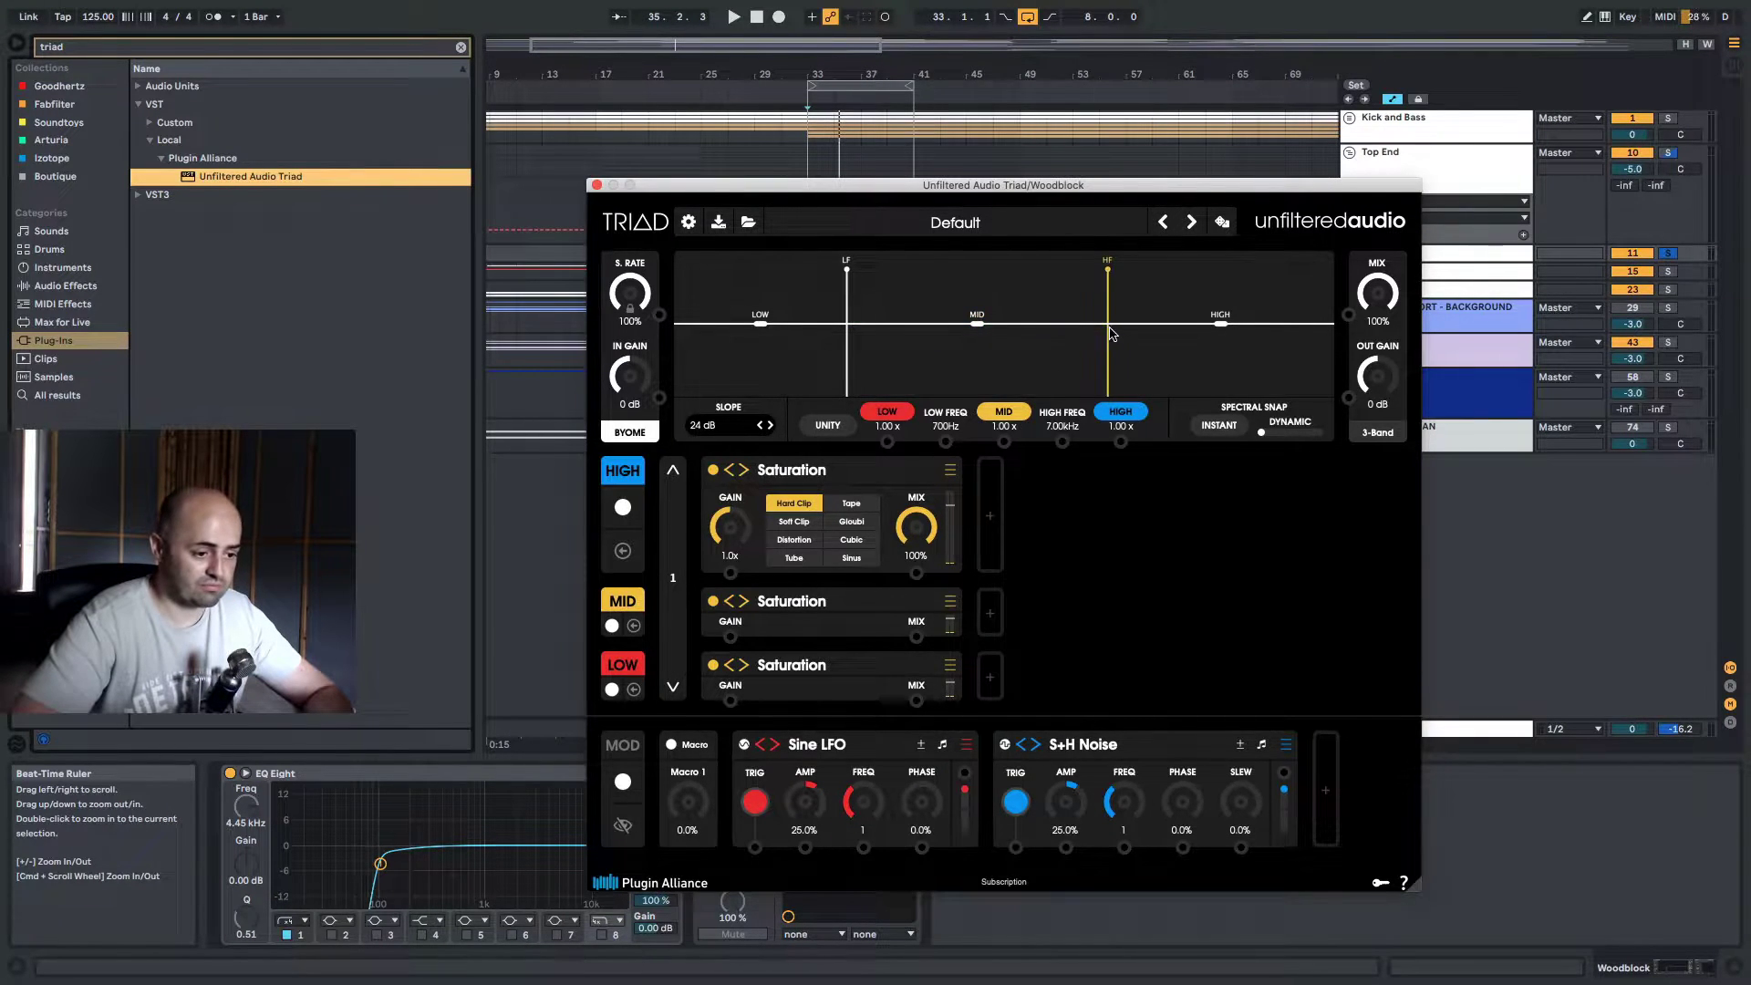
{"action": "left_click_drag", "start_coordinate": [1109, 332], "coordinate": [1273, 334]}
{"action": "scroll", "coordinate": [843, 330], "scroll_direction": "up", "scroll_amount": 5}
{"action": "mouse_move", "coordinate": [1082, 330]}
{"action": "left_mouse_down"}
{"action": "mouse_move", "coordinate": [1067, 280]}
{"action": "mouse_move", "coordinate": [1076, 327]}
{"action": "mouse_move", "coordinate": [1083, 287]}
{"action": "mouse_move", "coordinate": [1072, 325]}
{"action": "left_mouse_up"}
Play the loop and raise the gain of Triad's MID band Saturation to 5.7x
{"action": "key", "text": "space"}
{"action": "left_click", "coordinate": [771, 636]}
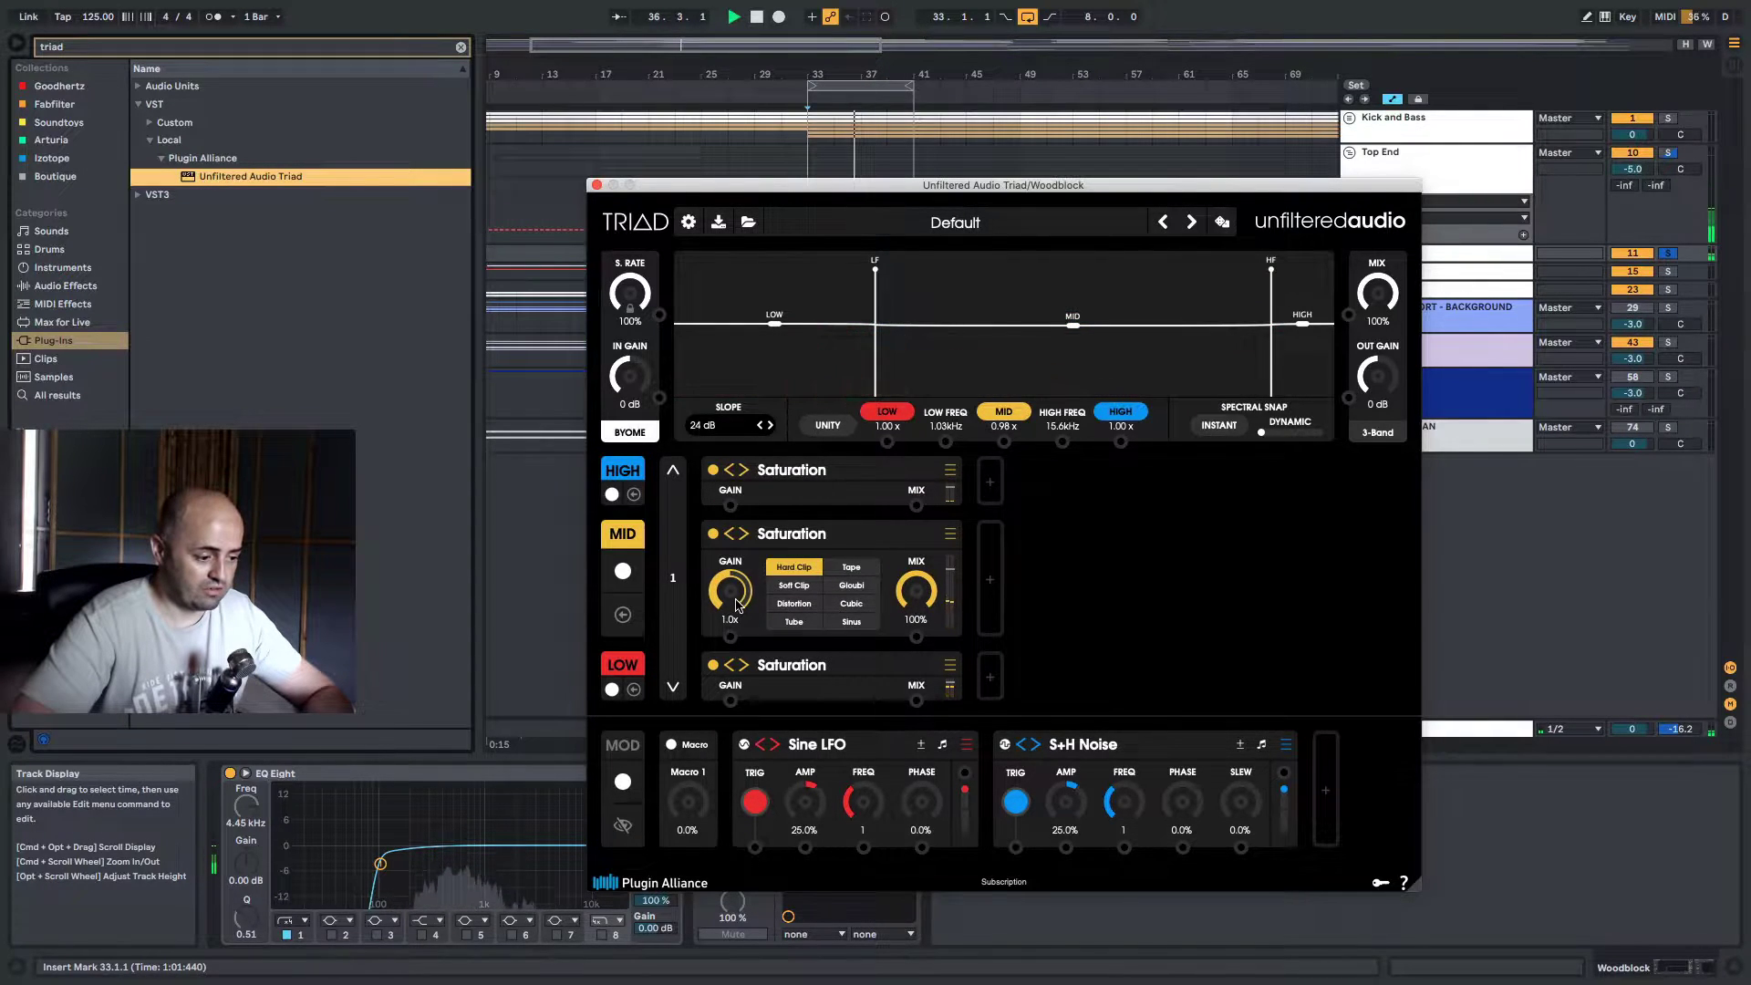
{"action": "left_click_drag", "start_coordinate": [743, 604], "coordinate": [745, 564]}
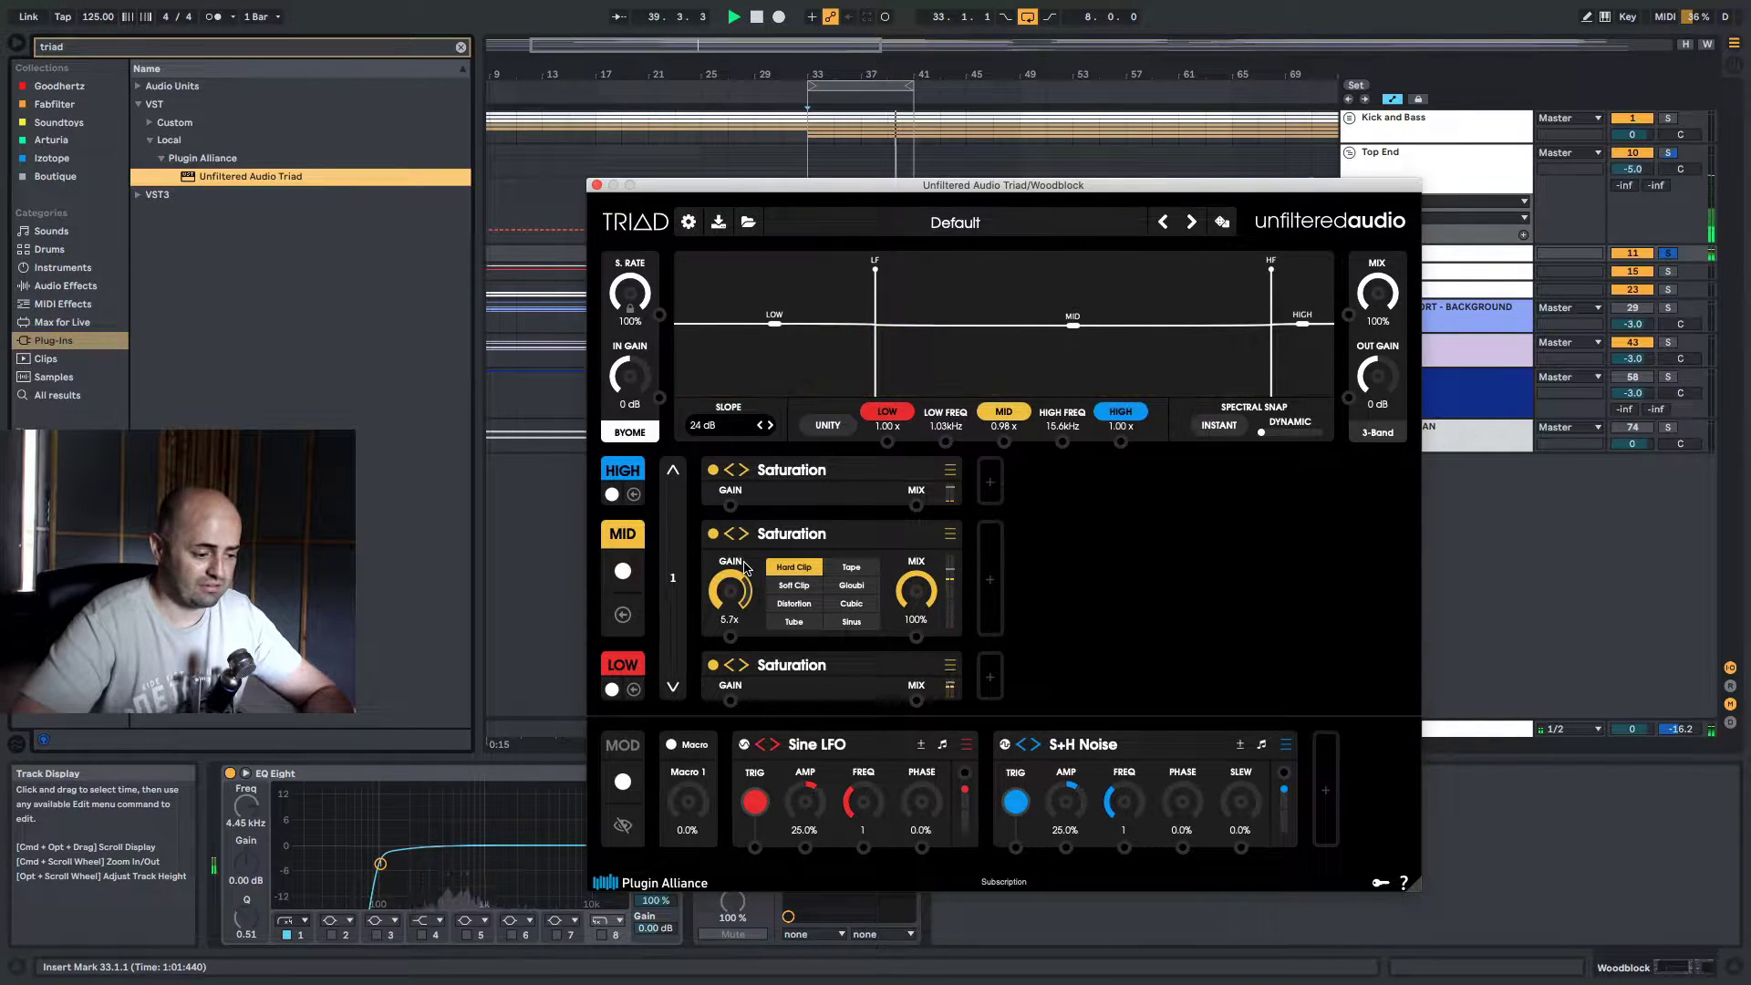
Audition saturation algorithms on Triad's MID band and settle on Cubic, with the gain at 16.0x
{"action": "left_click", "coordinate": [786, 586]}
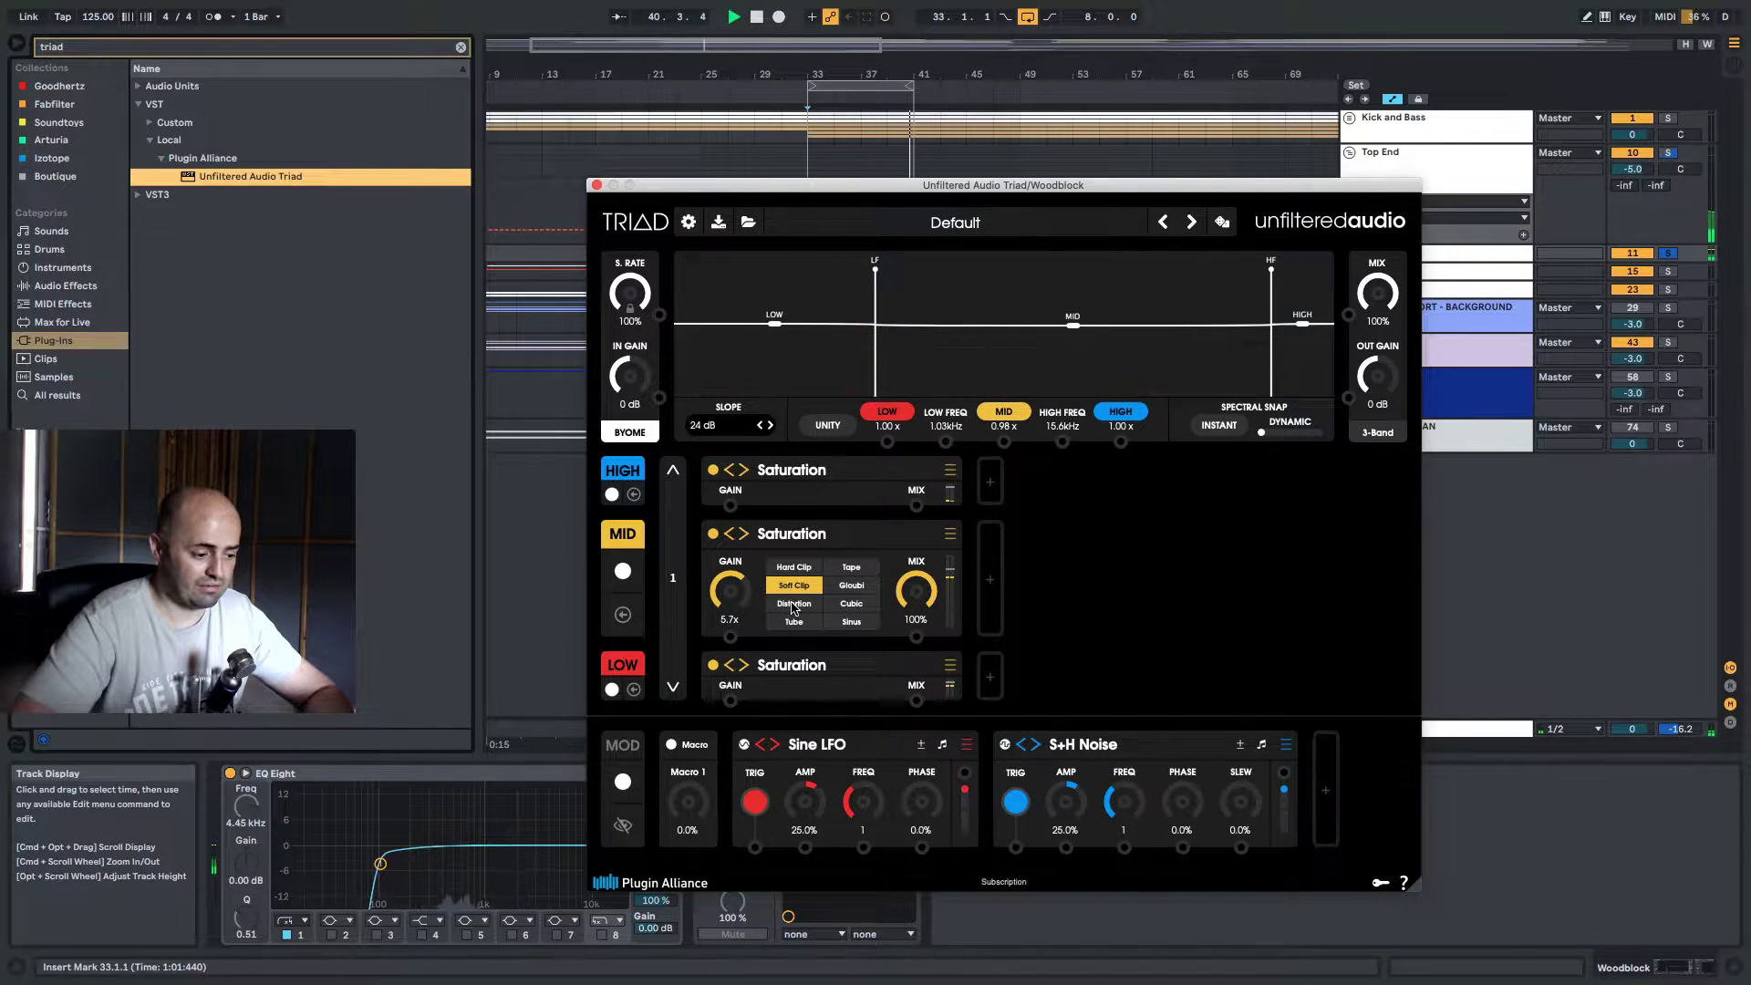
{"action": "left_click", "coordinate": [793, 621]}
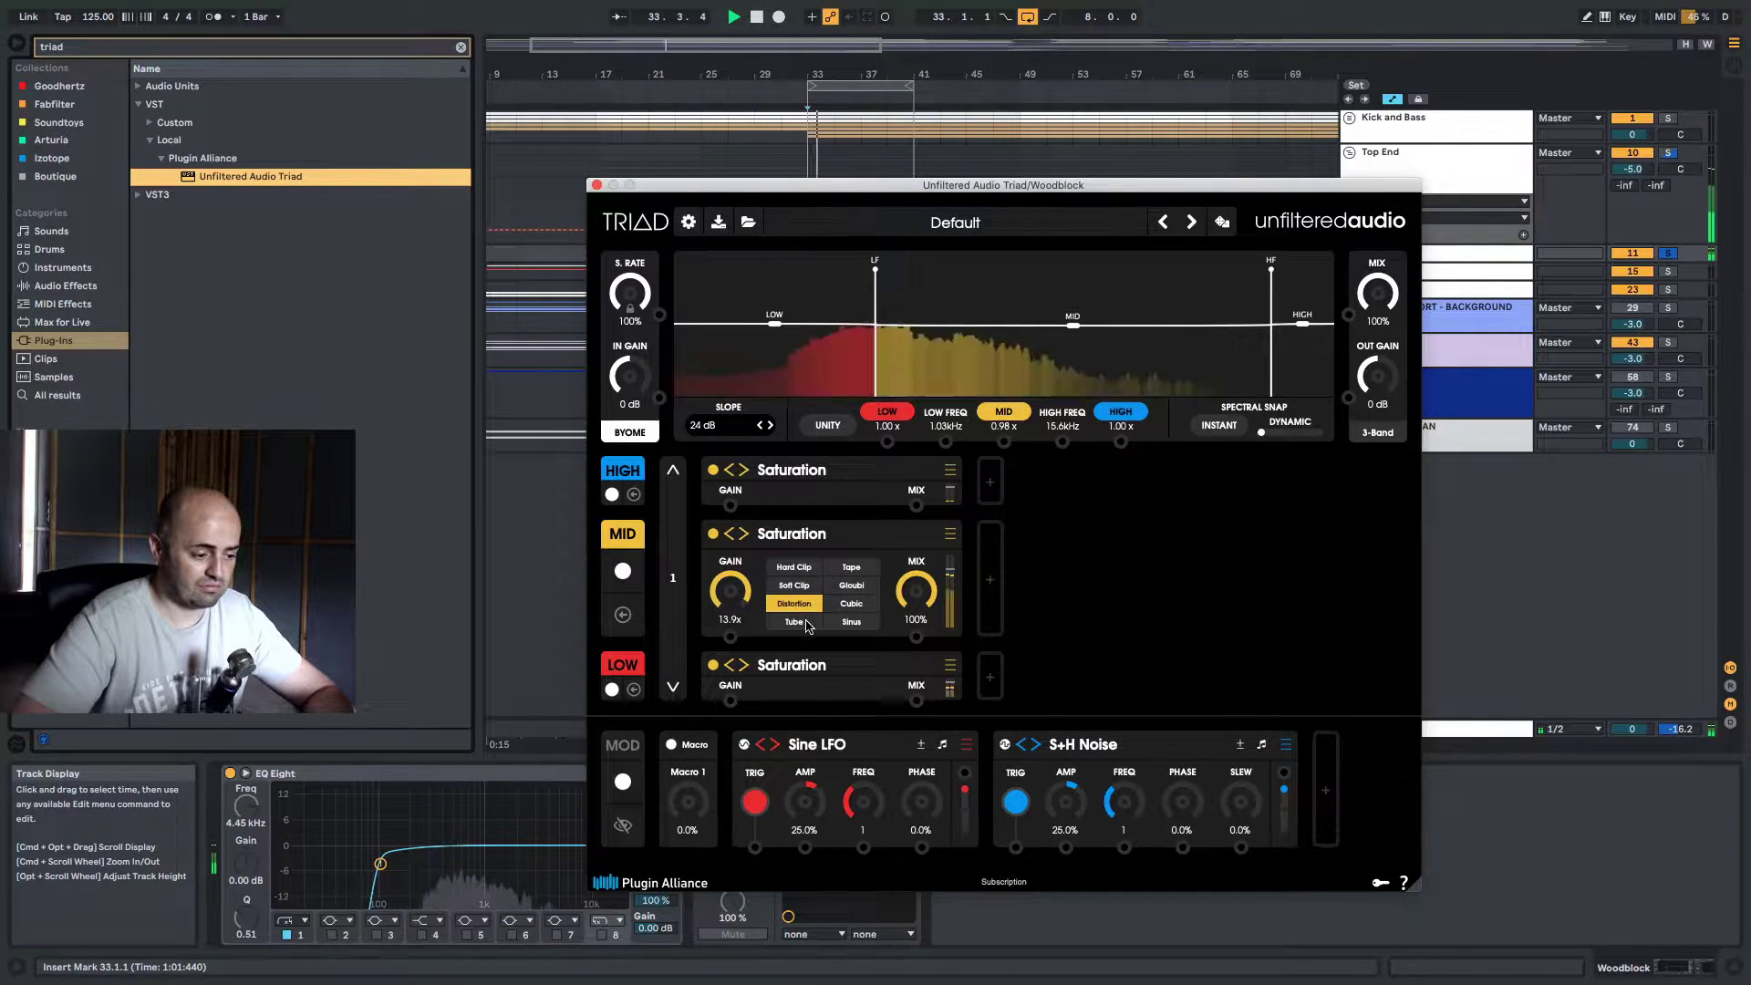
{"action": "left_click", "coordinate": [850, 584]}
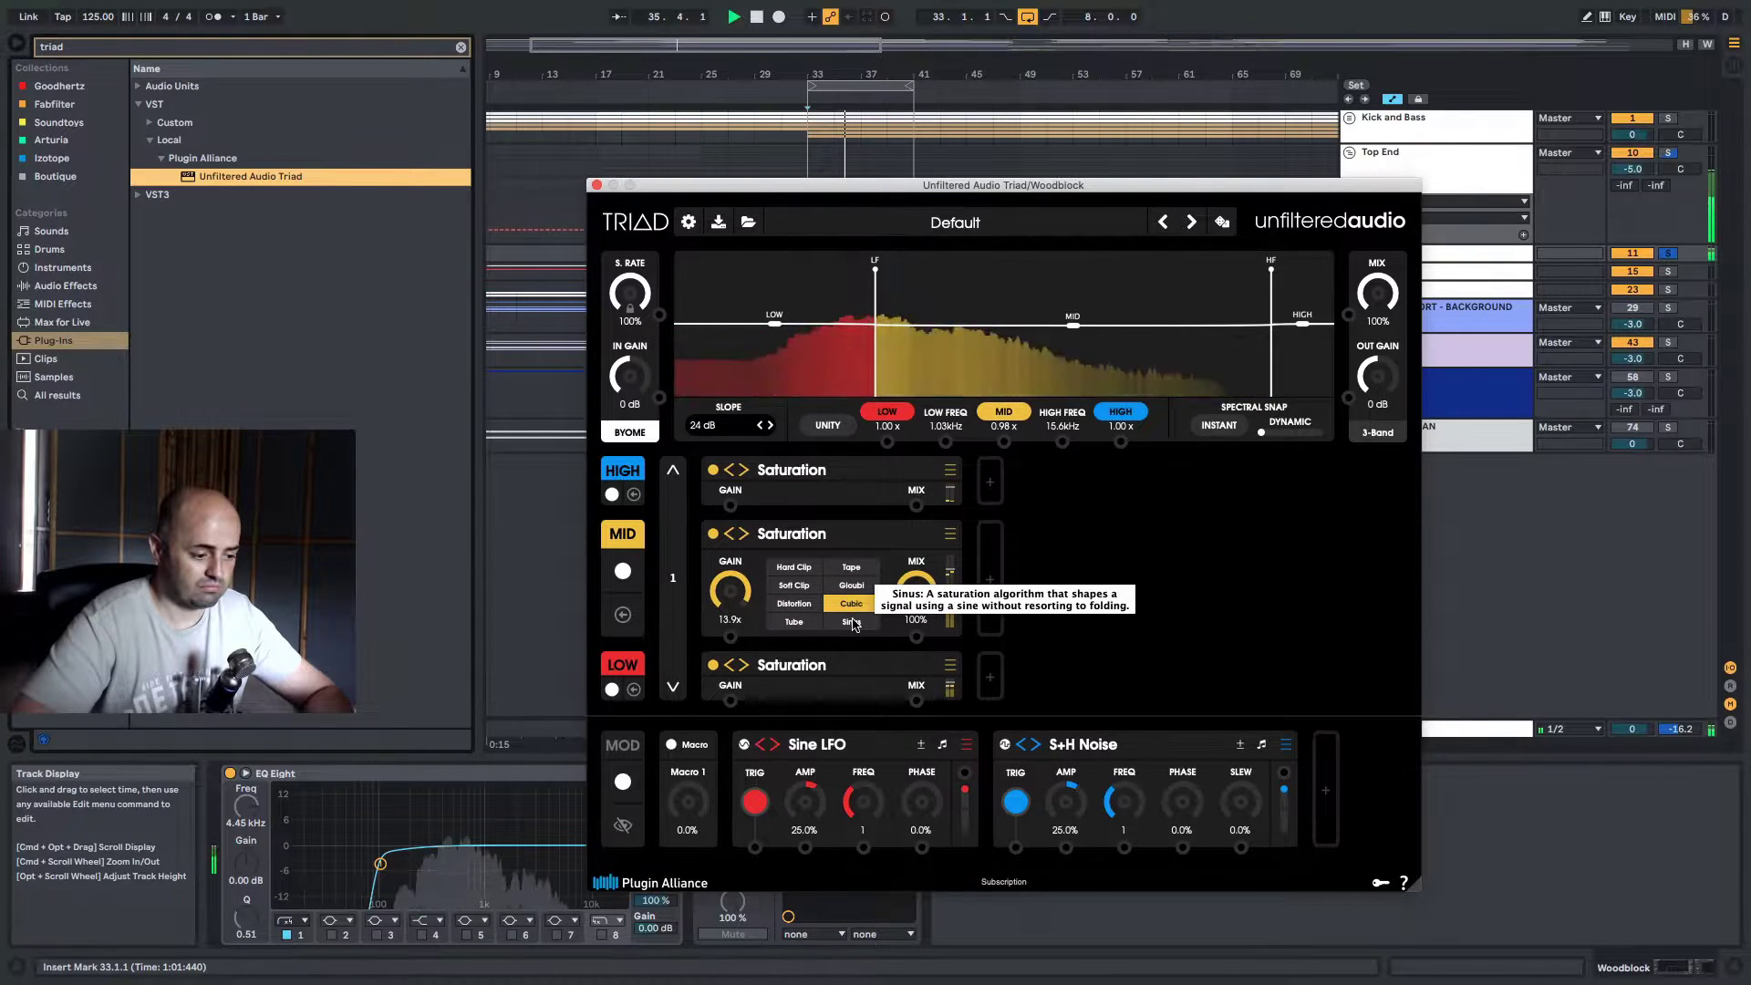
{"action": "left_click", "coordinate": [825, 624]}
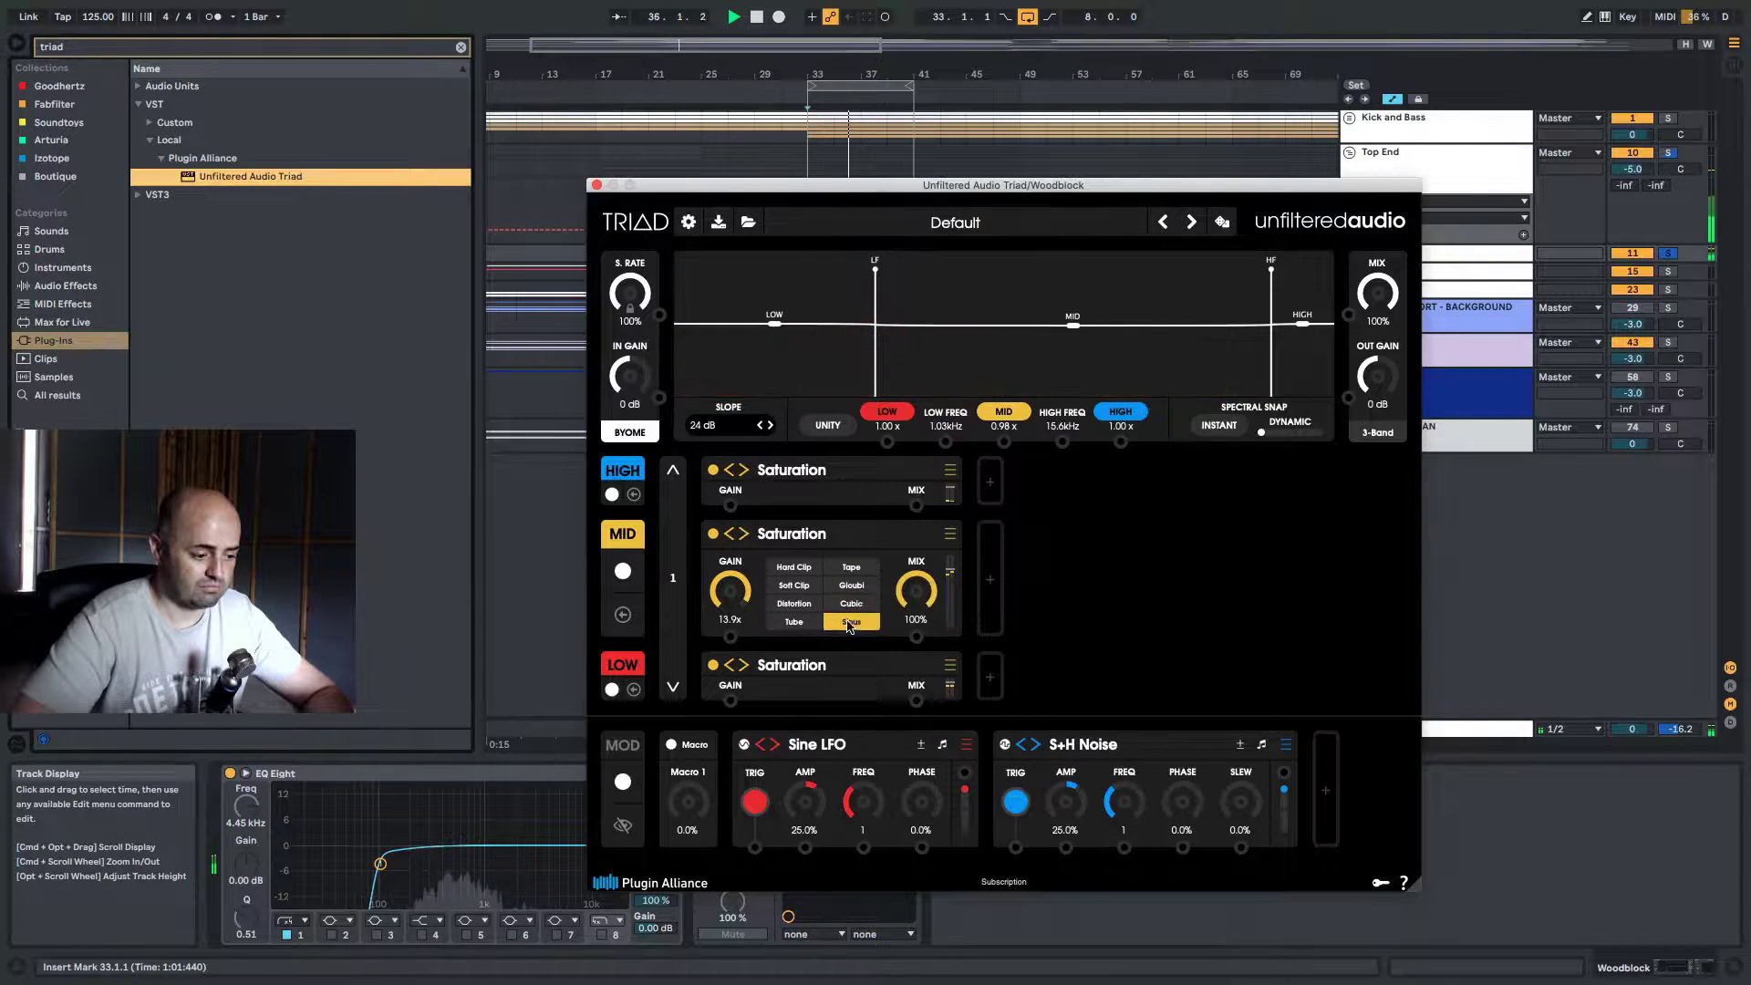
{"action": "left_click", "coordinate": [793, 603]}
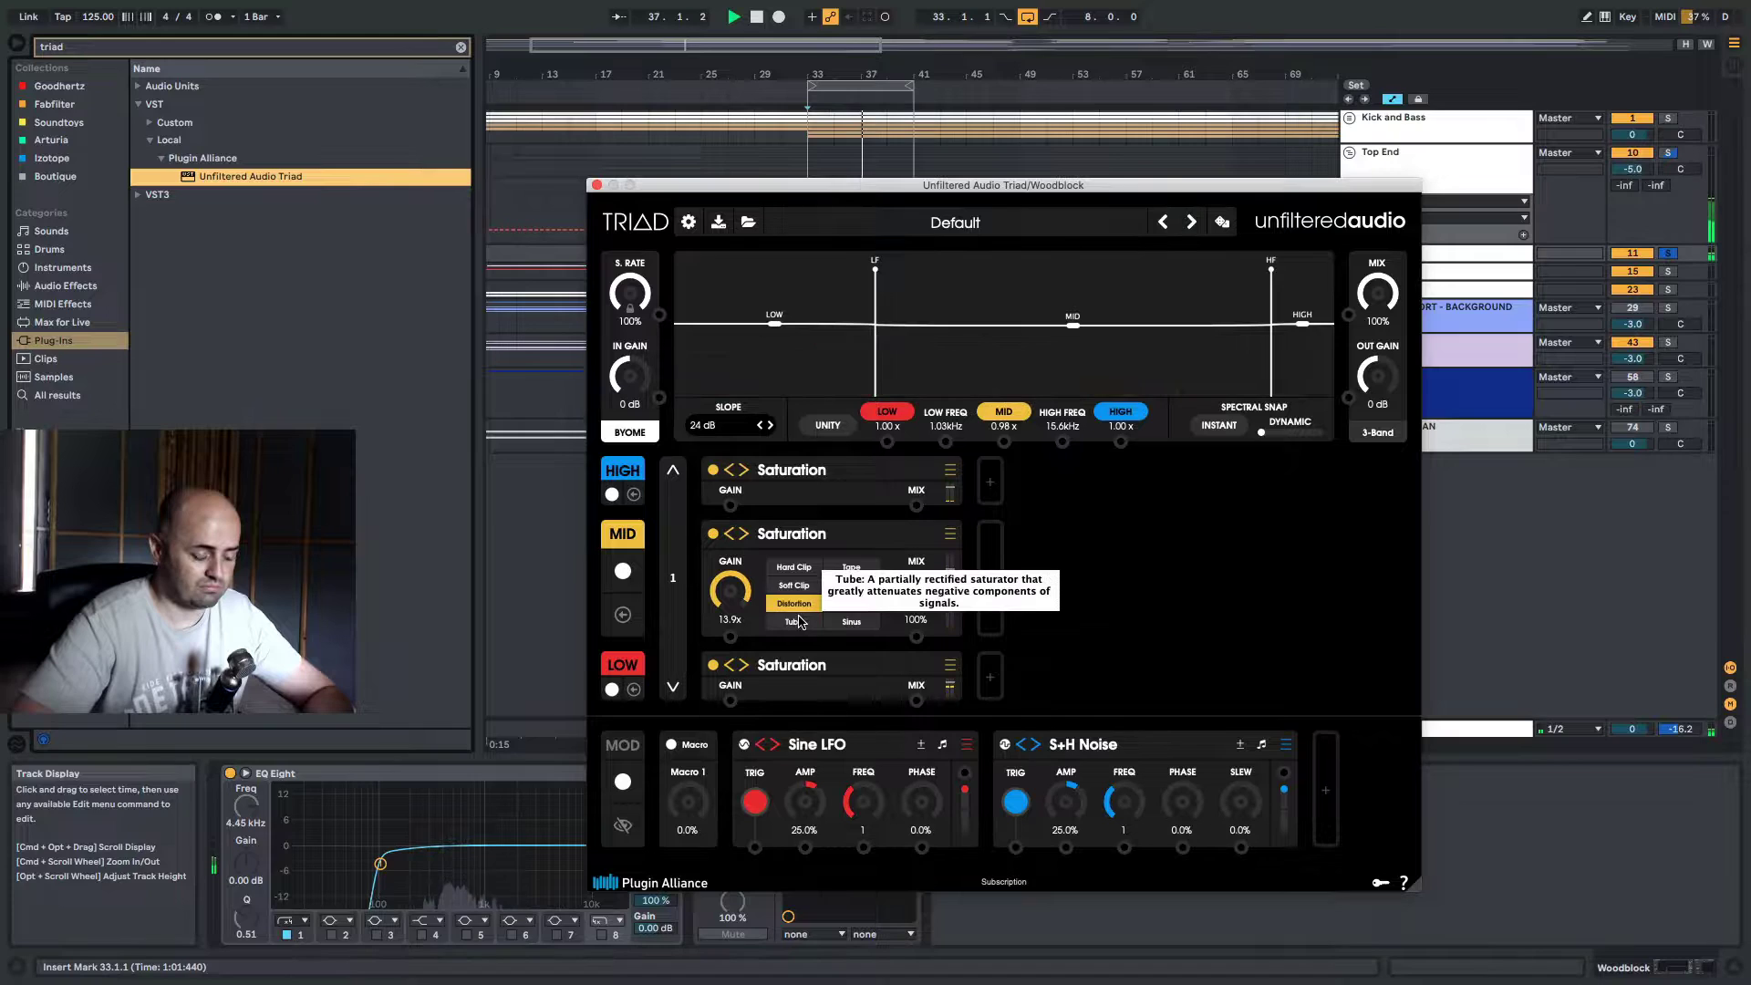
{"action": "left_click", "coordinate": [844, 605]}
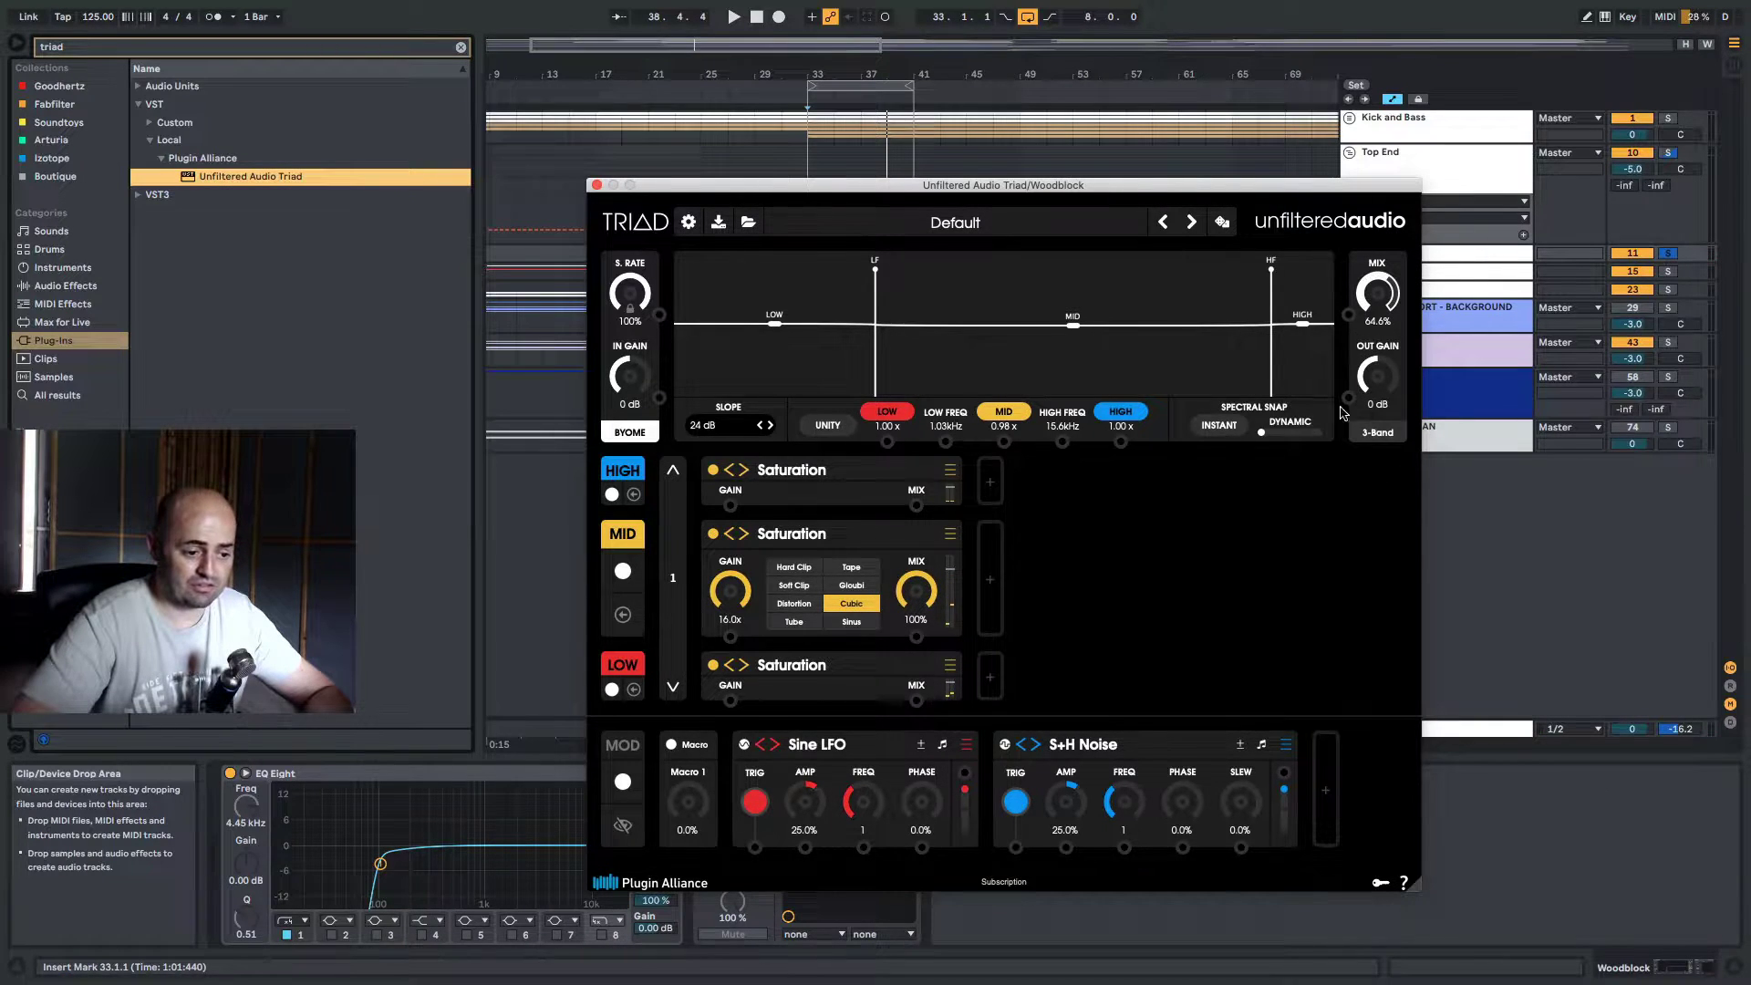
Unsolo the Woodblock track and lower Triad's overall mix to 15.4% while listening in context
{"action": "left_click_drag", "start_coordinate": [1316, 405], "coordinate": [1317, 398]}
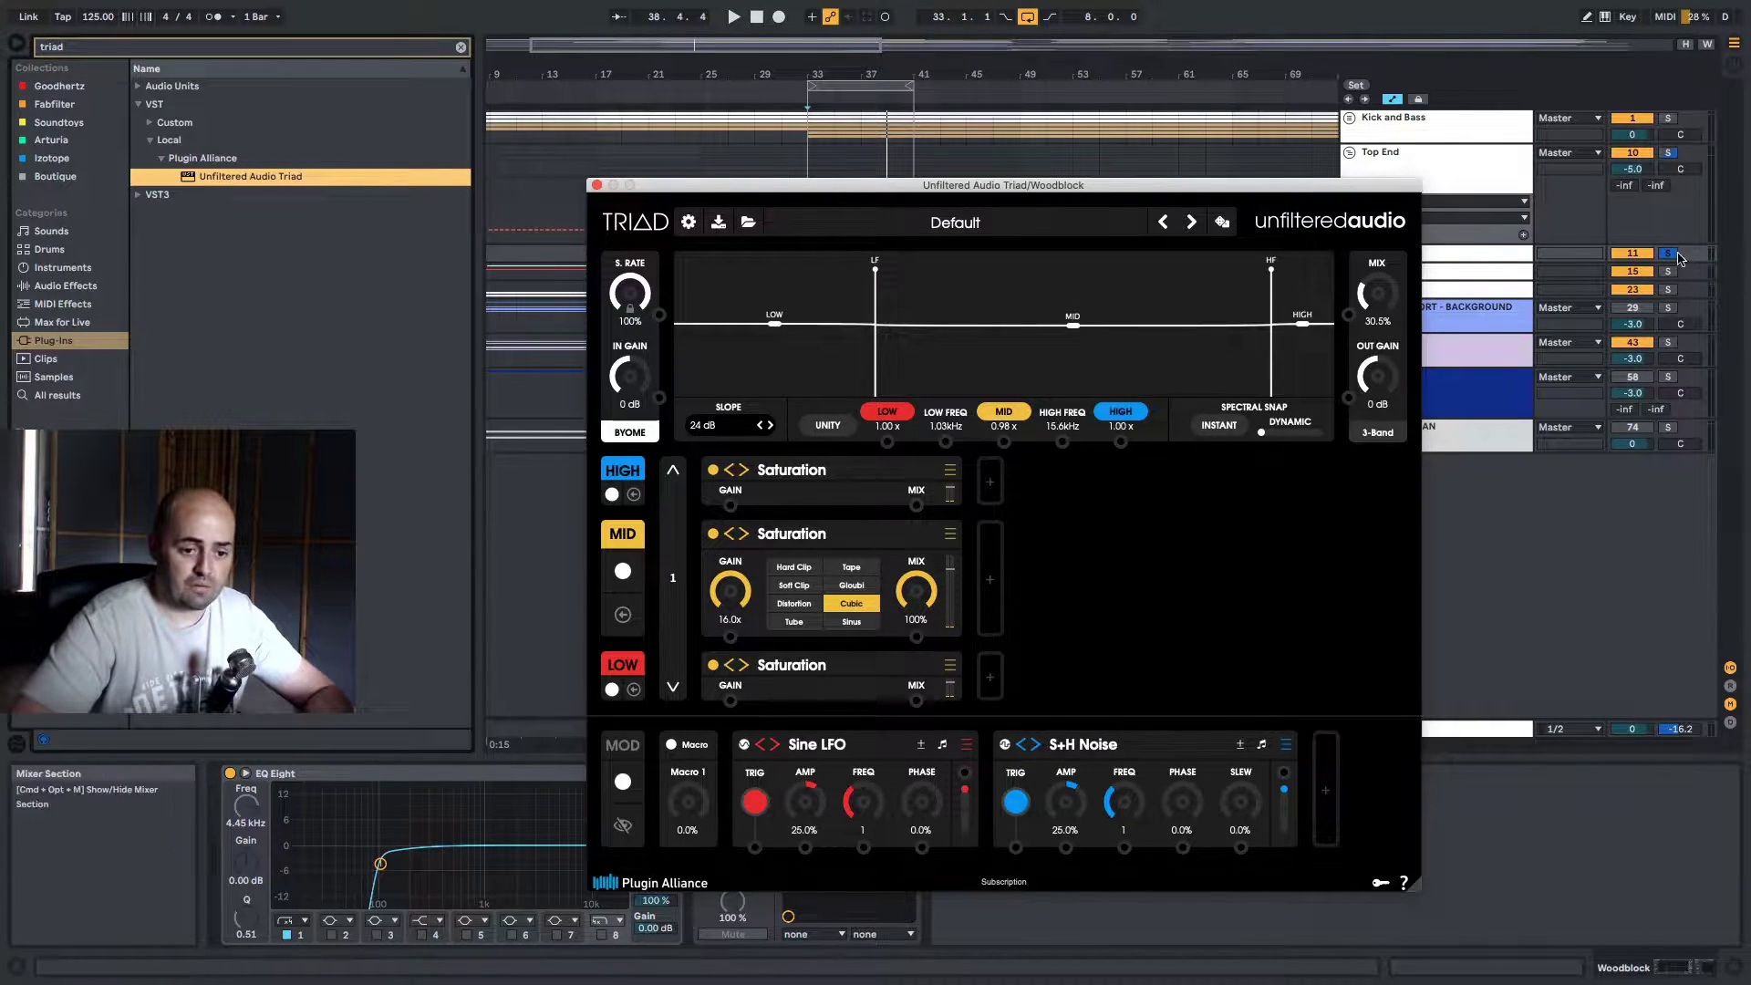
{"action": "left_click", "coordinate": [1667, 252]}
{"action": "left_click_drag", "start_coordinate": [1376, 290], "coordinate": [1393, 303]}
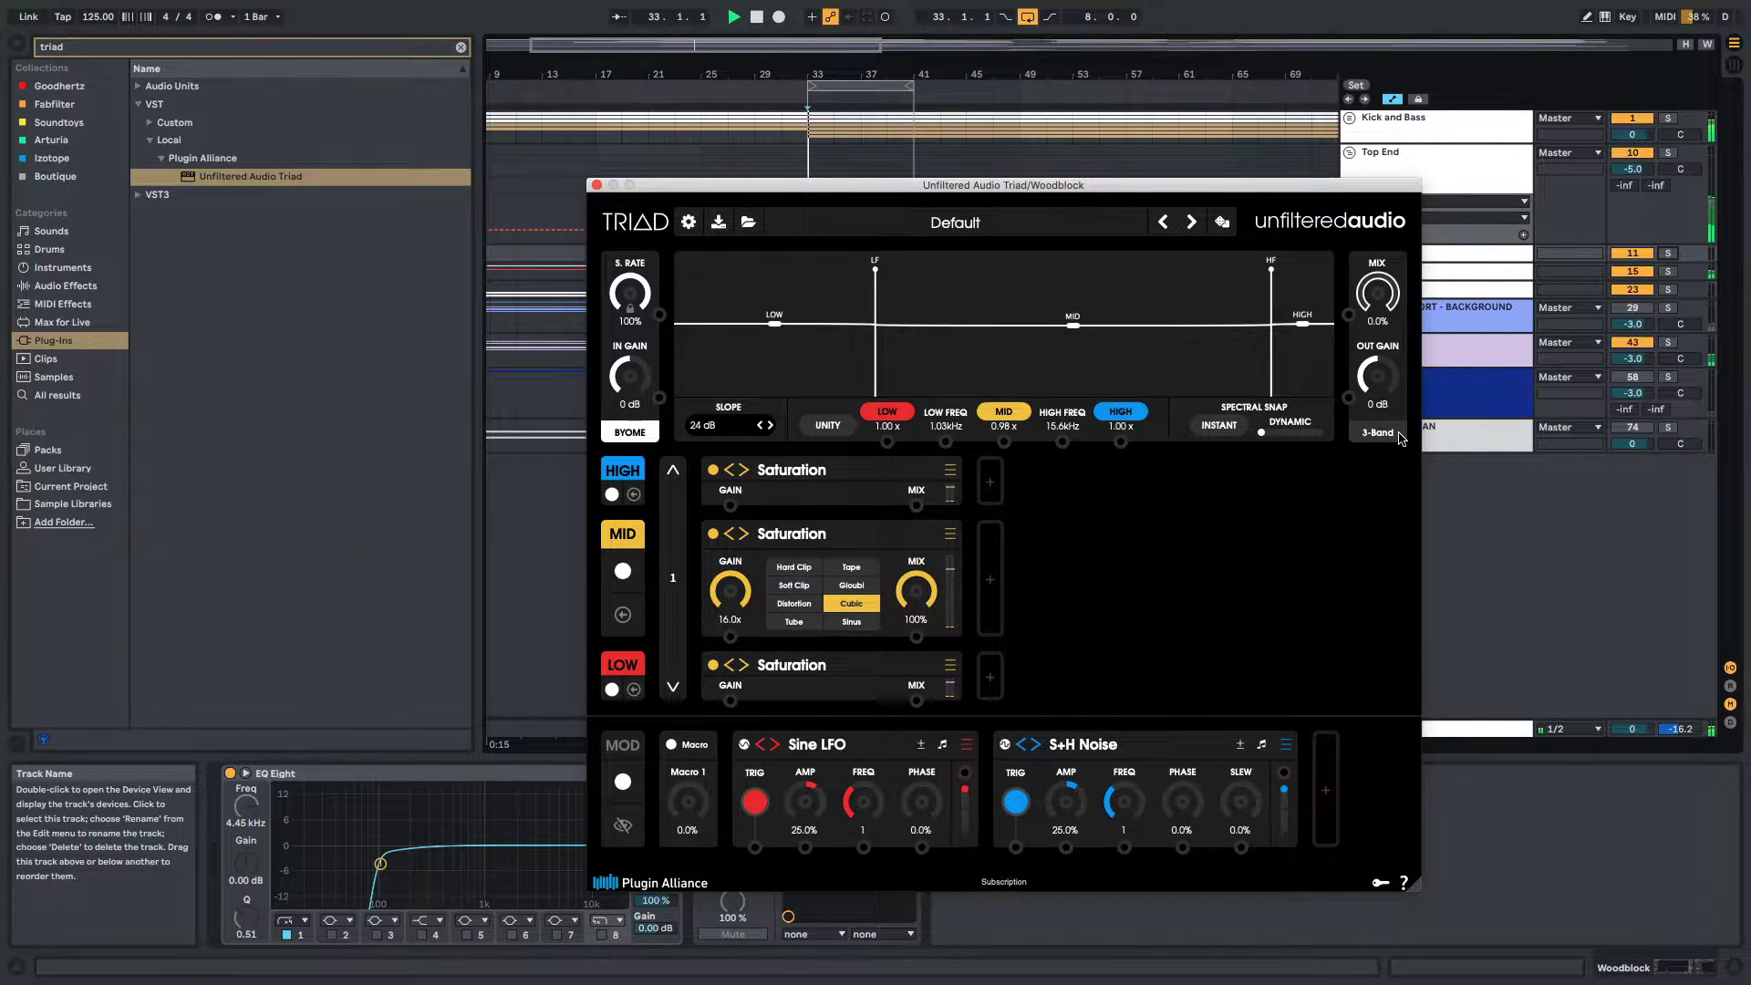
{"action": "left_click_drag", "start_coordinate": [1398, 438], "coordinate": [1390, 323]}
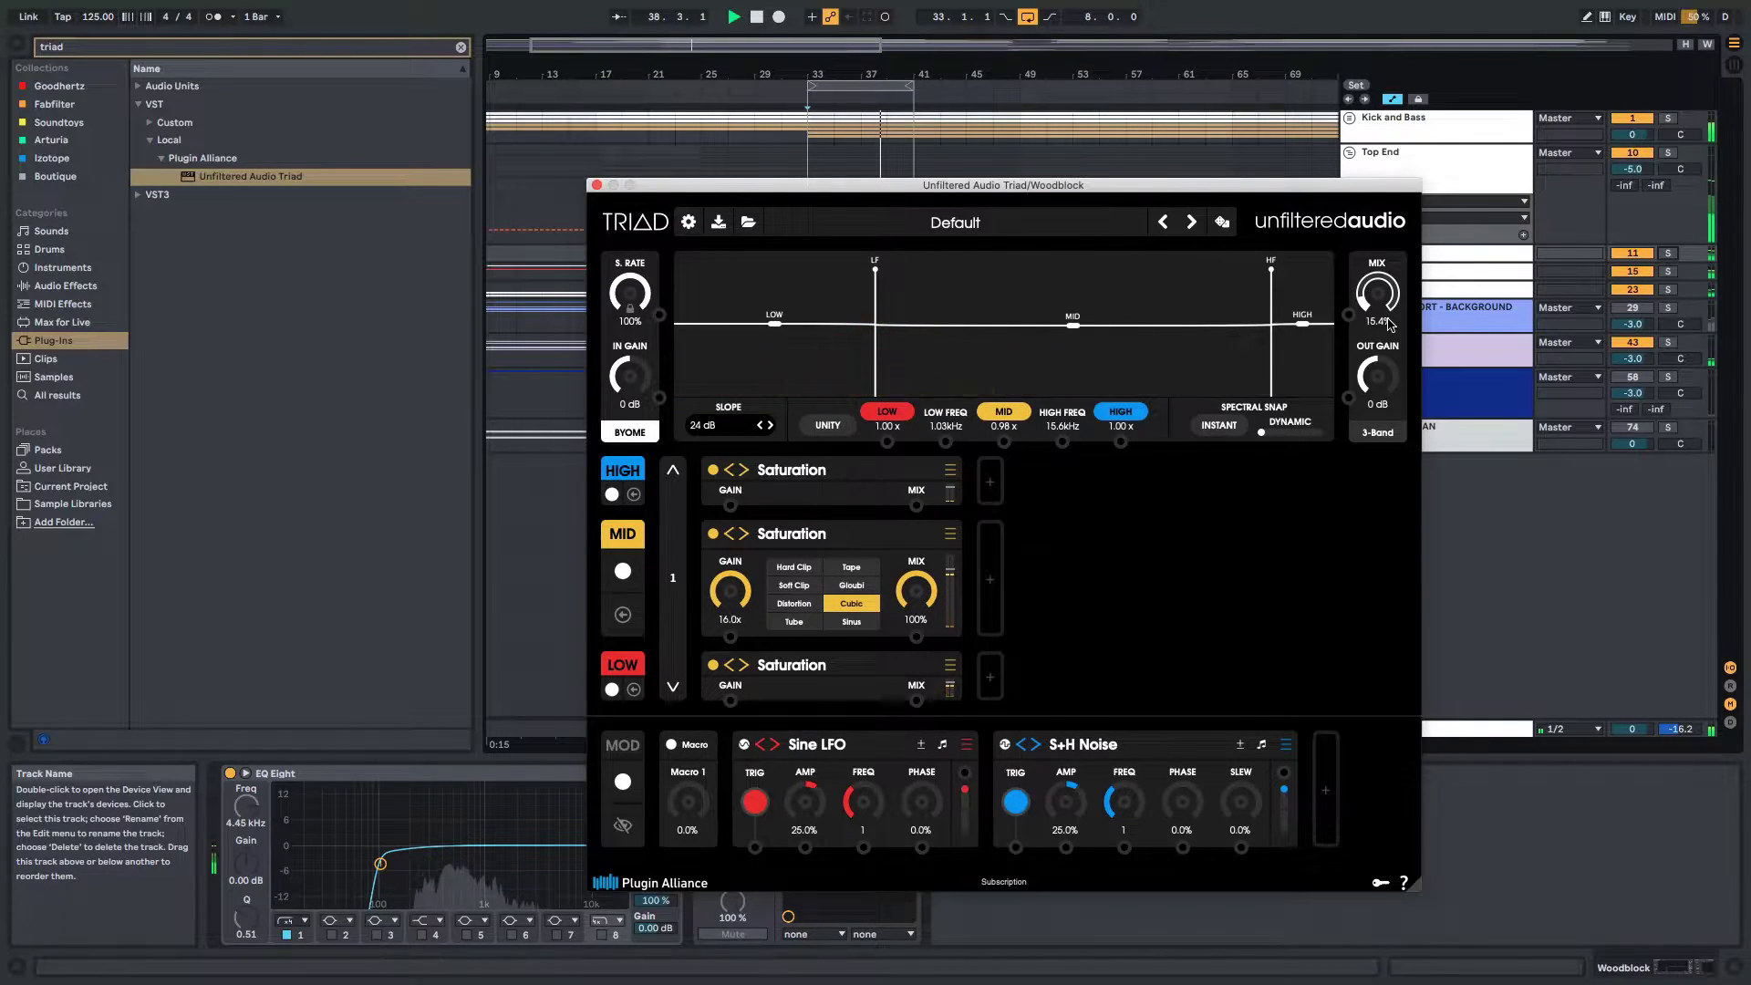
Set Triad's output gain to -1.1 dB and close the plug-in window
{"action": "left_click_drag", "start_coordinate": [1306, 187], "coordinate": [1202, 176]}
{"action": "left_click_drag", "start_coordinate": [1280, 363], "coordinate": [1281, 367]}
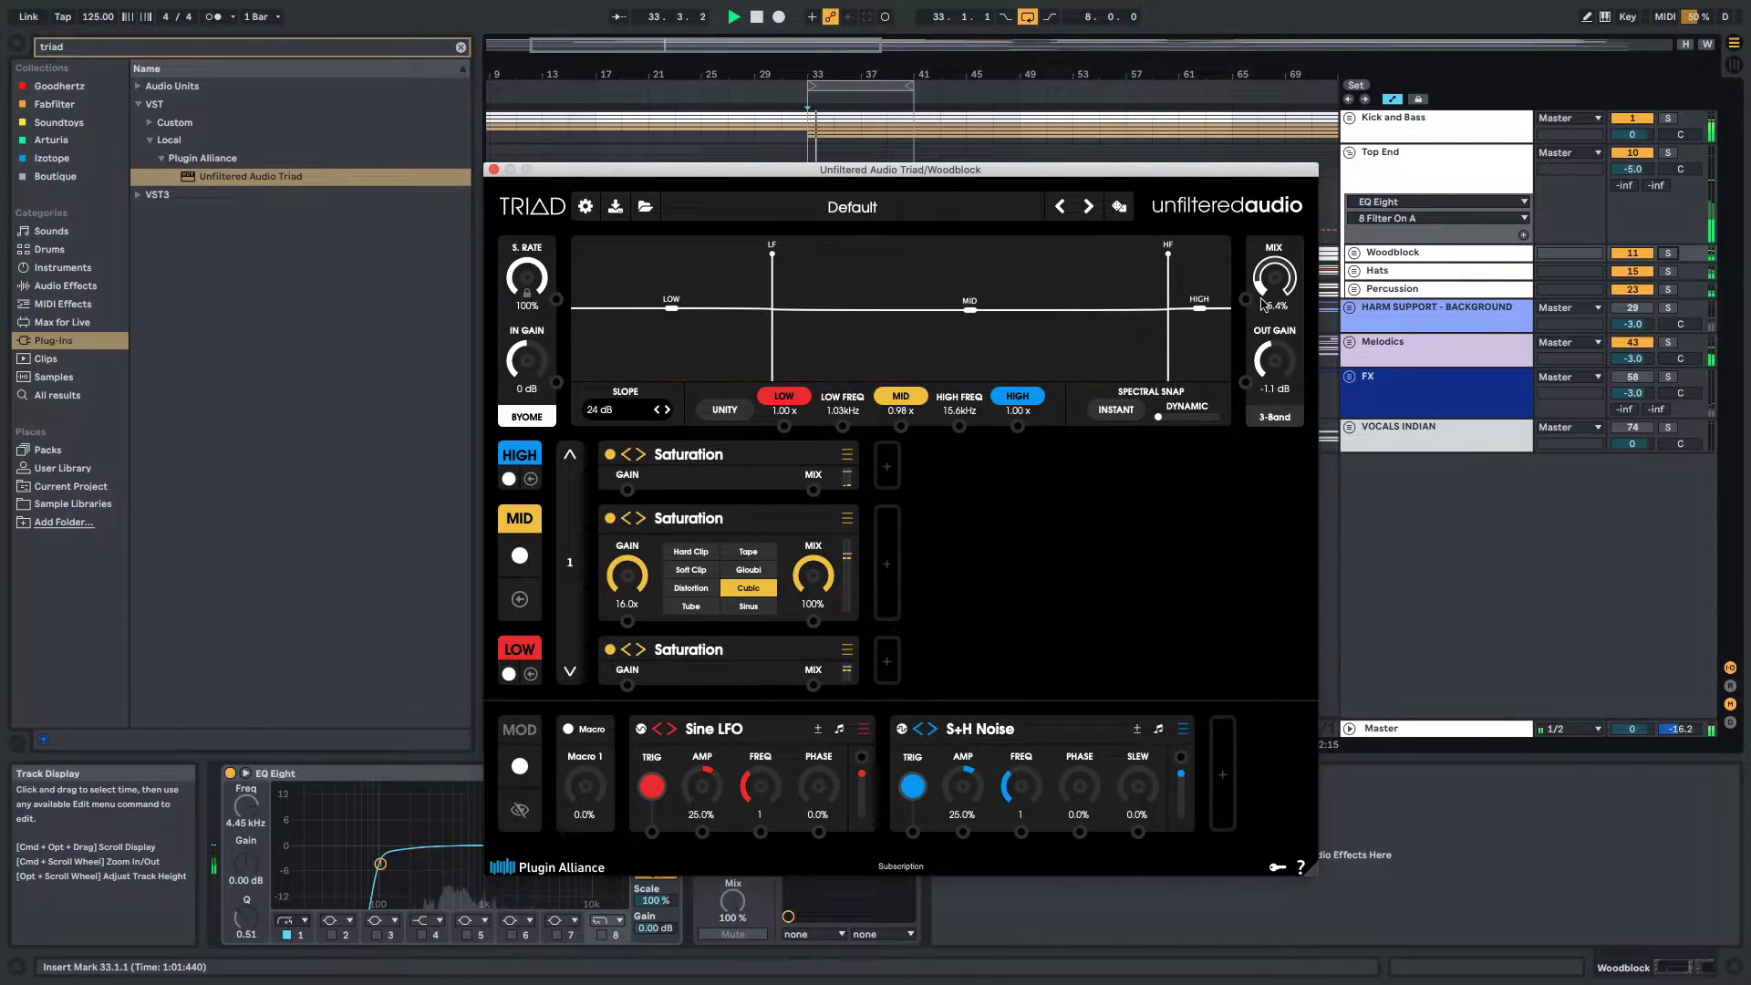
{"action": "left_click", "coordinate": [493, 169]}
Compare the Woodblock track with Triad bypassed, reopen the plug-in window and set the mix to 13.7%
{"action": "left_click", "coordinate": [702, 773]}
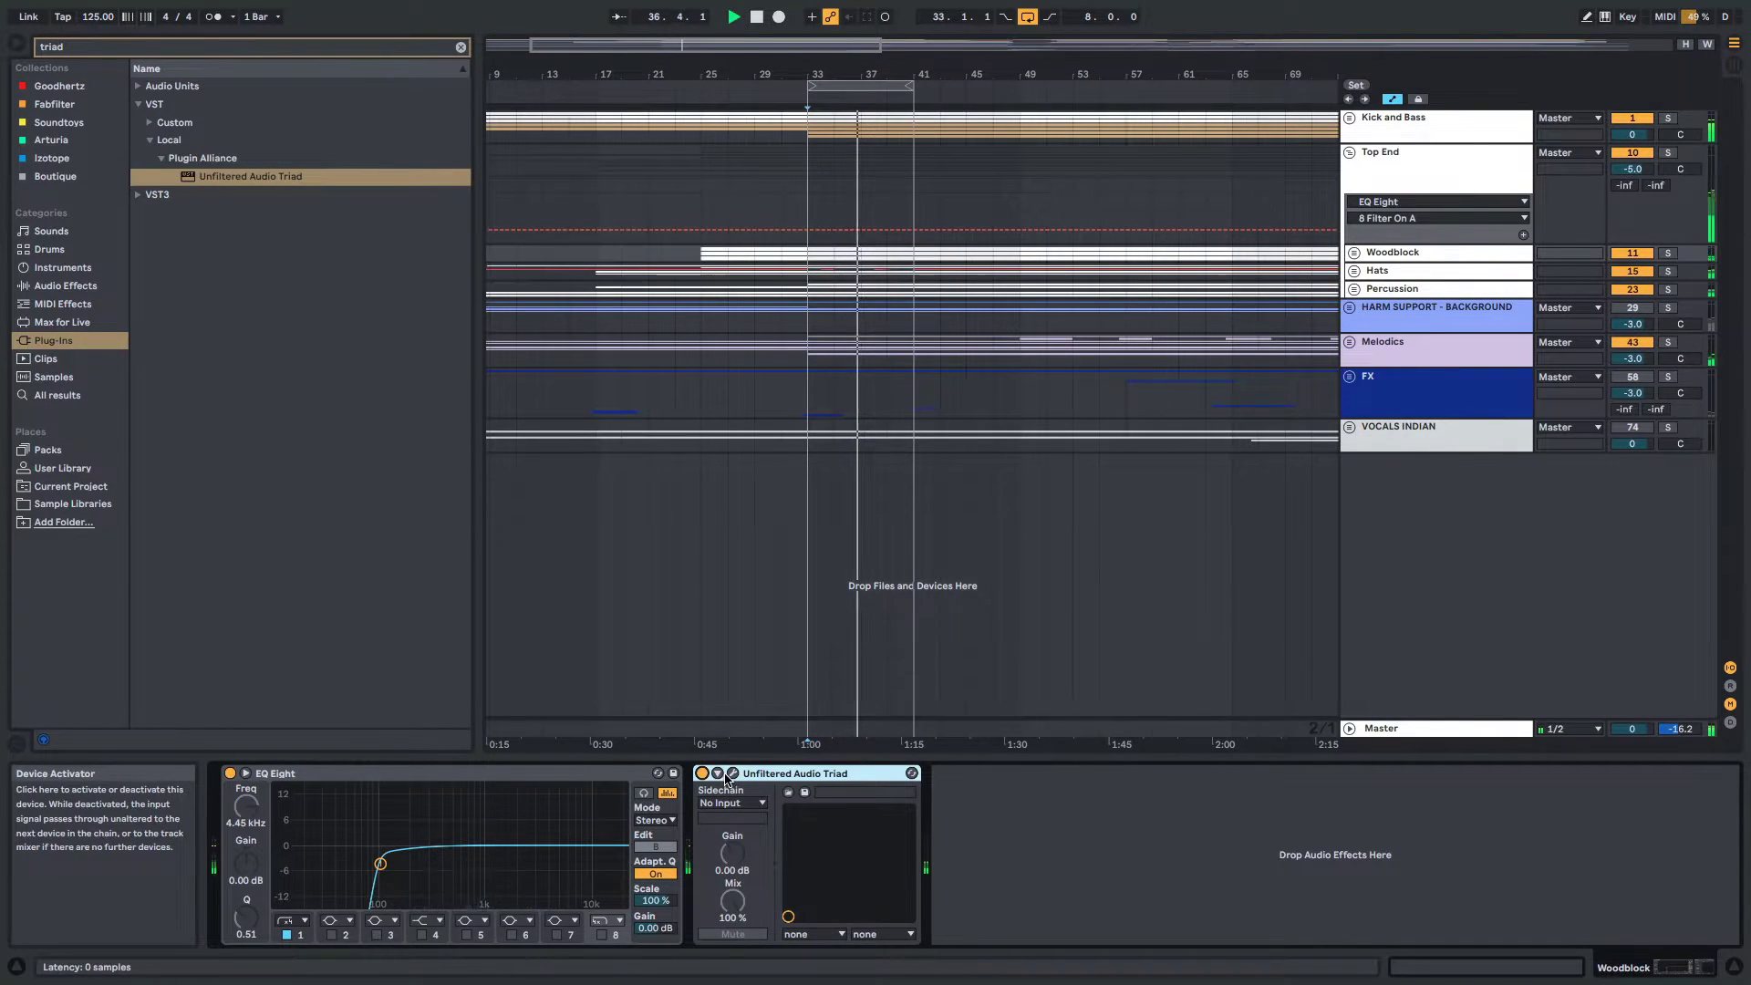
{"action": "left_click", "coordinate": [732, 773]}
{"action": "left_click_drag", "start_coordinate": [1278, 278], "coordinate": [1278, 275]}
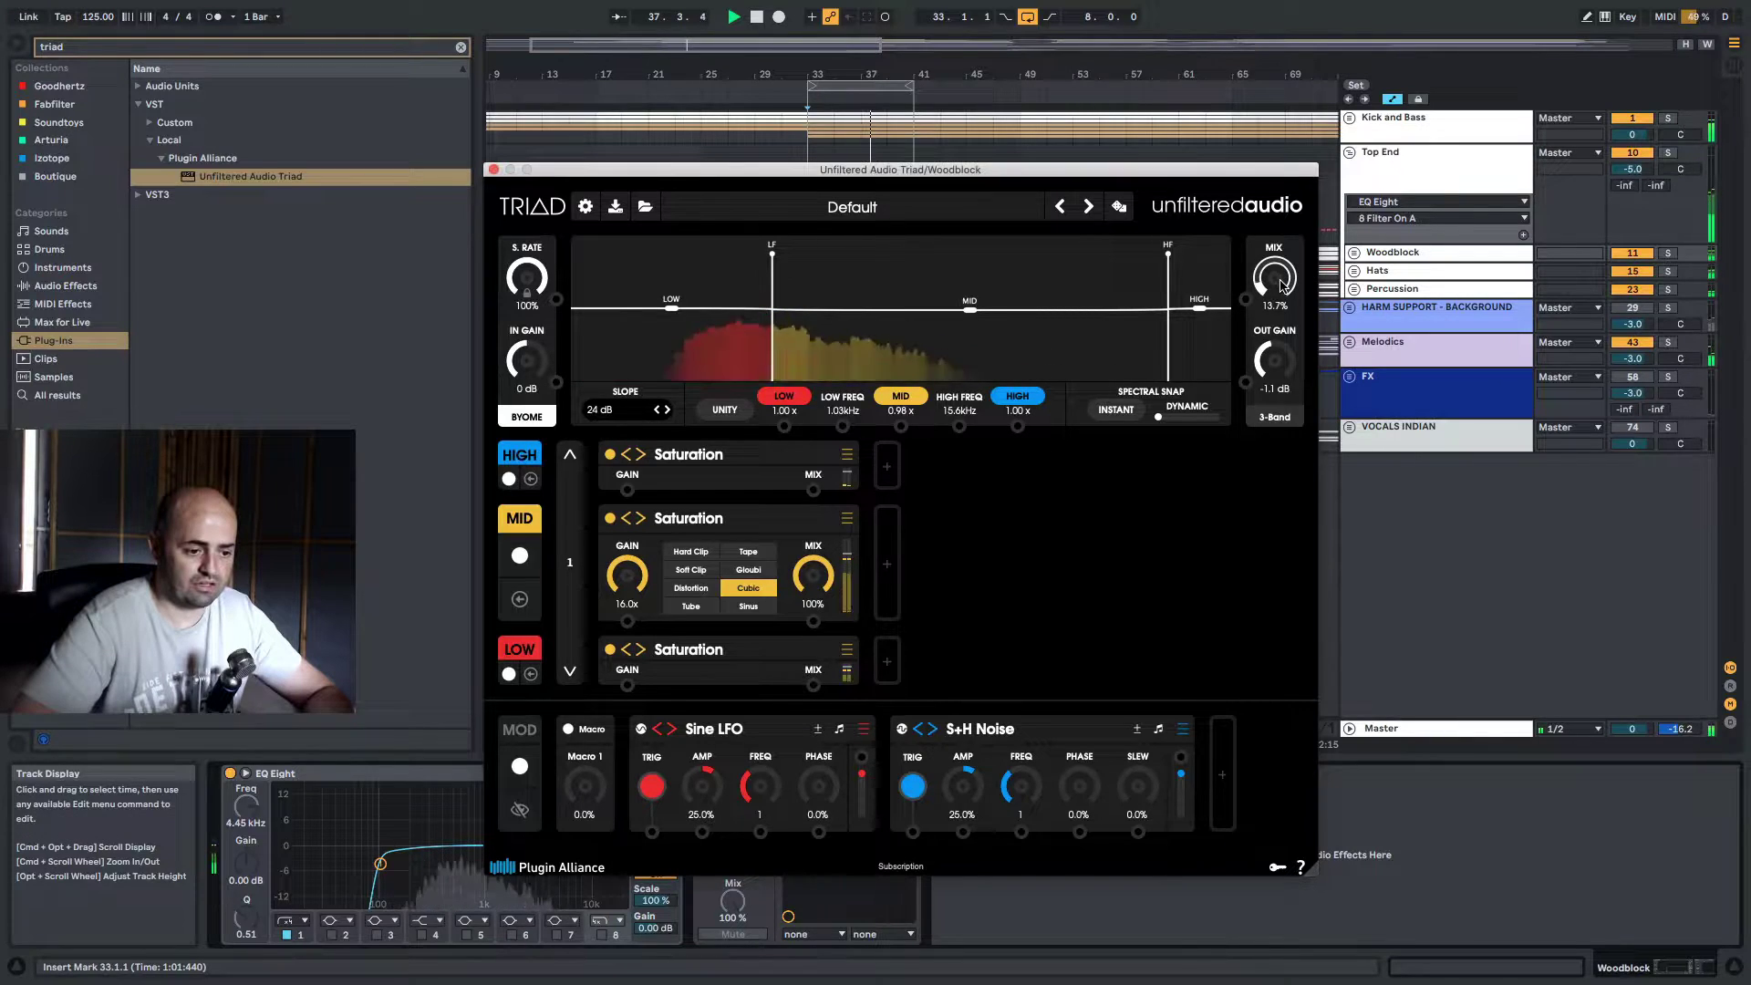
Set Triad's output gain to -3.6 dB and mix to 15.6%, close its window and compare the sound with Triad bypassed
{"action": "left_click_drag", "start_coordinate": [1277, 363], "coordinate": [1278, 377]}
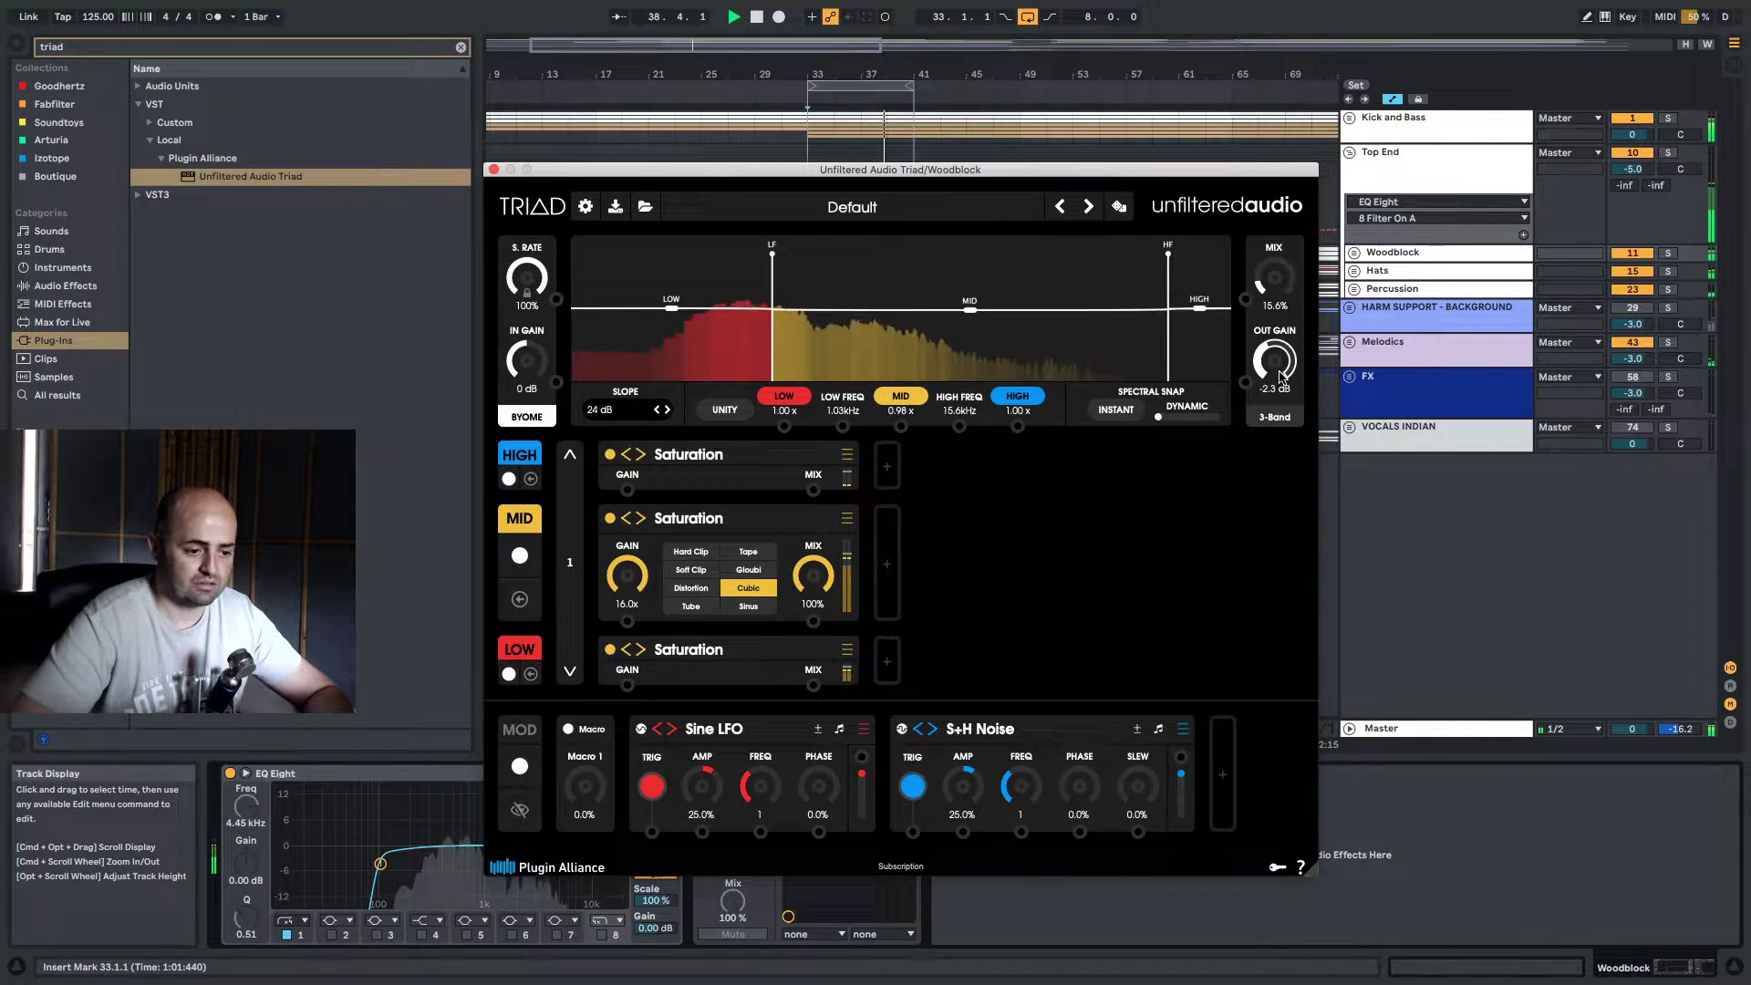
{"action": "left_click", "coordinate": [494, 169]}
{"action": "left_click", "coordinate": [701, 773]}
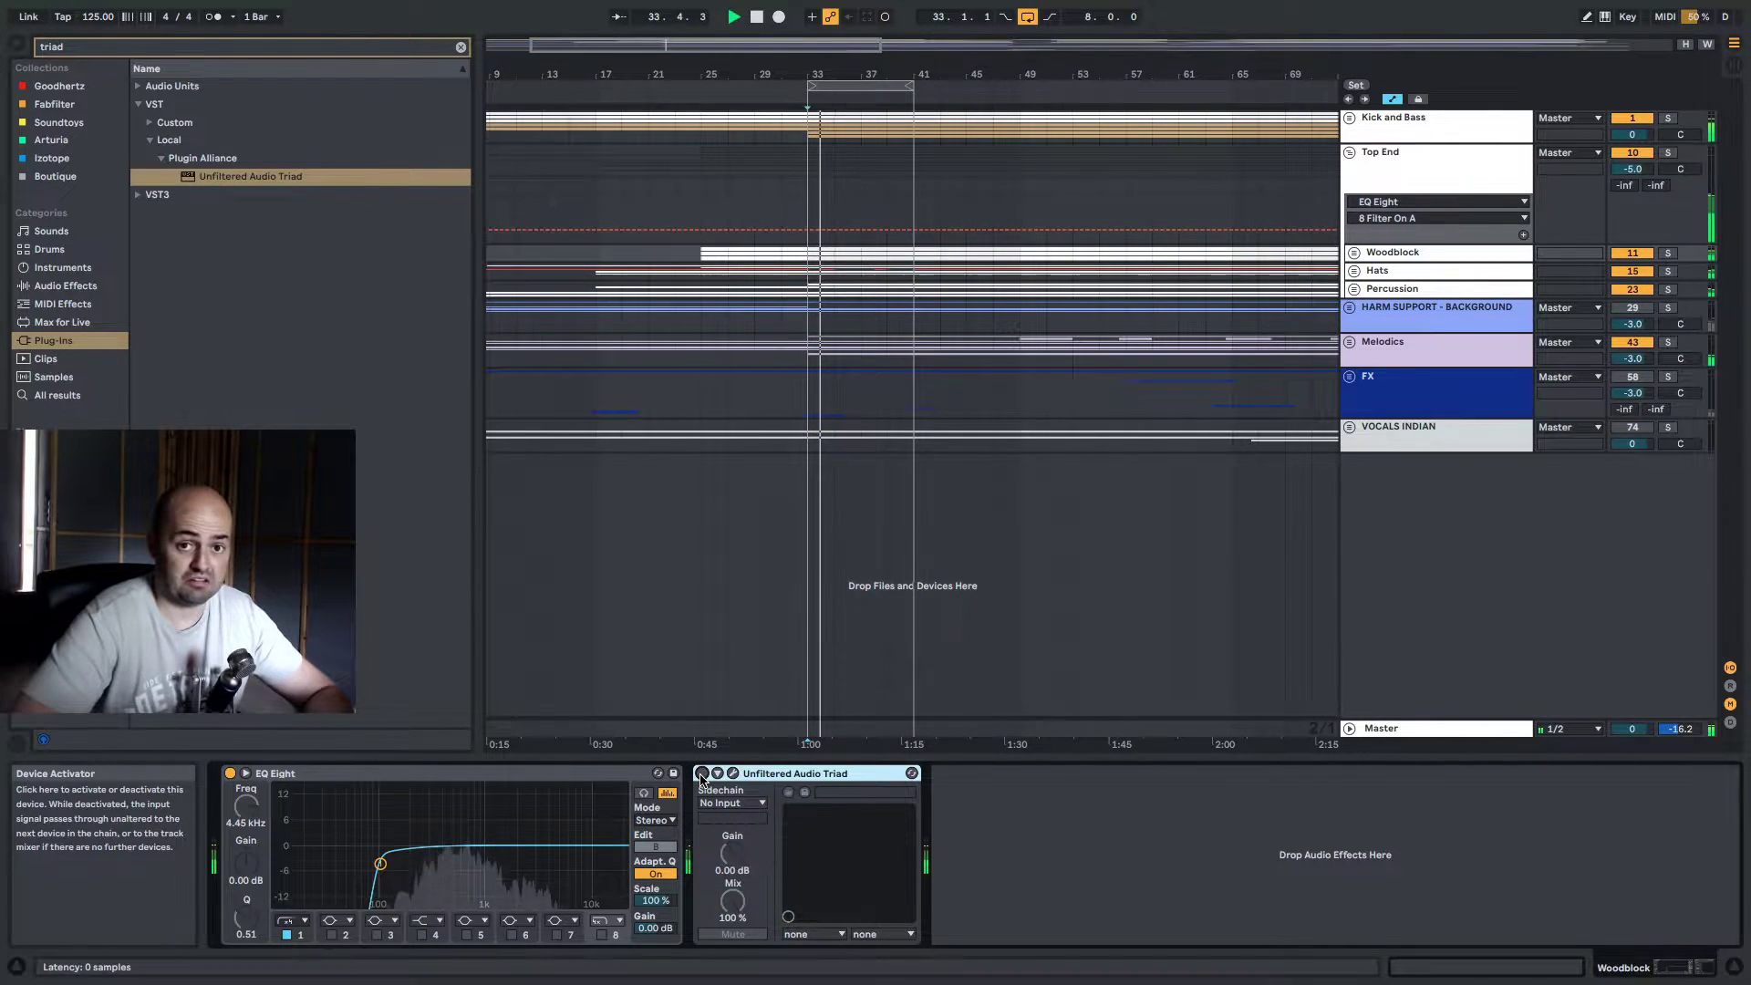
{"action": "left_click", "coordinate": [701, 773]}
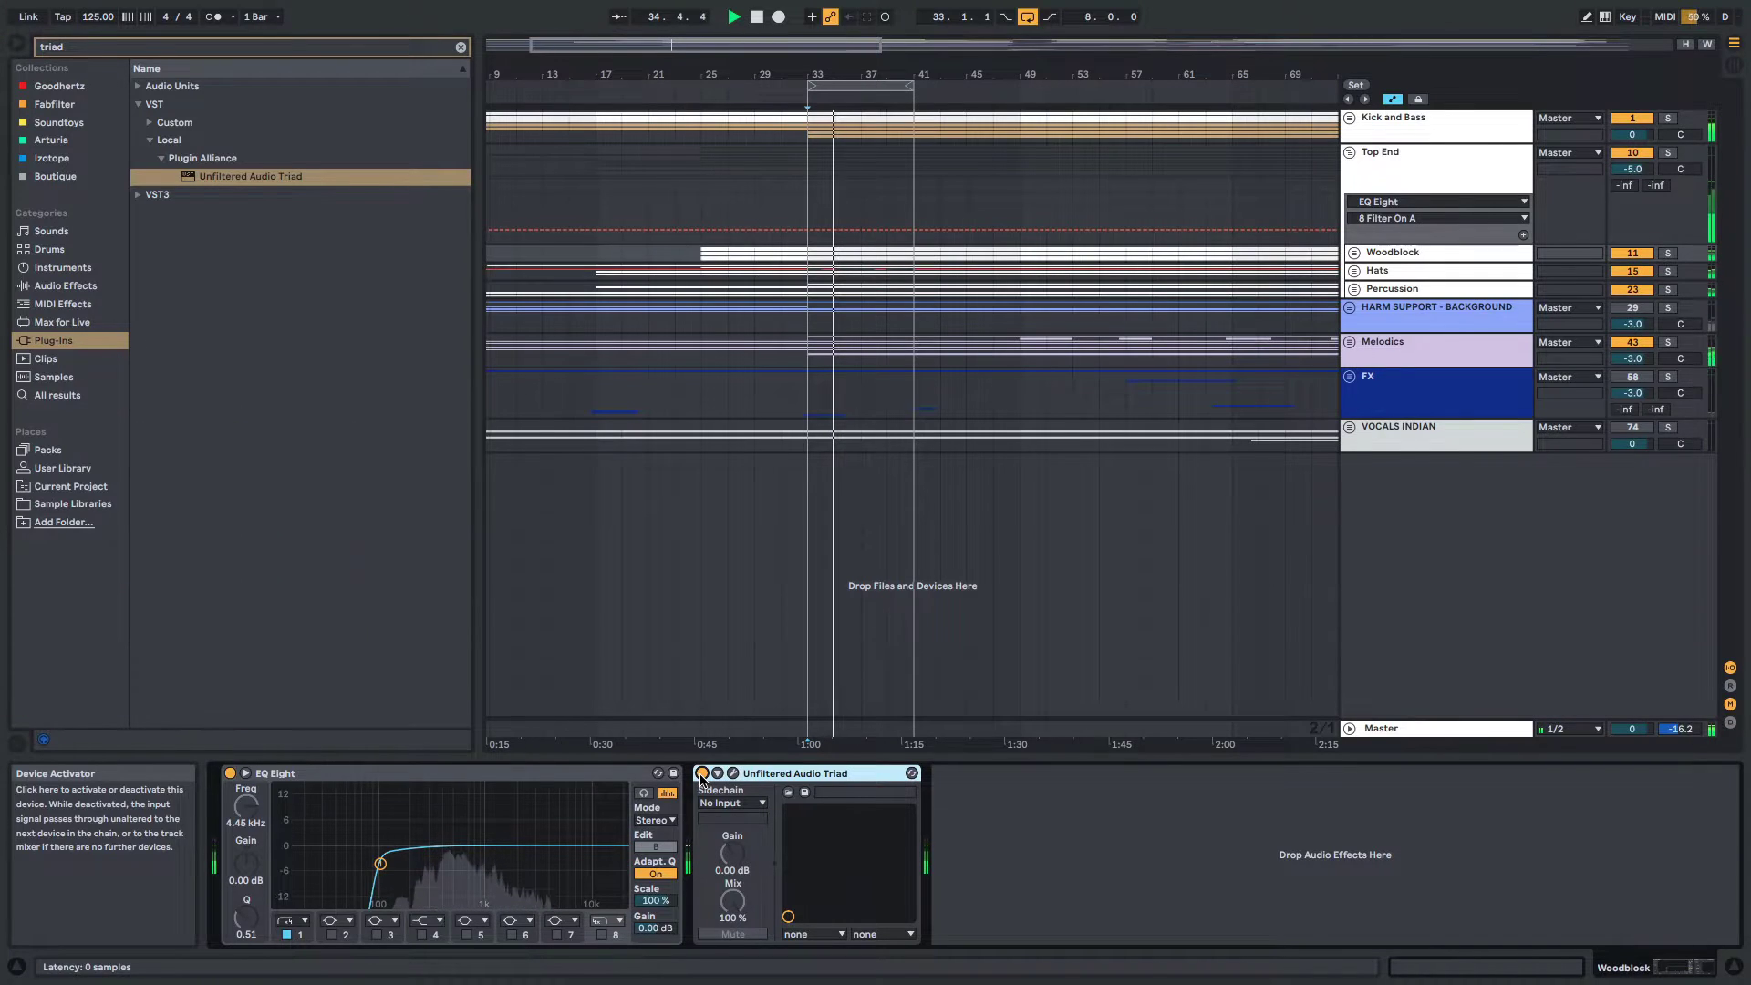
Reopen Triad's plug-in window and, during playback, set its mix to 12.7% and output gain to -1.7 dB
{"action": "left_click", "coordinate": [733, 774]}
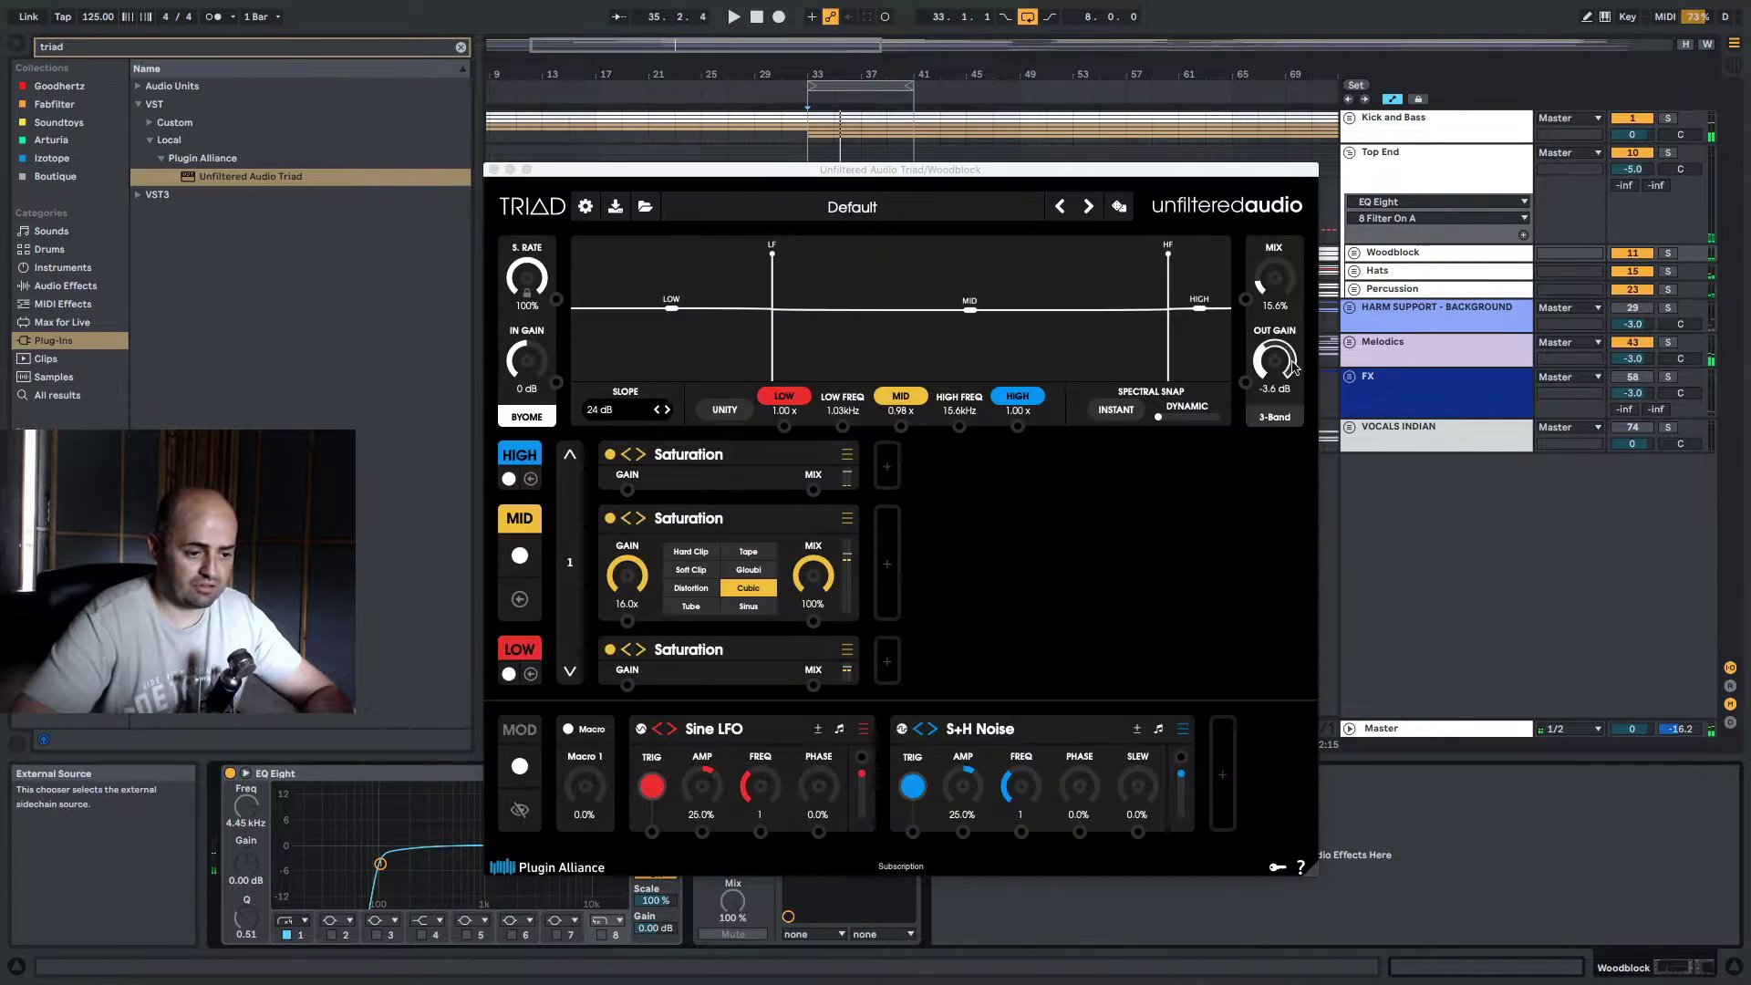
{"action": "key", "text": "space"}
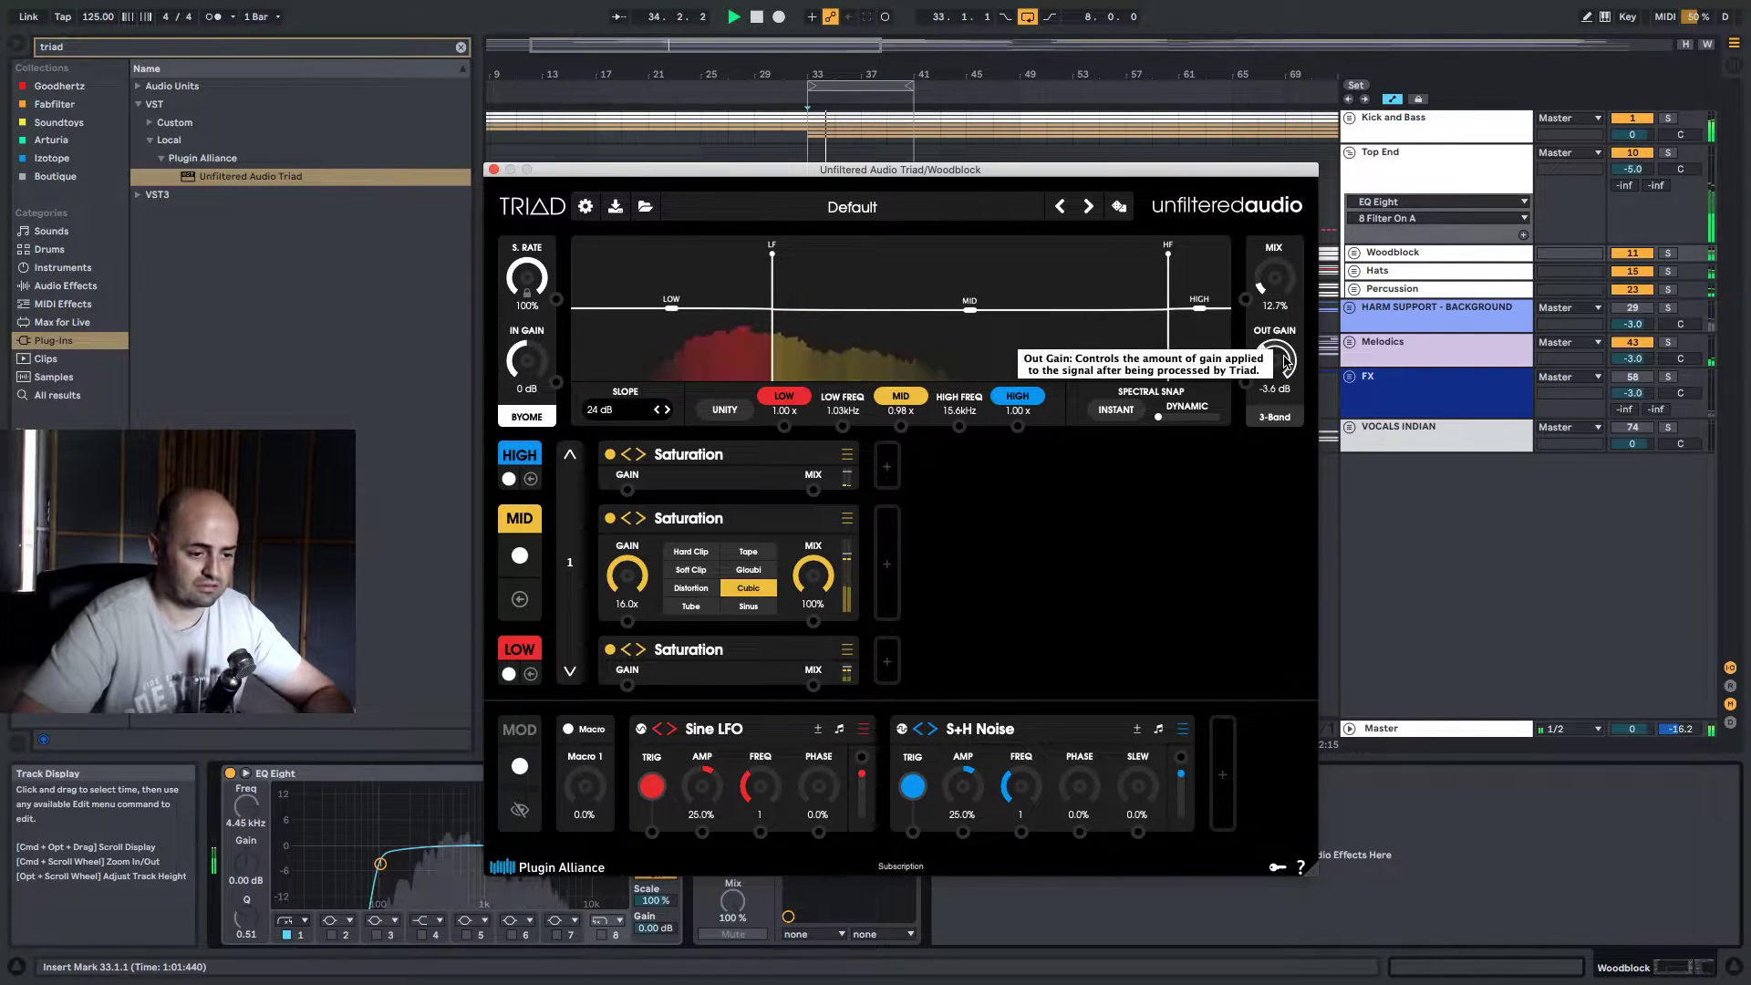
{"action": "mouse_move", "coordinate": [1284, 360]}
{"action": "left_mouse_down"}
{"action": "mouse_move", "coordinate": [1286, 465]}
{"action": "mouse_move", "coordinate": [1286, 356]}
{"action": "left_mouse_up"}
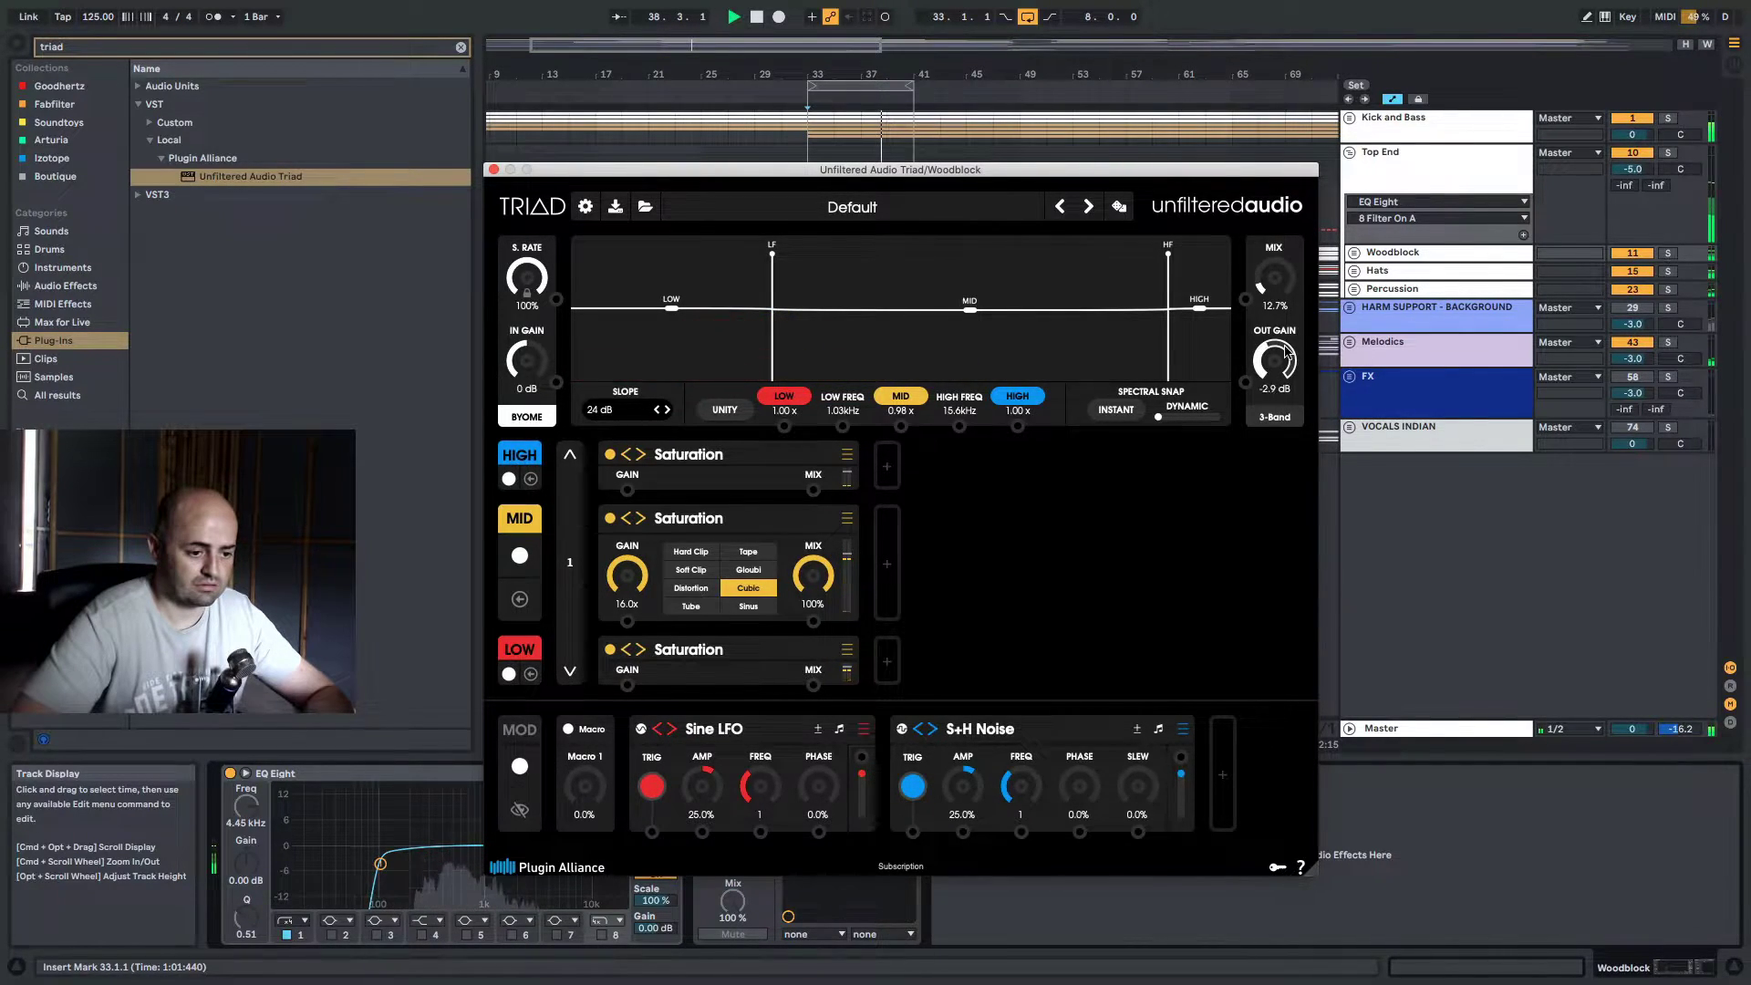
{"action": "left_click_drag", "start_coordinate": [1284, 352], "coordinate": [1285, 346]}
Unfold the Woodblock group, lower its track volume to -6.9 dB and set Triad's mix to 16.3%
{"action": "left_click", "coordinate": [1353, 252]}
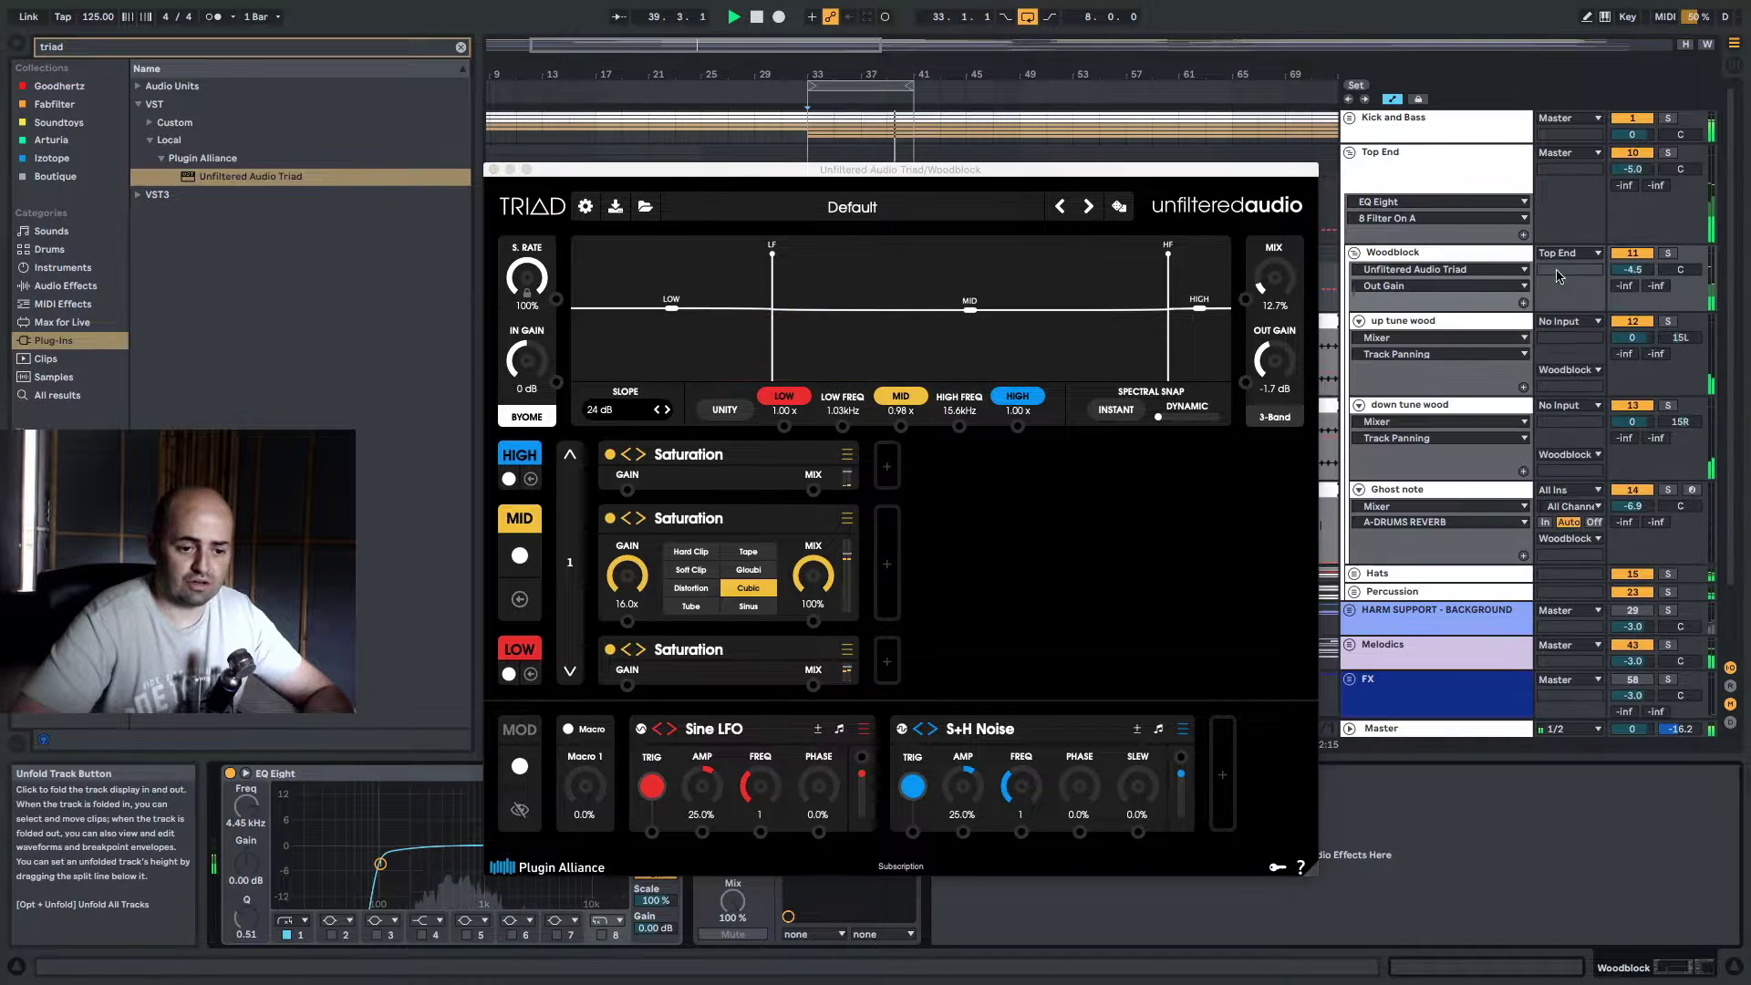
{"action": "mouse_move", "coordinate": [1632, 269]}
{"action": "left_mouse_down"}
{"action": "mouse_move", "coordinate": [1631, 301]}
{"action": "mouse_move", "coordinate": [1631, 272]}
{"action": "left_mouse_up"}
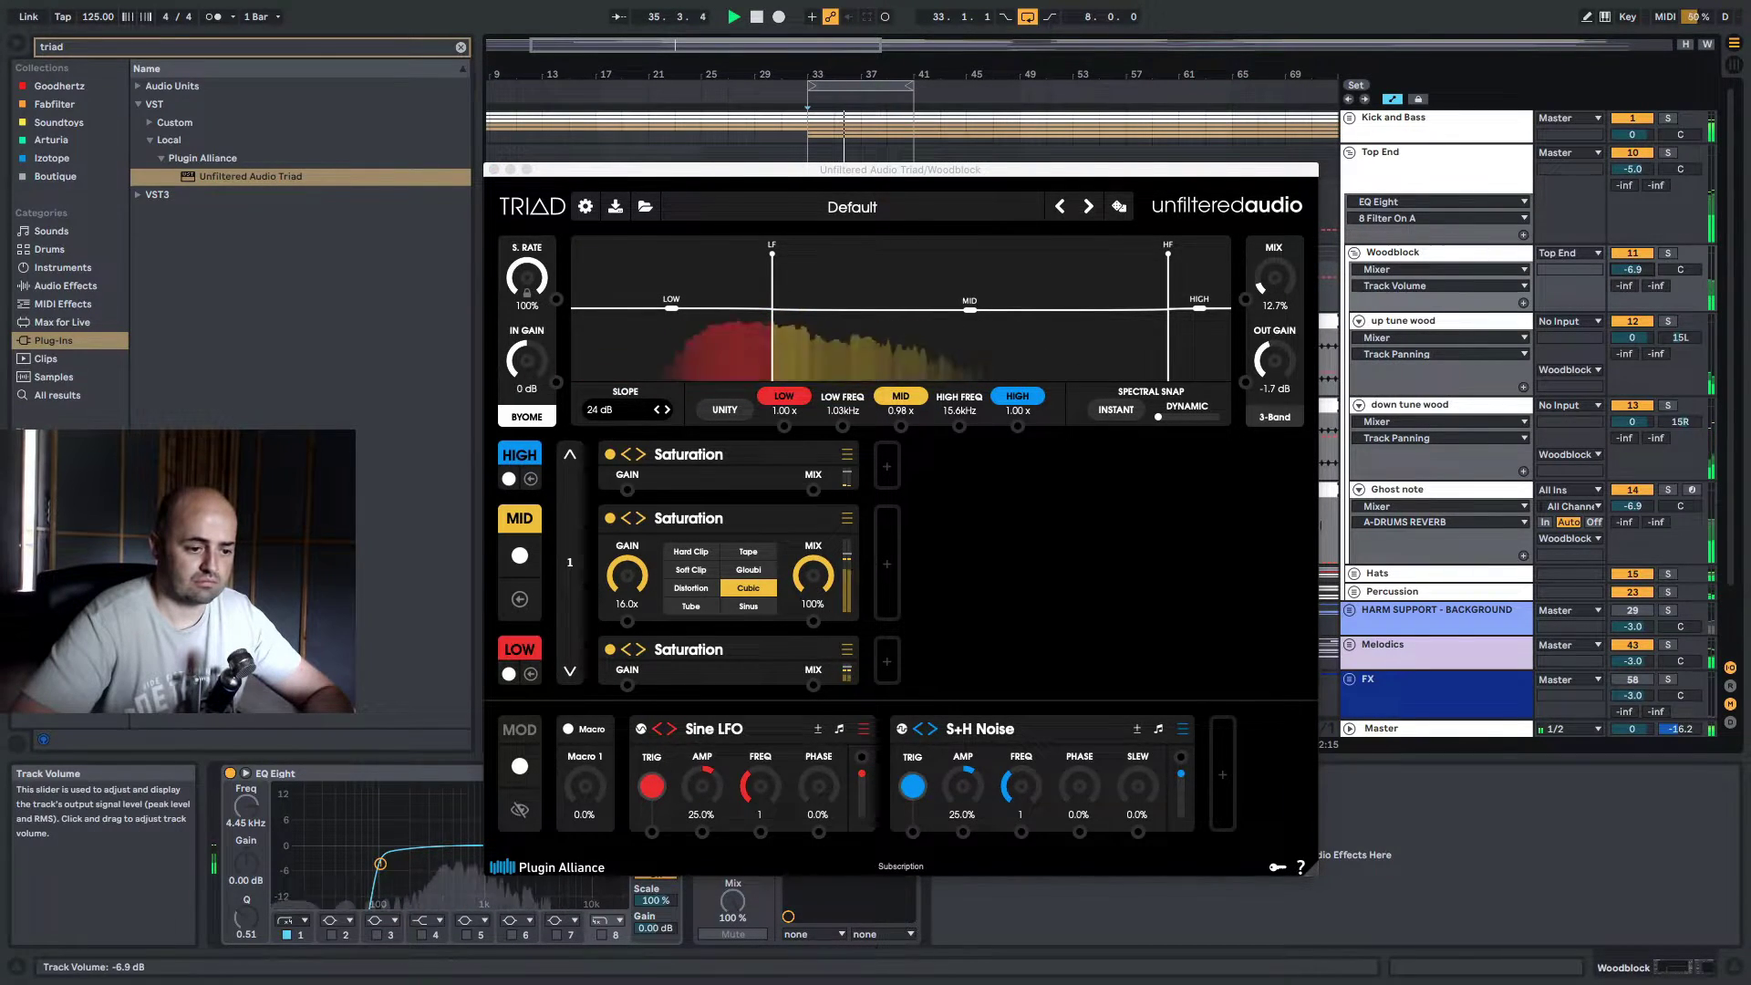
{"action": "left_click_drag", "start_coordinate": [1269, 281], "coordinate": [1269, 274]}
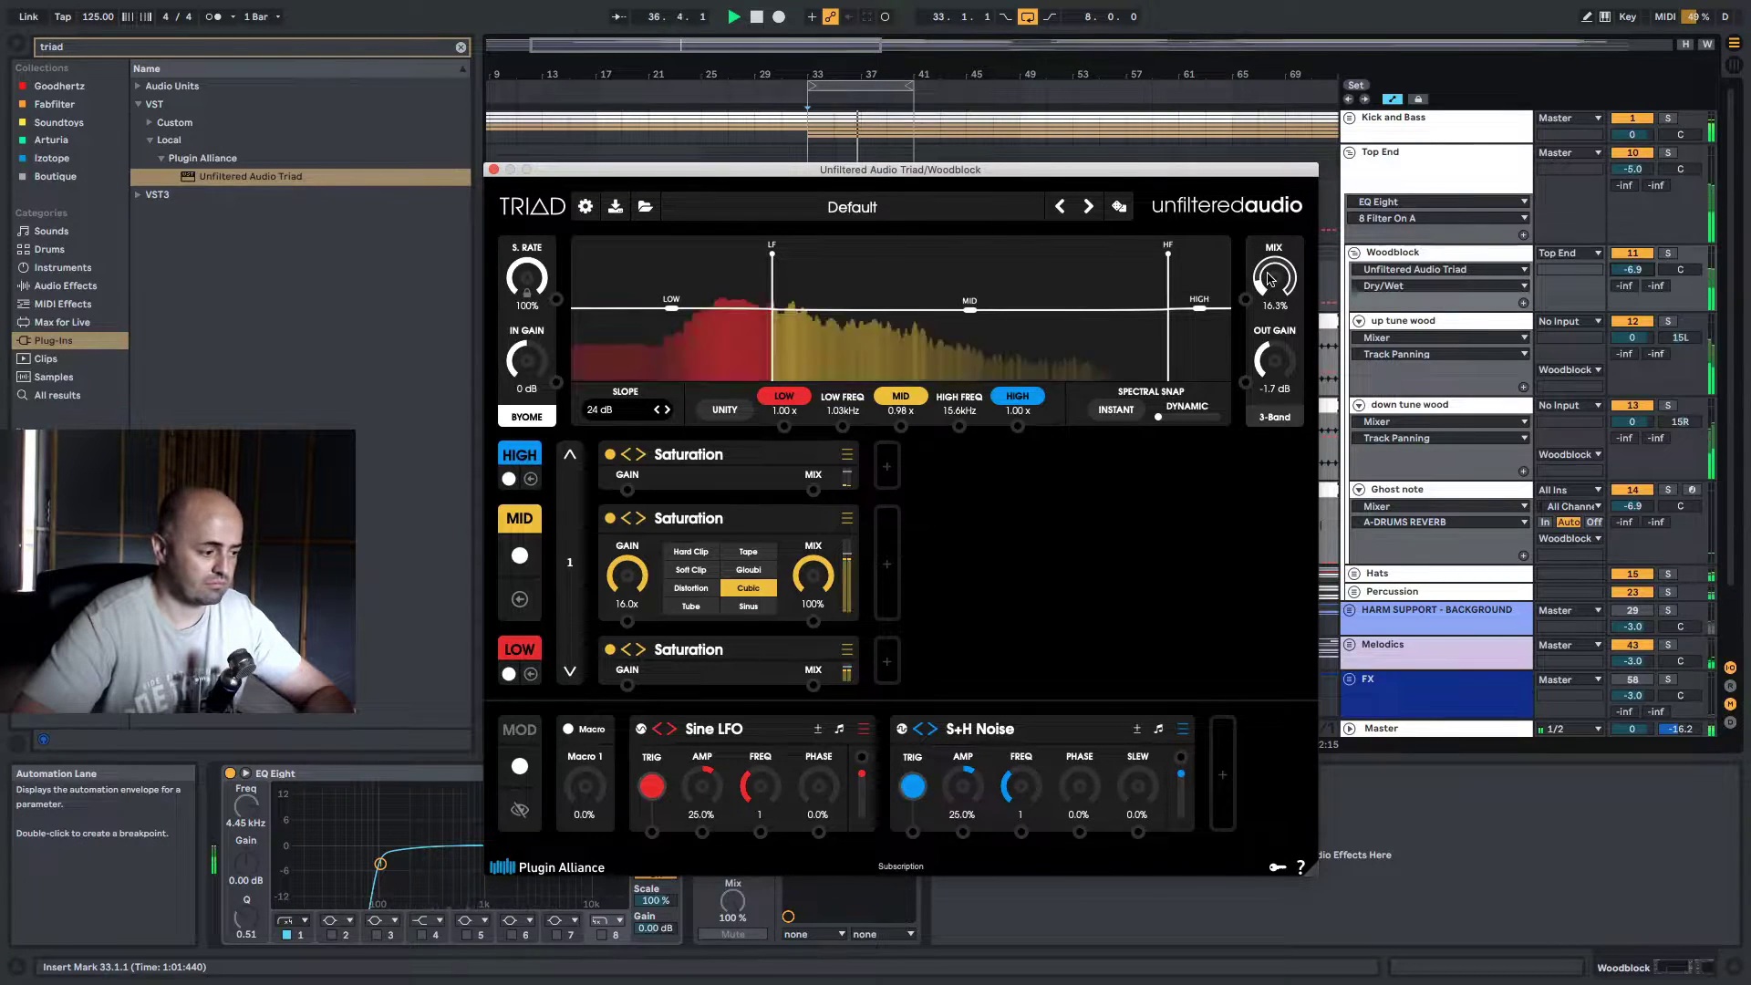
{"action": "left_click", "coordinate": [493, 170]}
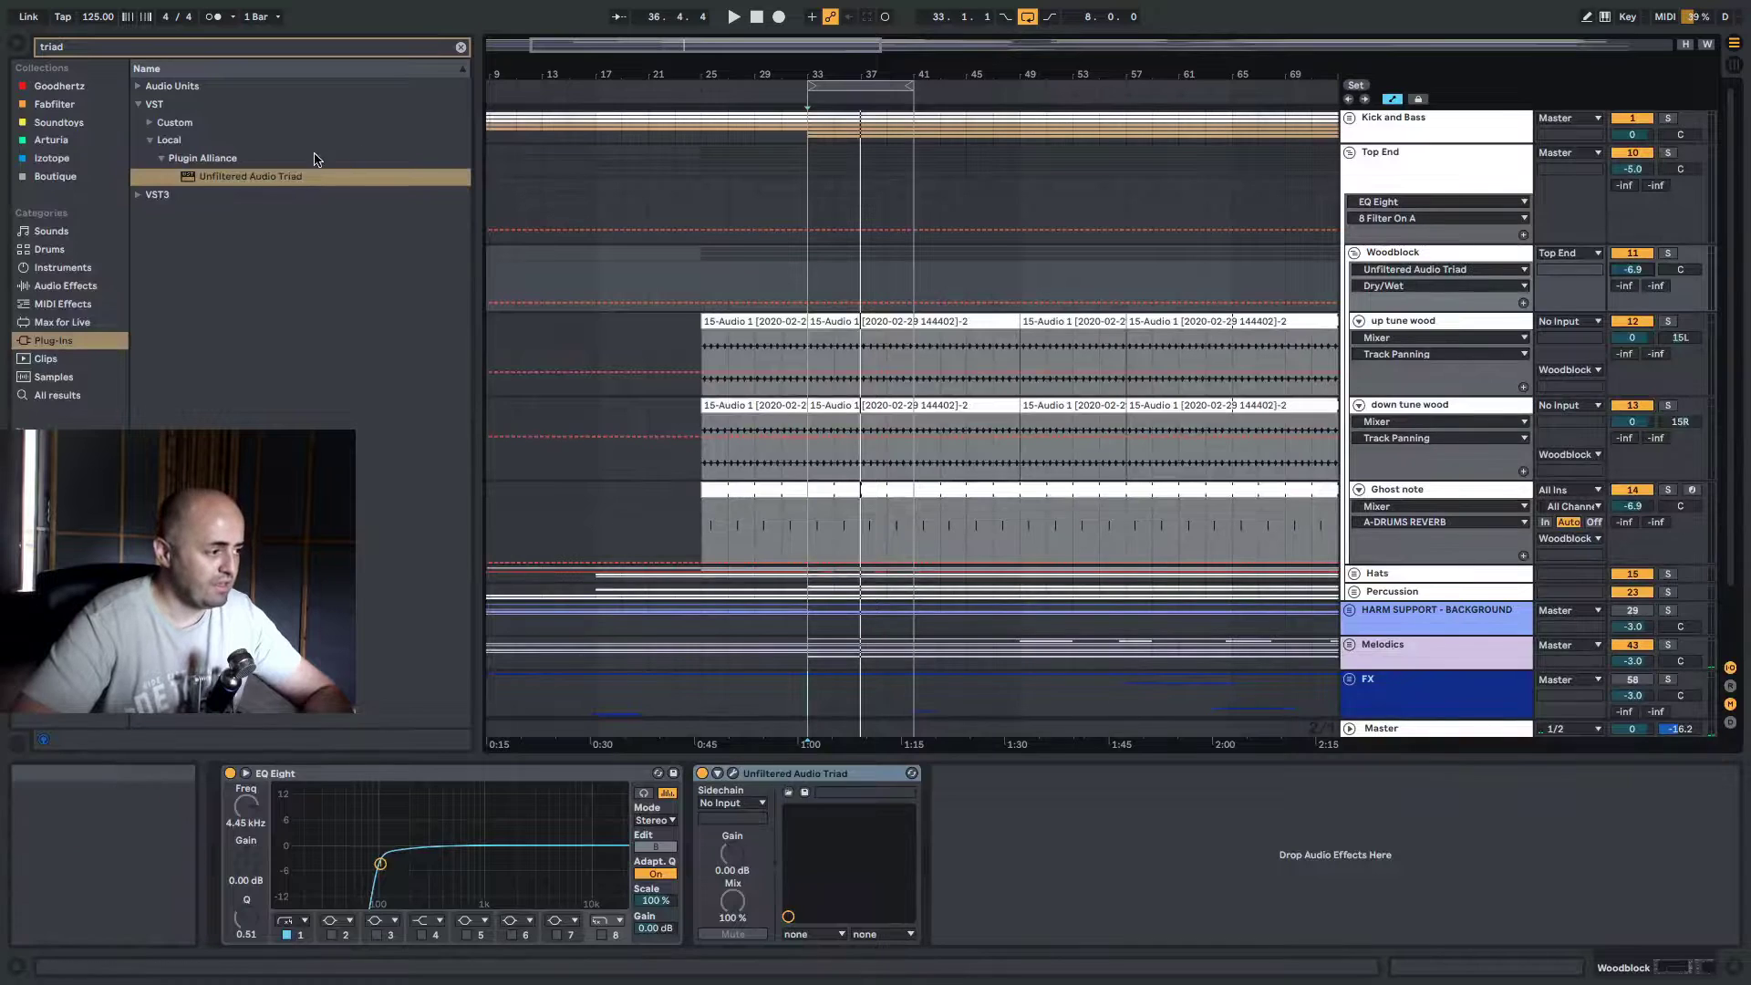
Try the S+H Noise modulator's frequency in Hz in Triad, return it to tempo sync and close the plug-in window
{"action": "left_click", "coordinate": [734, 773]}
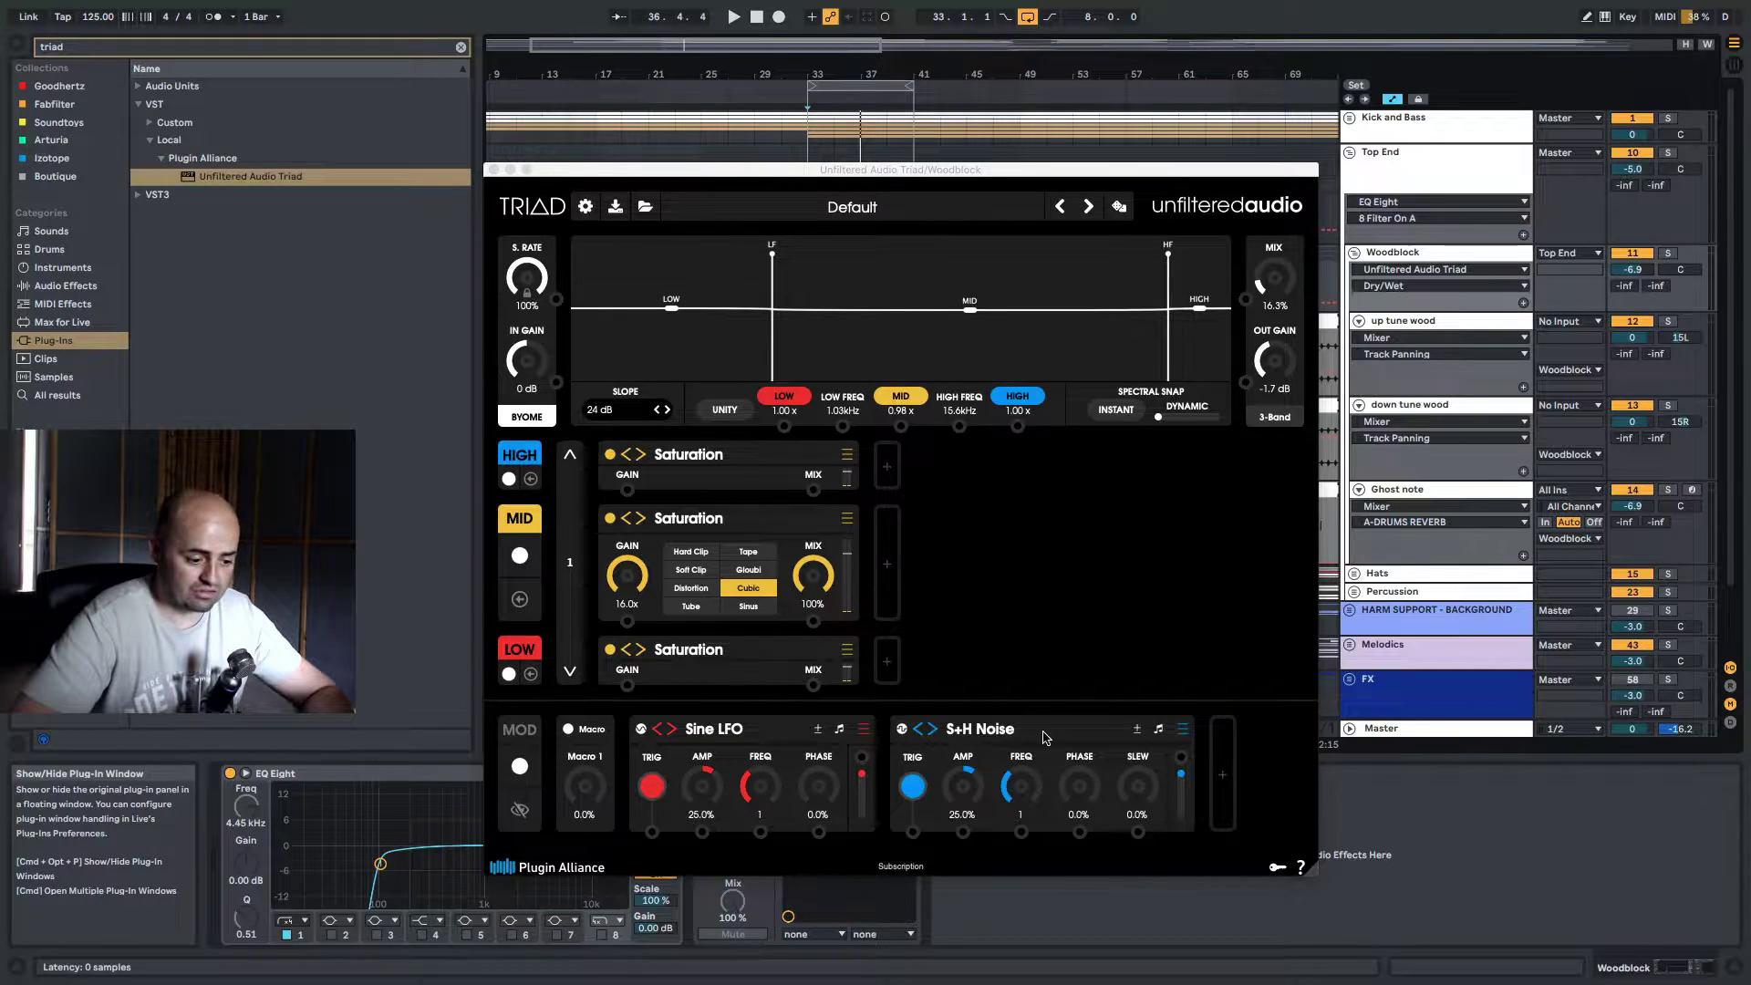
{"action": "left_click", "coordinate": [1158, 737]}
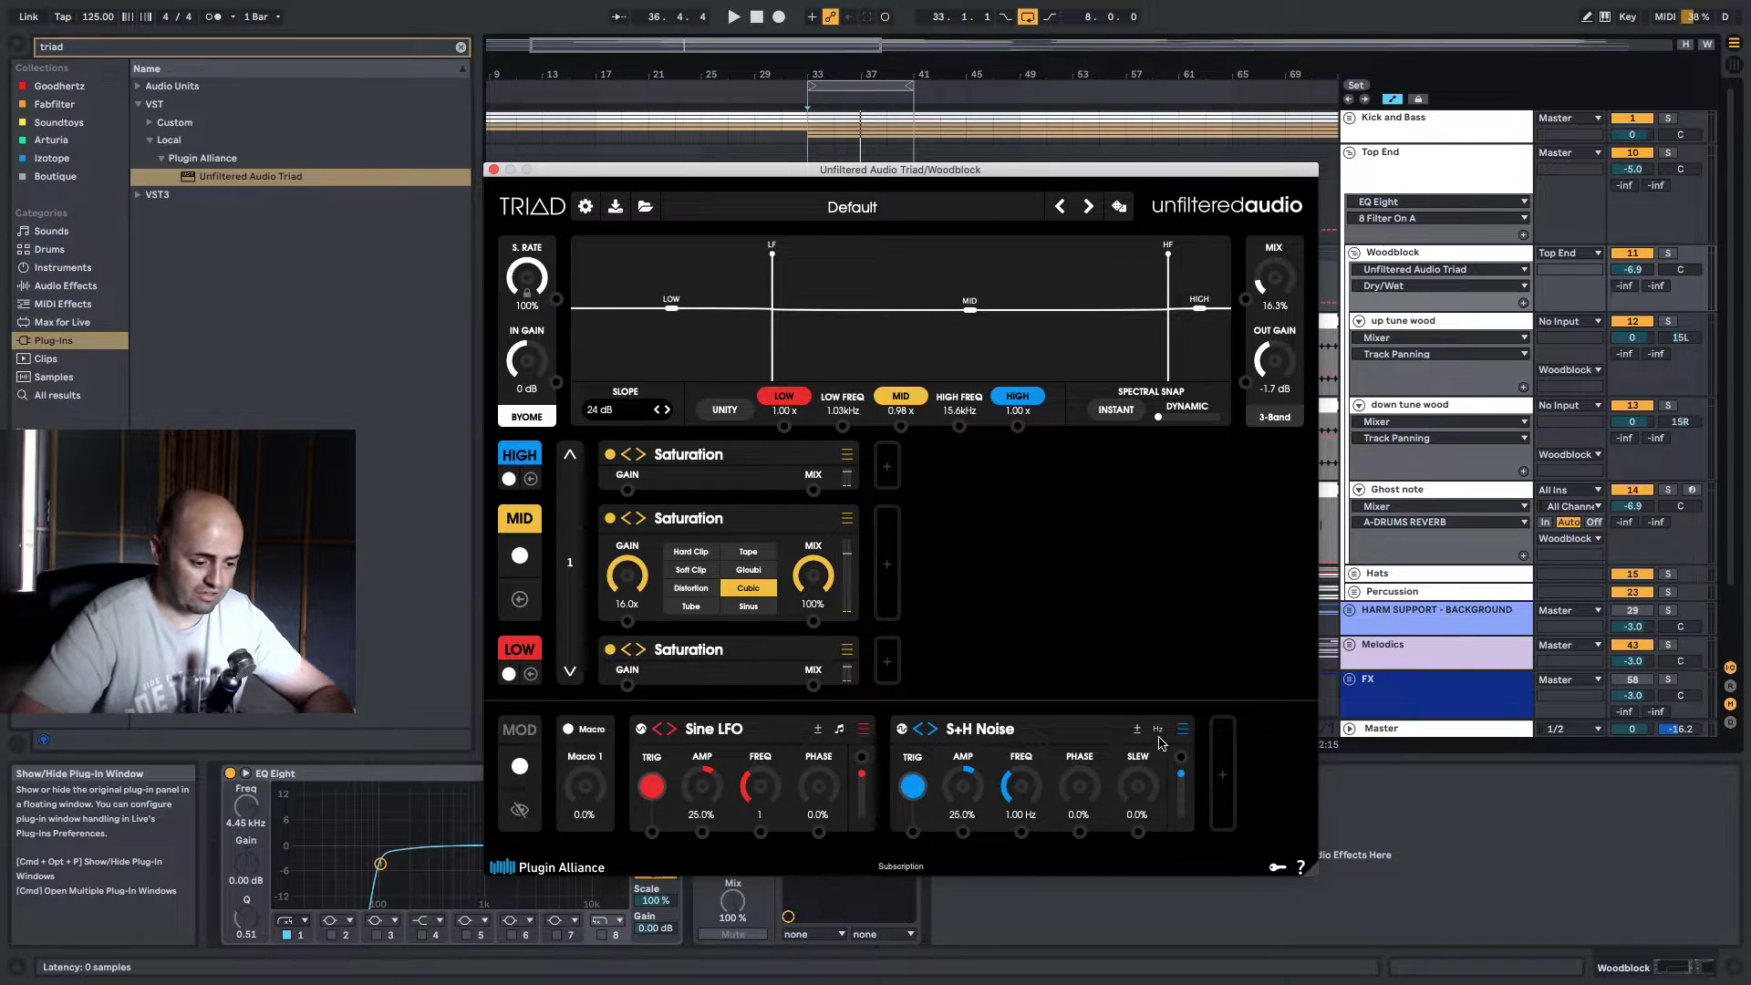
{"action": "left_click", "coordinate": [1162, 733]}
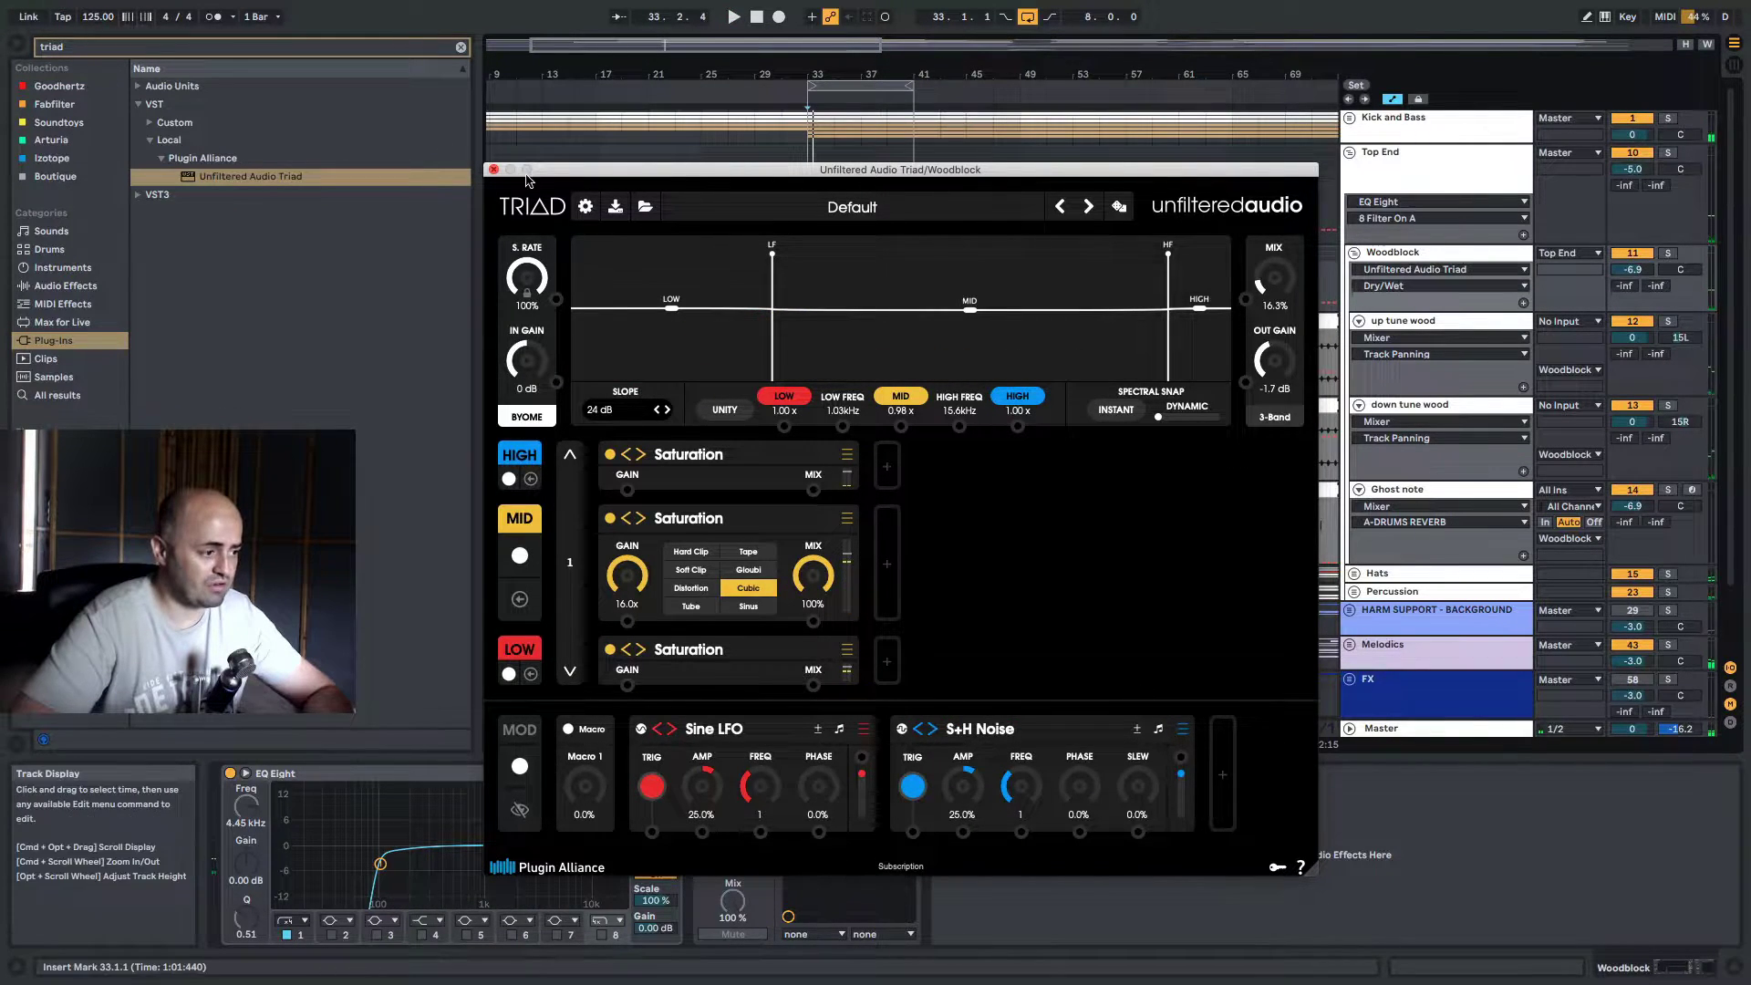
{"action": "left_click", "coordinate": [493, 170]}
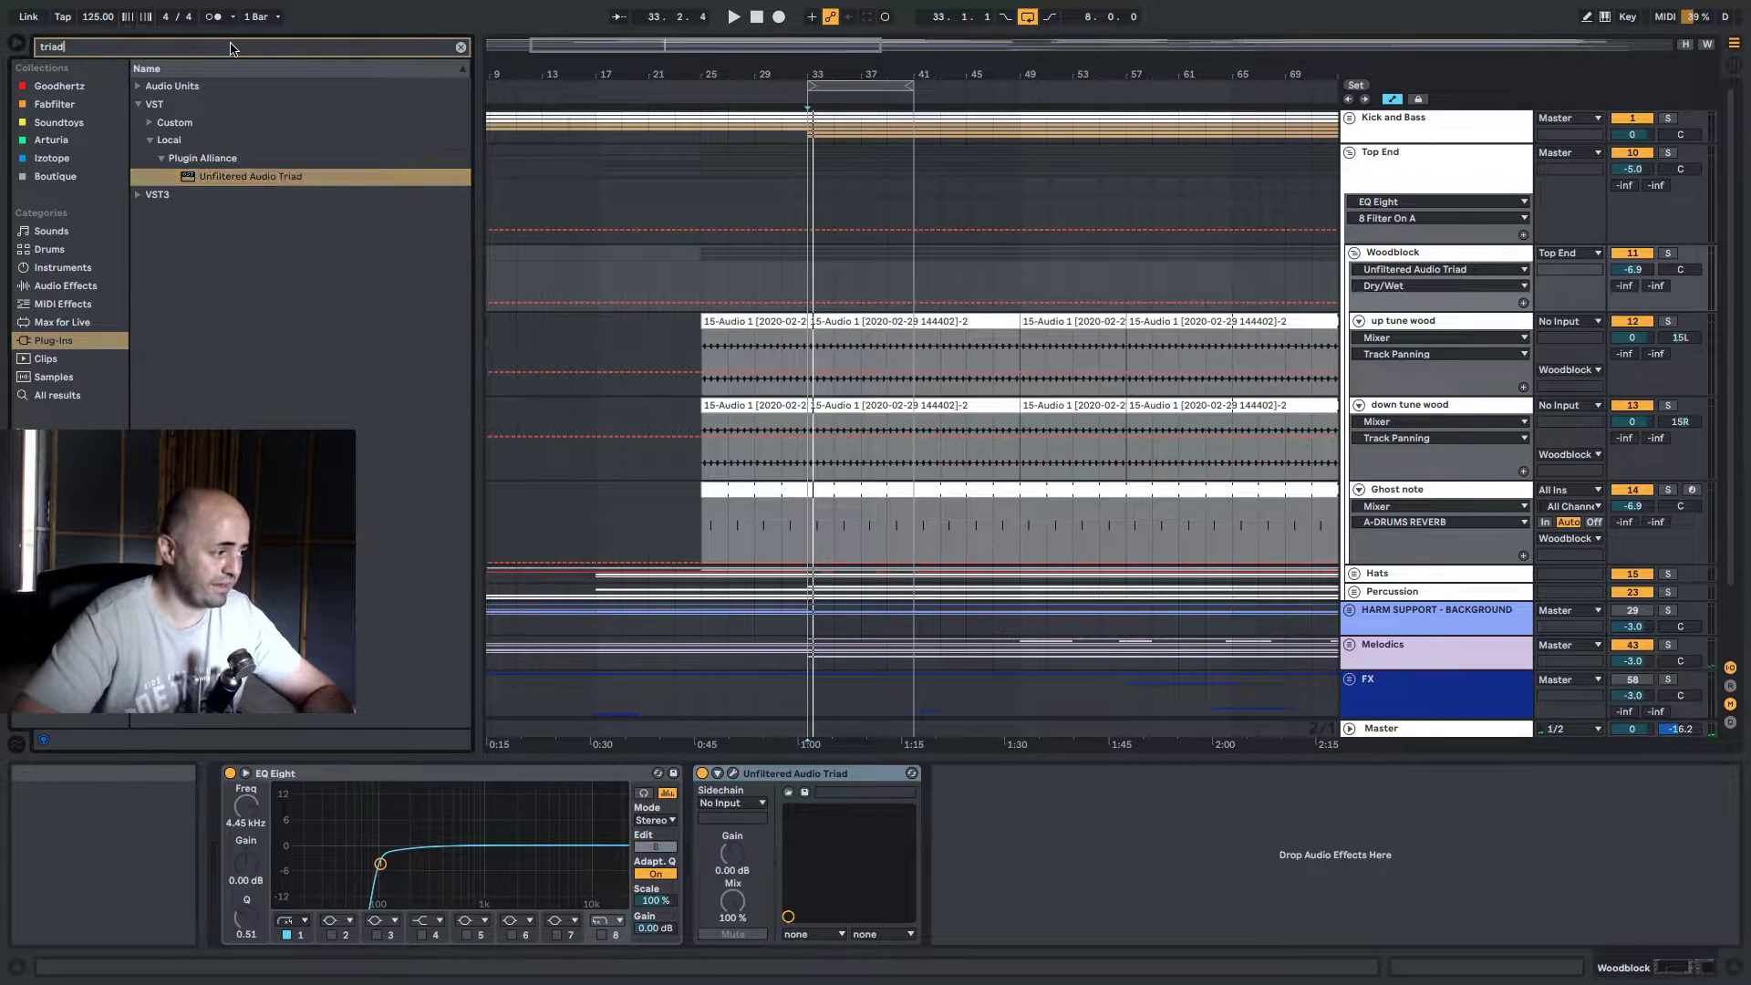
Search all browser content for vocoder and add the Vocoder device after Triad on the Woodblock track
{"action": "left_click", "coordinate": [231, 47]}
{"action": "type", "text": "vocoder"}
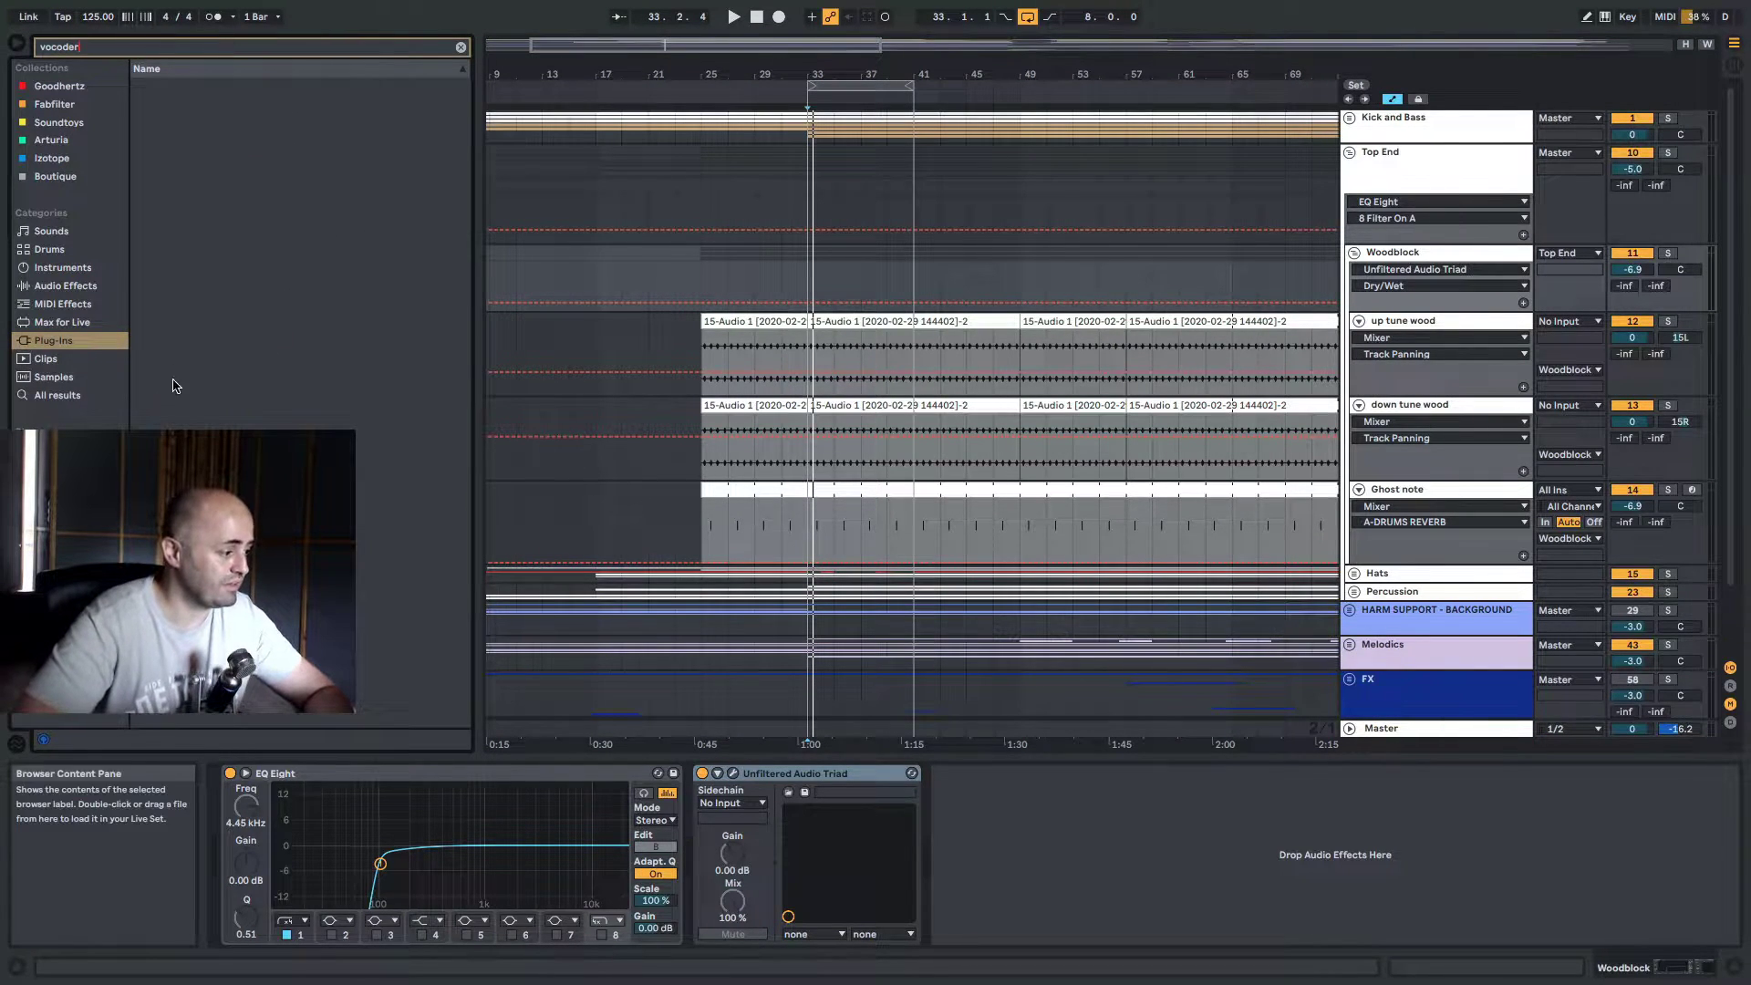
{"action": "left_click", "coordinate": [56, 395]}
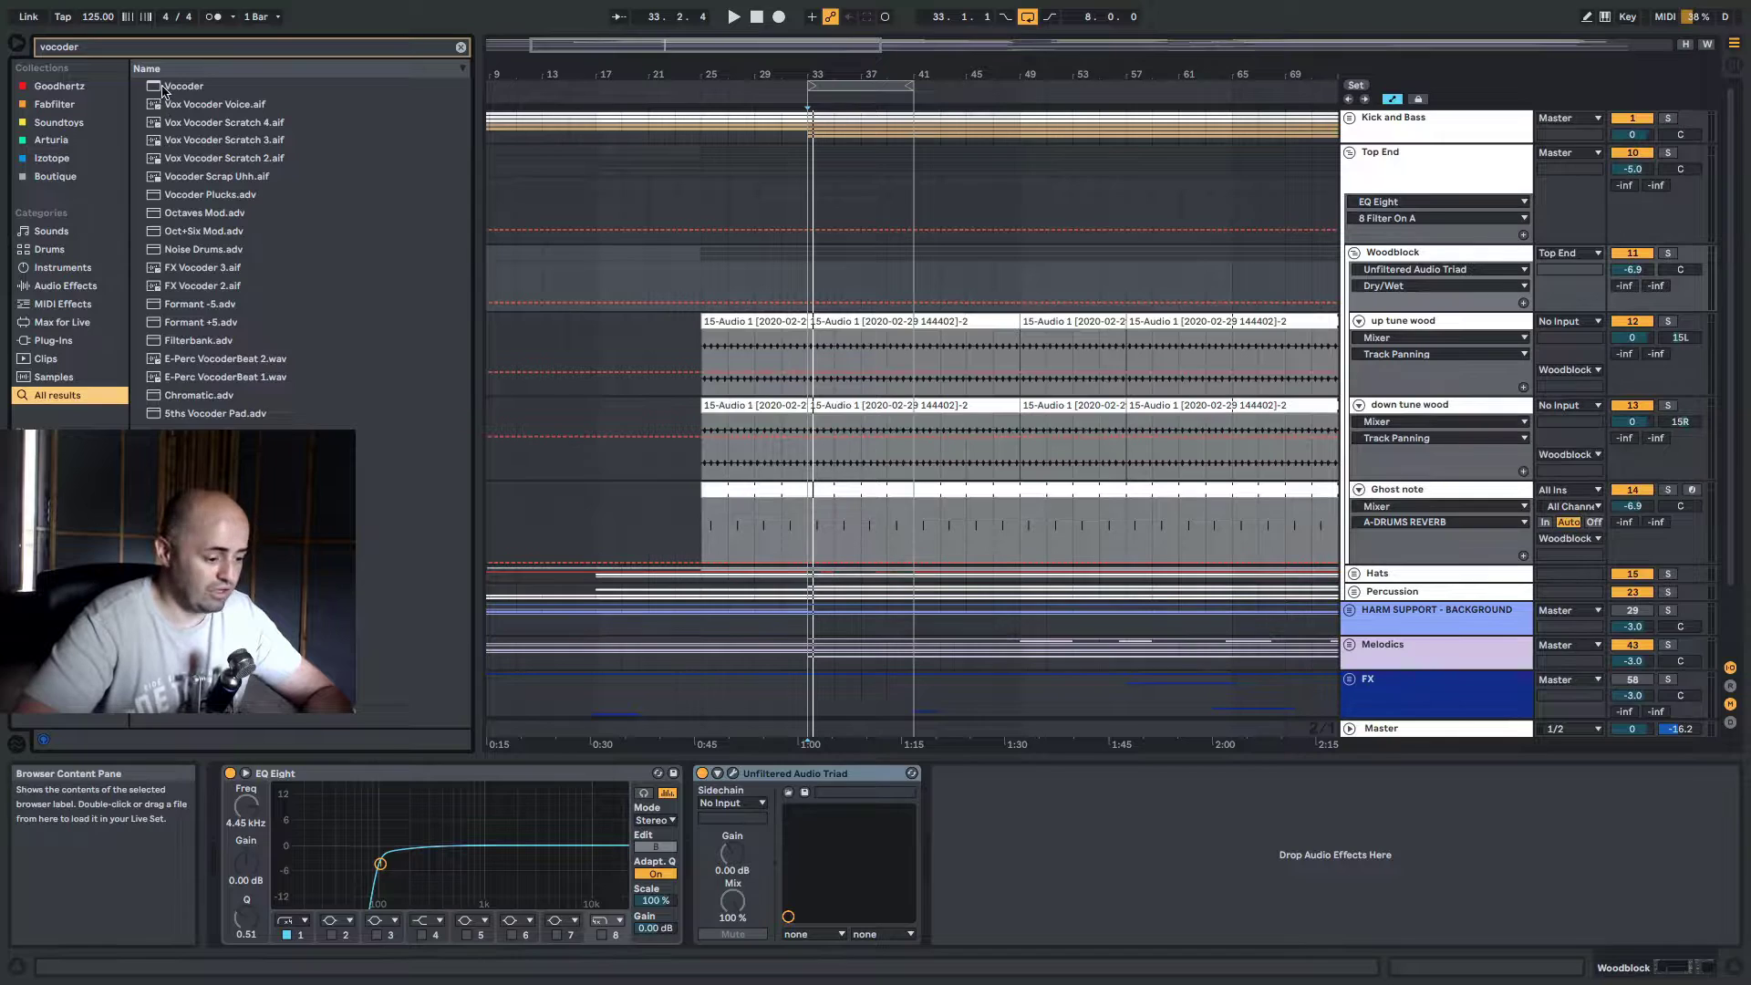
{"action": "left_click_drag", "start_coordinate": [163, 89], "coordinate": [989, 835]}
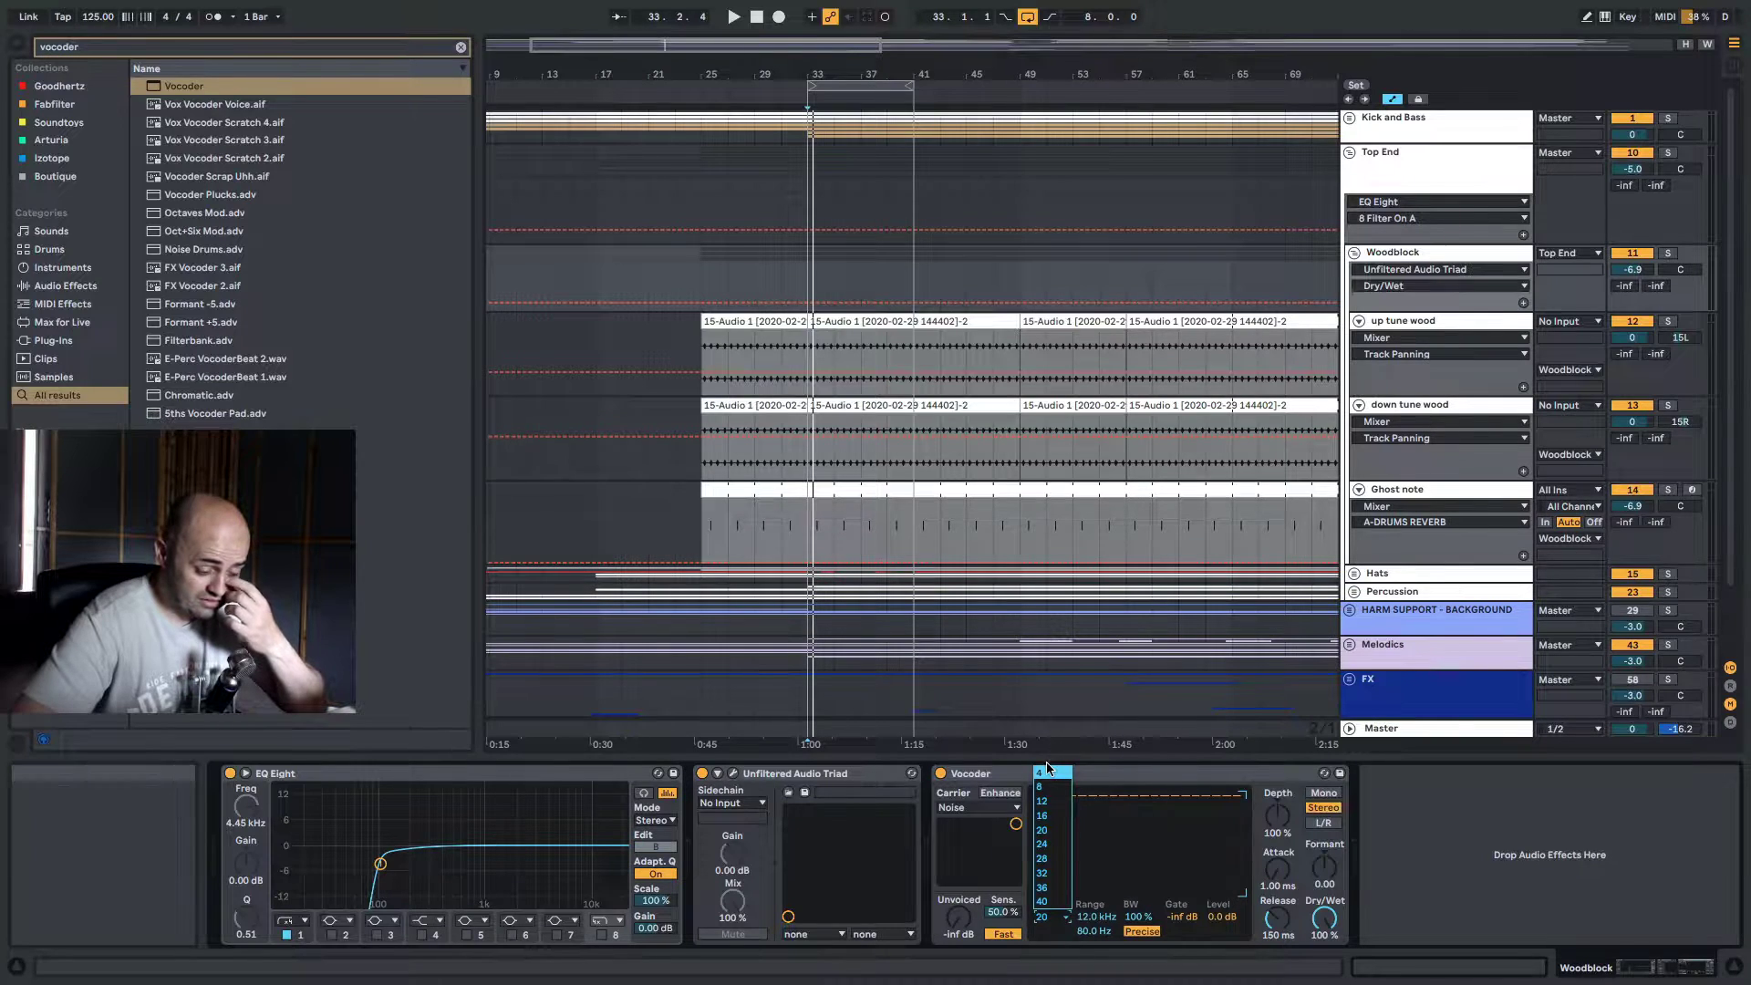
Set the Vocoder to 4 bands and reduce its dry/wet to 13.5%
{"action": "left_click", "coordinate": [1050, 915]}
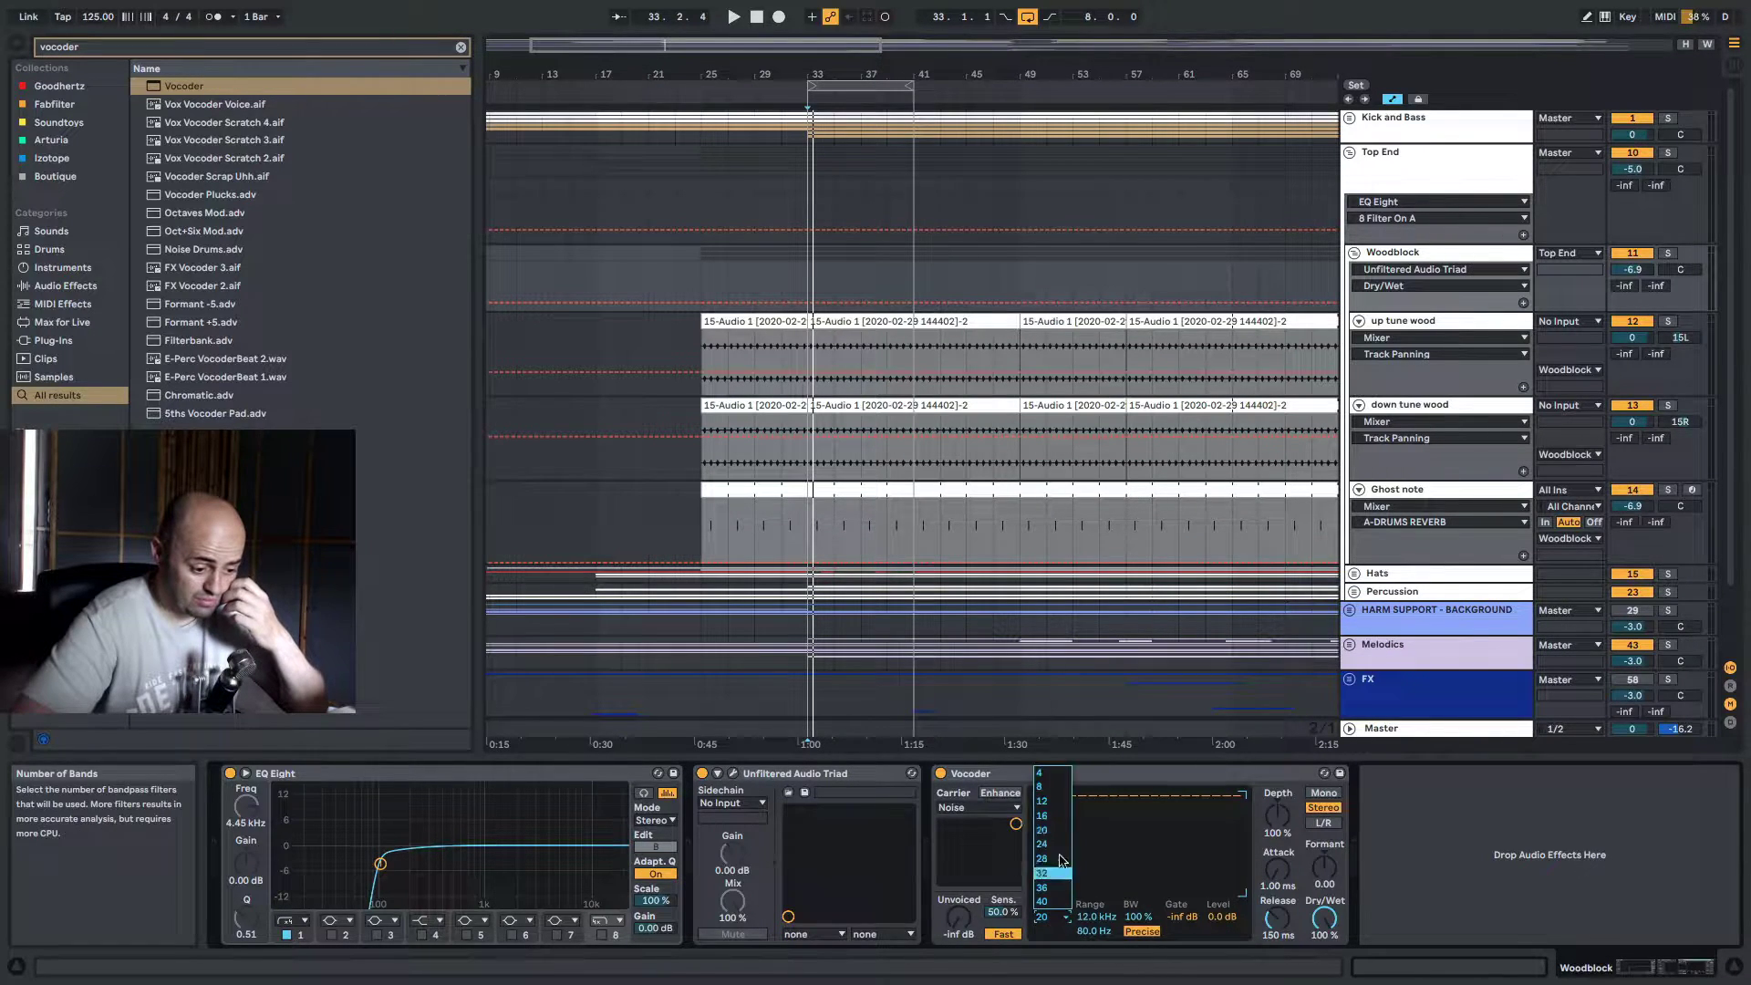
{"action": "left_click", "coordinate": [1047, 773]}
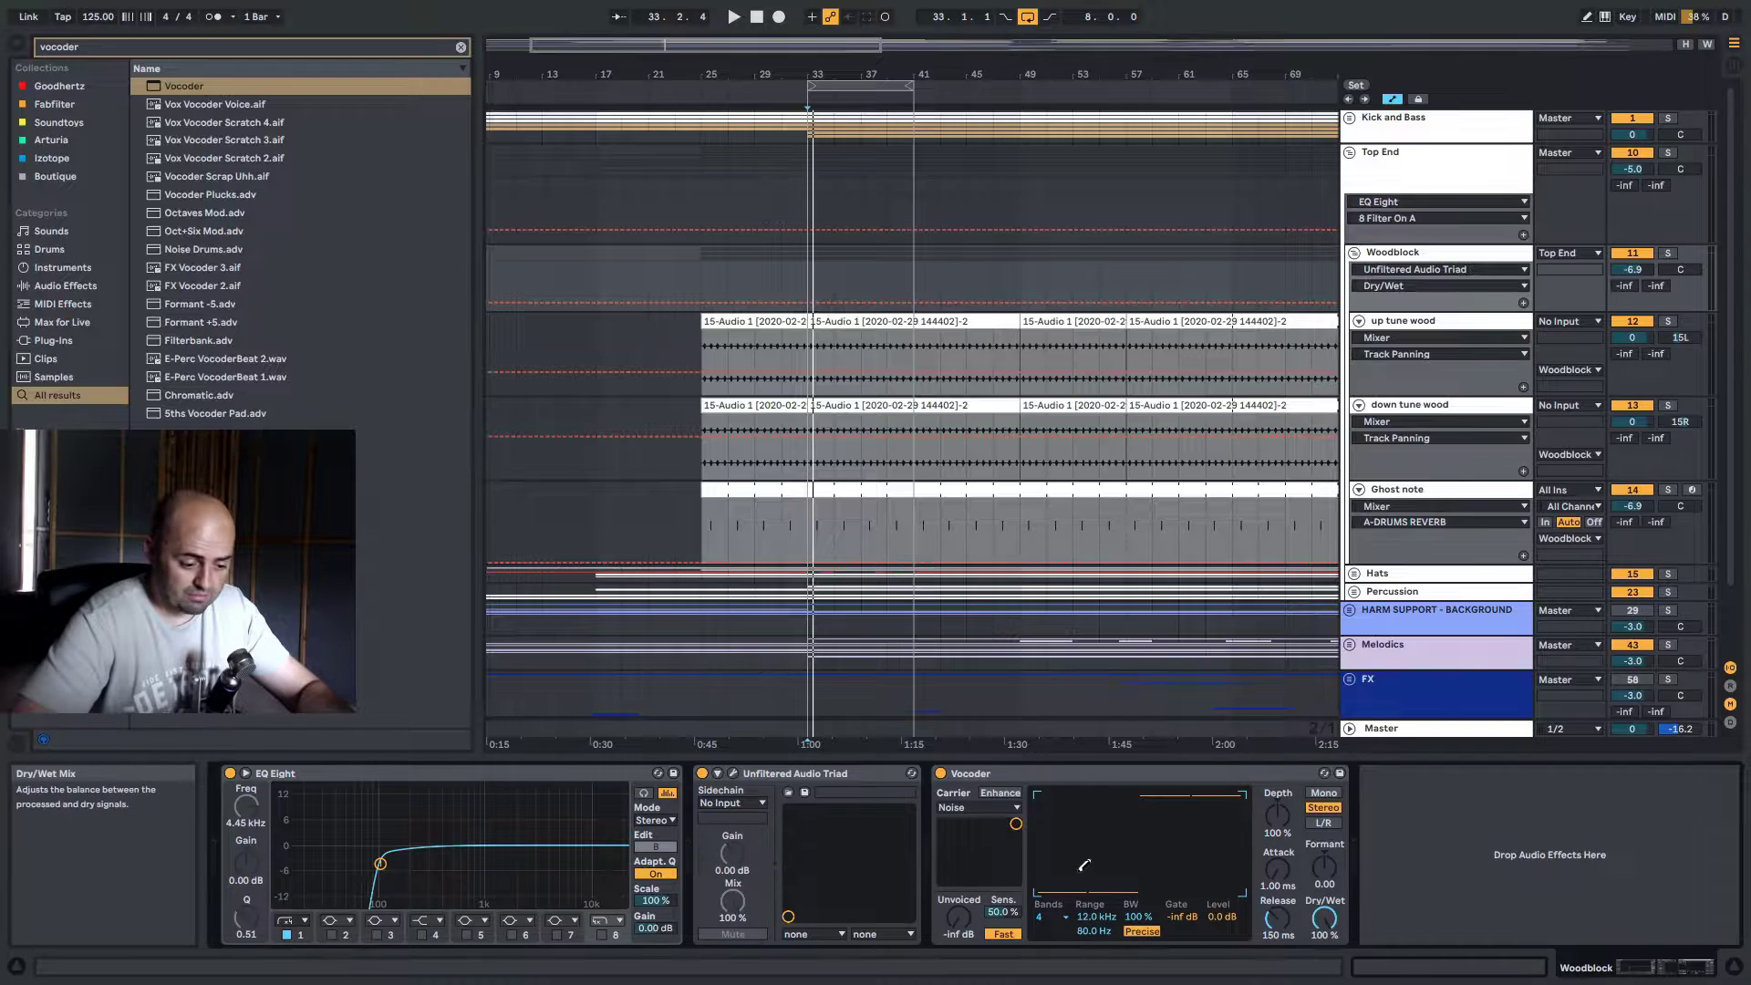
{"action": "mouse_move", "coordinate": [1324, 918]}
{"action": "left_mouse_down"}
{"action": "mouse_move", "coordinate": [1324, 966]}
{"action": "mouse_move", "coordinate": [1324, 913]}
{"action": "left_mouse_up"}
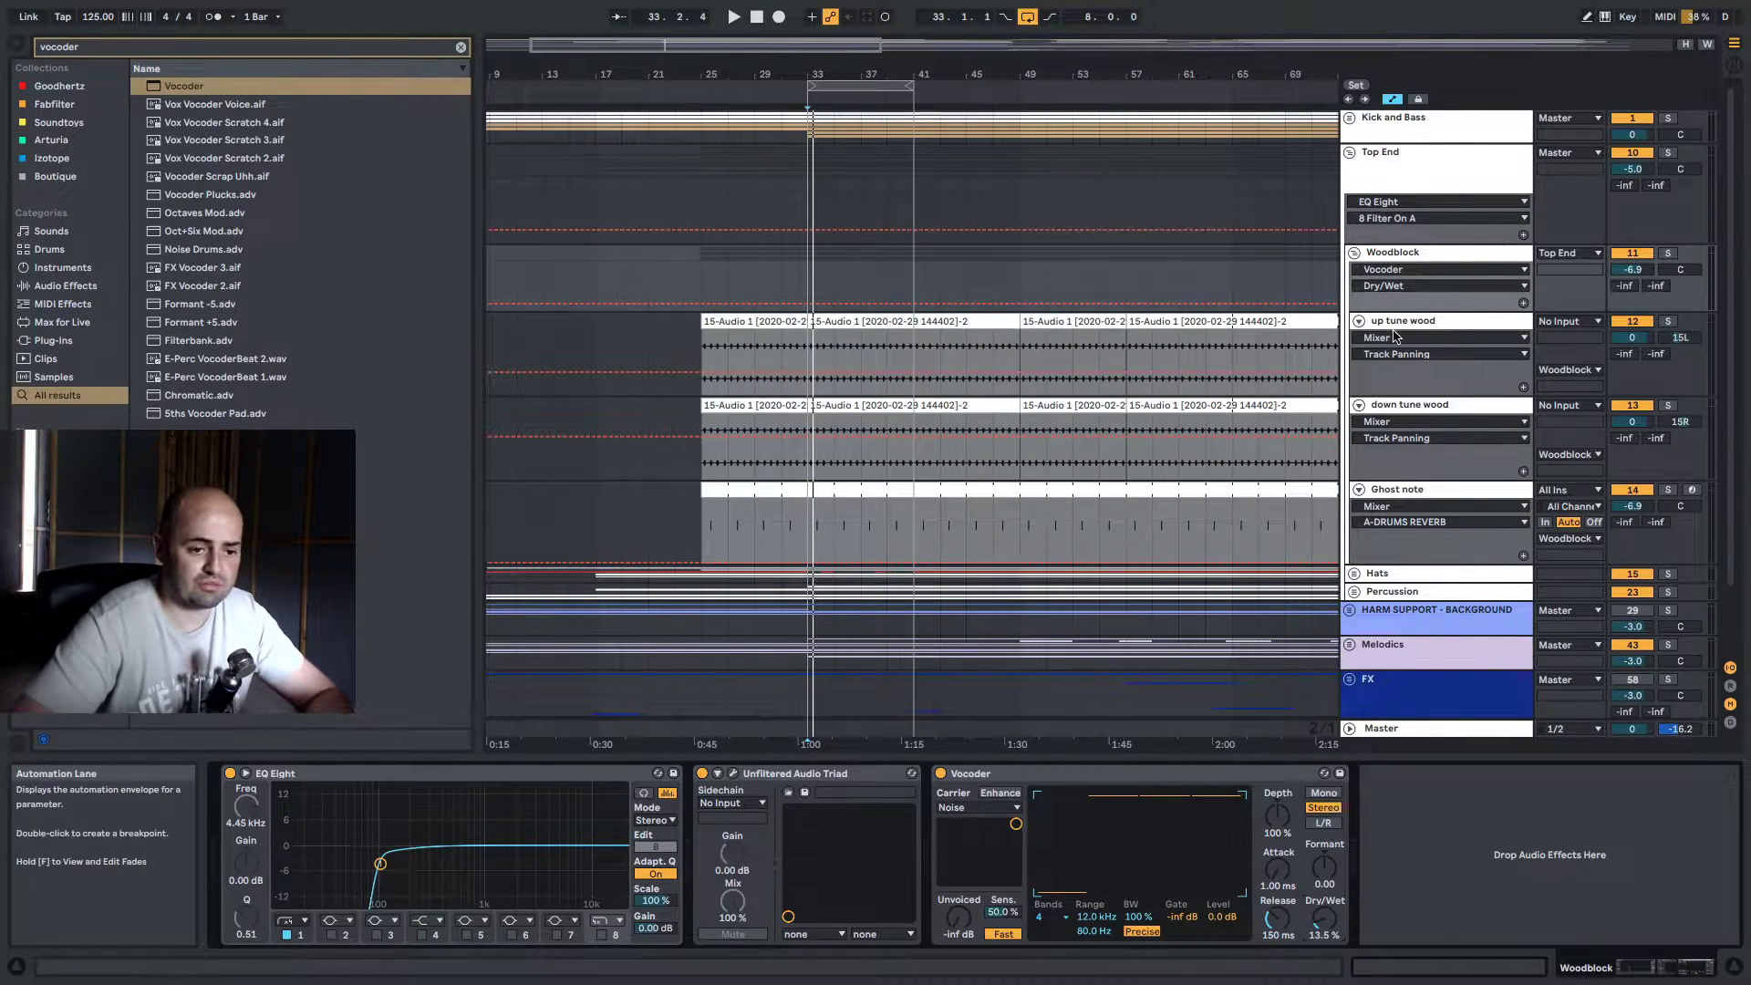
Solo the Top End group and play it with Vocoder's dry/wet at 16.0%, comparing the sound with the Vocoder bypassed
{"action": "left_click", "coordinate": [1668, 153]}
{"action": "key", "text": "space"}
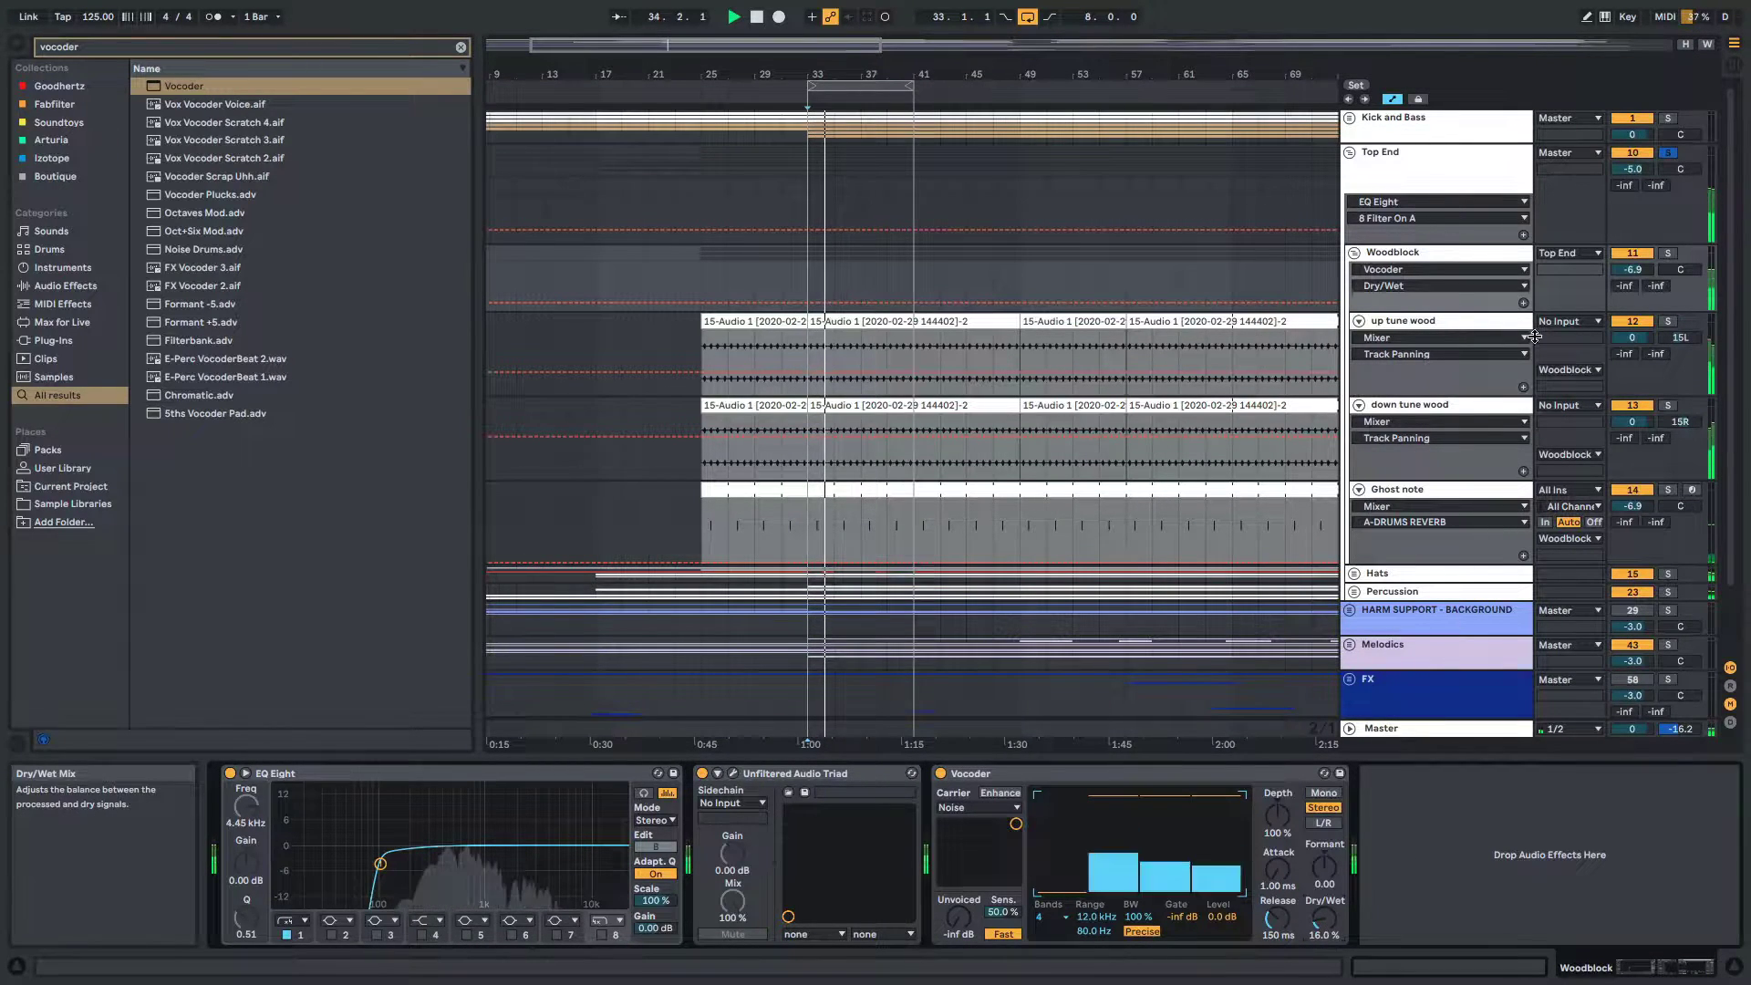
{"action": "left_click", "coordinate": [943, 773]}
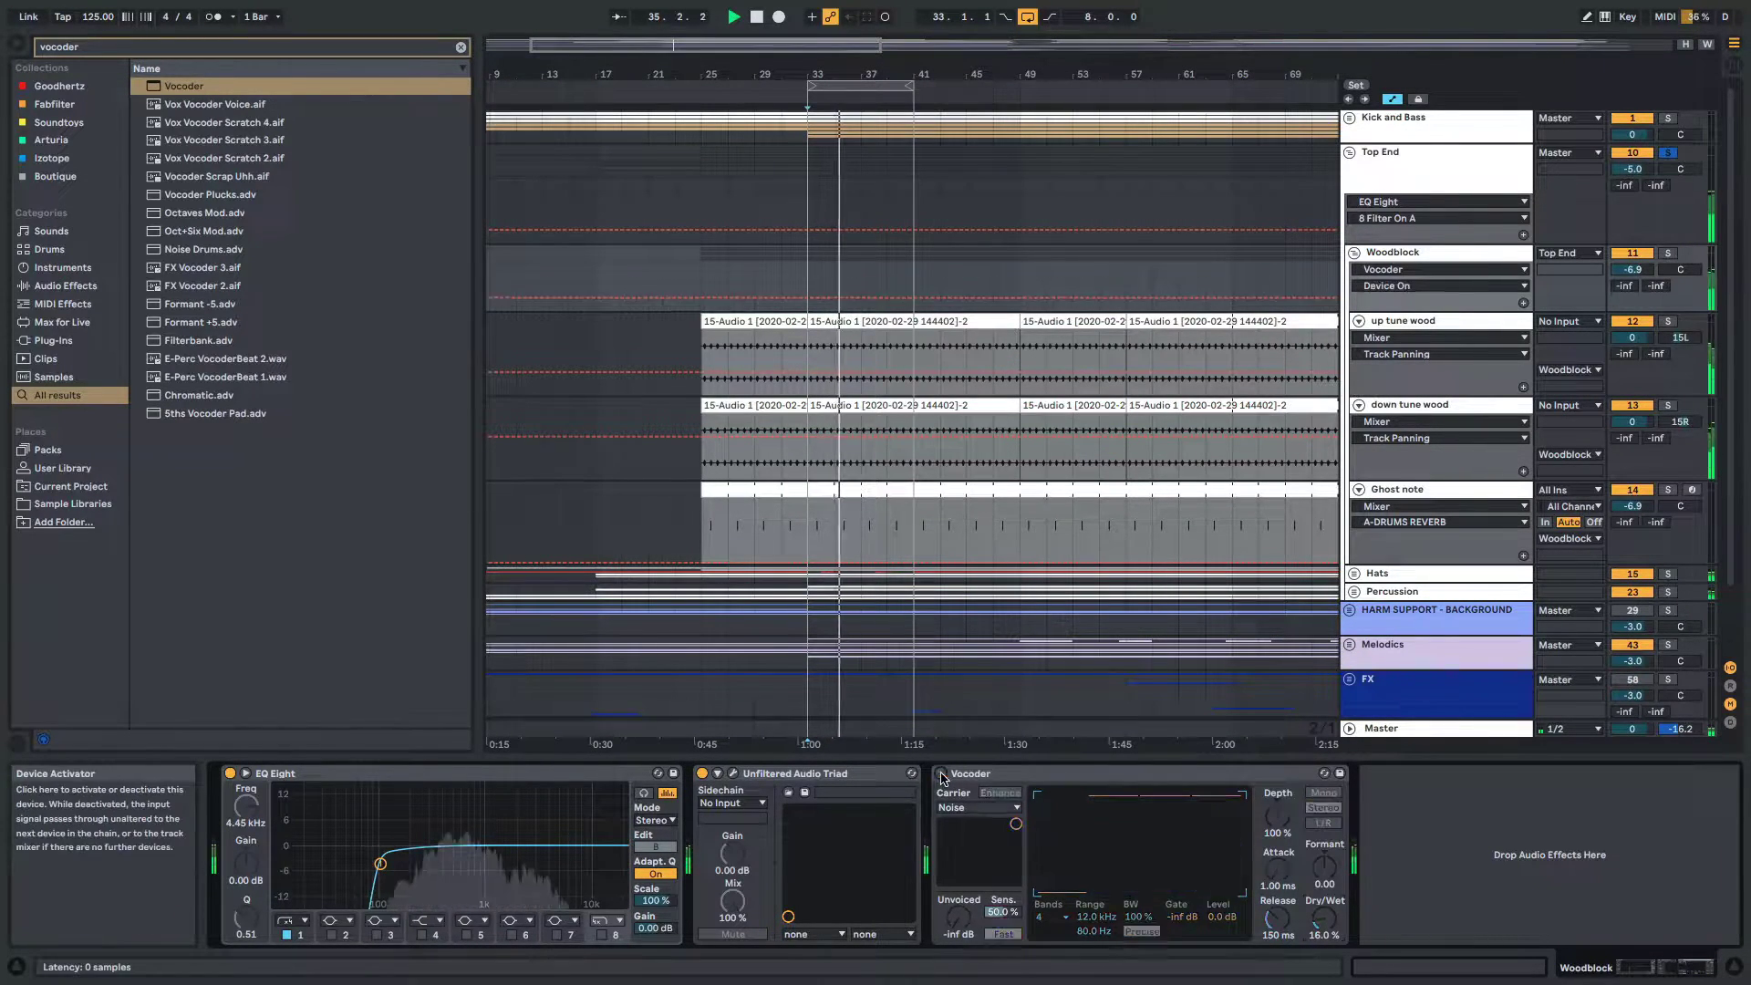
{"action": "left_click", "coordinate": [943, 773]}
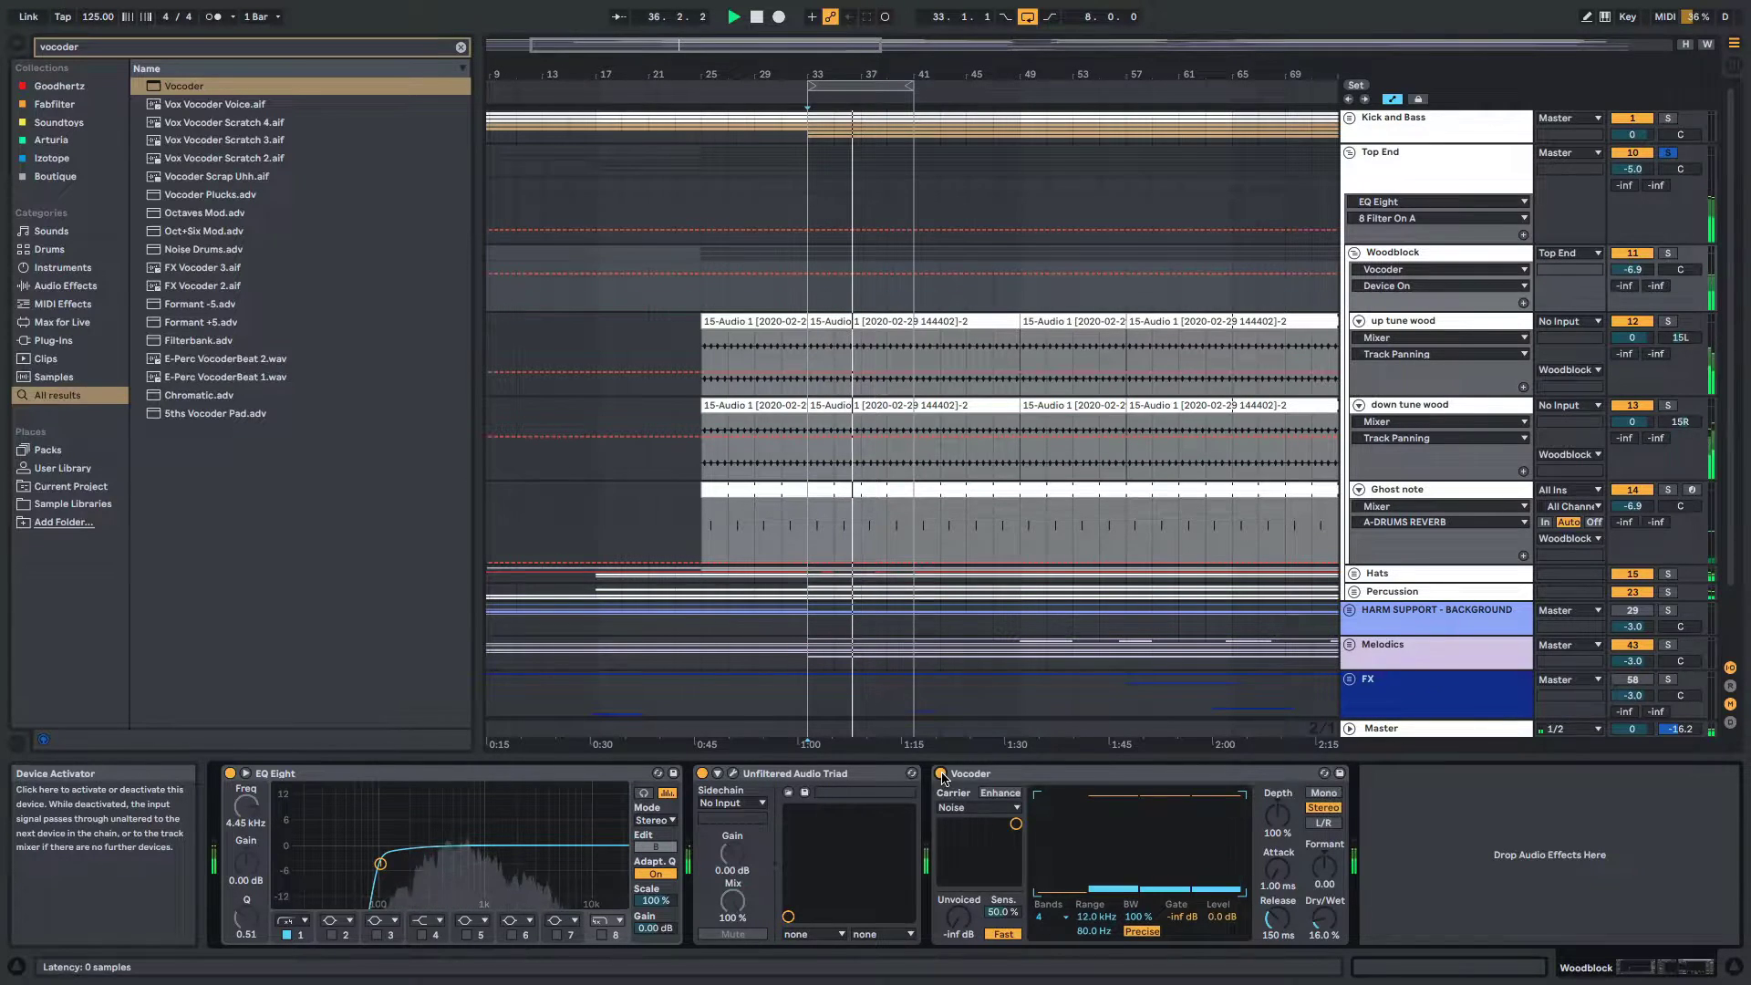
Raise Triad's mix to 32.7% and lower the Woodblock track volume to -9.6 dB
{"action": "left_click", "coordinate": [733, 774]}
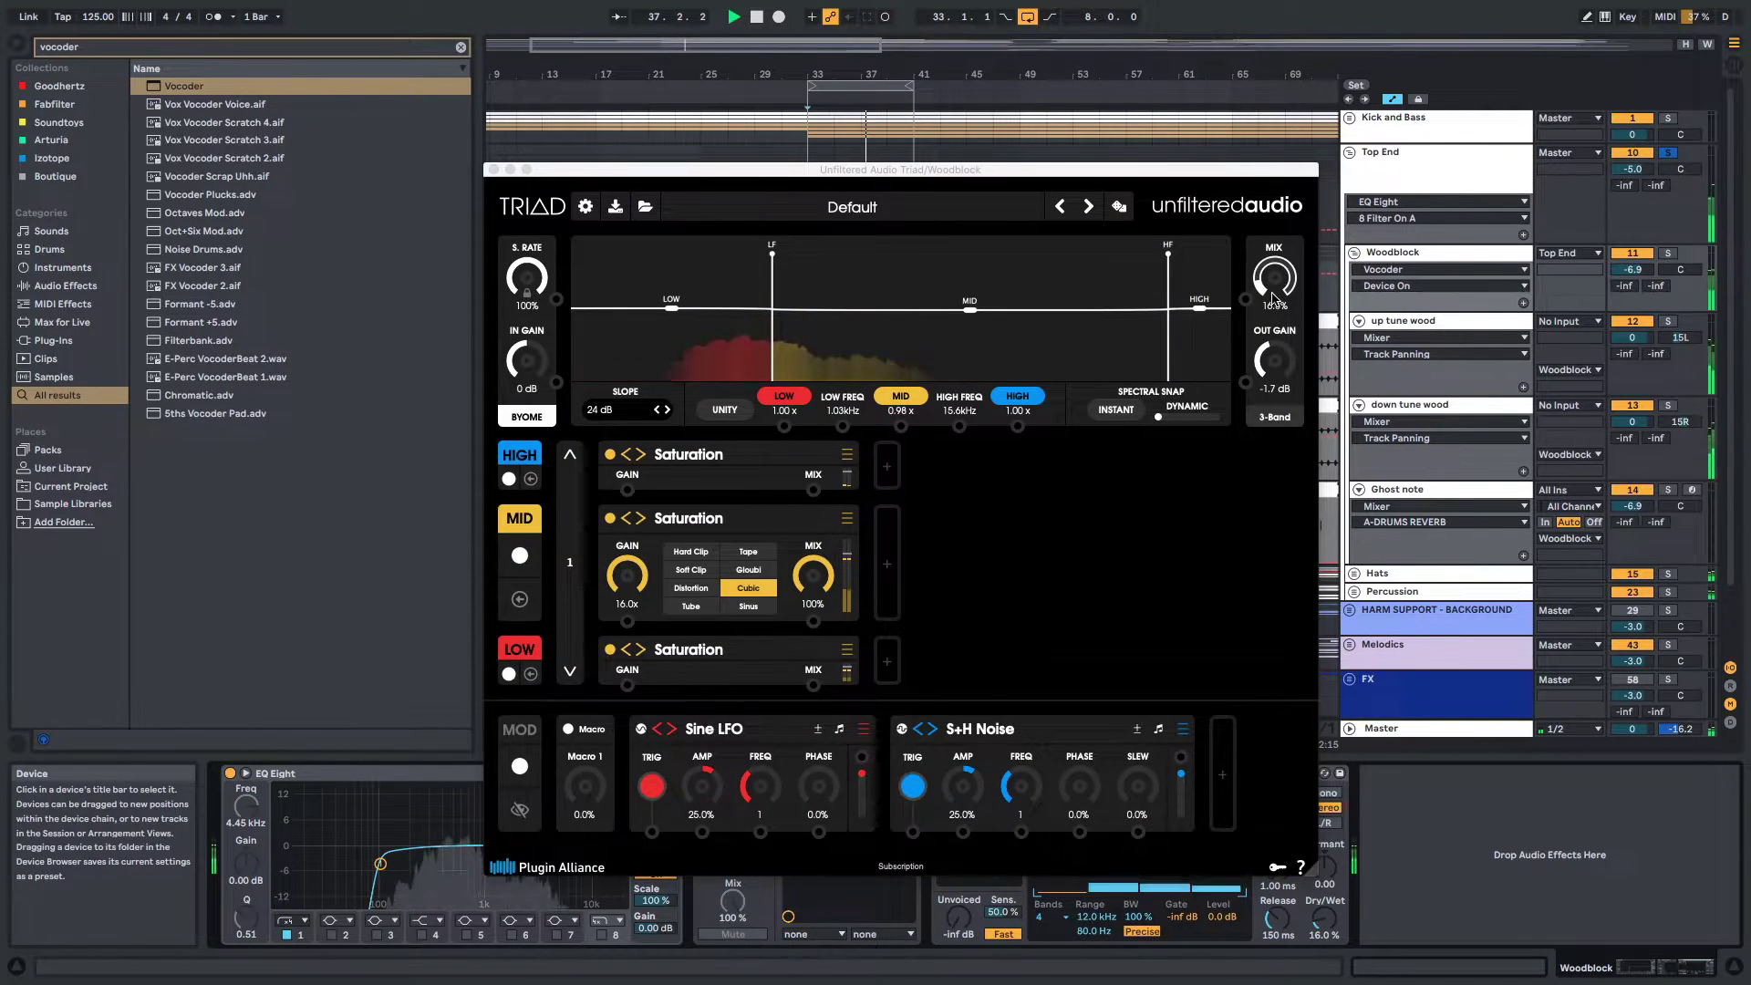
{"action": "left_click_drag", "start_coordinate": [1275, 290], "coordinate": [1279, 280]}
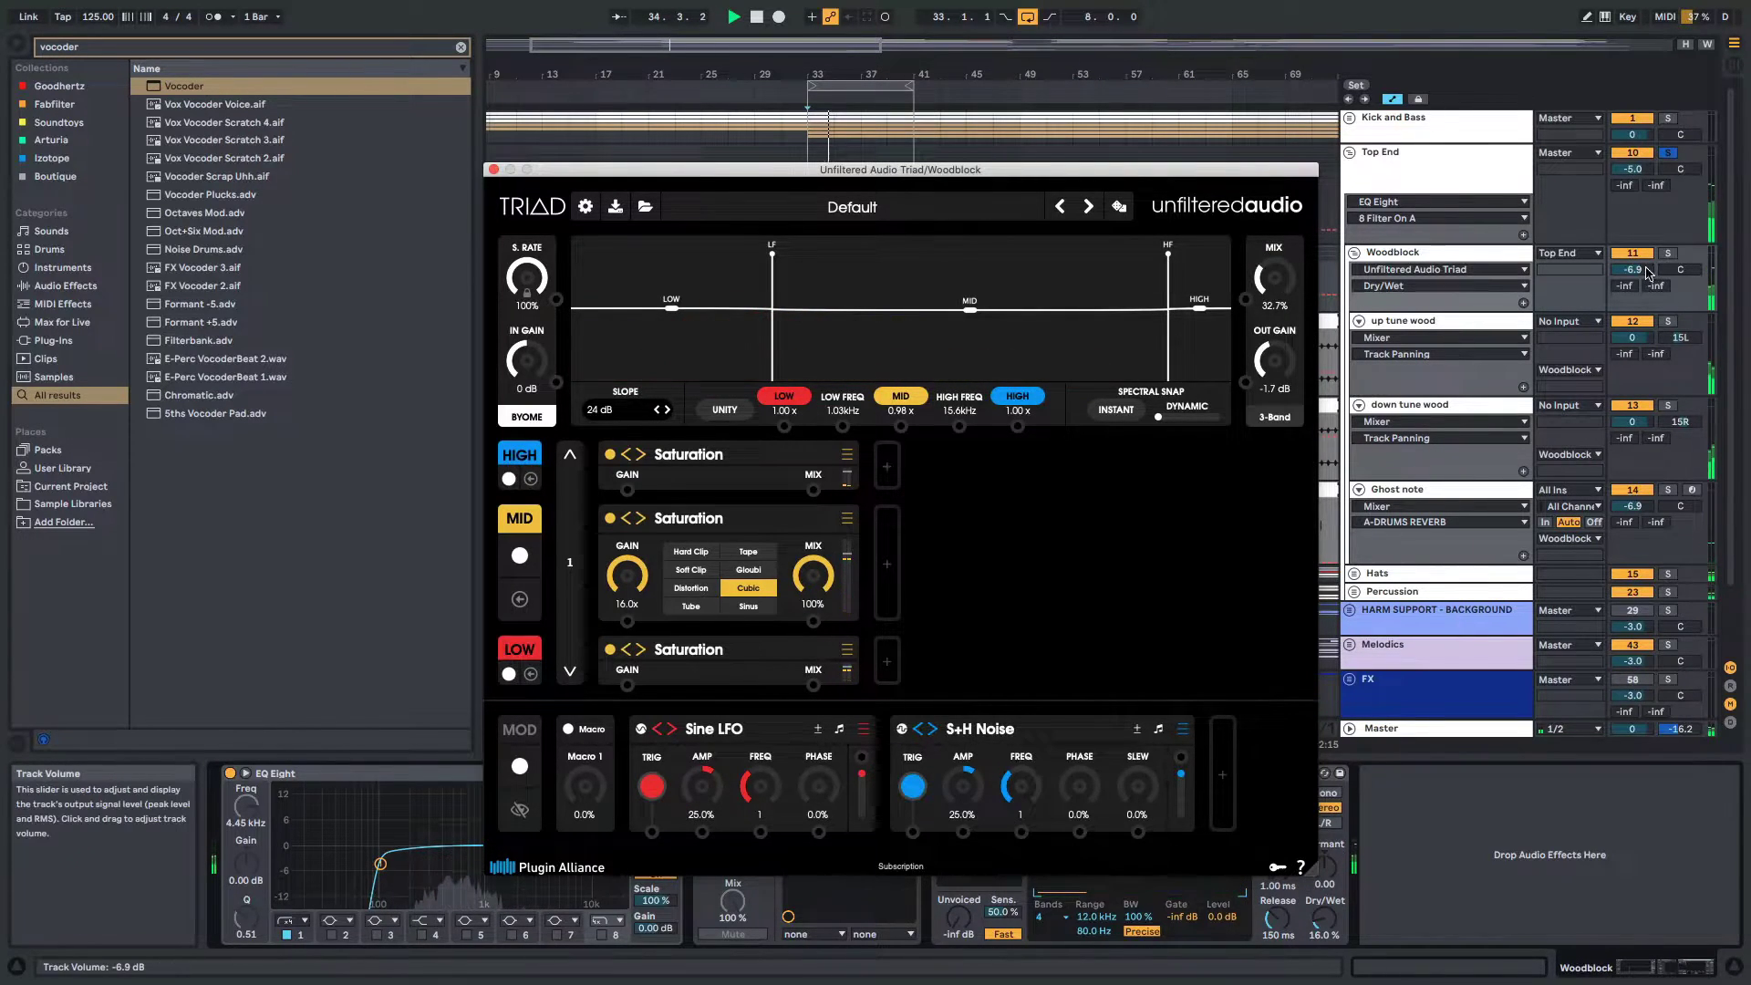
{"action": "left_click_drag", "start_coordinate": [1631, 269], "coordinate": [1631, 293]}
Move the Triad window clear of the Vocoder, set the Vocoder's dry/wet to 23.0% and unsolo the Top End group
{"action": "left_click_drag", "start_coordinate": [647, 170], "coordinate": [406, 139]}
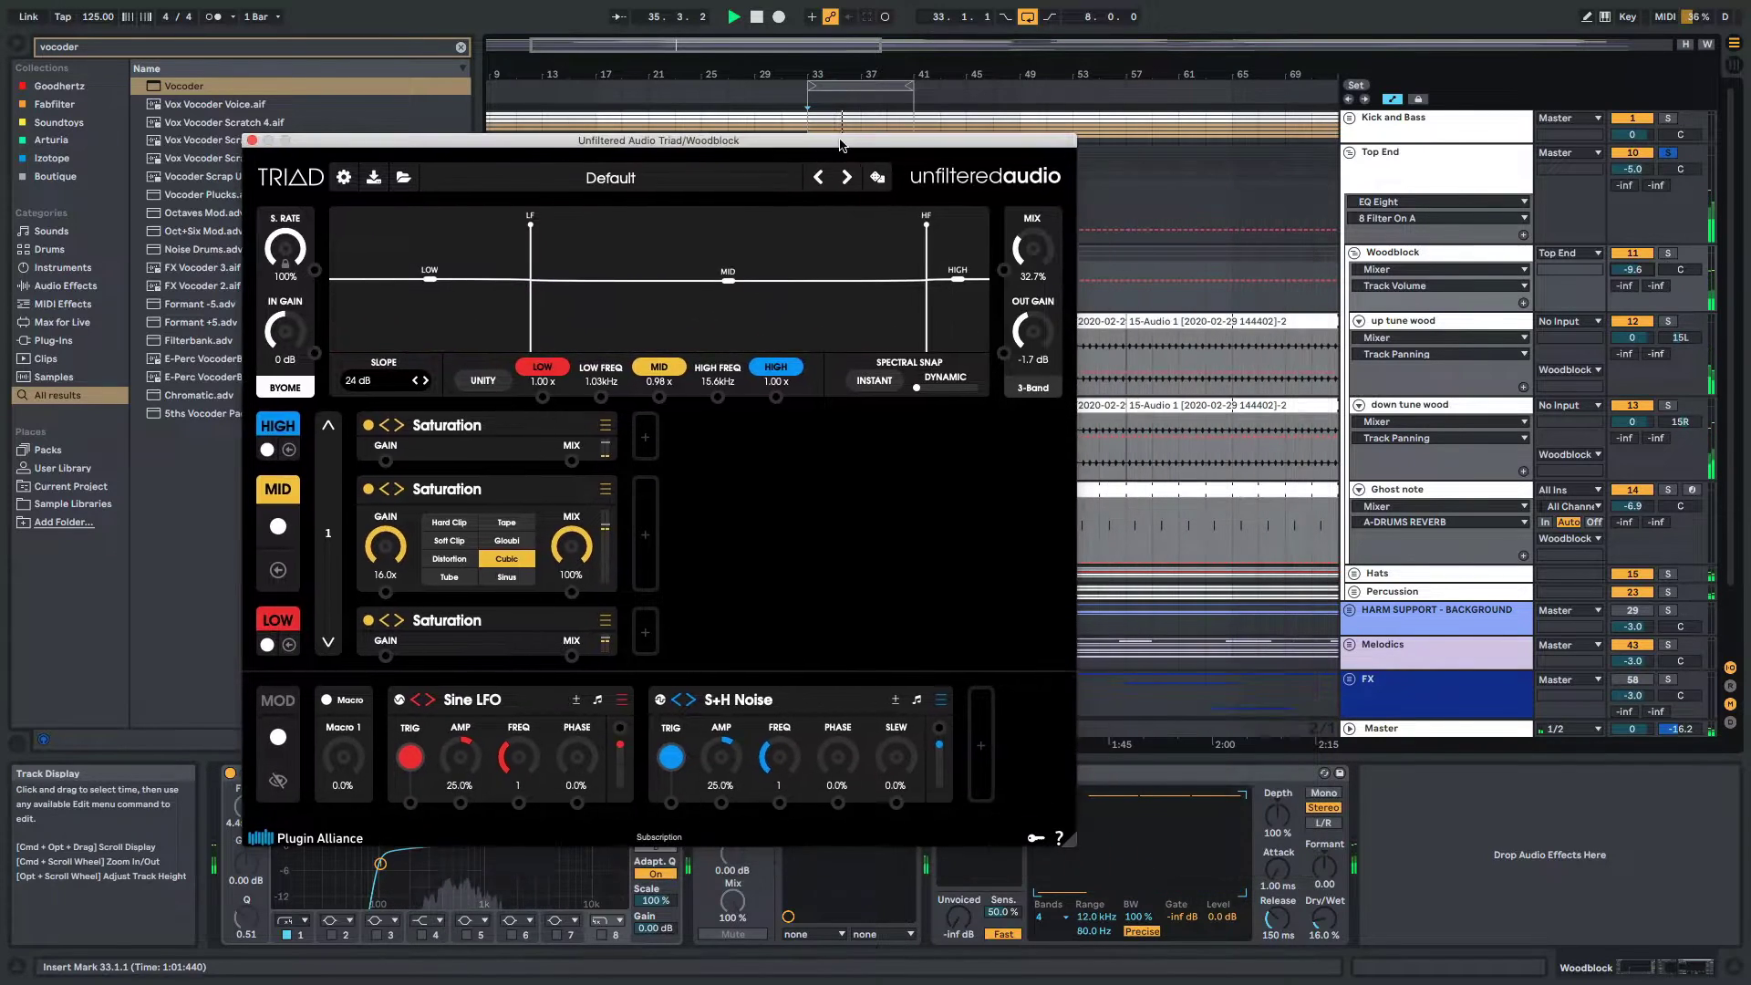
{"action": "left_click_drag", "start_coordinate": [1333, 927], "coordinate": [1333, 916]}
{"action": "left_click", "coordinate": [1670, 153]}
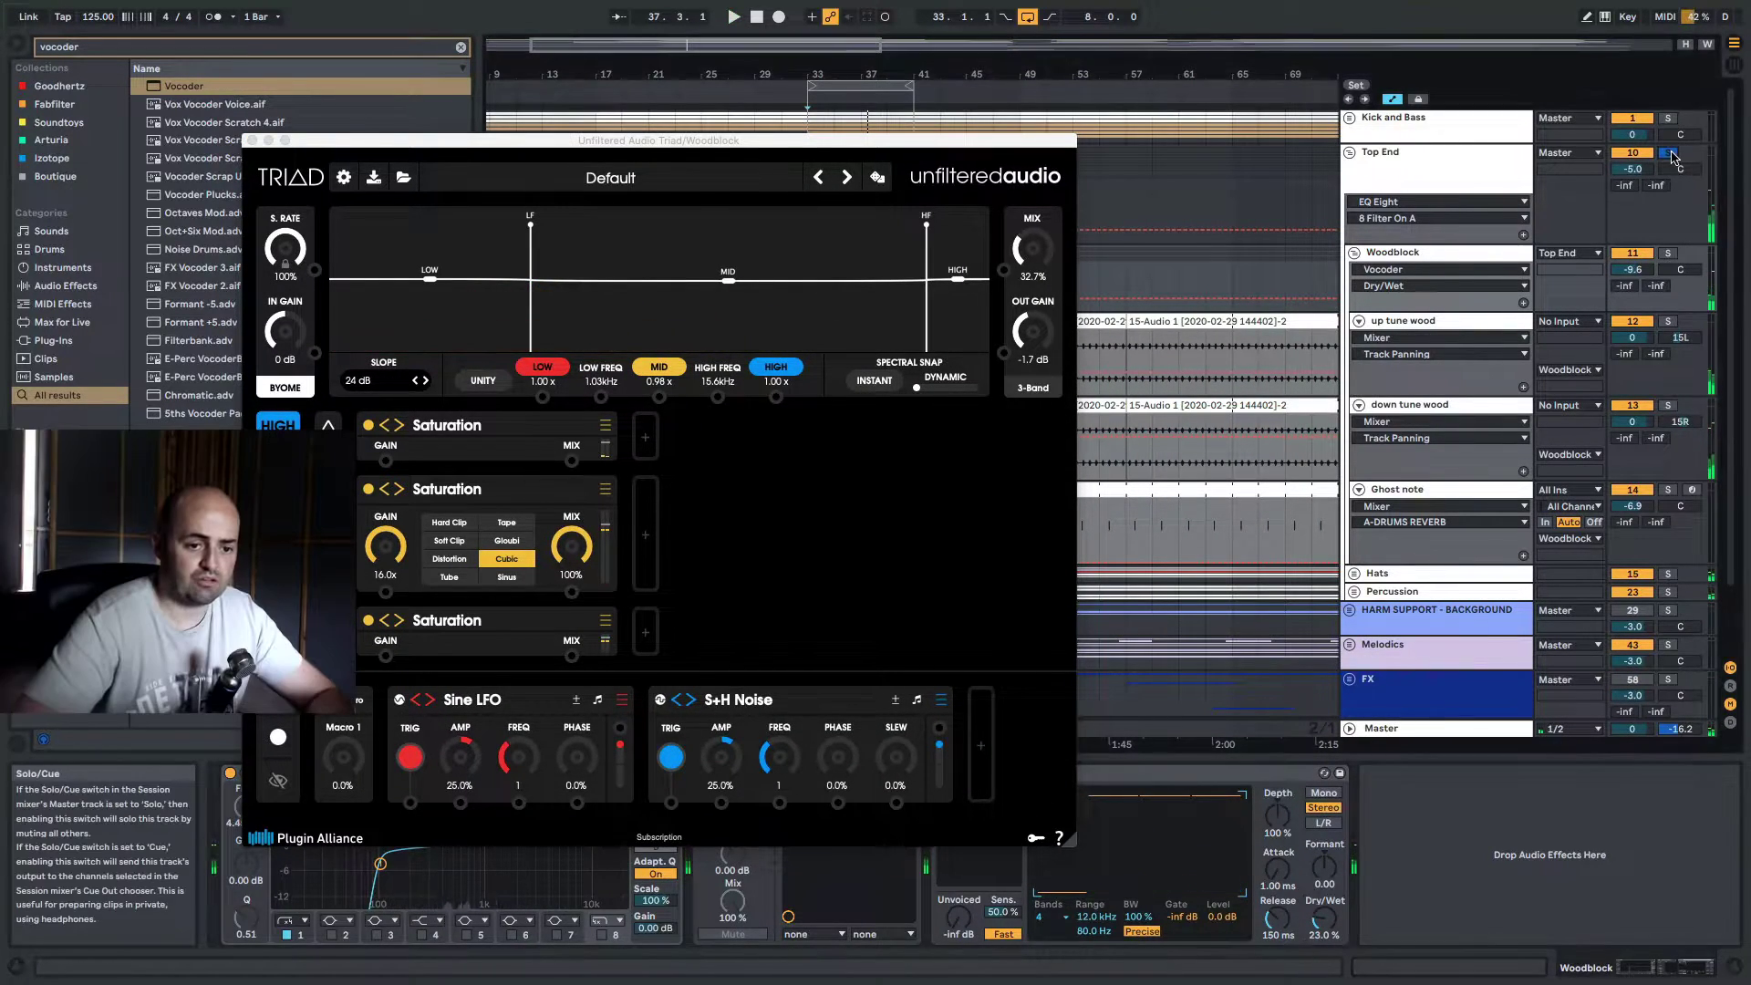
Fold the Top End group, close the Triad window and play the full mix
{"action": "left_click", "coordinate": [1348, 155]}
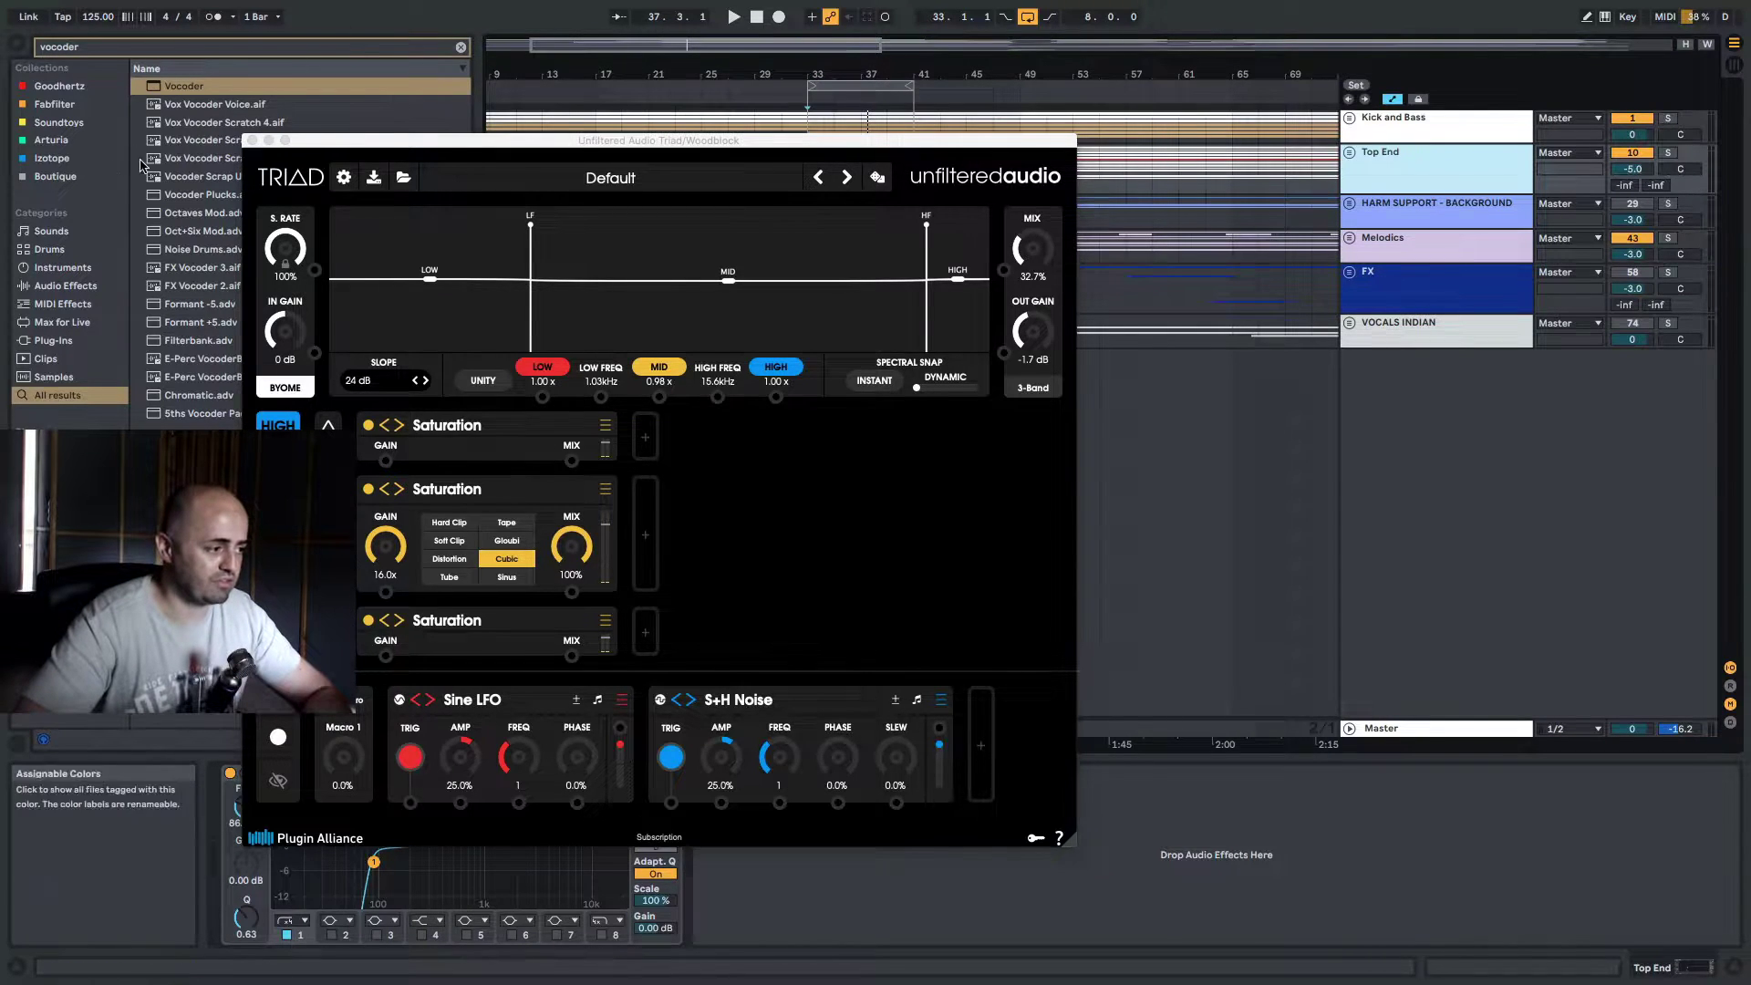
{"action": "left_click", "coordinate": [254, 140]}
{"action": "key", "text": "space"}
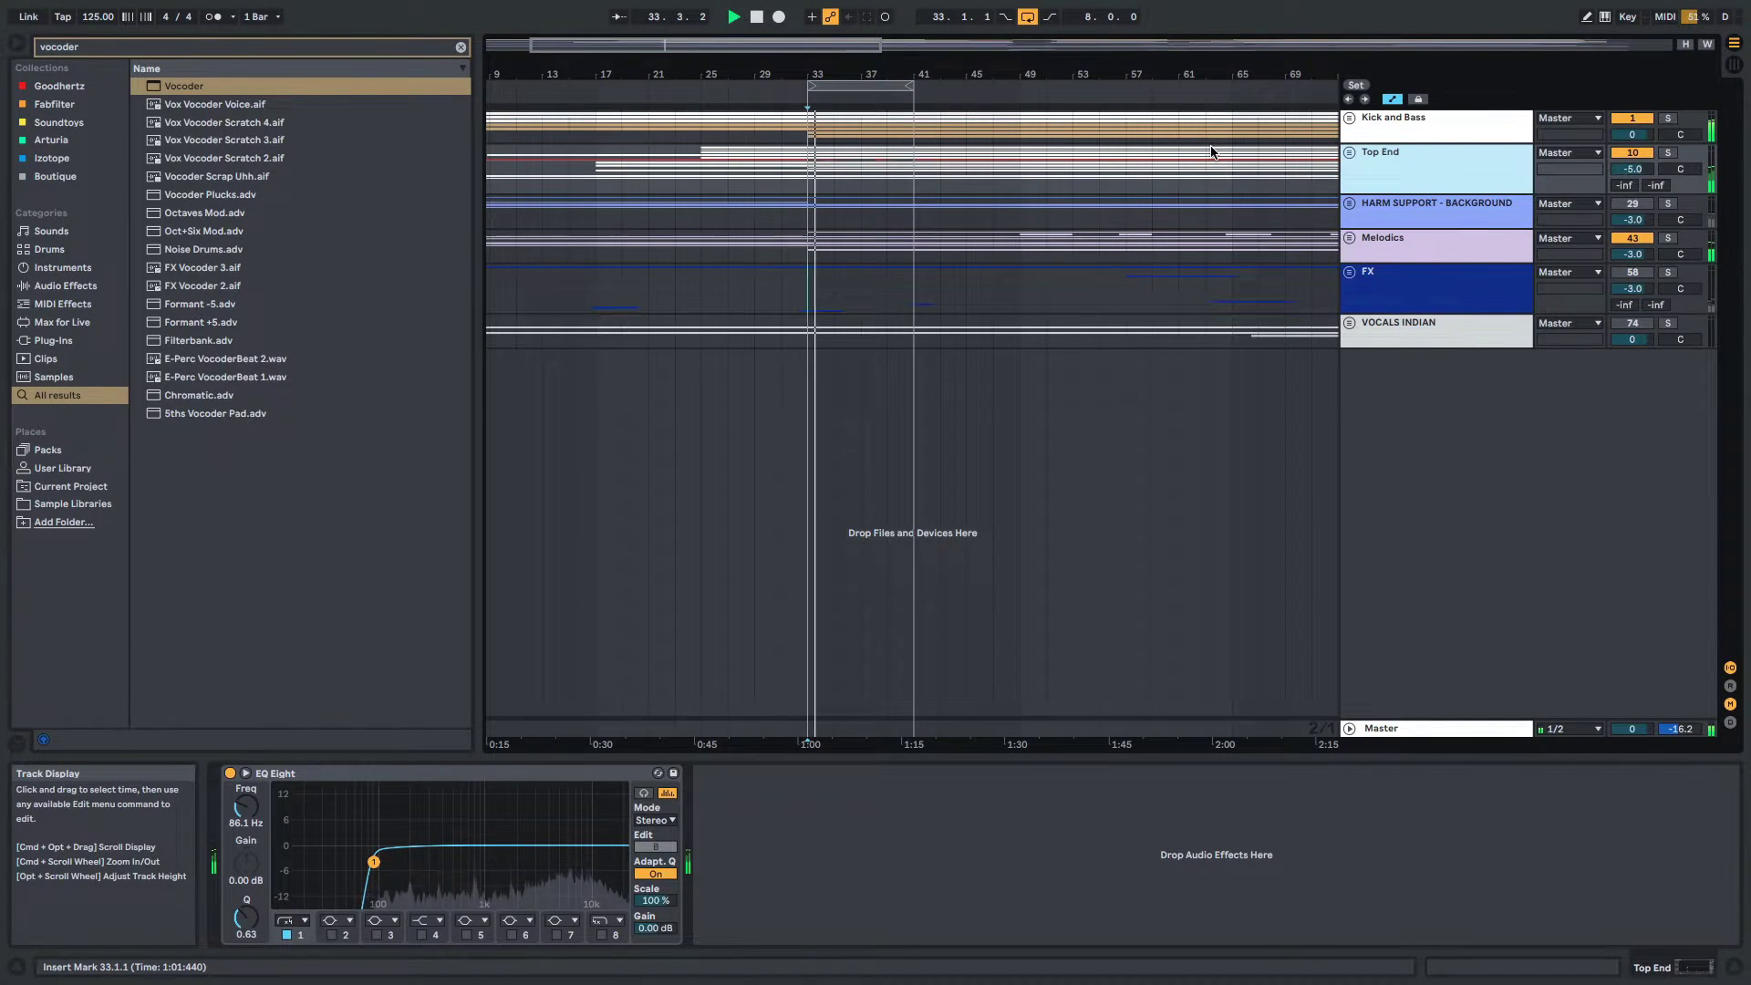
Unfold the Top End group during playback and lower the Woodblock track volume to -12.4 dB
{"action": "left_click", "coordinate": [1351, 153]}
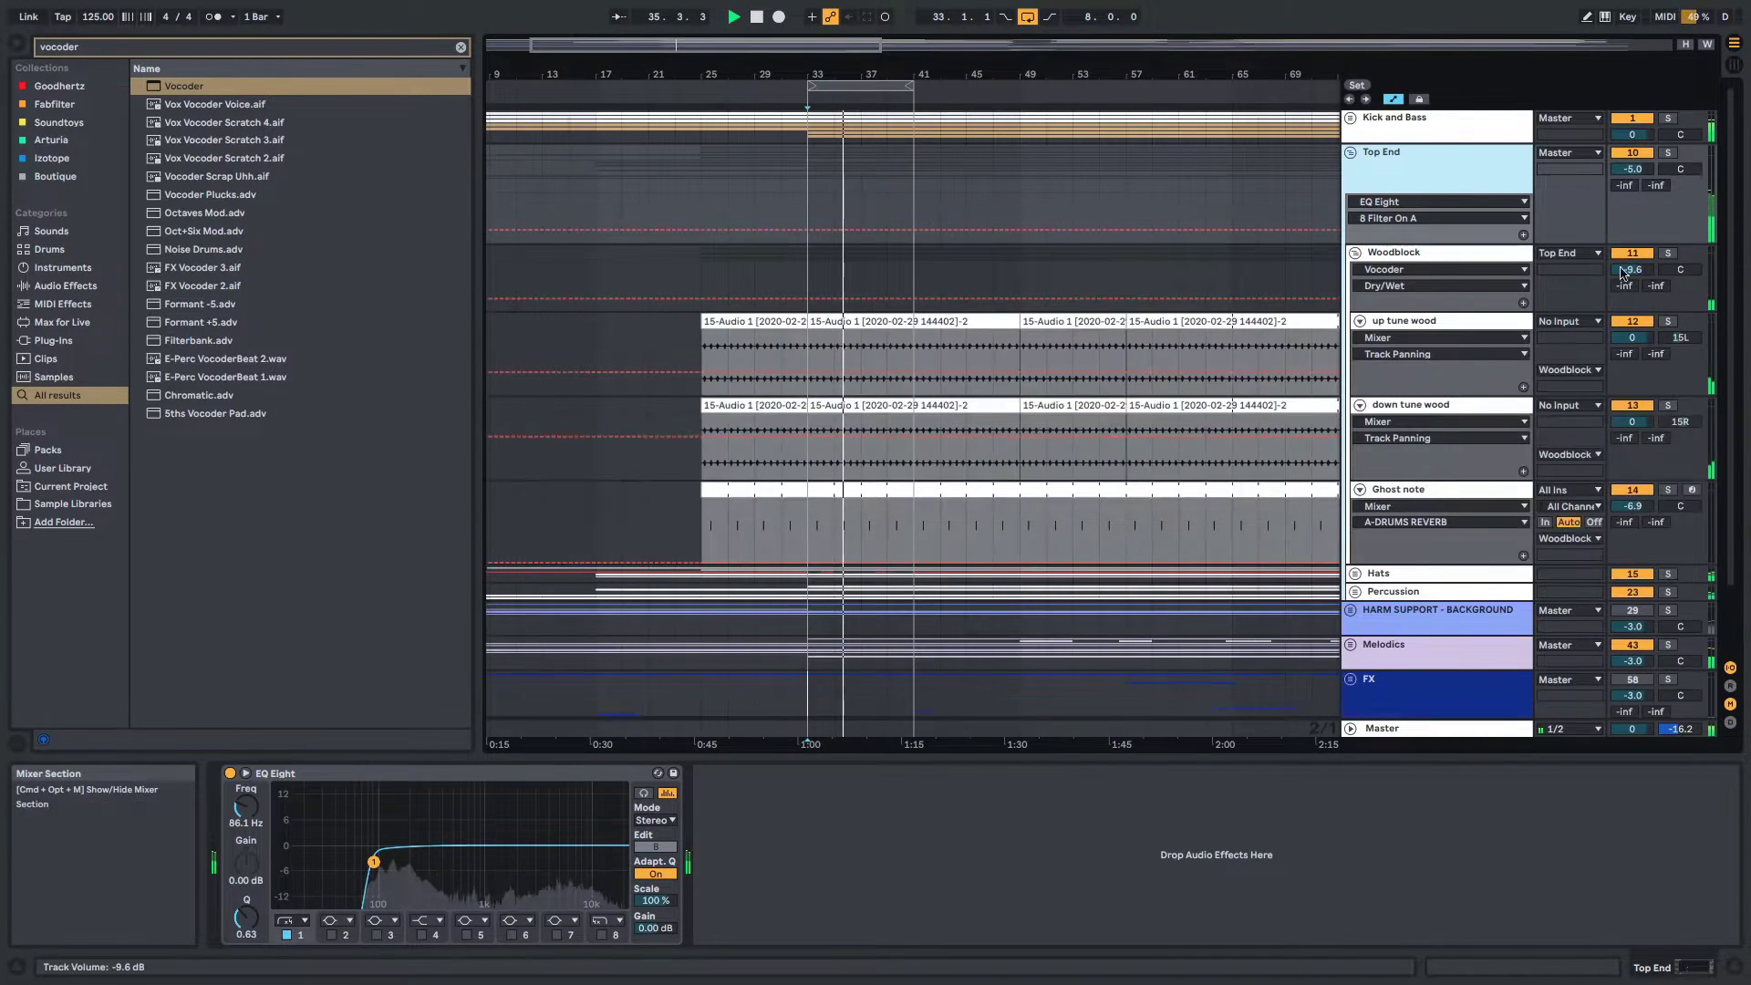
{"action": "left_click_drag", "start_coordinate": [1636, 273], "coordinate": [1636, 286]}
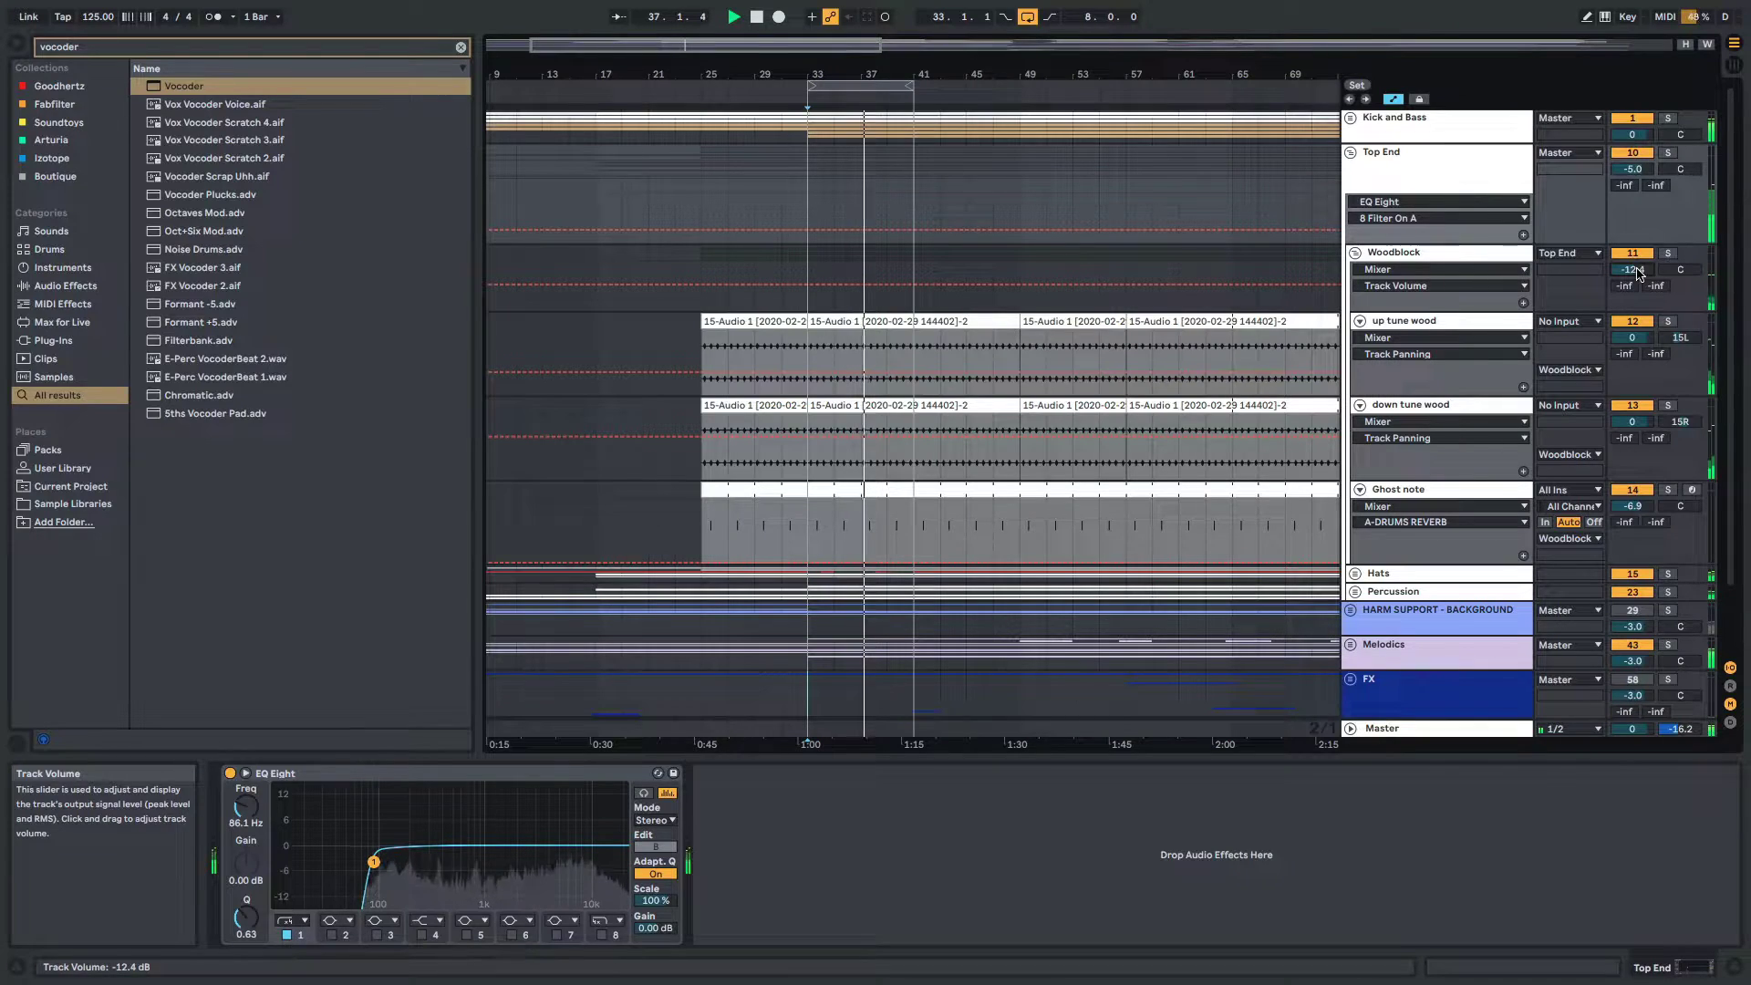
{"action": "left_click", "coordinate": [1355, 253]}
{"action": "left_click", "coordinate": [1355, 253]}
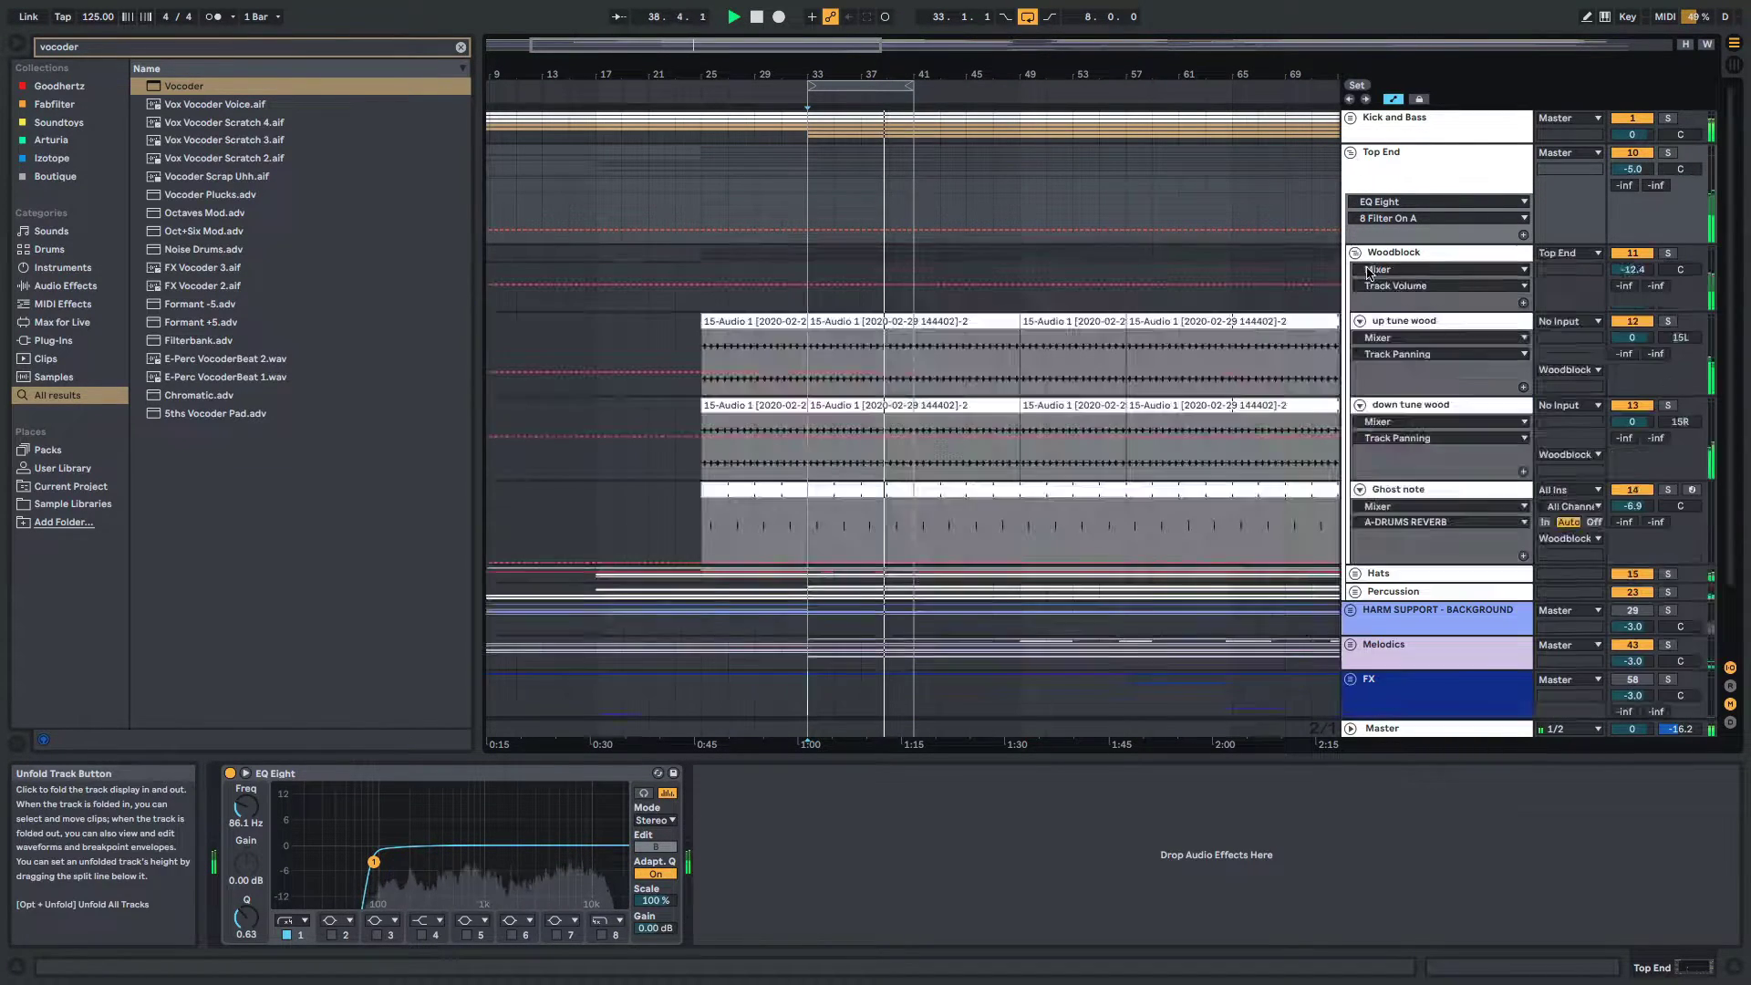
Select the Woodblock track, reopen its Triad plug-in and set the mix to 20.0%
{"action": "left_click", "coordinate": [1395, 257]}
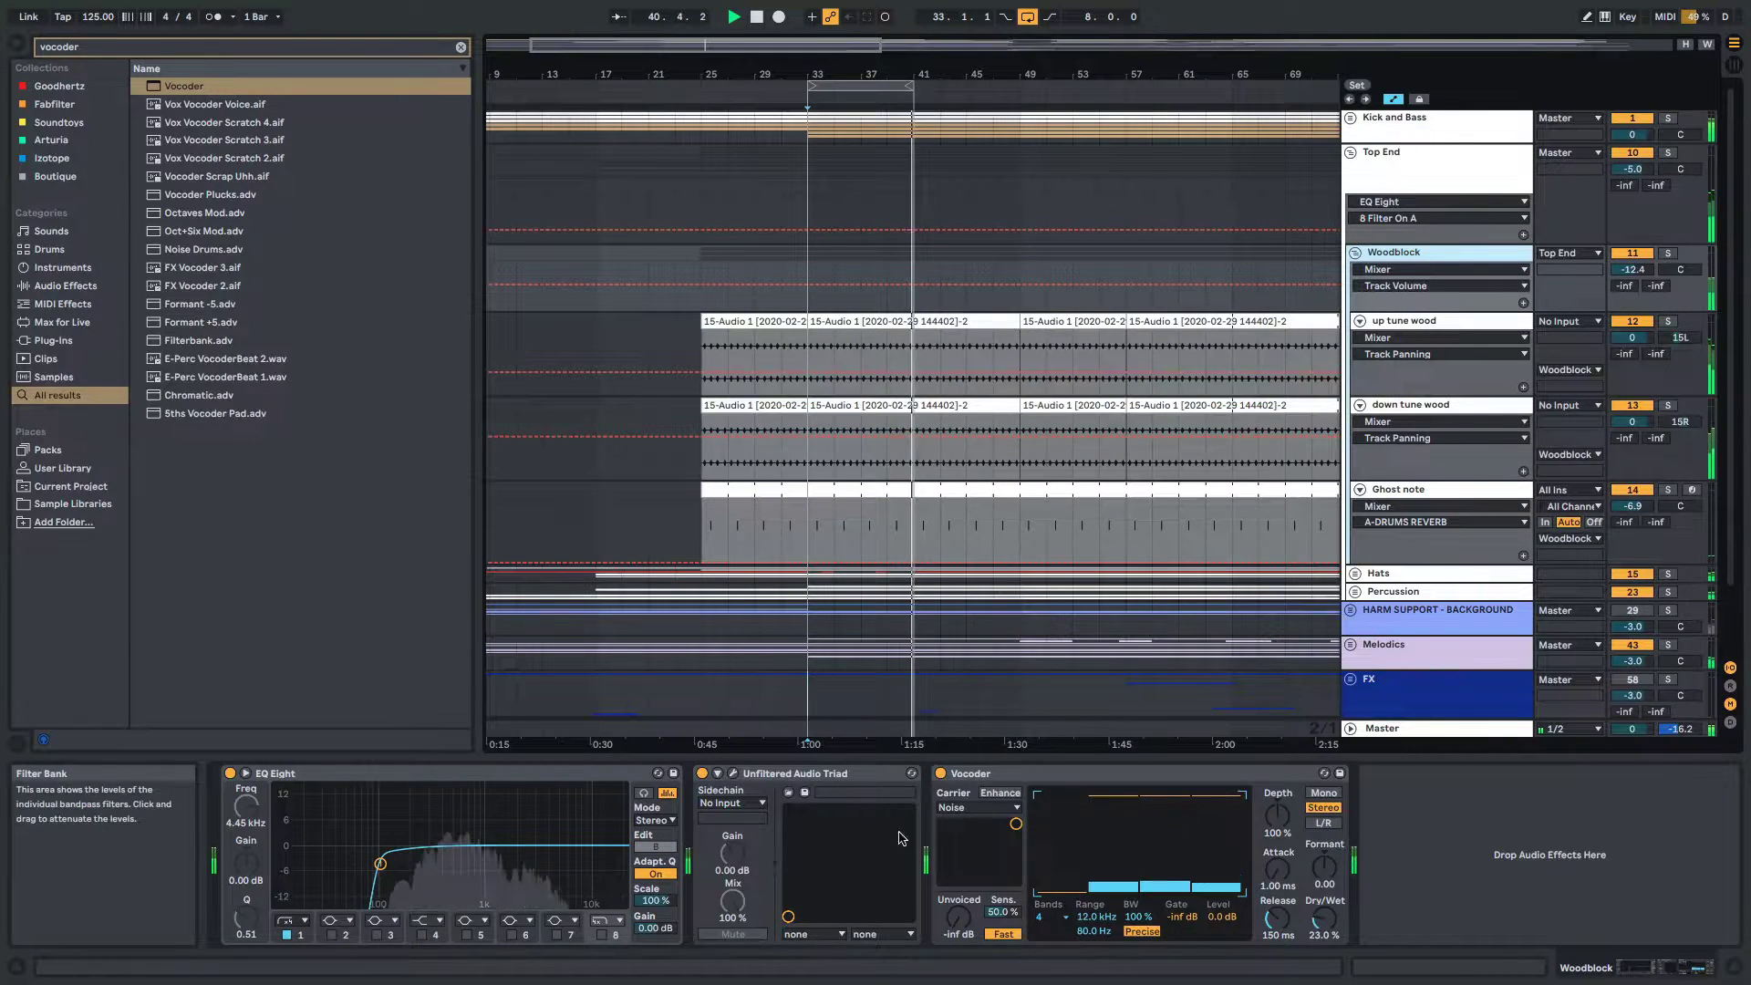
{"action": "left_click", "coordinate": [732, 773]}
{"action": "left_click", "coordinate": [1037, 263]}
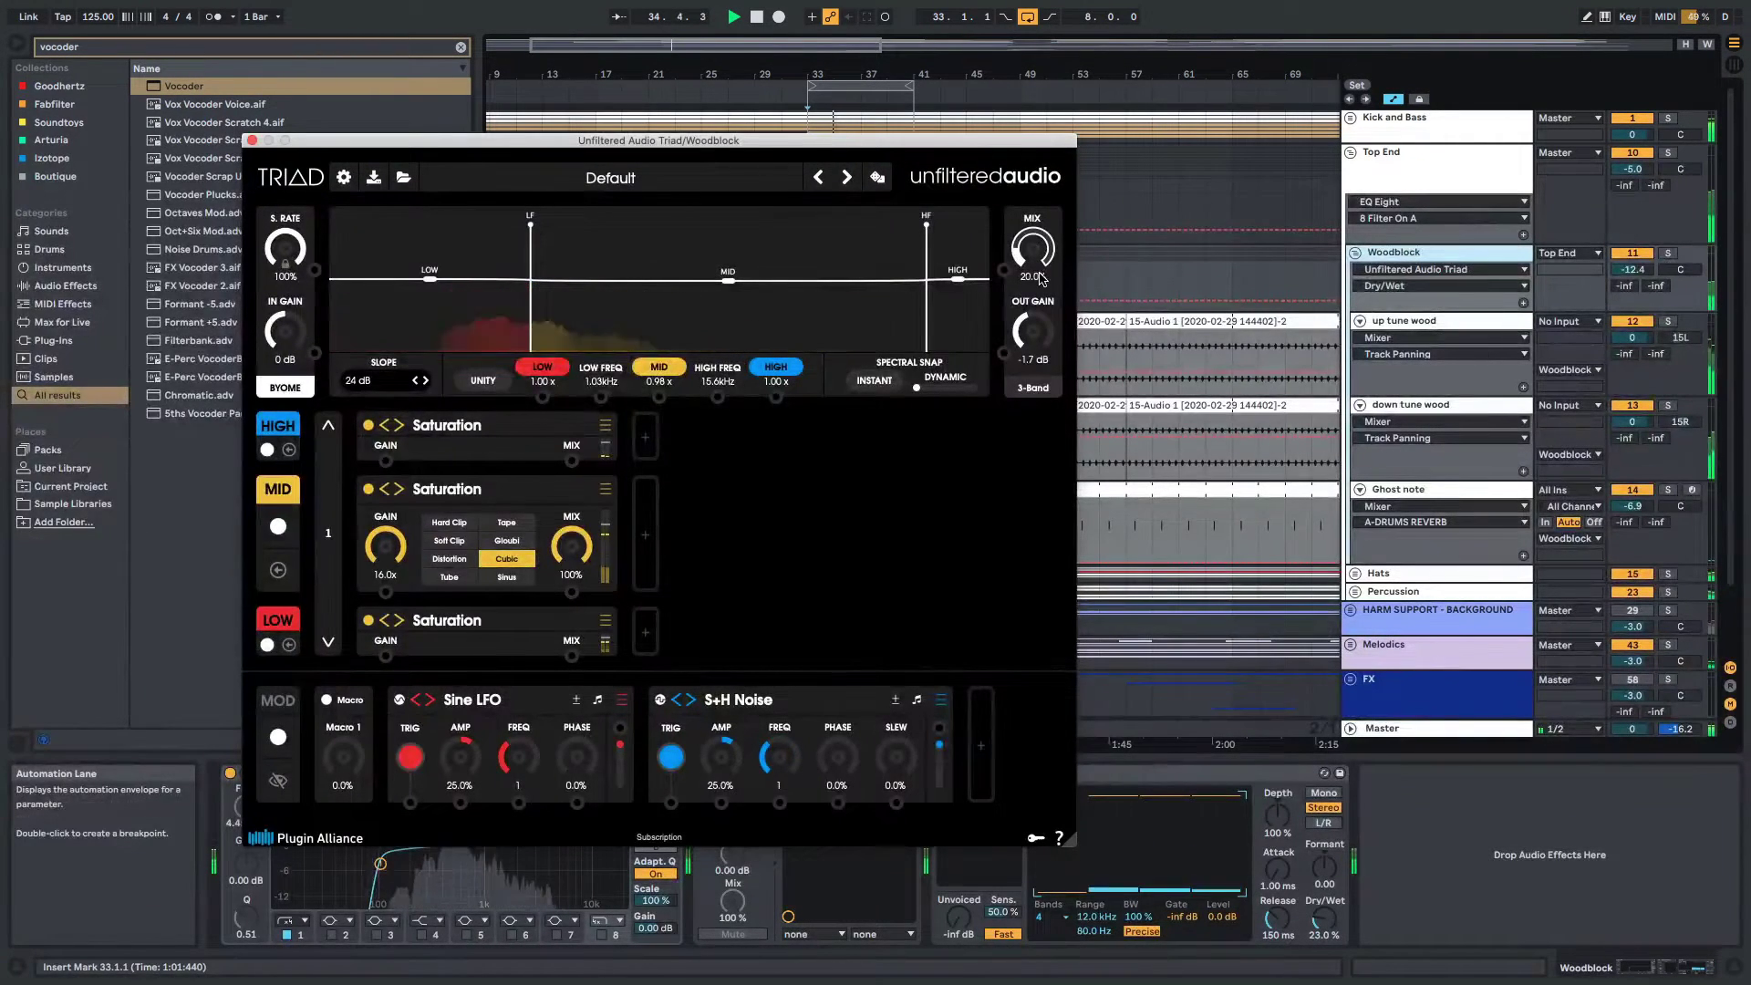
{"action": "left_click_drag", "start_coordinate": [1040, 264], "coordinate": [940, 270]}
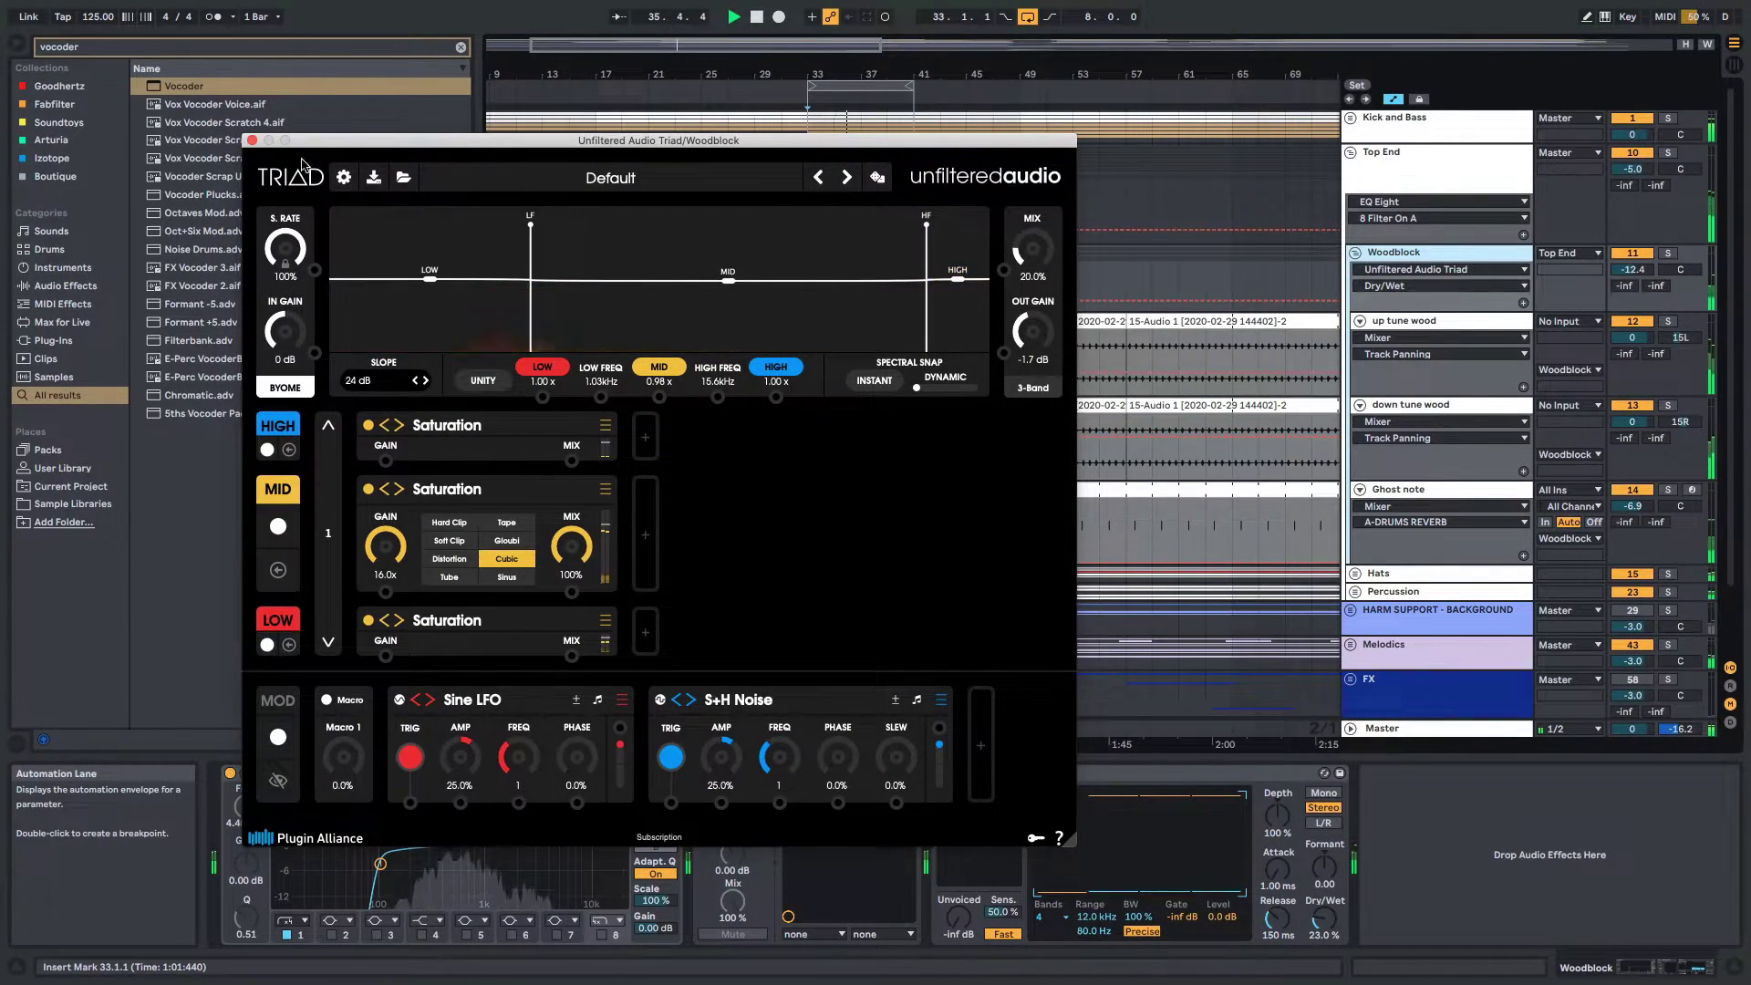
Close the Triad window, stop playback and fold the Top End group
{"action": "left_click", "coordinate": [252, 141]}
{"action": "key", "text": "space"}
{"action": "left_click", "coordinate": [1350, 153]}
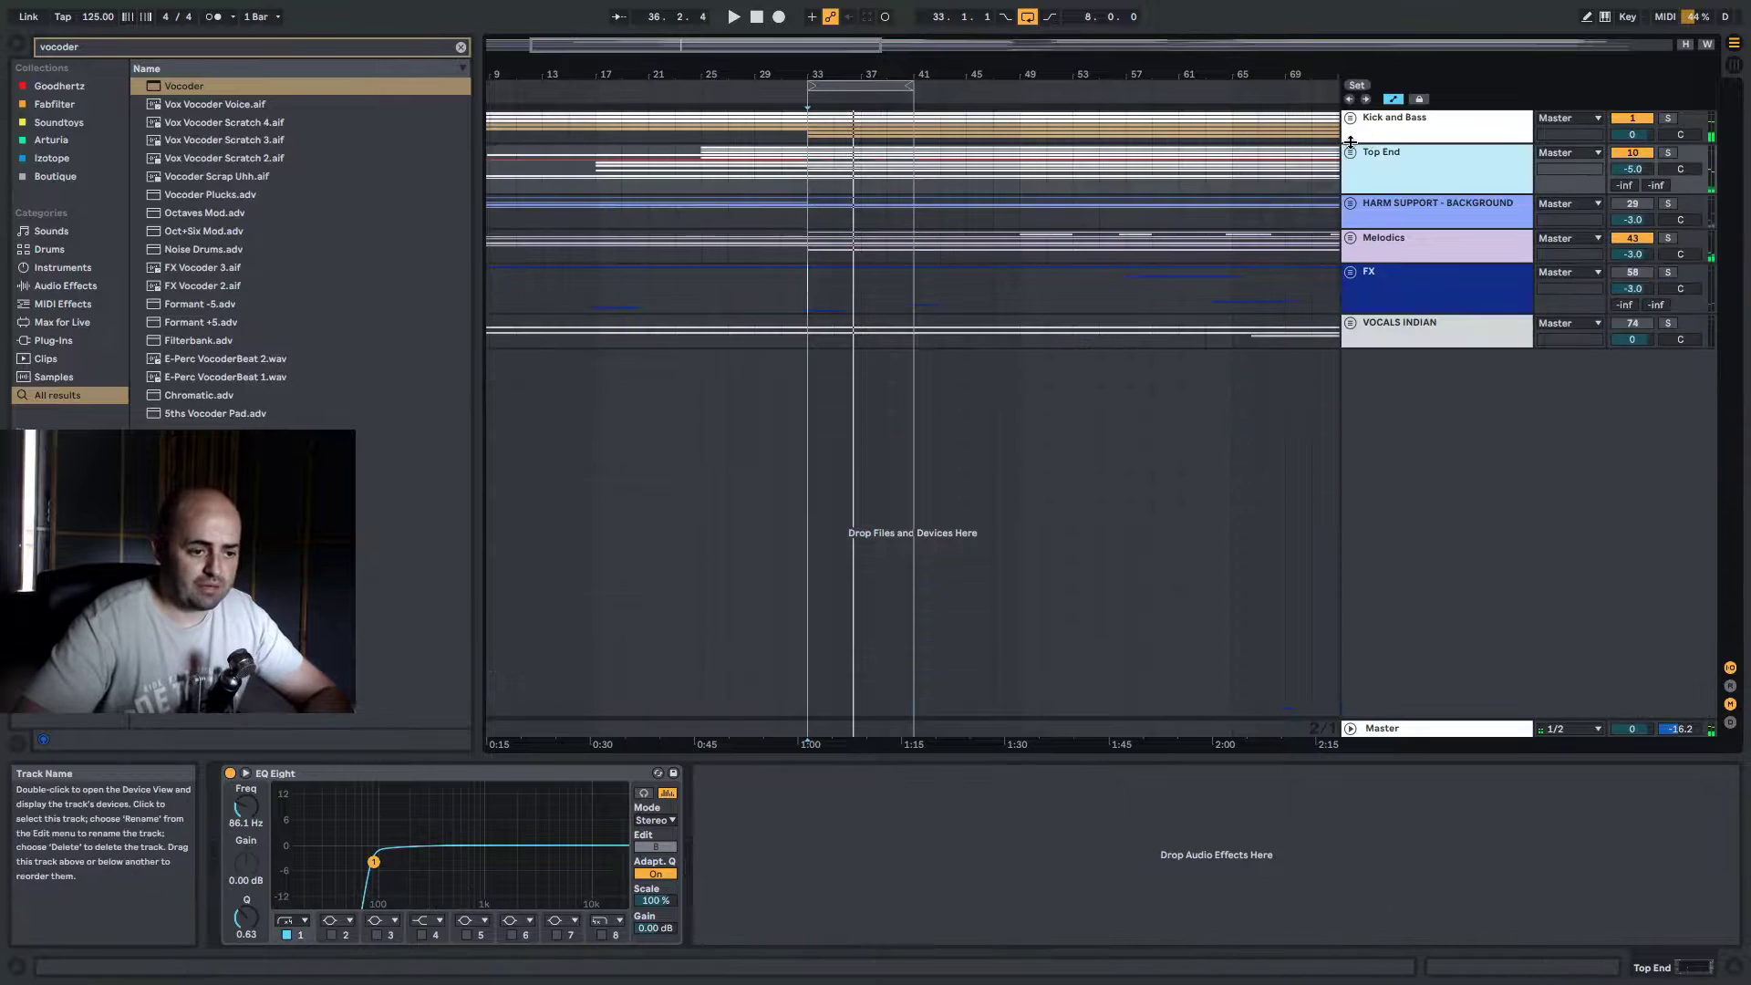
Inspect the tracks inside the Kick and Bass group, fold it again and select the Top End group
{"action": "left_click", "coordinate": [1351, 117]}
{"action": "left_click", "coordinate": [1359, 120]}
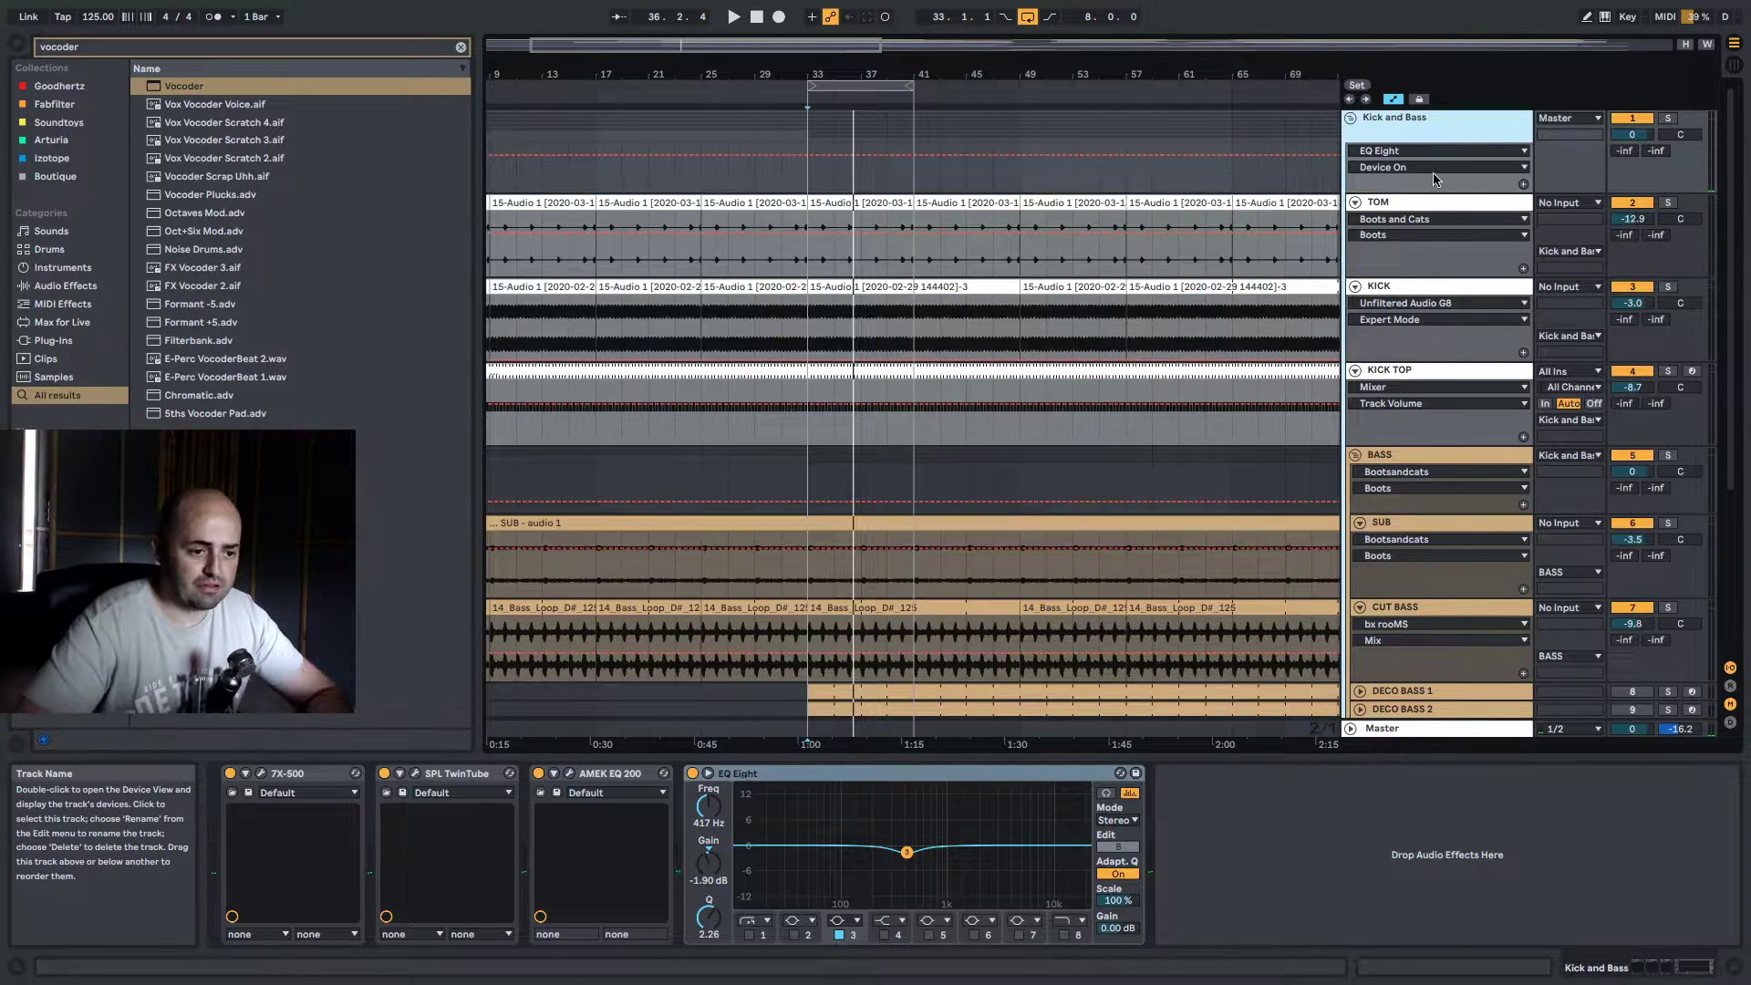
{"action": "left_click", "coordinate": [1350, 119]}
{"action": "left_click", "coordinate": [1382, 156]}
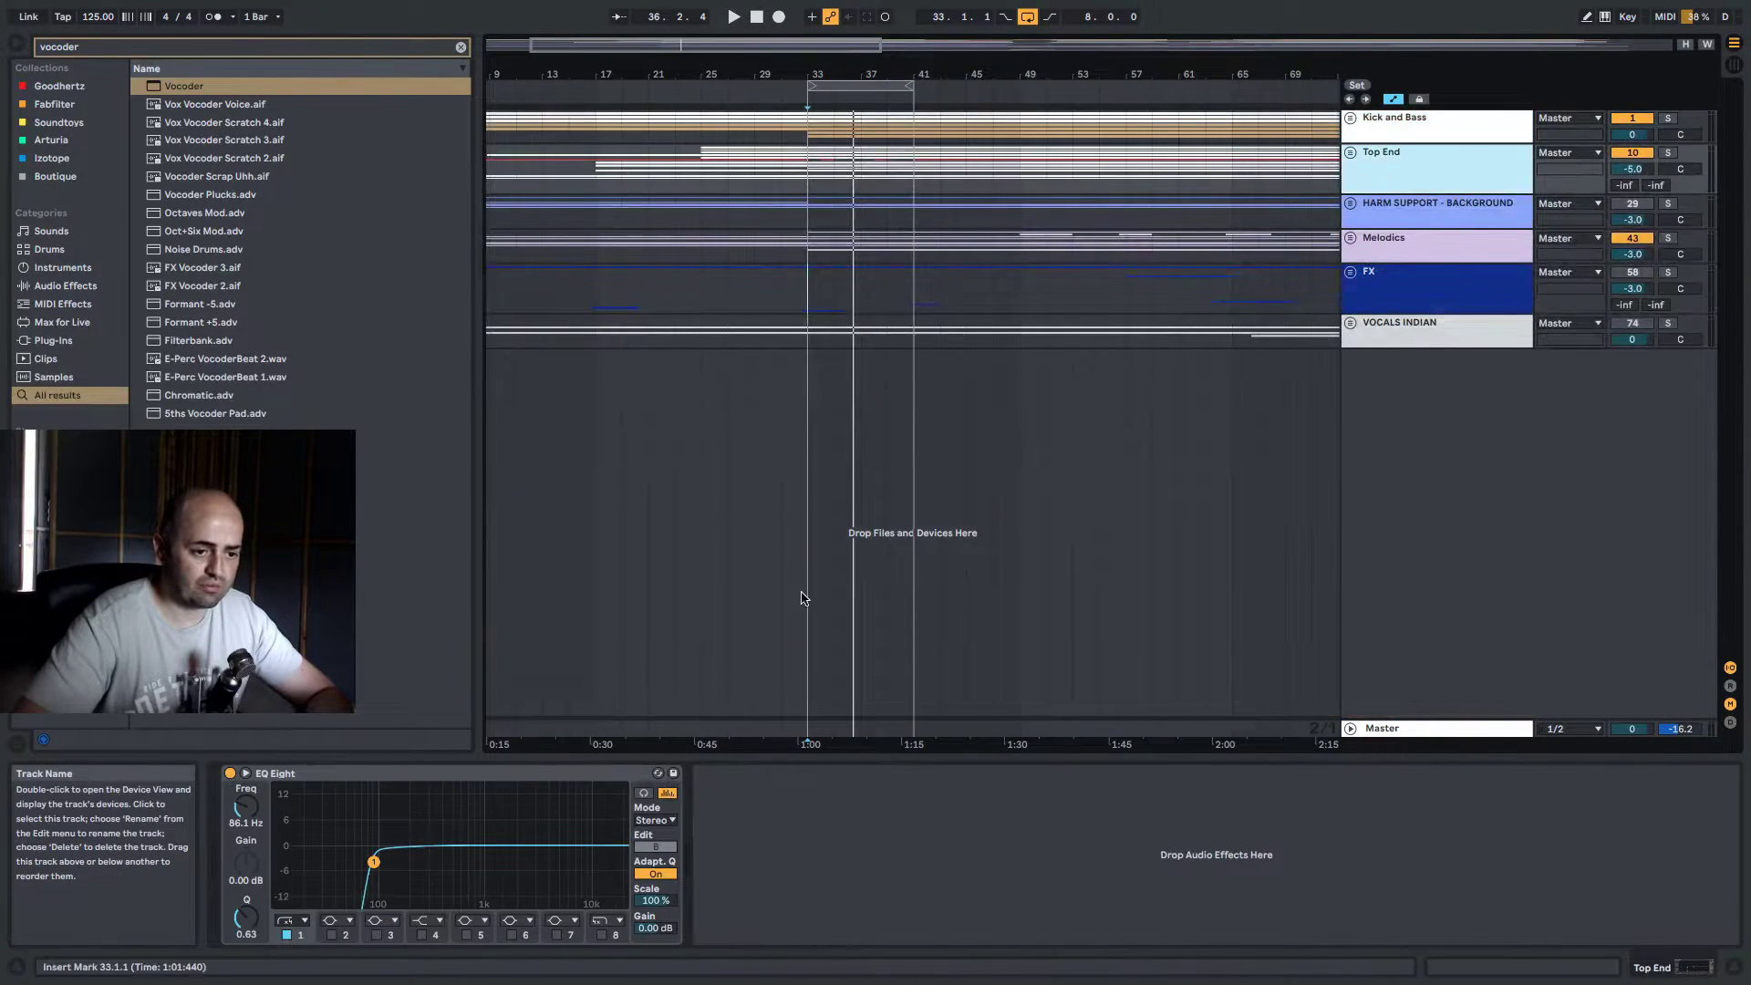
Search the plug-ins for "triad", load the VST version of Unfiltered Audio Triad onto the Kick and Bass group and solo that group
{"action": "left_click", "coordinate": [459, 49]}
{"action": "type", "text": "triad"}
{"action": "left_click", "coordinate": [53, 340]}
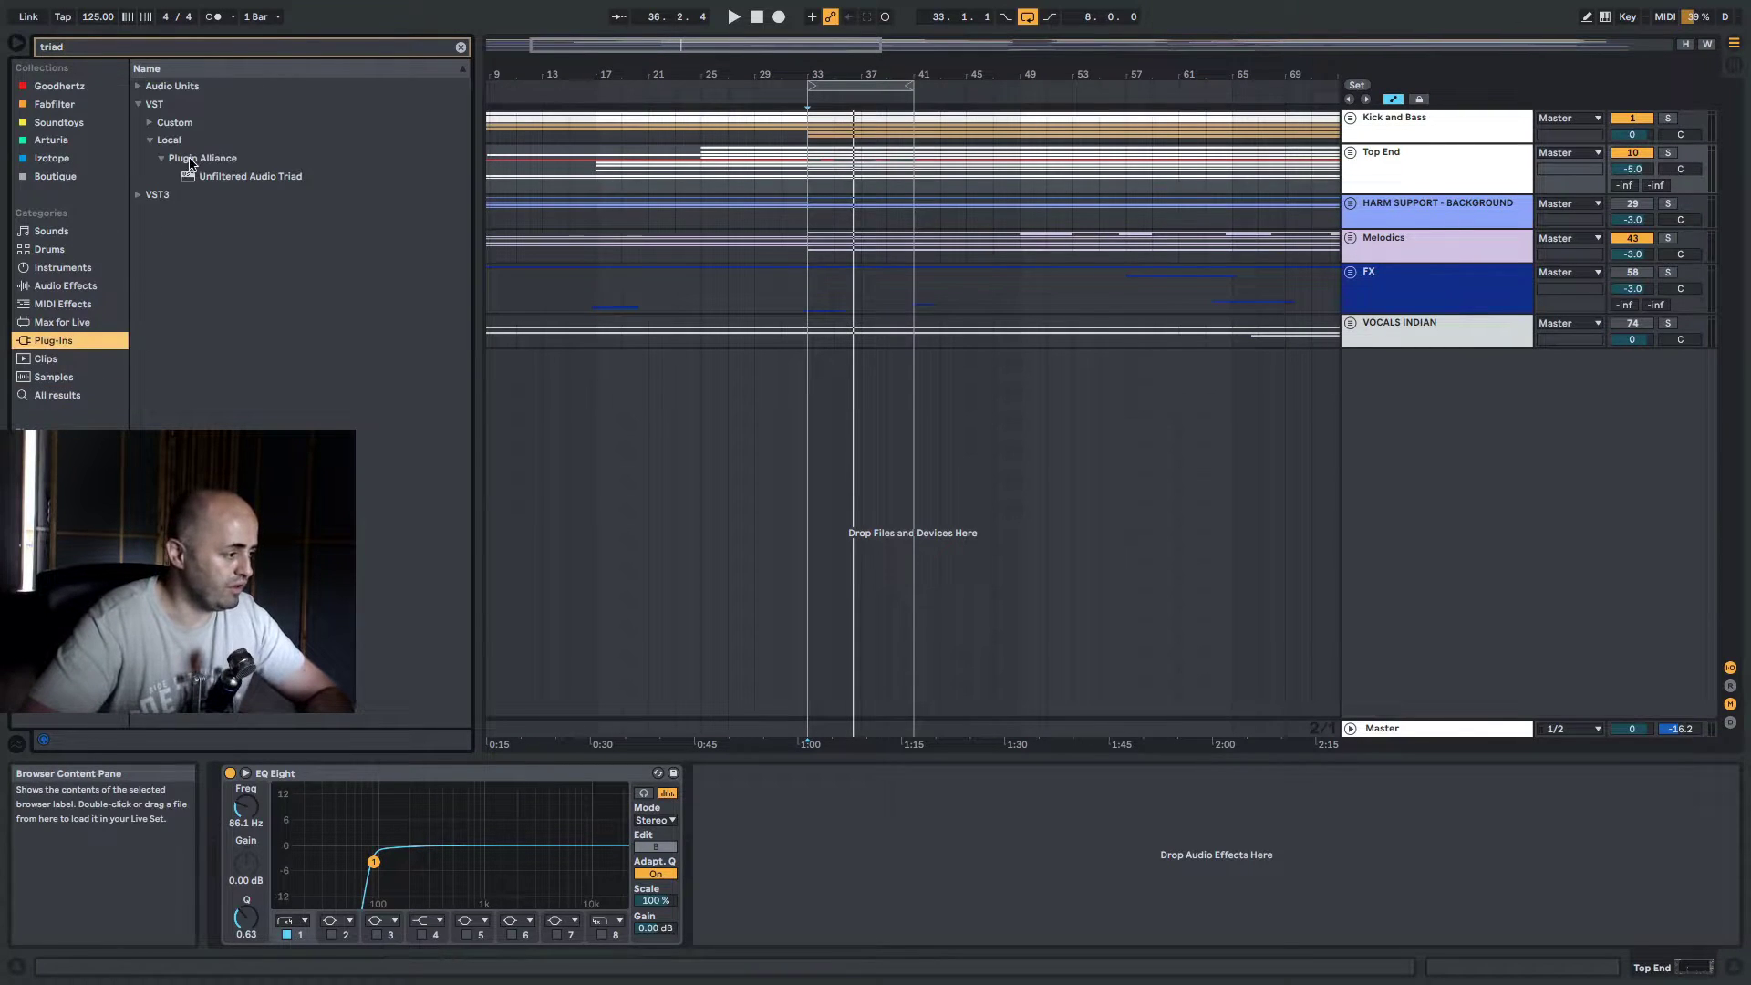
{"action": "left_click_drag", "start_coordinate": [337, 176], "coordinate": [348, 185]}
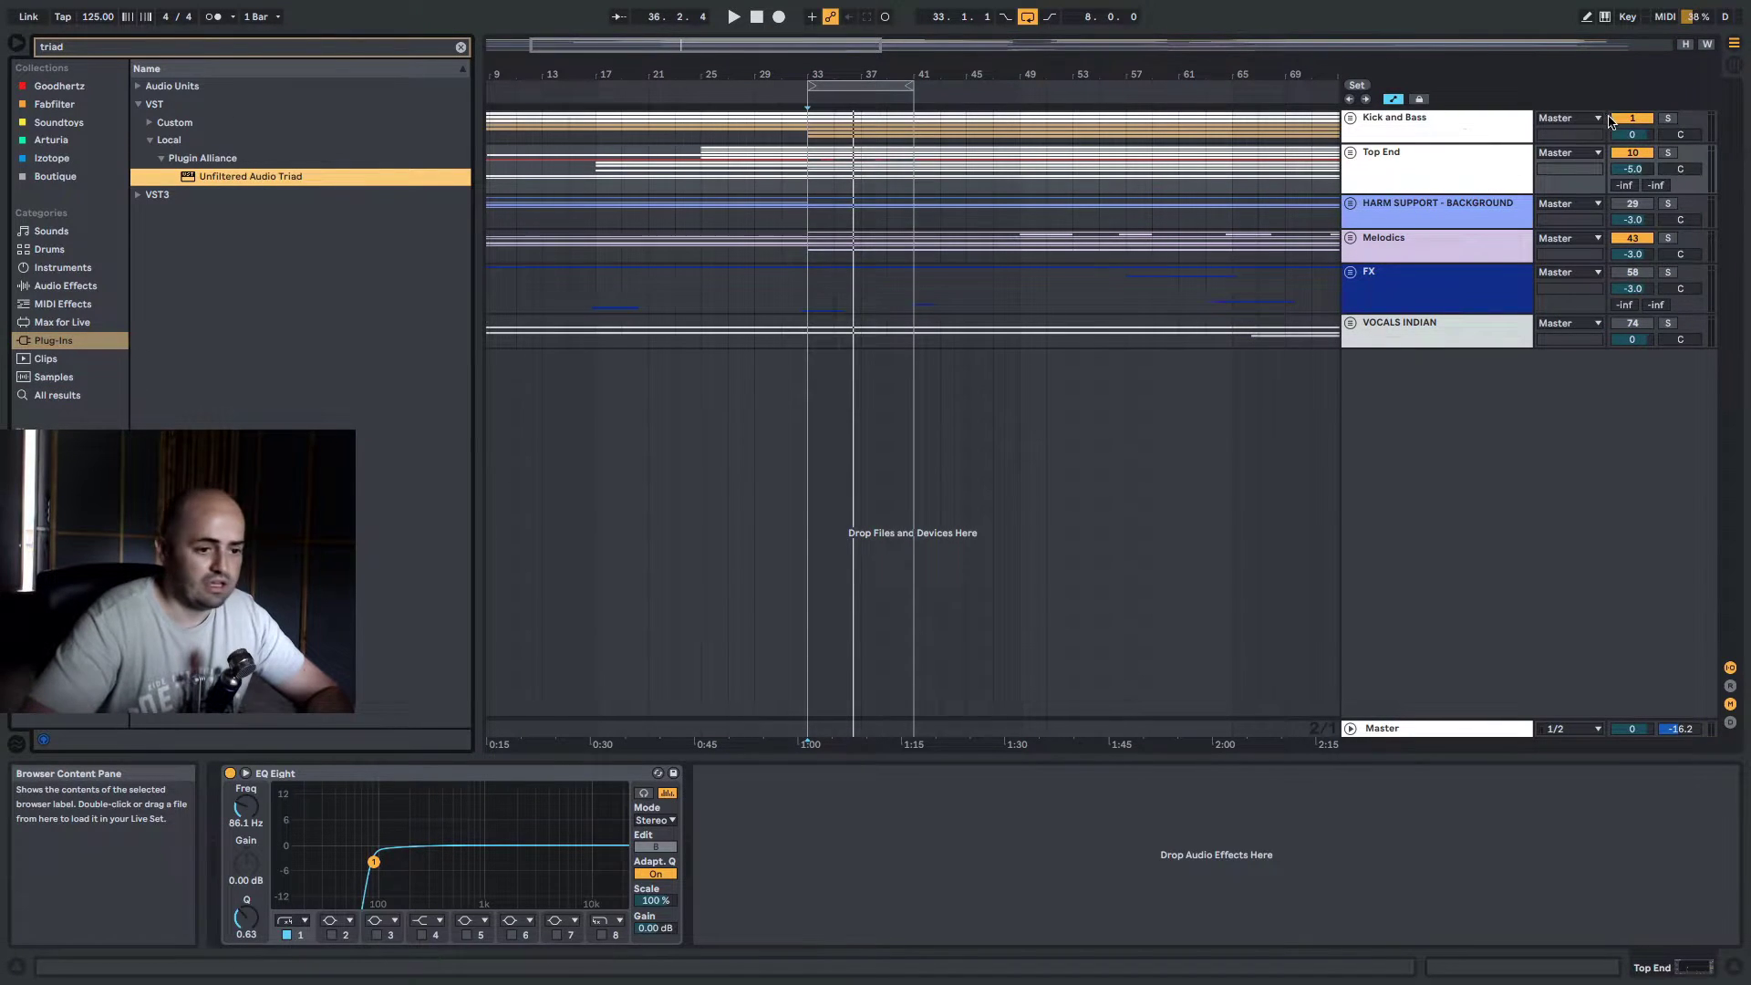
{"action": "left_click_drag", "start_coordinate": [1668, 124], "coordinate": [1667, 124]}
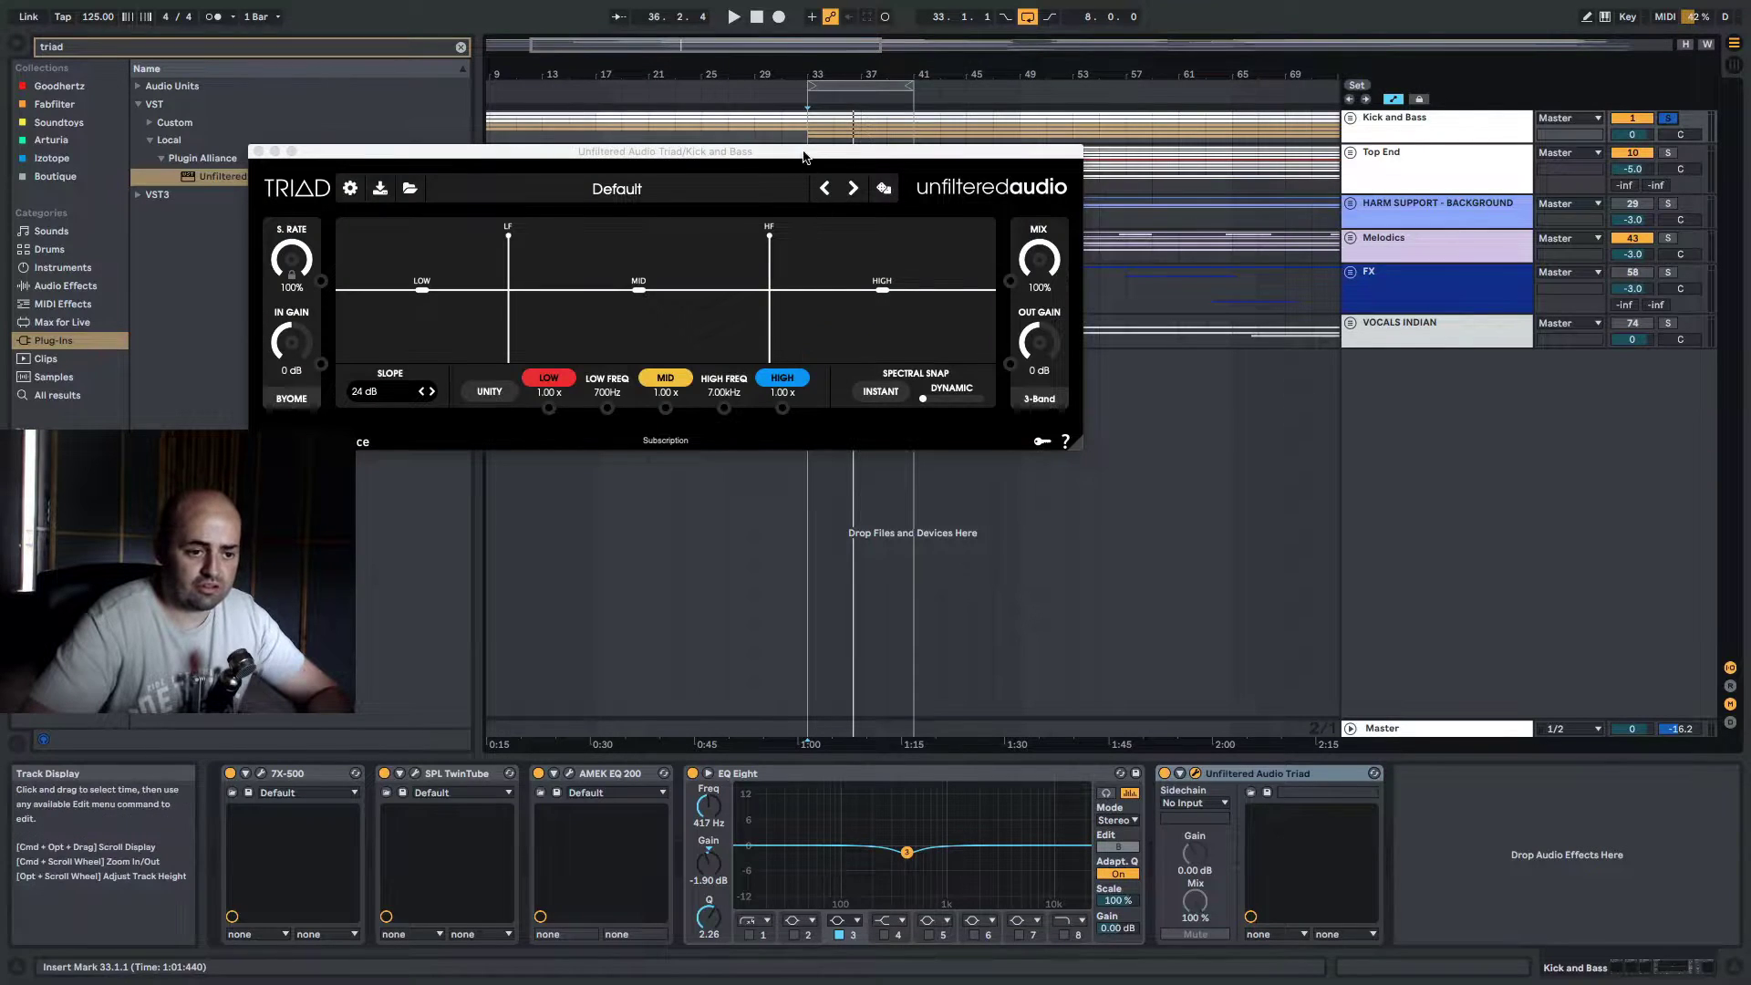
Move the Triad window to a clear spot and open its effects section with a Saturation module on every band
{"action": "mouse_move", "coordinate": [803, 156]}
{"action": "left_mouse_down"}
{"action": "mouse_move", "coordinate": [930, 201]}
{"action": "mouse_move", "coordinate": [830, 171]}
{"action": "left_mouse_up"}
{"action": "left_click", "coordinate": [419, 443]}
{"action": "left_click", "coordinate": [618, 586]}
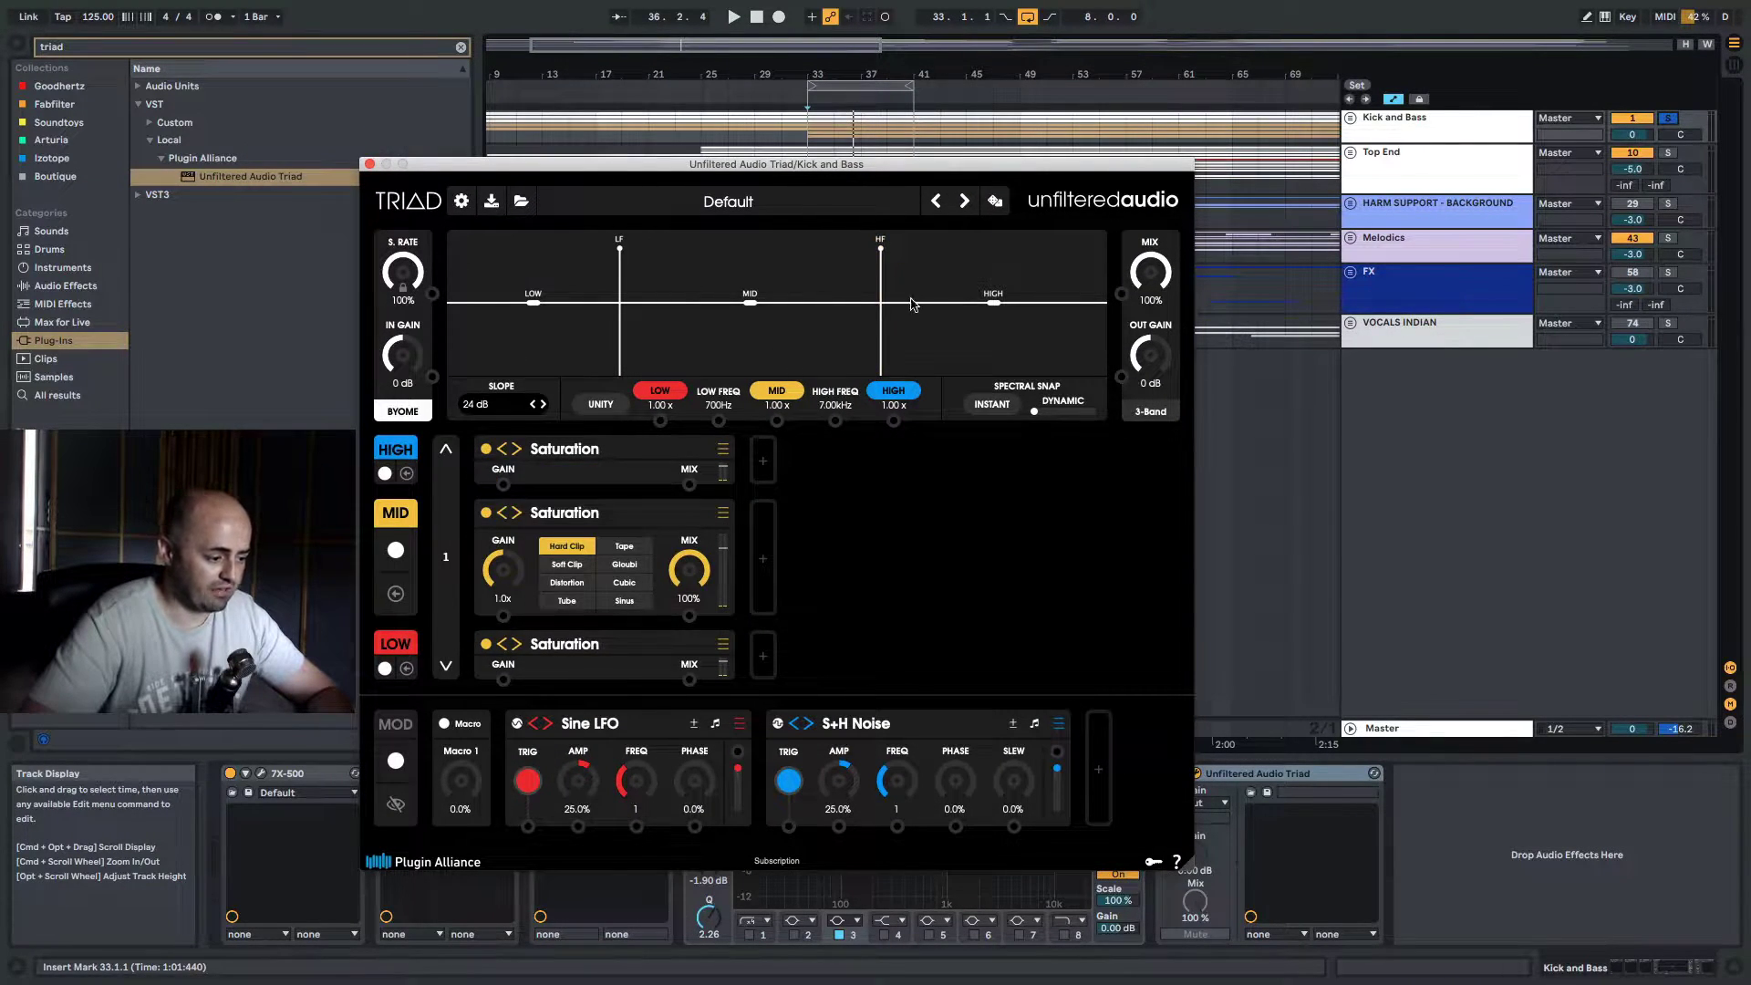
Set Triad's low crossover to 872 Hz and high crossover to 18.3 kHz, raise the mid band to 1.11x and play the soloed group
{"action": "left_click_drag", "start_coordinate": [906, 304], "coordinate": [1026, 317]}
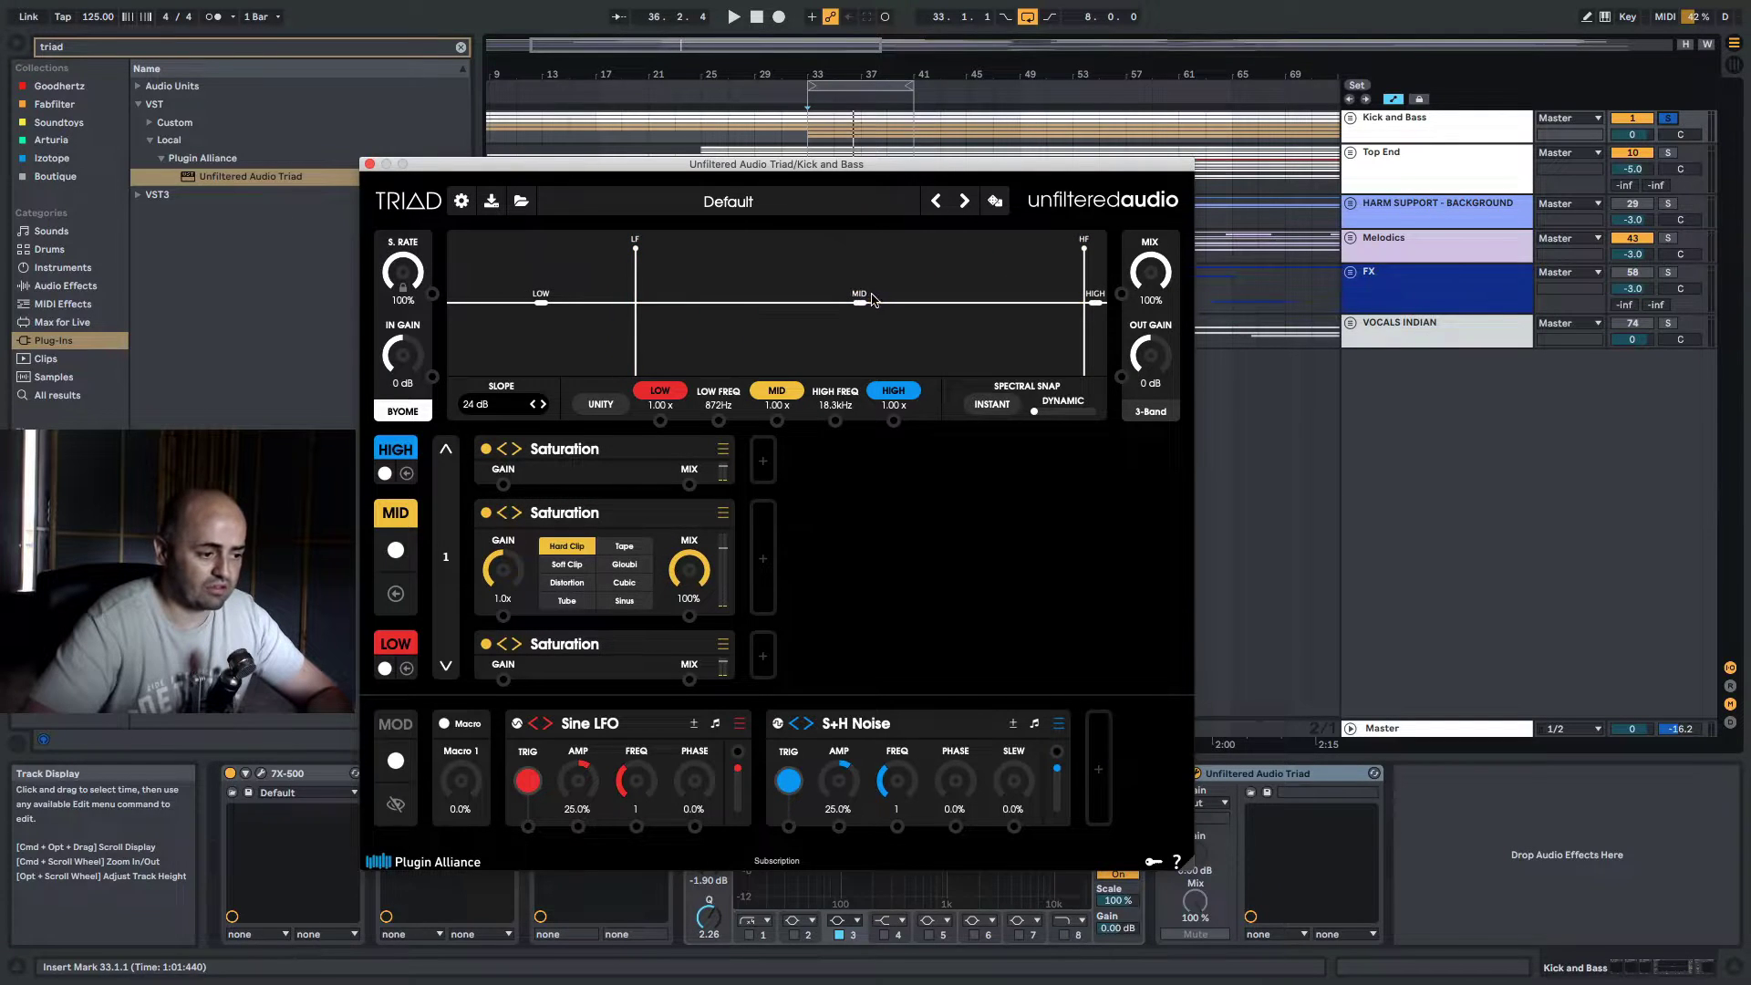
{"action": "left_click_drag", "start_coordinate": [860, 295], "coordinate": [869, 296]}
{"action": "key", "text": "space"}
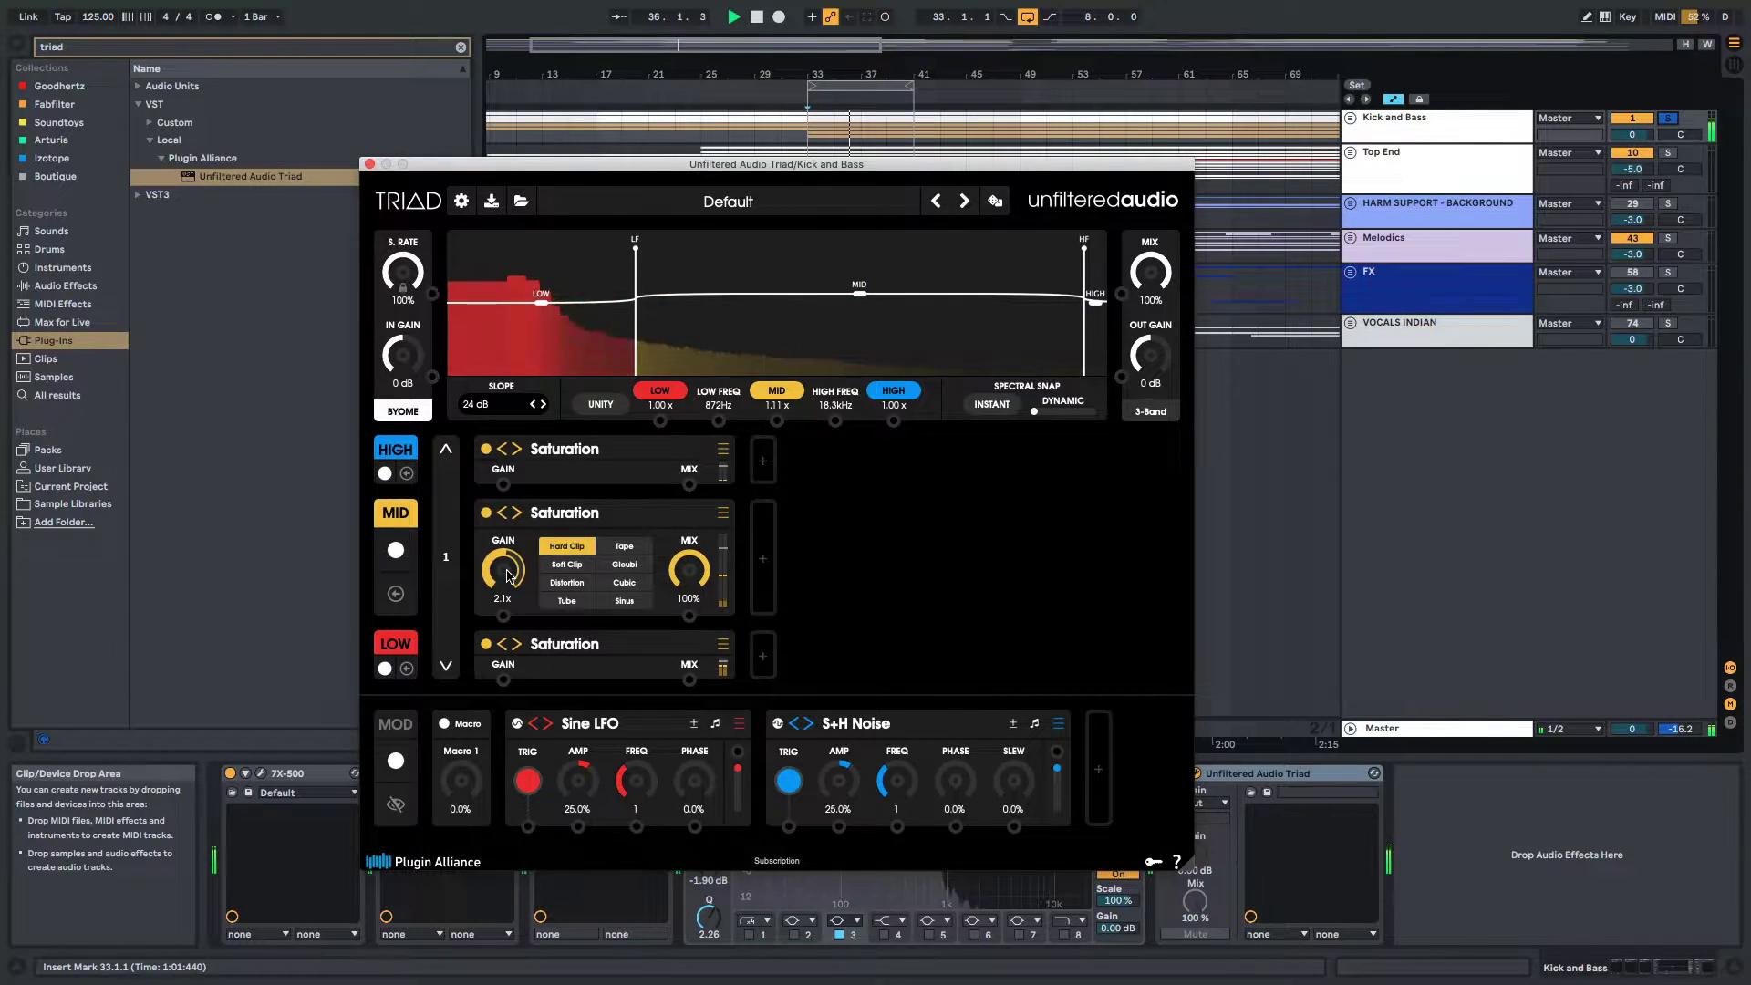
Audition saturation types on Triad's mid band during playback, choose Soft Clip and set the saturation gain to 1.7x
{"action": "left_click", "coordinate": [571, 563]}
{"action": "left_click", "coordinate": [567, 547]}
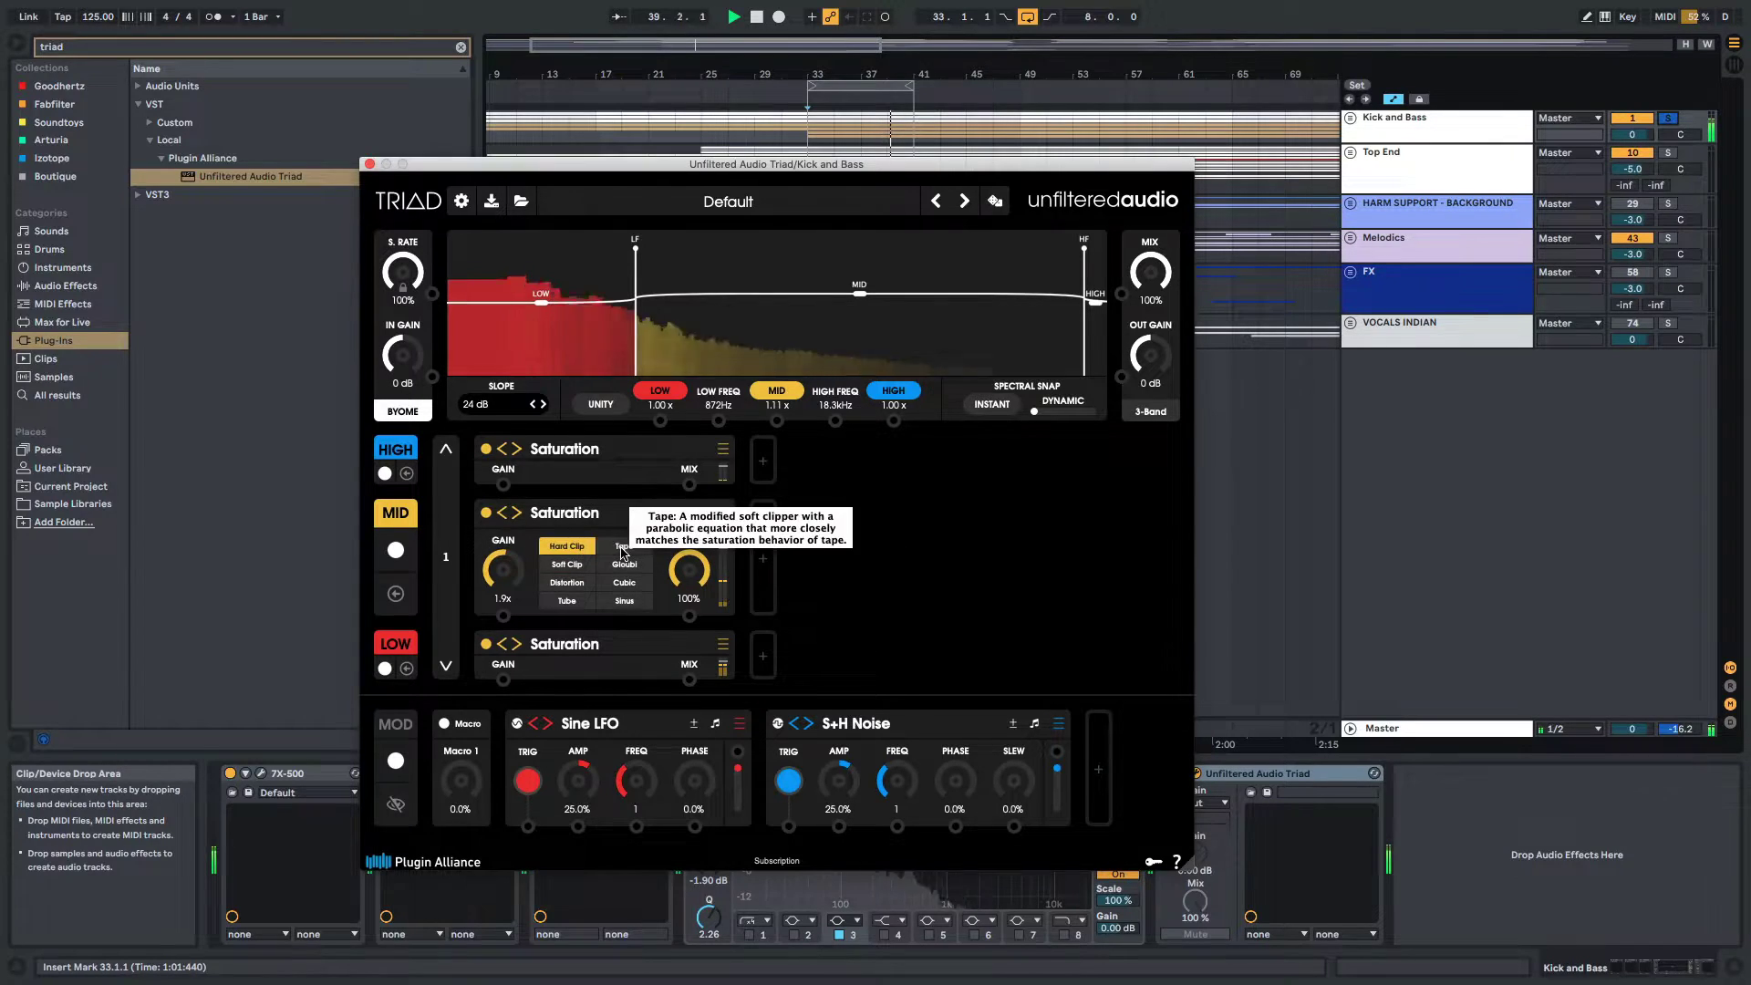
{"action": "left_click", "coordinate": [623, 548]}
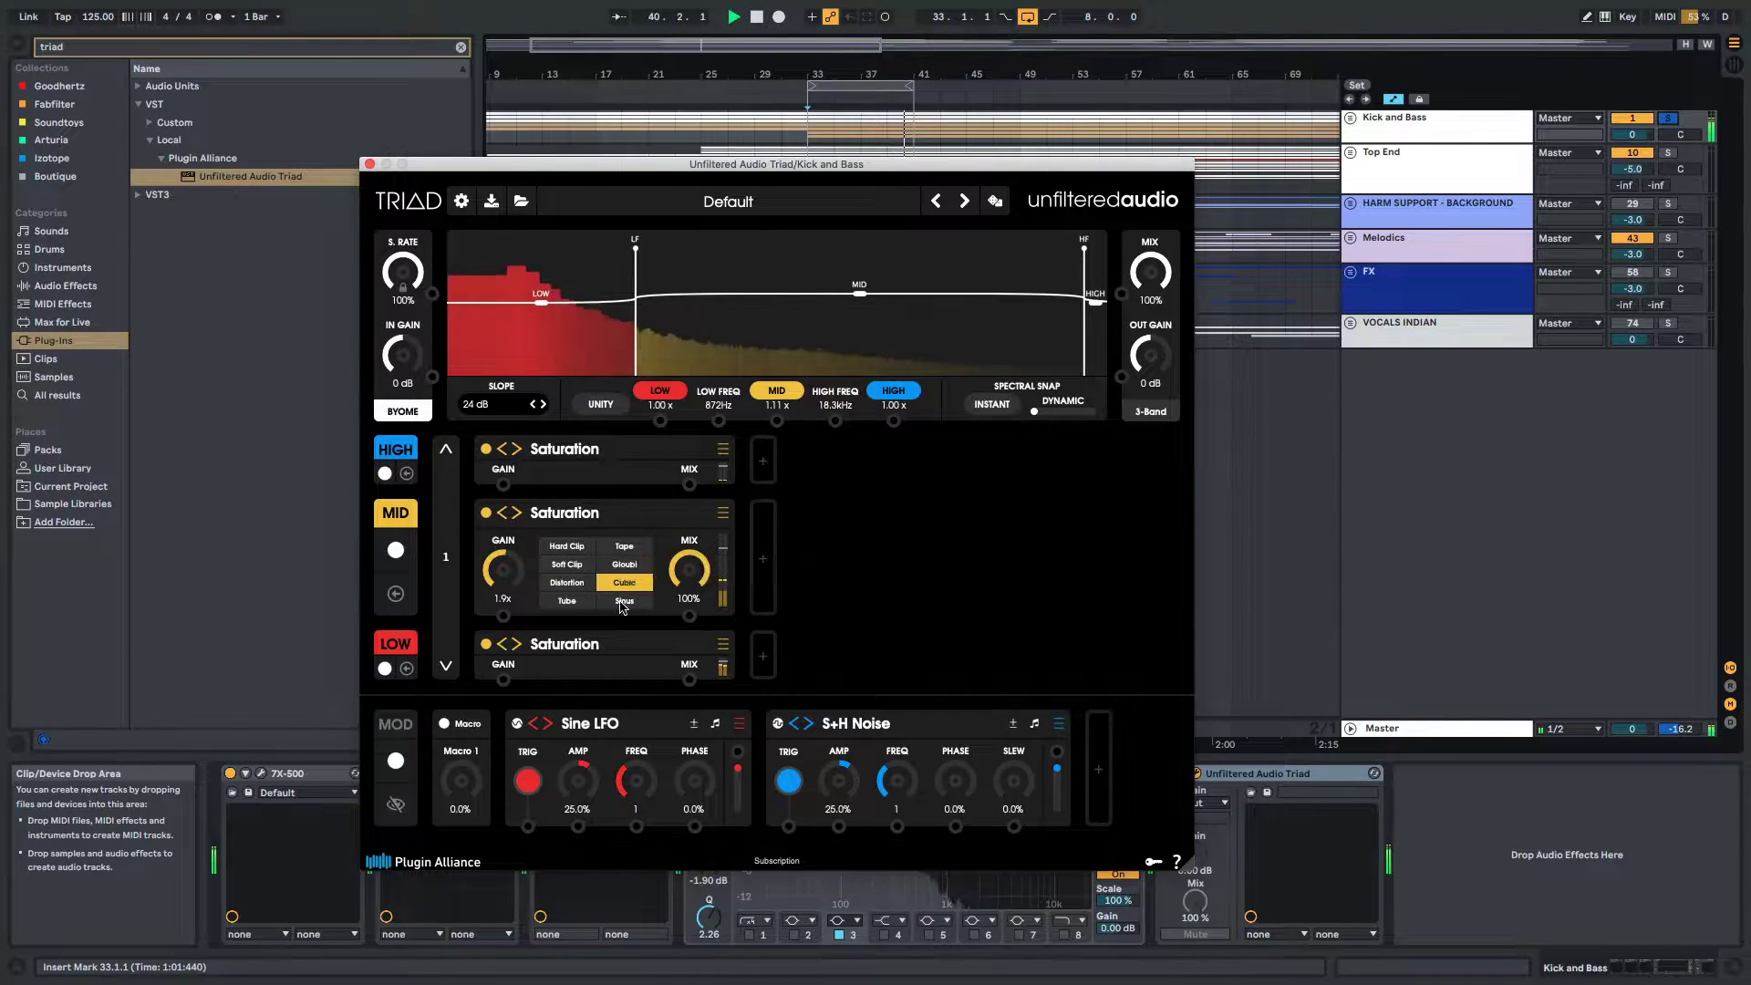
{"action": "left_click", "coordinate": [567, 582]}
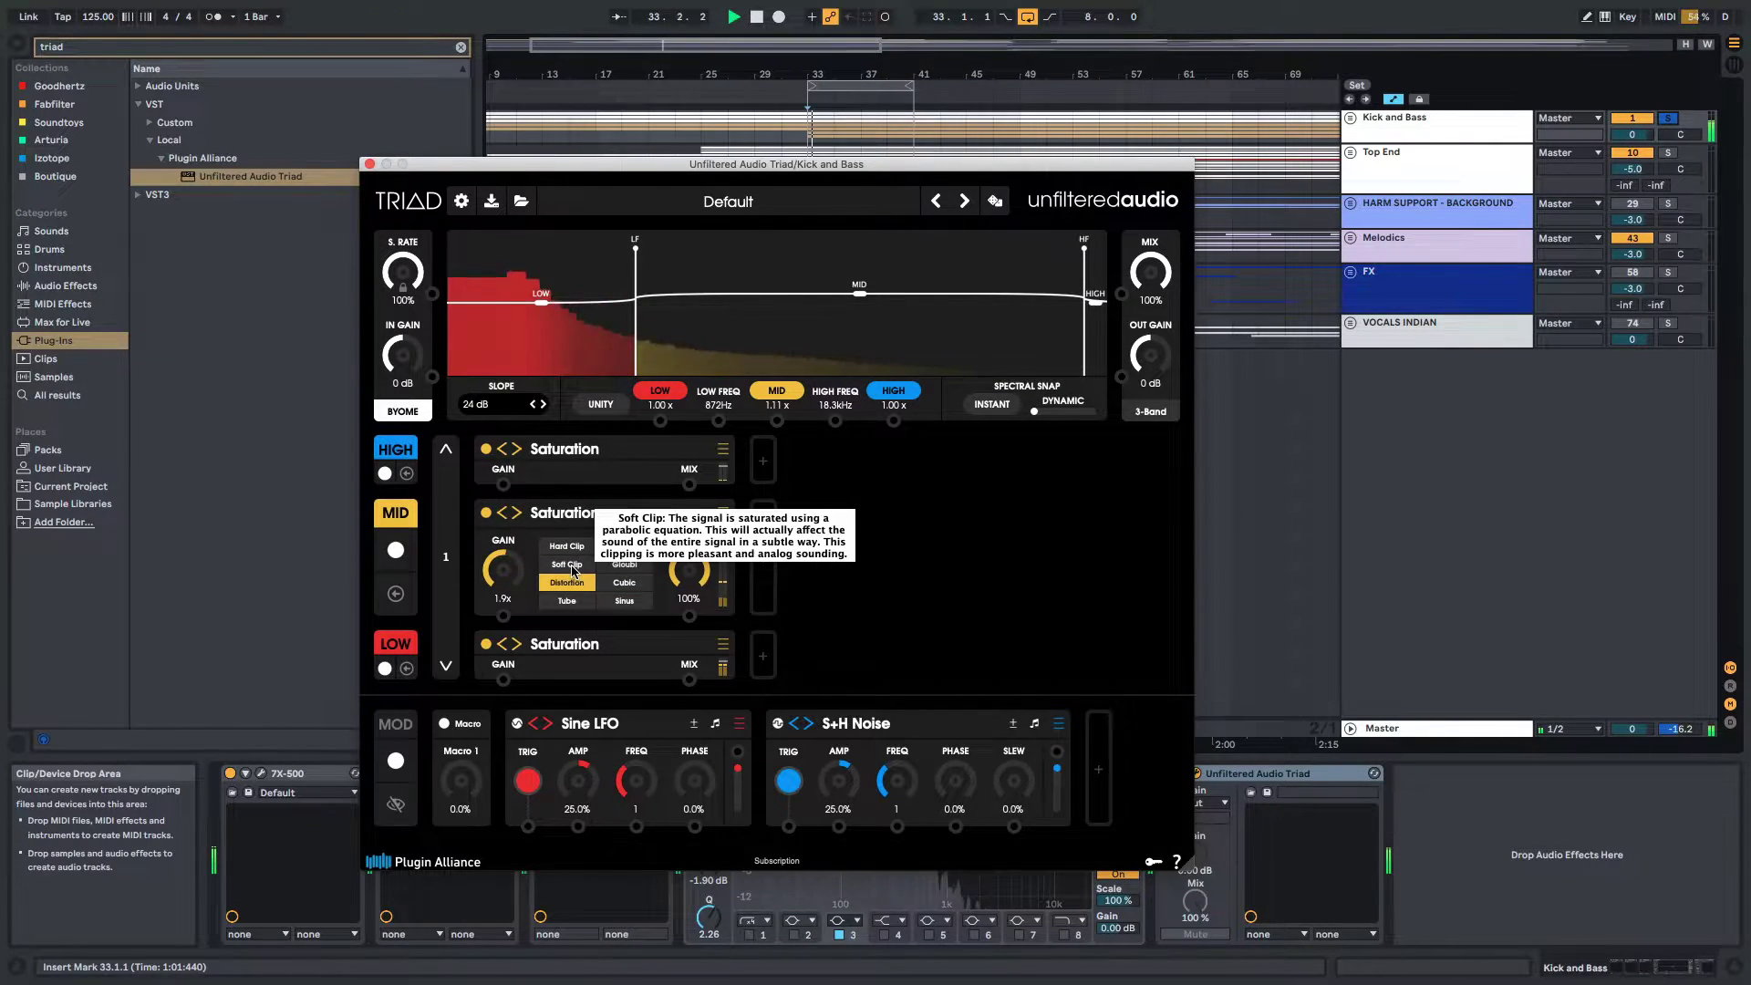
{"action": "left_click", "coordinate": [567, 564]}
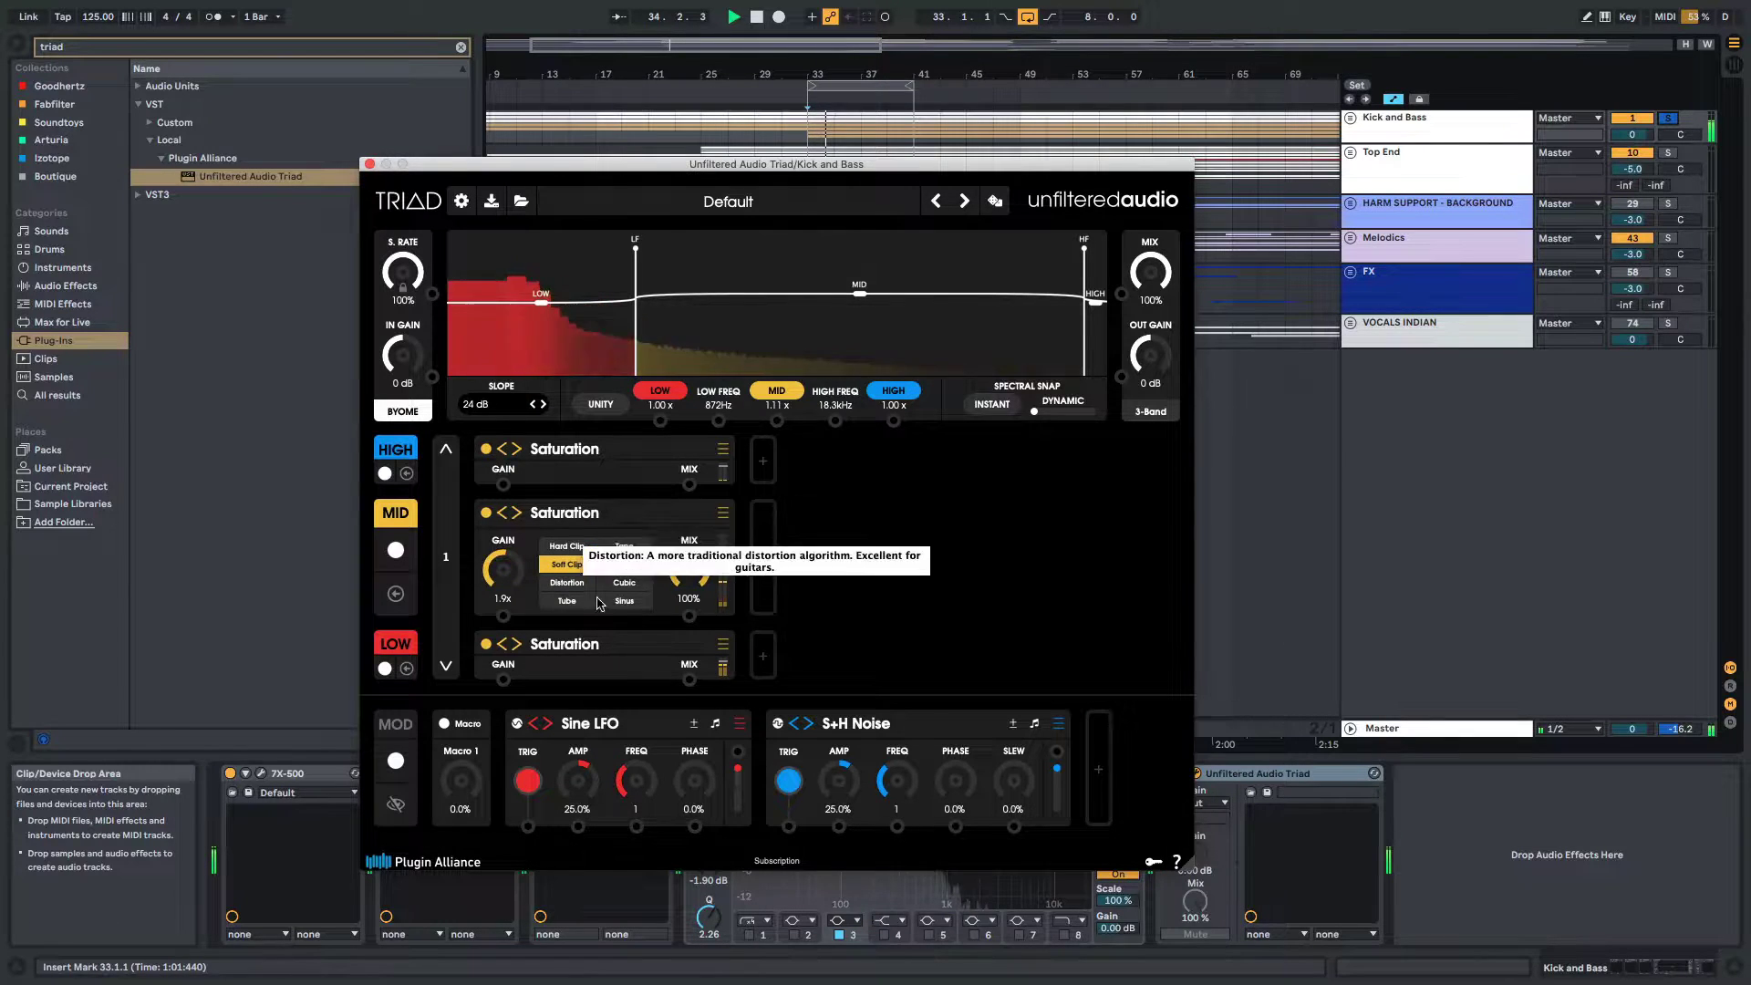
{"action": "scroll", "coordinate": [500, 570], "scroll_direction": "down", "scroll_amount": 3}
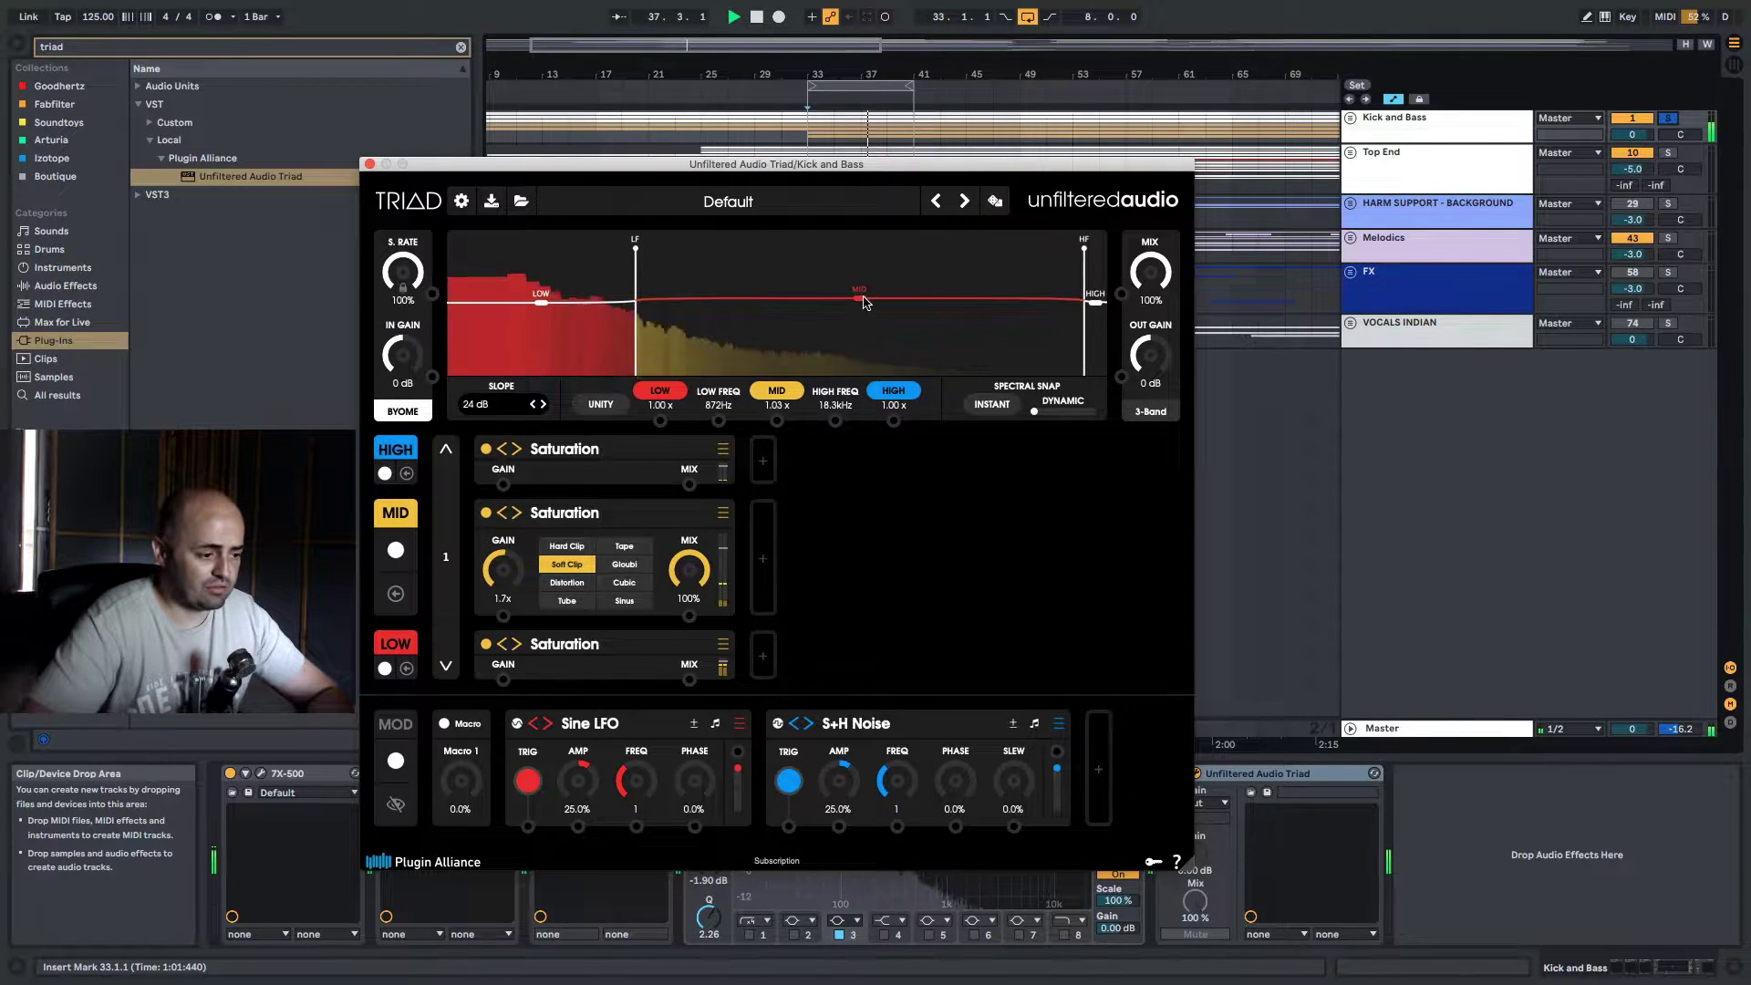
Unsolo the Kick and Bass group, compare the full mix with Triad bypassed and active, and reset the mid band level to 1.00x
{"action": "key", "text": "space"}
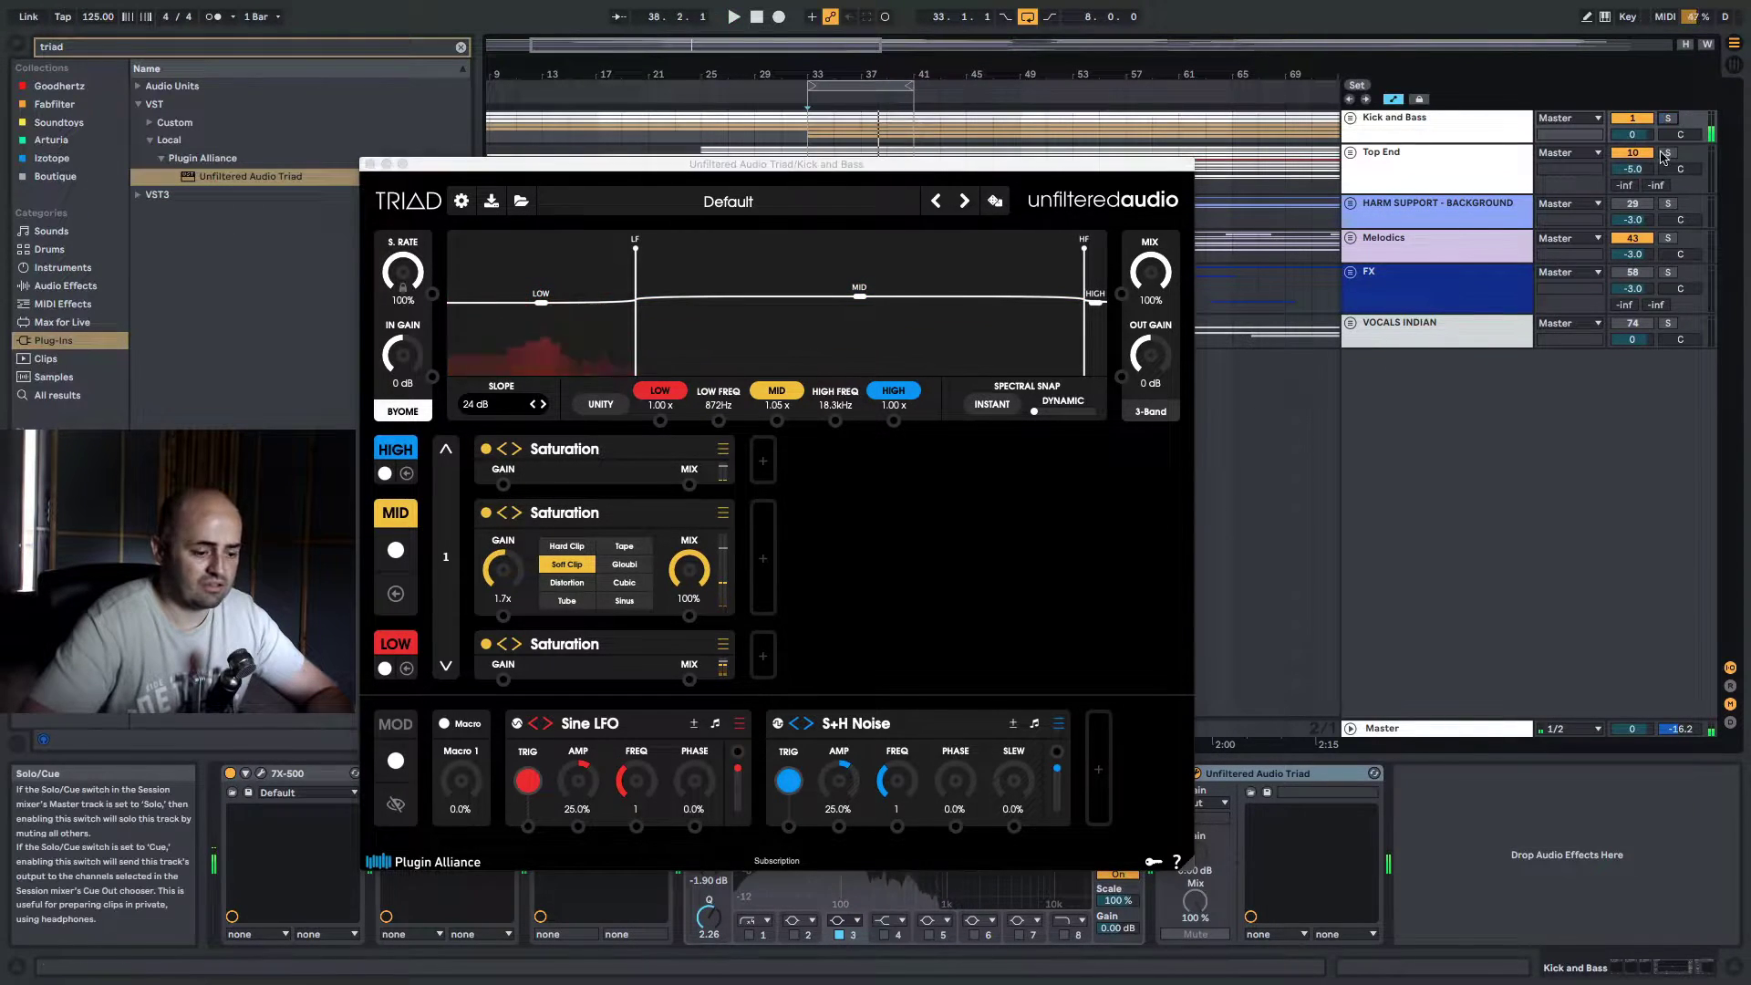
{"action": "key", "text": "space"}
{"action": "left_click_drag", "start_coordinate": [1003, 164], "coordinate": [711, 128]}
{"action": "left_click", "coordinate": [1166, 776]}
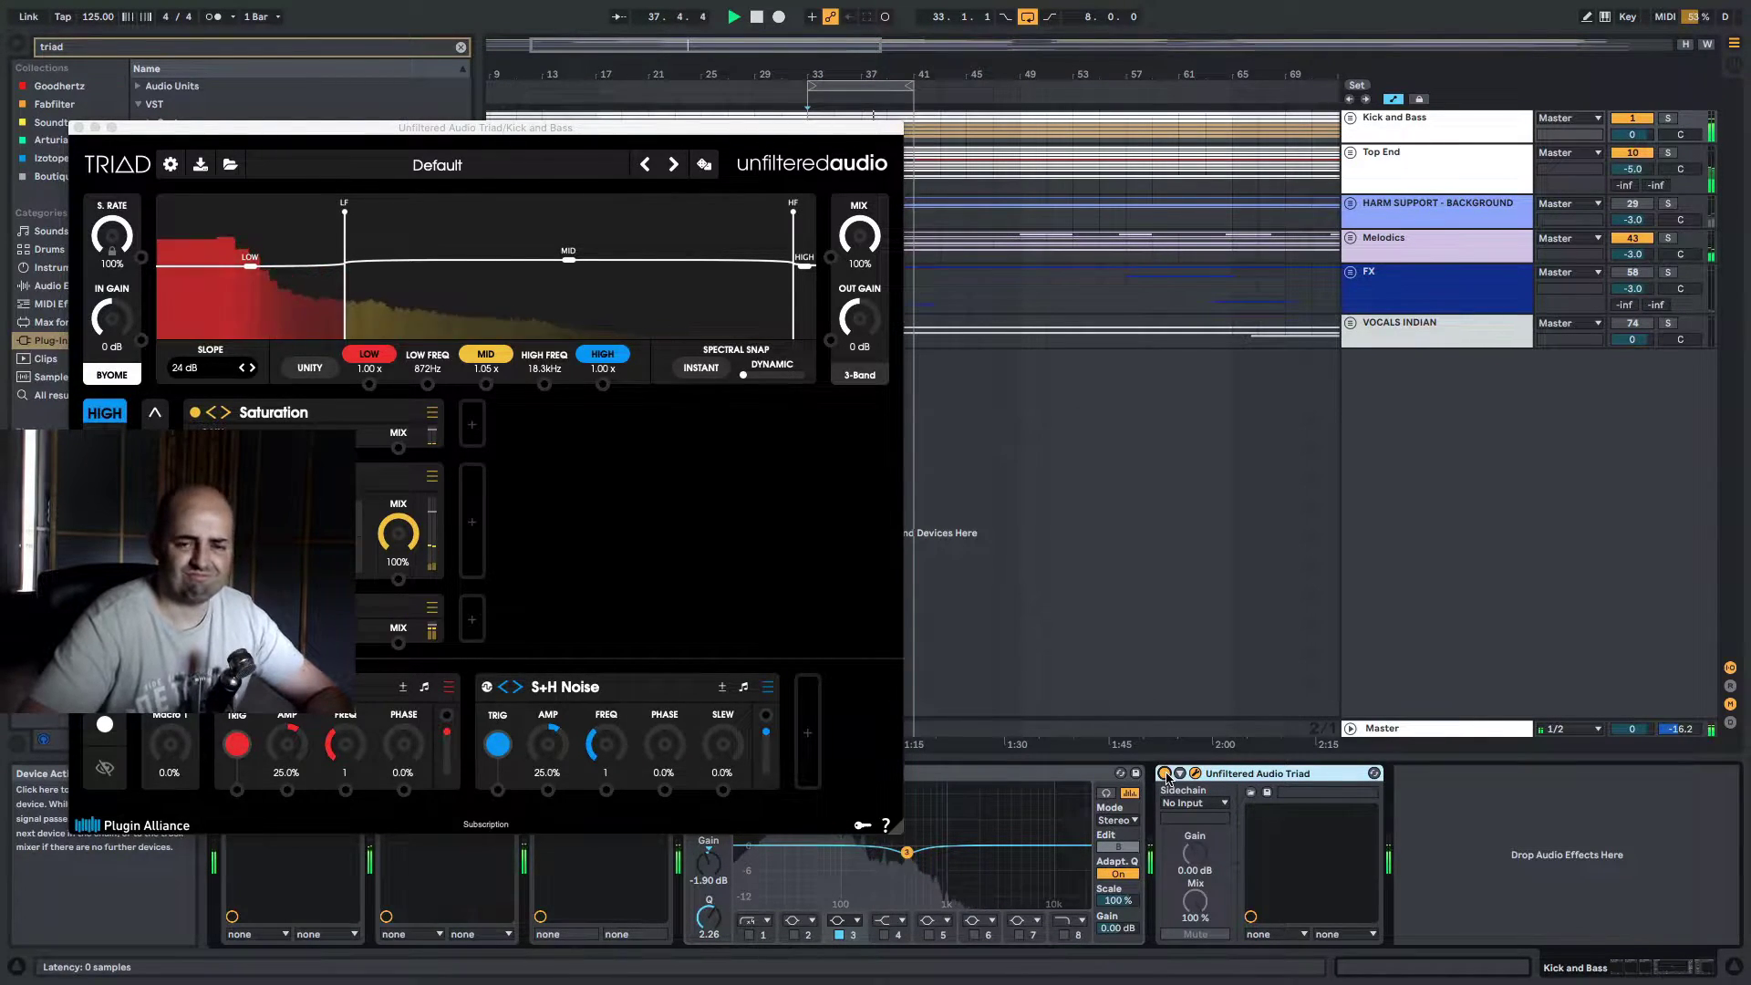
{"action": "left_click", "coordinate": [569, 264]}
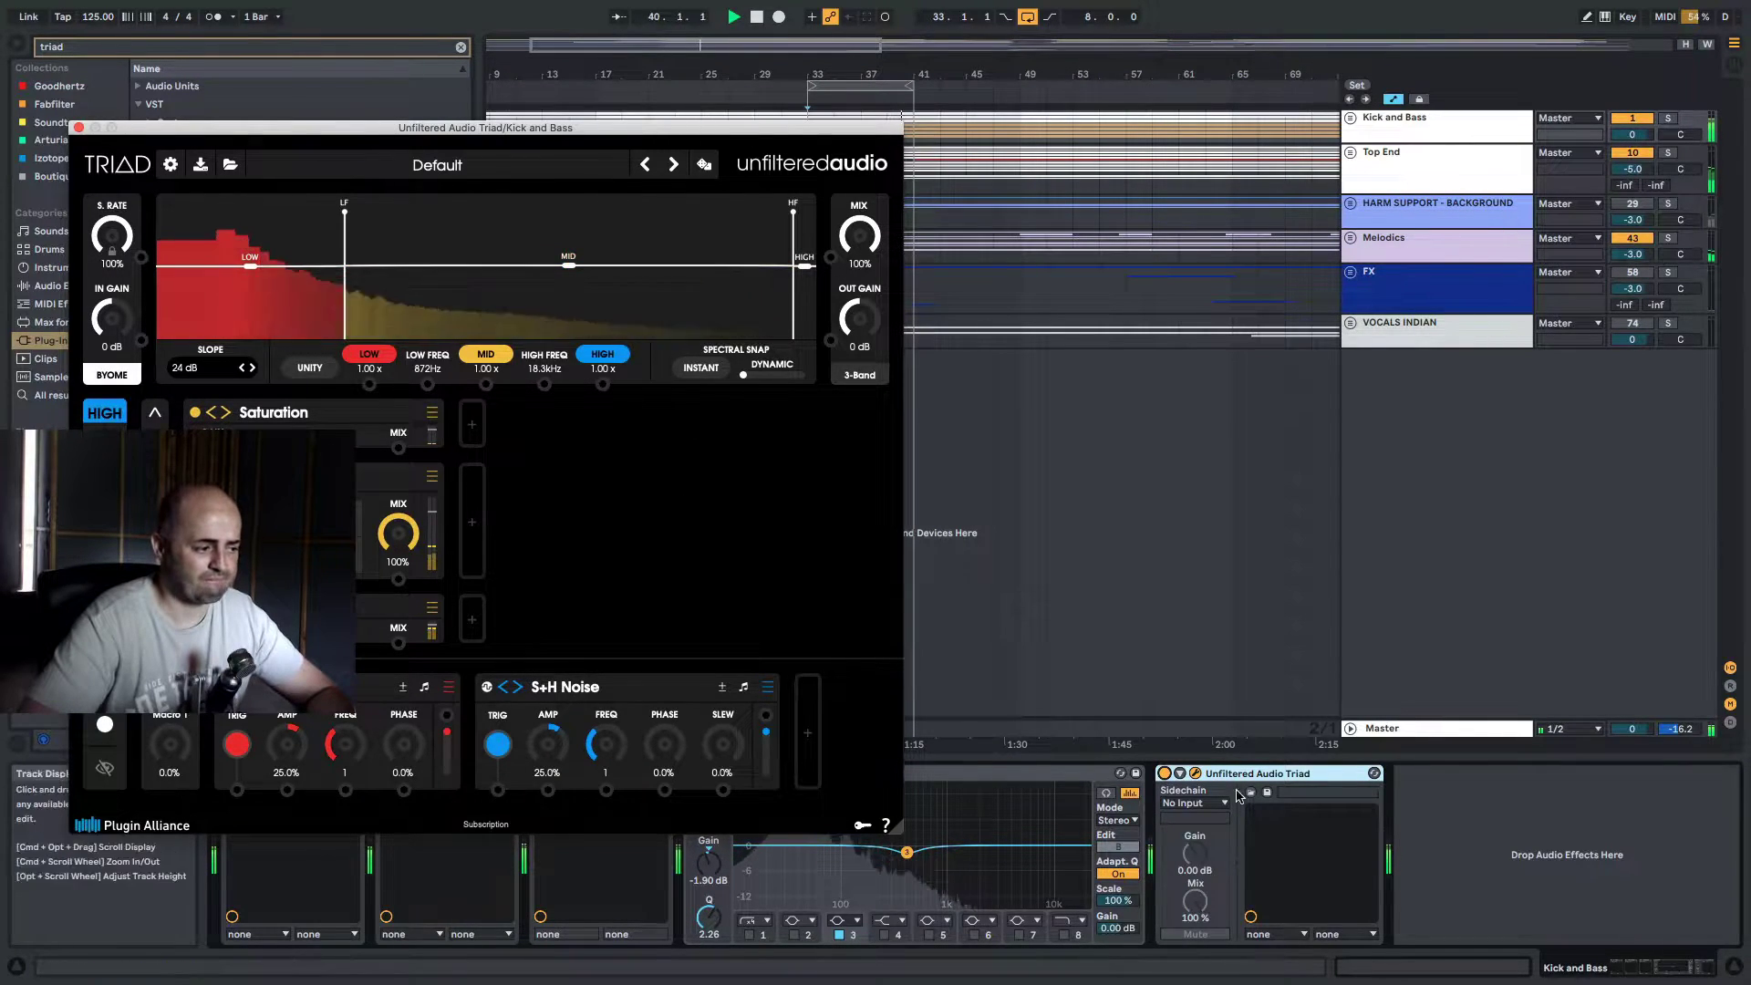
{"action": "left_click", "coordinate": [1164, 774]}
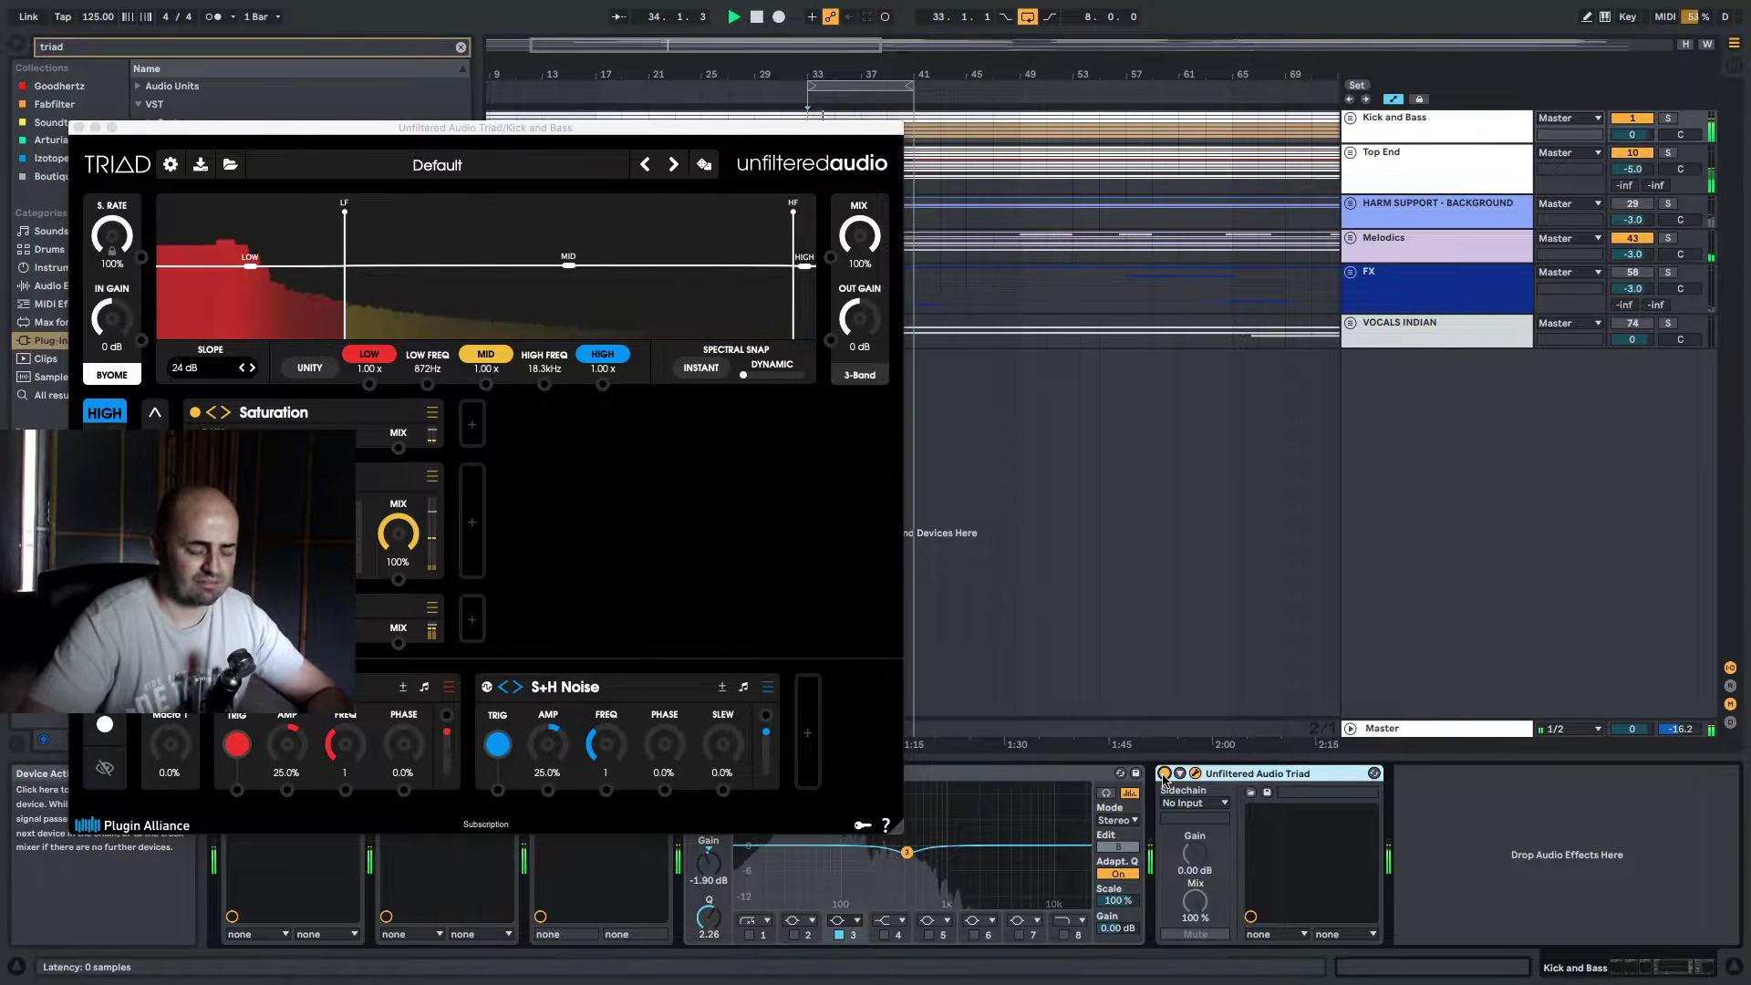
Set the Kick and Bass group's Triad mix to 77.6% while the full mix plays, and close the plug-in window
{"action": "key", "text": "space"}
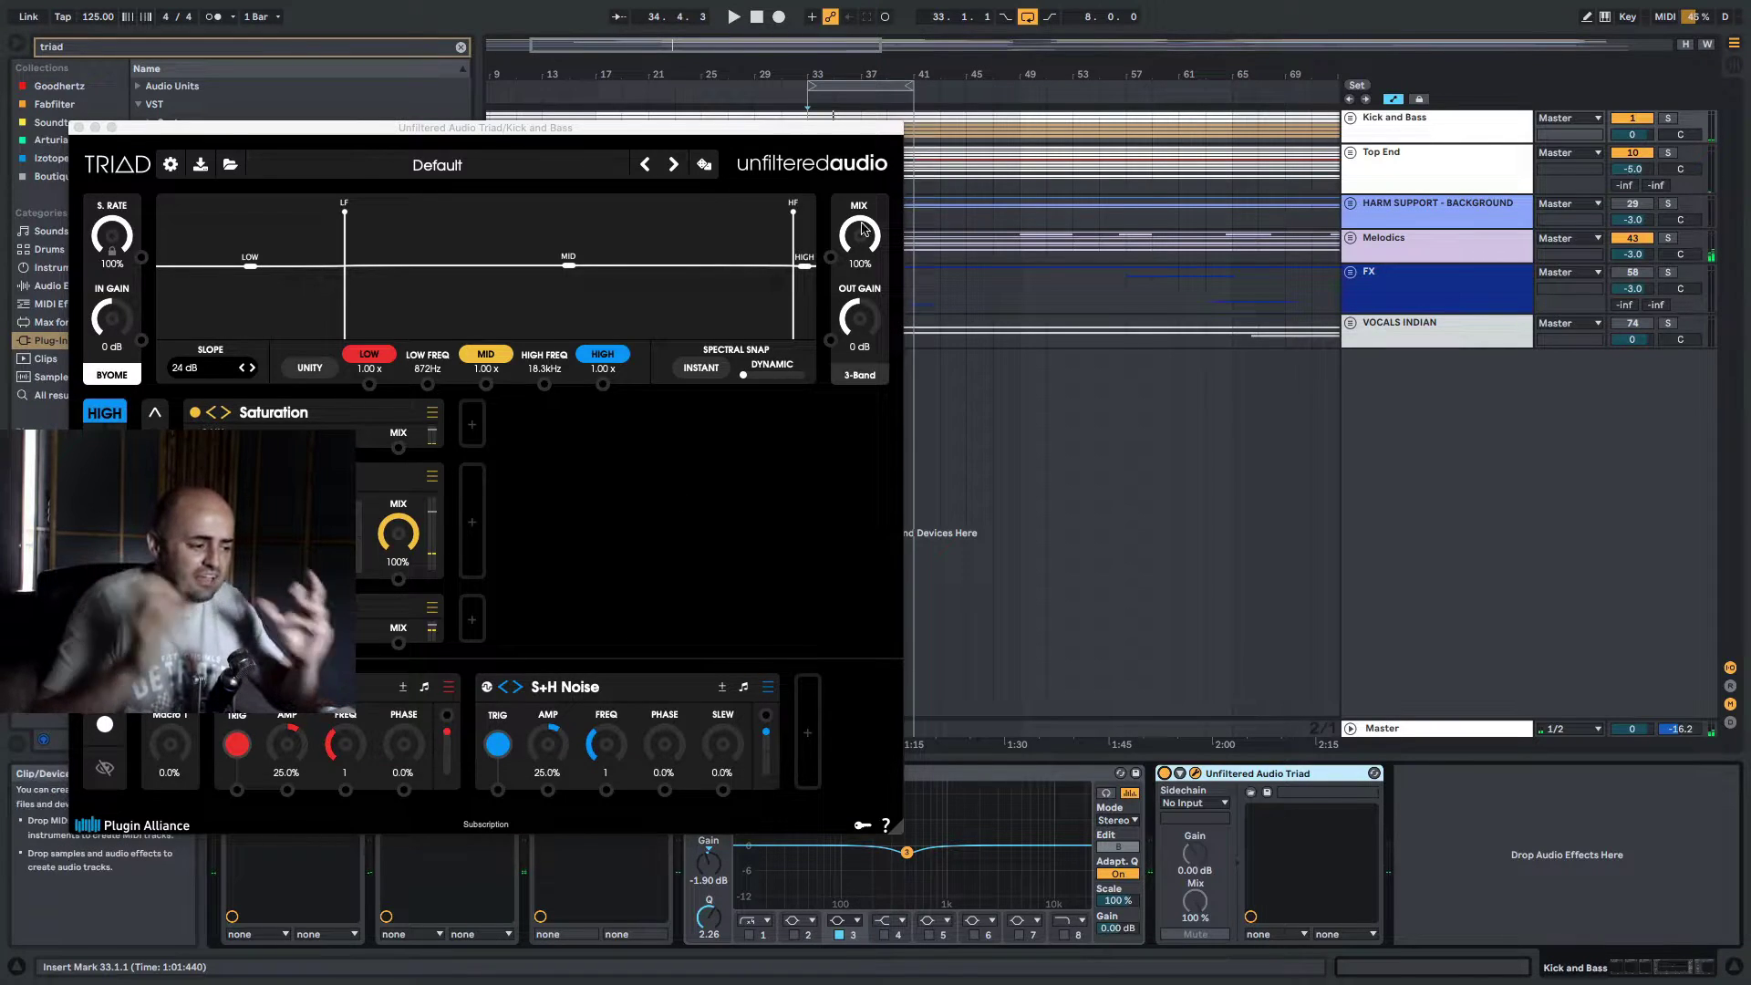
{"action": "key", "text": "space"}
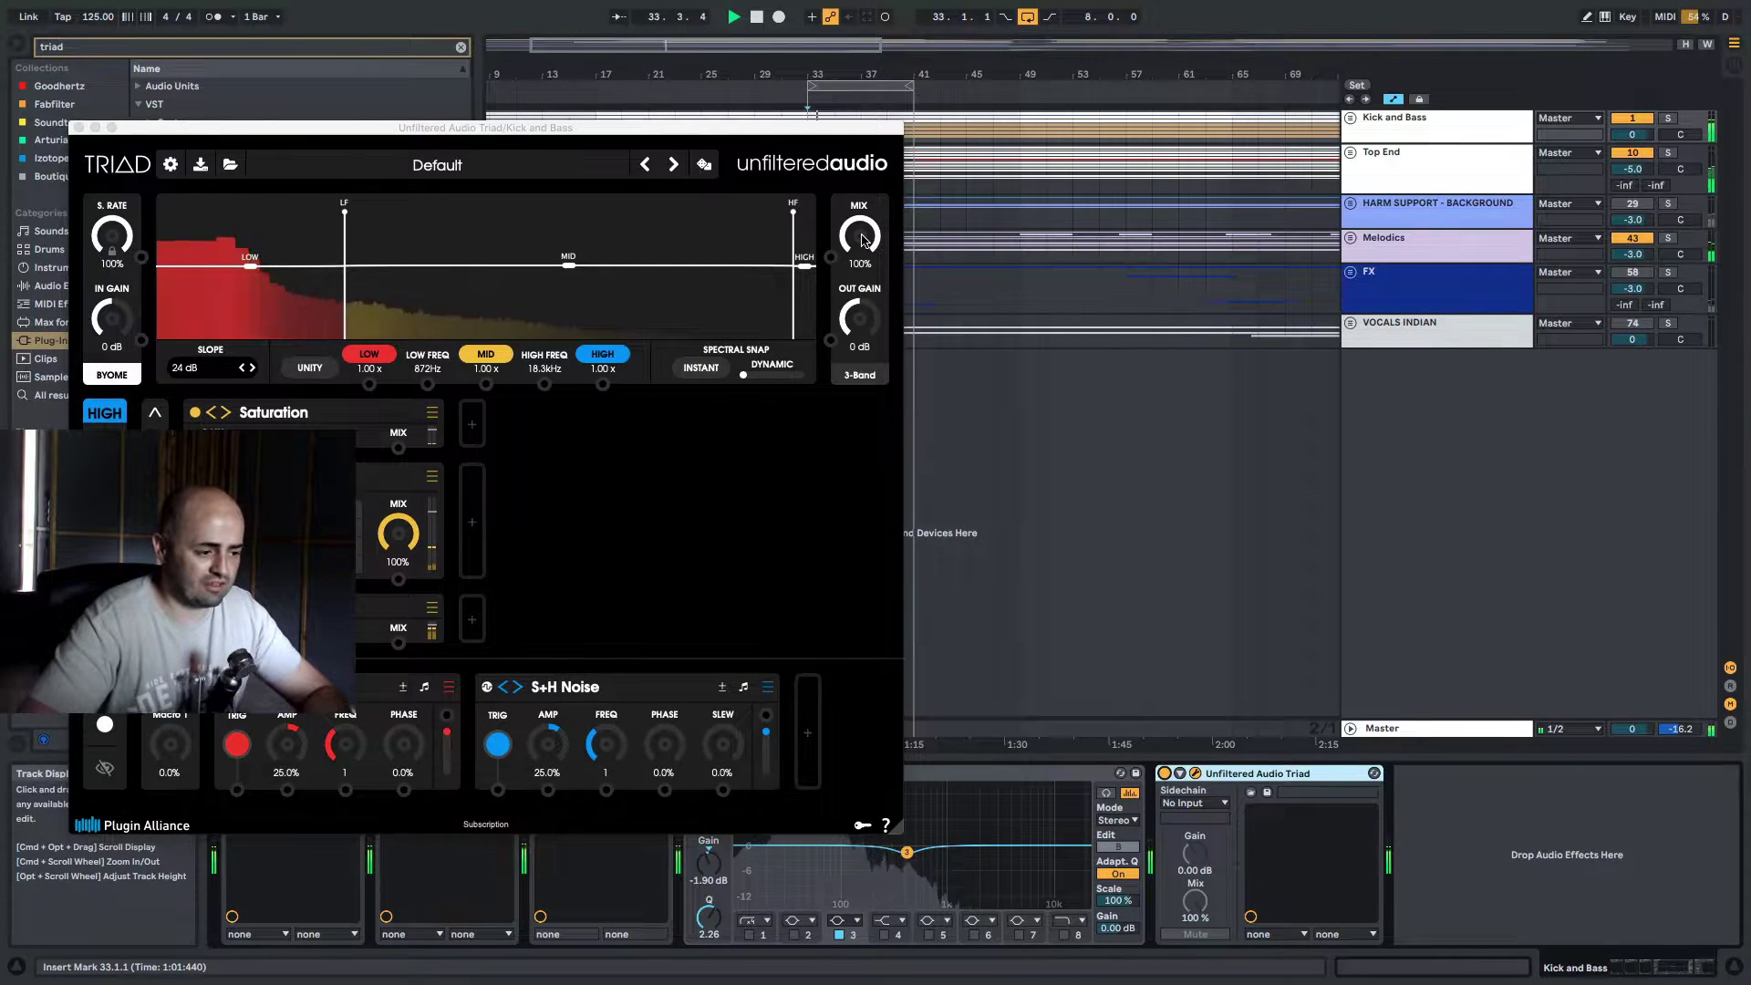
{"action": "left_click_drag", "start_coordinate": [865, 239], "coordinate": [878, 510]}
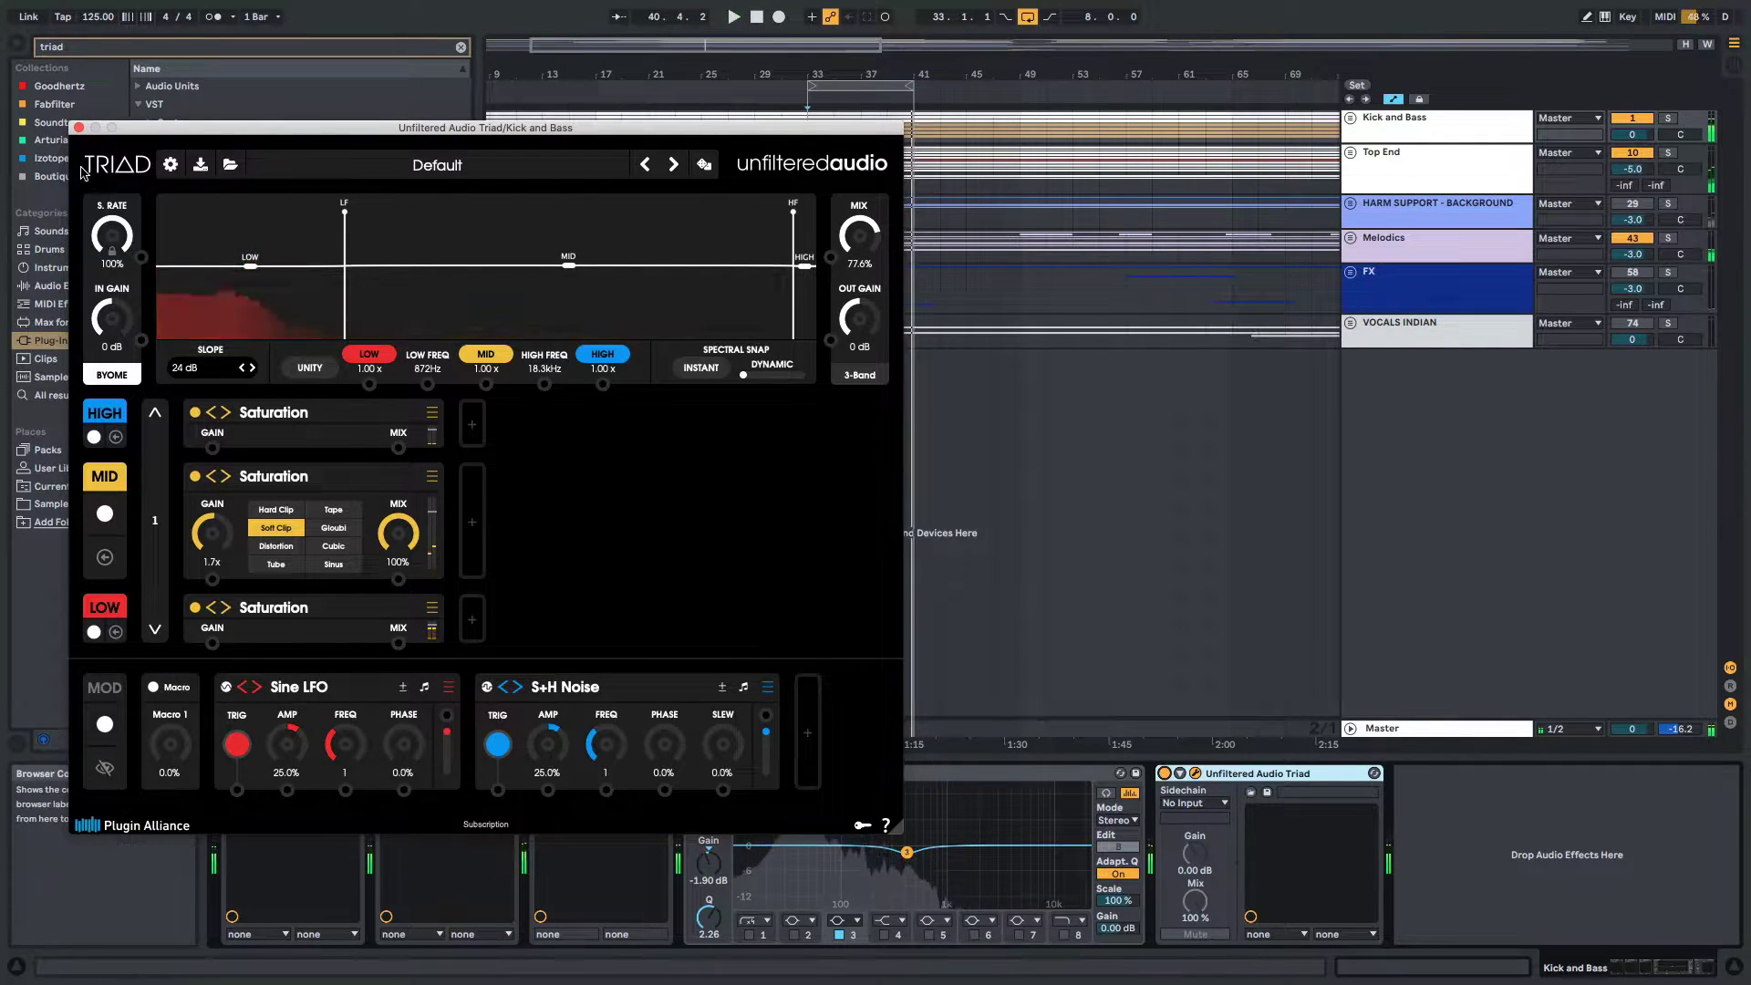
{"action": "left_click", "coordinate": [78, 128]}
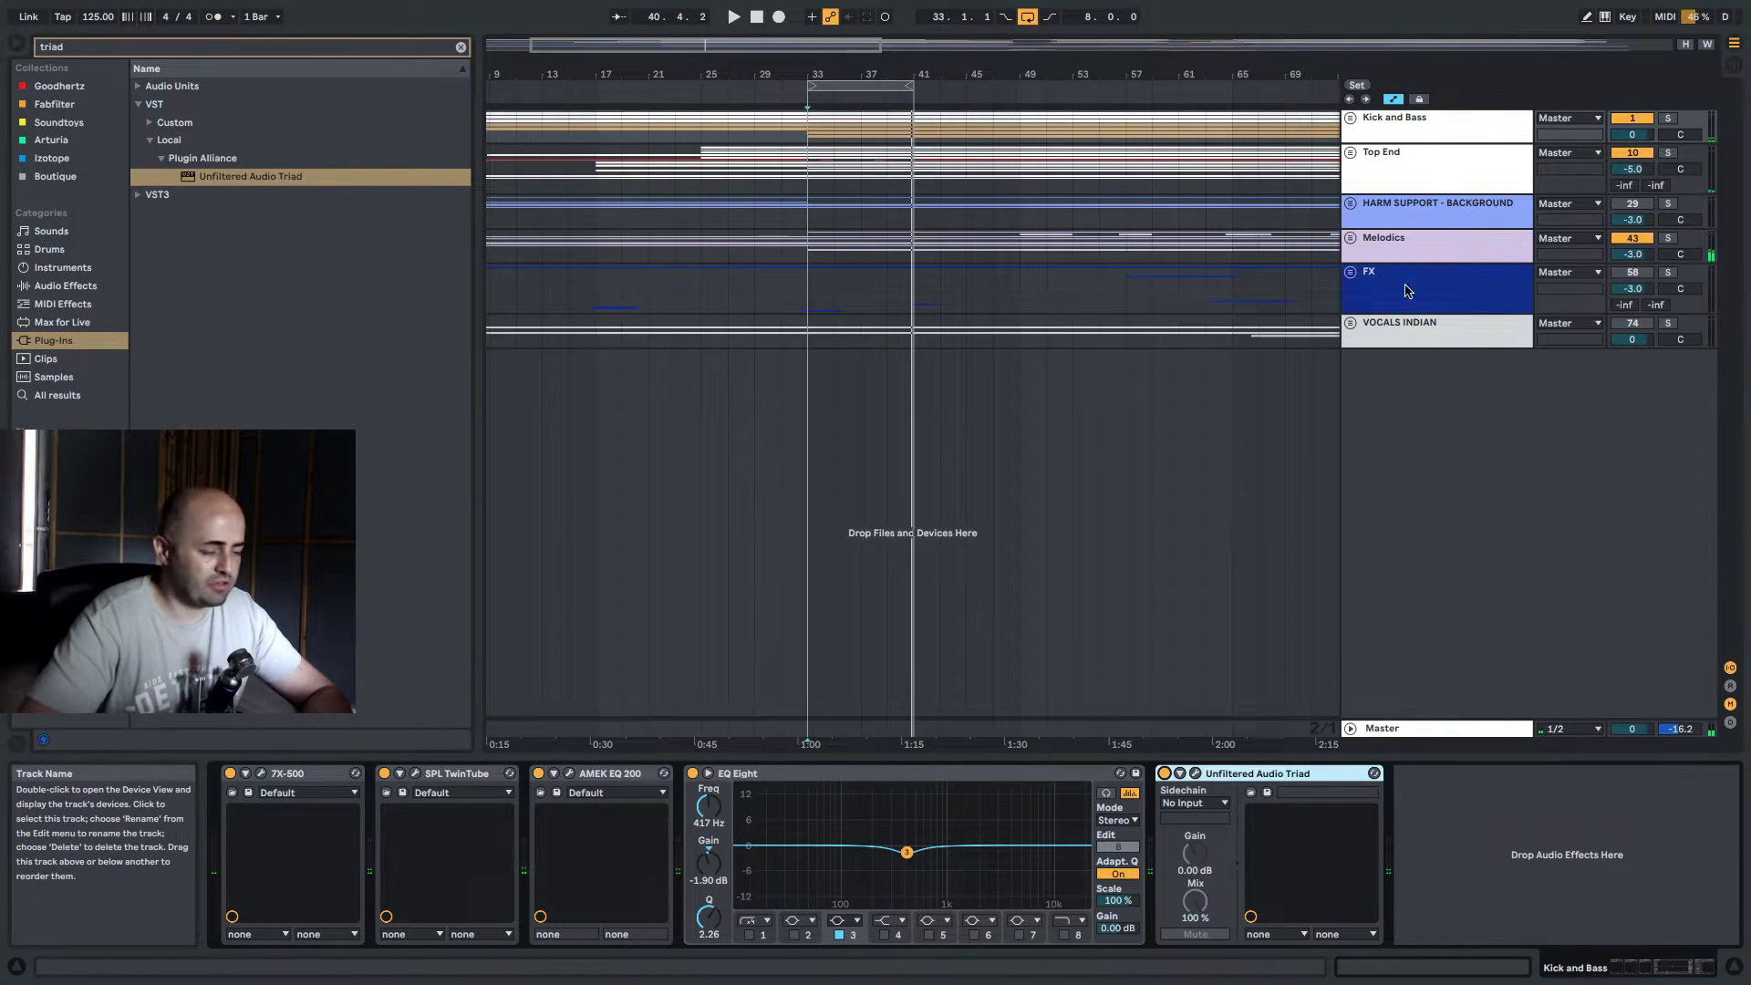
Compare the device chains of the Top End and Kick and Bass groups, including the 7X-500's parameters
{"action": "left_click", "coordinate": [1423, 162]}
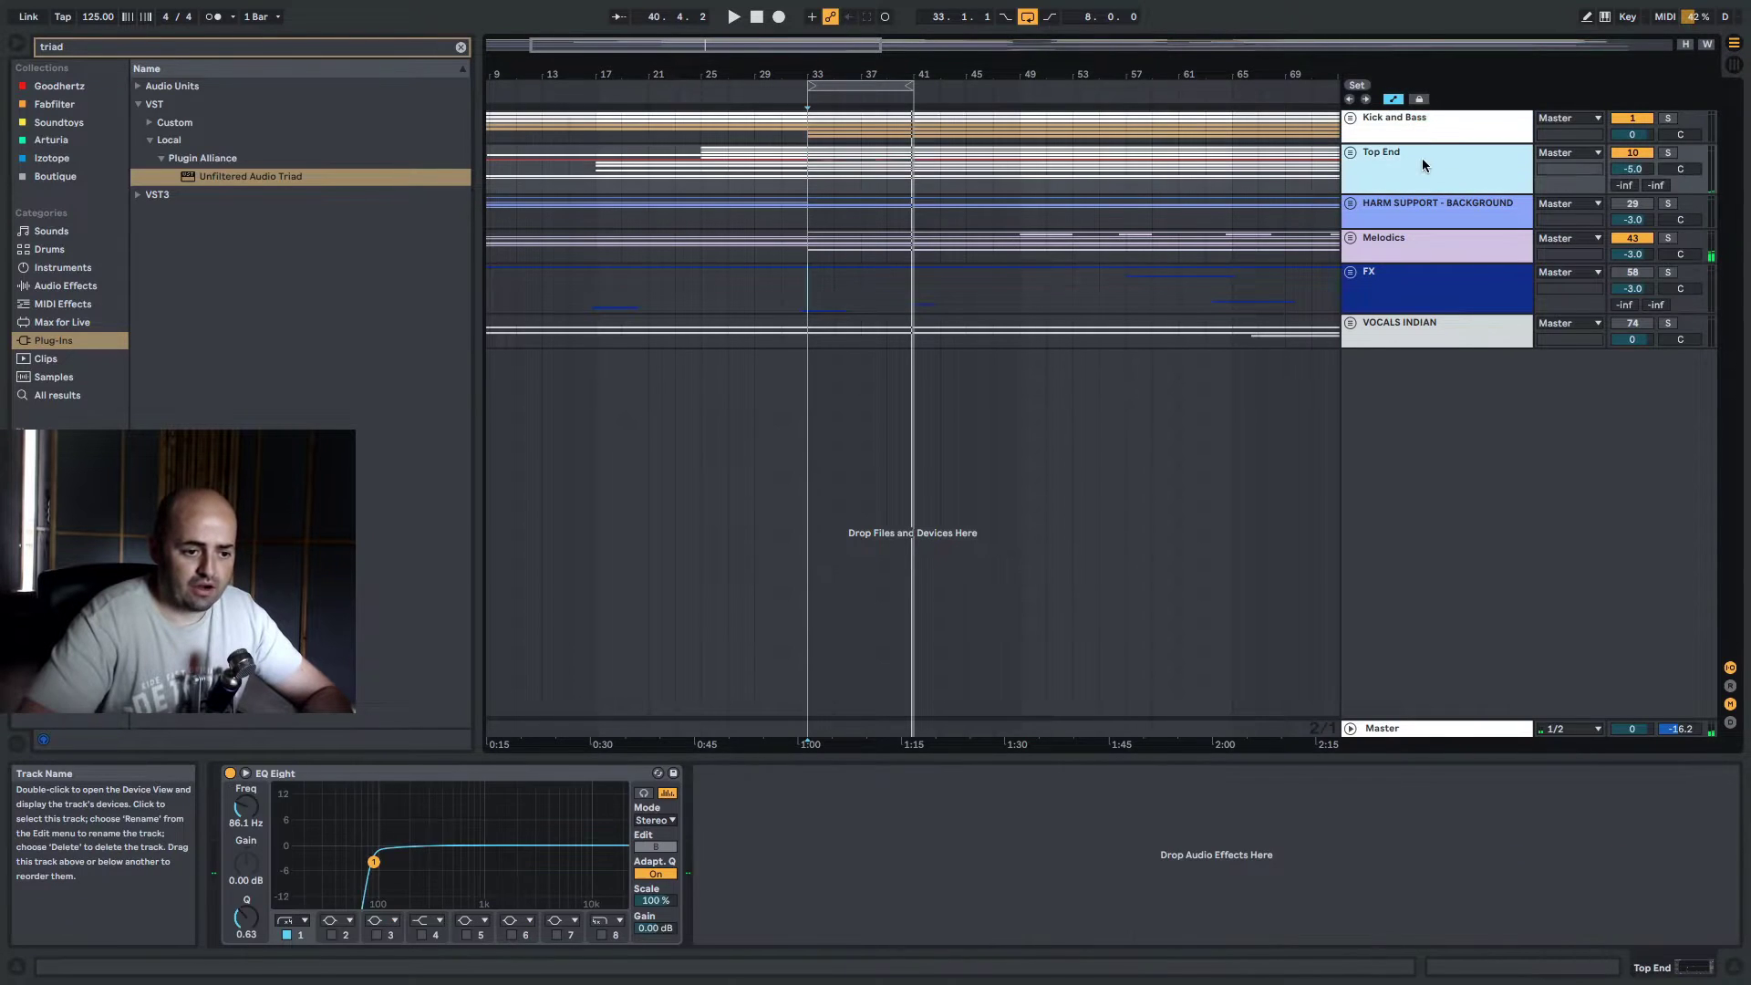
{"action": "left_click", "coordinate": [1424, 142]}
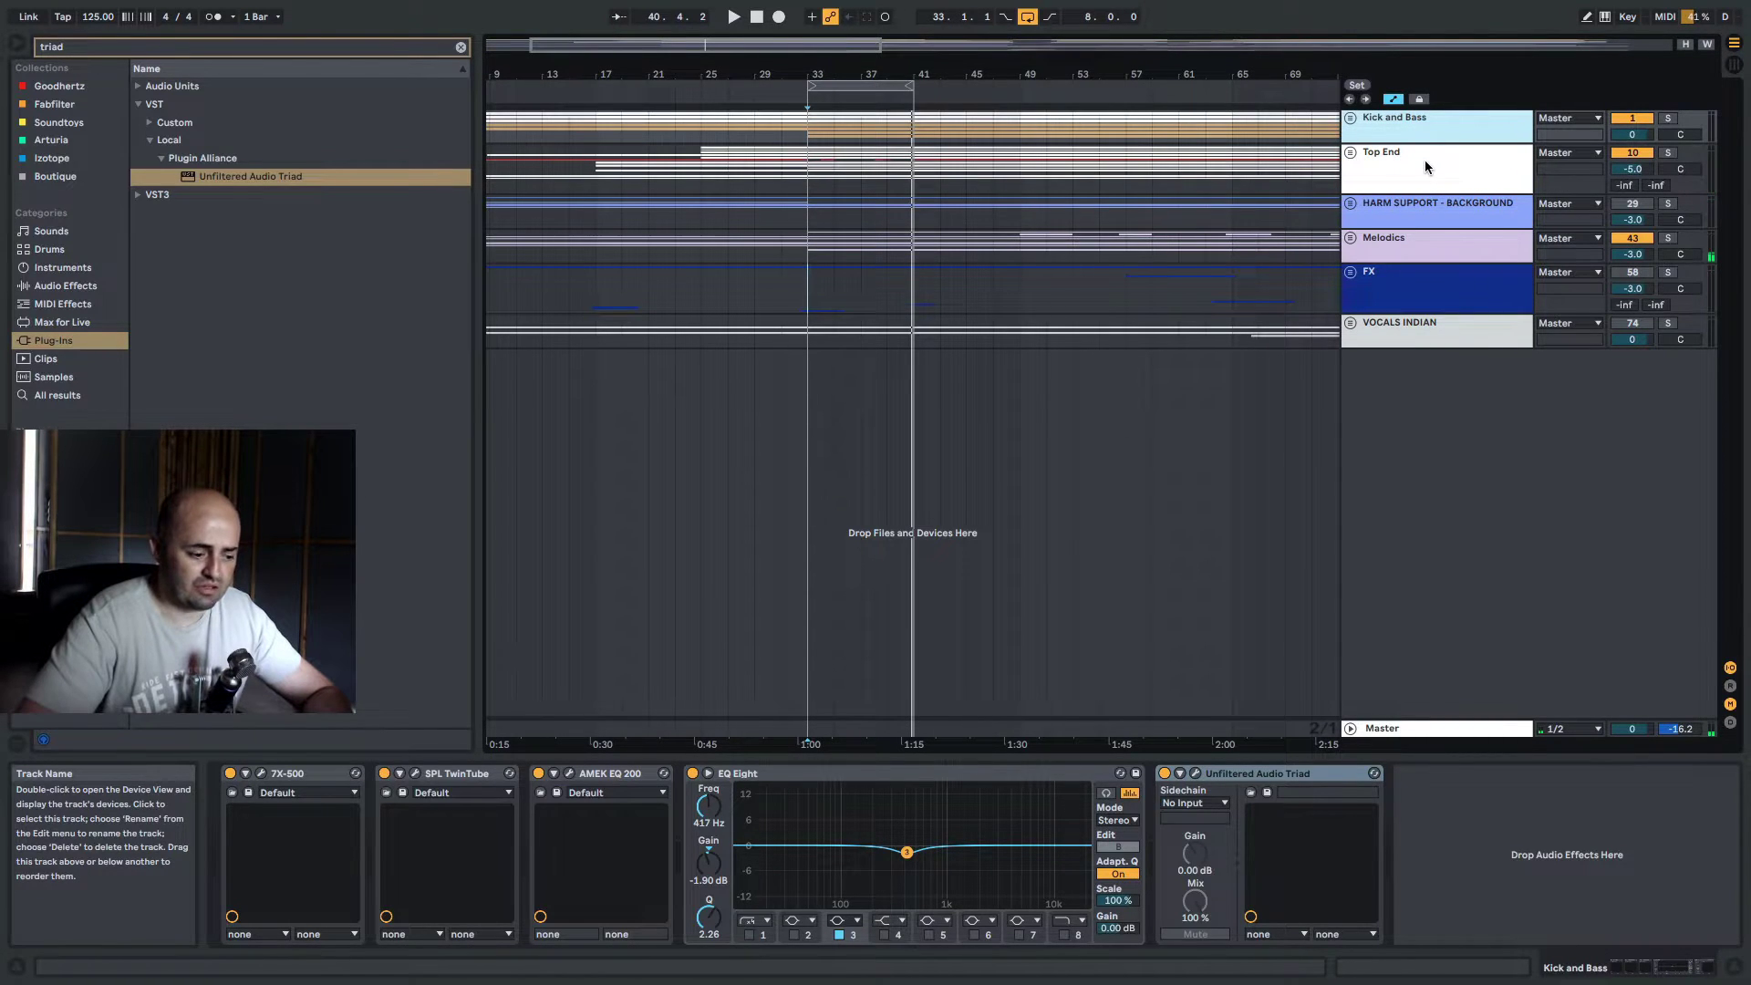
{"action": "left_click", "coordinate": [1425, 162]}
{"action": "left_click", "coordinate": [1413, 120]}
{"action": "left_click", "coordinate": [1418, 155]}
{"action": "left_click", "coordinate": [1423, 128]}
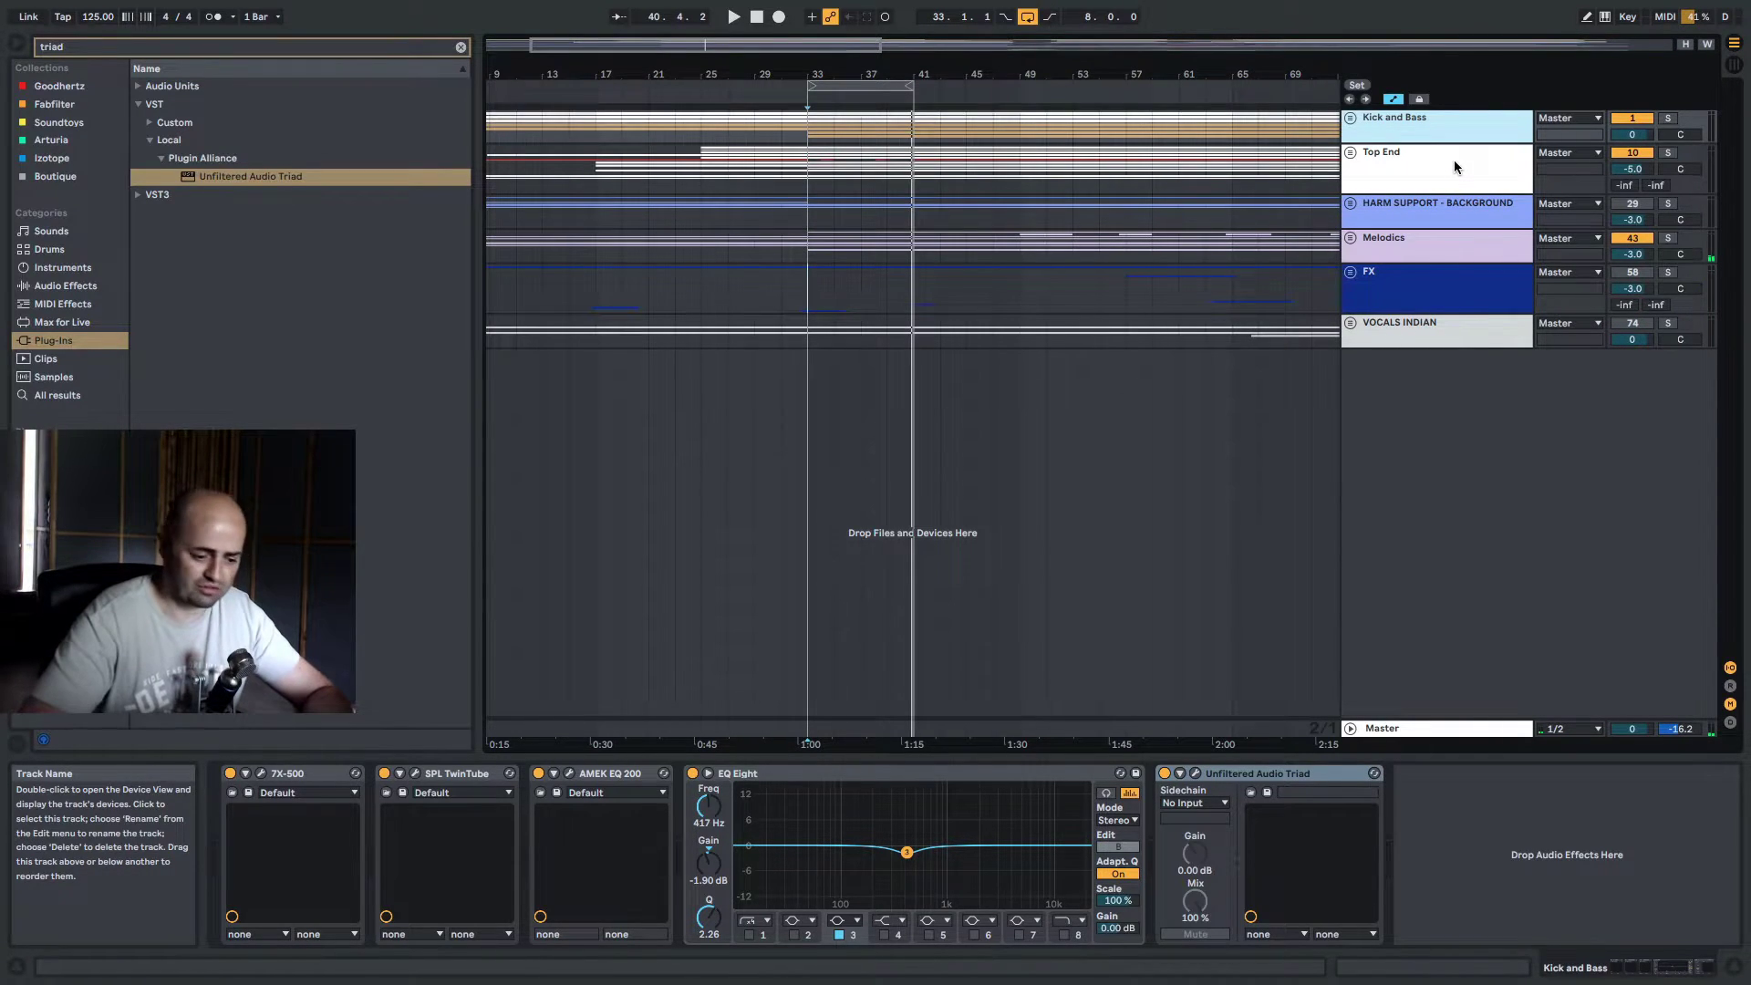
{"action": "left_click", "coordinate": [246, 774]}
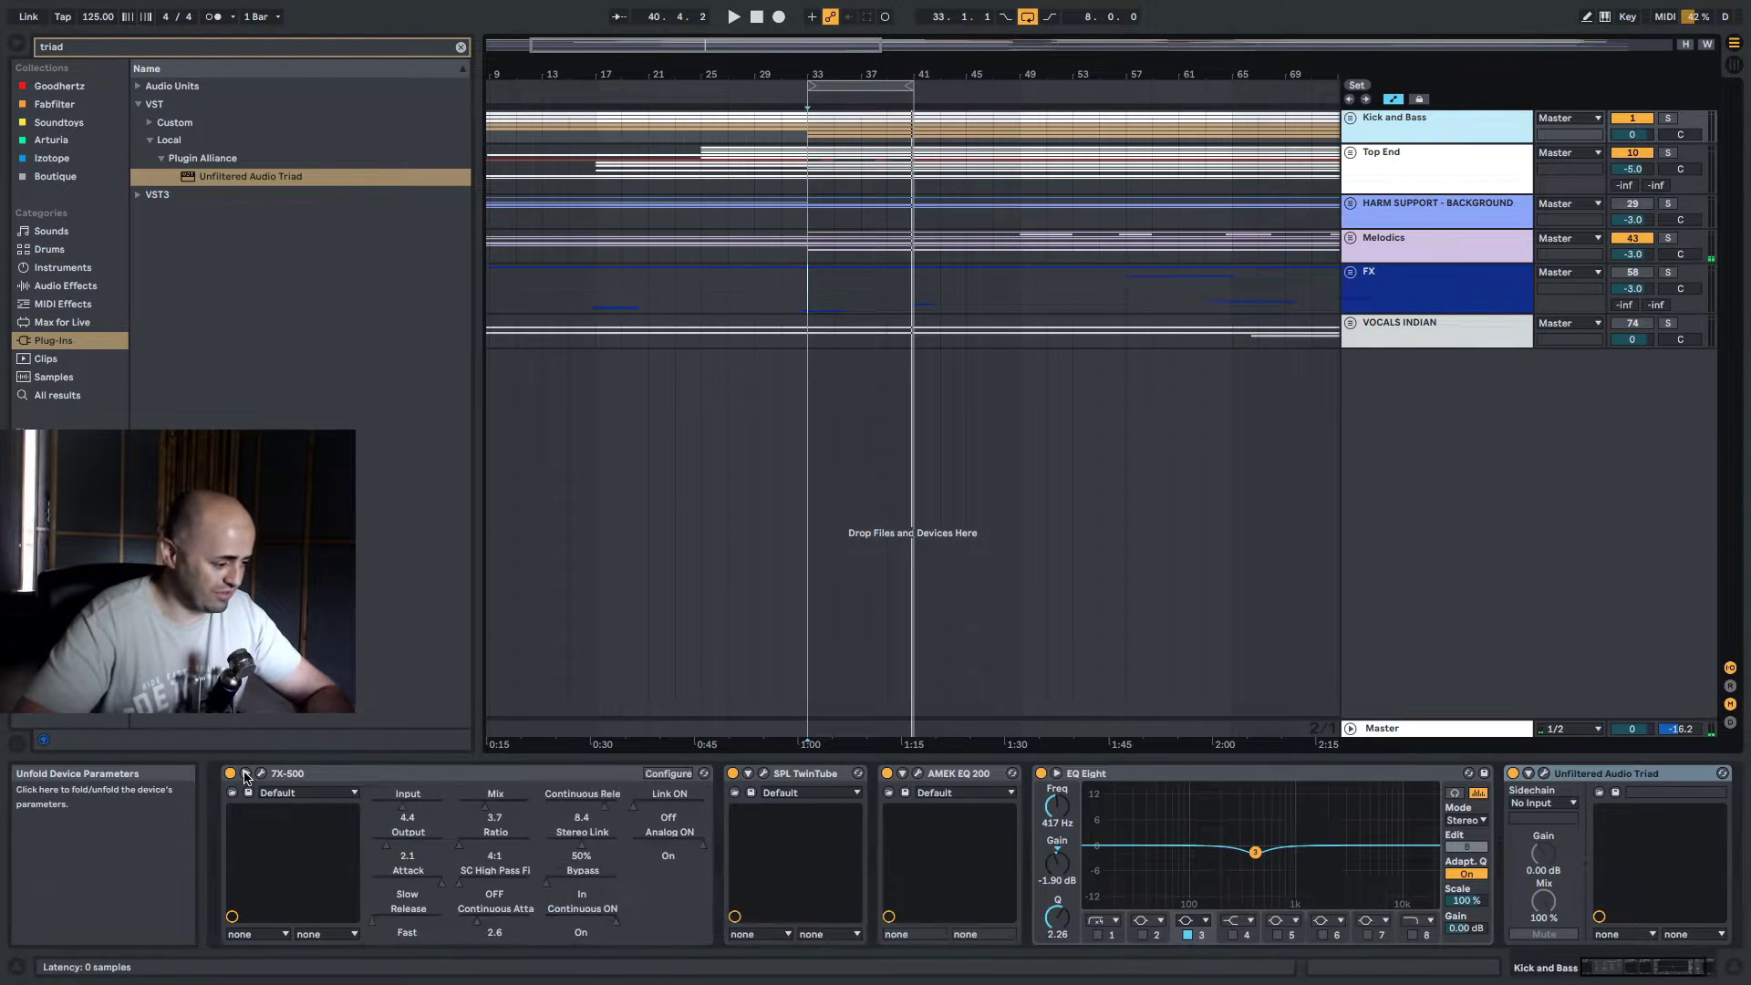
{"action": "left_click", "coordinate": [246, 774]}
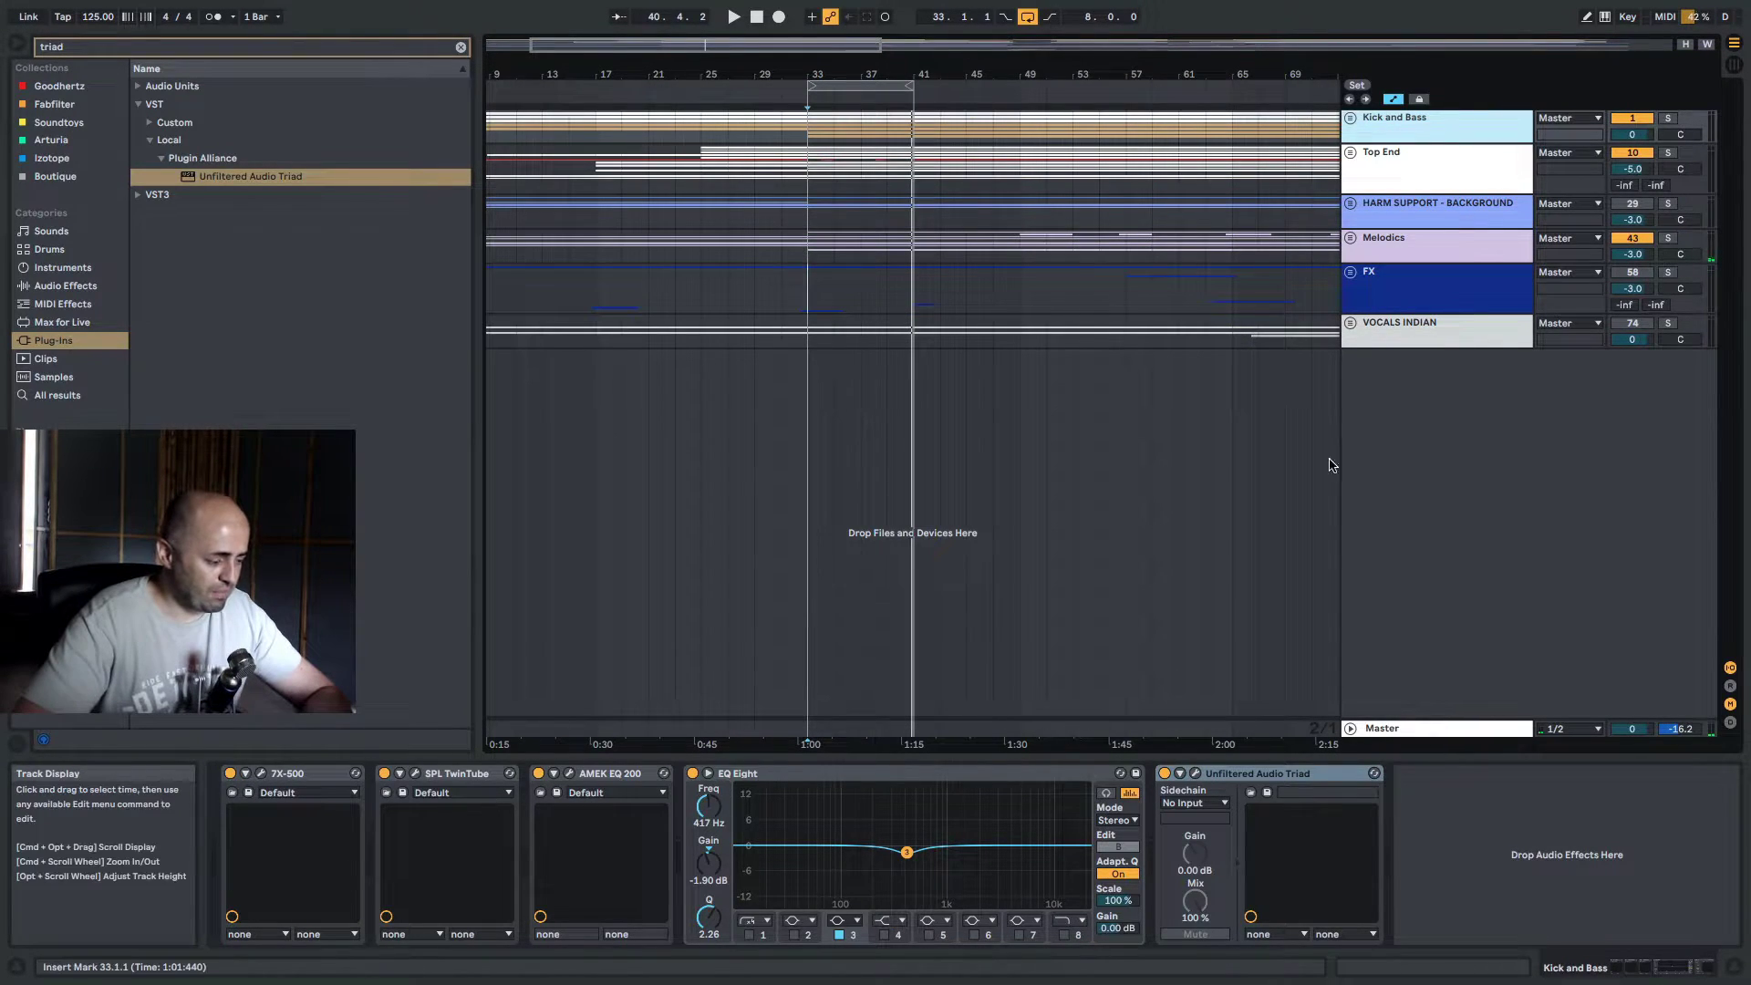
Unfold the HARM SUPPORT - BACKGROUND group and activate the group track
{"action": "left_click", "coordinate": [1444, 164]}
{"action": "left_click", "coordinate": [1408, 210]}
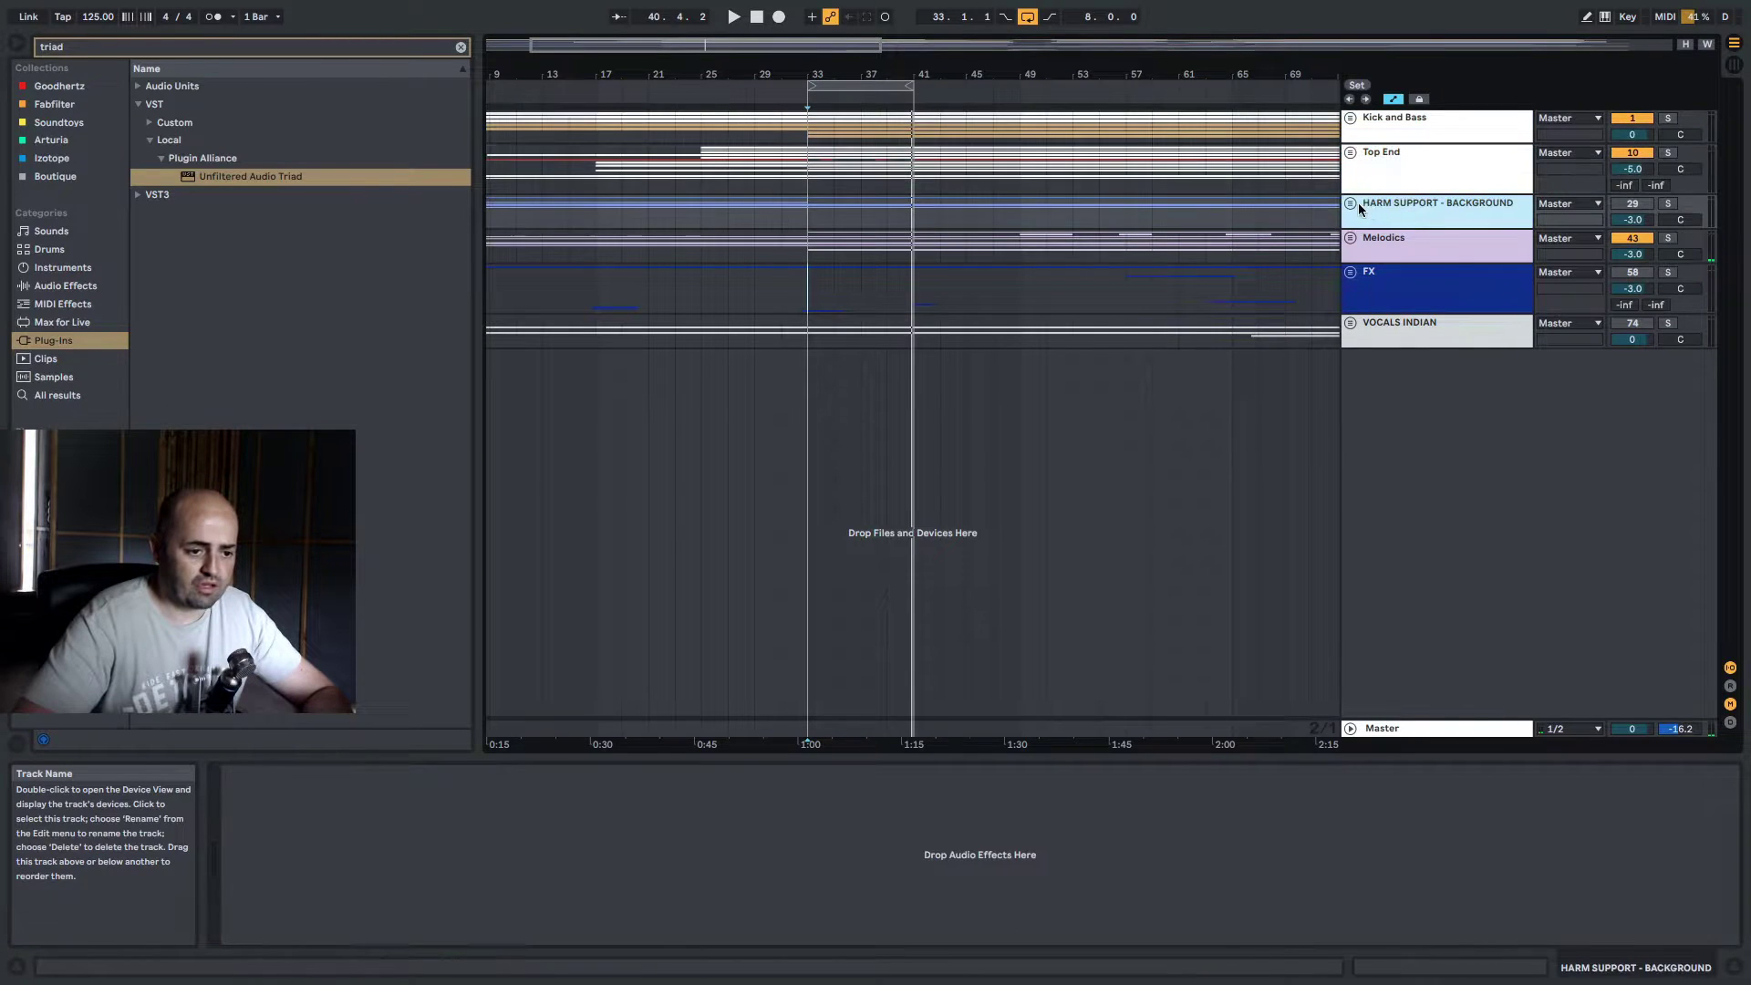
{"action": "left_click", "coordinate": [1352, 204]}
{"action": "left_click", "coordinate": [1625, 206]}
{"action": "left_click", "coordinate": [1443, 356]}
{"action": "left_click", "coordinate": [1425, 217]}
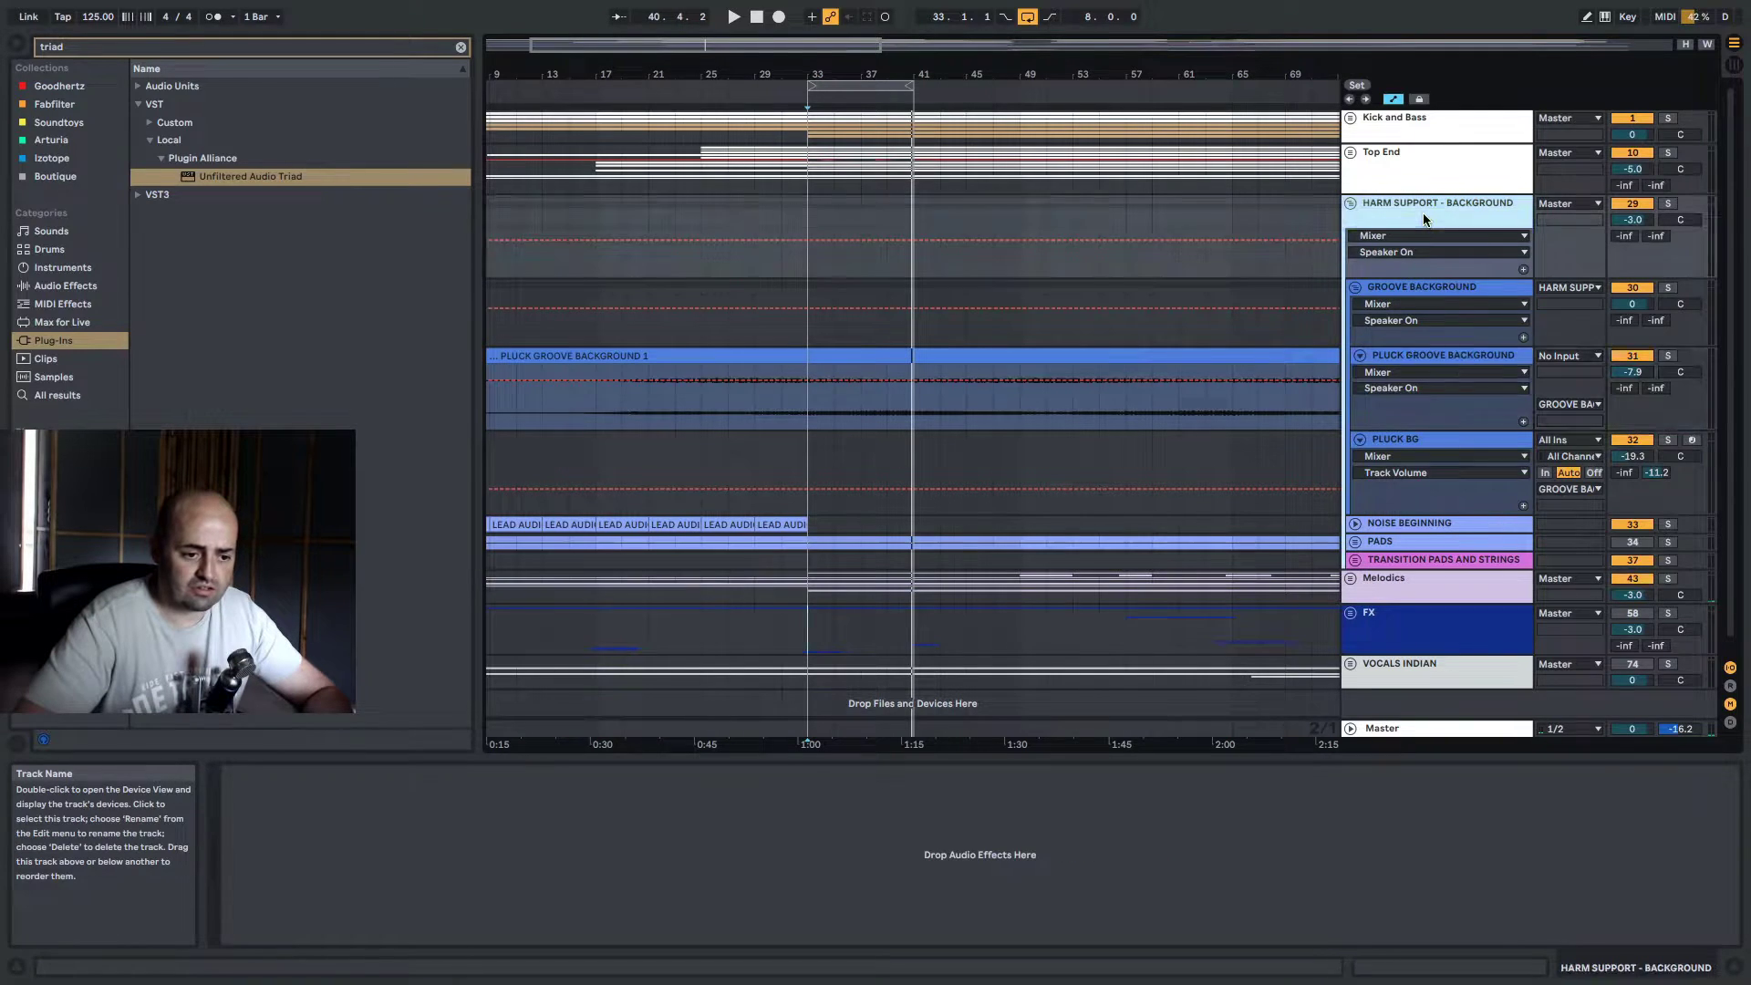
Listen to the PLUCK GROOVE BACKGROUND track in solo, stop playback and unsolo it
{"action": "left_click", "coordinate": [1433, 356]}
{"action": "left_click", "coordinate": [1436, 290]}
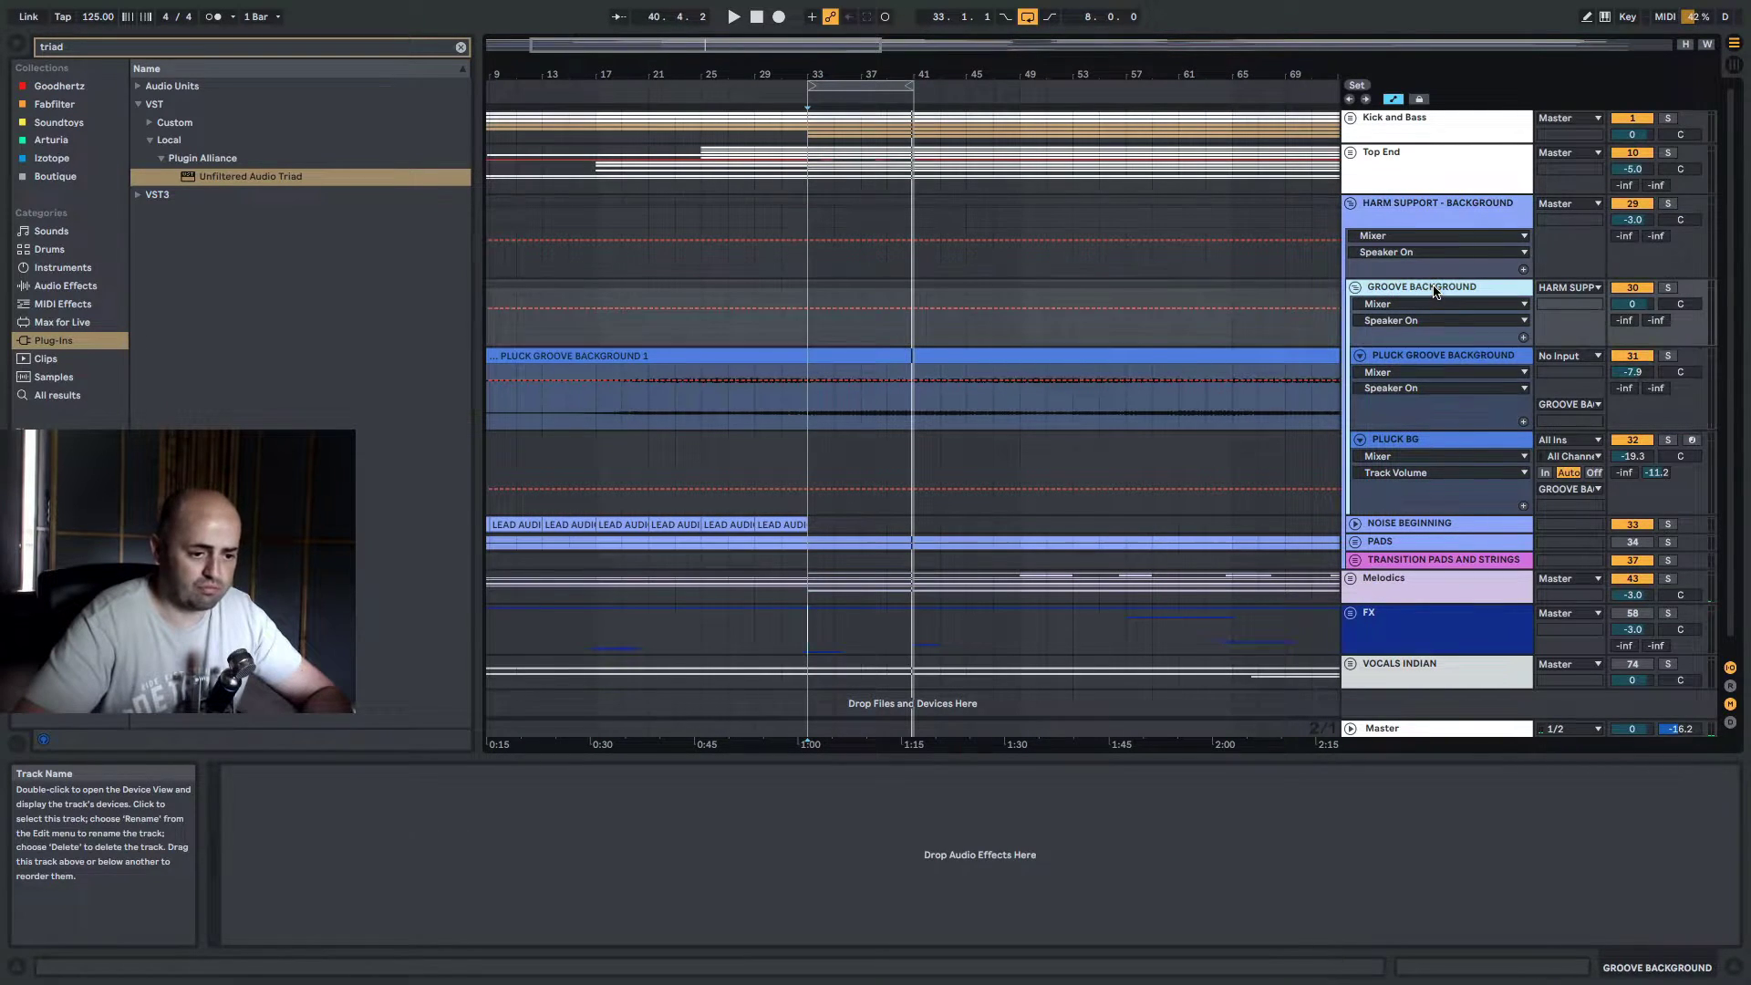
{"action": "left_click", "coordinate": [1435, 367]}
{"action": "left_click", "coordinate": [1668, 356]}
{"action": "key", "text": "space"}
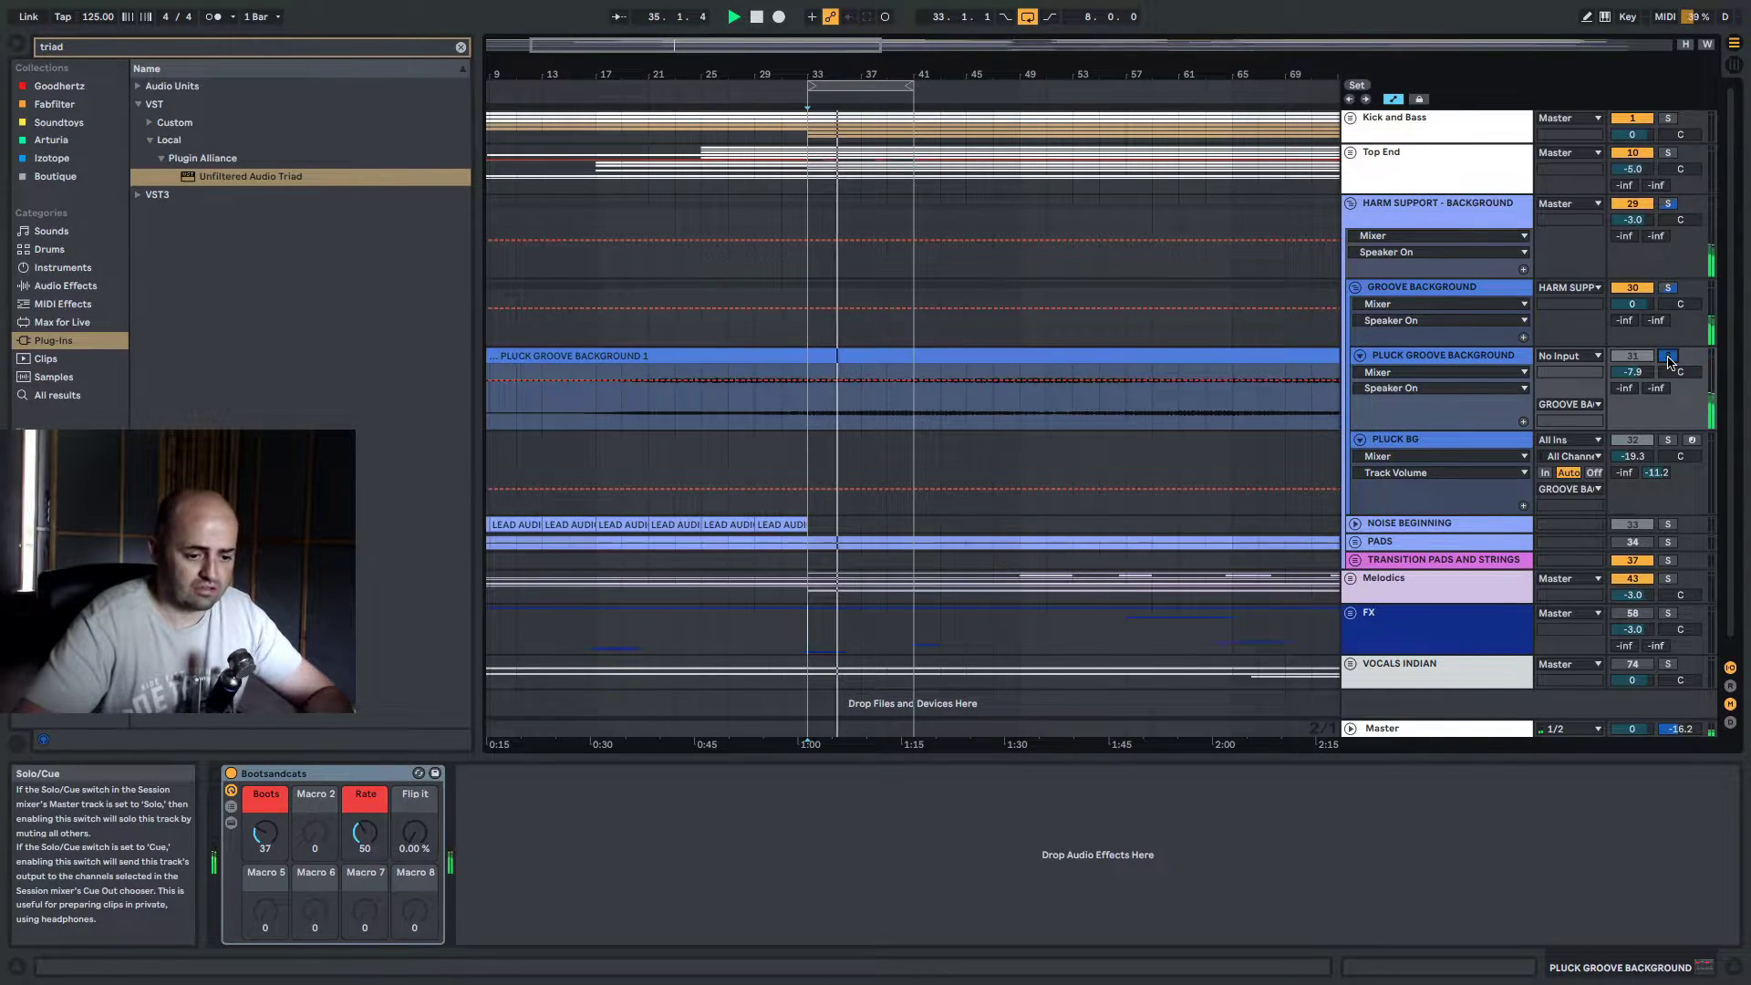
{"action": "key", "text": "space"}
{"action": "left_click", "coordinate": [1668, 357]}
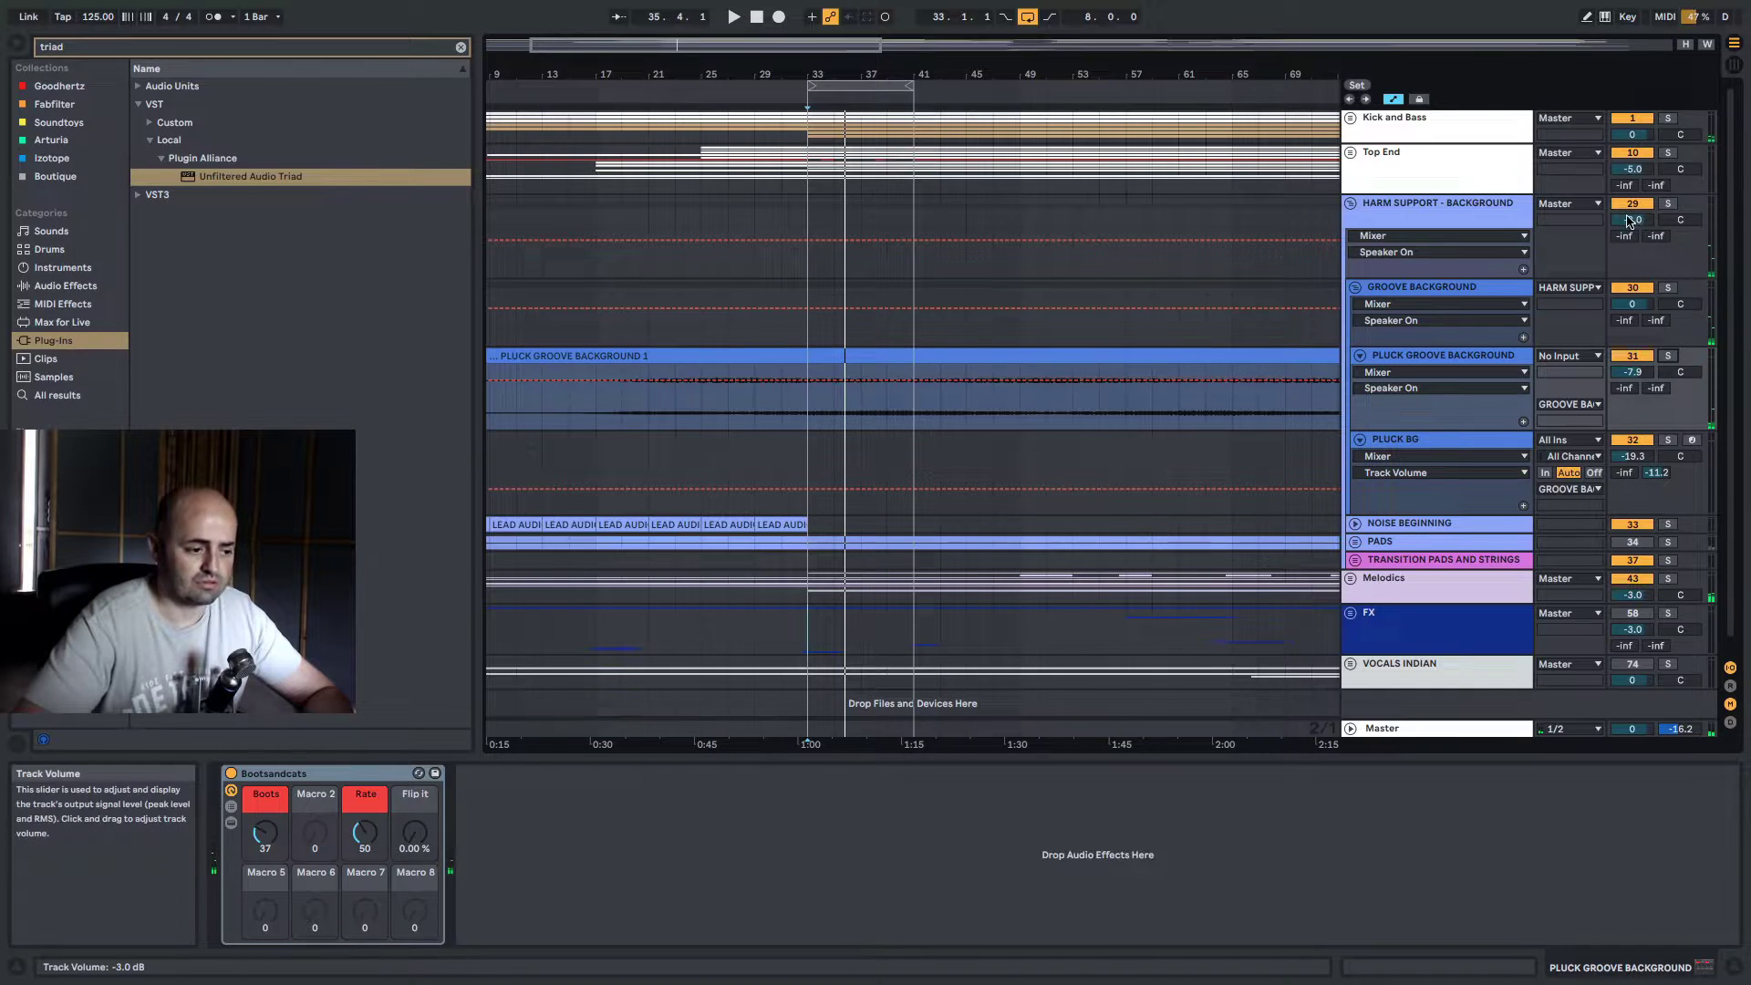
Unfold the Melodics group, select the CHORD CHAKUUU track and play it in solo
{"action": "left_click", "coordinate": [1386, 580]}
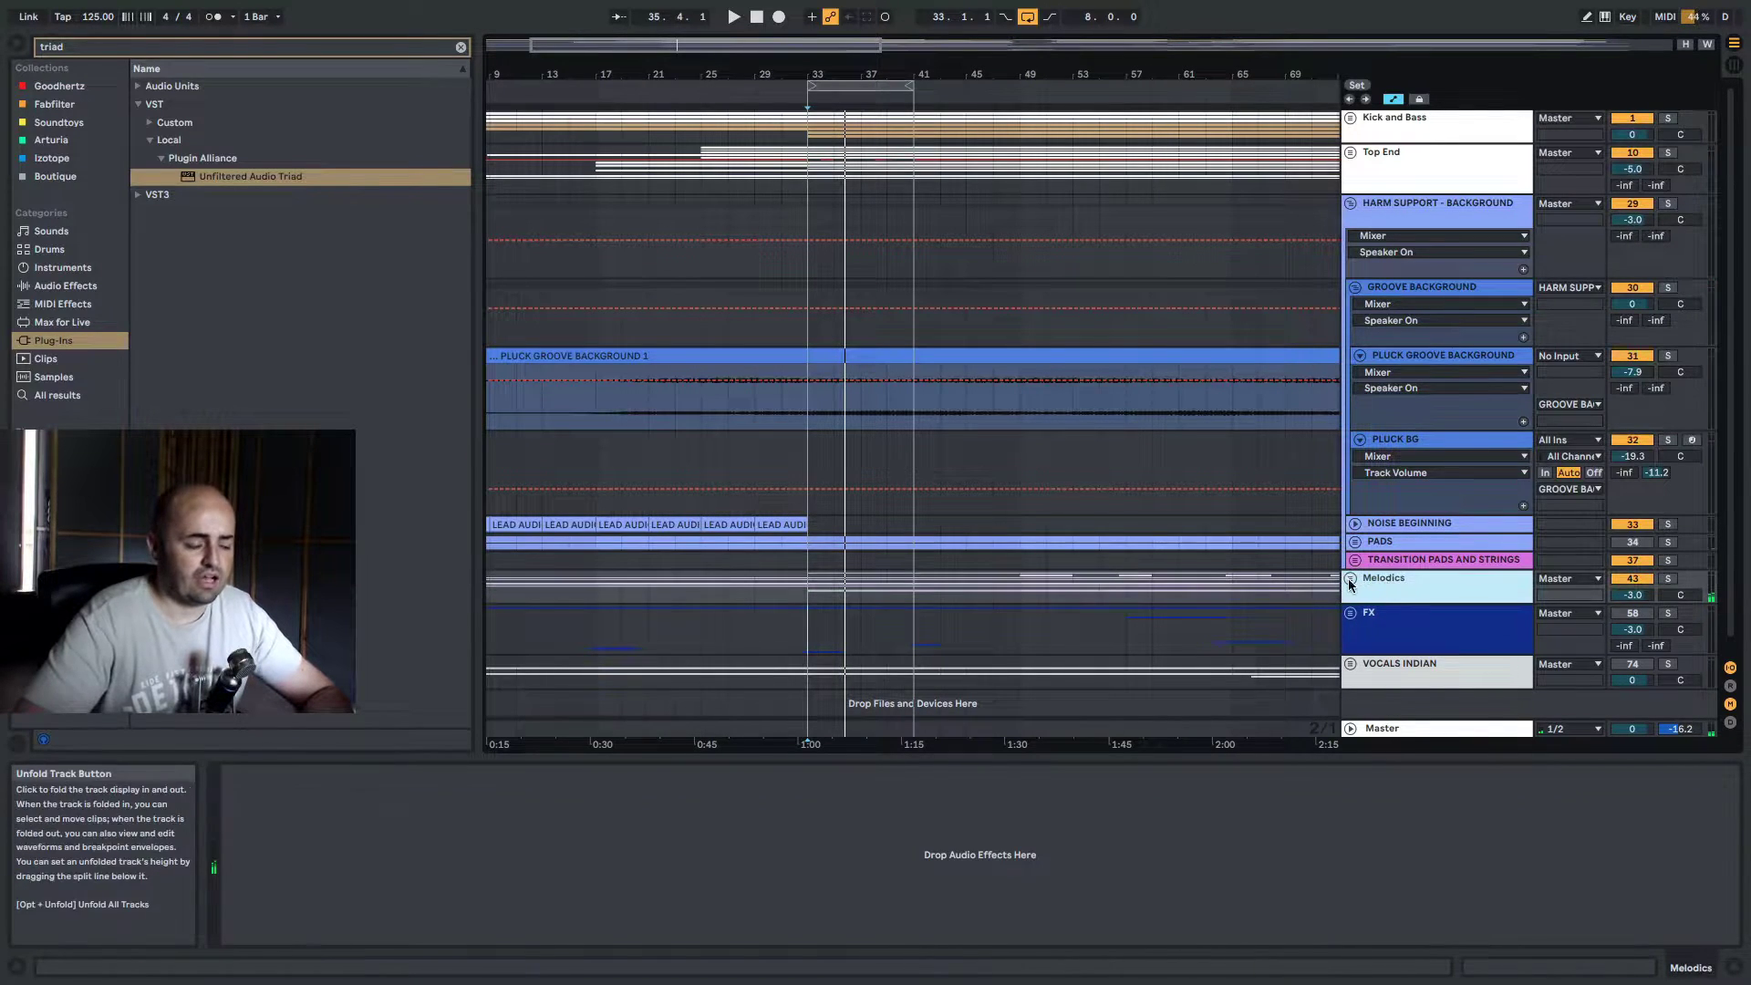
{"action": "left_click", "coordinate": [1349, 577]}
{"action": "scroll", "coordinate": [1443, 546], "scroll_direction": "down", "scroll_amount": 3}
{"action": "scroll", "coordinate": [1443, 545], "scroll_direction": "down", "scroll_amount": 1}
{"action": "left_click", "coordinate": [1442, 546]}
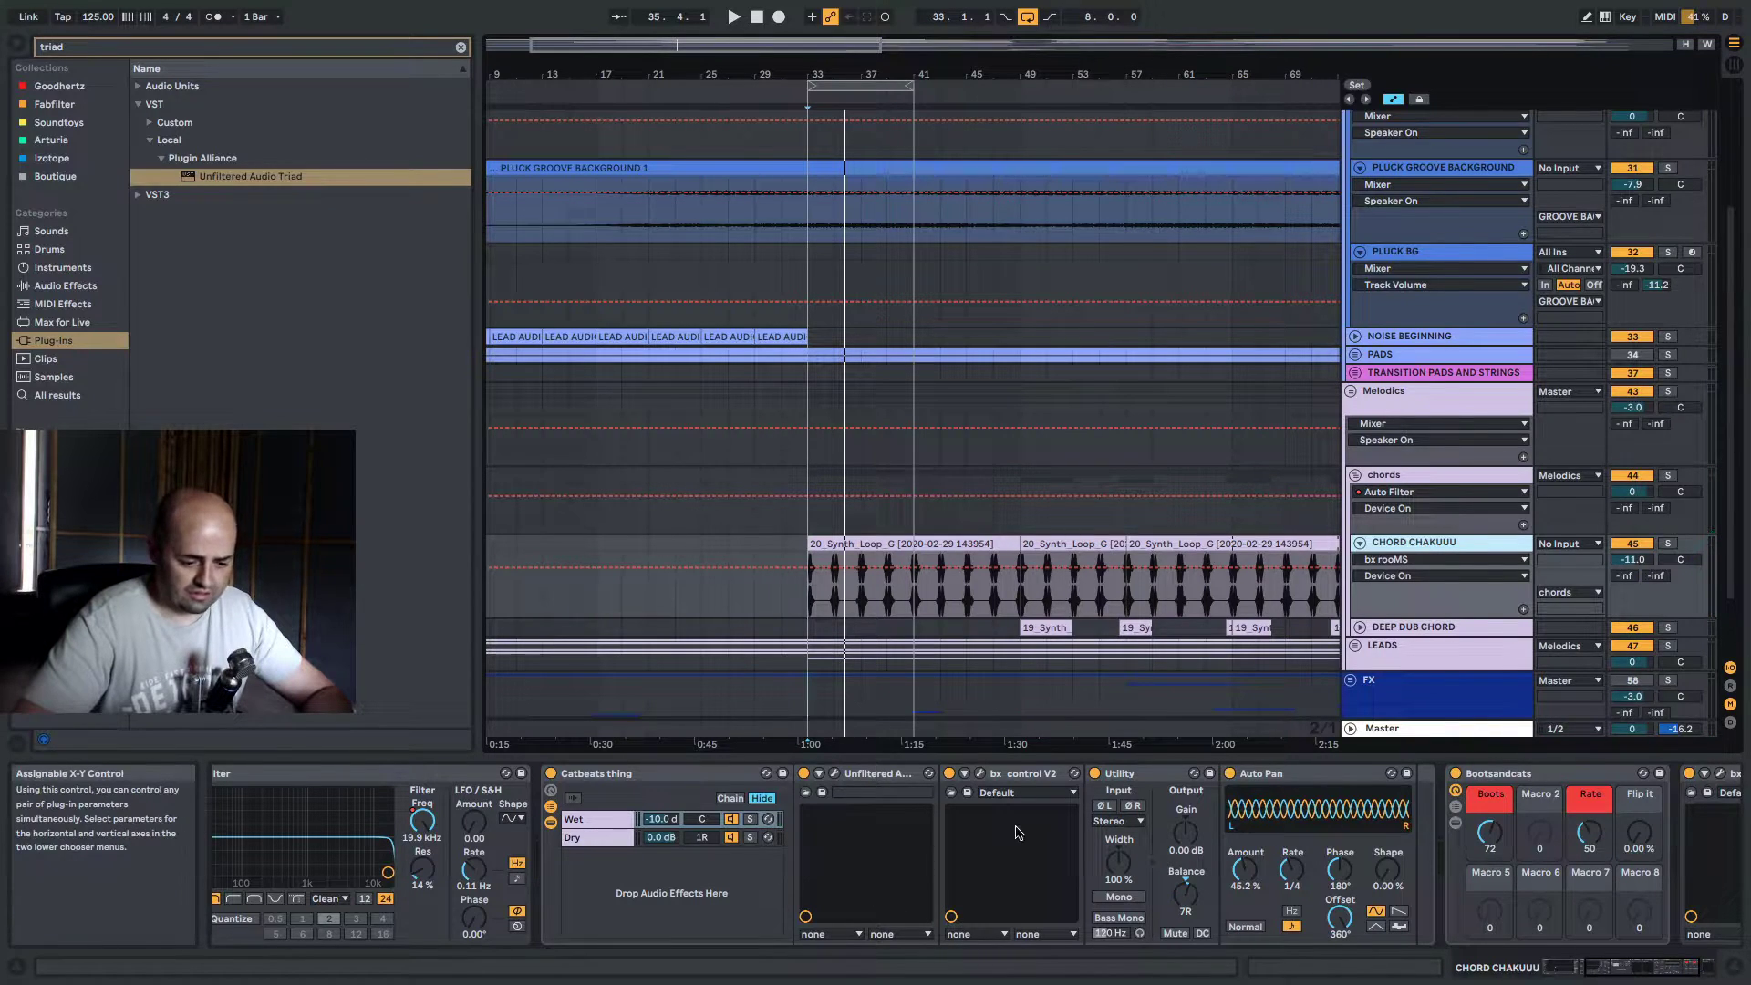
{"action": "left_click", "coordinate": [1668, 545]}
{"action": "key", "text": "space"}
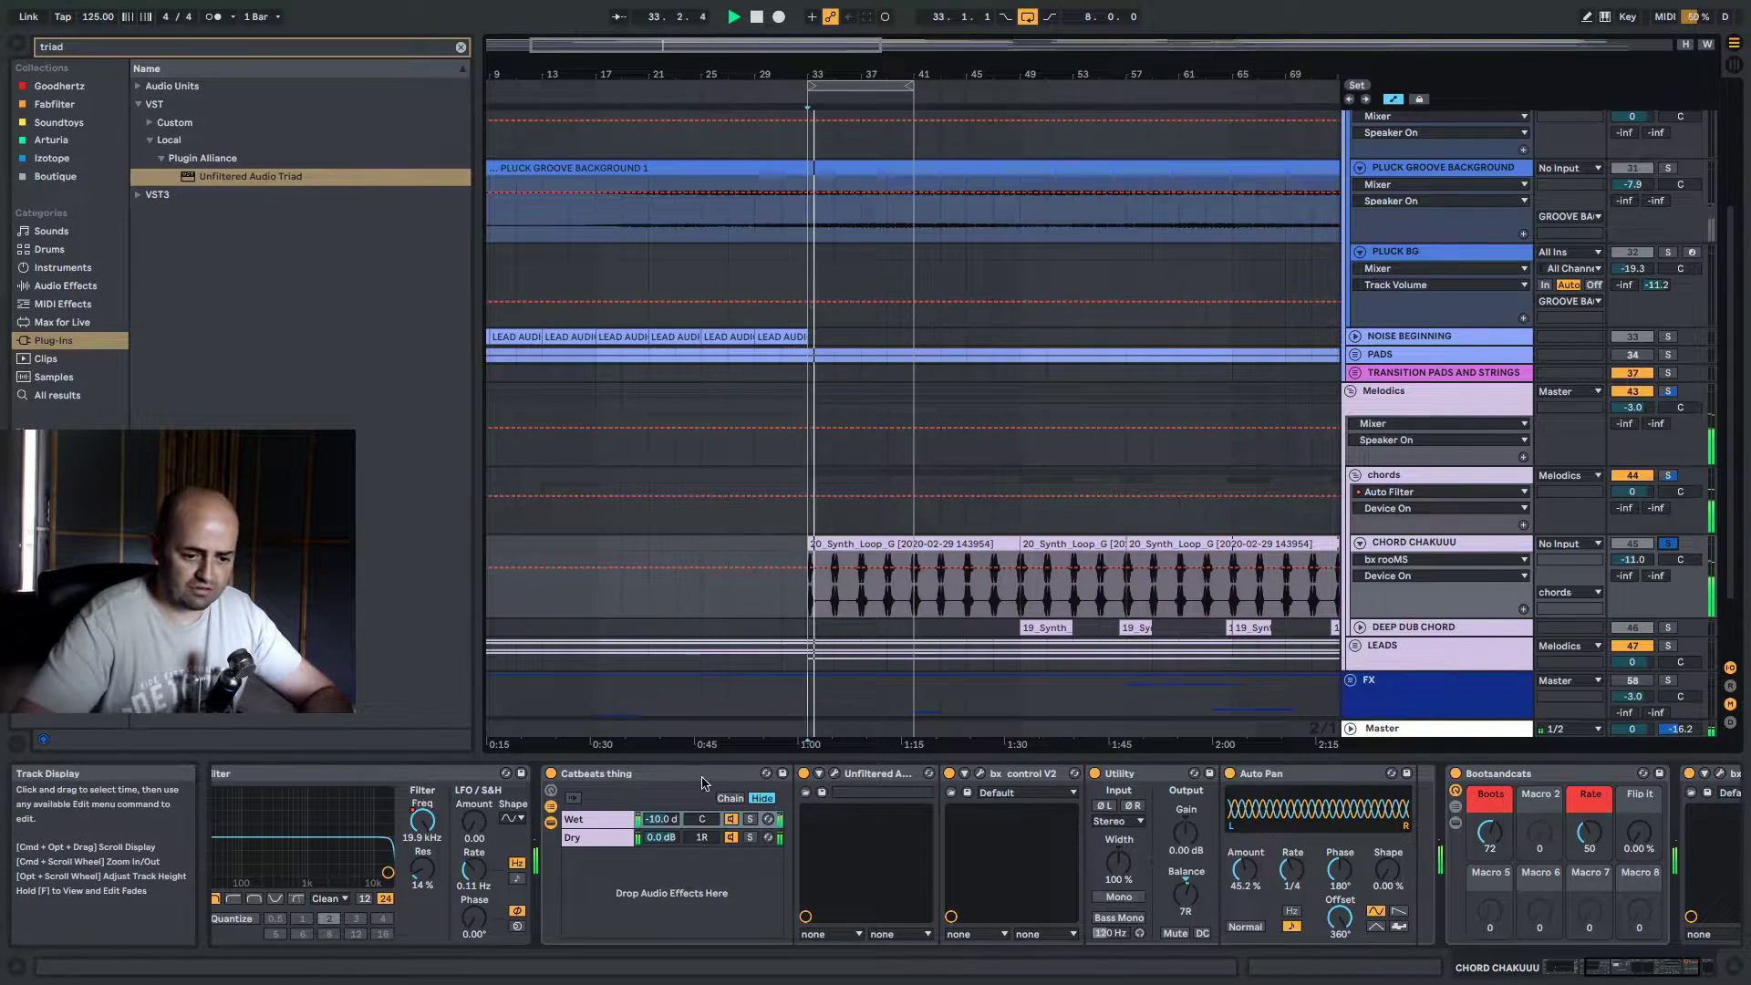
Examine the modulated Cutoff and Rez settings of the Instant Delay on the CHORD CHAKUUU track, stop playback and close the plug-in window
{"action": "left_click", "coordinate": [835, 775]}
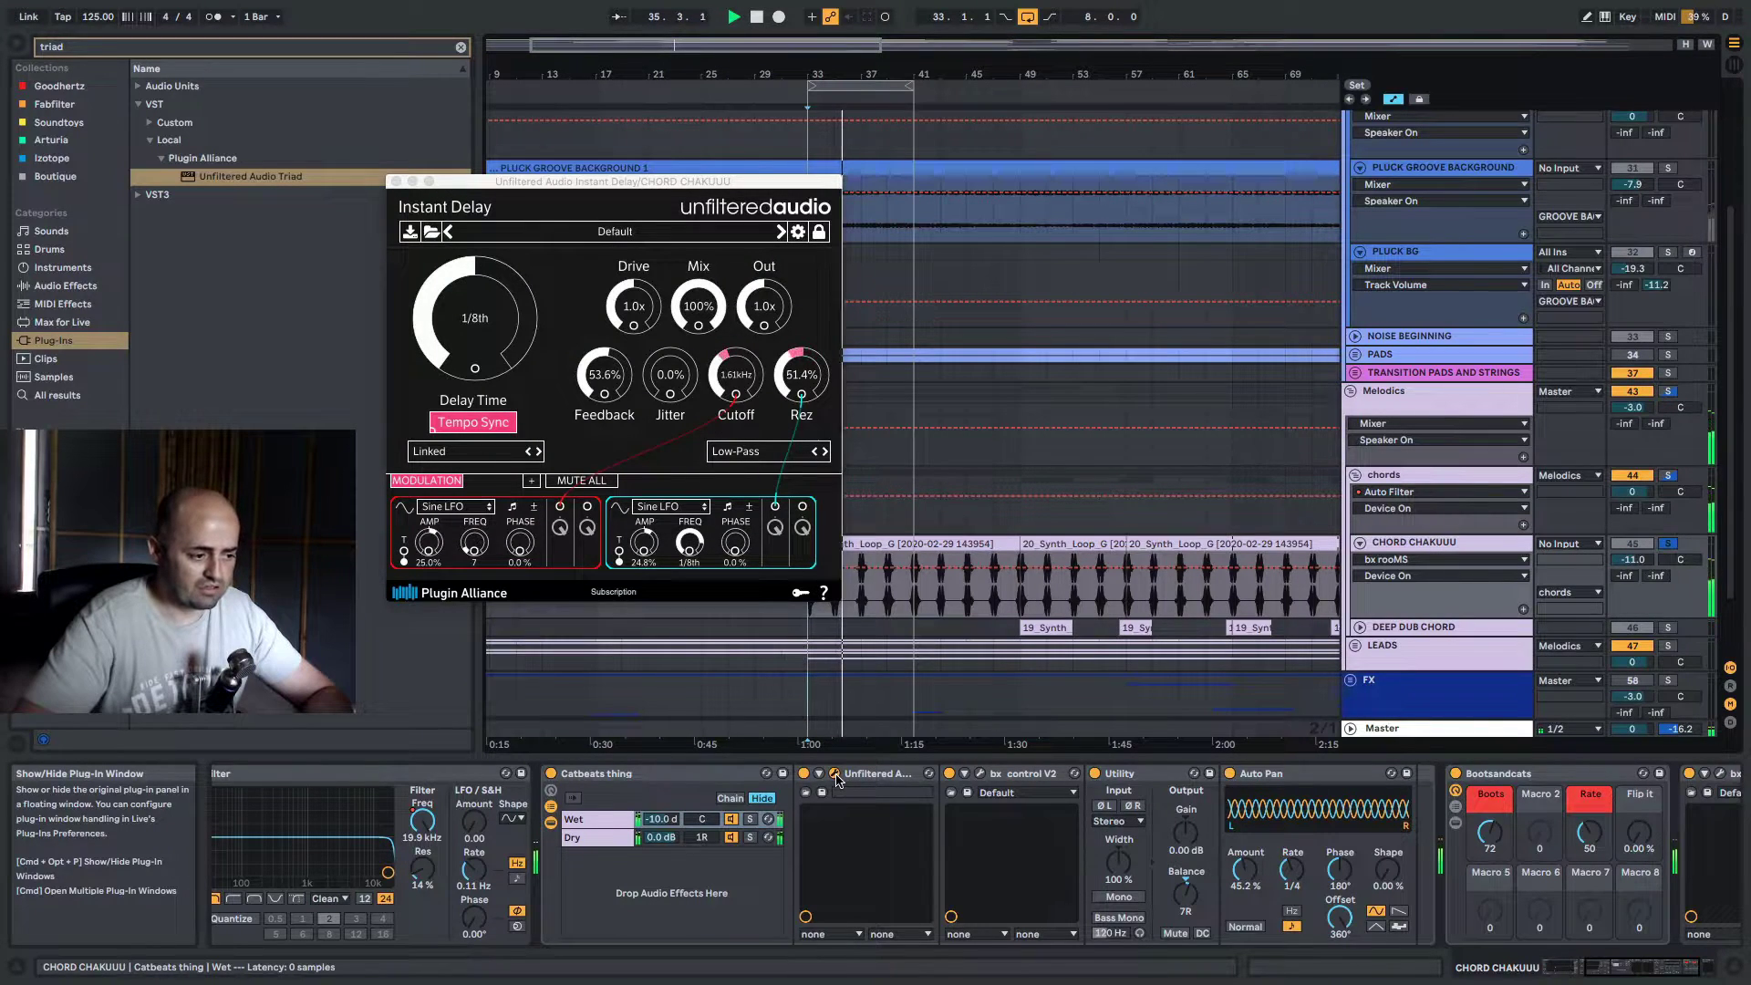
{"action": "left_click", "coordinate": [835, 774]}
{"action": "left_click", "coordinate": [834, 774]}
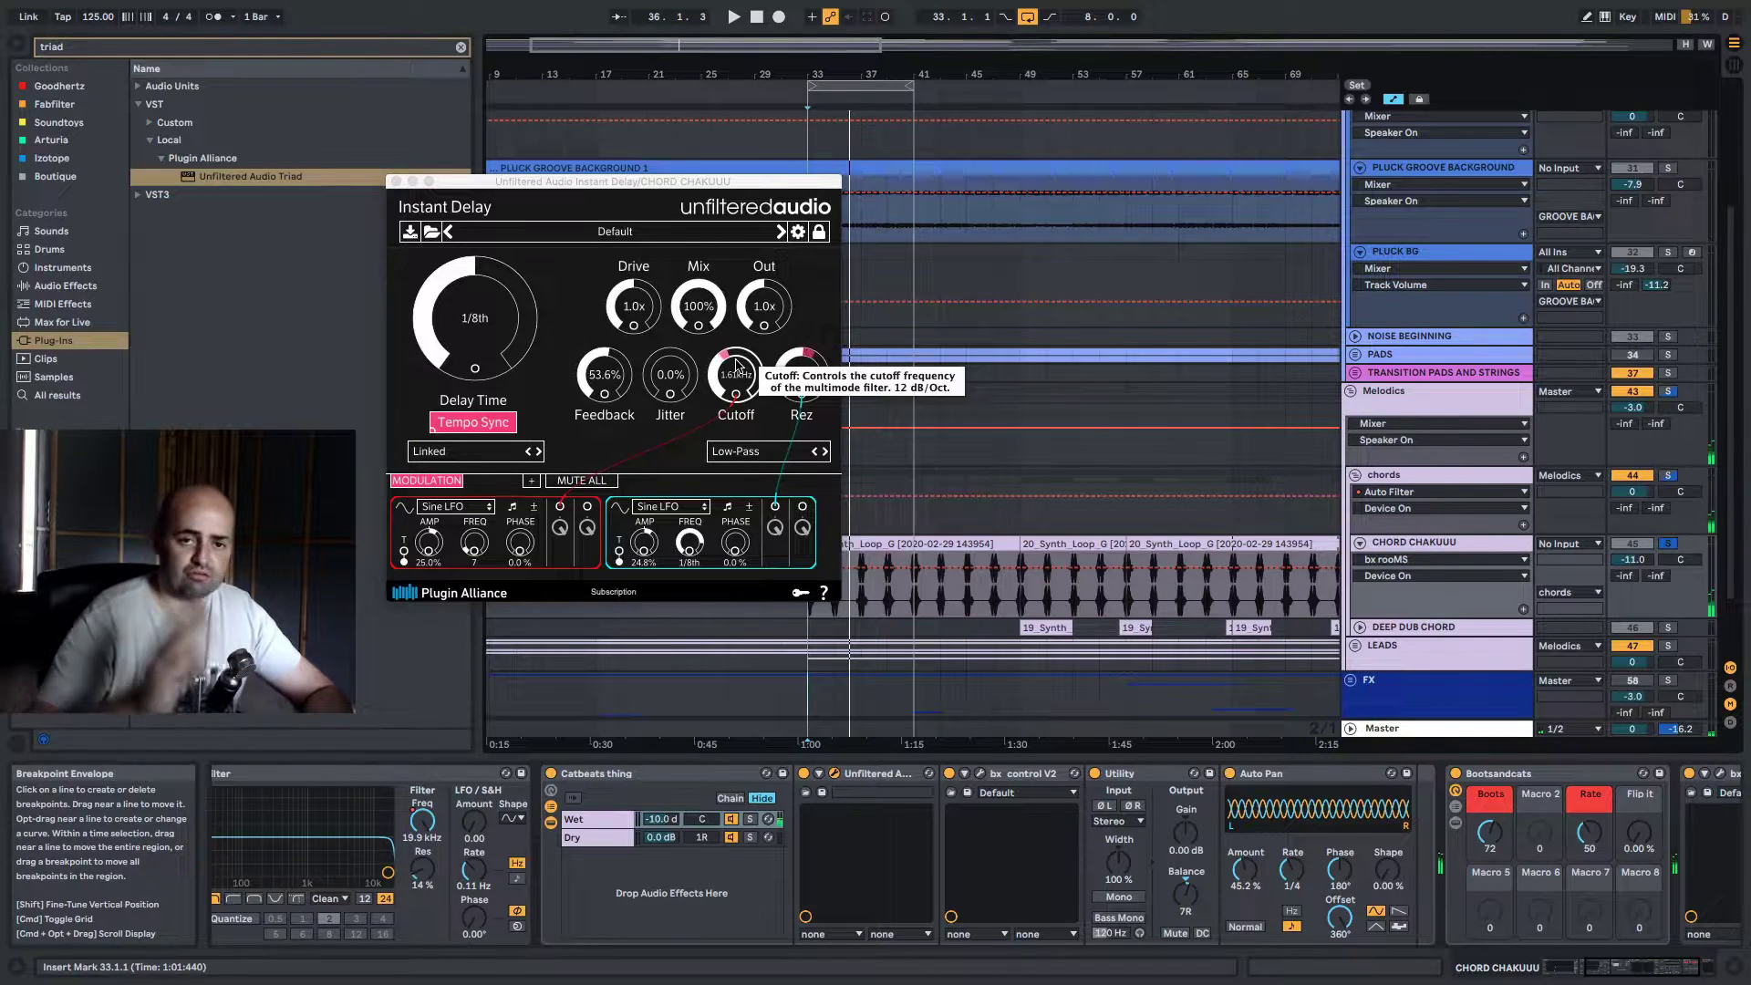
{"action": "left_click", "coordinate": [415, 181]}
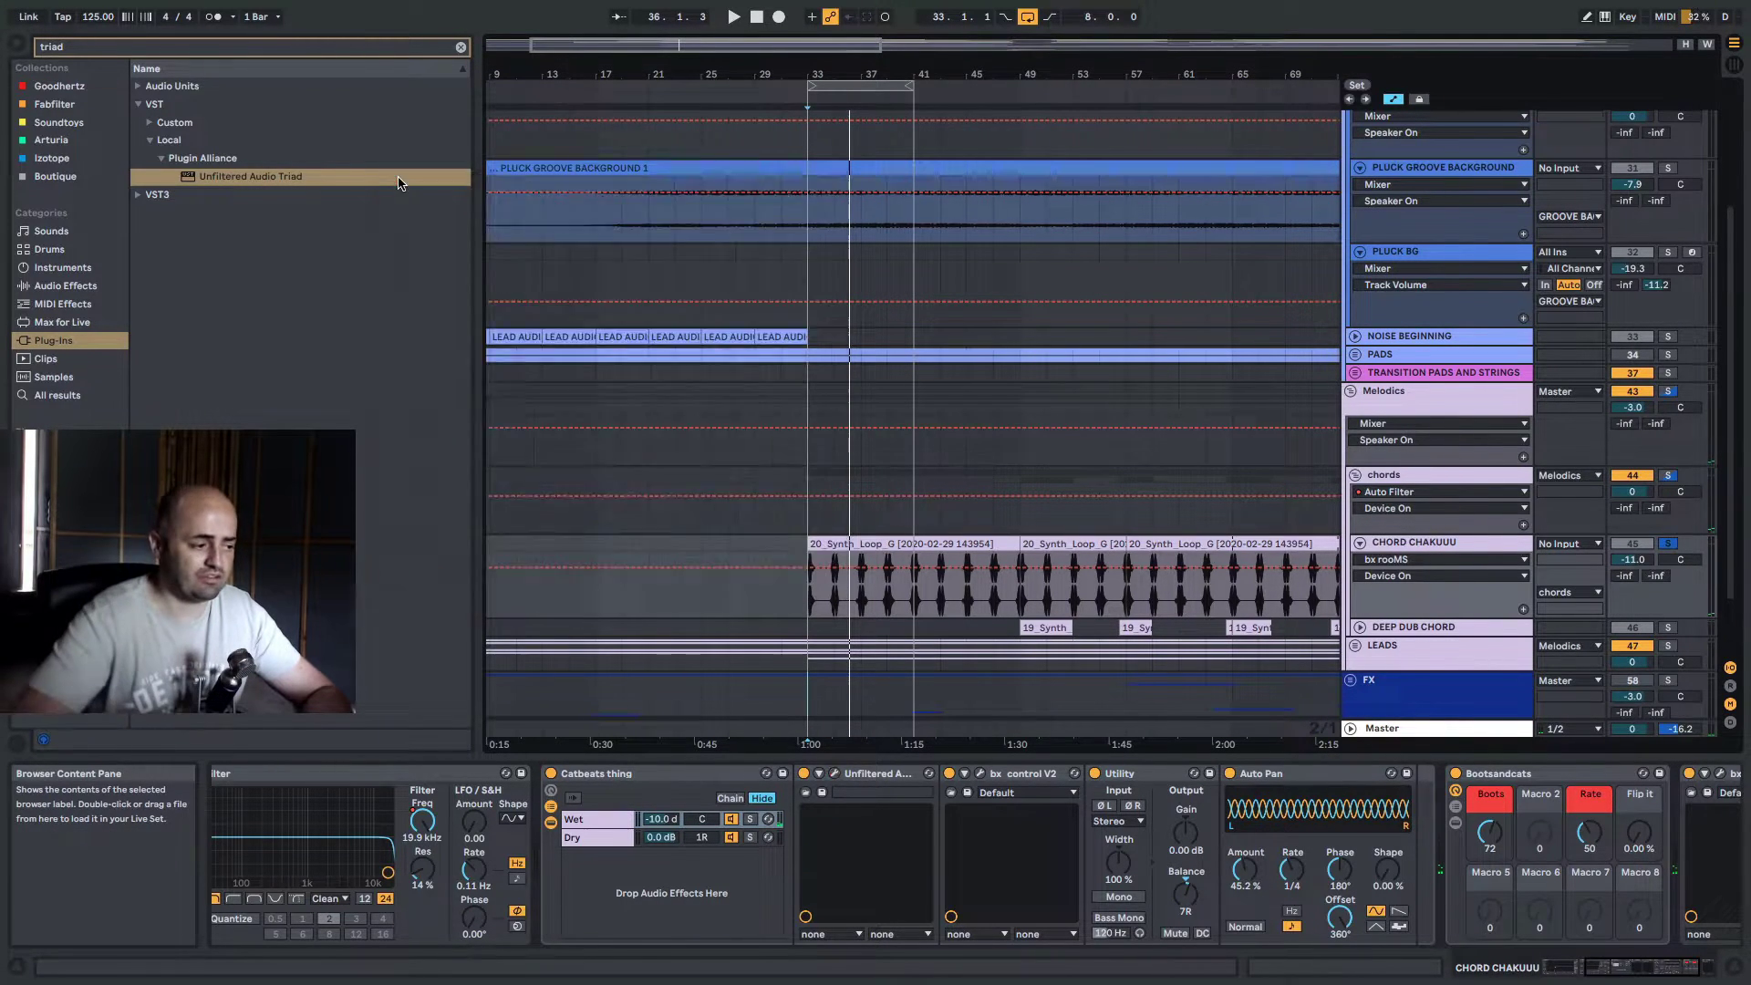
Fold the Melodics group and play the PLUCK GROOVE BACKGROUND track in solo
{"action": "left_click", "coordinate": [1349, 390]}
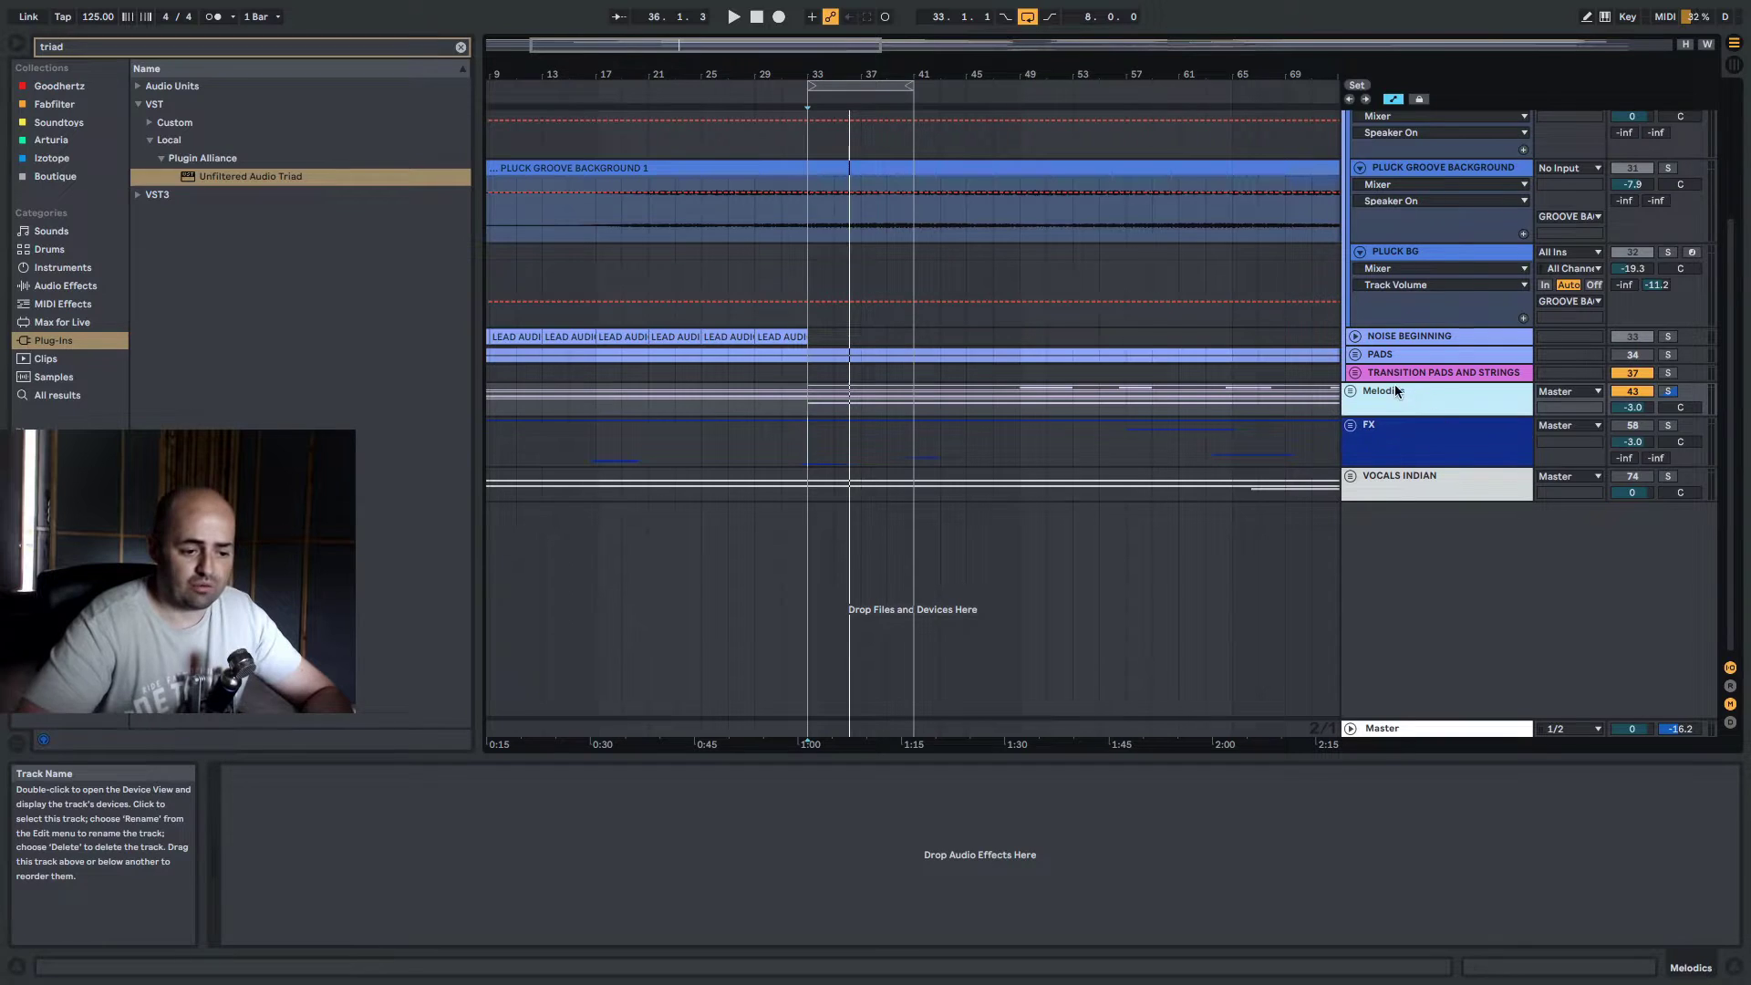
{"action": "left_click", "coordinate": [1428, 169]}
{"action": "scroll", "coordinate": [1436, 365], "scroll_direction": "up", "scroll_amount": 2}
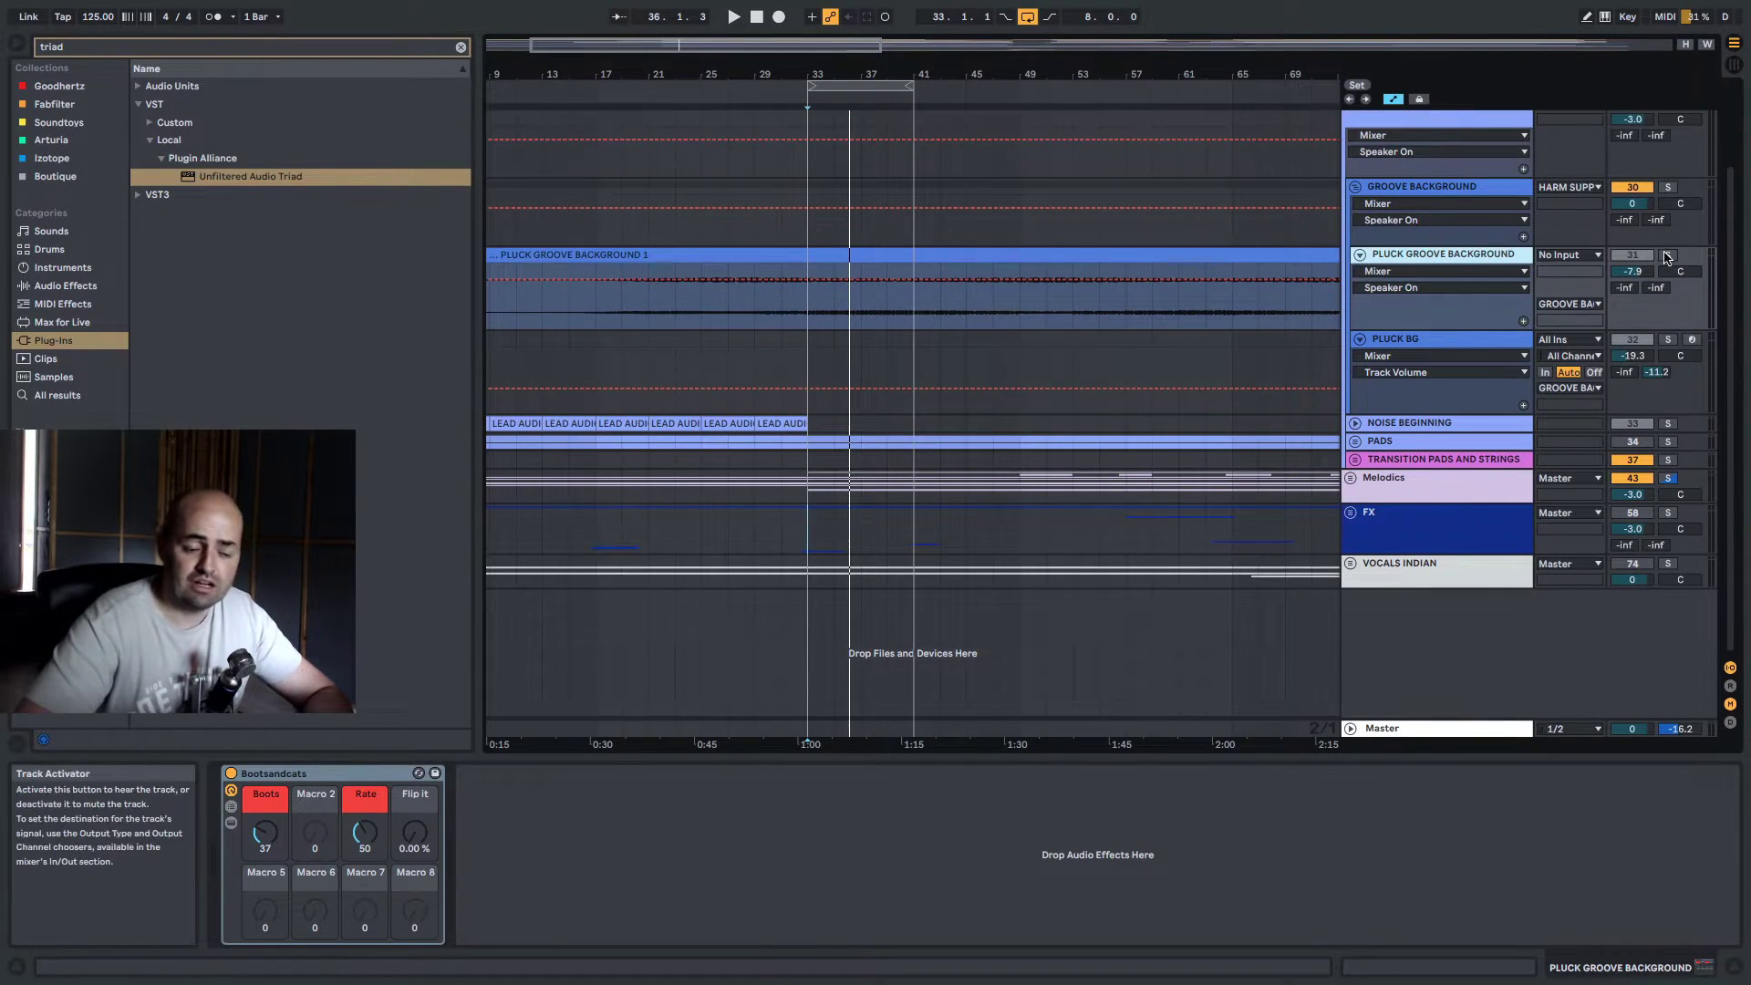
{"action": "key", "text": "space"}
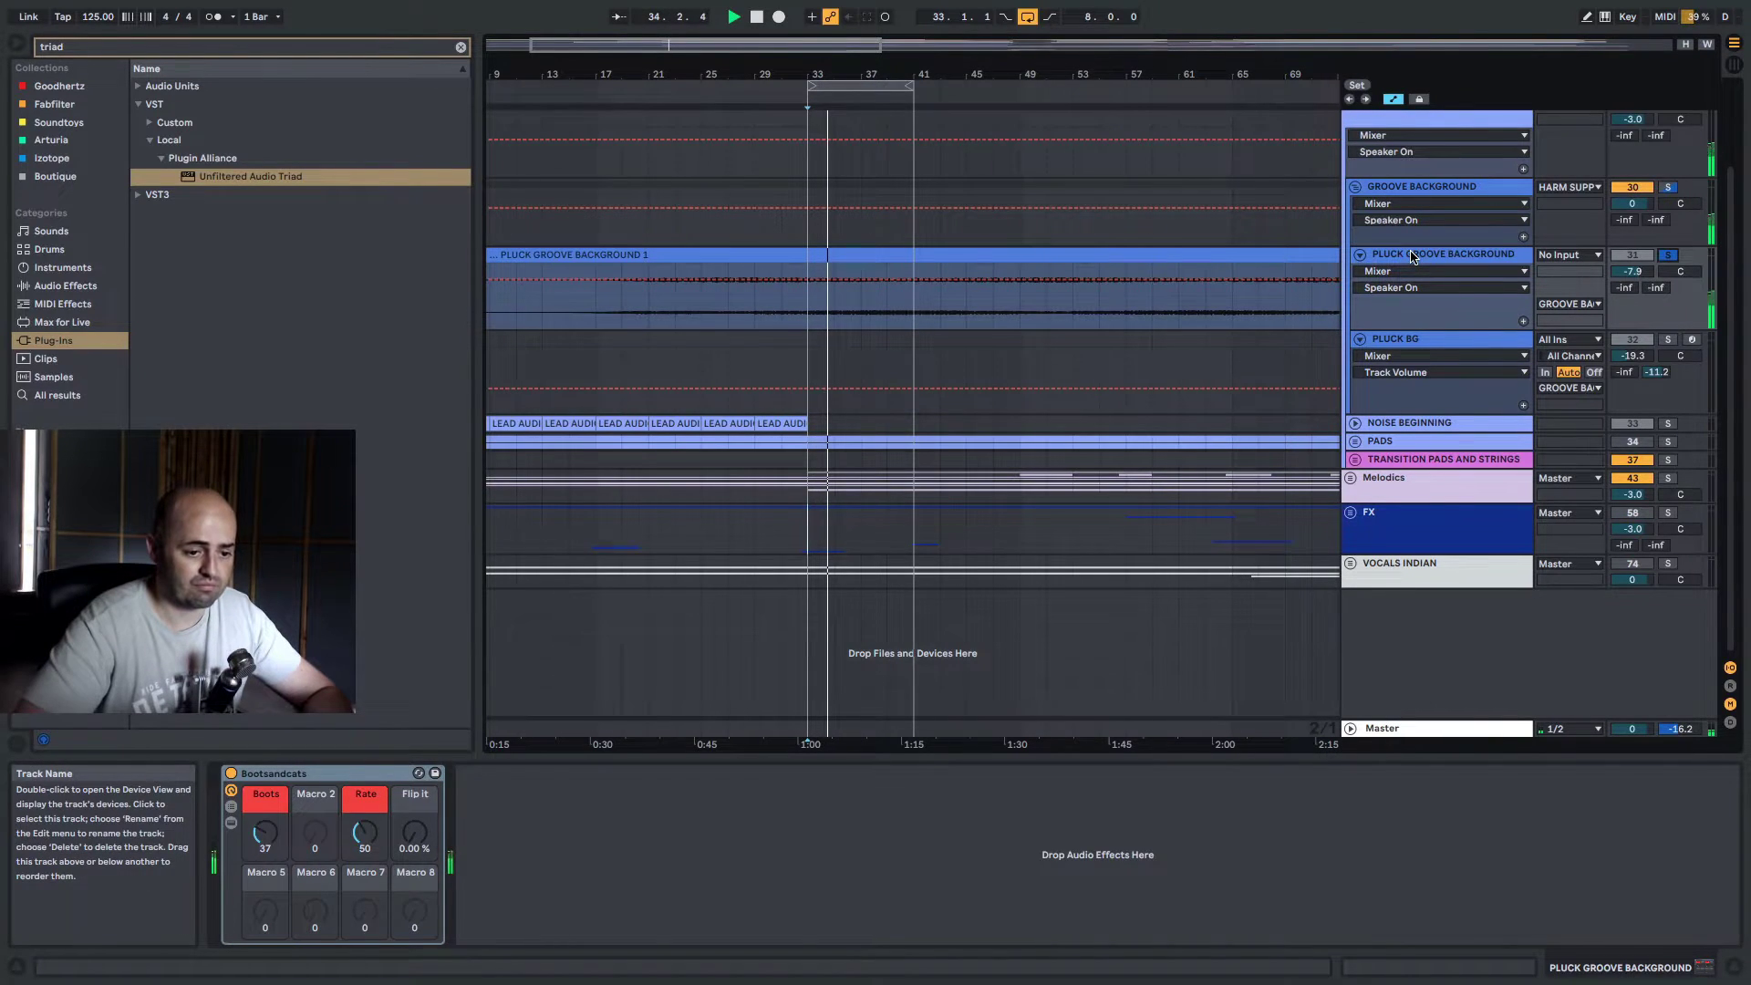
Search the plug-ins for "byome" and add Unfiltered Audio Byome to the PLUCK GROOVE BACKGROUND track
{"action": "left_click", "coordinate": [372, 47]}
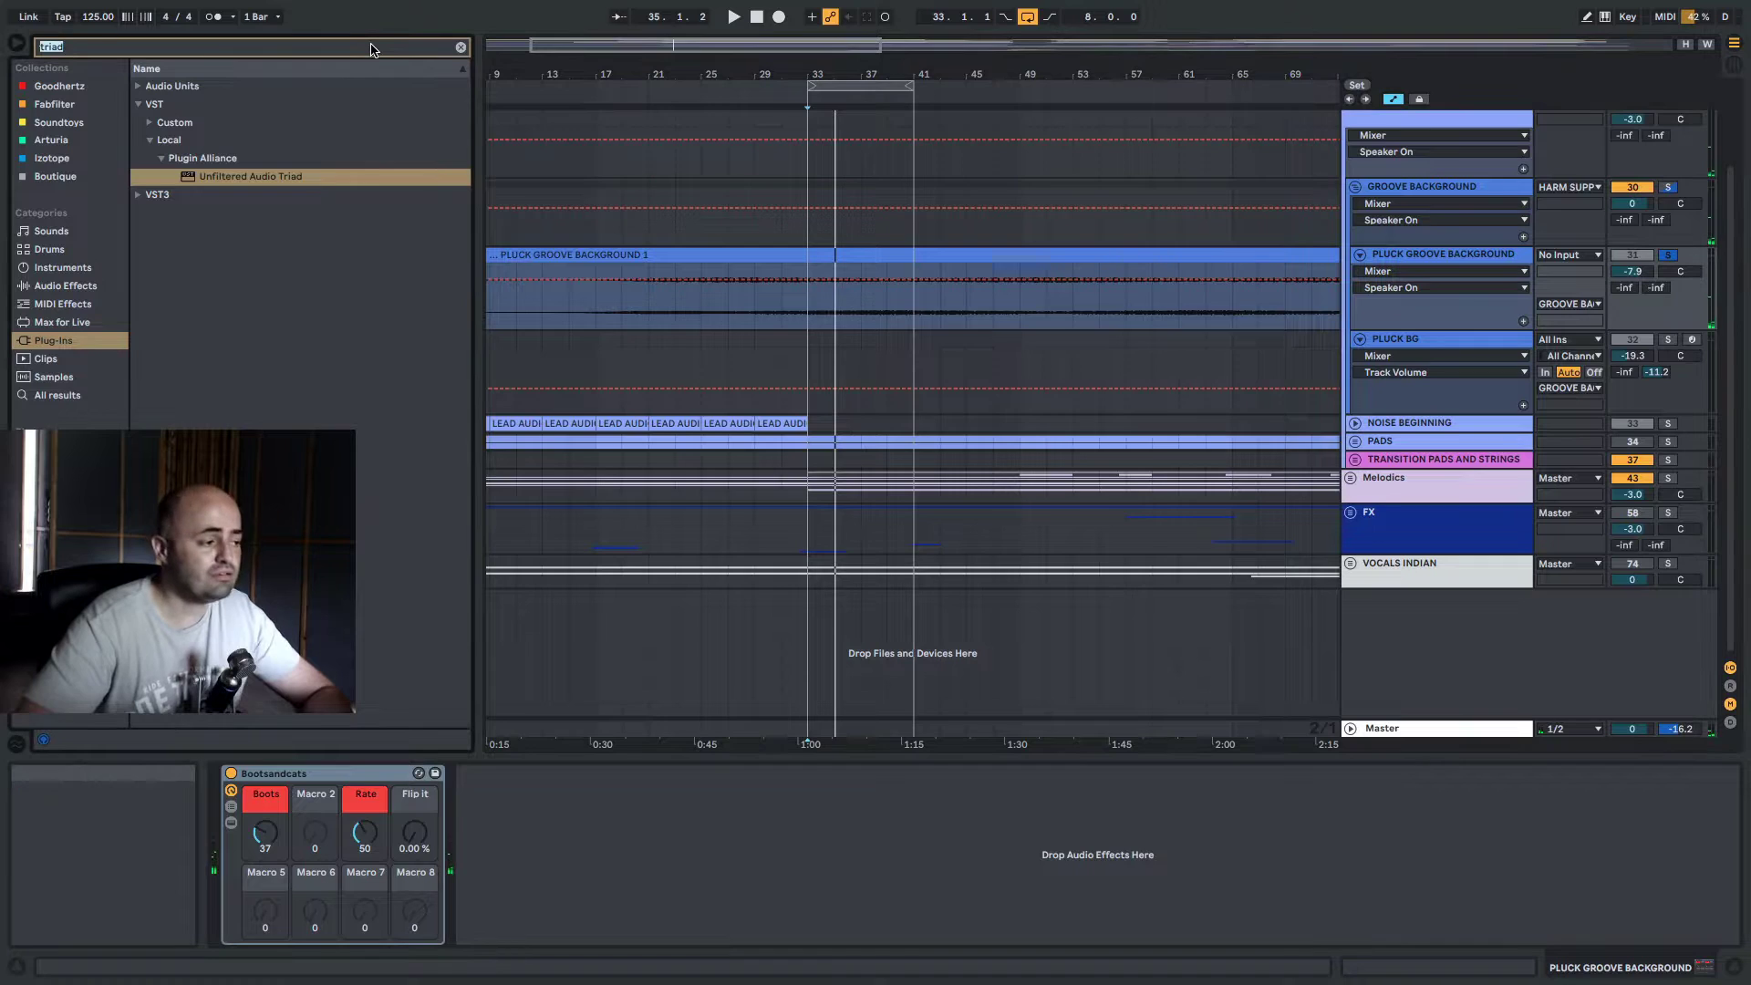
{"action": "type", "text": "byo"}
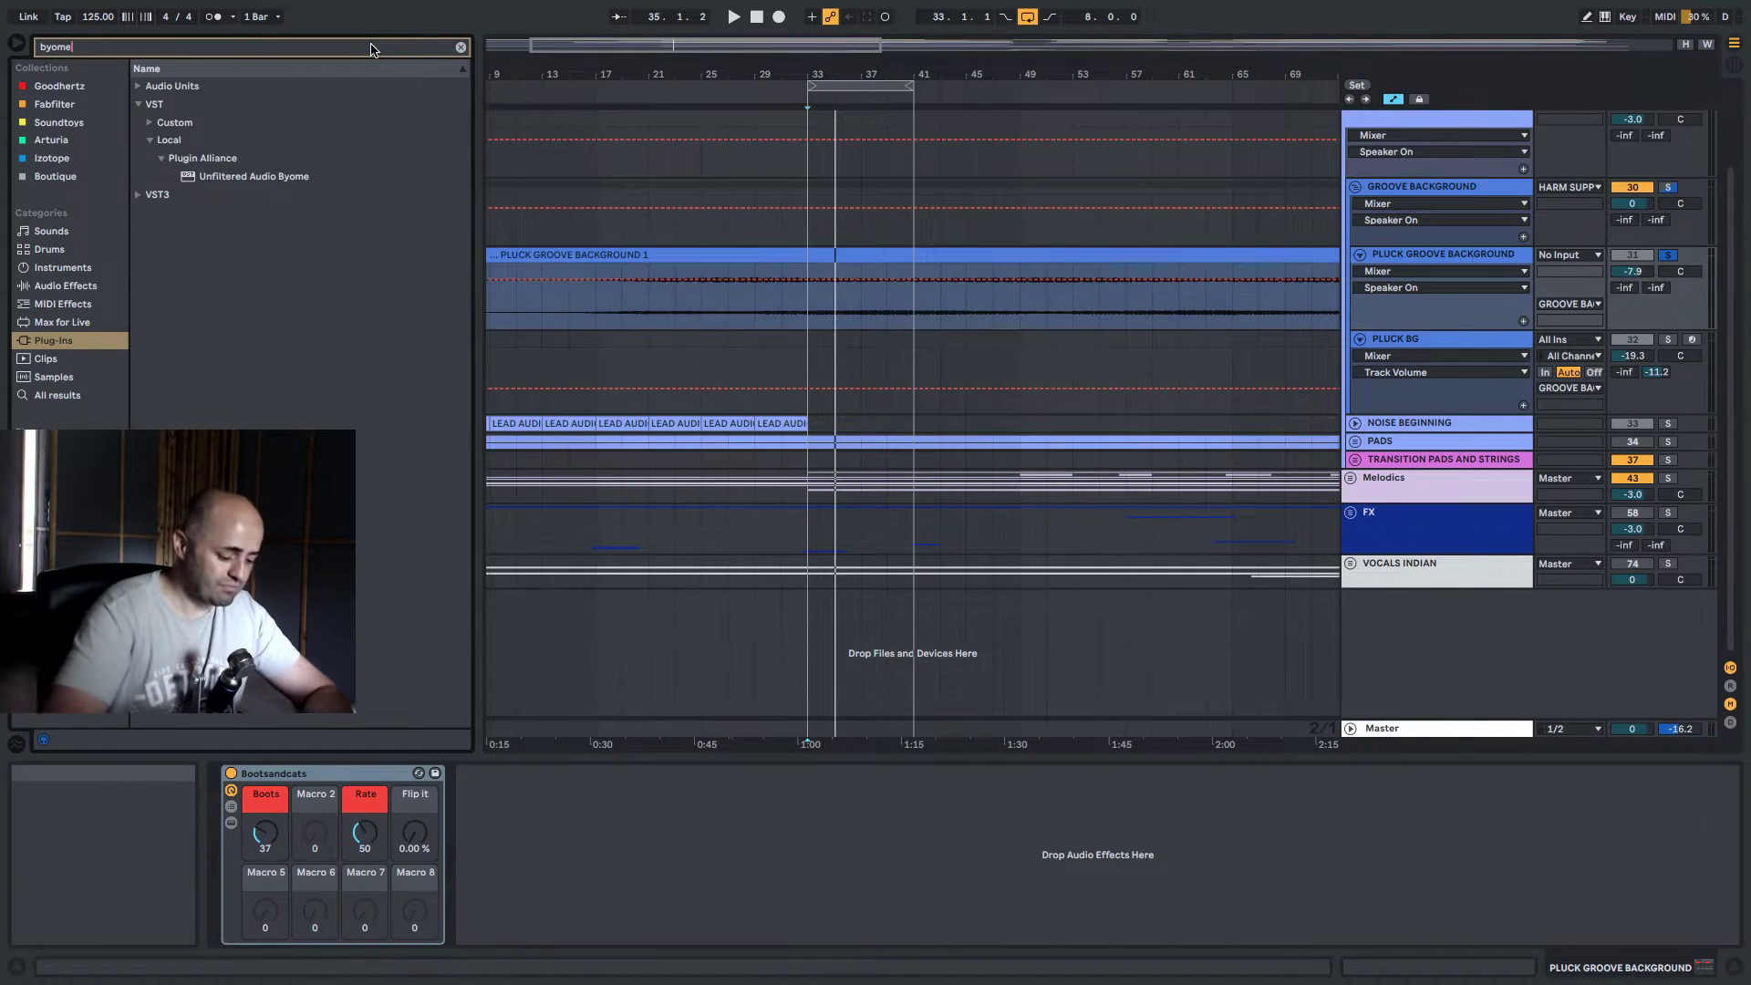
{"action": "type", "text": "me"}
{"action": "left_click", "coordinate": [221, 177]}
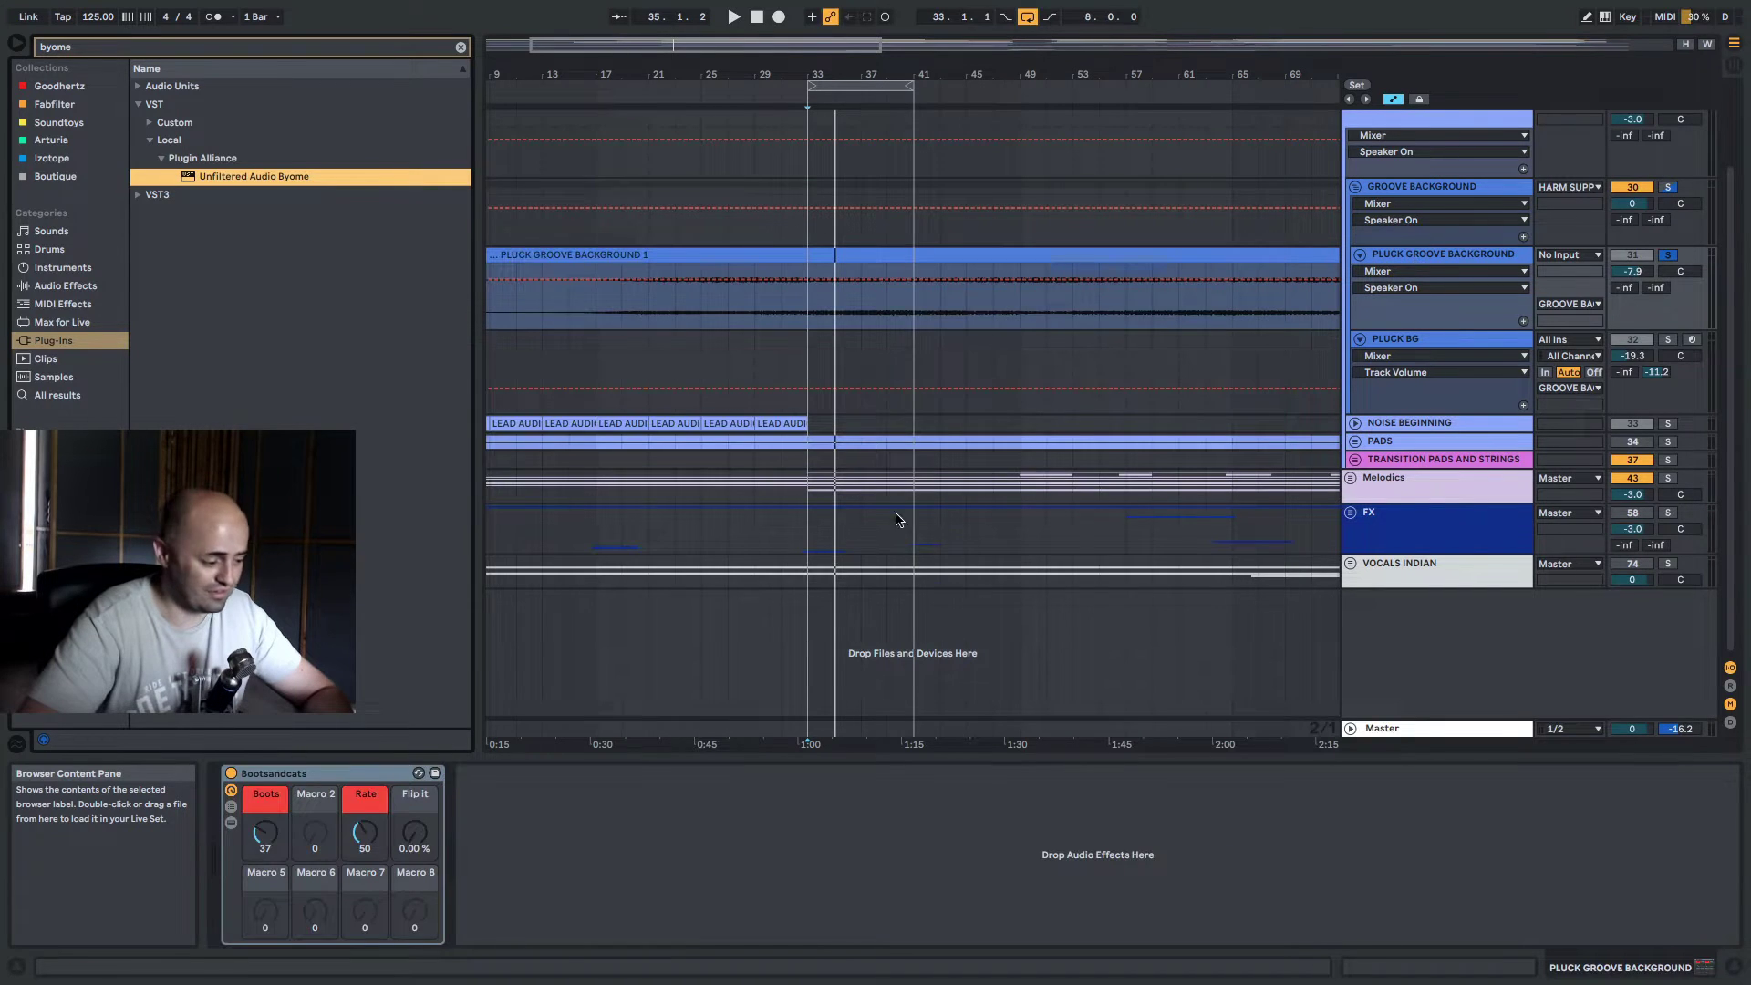
{"action": "key", "text": "Return"}
{"action": "left_click_drag", "start_coordinate": [866, 187], "coordinate": [874, 147]}
Listen briefly to Byome's default patch, add another Basic Filter to its effect chain and browse the replacement effect types
{"action": "key", "text": "space"}
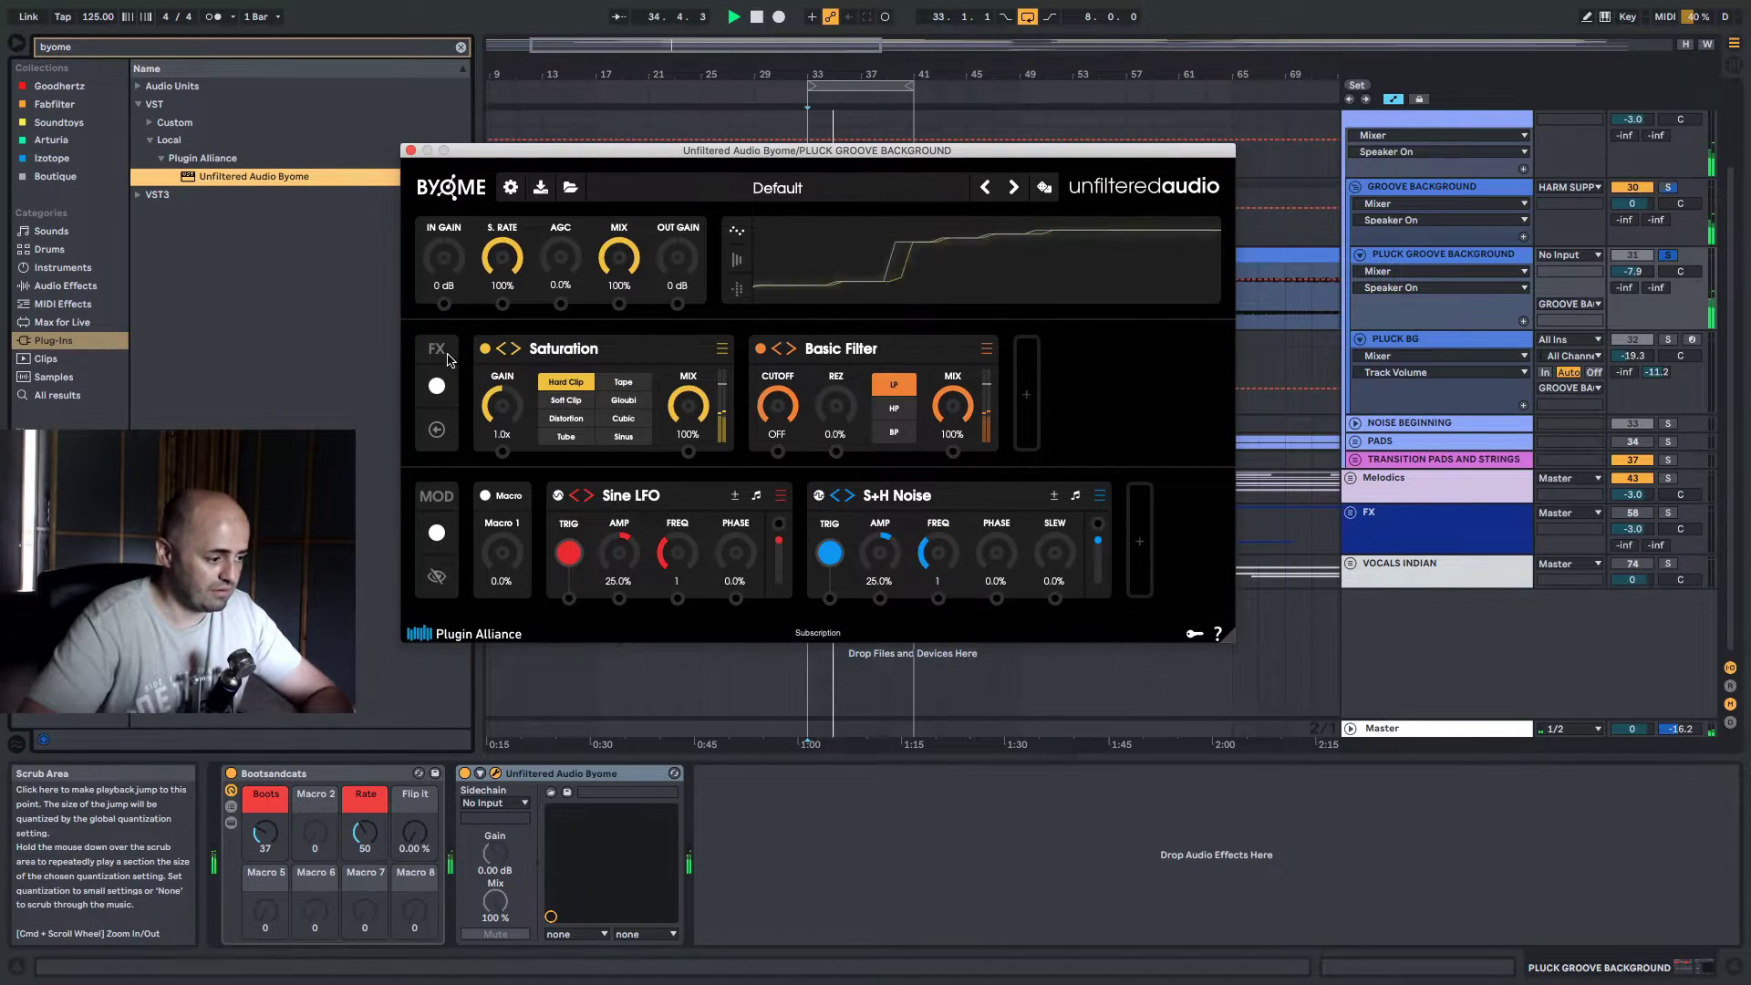
{"action": "key", "text": "space"}
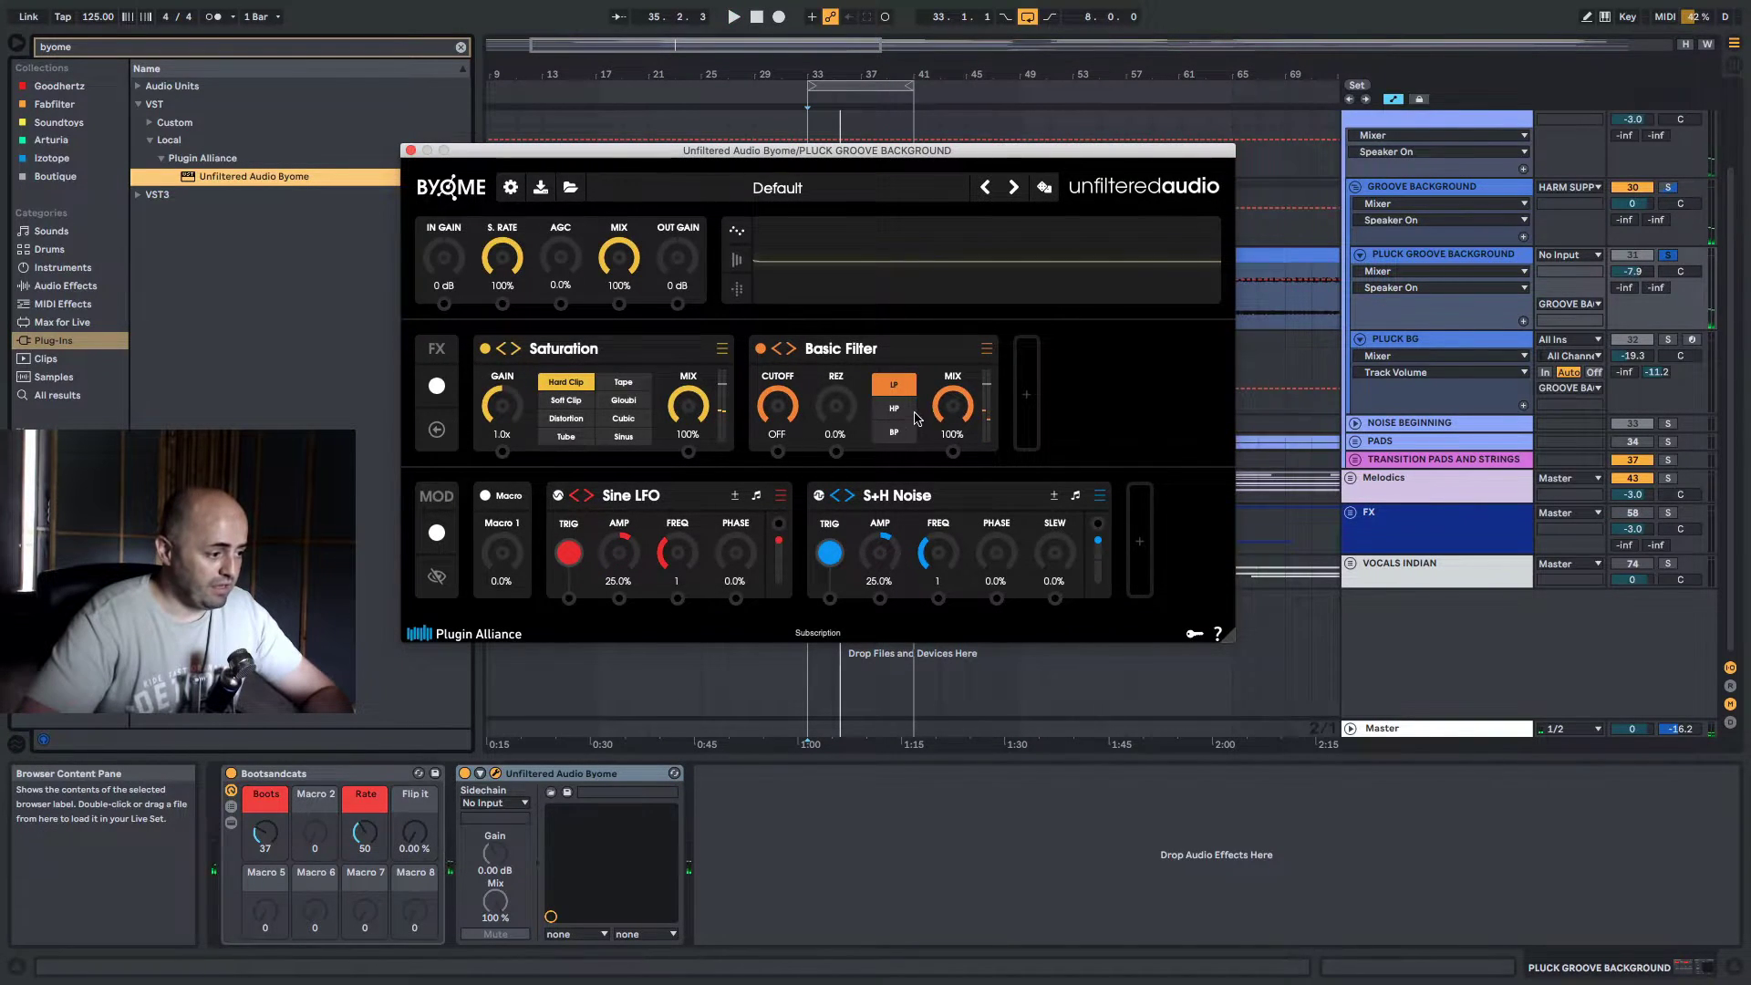
{"action": "left_click", "coordinate": [1028, 401]}
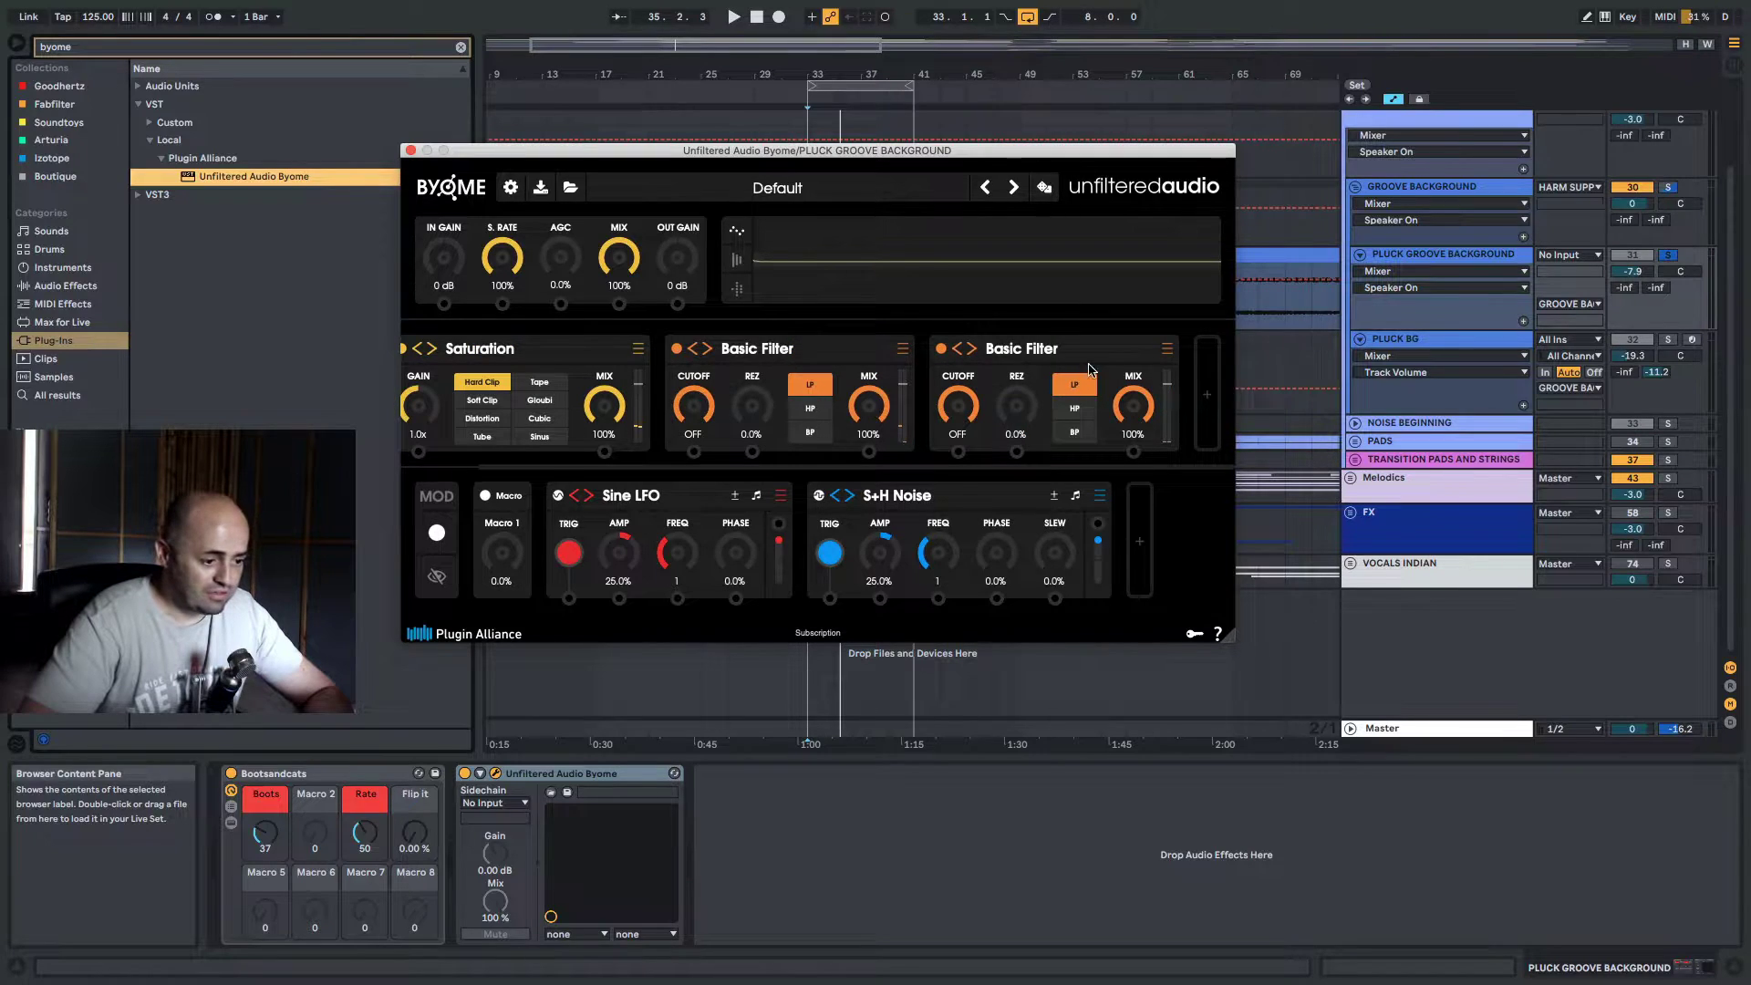
{"action": "left_click", "coordinate": [1168, 354]}
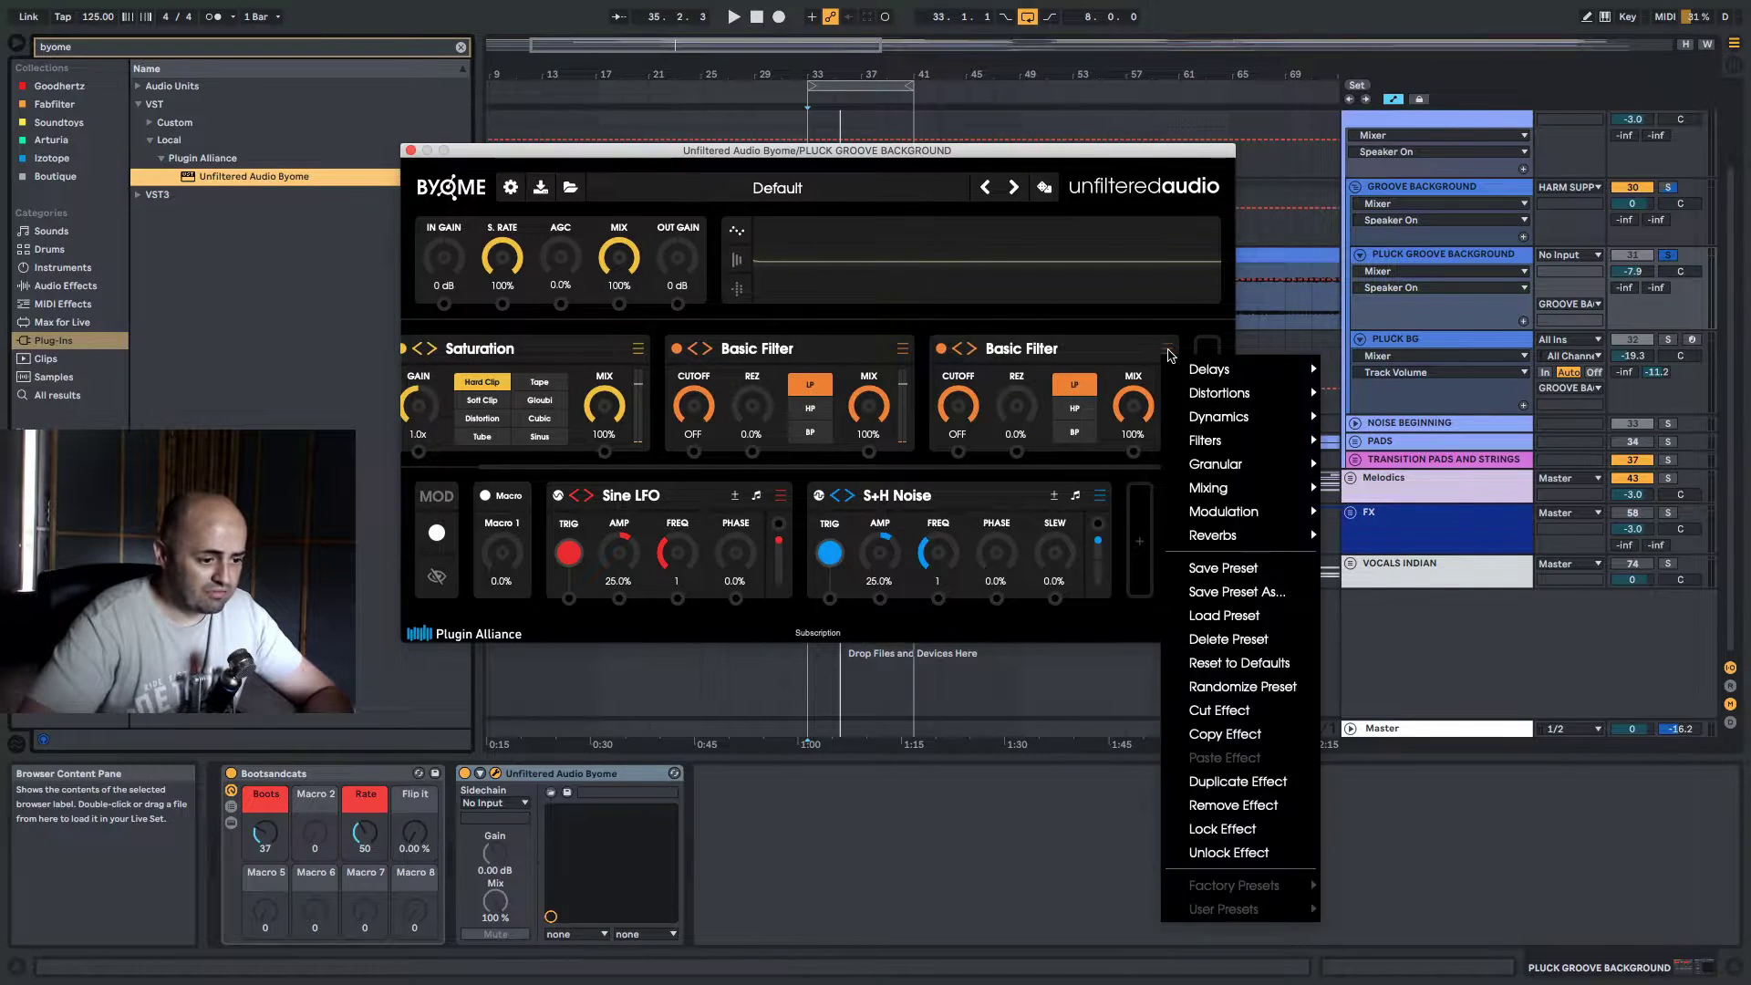
{"action": "mouse_move", "coordinate": [1185, 371]}
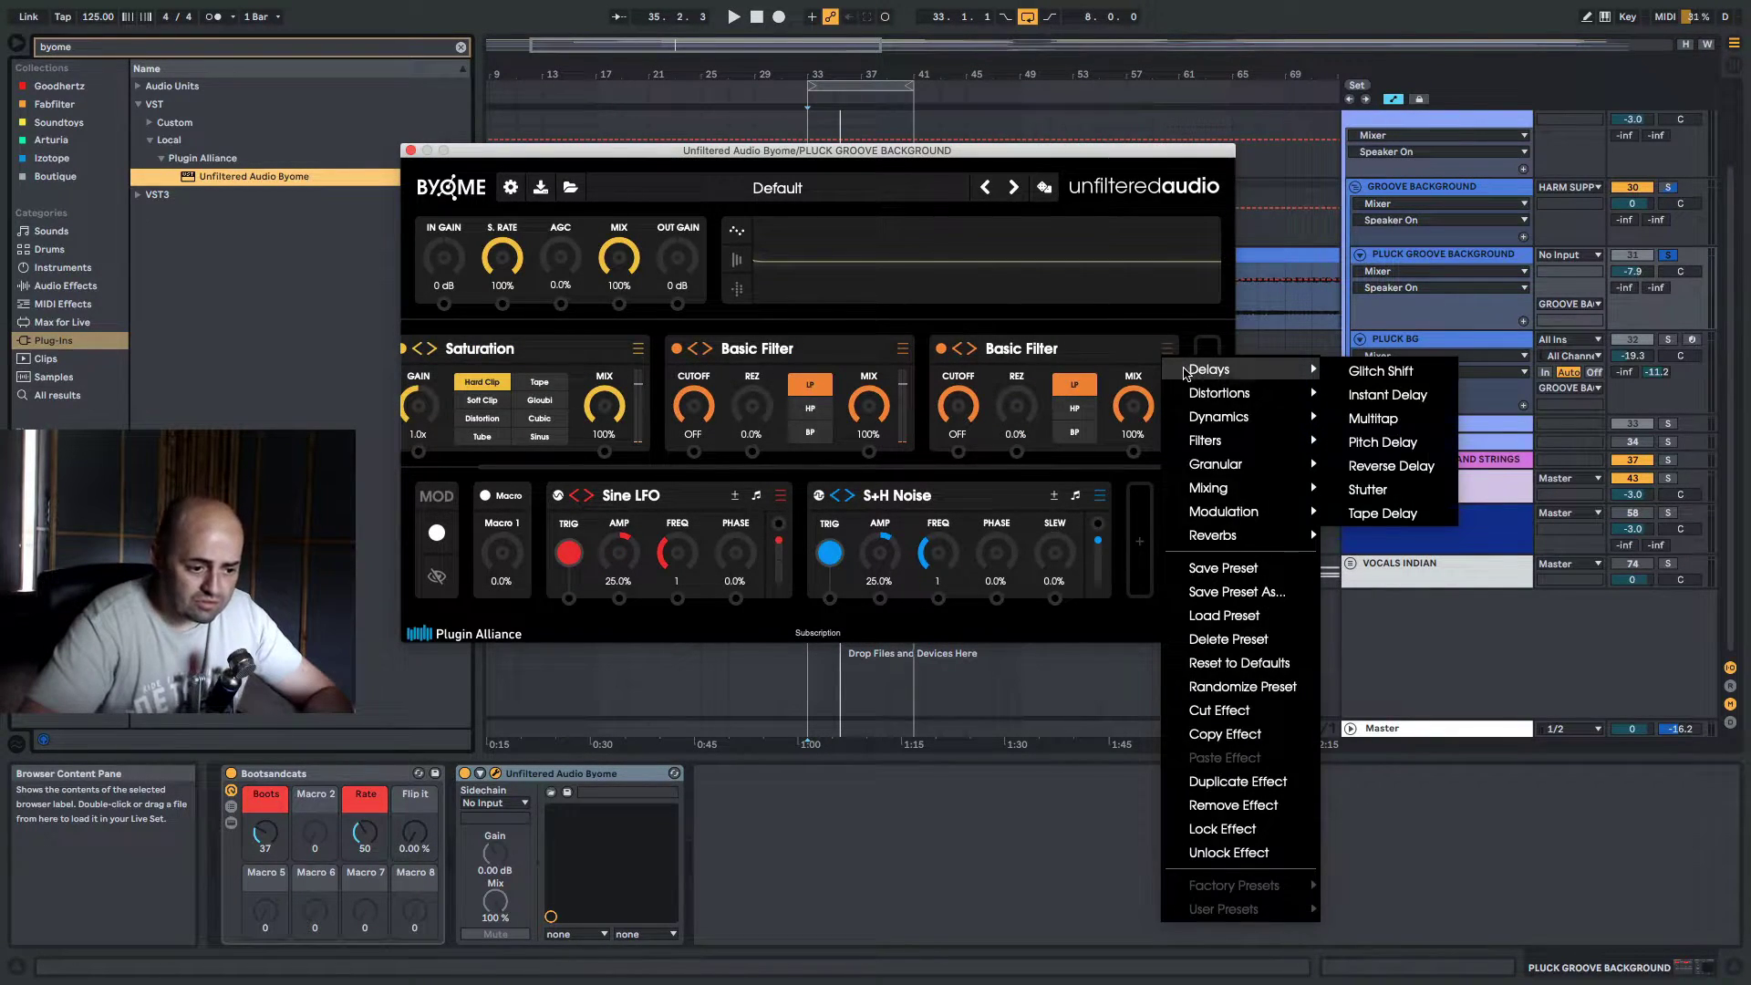
{"action": "left_click", "coordinate": [1063, 367]}
Load Byome's factory delay preset DLY - 5th Sequence Delay and play the track with it
{"action": "left_click", "coordinate": [740, 189]}
{"action": "left_click", "coordinate": [817, 191]}
{"action": "left_click", "coordinate": [817, 191]}
{"action": "mouse_move", "coordinate": [712, 402]}
{"action": "mouse_move", "coordinate": [845, 401]}
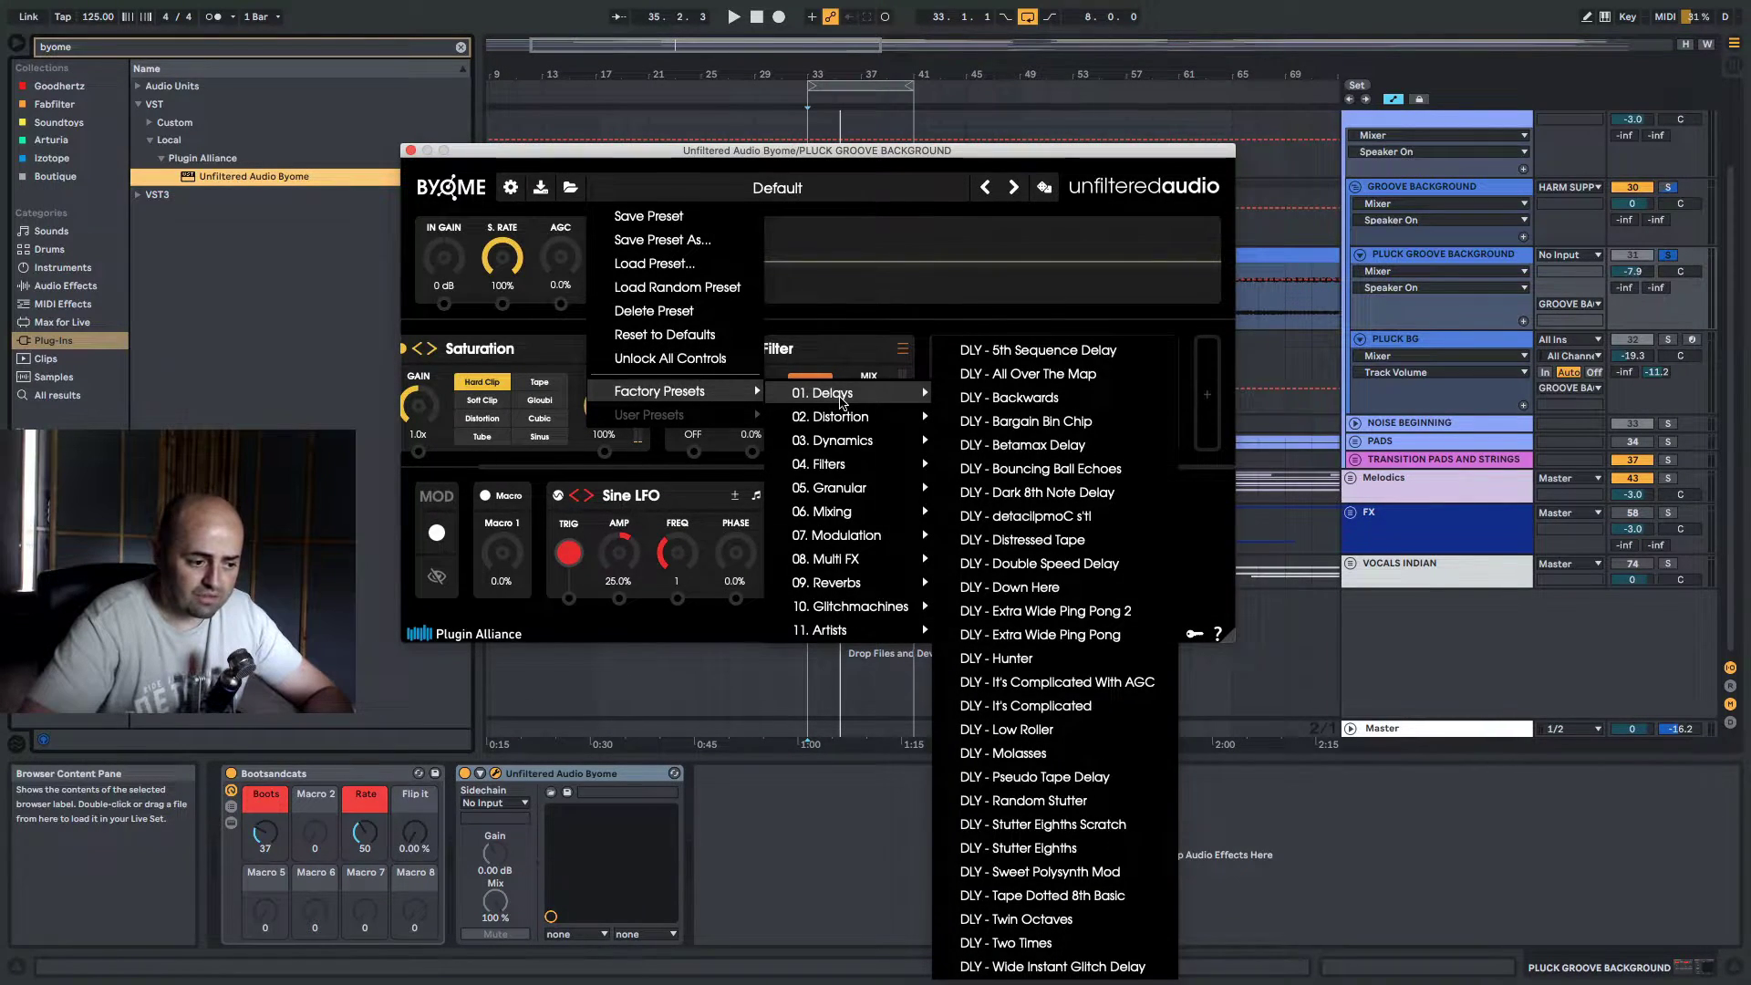
{"action": "left_click", "coordinate": [1038, 350]}
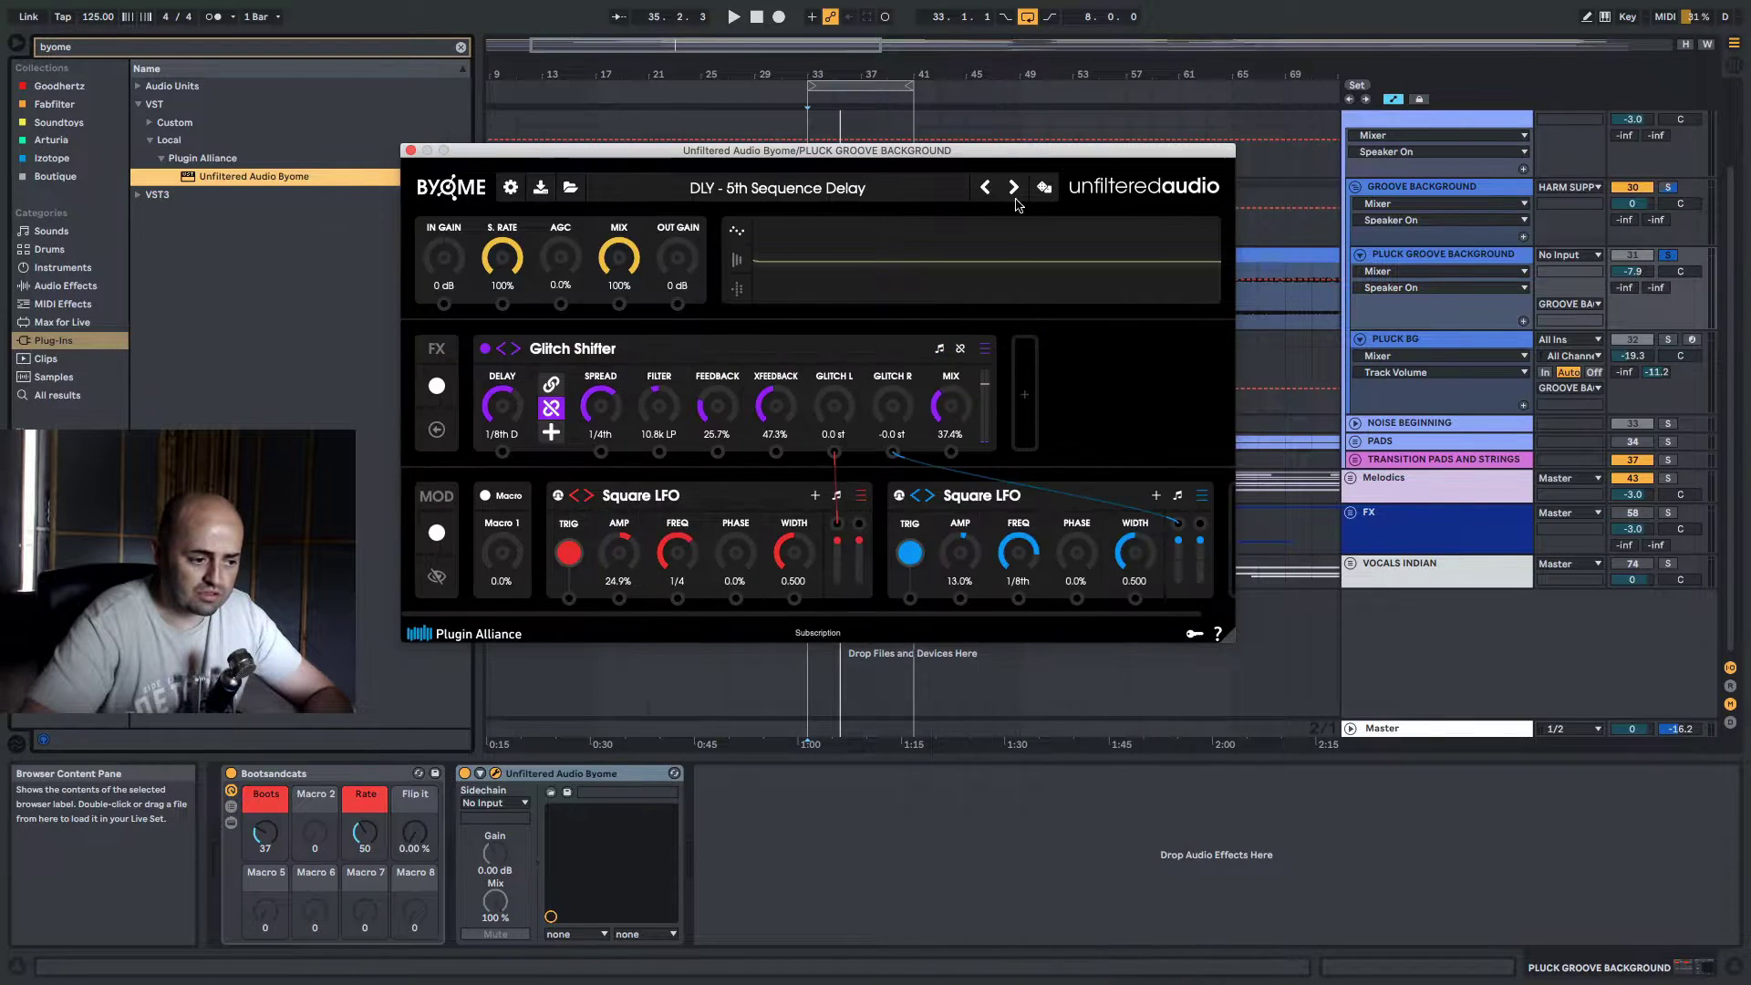
{"action": "key", "text": "space"}
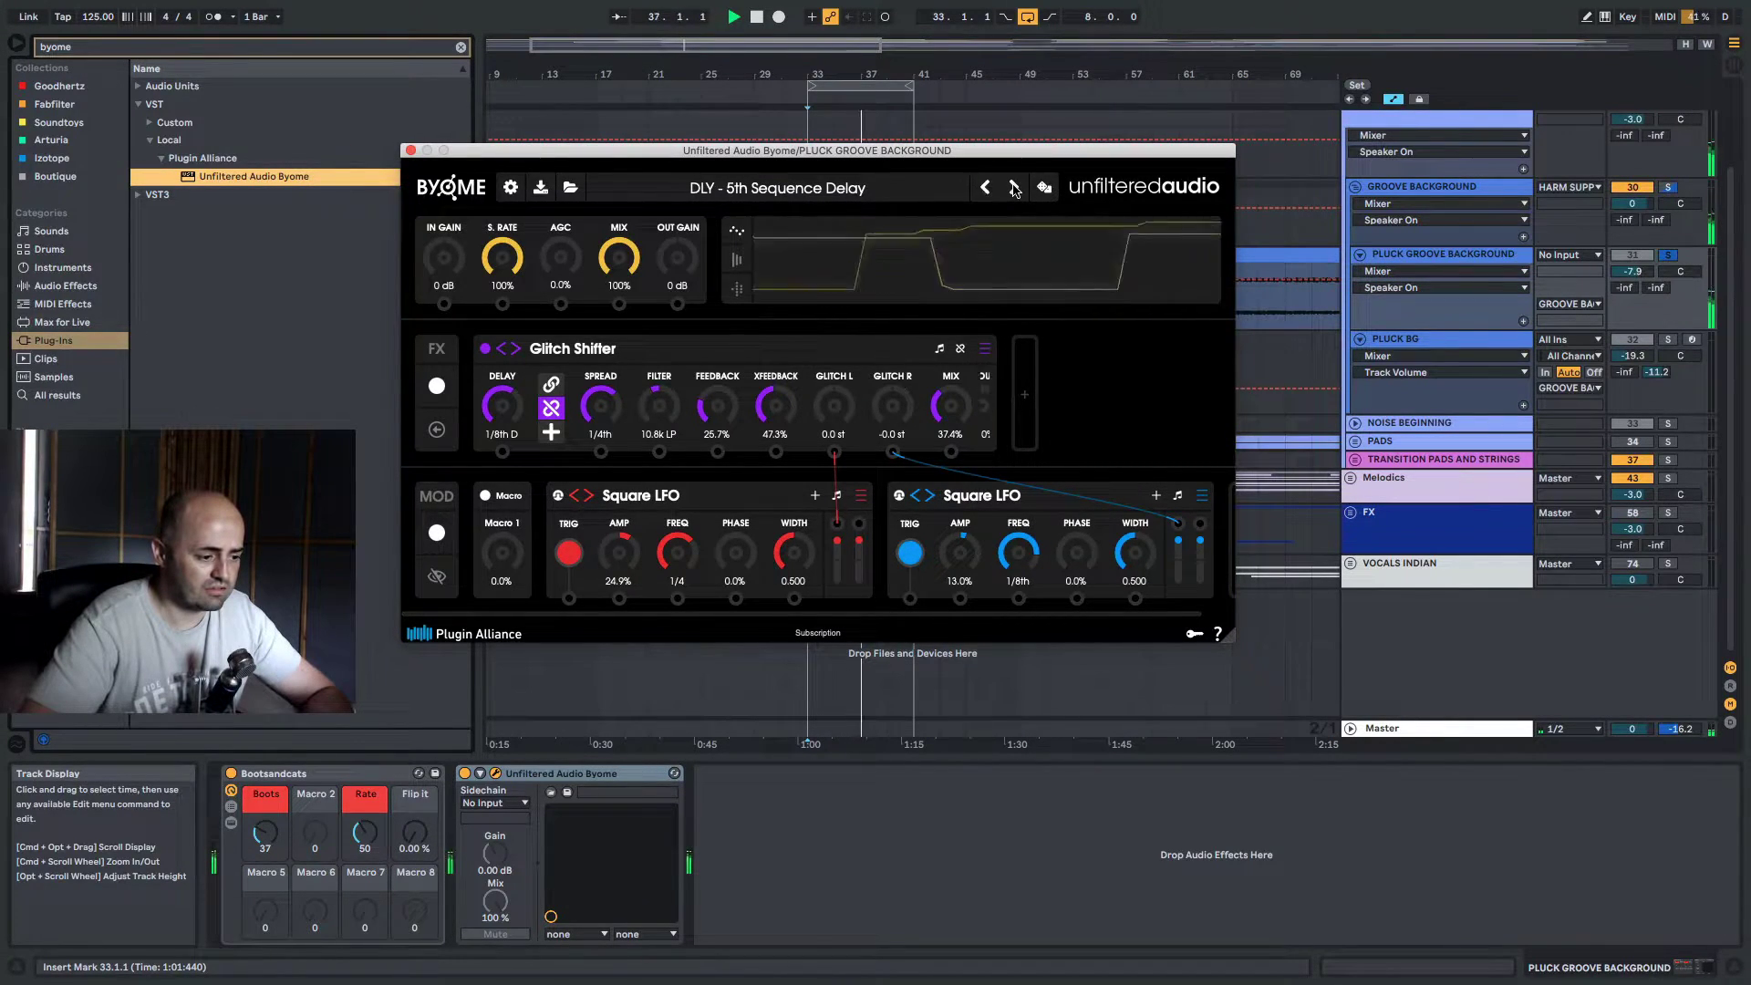
Audition the following delay presets in Byome and settle on DLY - Betamax Delay
{"action": "left_click", "coordinate": [1014, 187]}
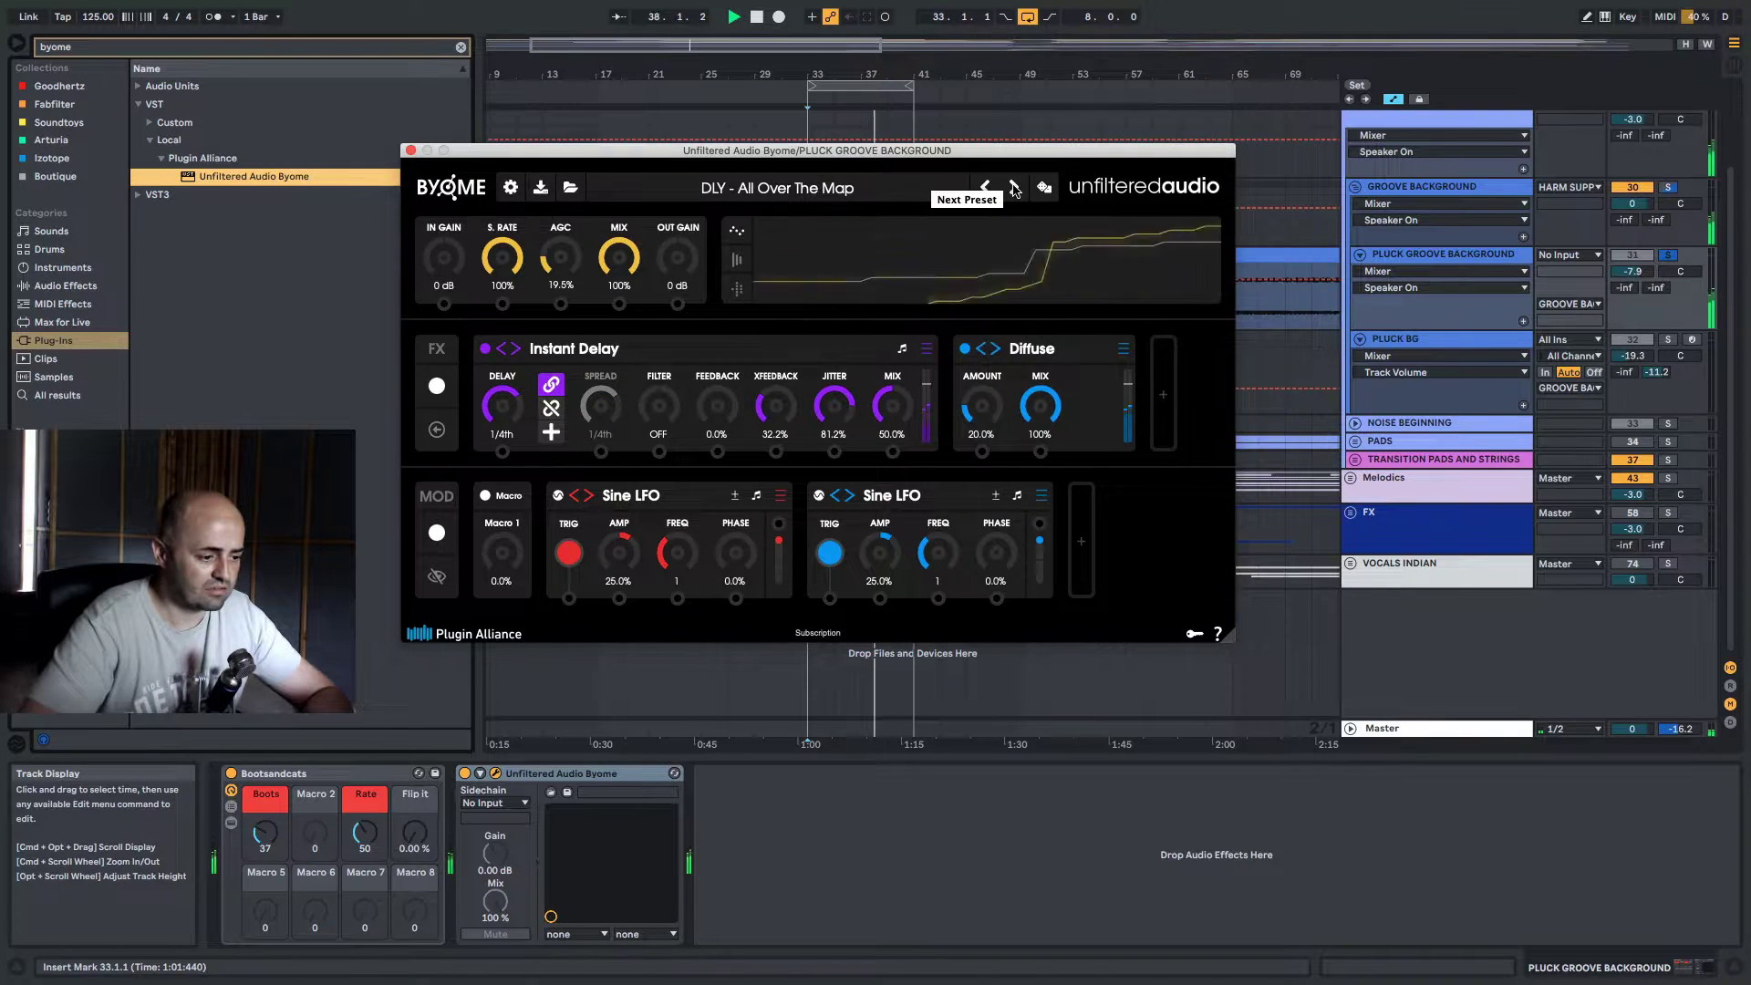
{"action": "left_click", "coordinate": [1014, 187]}
{"action": "left_click", "coordinate": [1014, 187]}
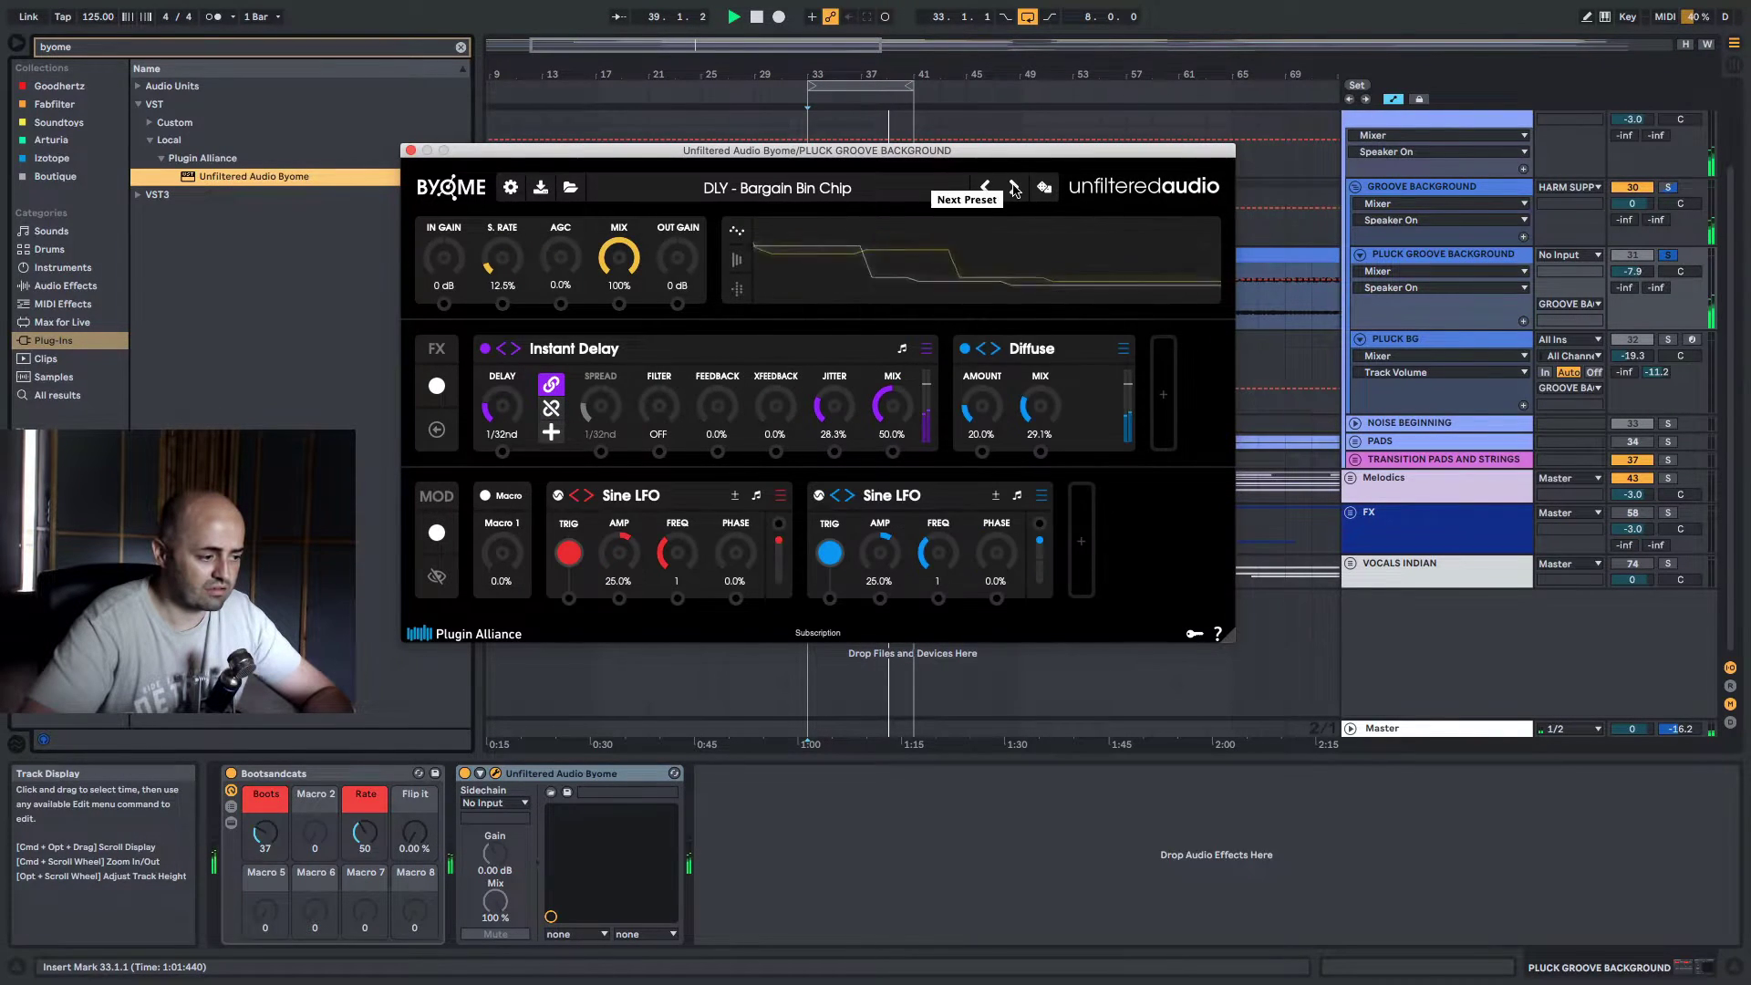
{"action": "left_click", "coordinate": [1014, 187]}
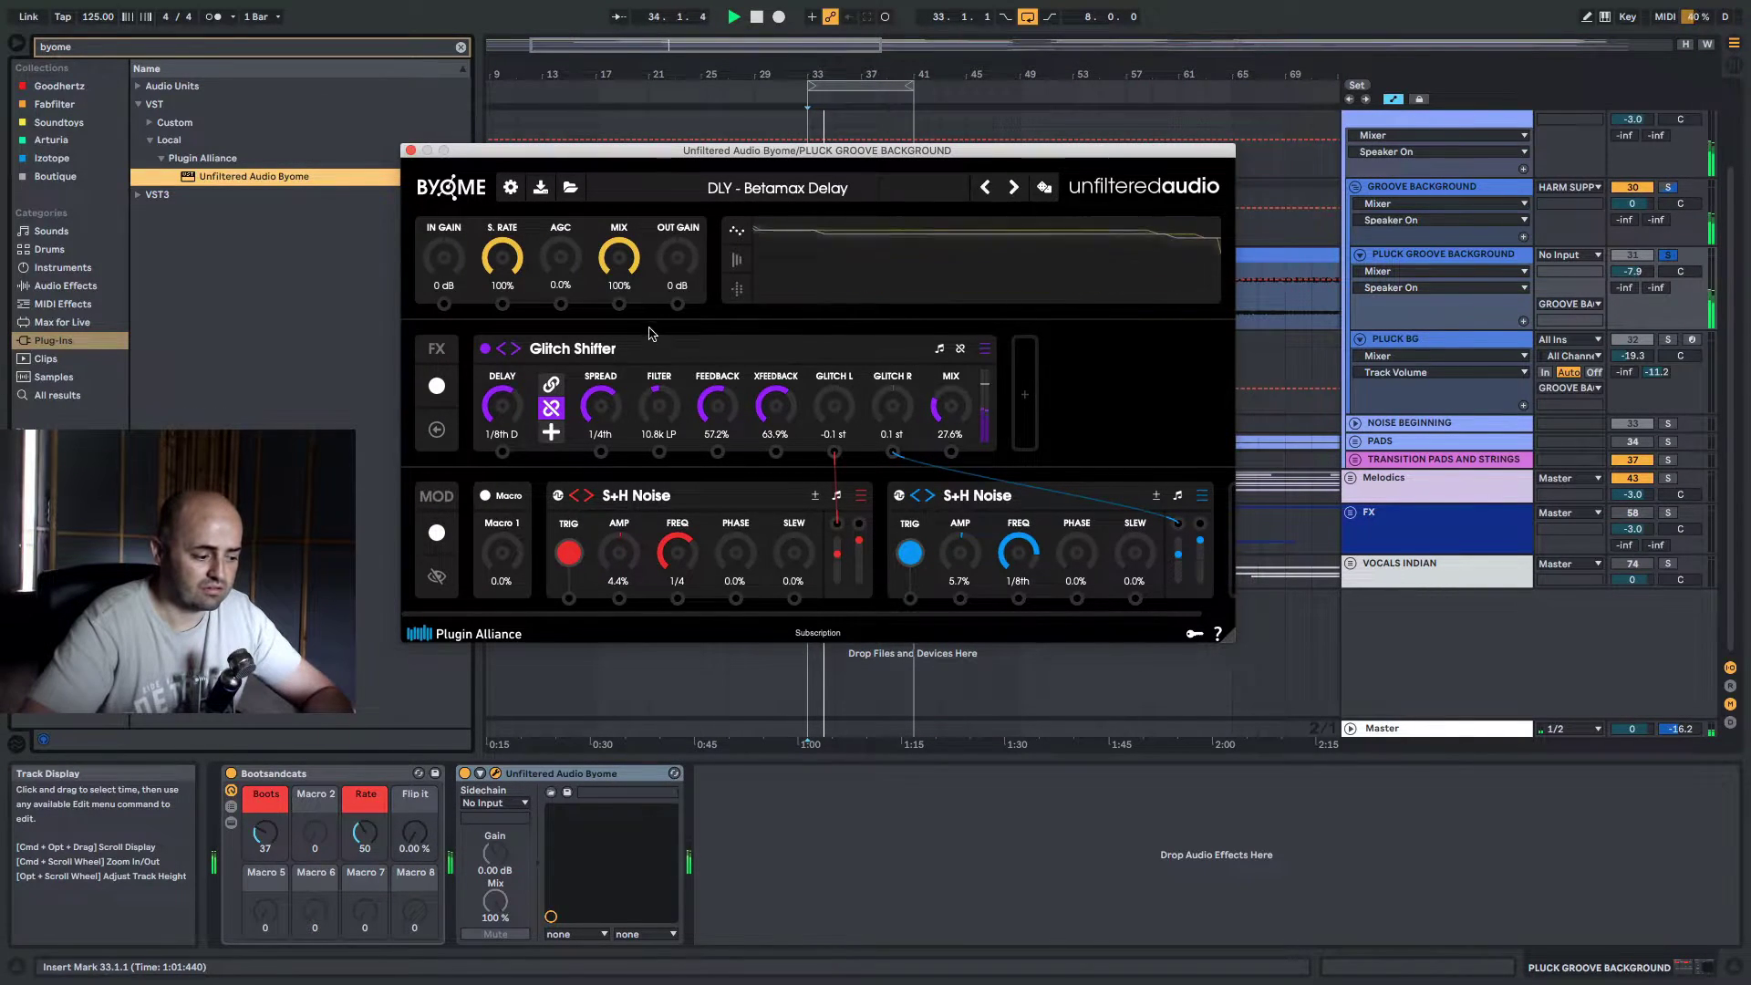
Fade Byome's overall mix down to zero, unsolo the PLUCK GROOVE BACKGROUND track and raise the mix to 39.5%
{"action": "mouse_move", "coordinate": [623, 265]}
{"action": "left_click_drag", "start_coordinate": [623, 264], "coordinate": [627, 365]}
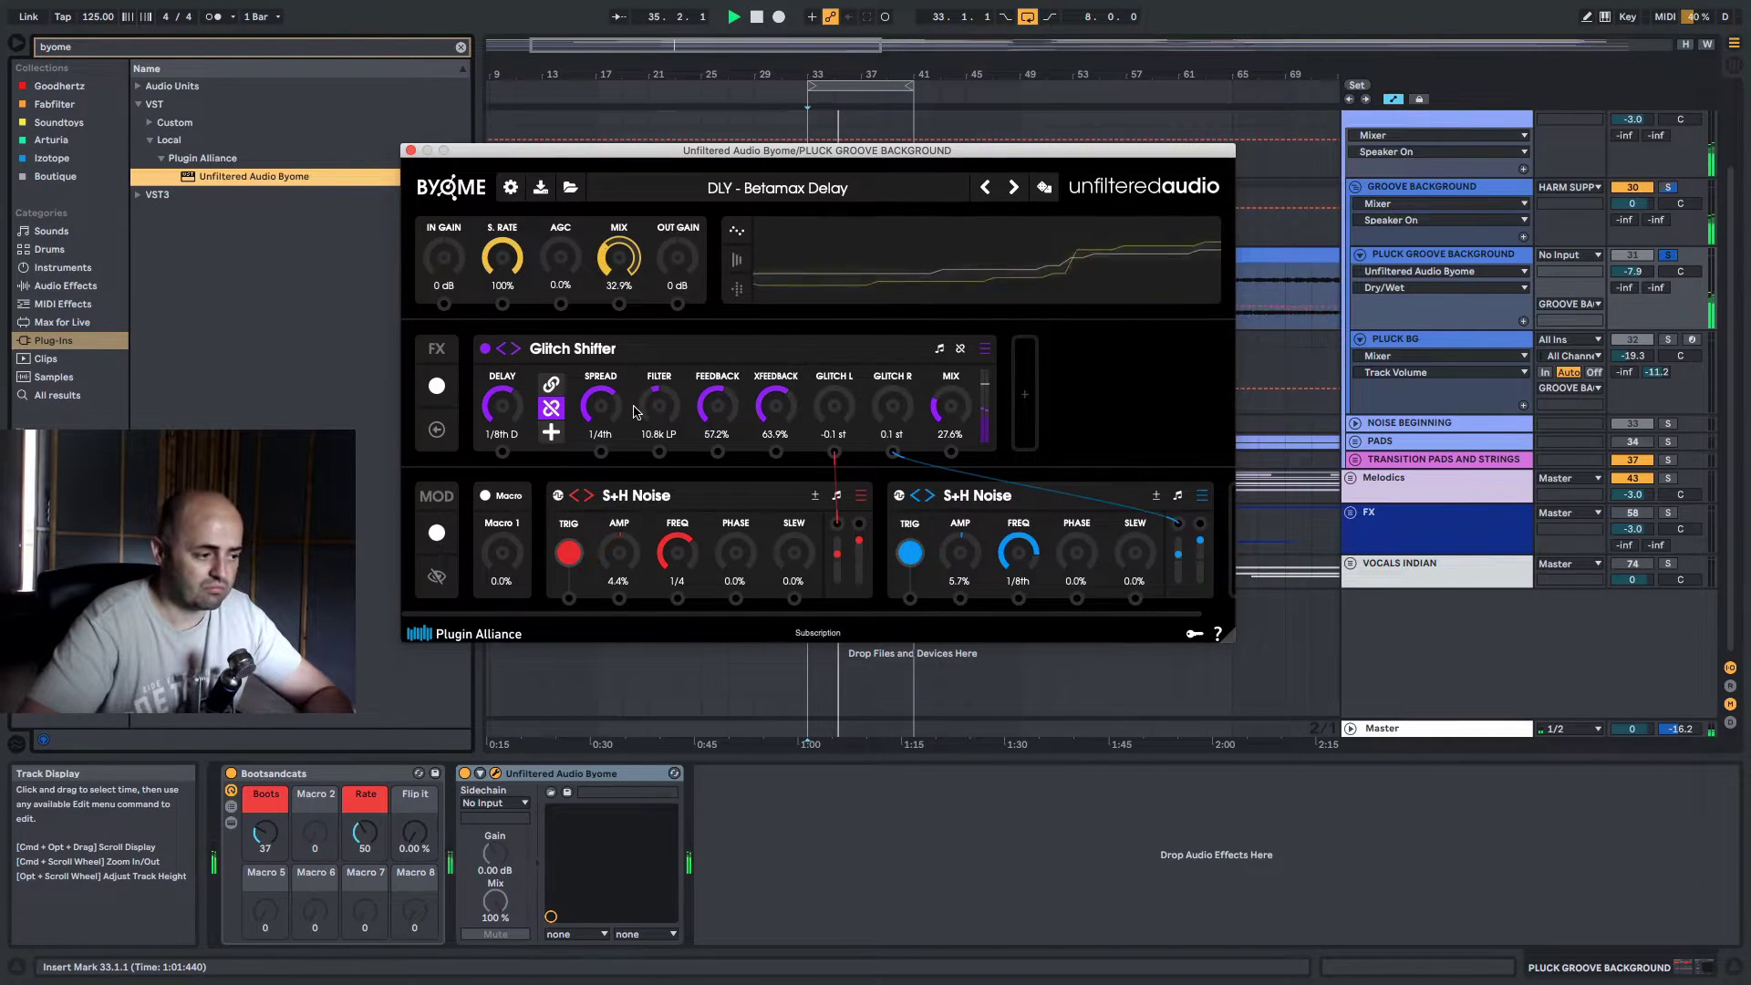
{"action": "left_click_drag", "start_coordinate": [625, 266], "coordinate": [636, 364]}
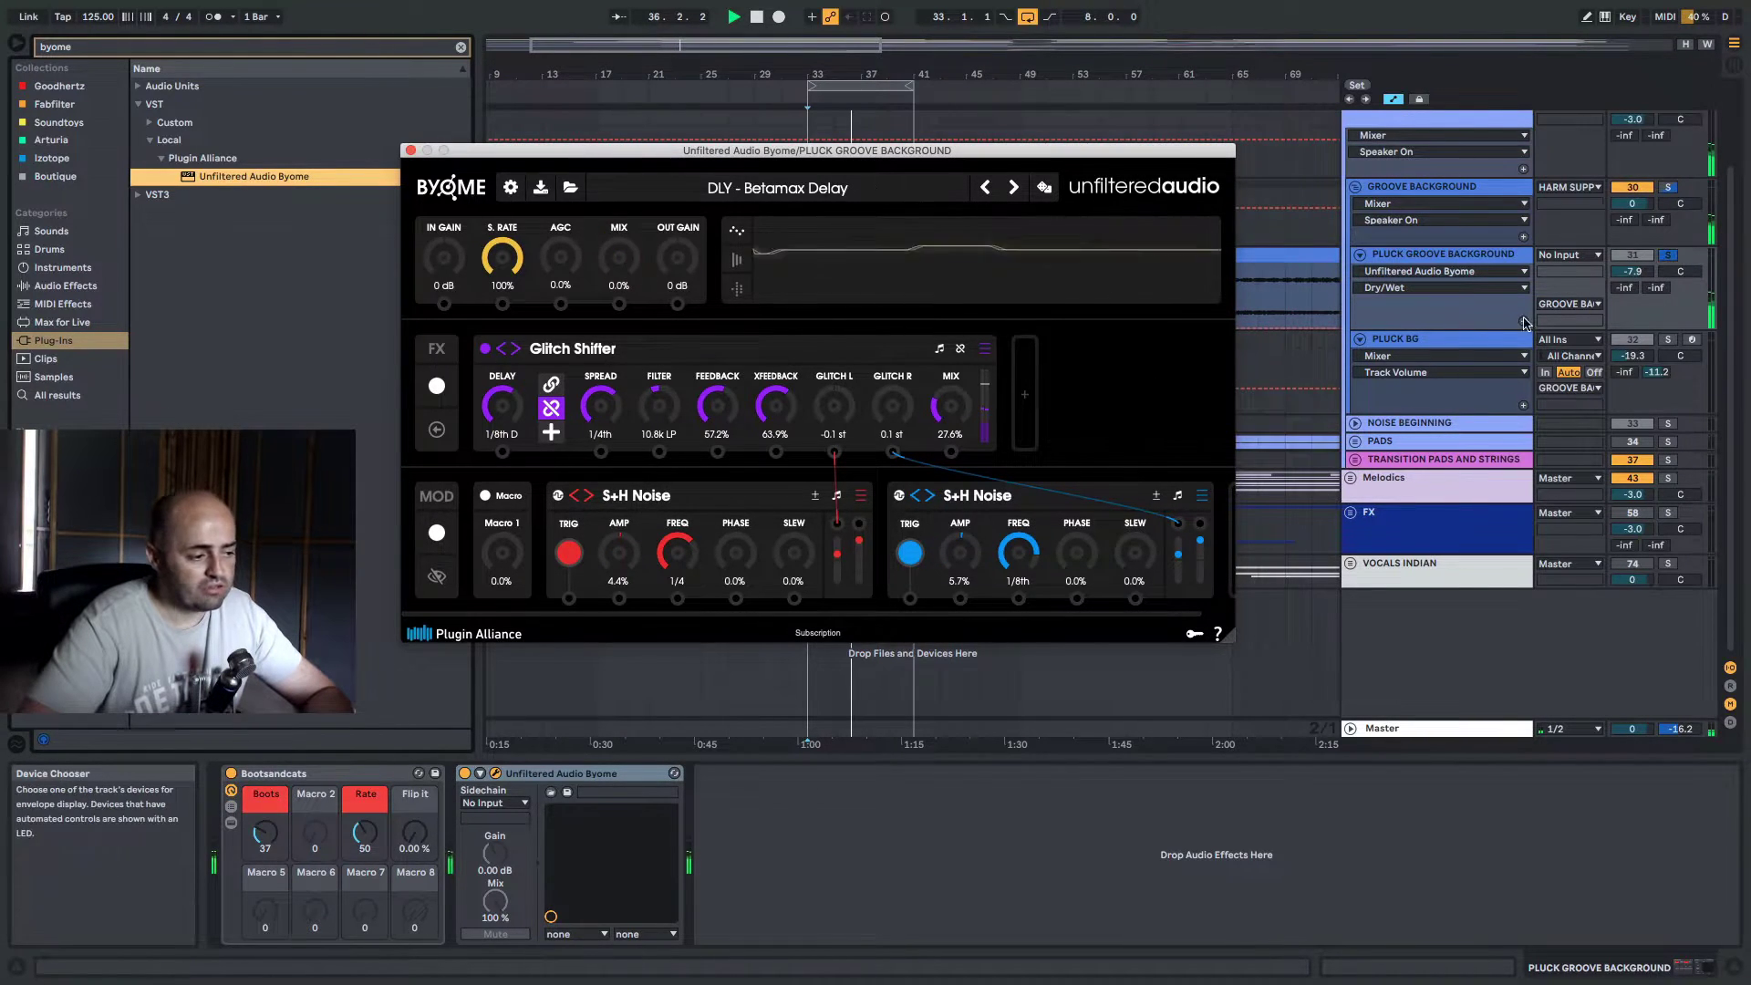
{"action": "left_click", "coordinate": [1667, 255]}
{"action": "left_click_drag", "start_coordinate": [626, 271], "coordinate": [628, 181]}
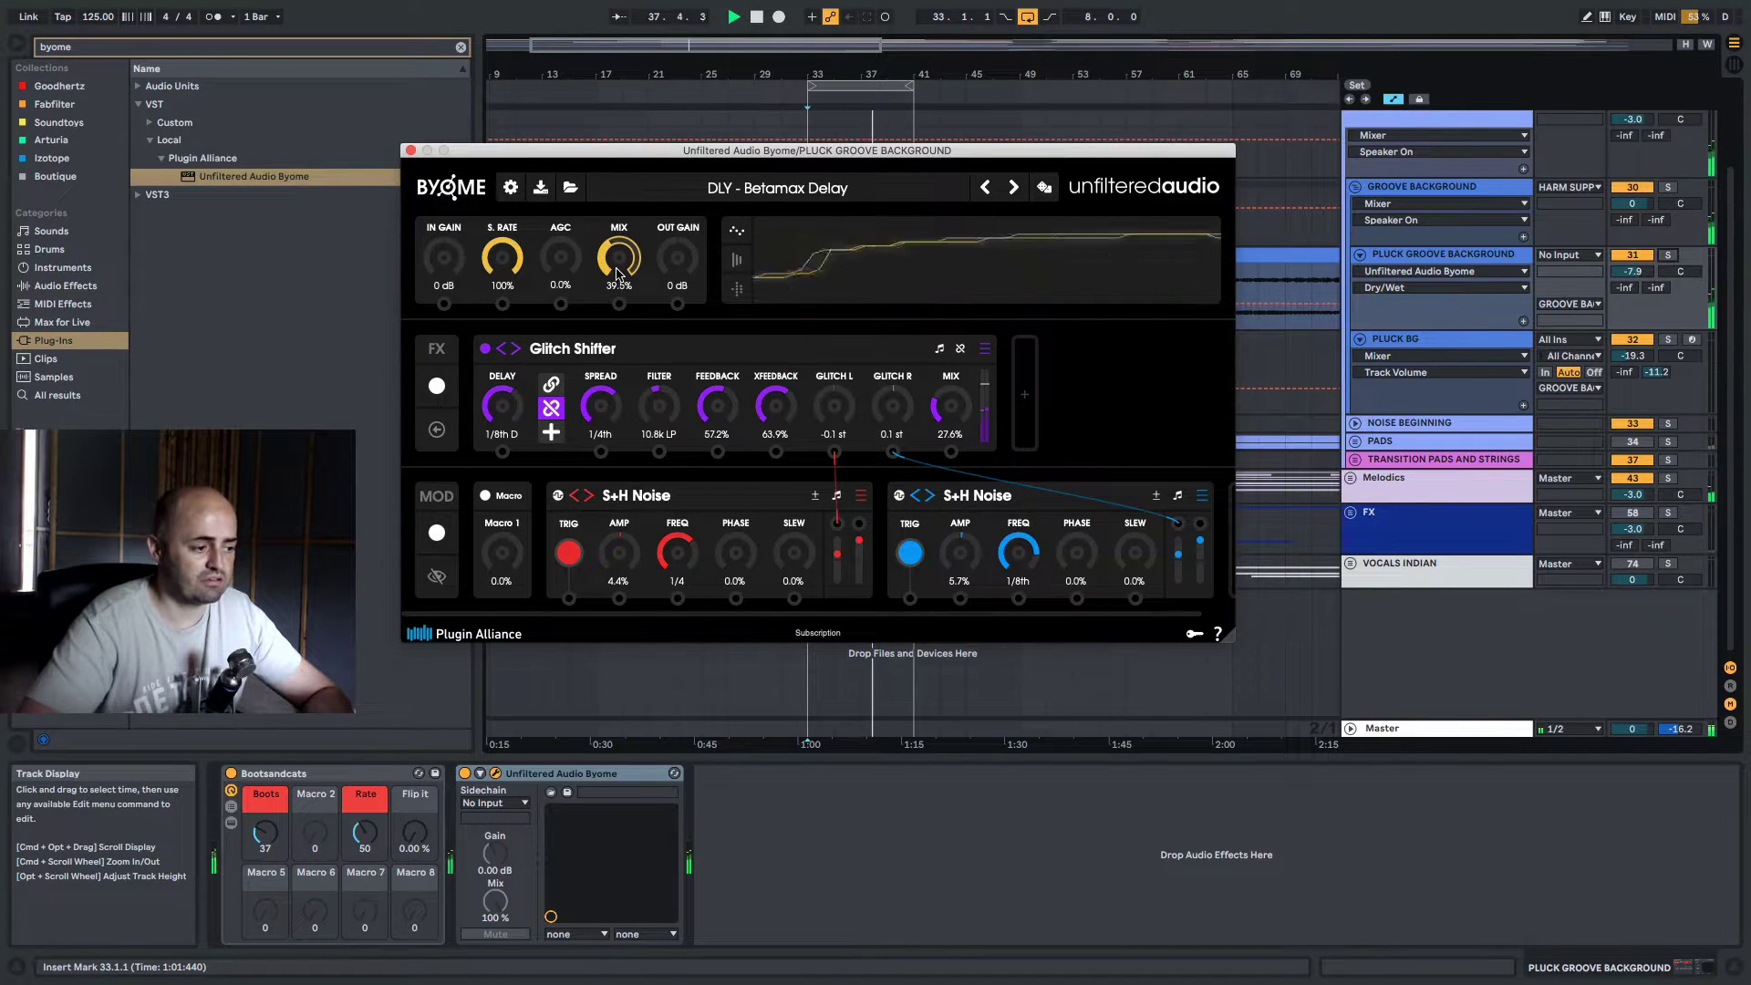
Move the Bootsandcats rack after Byome in the device chain and set Byome's overall mix to about 49%, closing its window
{"action": "left_click", "coordinate": [363, 777]}
{"action": "left_click_drag", "start_coordinate": [364, 778], "coordinate": [584, 778]}
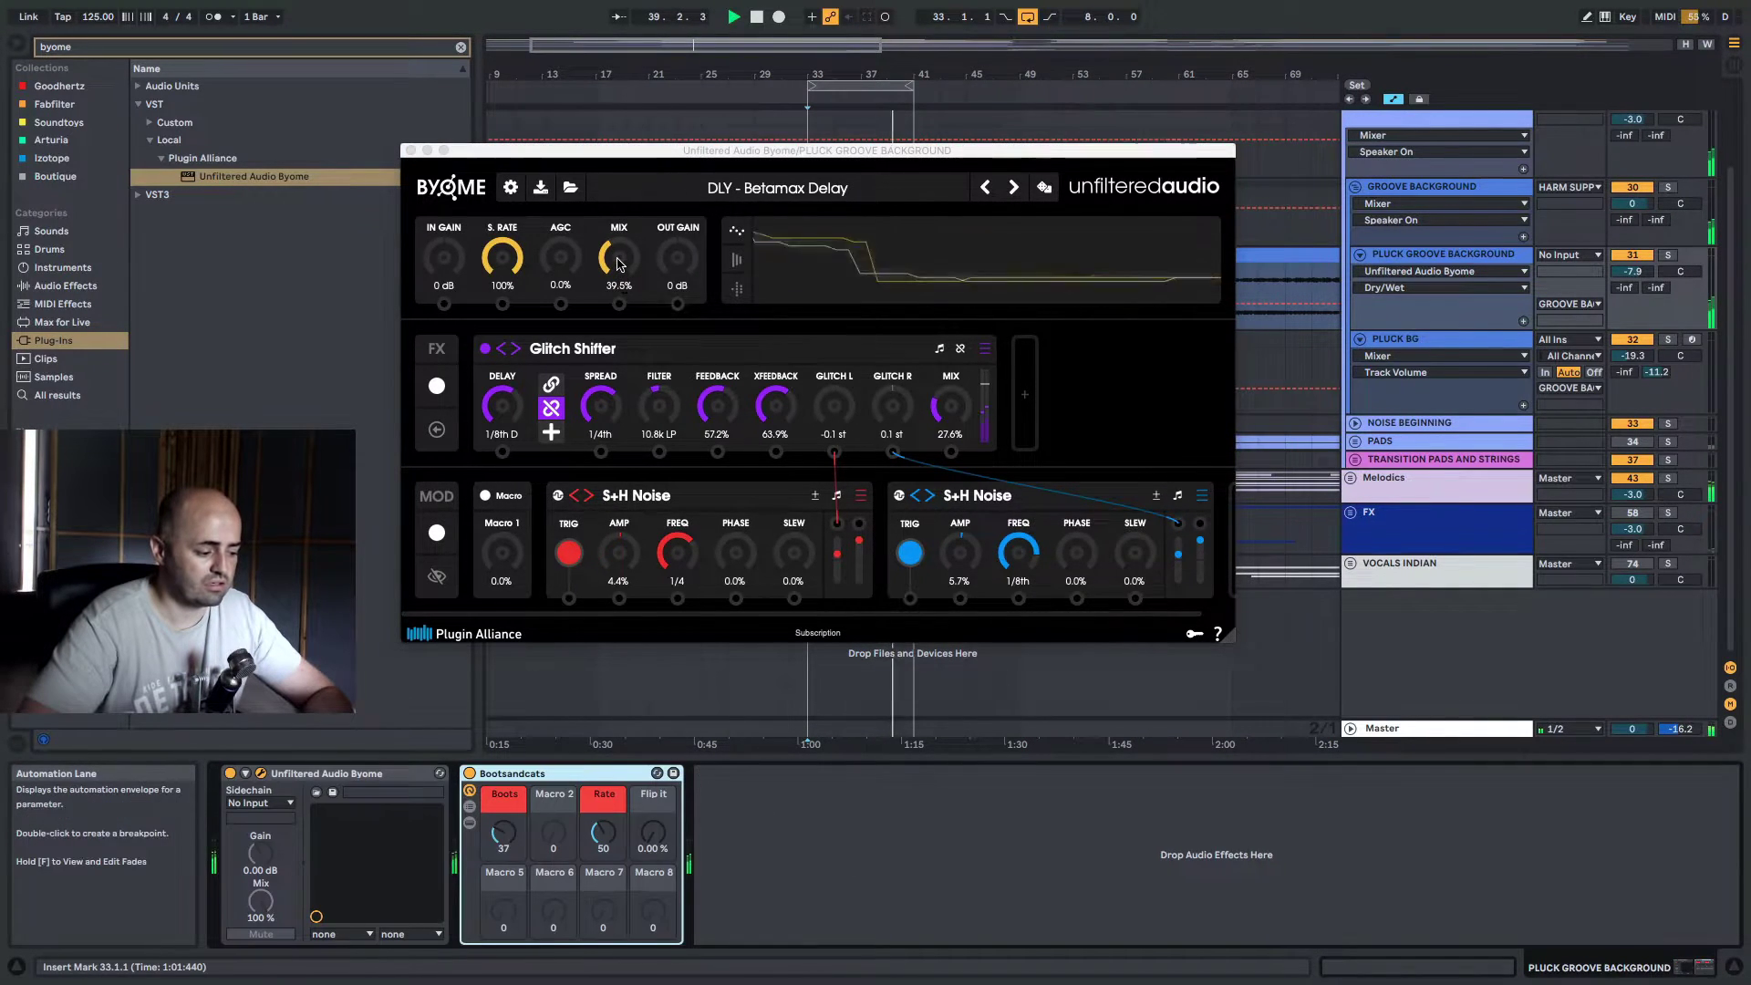
{"action": "left_click_drag", "start_coordinate": [618, 265], "coordinate": [602, 177]}
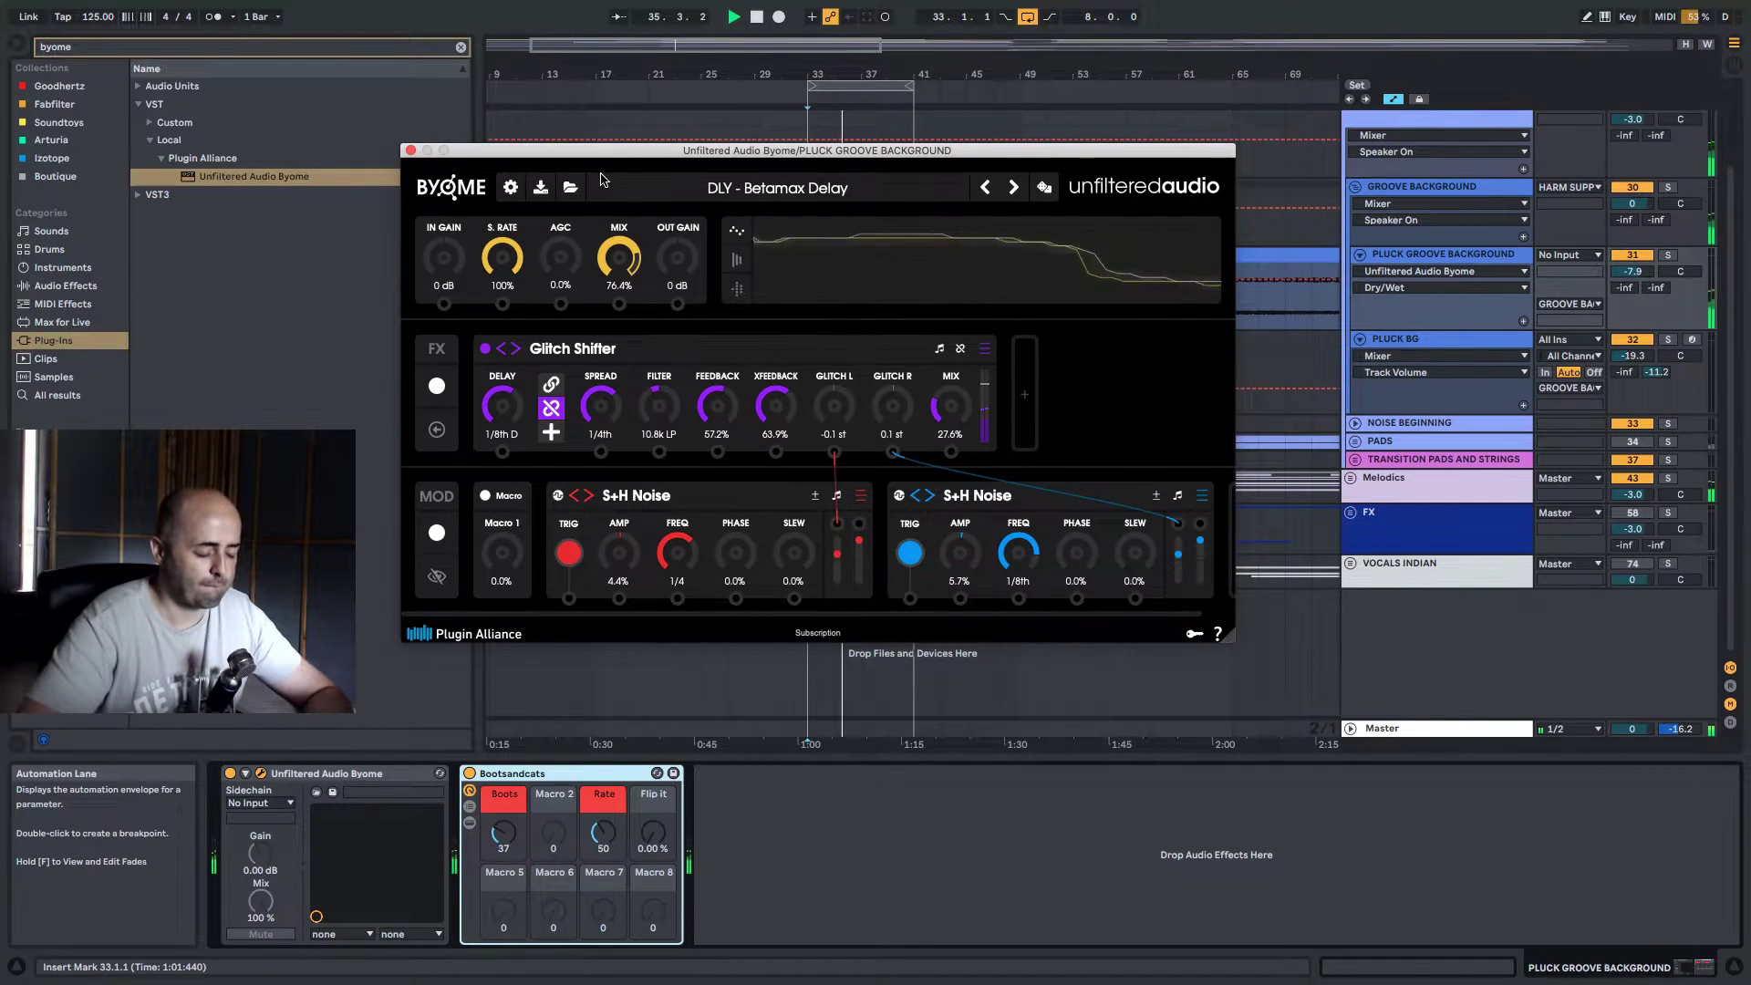
{"action": "left_click_drag", "start_coordinate": [601, 179], "coordinate": [599, 182]}
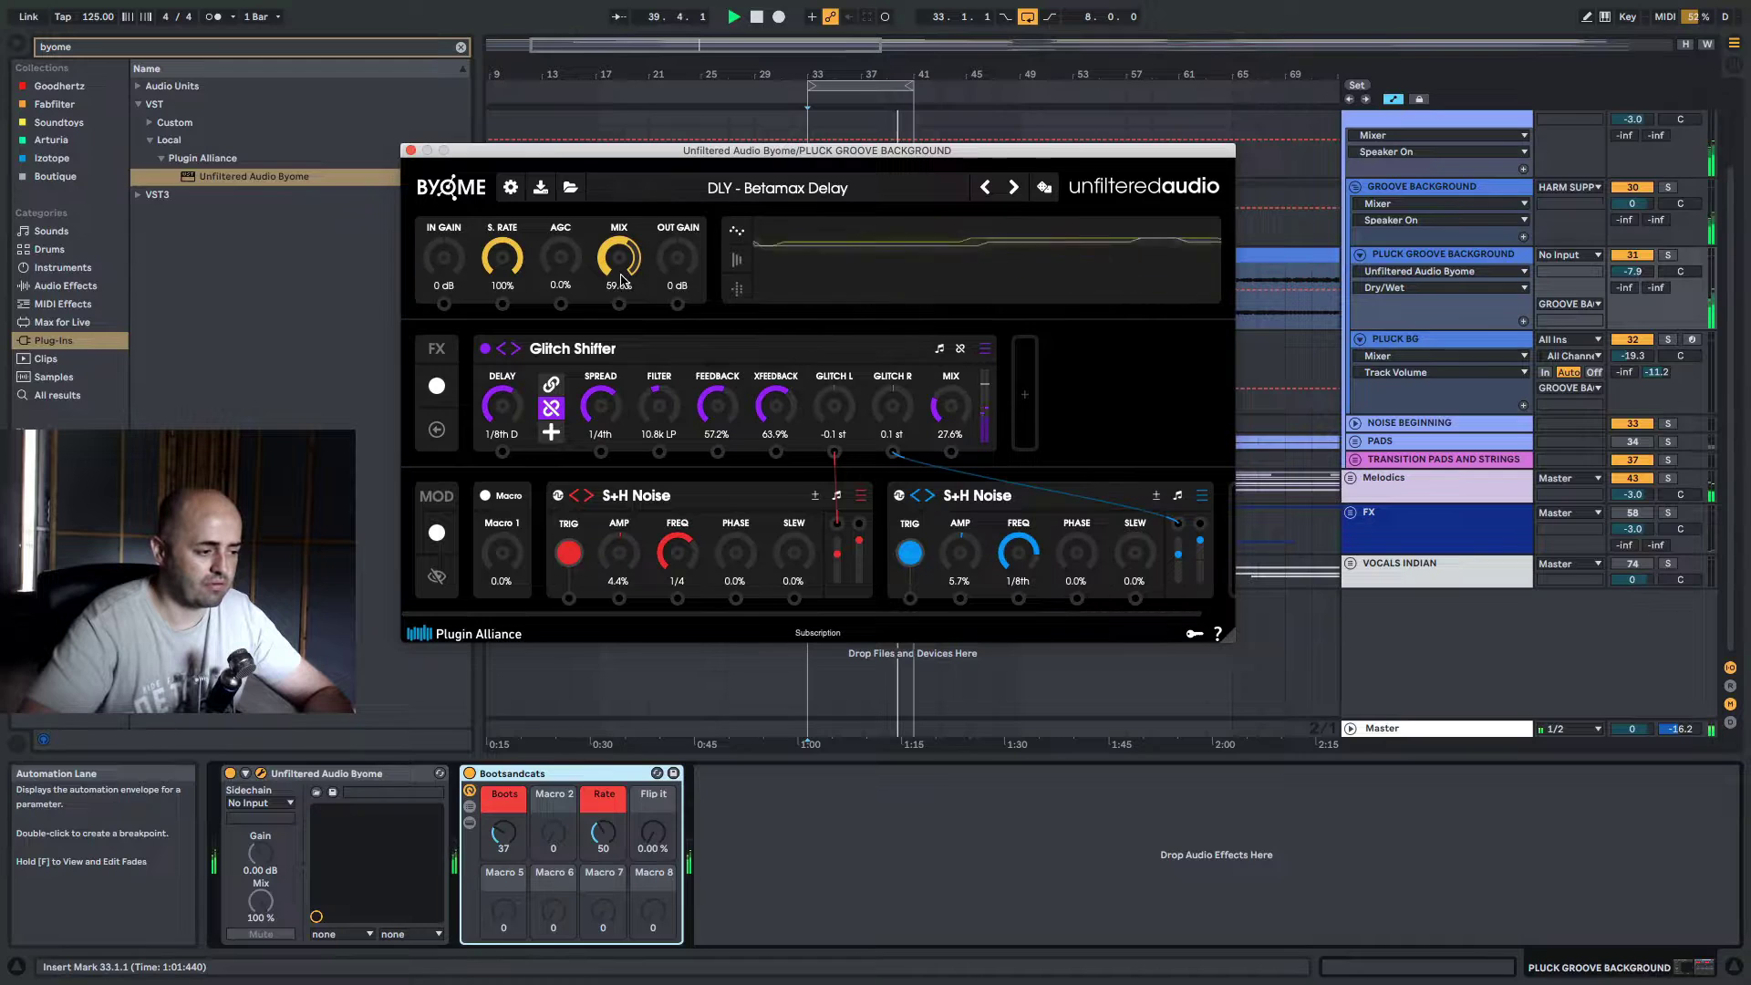
{"action": "mouse_move", "coordinate": [620, 271]}
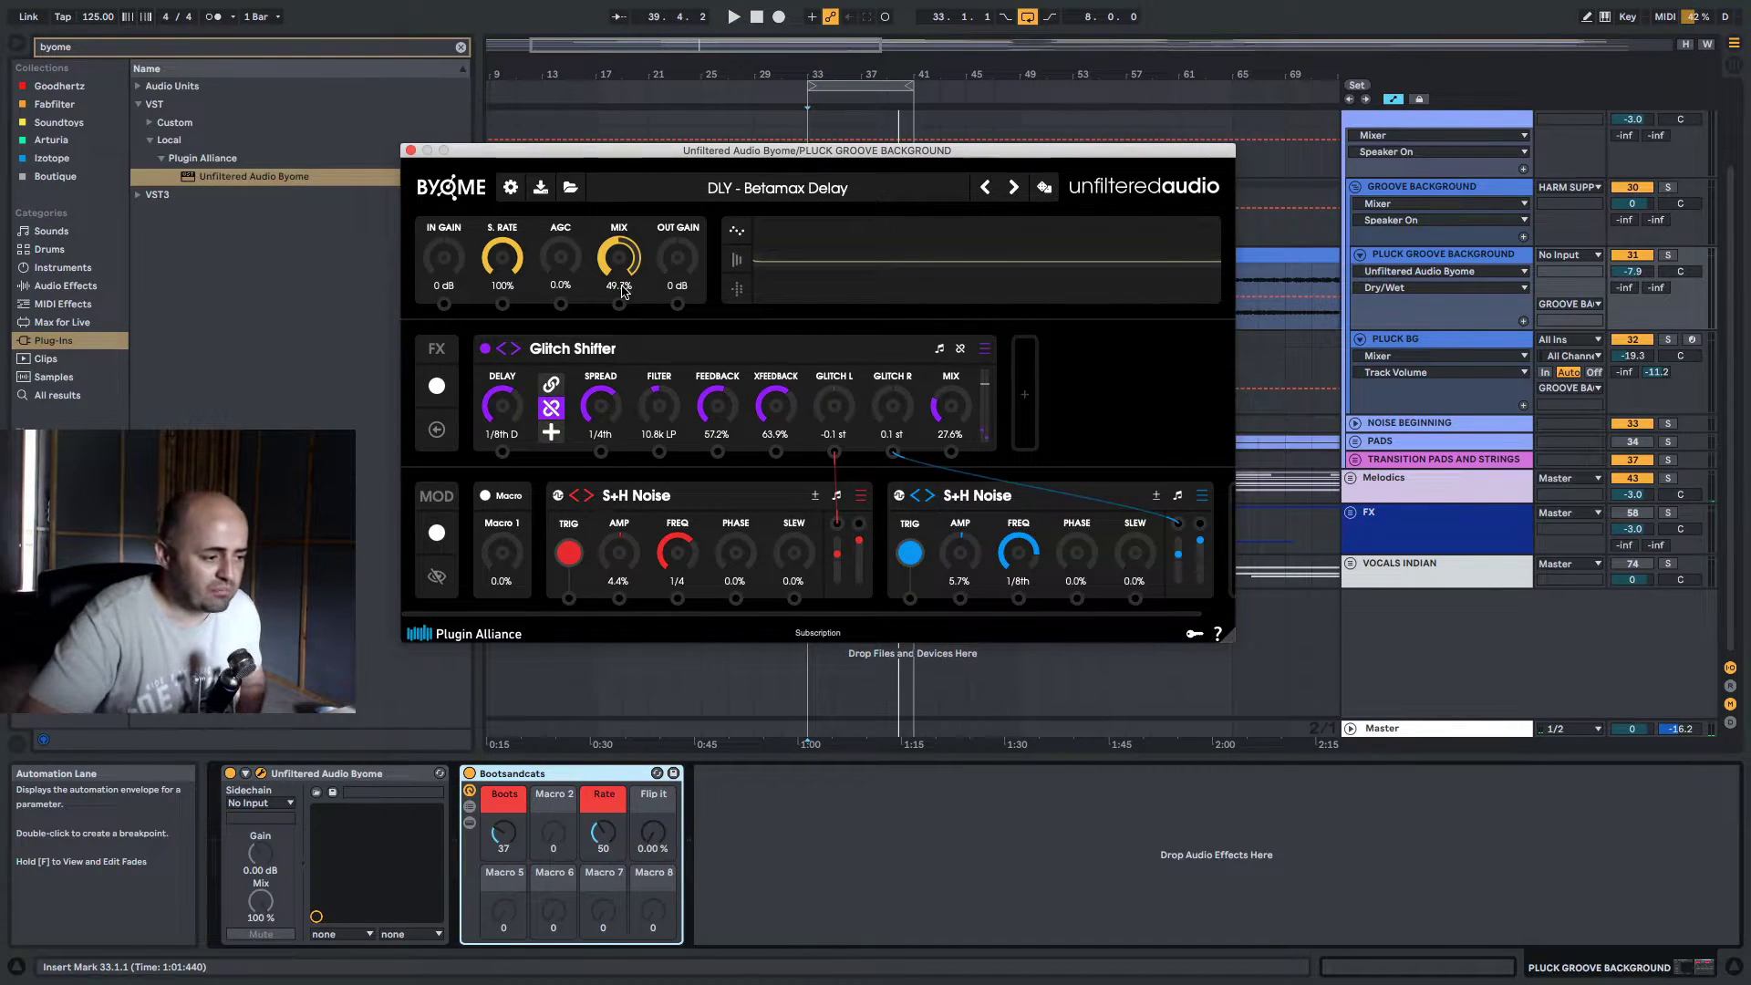
{"action": "left_click", "coordinate": [411, 151]}
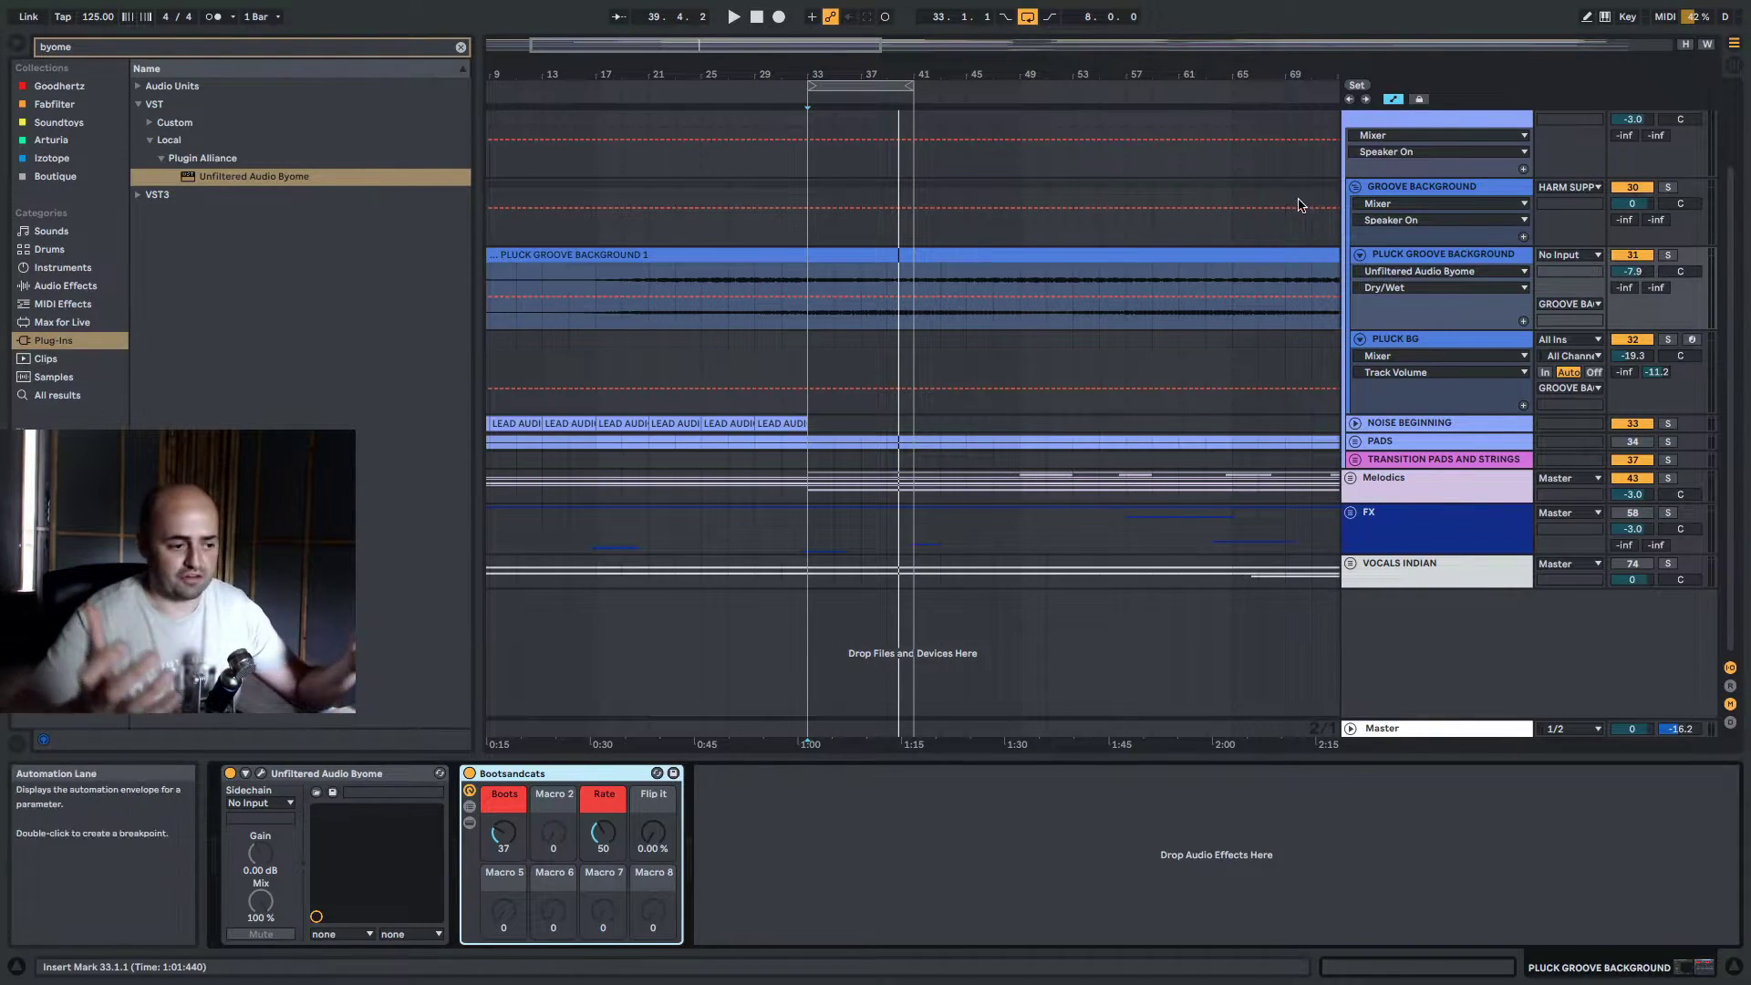
Fold the GROOVE BACKGROUND group and the HARM SUPPORT - BACKGROUND group containing it
{"action": "left_click", "coordinate": [1396, 194]}
{"action": "left_click", "coordinate": [1418, 258]}
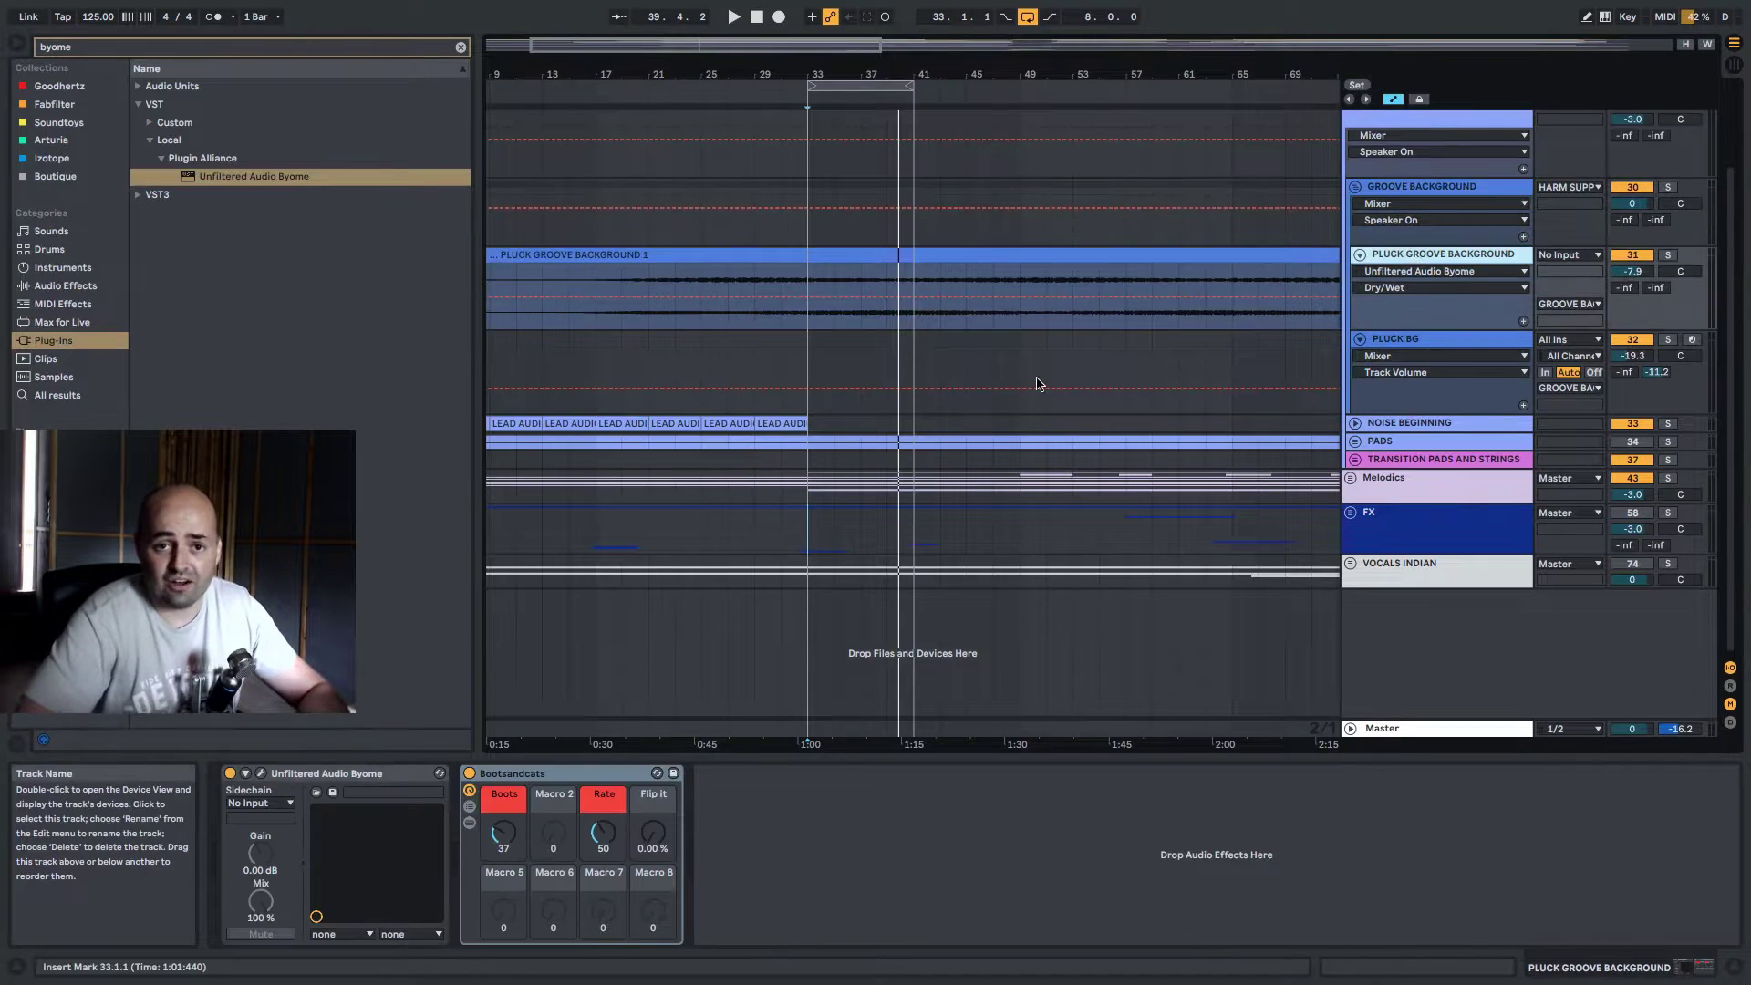
{"action": "left_click", "coordinate": [1354, 186]}
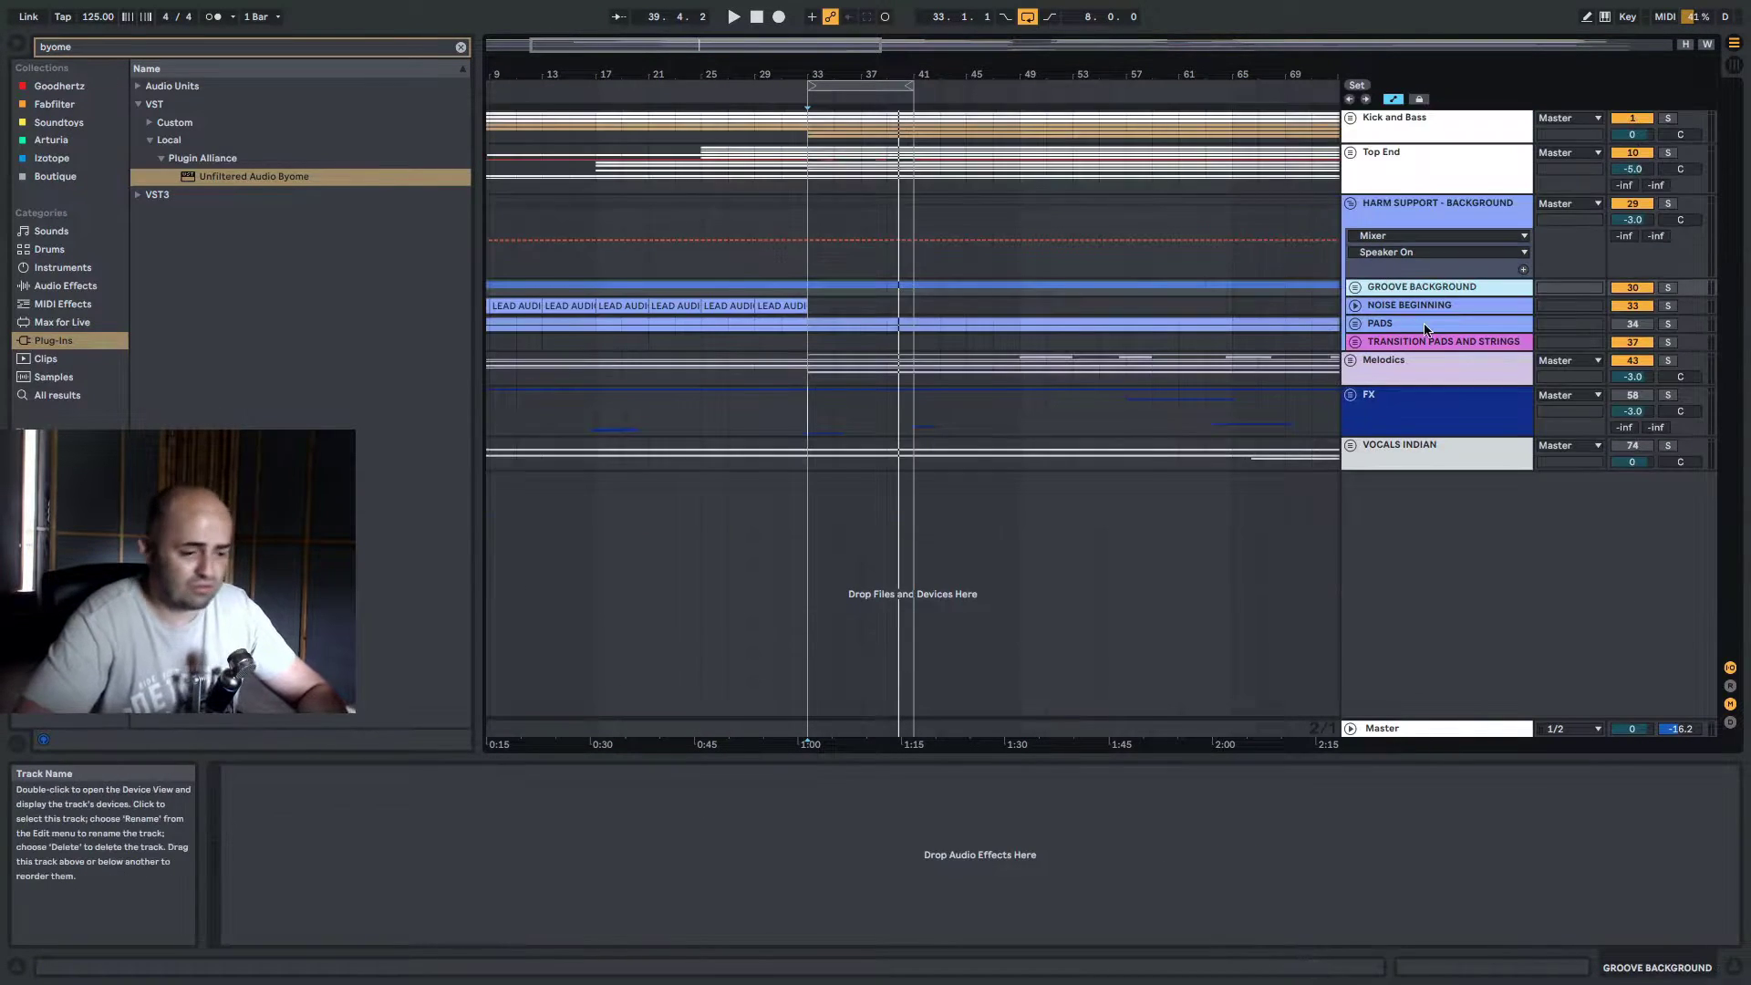
{"action": "left_click", "coordinate": [1350, 204]}
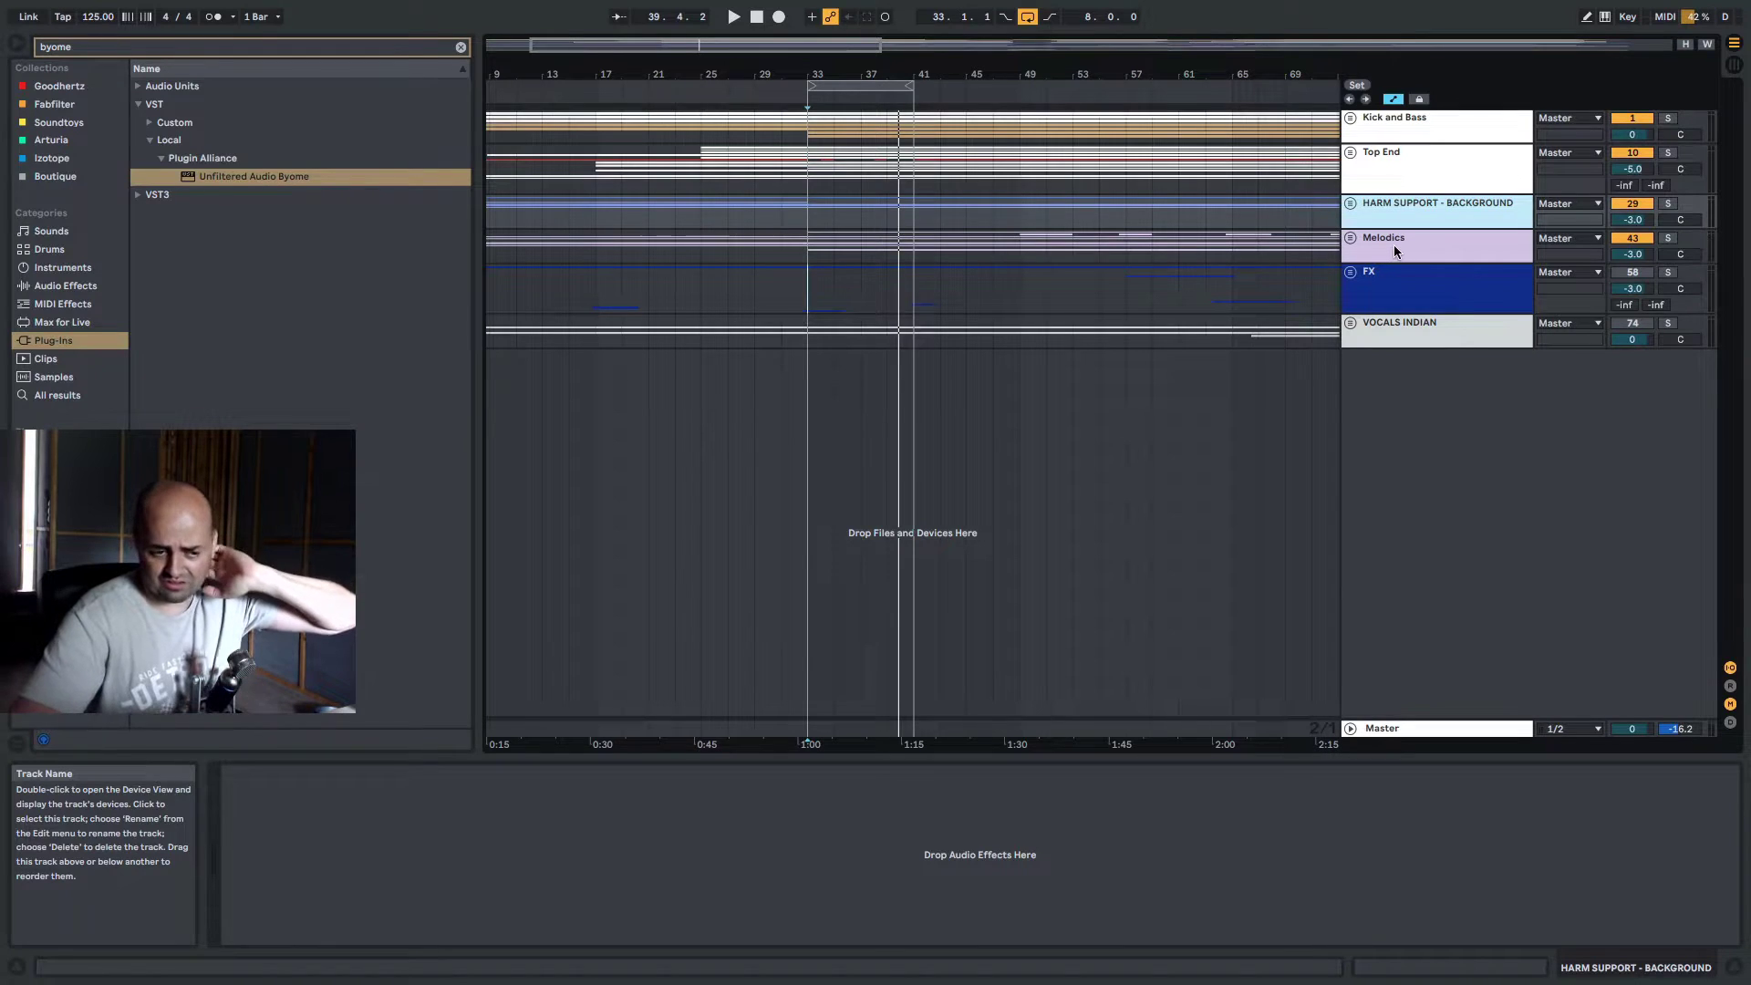
Browse Triad's factory presets on the PADS group, audition MULTI - Add To House Loop, and move on to MULTI - Bass Sequence Chopper
{"action": "left_click_drag", "start_coordinate": [949, 77], "coordinate": [950, 36]}
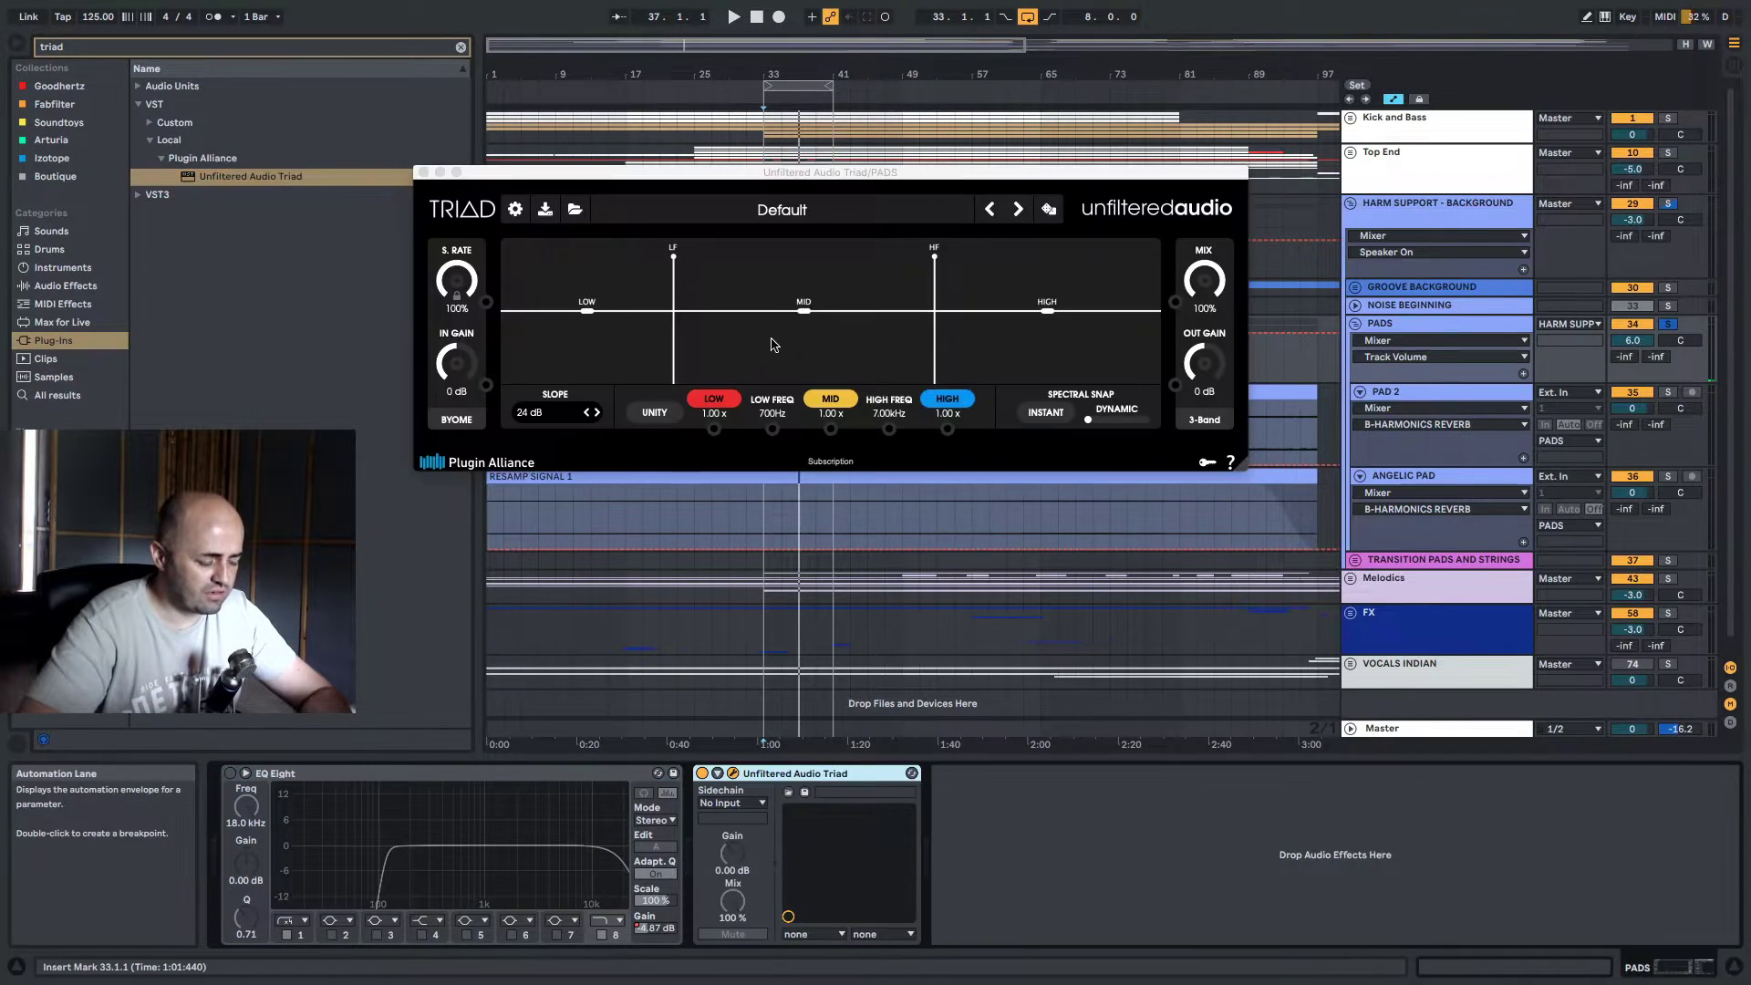
{"action": "left_click", "coordinate": [824, 206]}
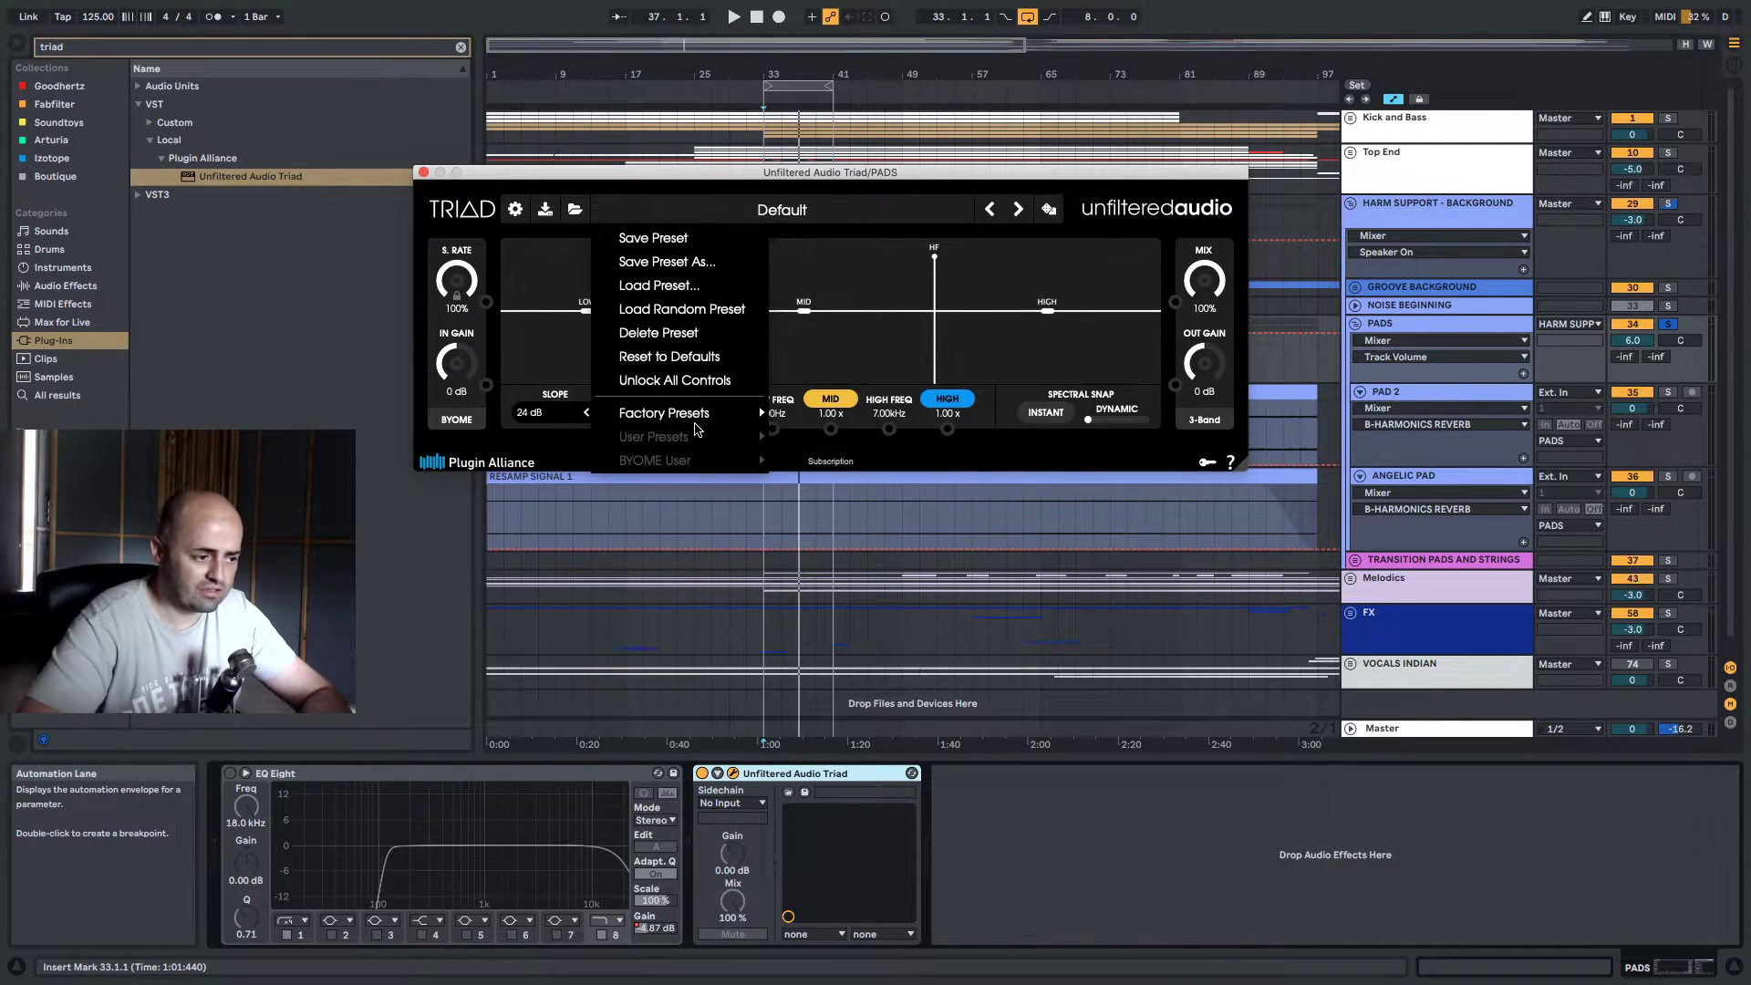
{"action": "mouse_move", "coordinate": [708, 416]}
{"action": "mouse_move", "coordinate": [857, 432]}
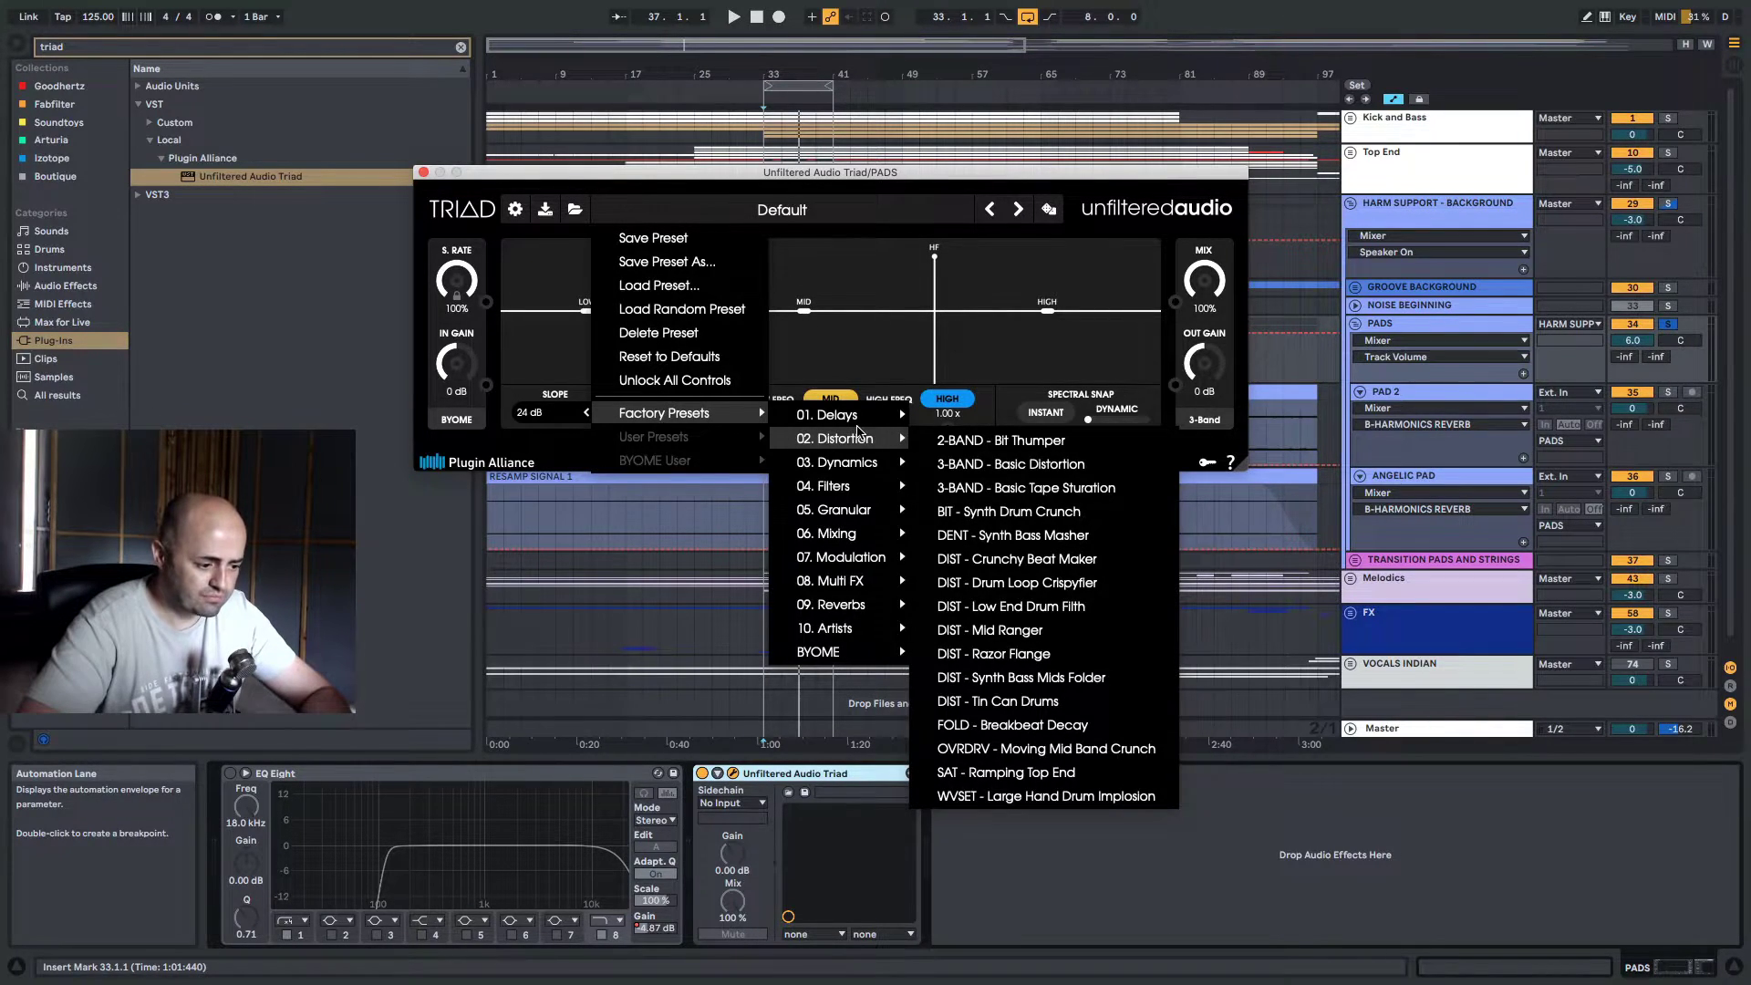
{"action": "mouse_move", "coordinate": [849, 591]}
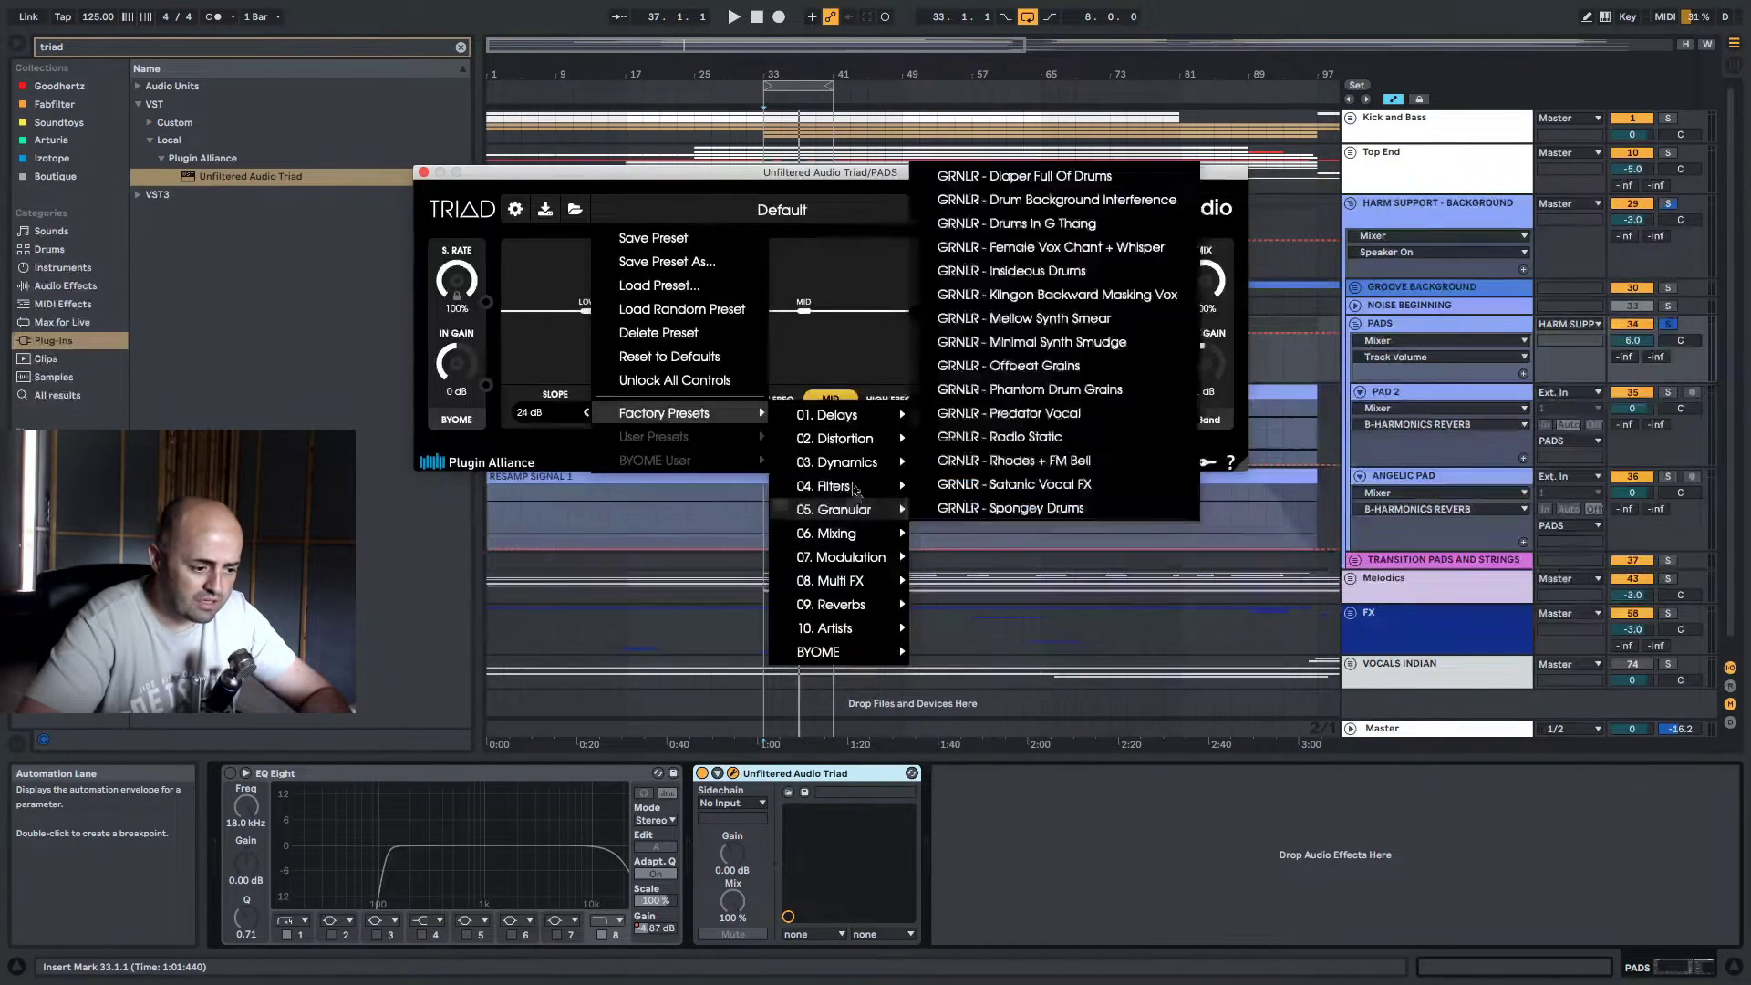
{"action": "mouse_move", "coordinate": [860, 559]}
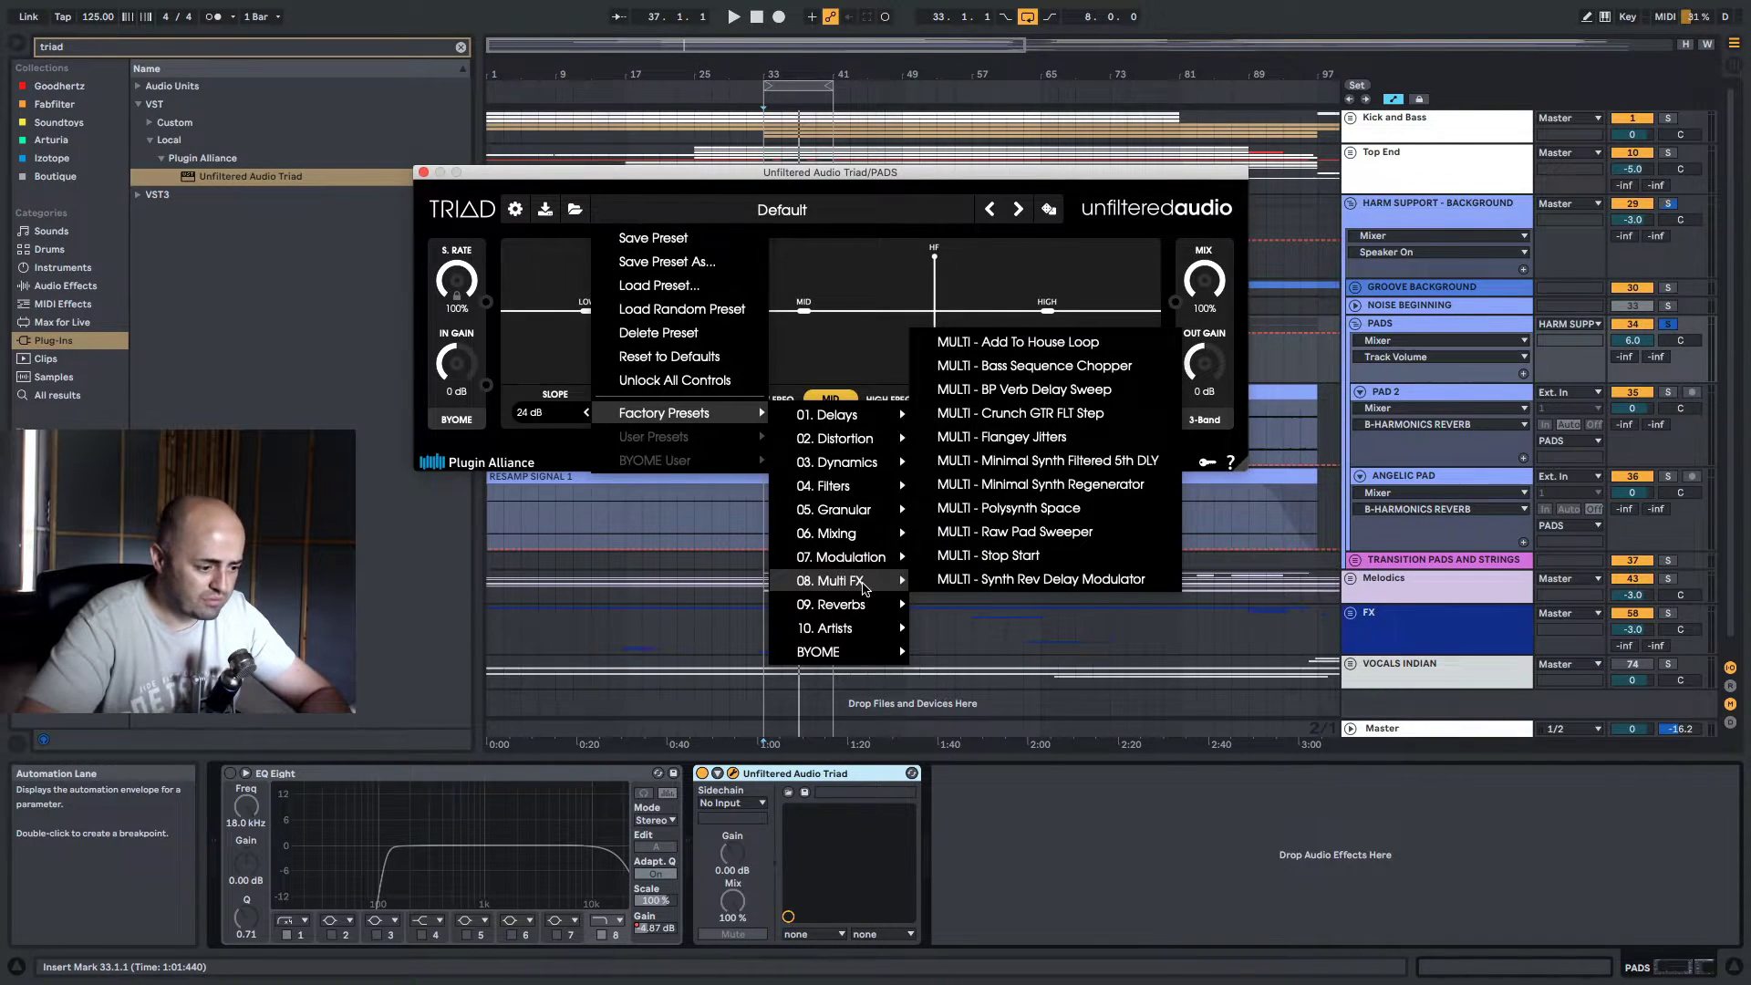
{"action": "left_click", "coordinate": [1058, 343]}
{"action": "key", "text": "space"}
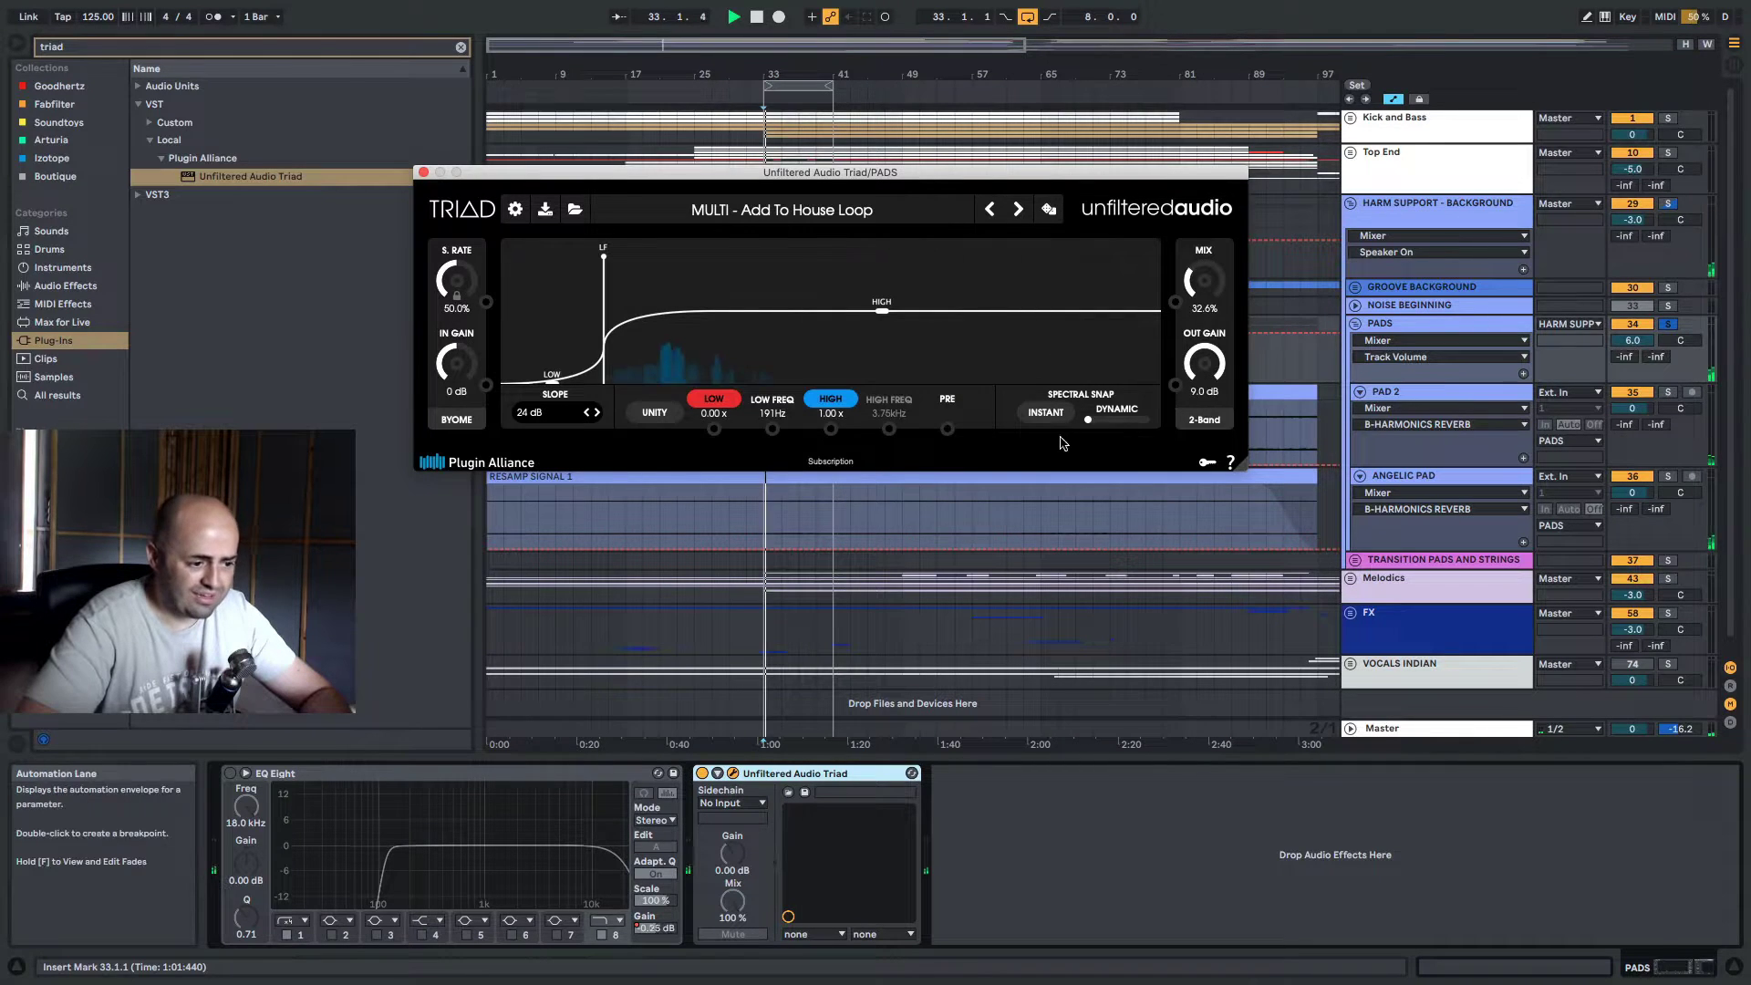
{"action": "left_click", "coordinate": [1021, 213]}
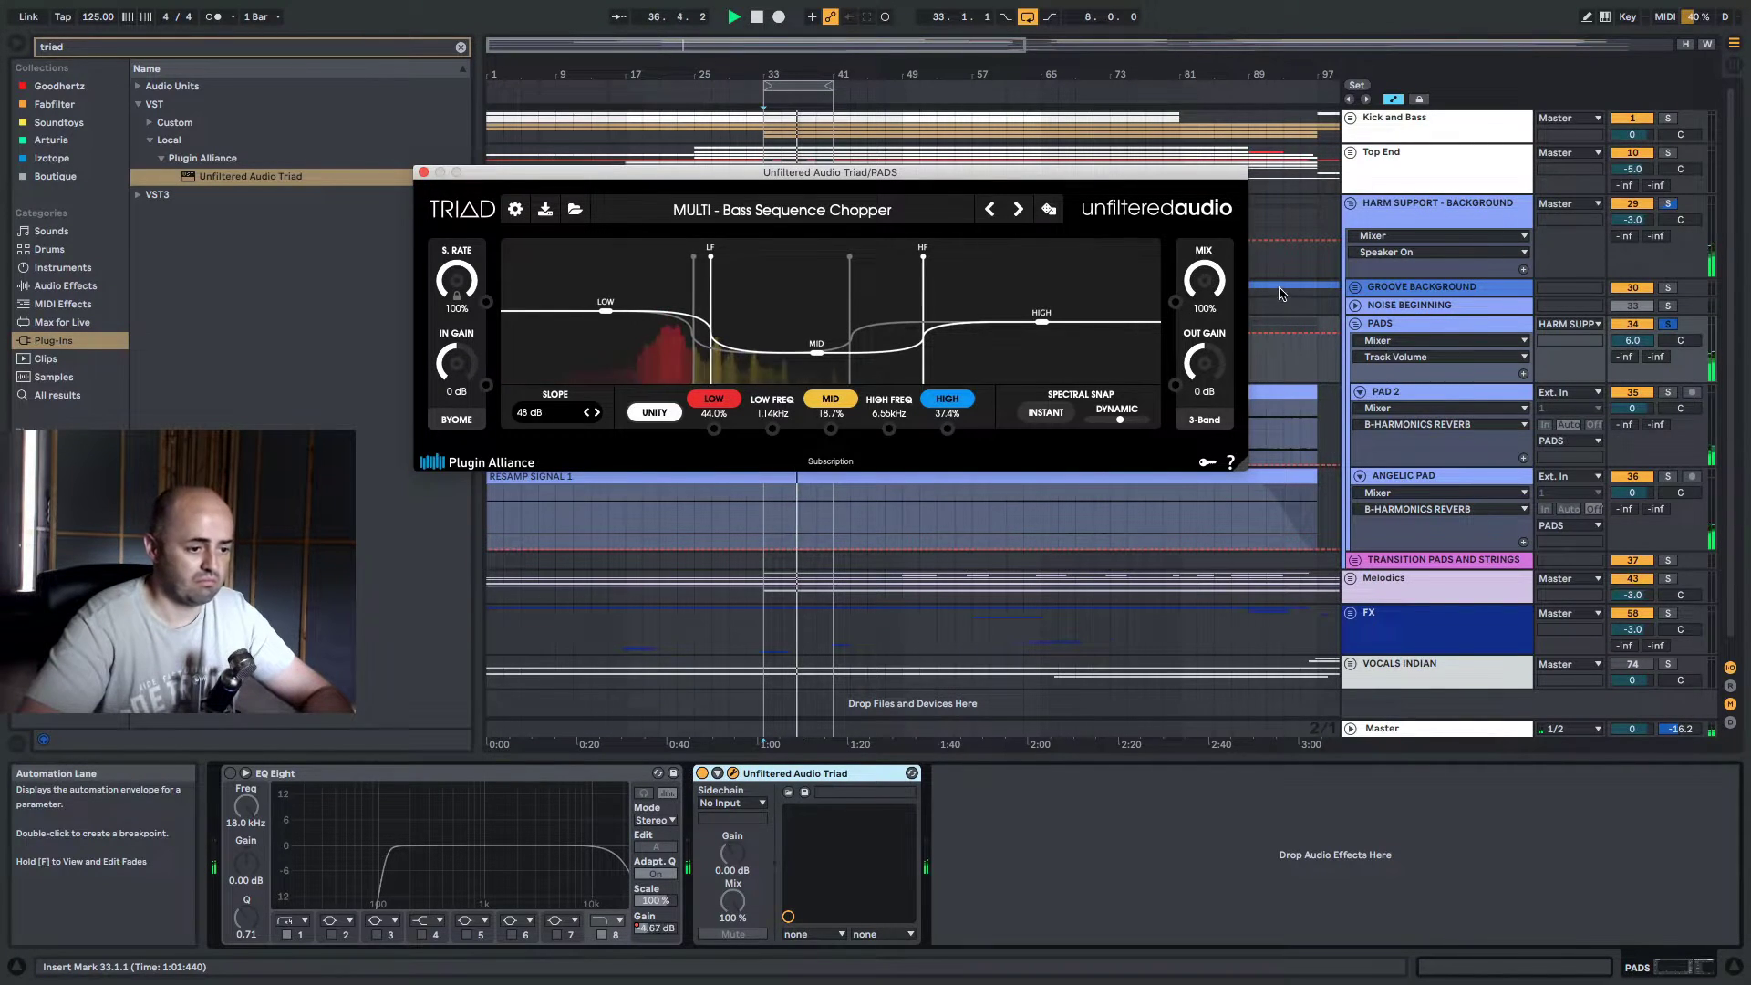
Lower Triad's mix on PADS to 58.2%, close its window and enable the EQ Eight before it
{"action": "left_click_drag", "start_coordinate": [1211, 283], "coordinate": [1215, 380]}
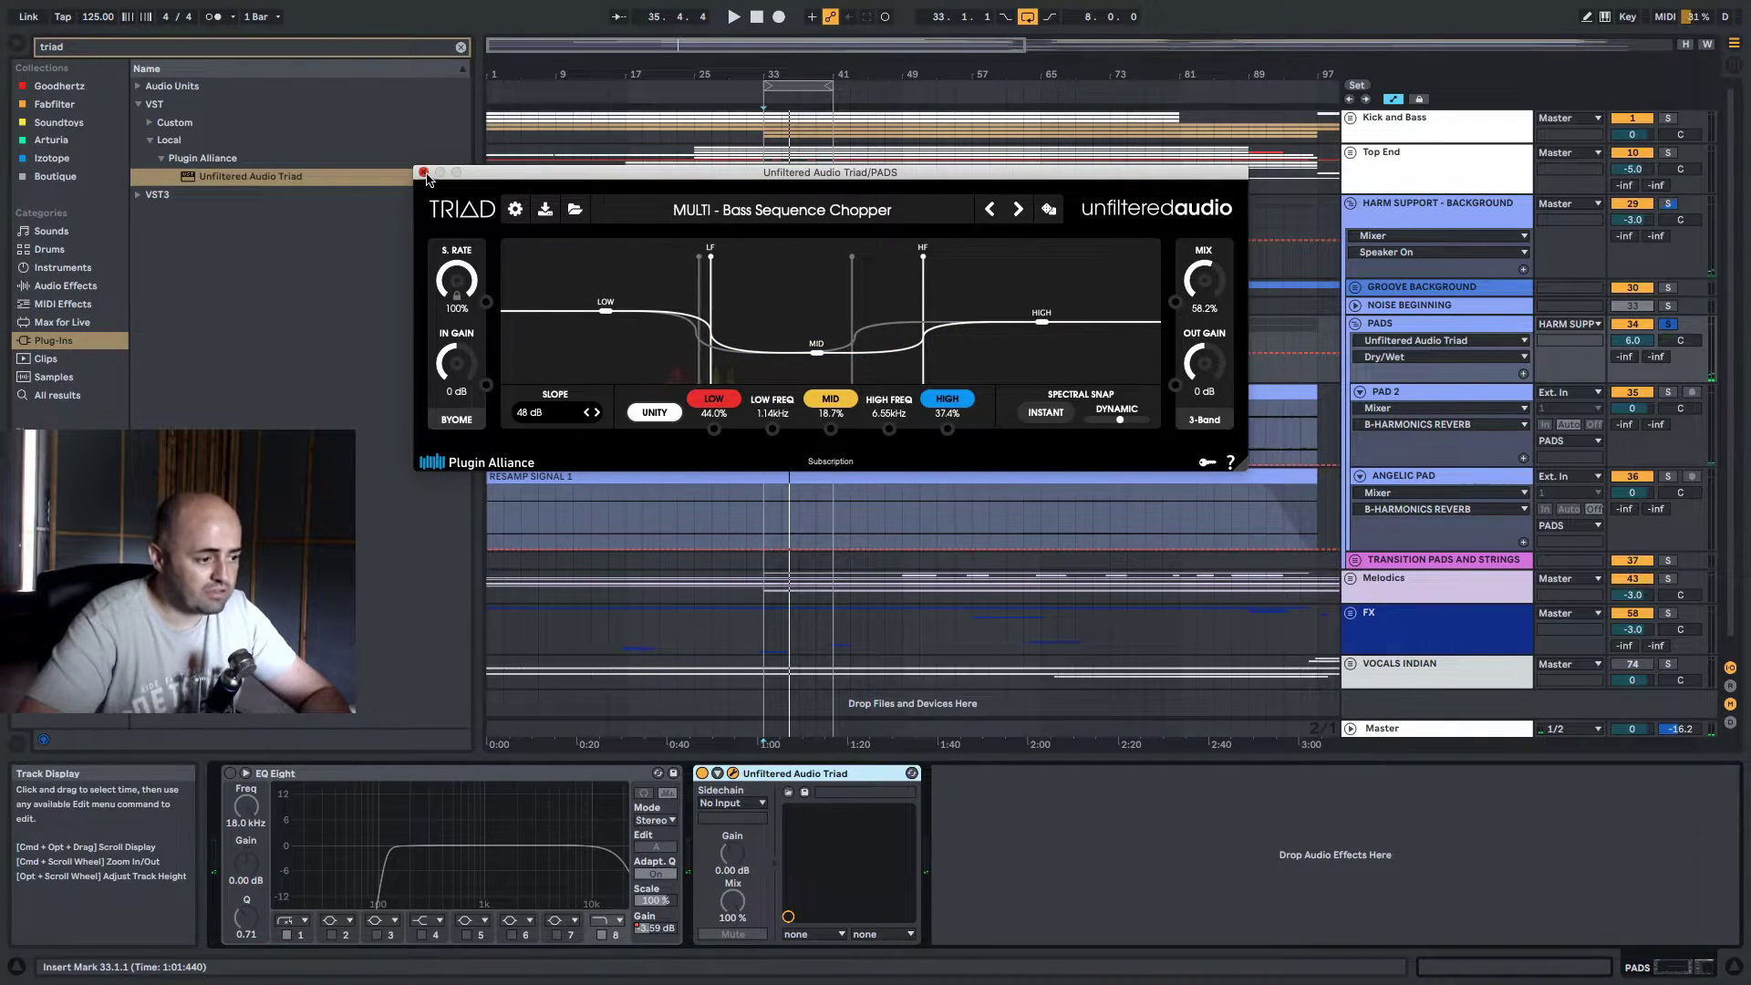
{"action": "left_click", "coordinate": [423, 172]}
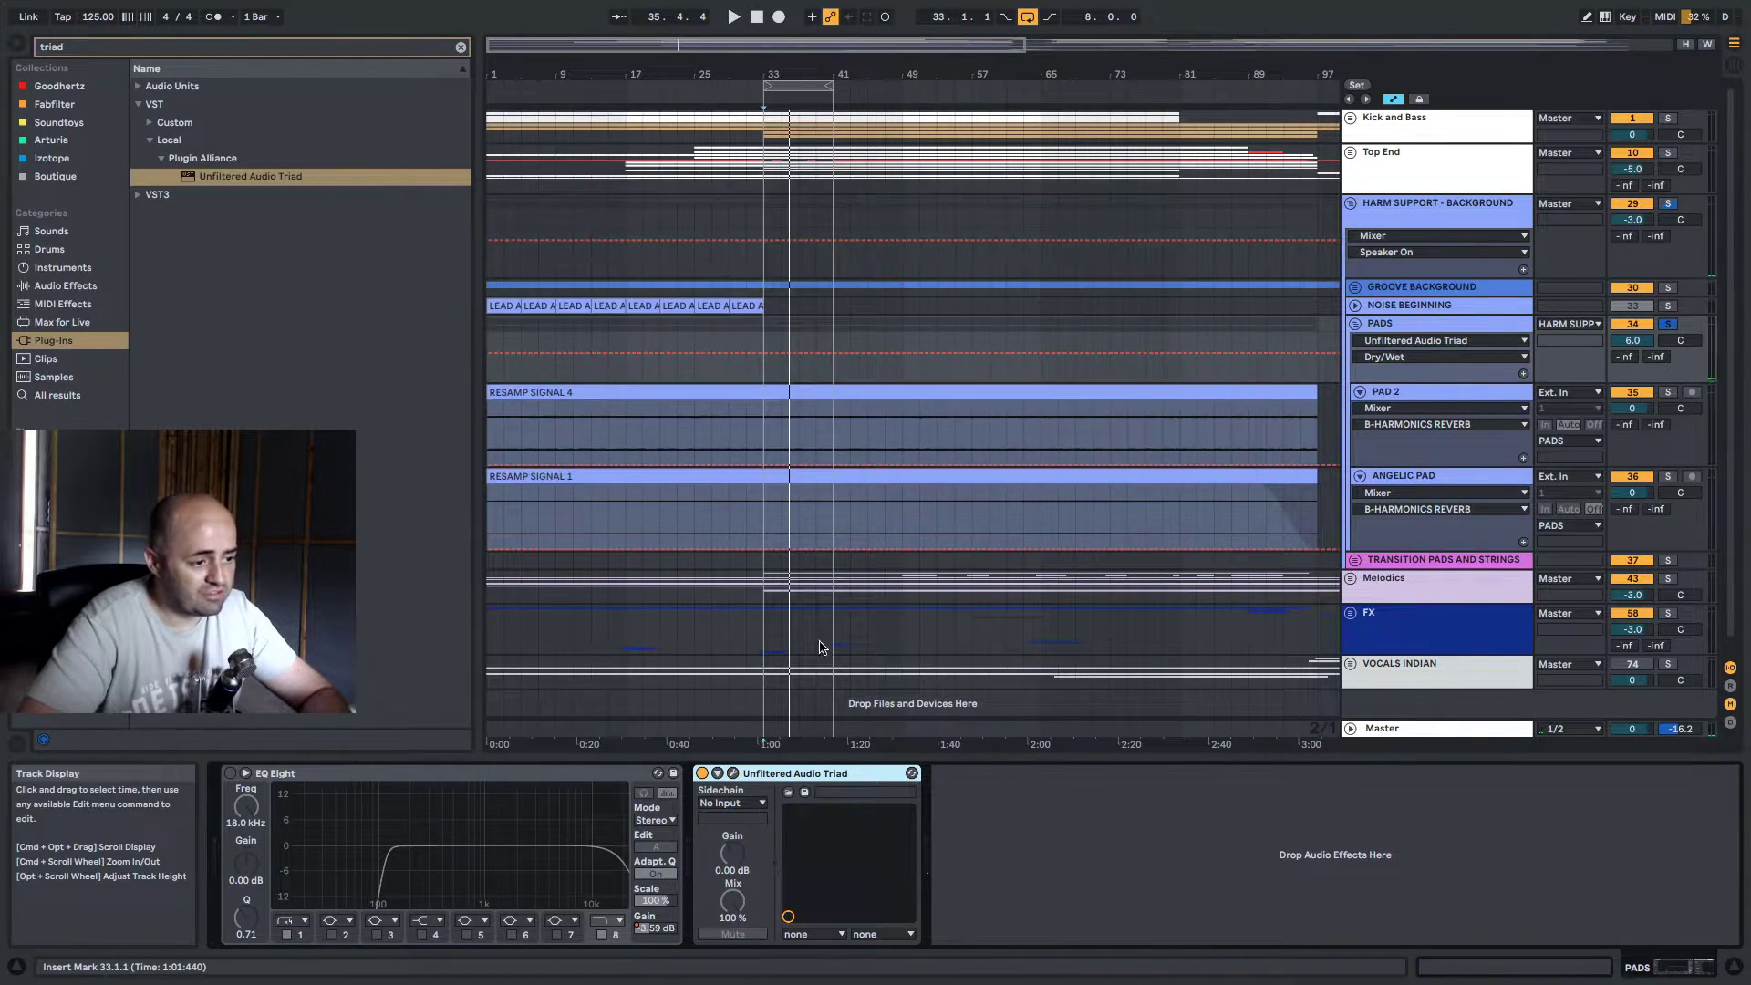
{"action": "left_click", "coordinate": [229, 774]}
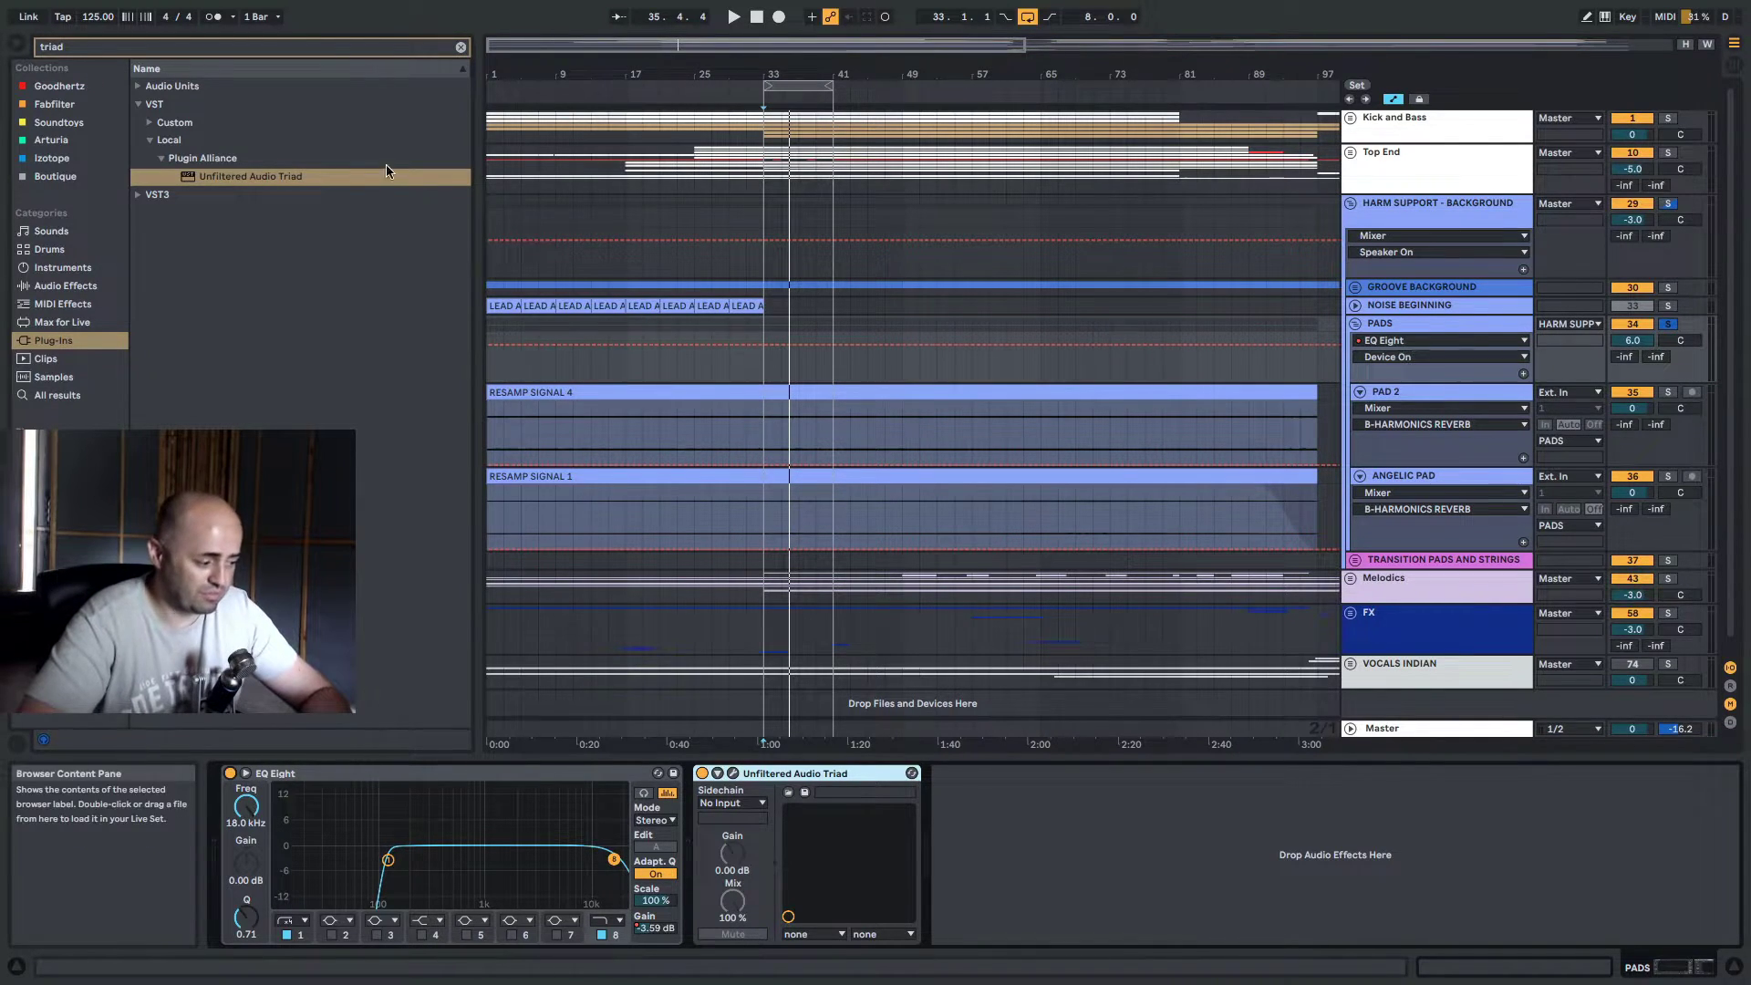
Clear the browser's plug-in search and unsolo the PADS group
{"action": "left_click", "coordinate": [301, 55]}
{"action": "key", "text": "BackSpace"}
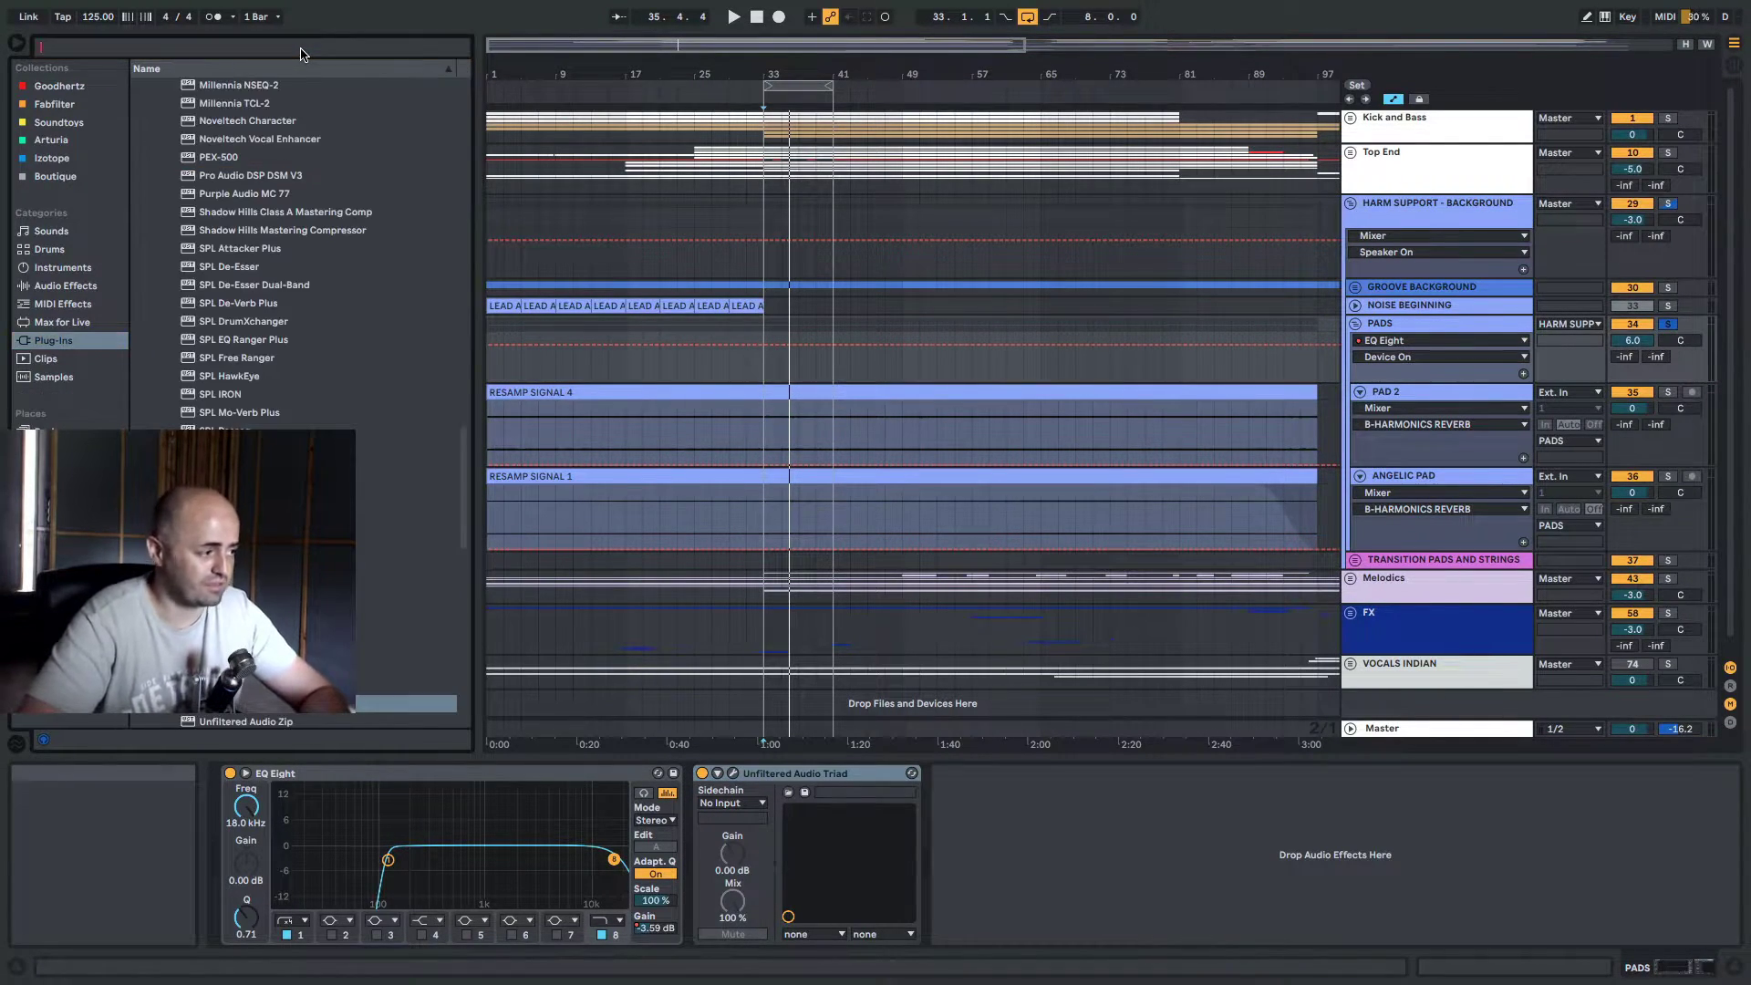
{"action": "left_click", "coordinate": [1668, 325]}
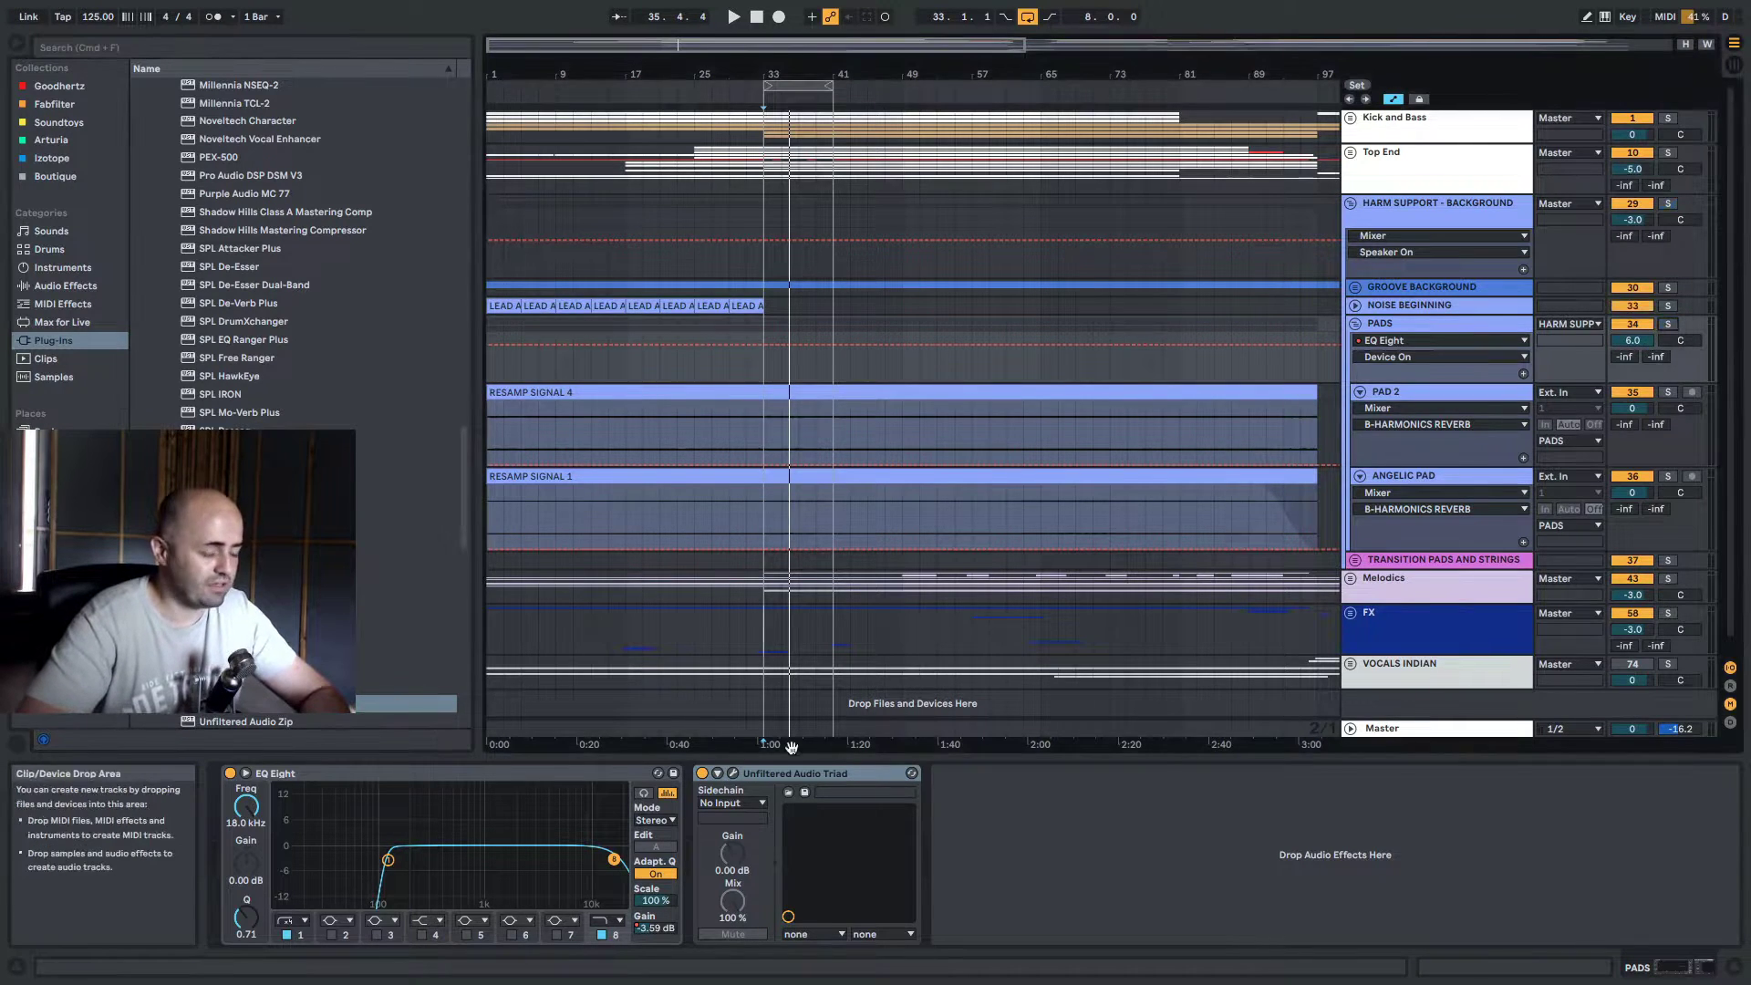
Play the full mix, set Triad's mix on PADS to 43.9% with EQ Eight bypassed, and close the plug-in window
{"action": "key", "text": "space"}
{"action": "left_click", "coordinate": [733, 773]}
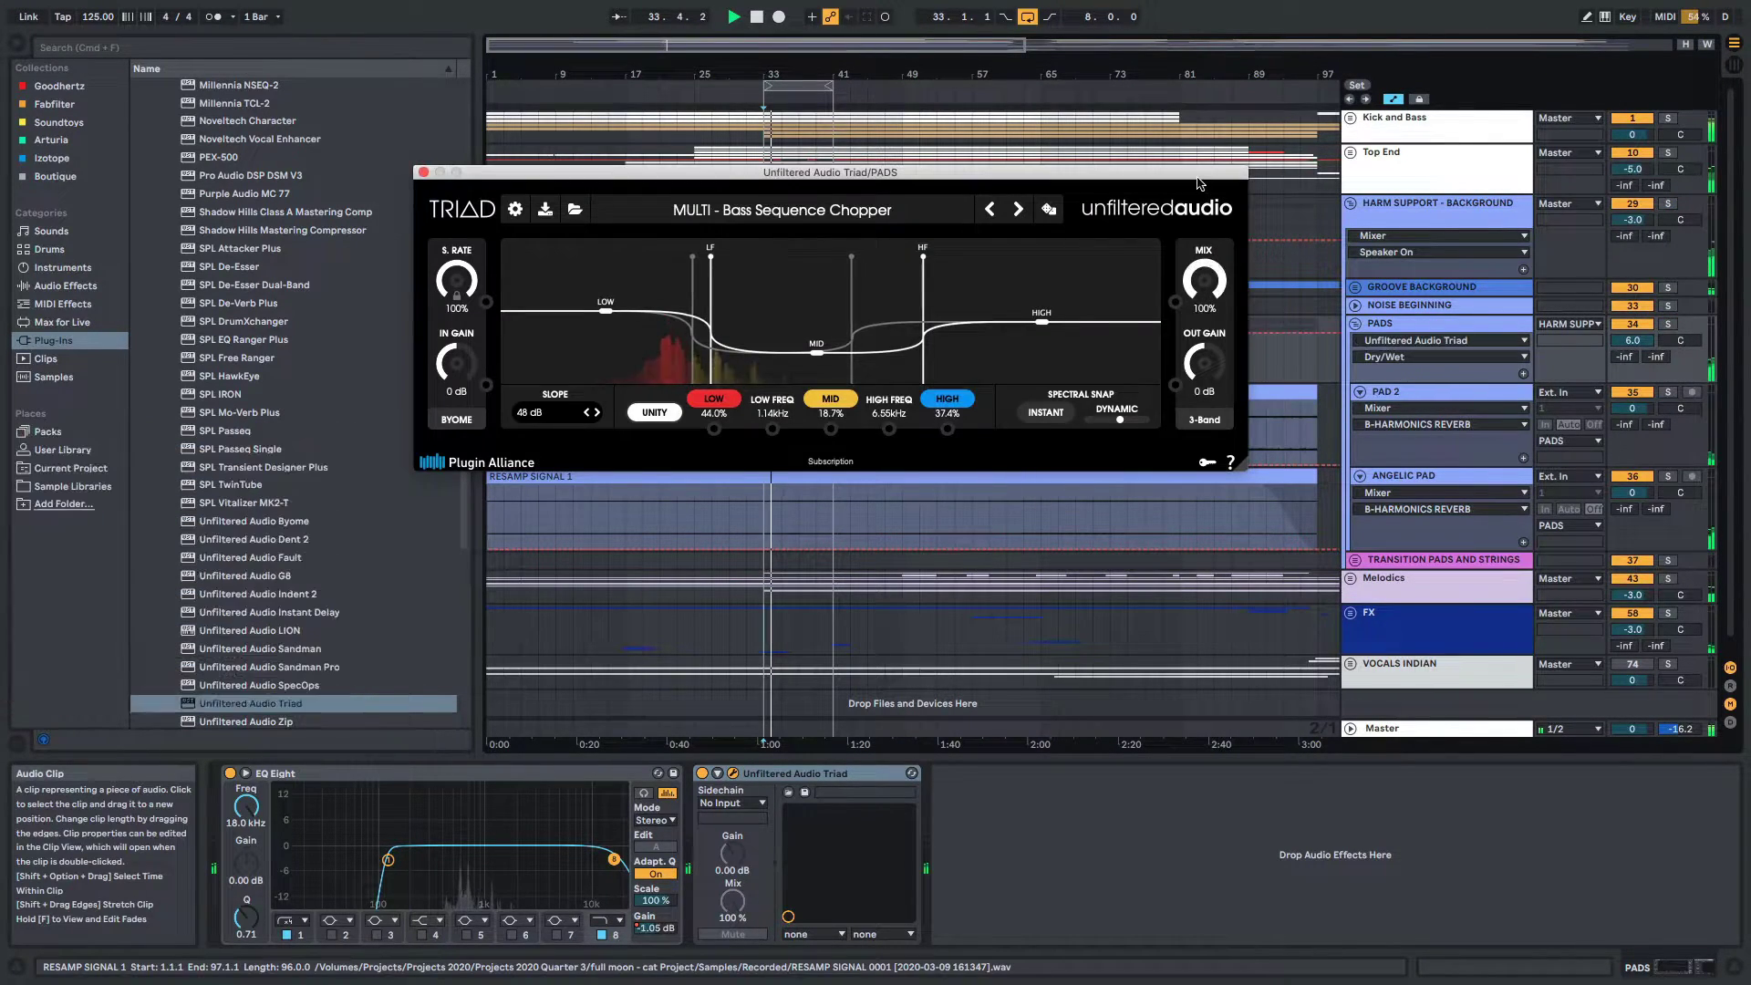
{"action": "left_click_drag", "start_coordinate": [1203, 281], "coordinate": [1209, 329]}
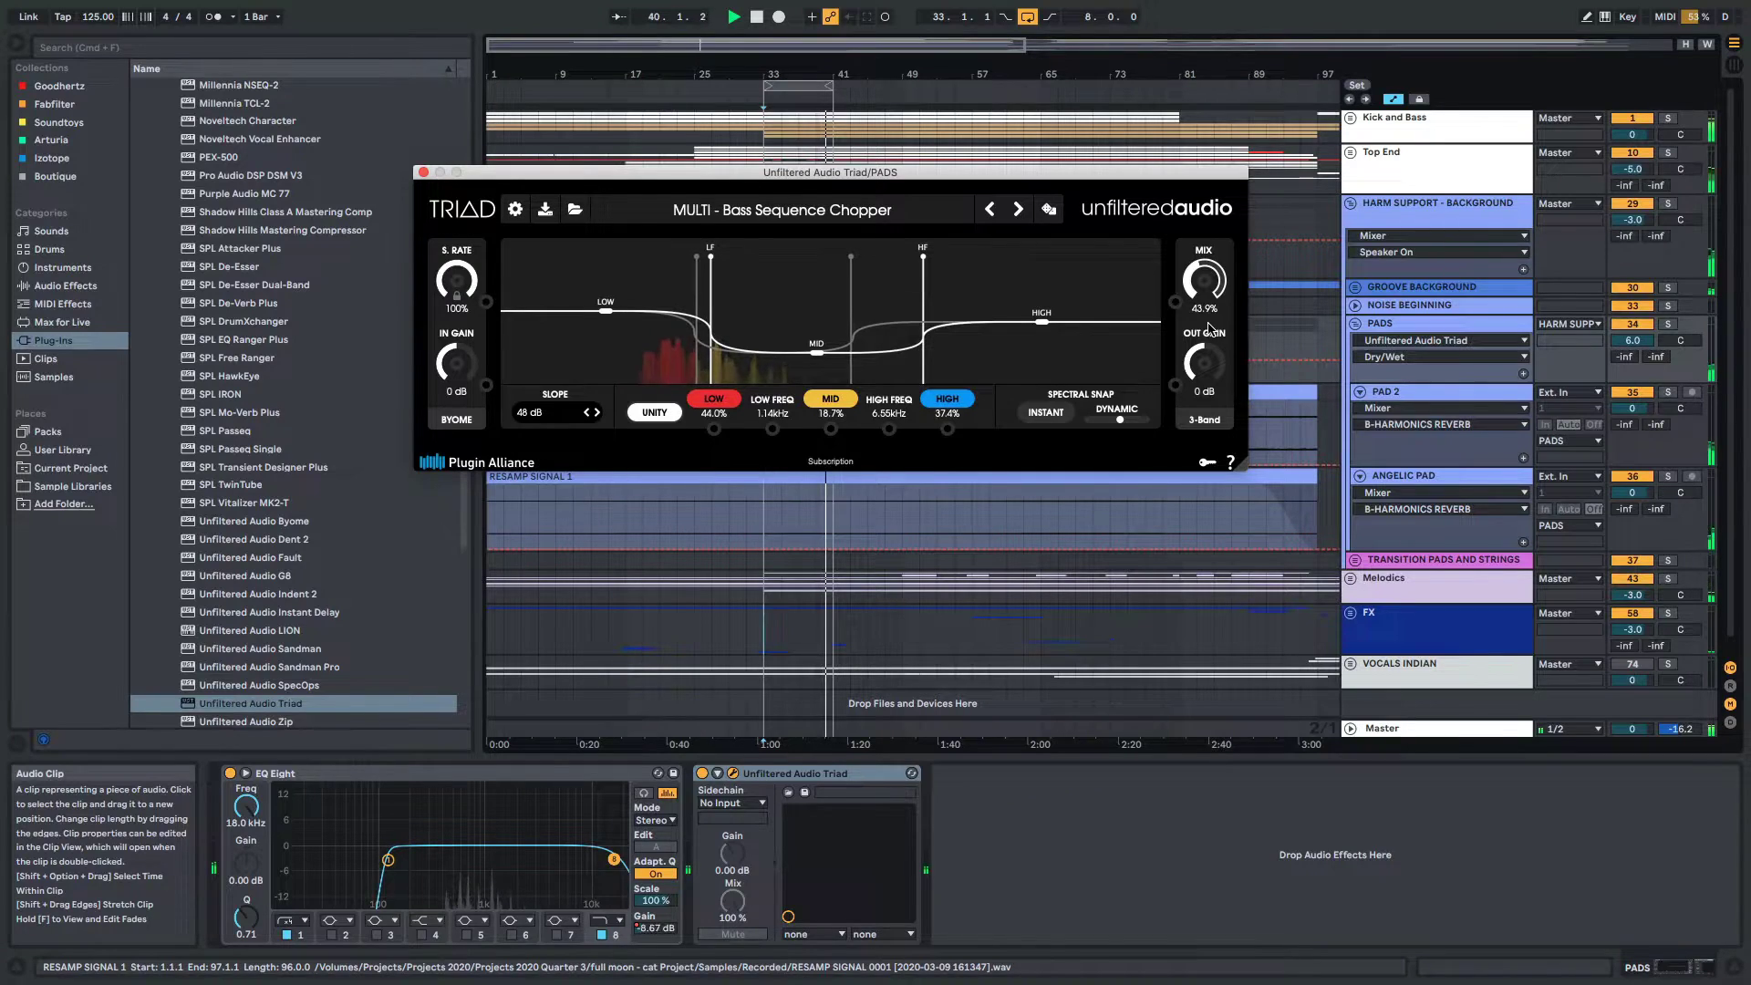
{"action": "left_click", "coordinate": [229, 774]}
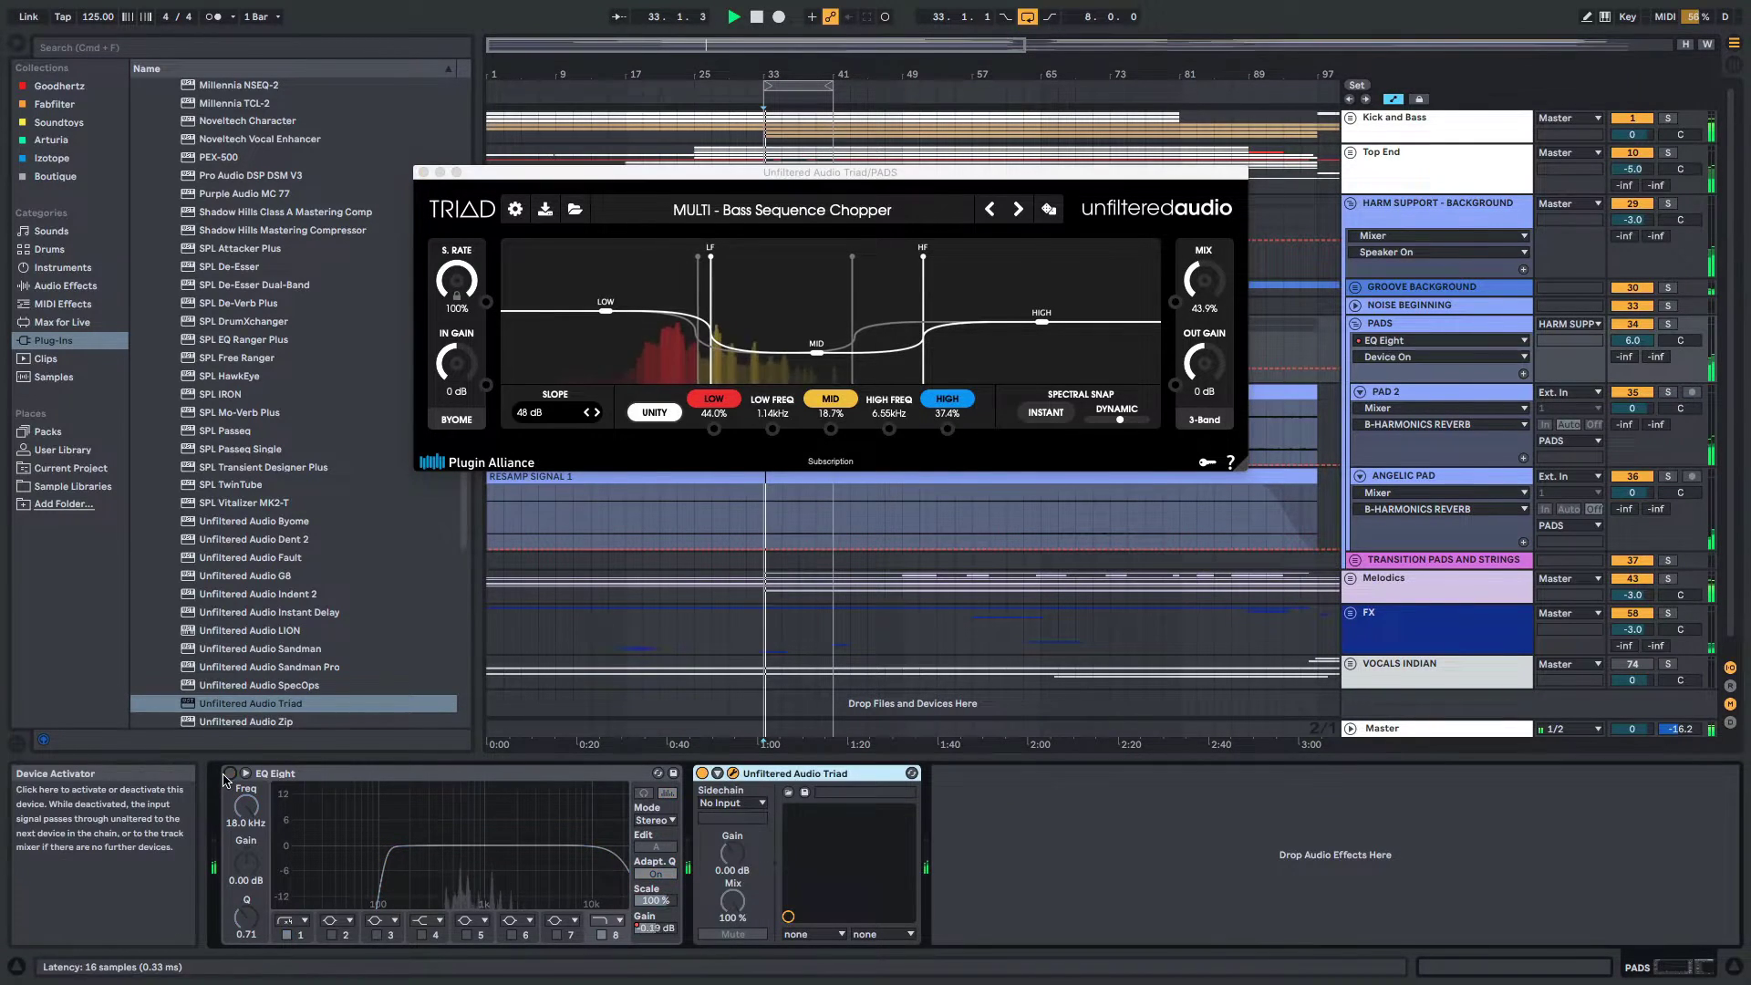
{"action": "left_click", "coordinate": [1210, 287]}
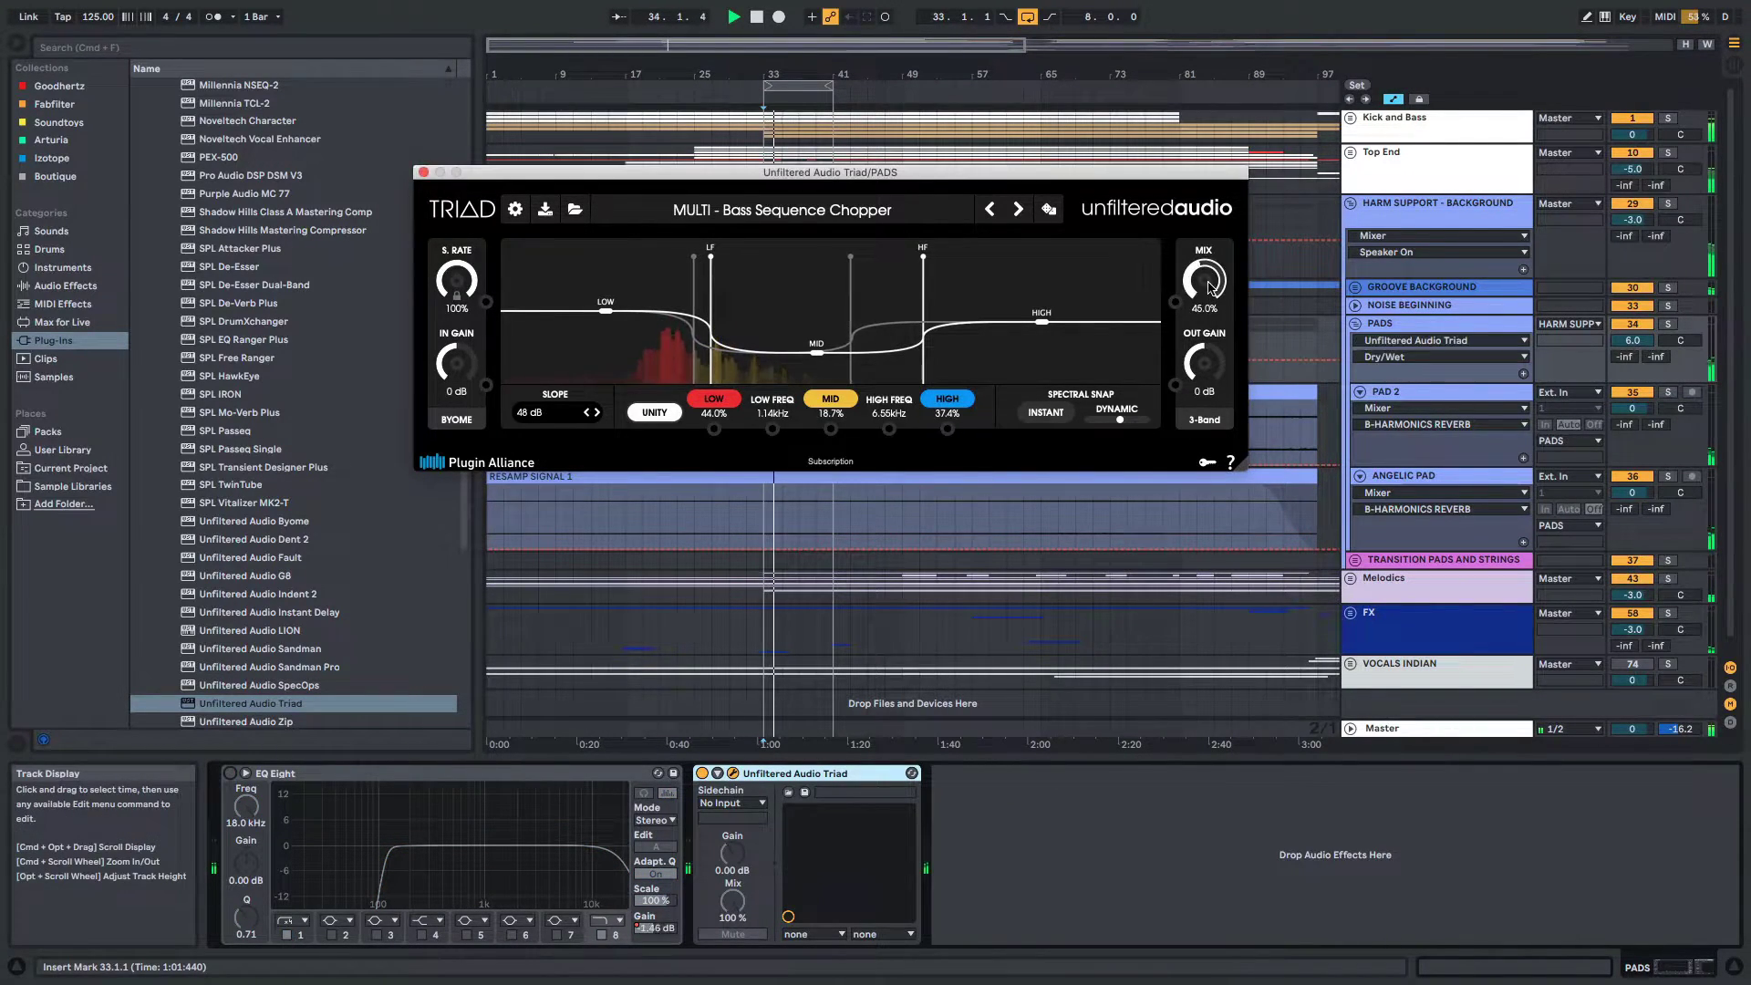
{"action": "left_click_drag", "start_coordinate": [1208, 283], "coordinate": [1208, 286]}
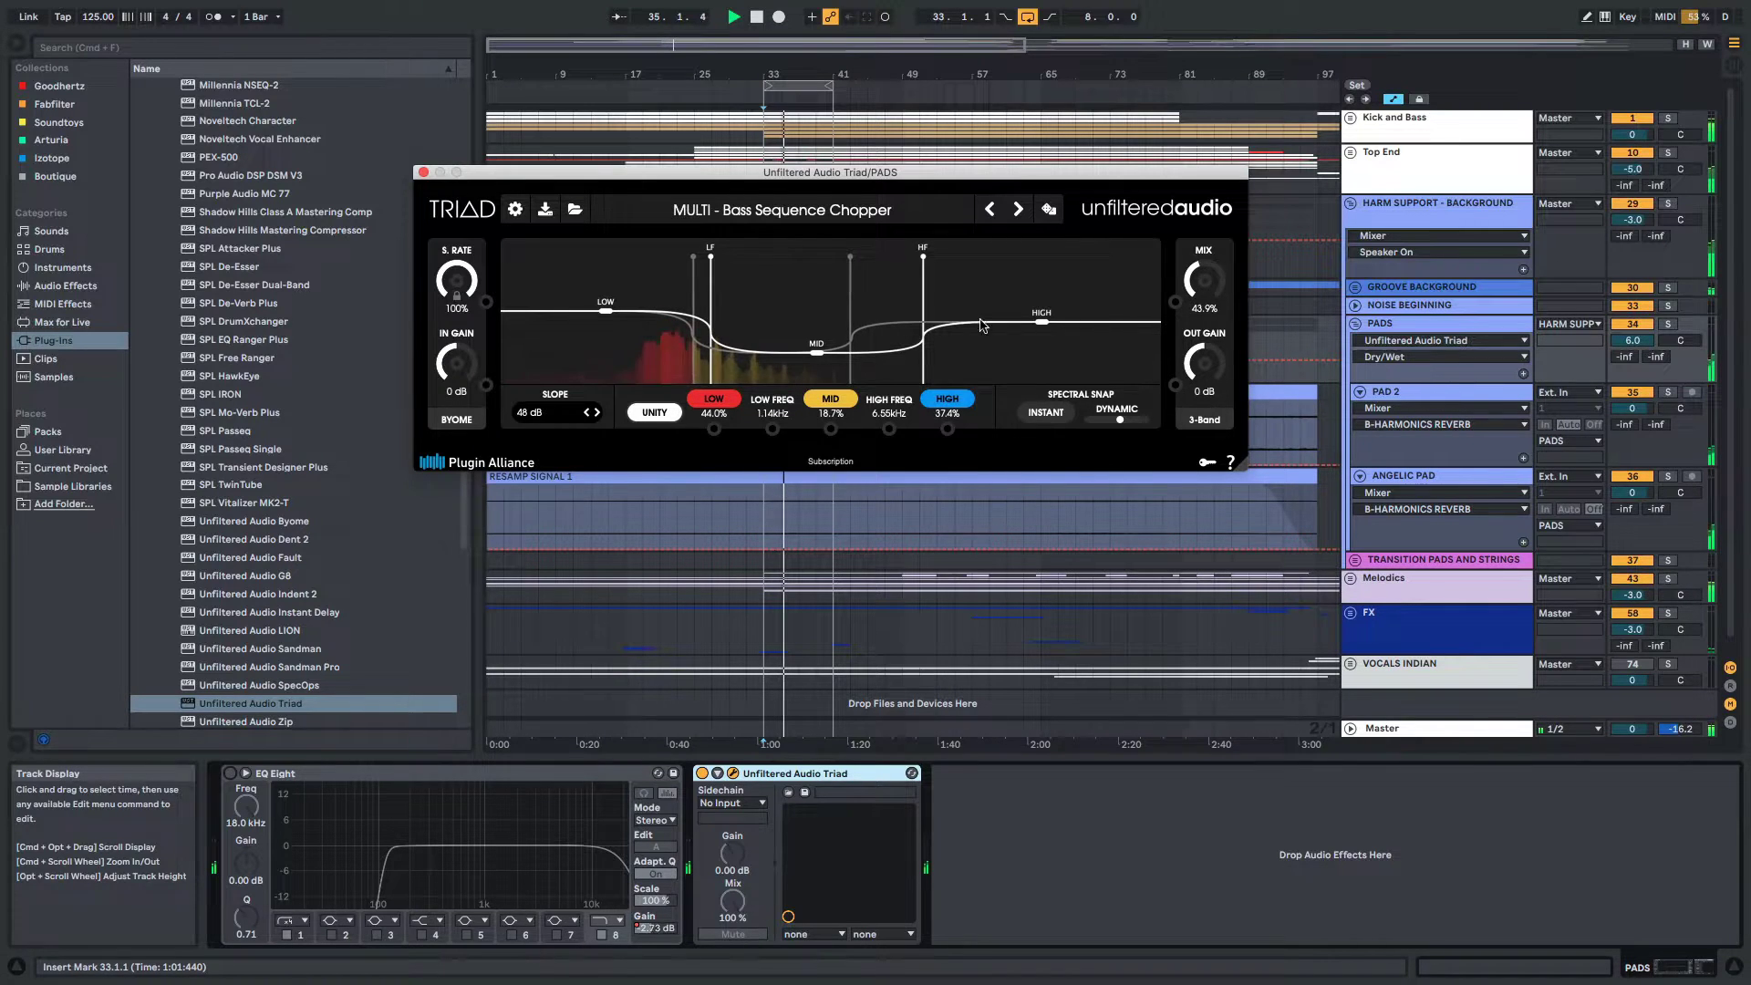
{"action": "left_click", "coordinate": [423, 172]}
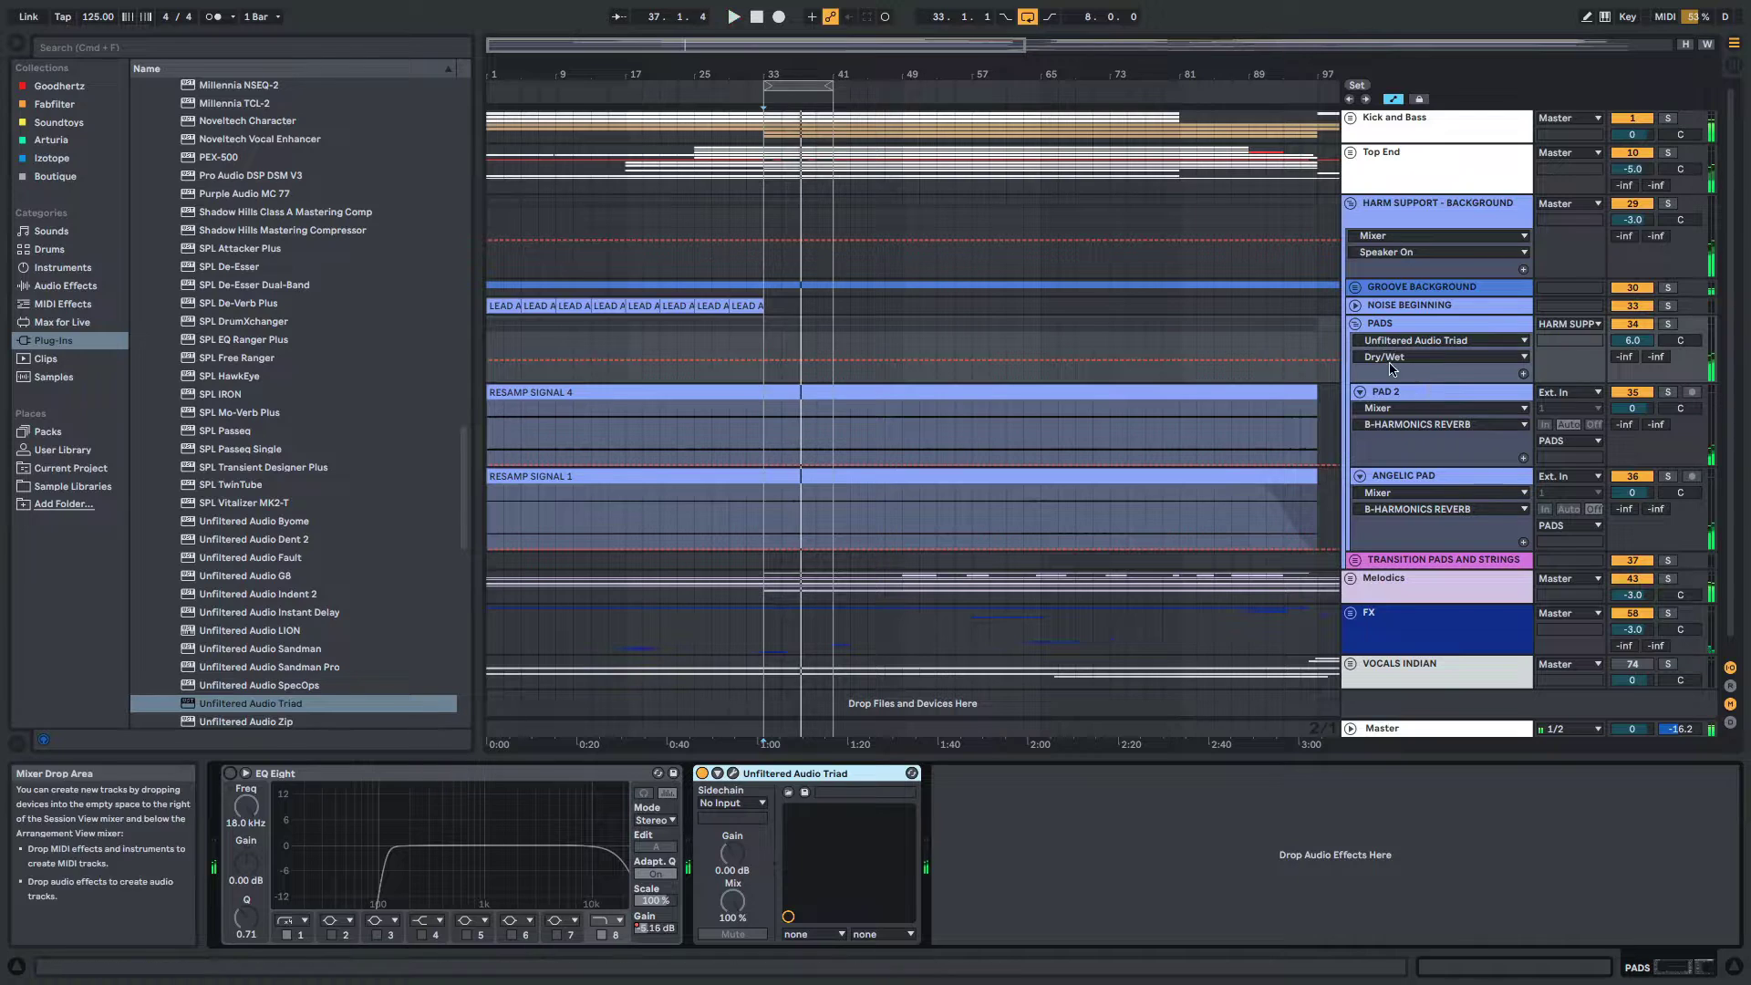
Copy the Bootsandcats rack from the PLUCK GROOVE BACKGROUND track to the end of the PADS group's device chain
{"action": "left_click", "coordinate": [1400, 330]}
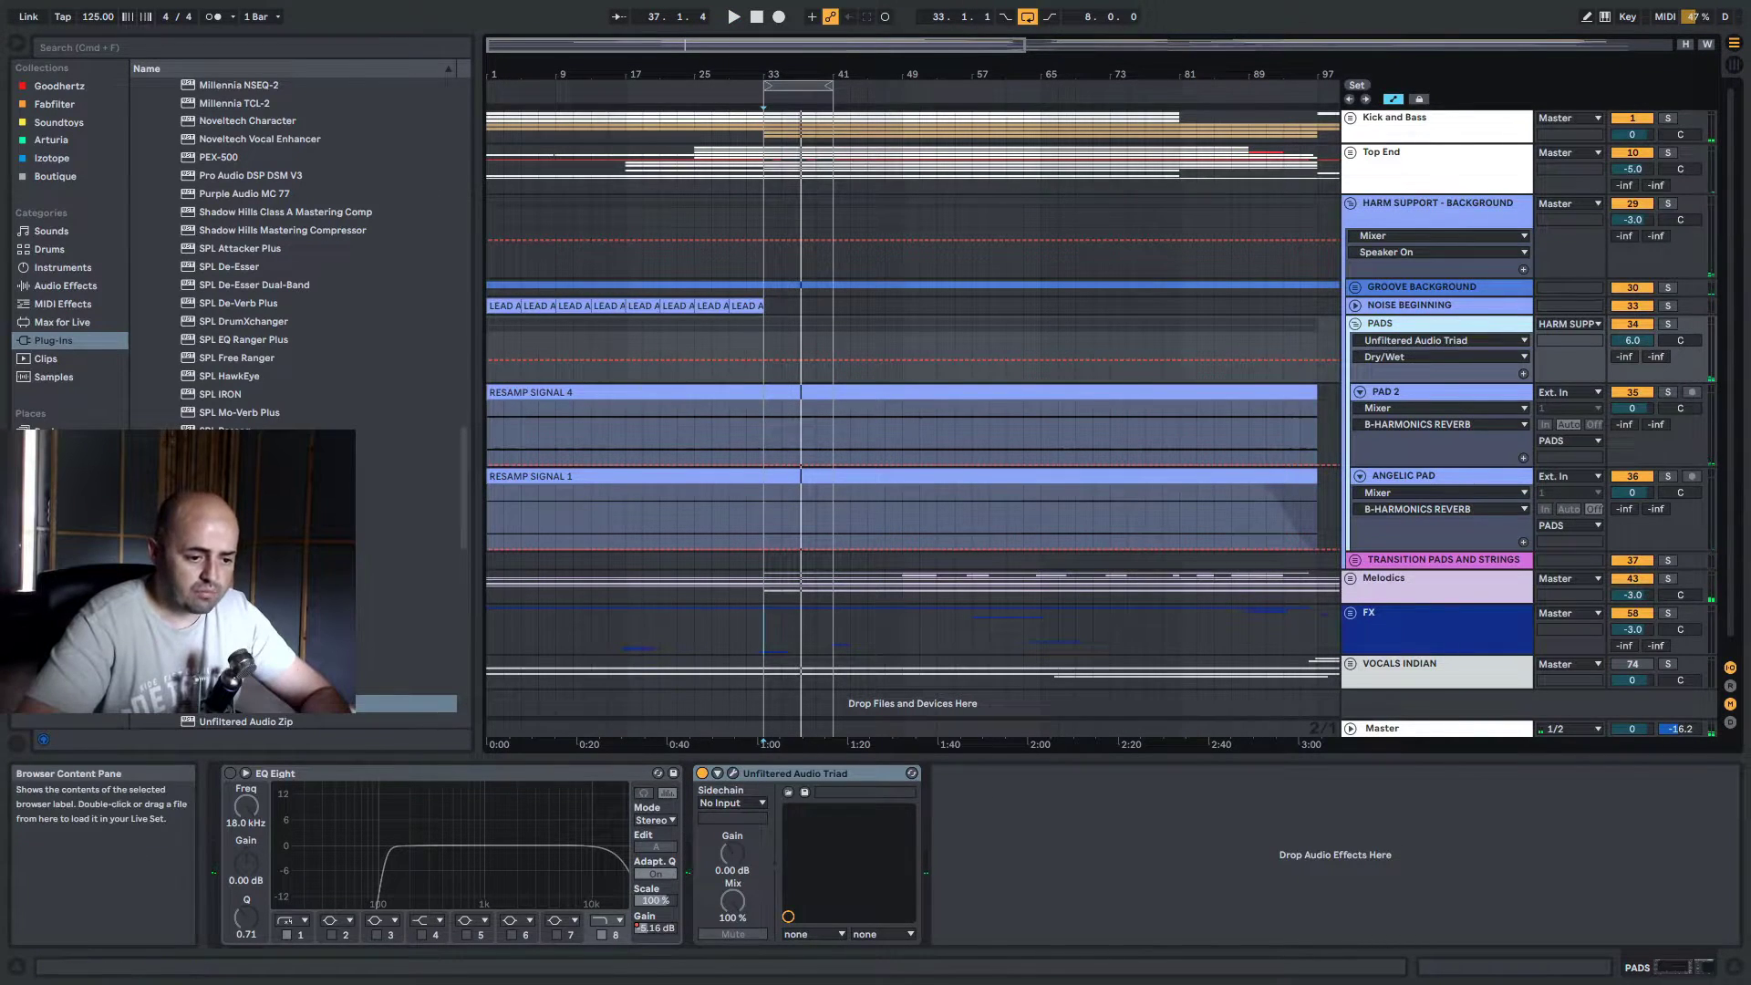
{"action": "scroll", "coordinate": [356, 467], "scroll_direction": "up", "scroll_amount": 20}
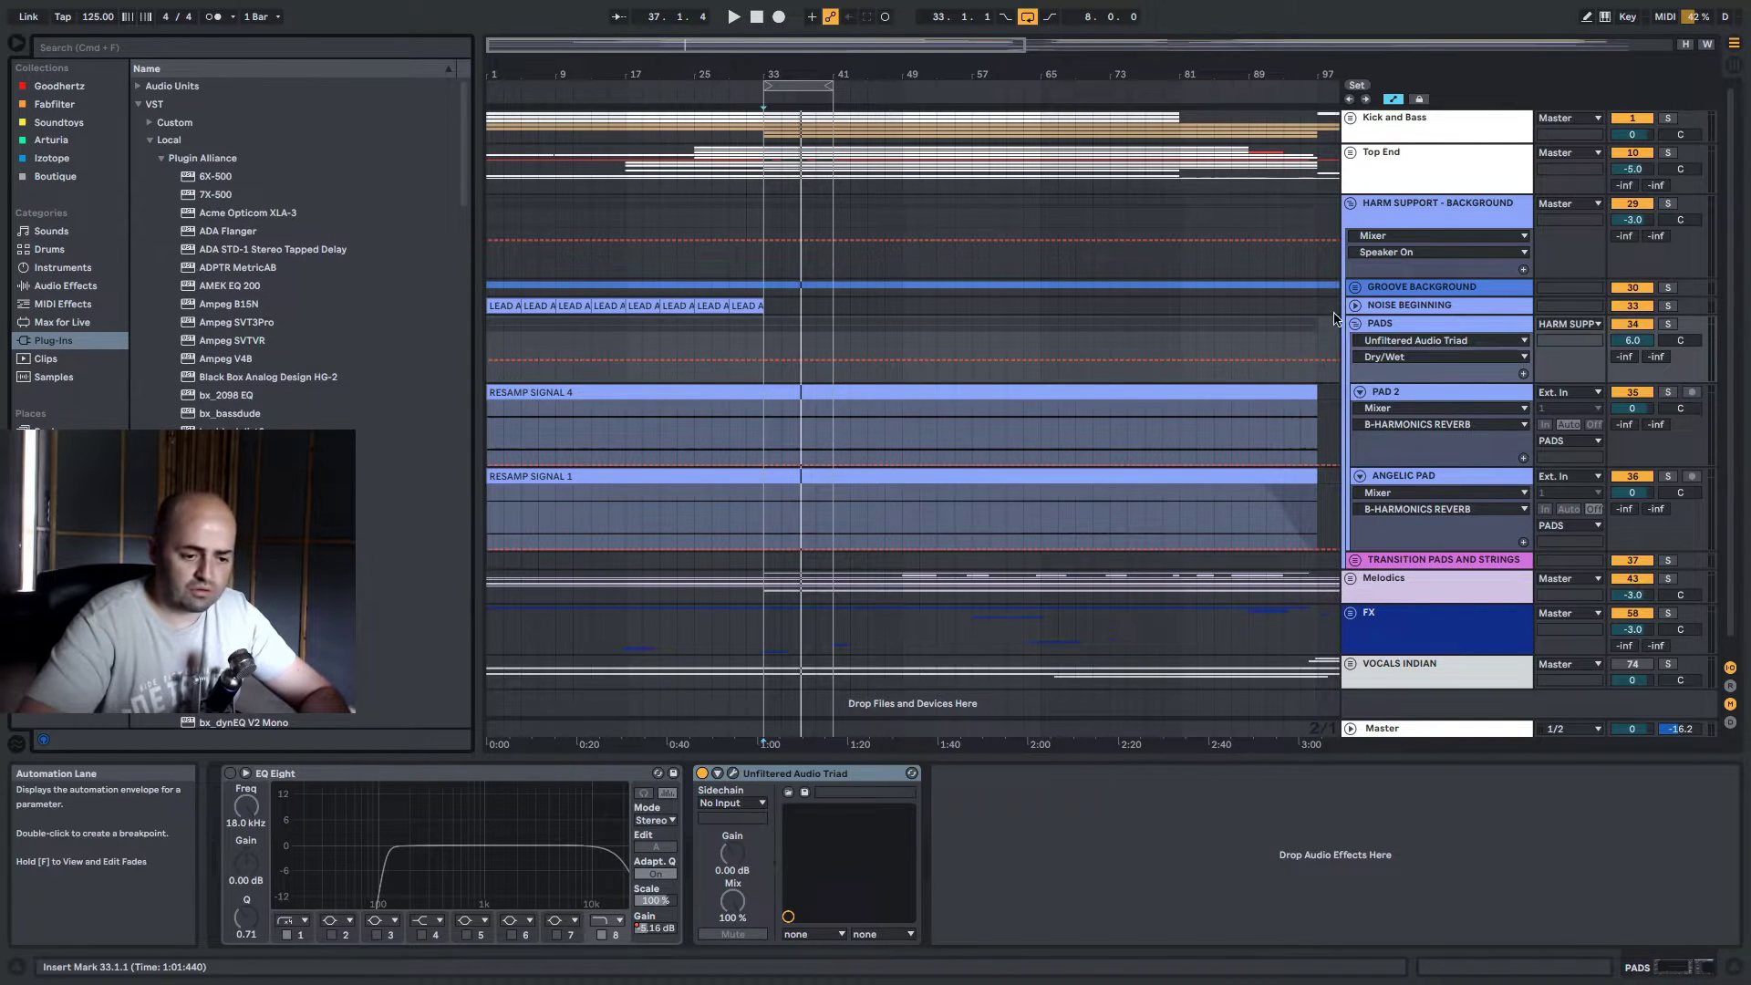
{"action": "left_click", "coordinate": [1365, 287]}
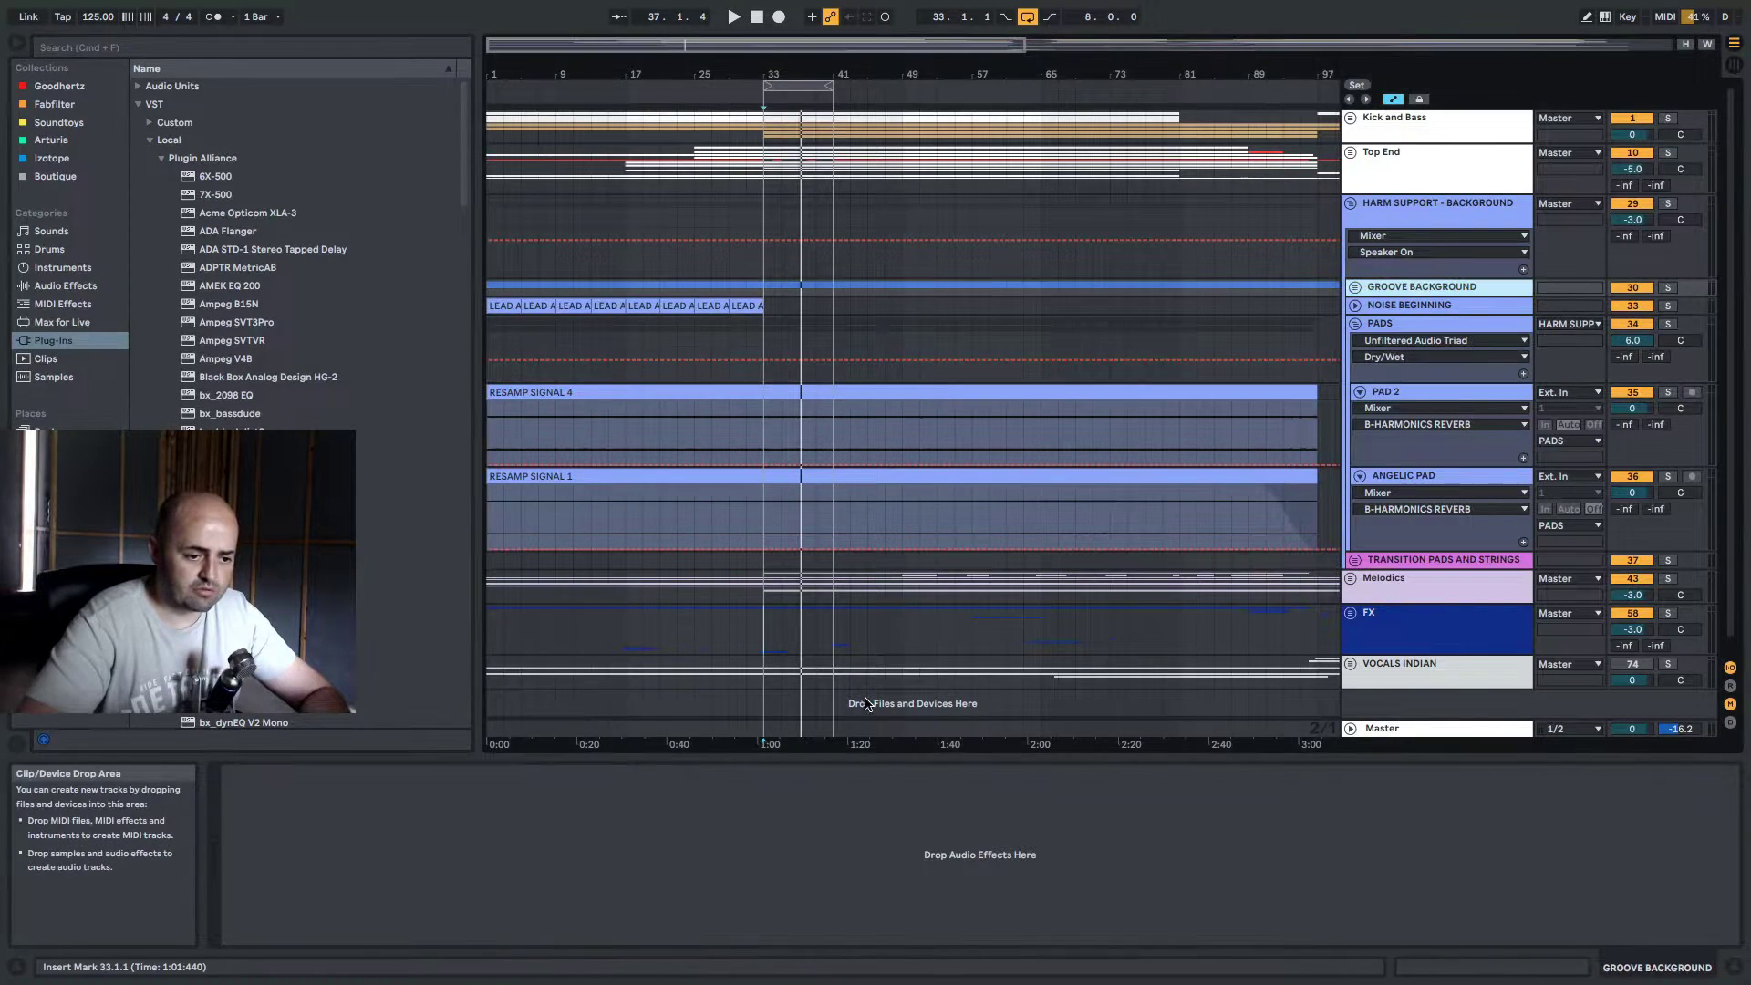
{"action": "left_click", "coordinate": [1356, 287]}
{"action": "left_click", "coordinate": [1441, 354]}
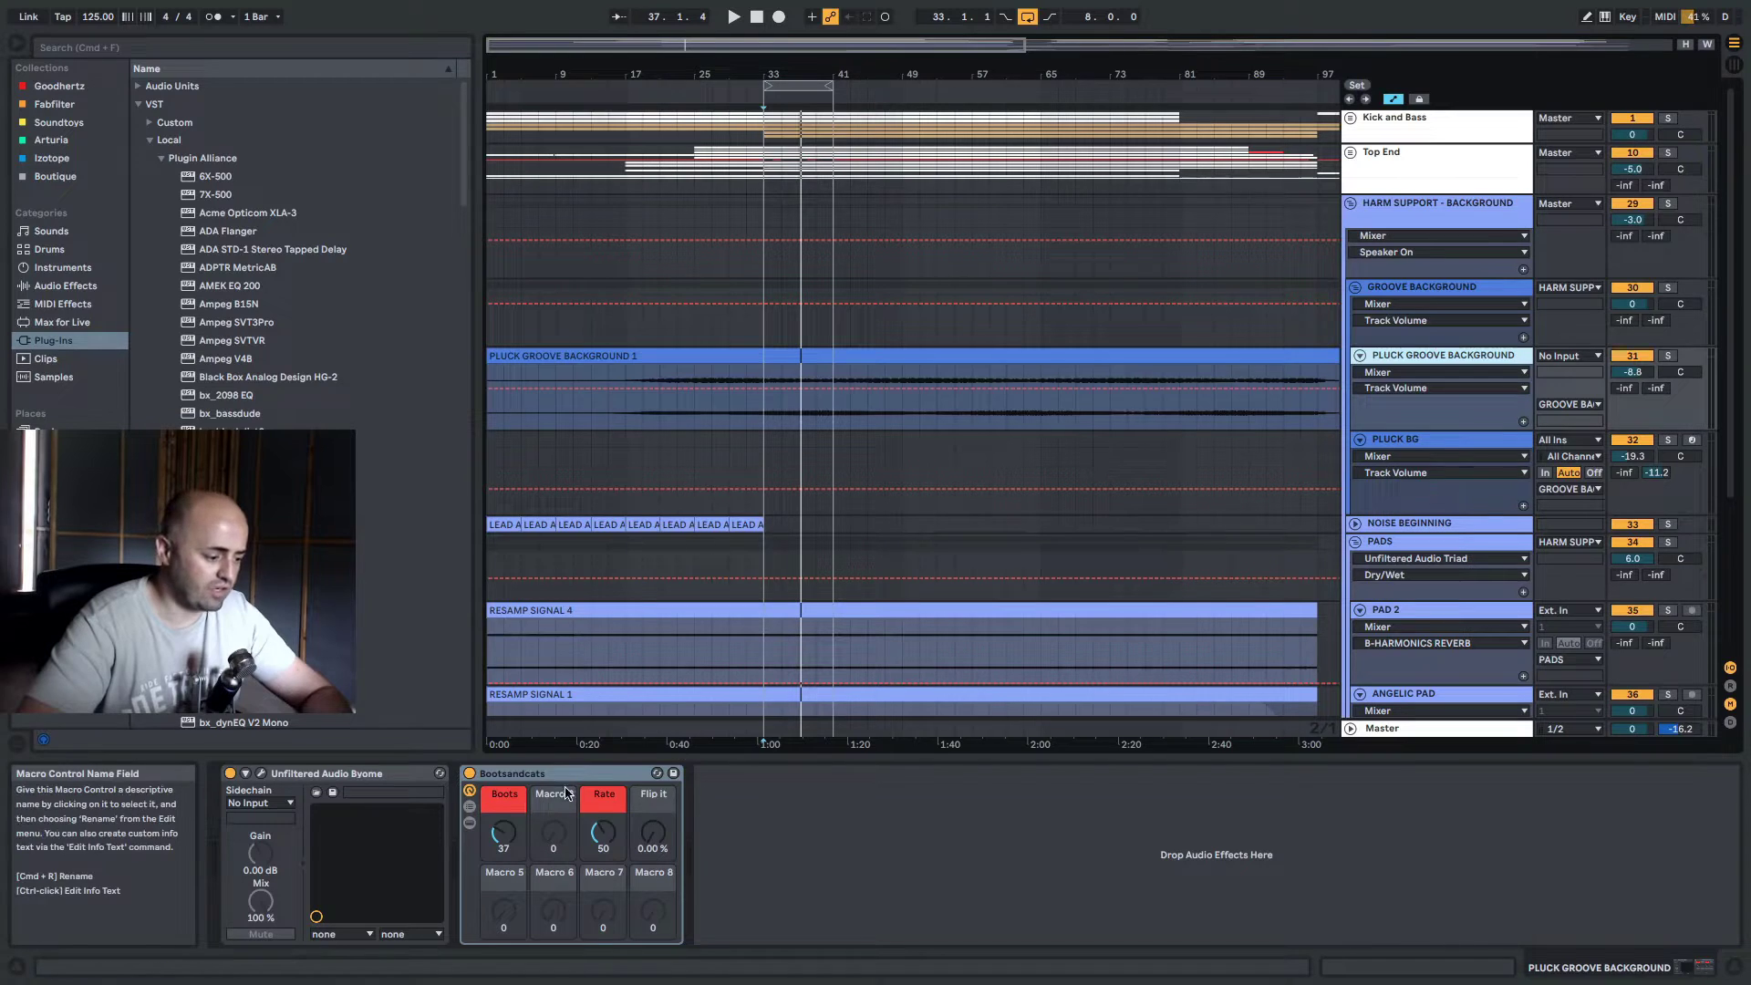
{"action": "left_click", "coordinate": [1356, 287]}
{"action": "left_click", "coordinate": [1407, 331]}
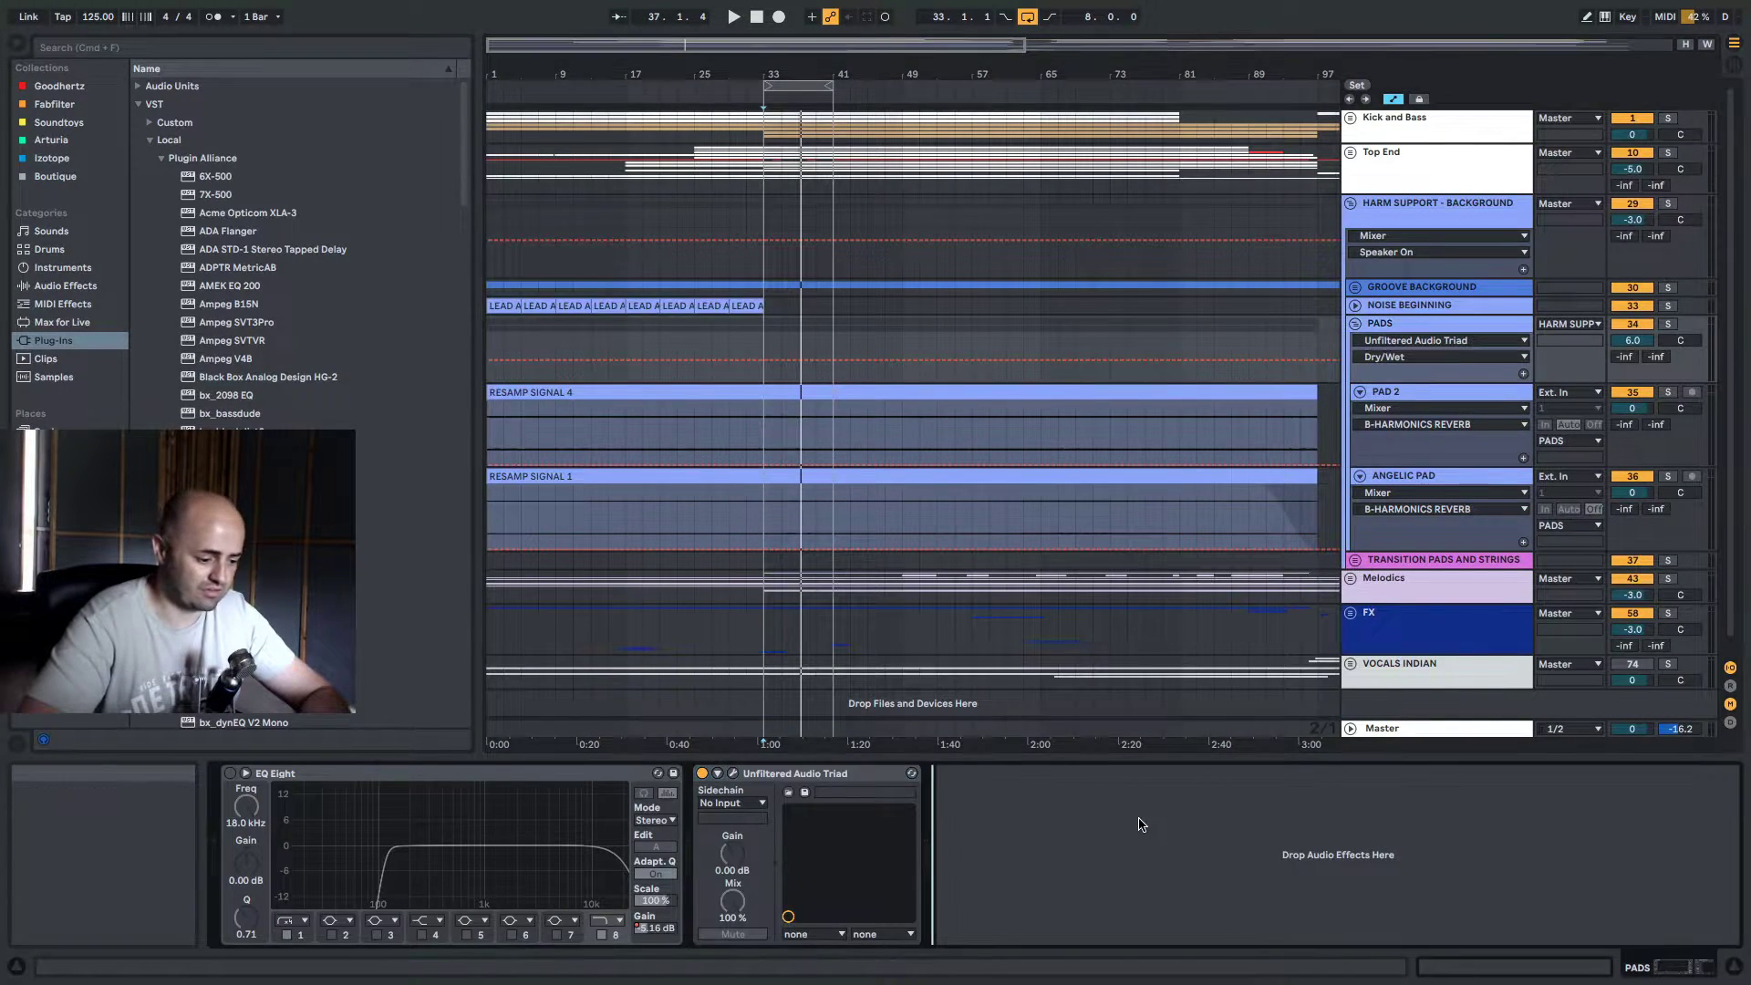
{"action": "key", "text": "super+v"}
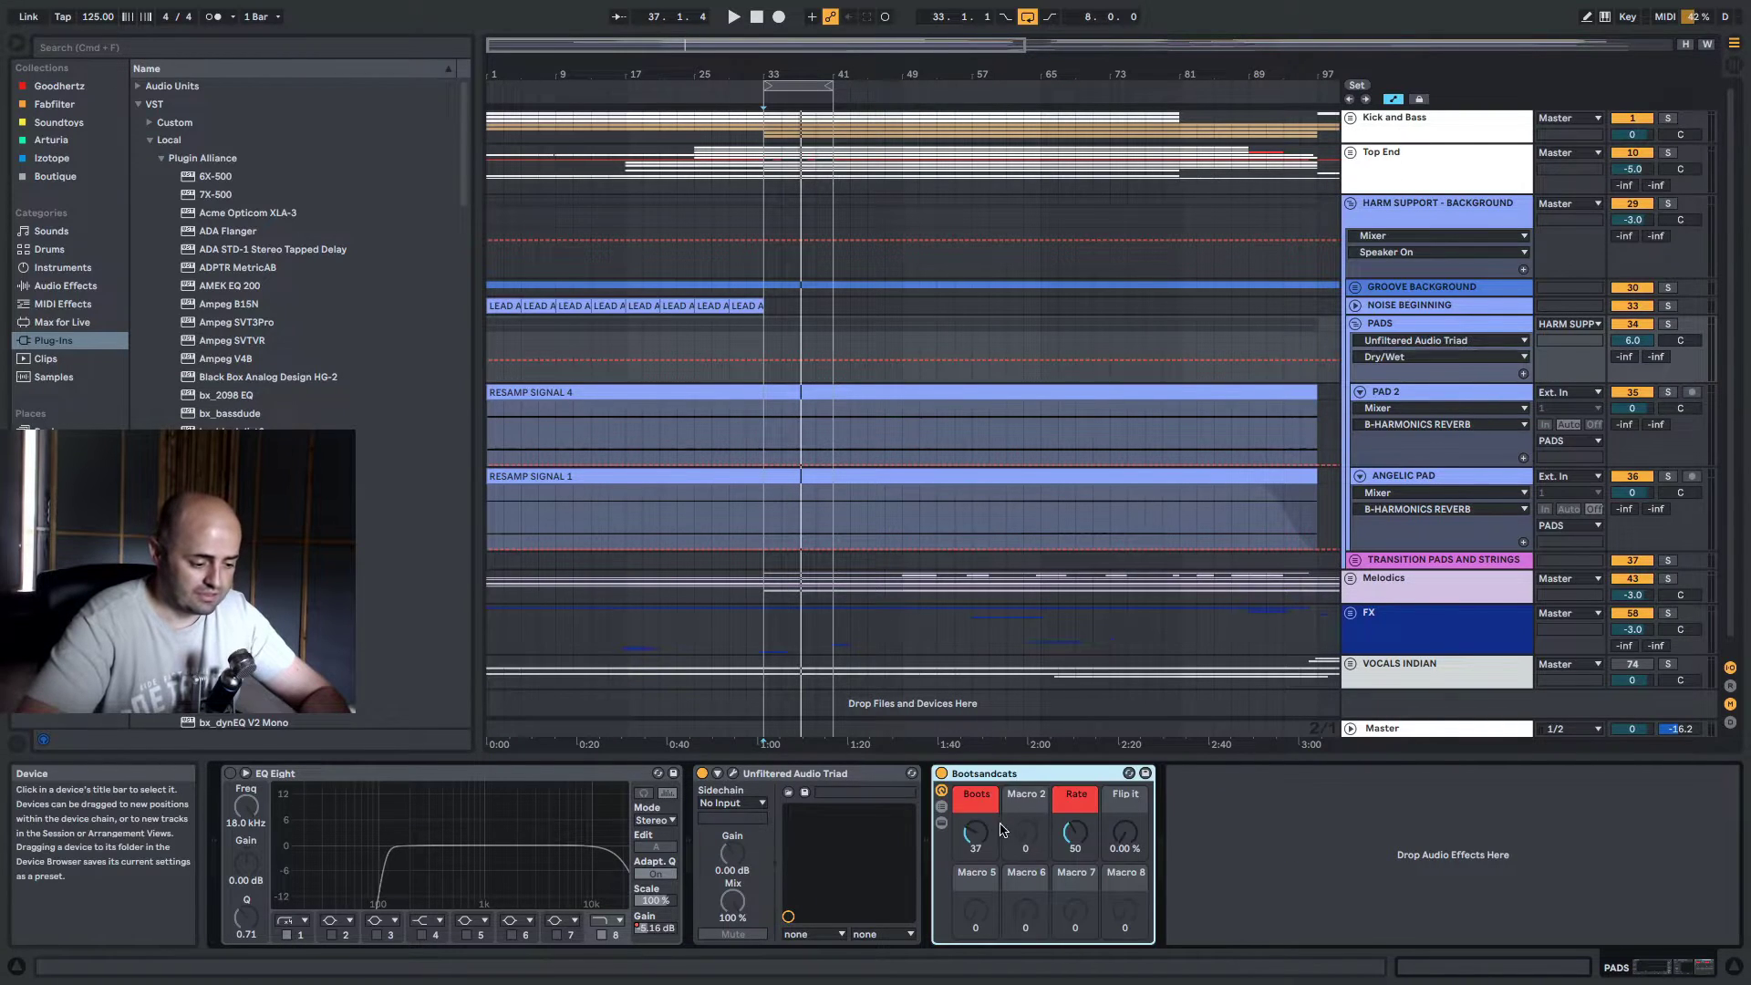
During playback, set the PADS rack's Boots macro to 21, and enable EQ Eight with its Output Gain automation shown
{"action": "key", "text": "space"}
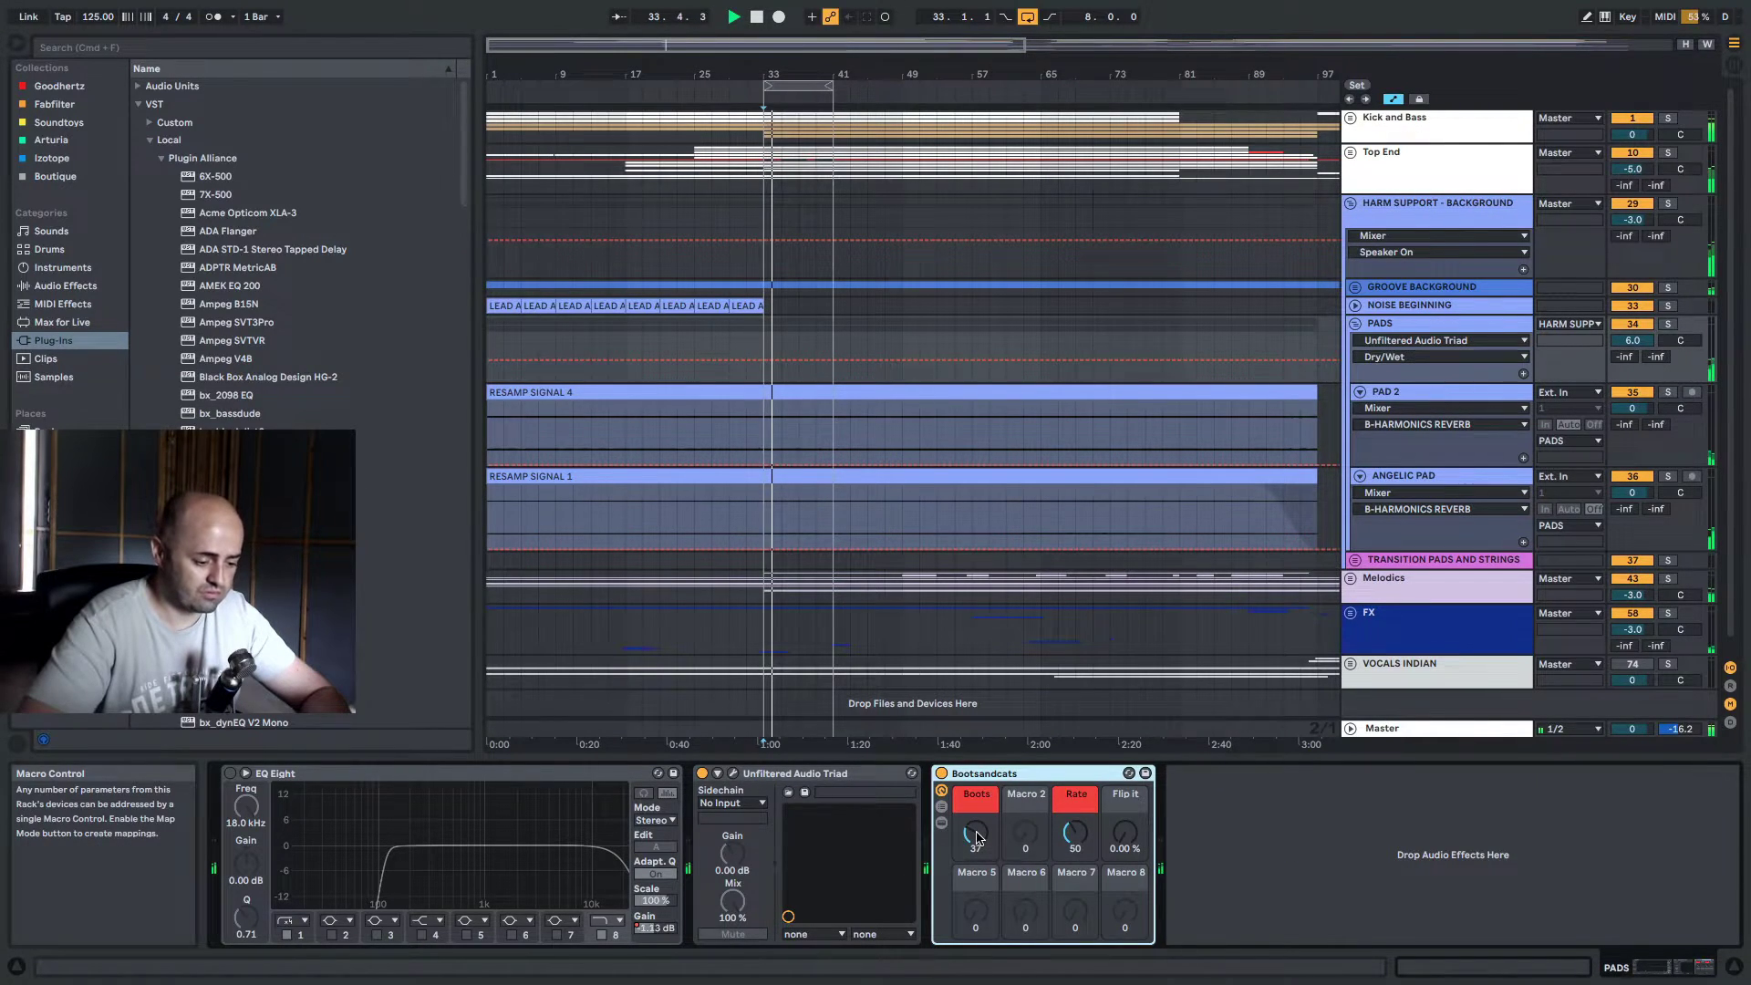
{"action": "left_click_drag", "start_coordinate": [977, 837], "coordinate": [976, 855]}
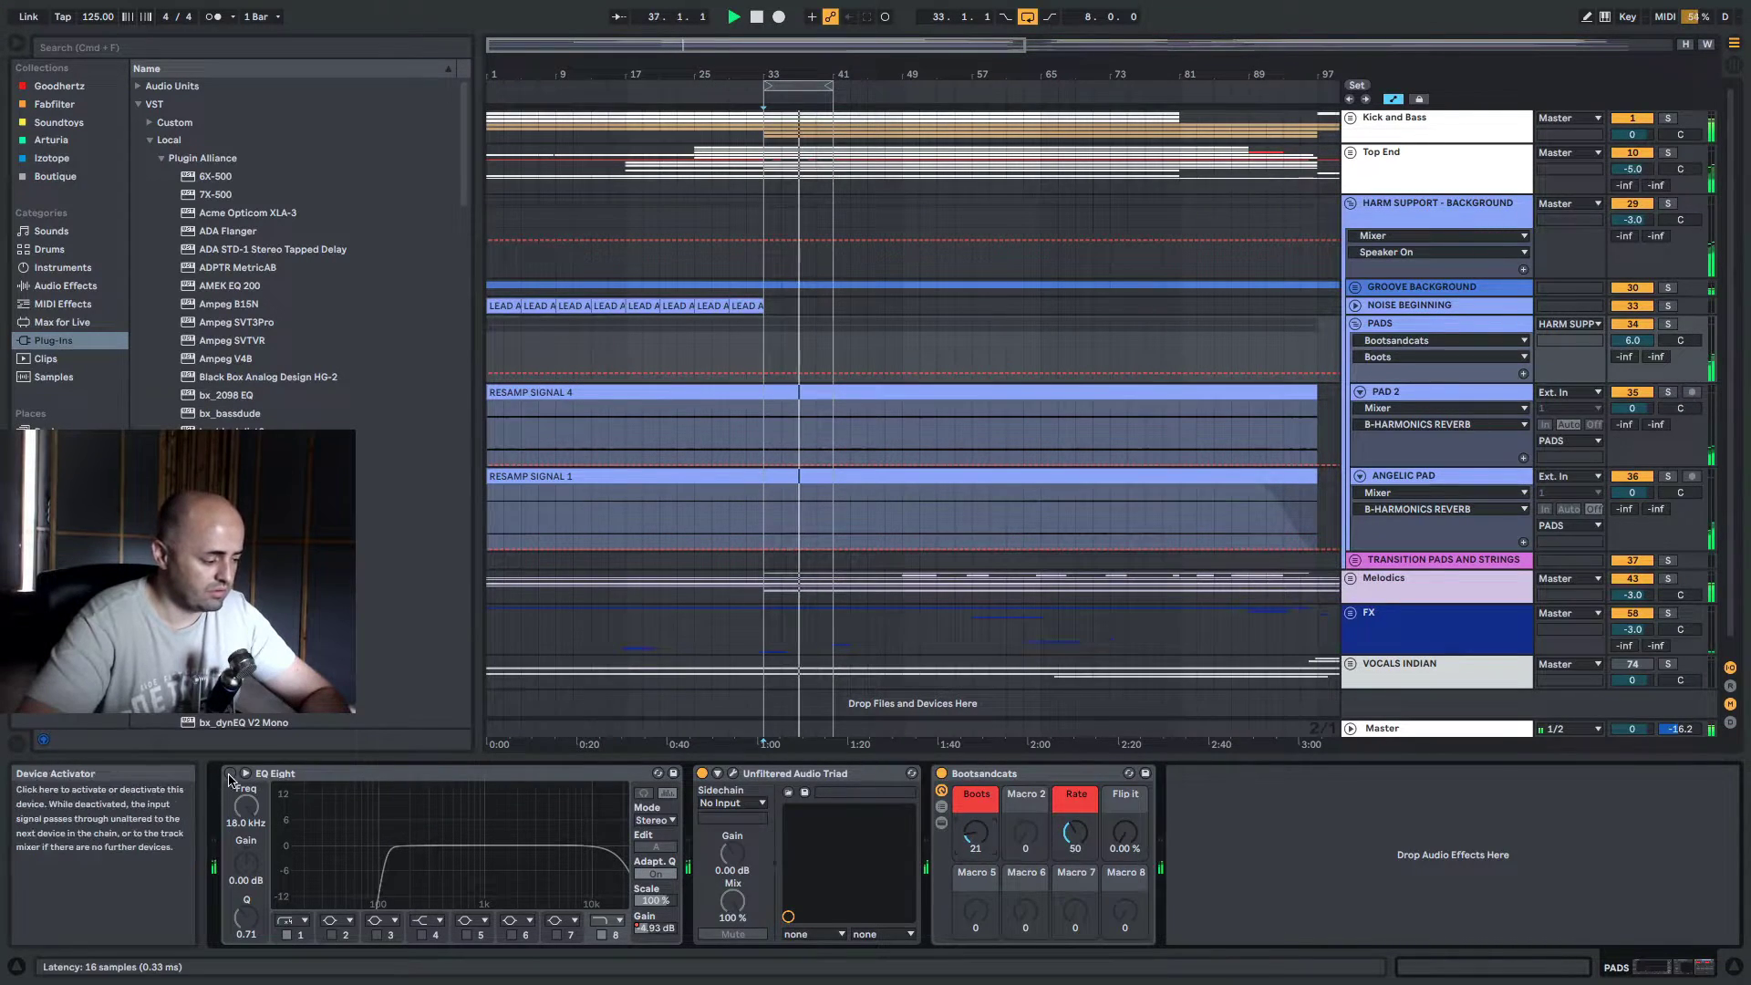
{"action": "left_click", "coordinate": [230, 773]}
{"action": "left_click", "coordinate": [660, 927]}
{"action": "key", "text": "space"}
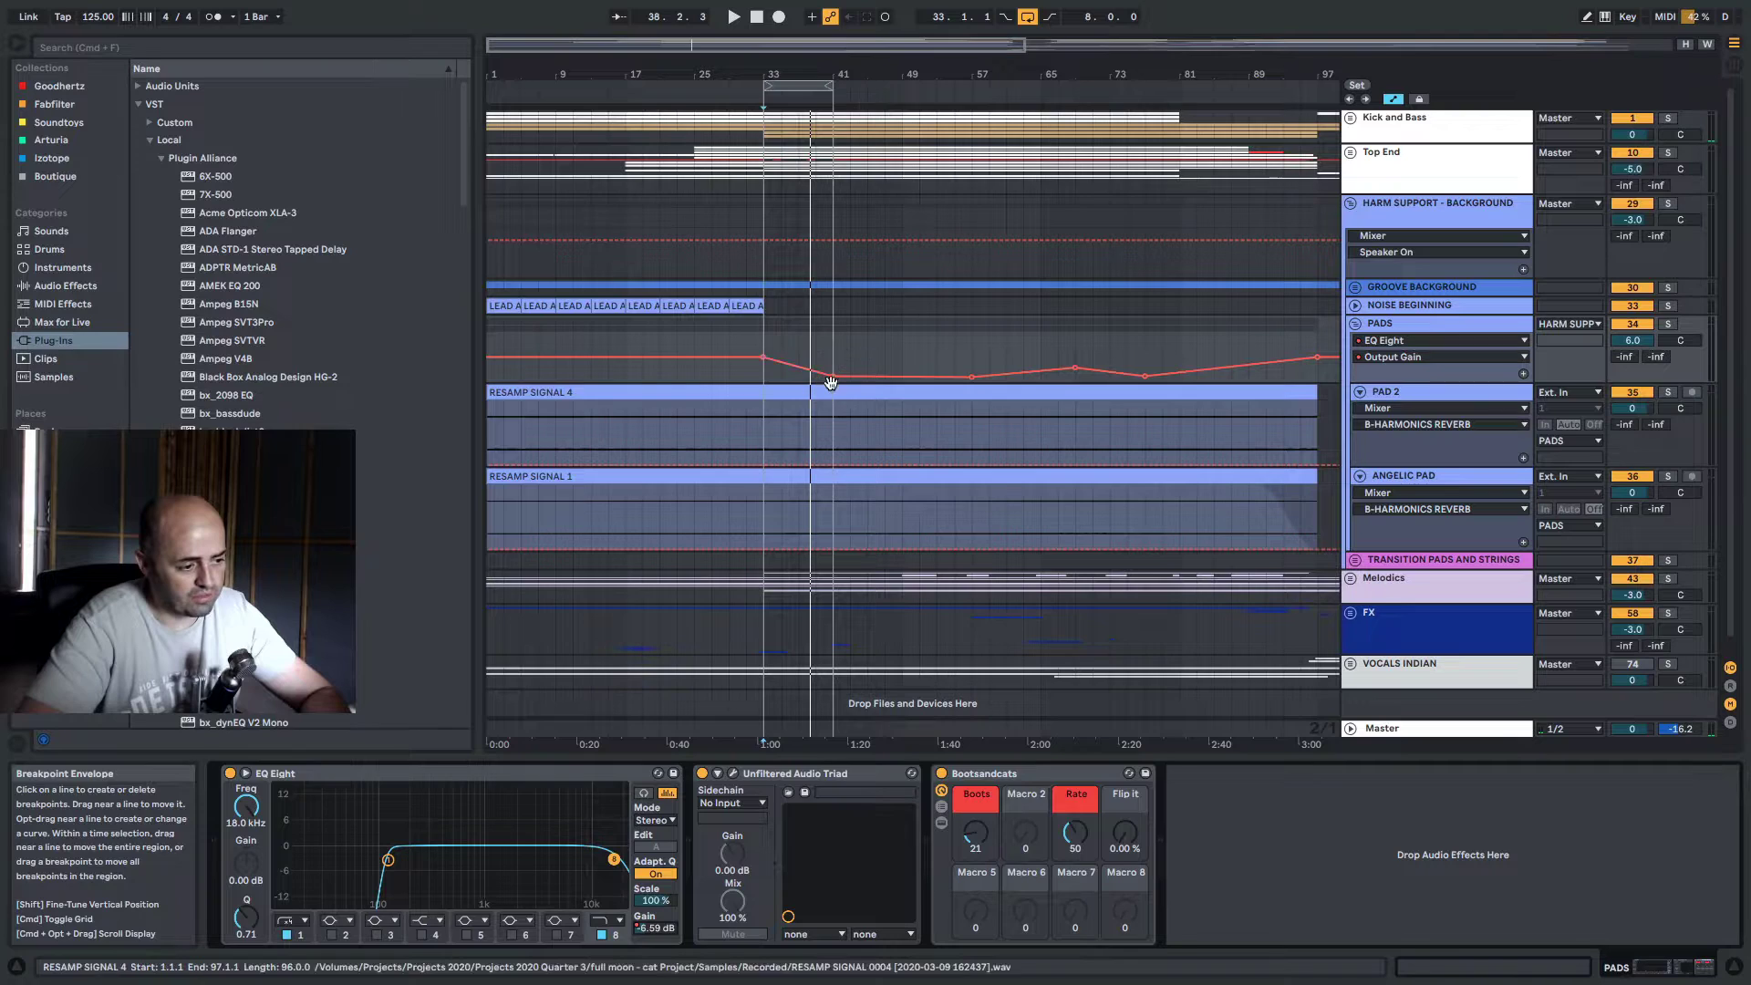
Fold the PADS group and the HARM SUPPORT - BACKGROUND group containing it
{"action": "left_click", "coordinate": [1355, 323]}
{"action": "left_click", "coordinate": [1393, 369]}
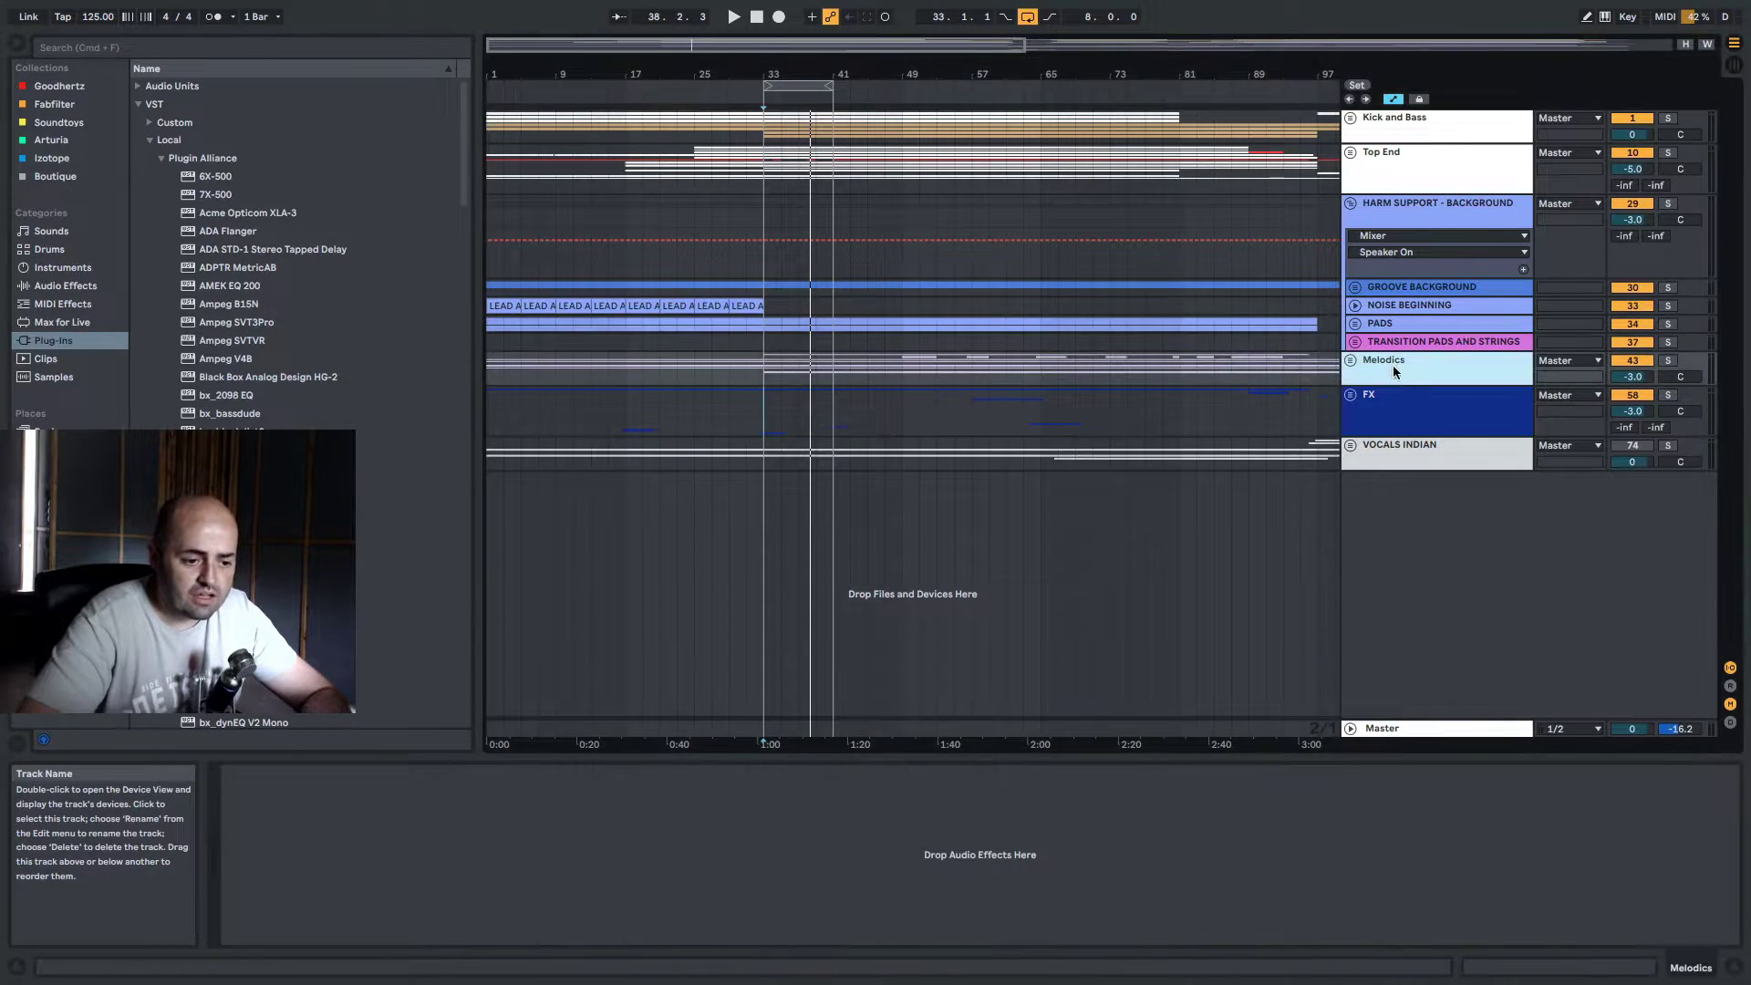
{"action": "left_click", "coordinate": [1422, 216]}
{"action": "left_click", "coordinate": [1350, 202]}
Group the Kick and Bass and Top End tracks together and name the new group Drums
{"action": "left_click", "coordinate": [1395, 175]}
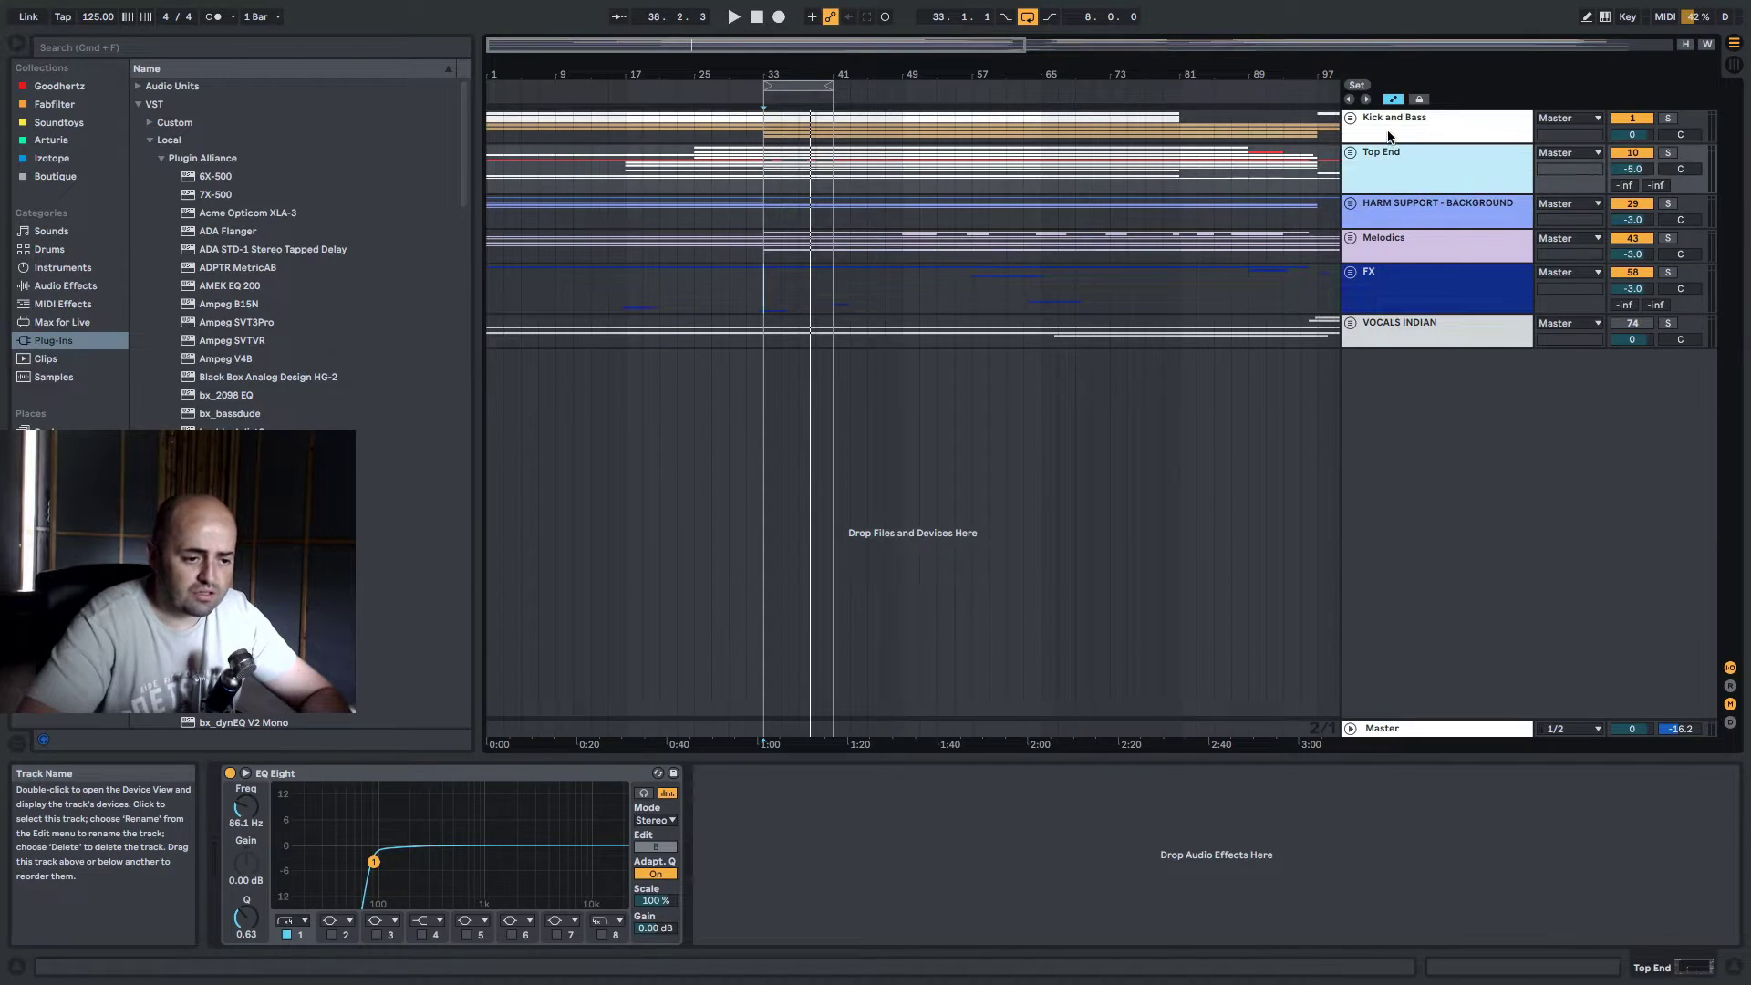
{"action": "left_click", "coordinate": [1393, 135]}
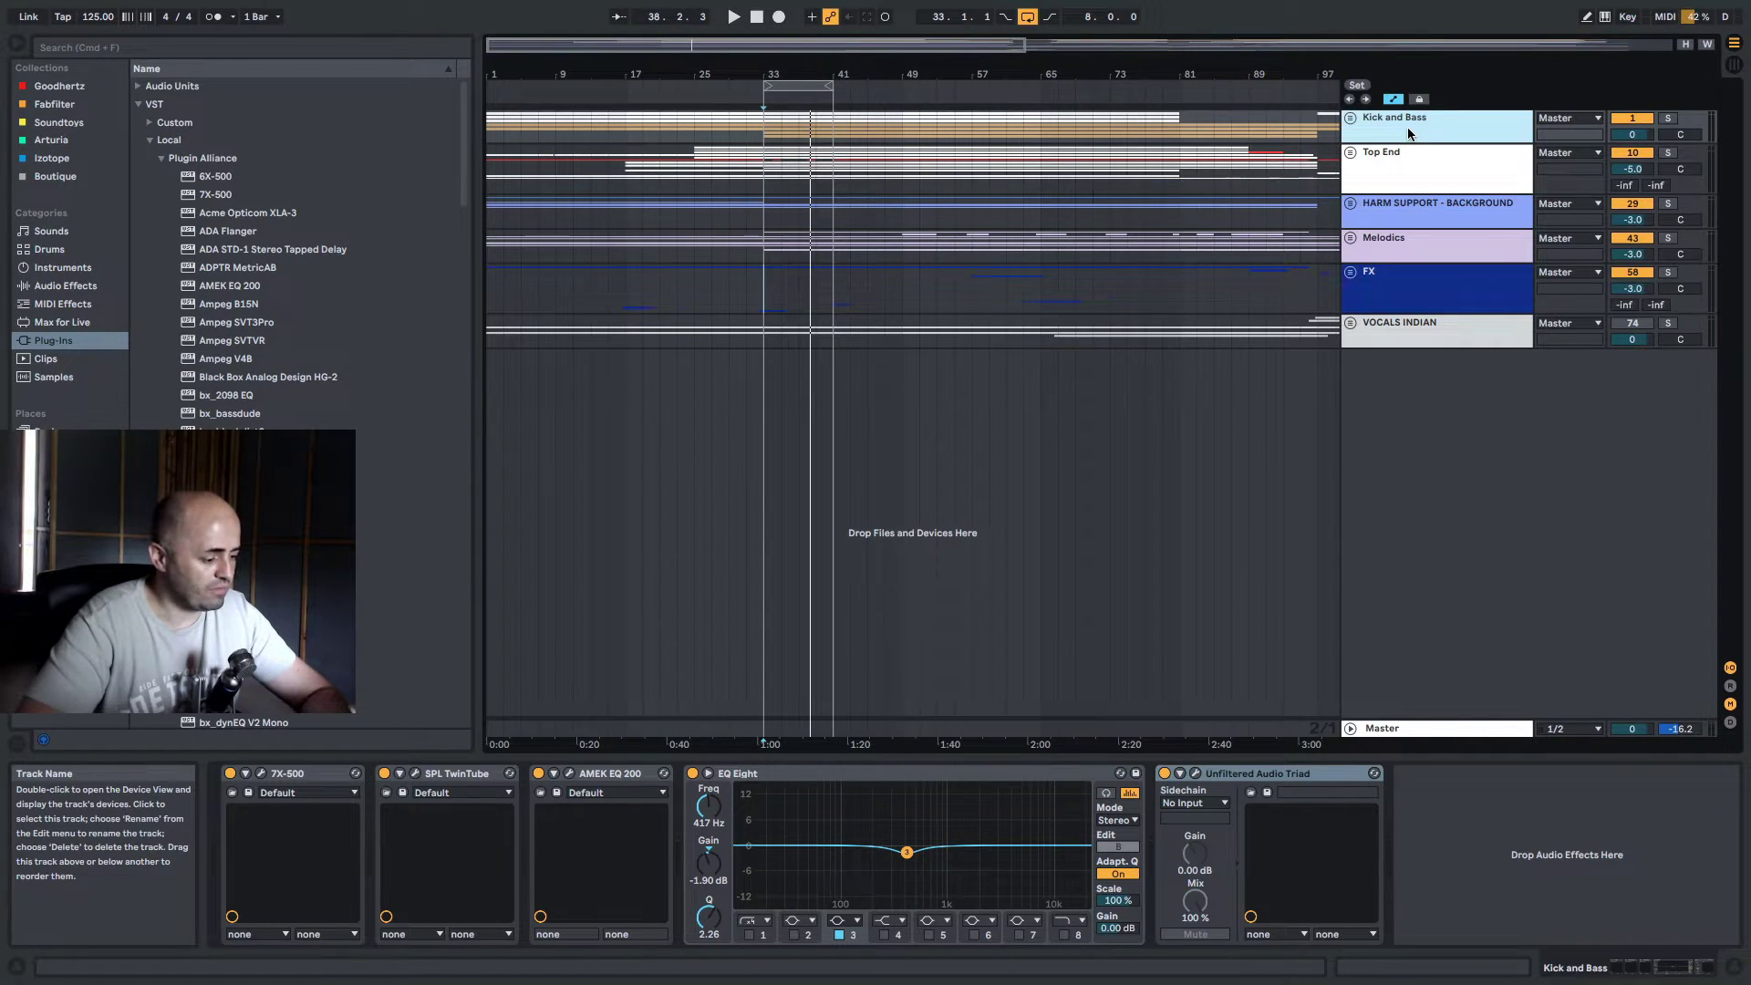
{"action": "left_click", "coordinate": [1408, 167]}
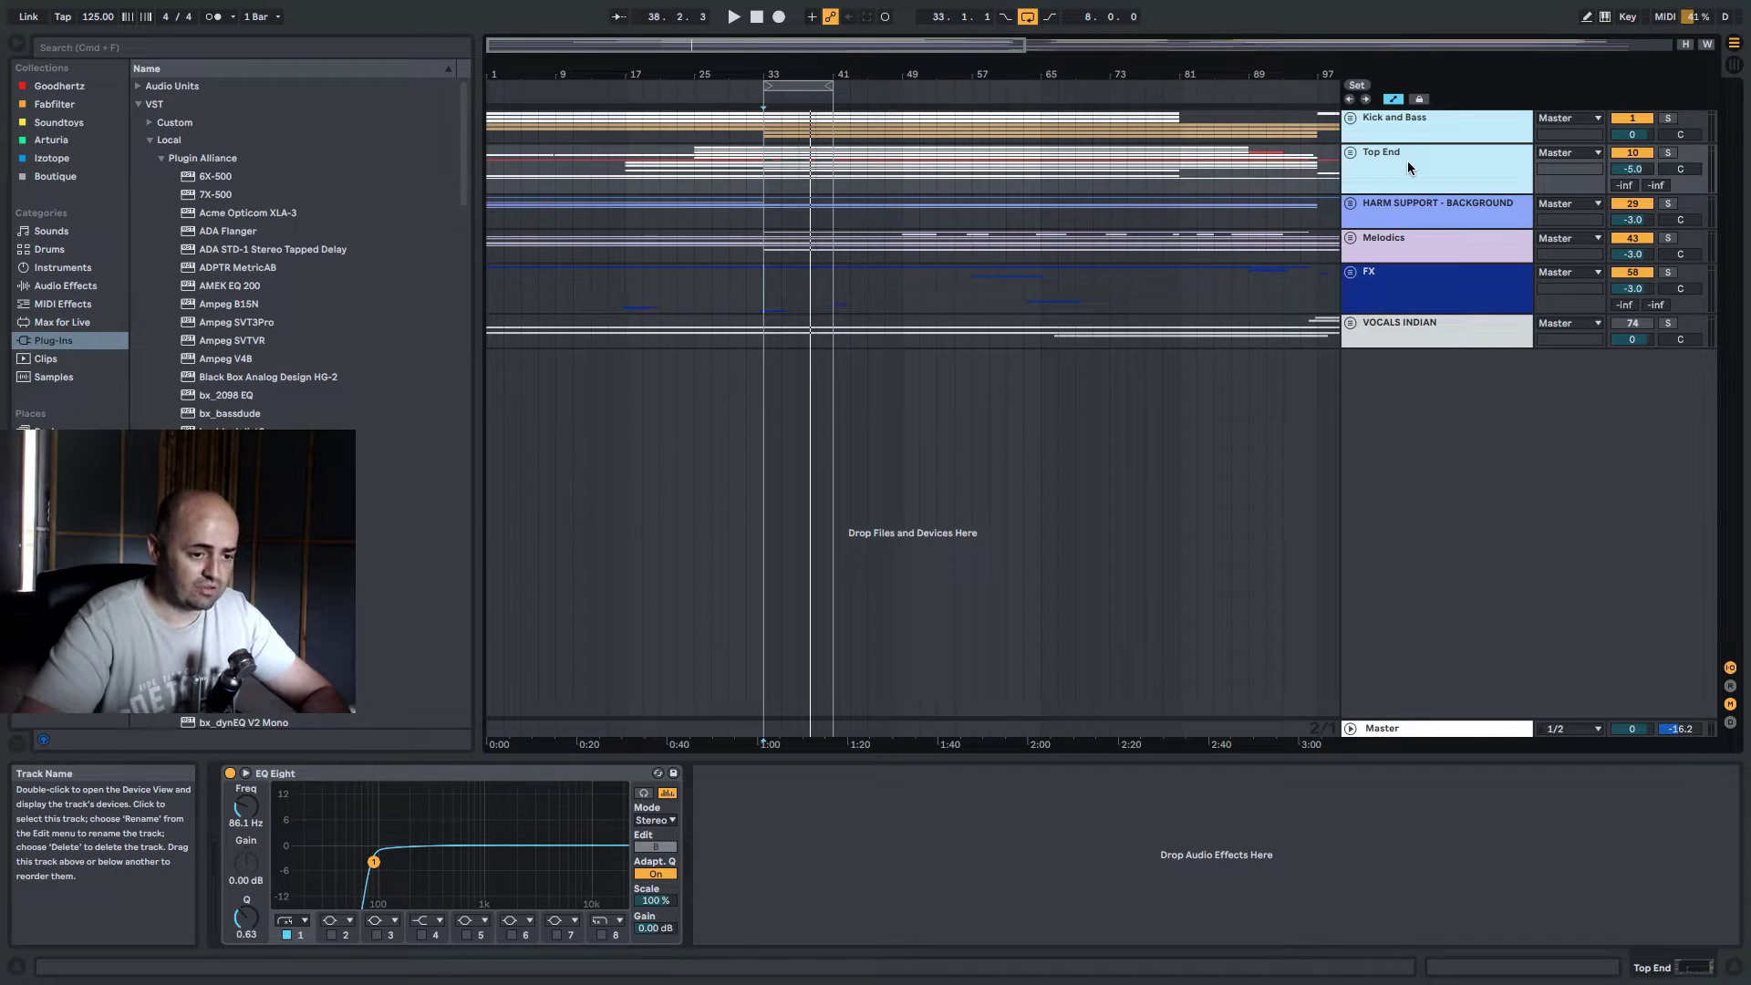
{"action": "key", "text": "super+g"}
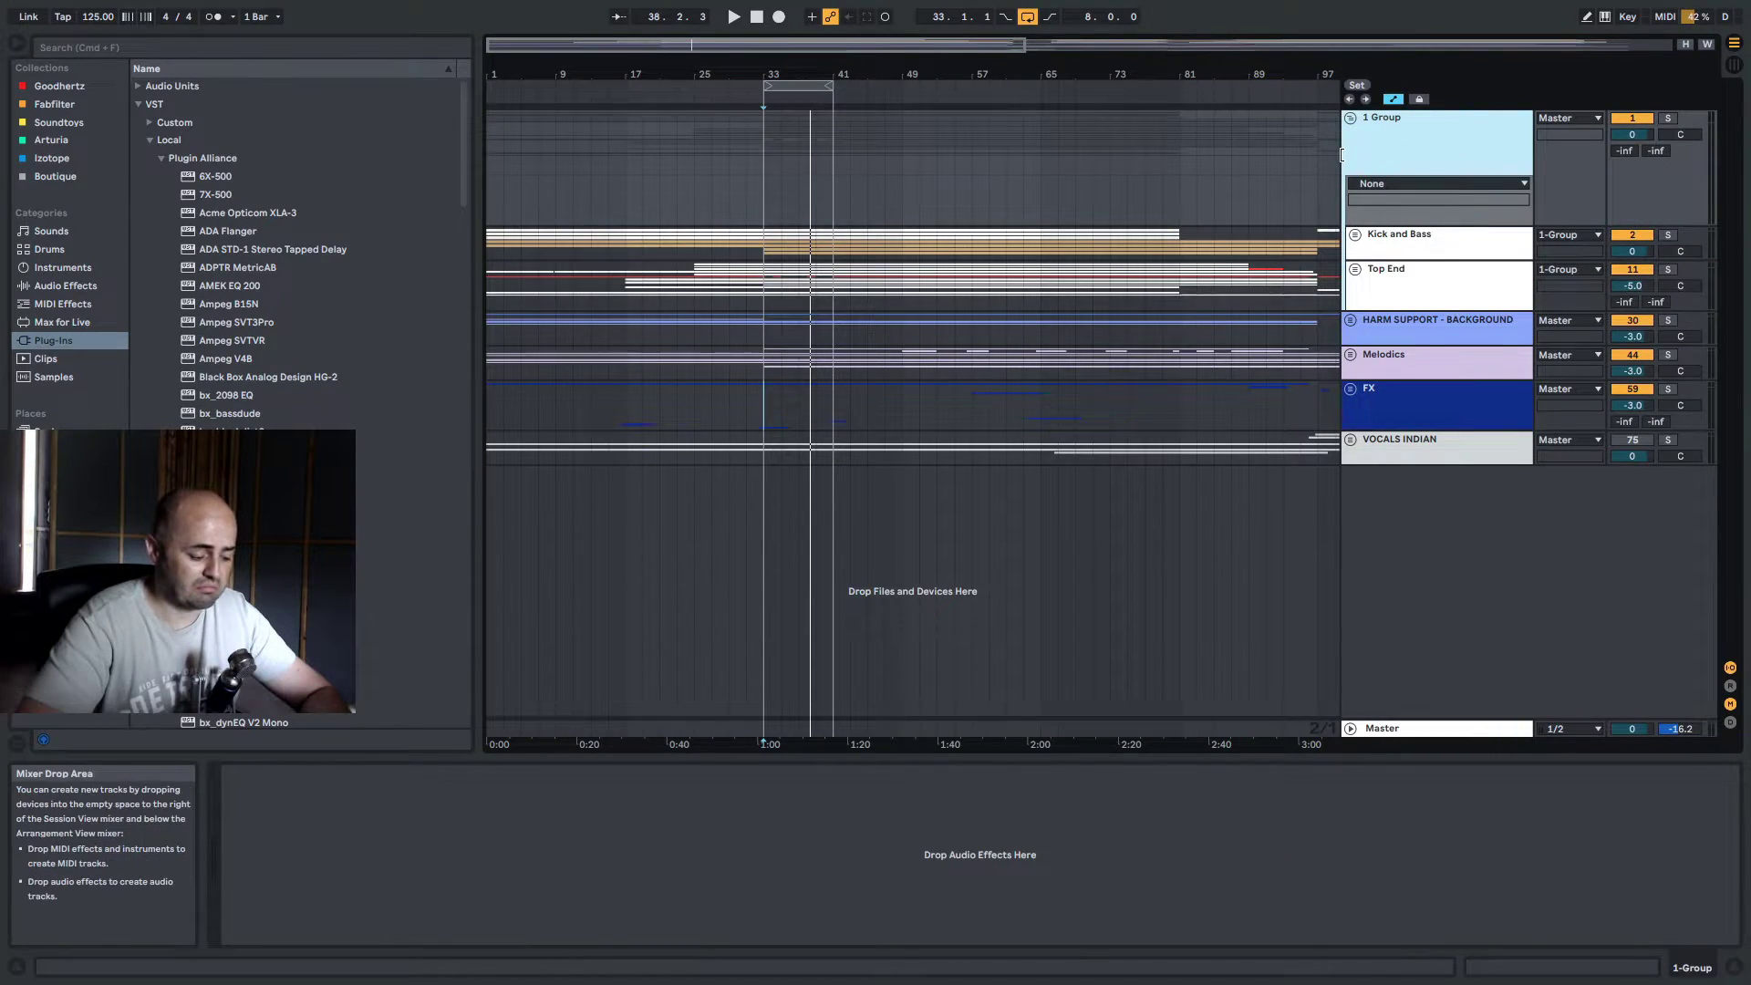
{"action": "type", "text": "Drums"}
{"action": "key", "text": "Return"}
Look through the installed Plugin Alliance plug-ins, and switch to Opera to consult the Plugin Alliance products page
{"action": "scroll", "coordinate": [274, 565], "scroll_direction": "down", "scroll_amount": 1}
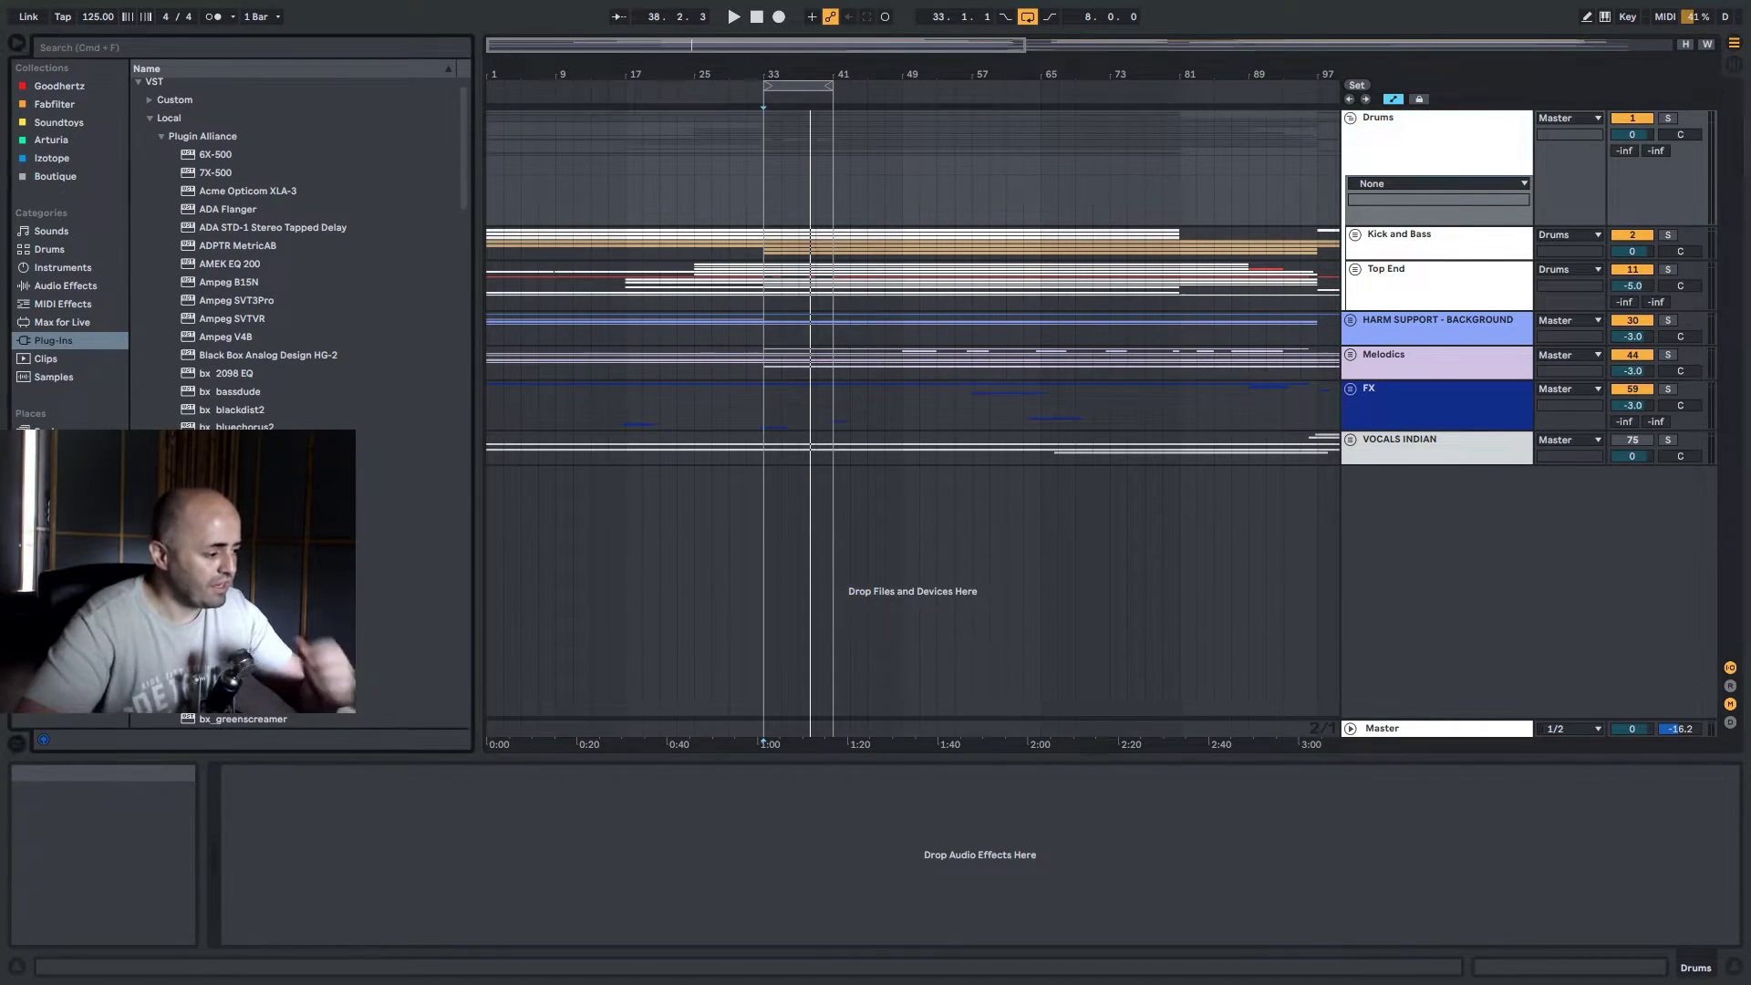
{"action": "scroll", "coordinate": [296, 392], "scroll_direction": "down", "scroll_amount": 4}
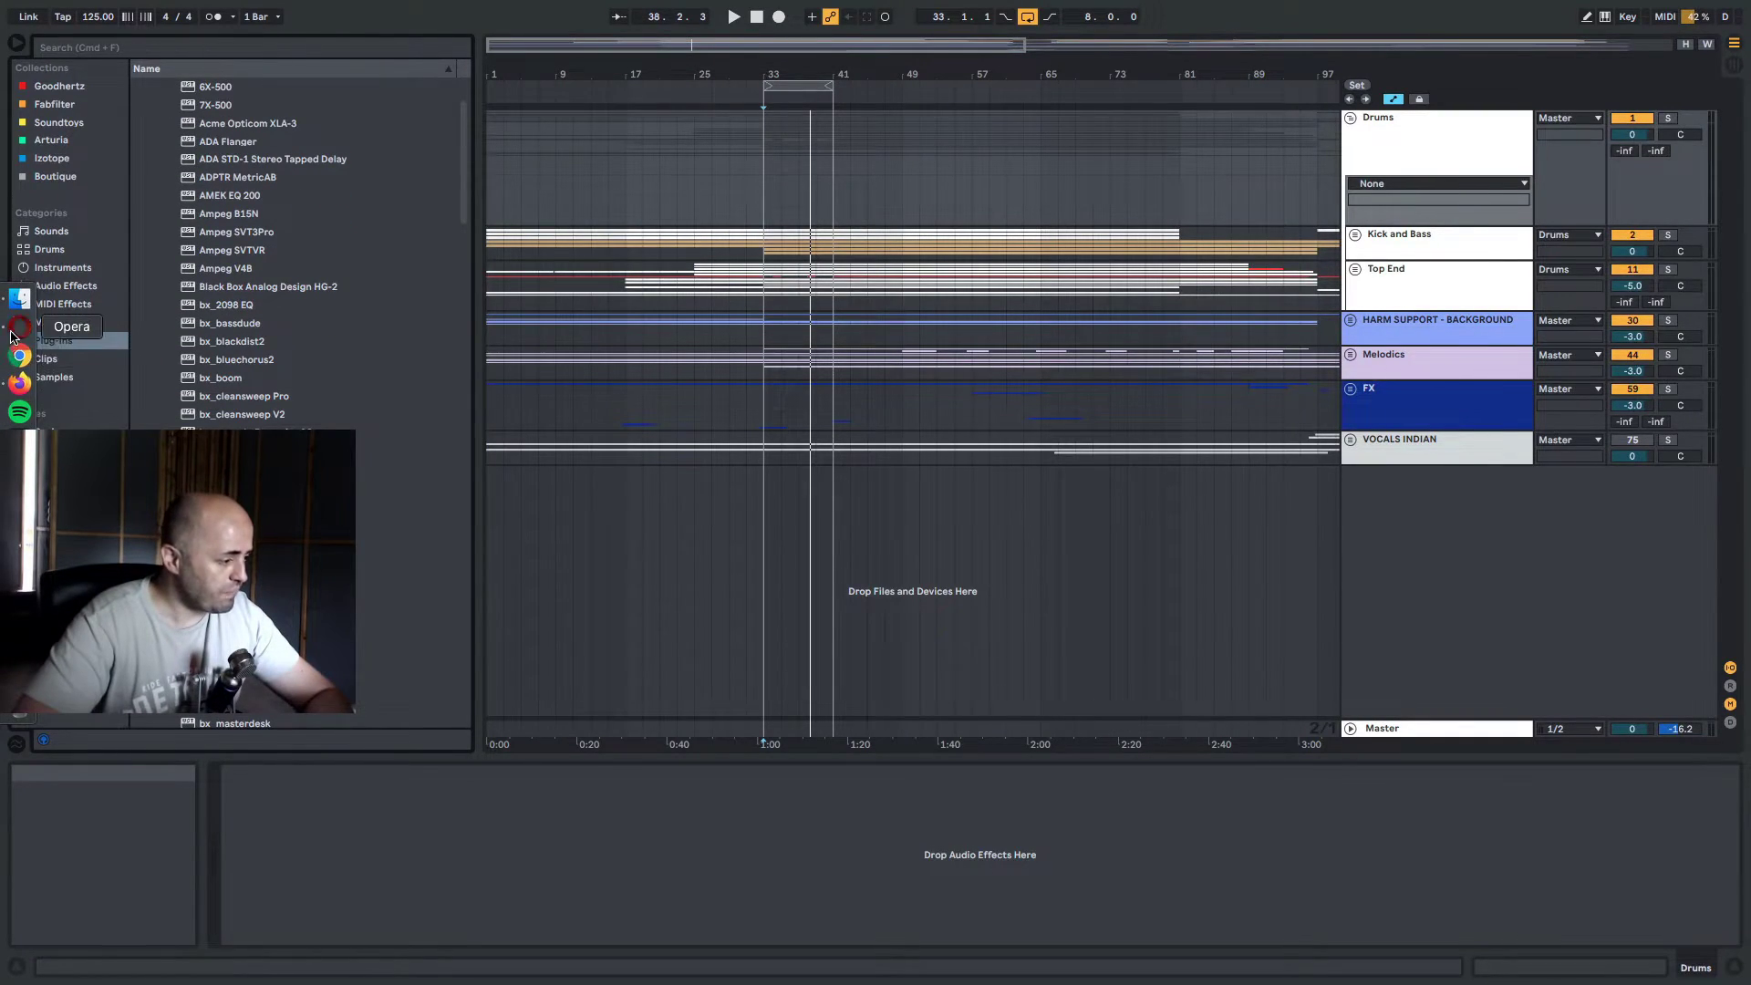
{"action": "left_click", "coordinate": [20, 327]}
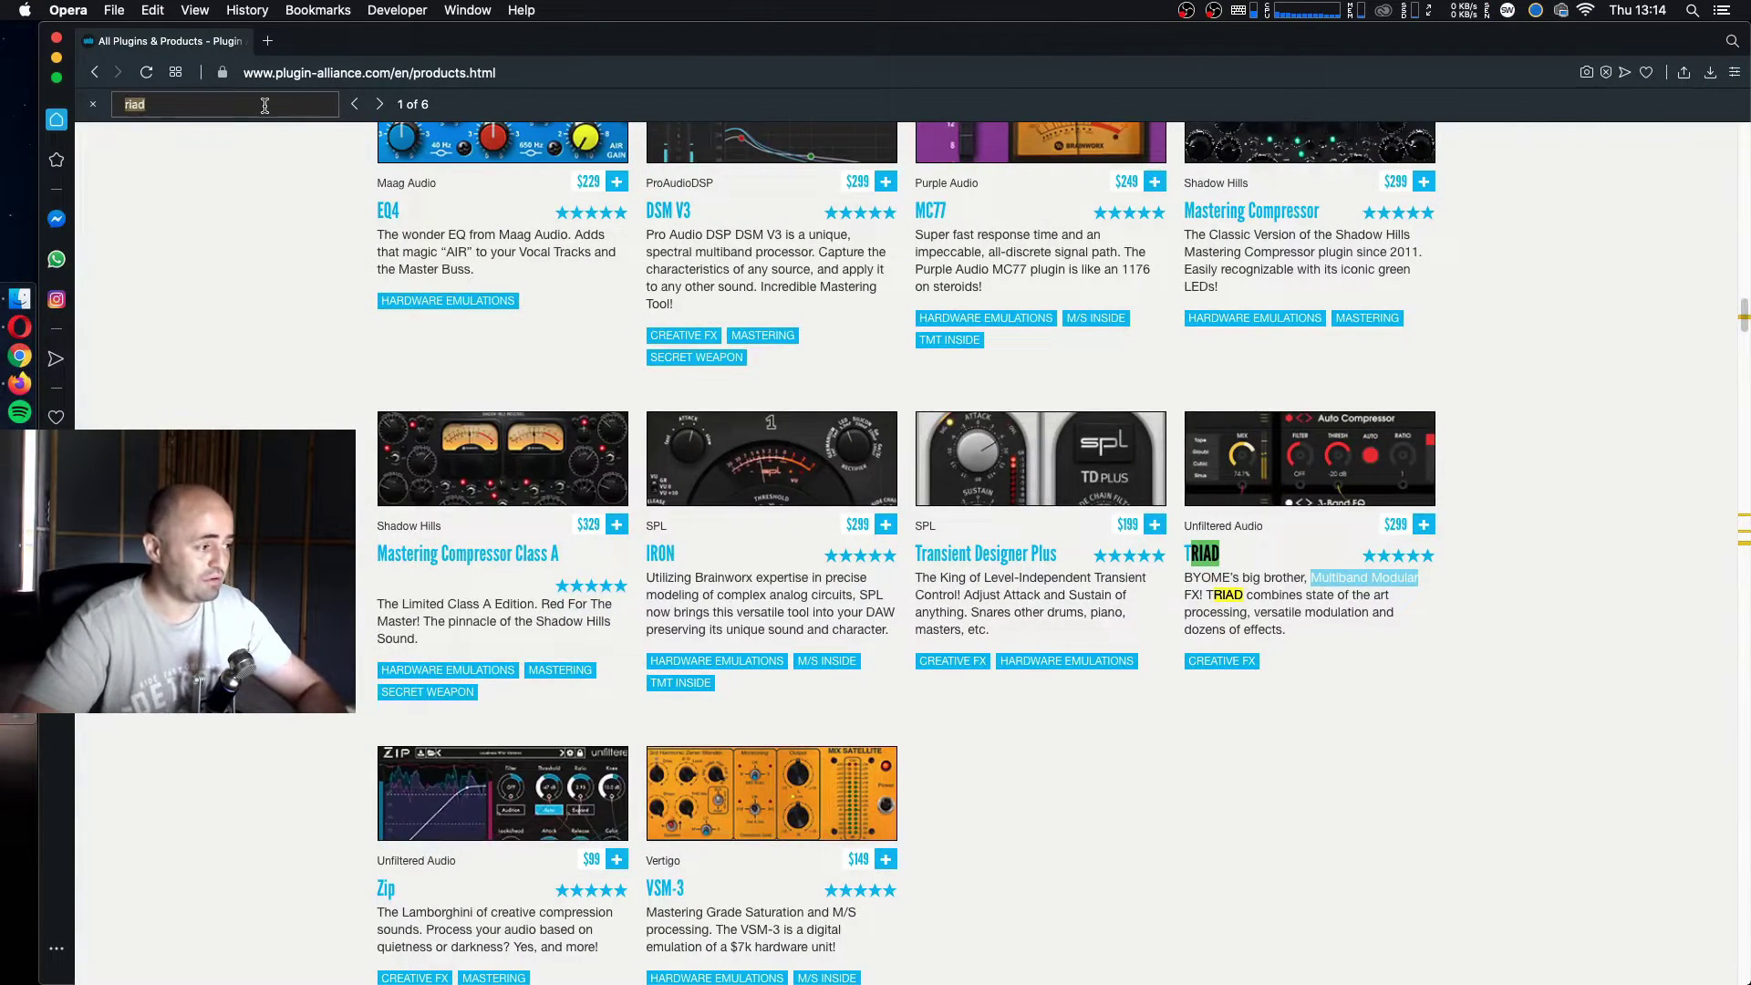
Search the Plugin Alliance products page for "glue" and for "ssl"
{"action": "type", "text": "glue"}
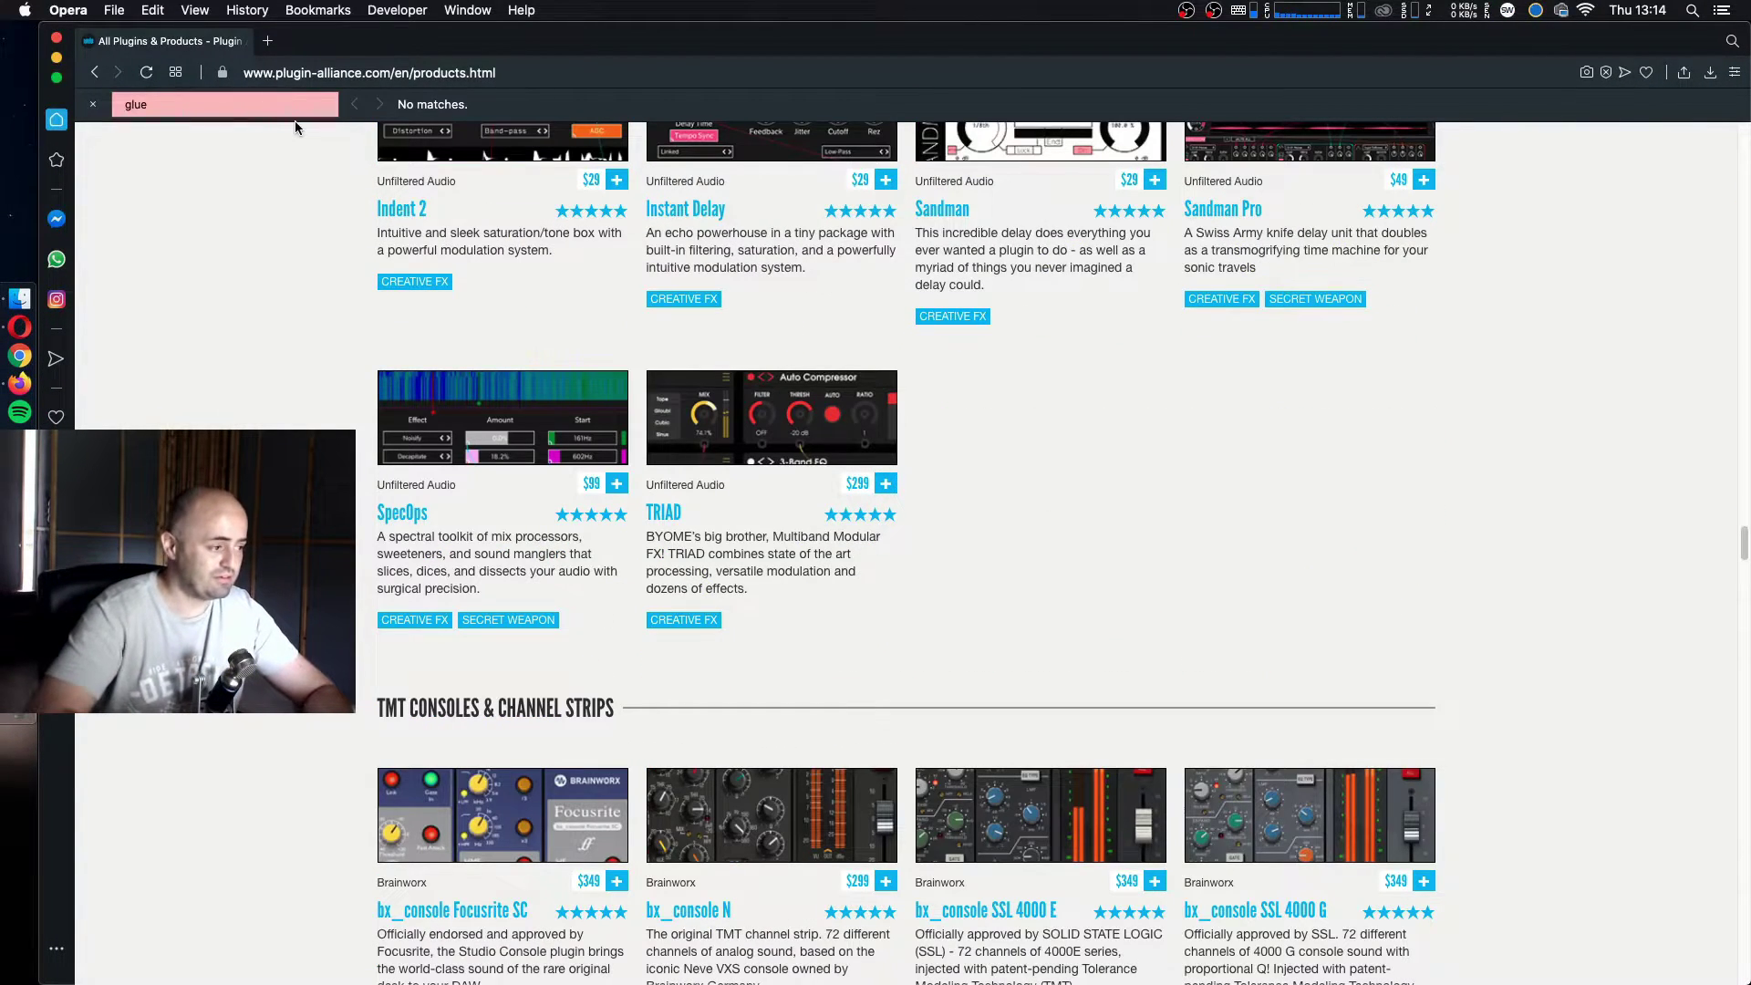
{"action": "key", "text": "BackSpace"}
{"action": "key", "text": "BackSpace"}
{"action": "key", "text": "BackSpace"}
{"action": "key", "text": "BackSpace"}
{"action": "type", "text": "ssl"}
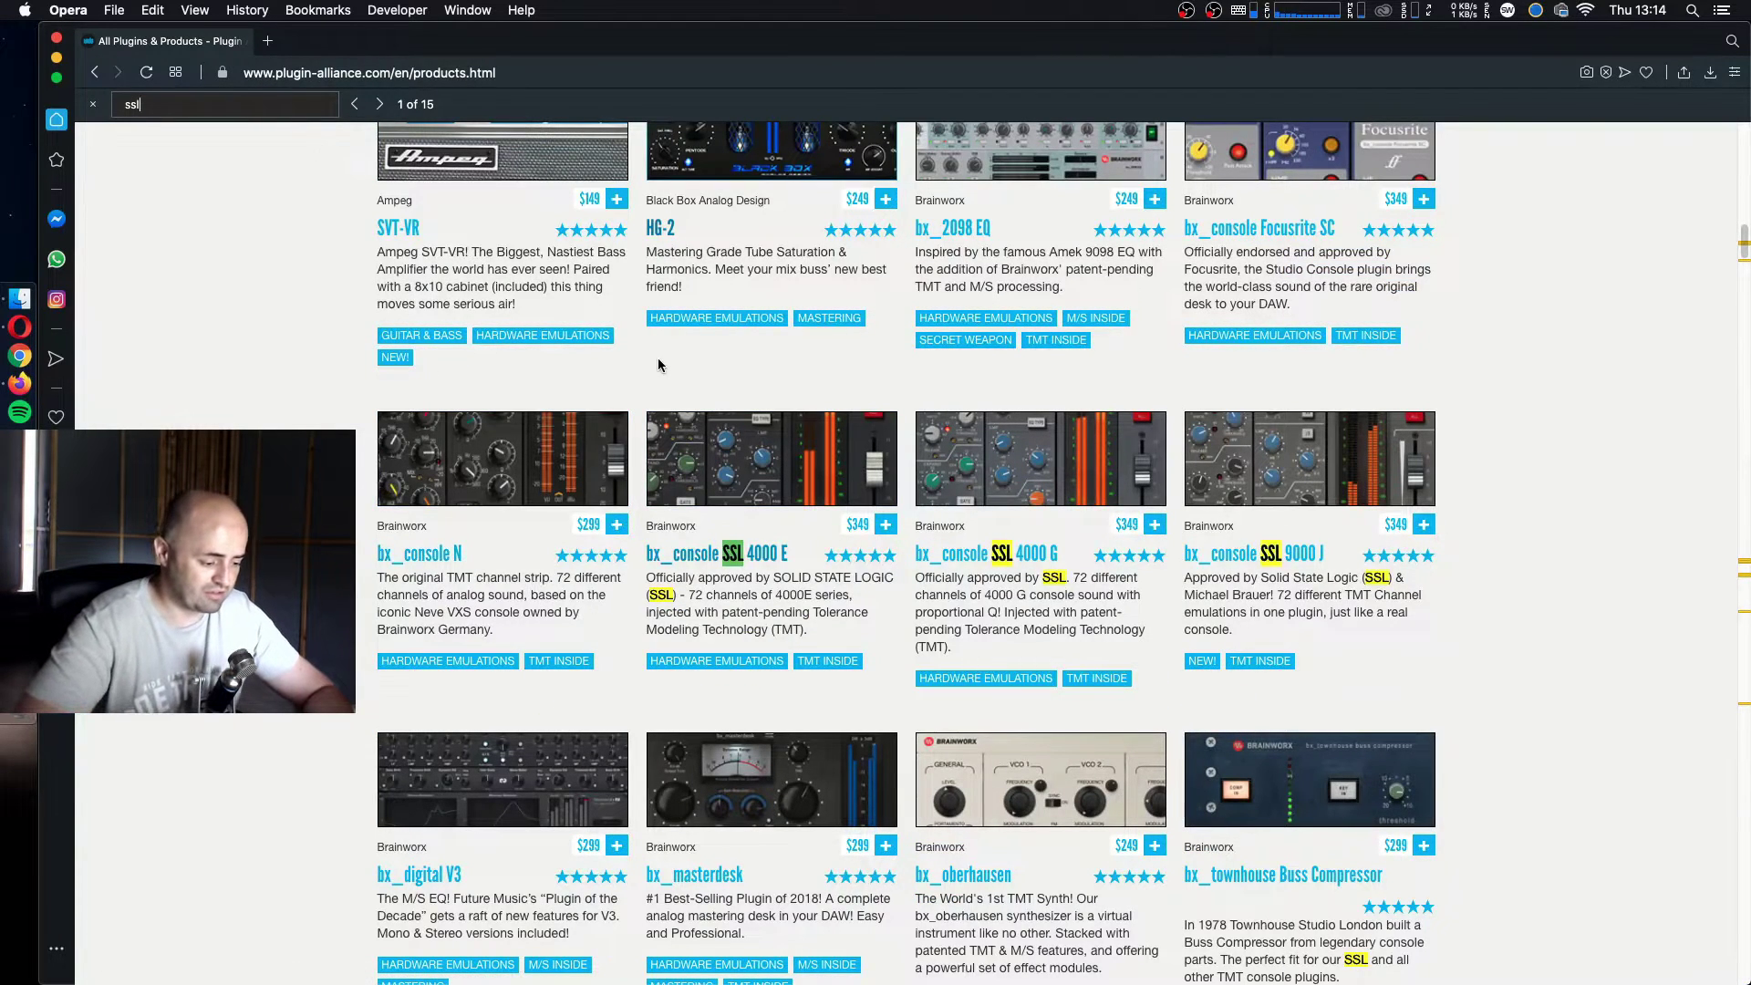
Step forward and back through the "ssl" matches on the products page to examine the console and buss compressor entries
{"action": "left_click", "coordinate": [380, 105]}
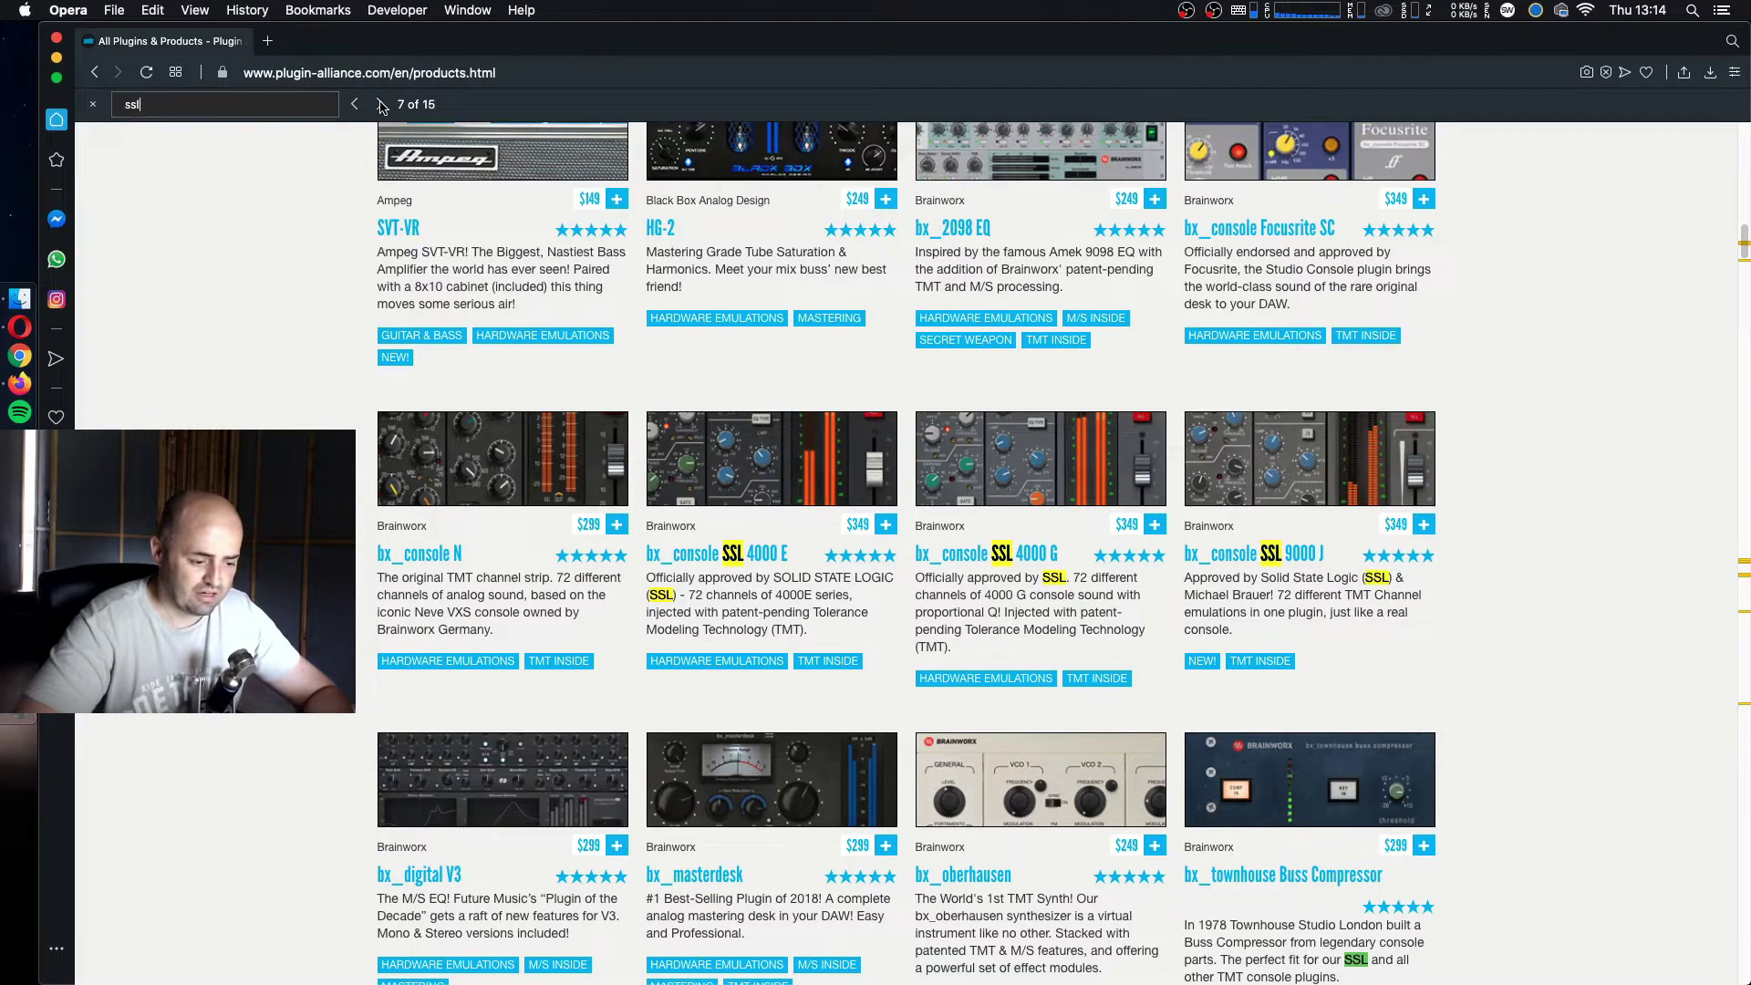
{"action": "scroll", "coordinate": [1379, 381], "scroll_direction": "down", "scroll_amount": 5}
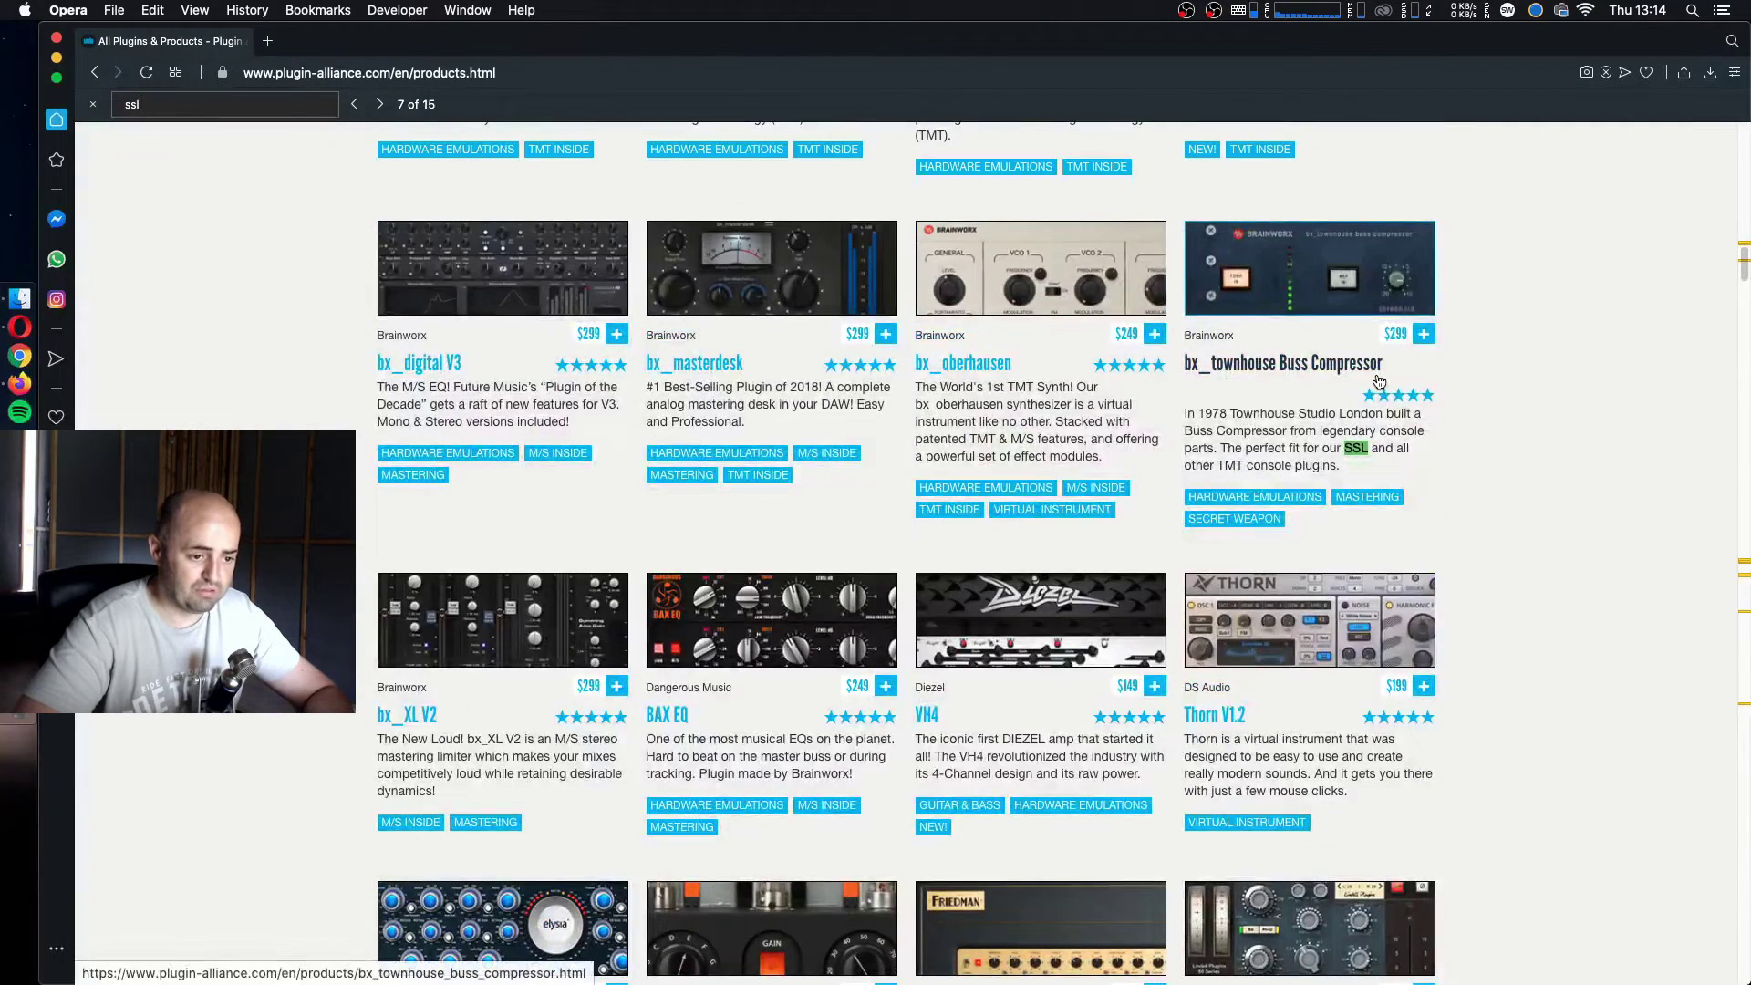
{"action": "left_click", "coordinate": [381, 105]}
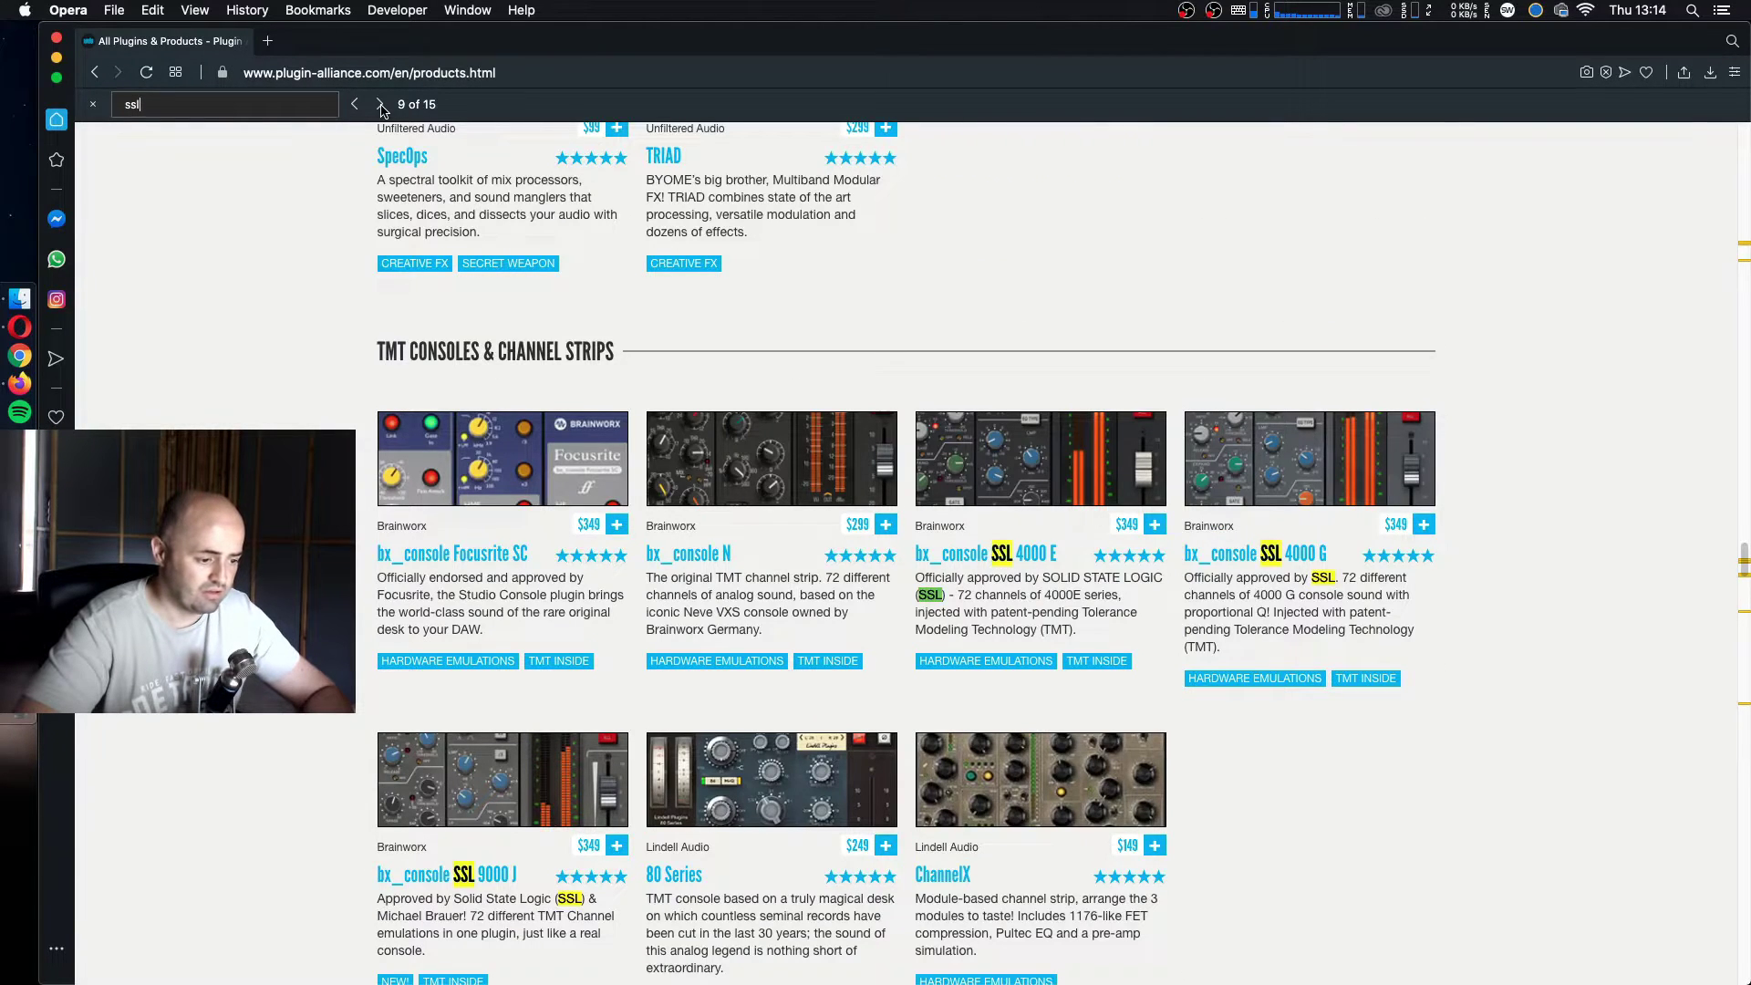
{"action": "left_click", "coordinate": [381, 105]}
{"action": "left_click", "coordinate": [380, 104]}
{"action": "left_click", "coordinate": [380, 105]}
{"action": "left_click", "coordinate": [381, 105]}
{"action": "left_click", "coordinate": [355, 105]}
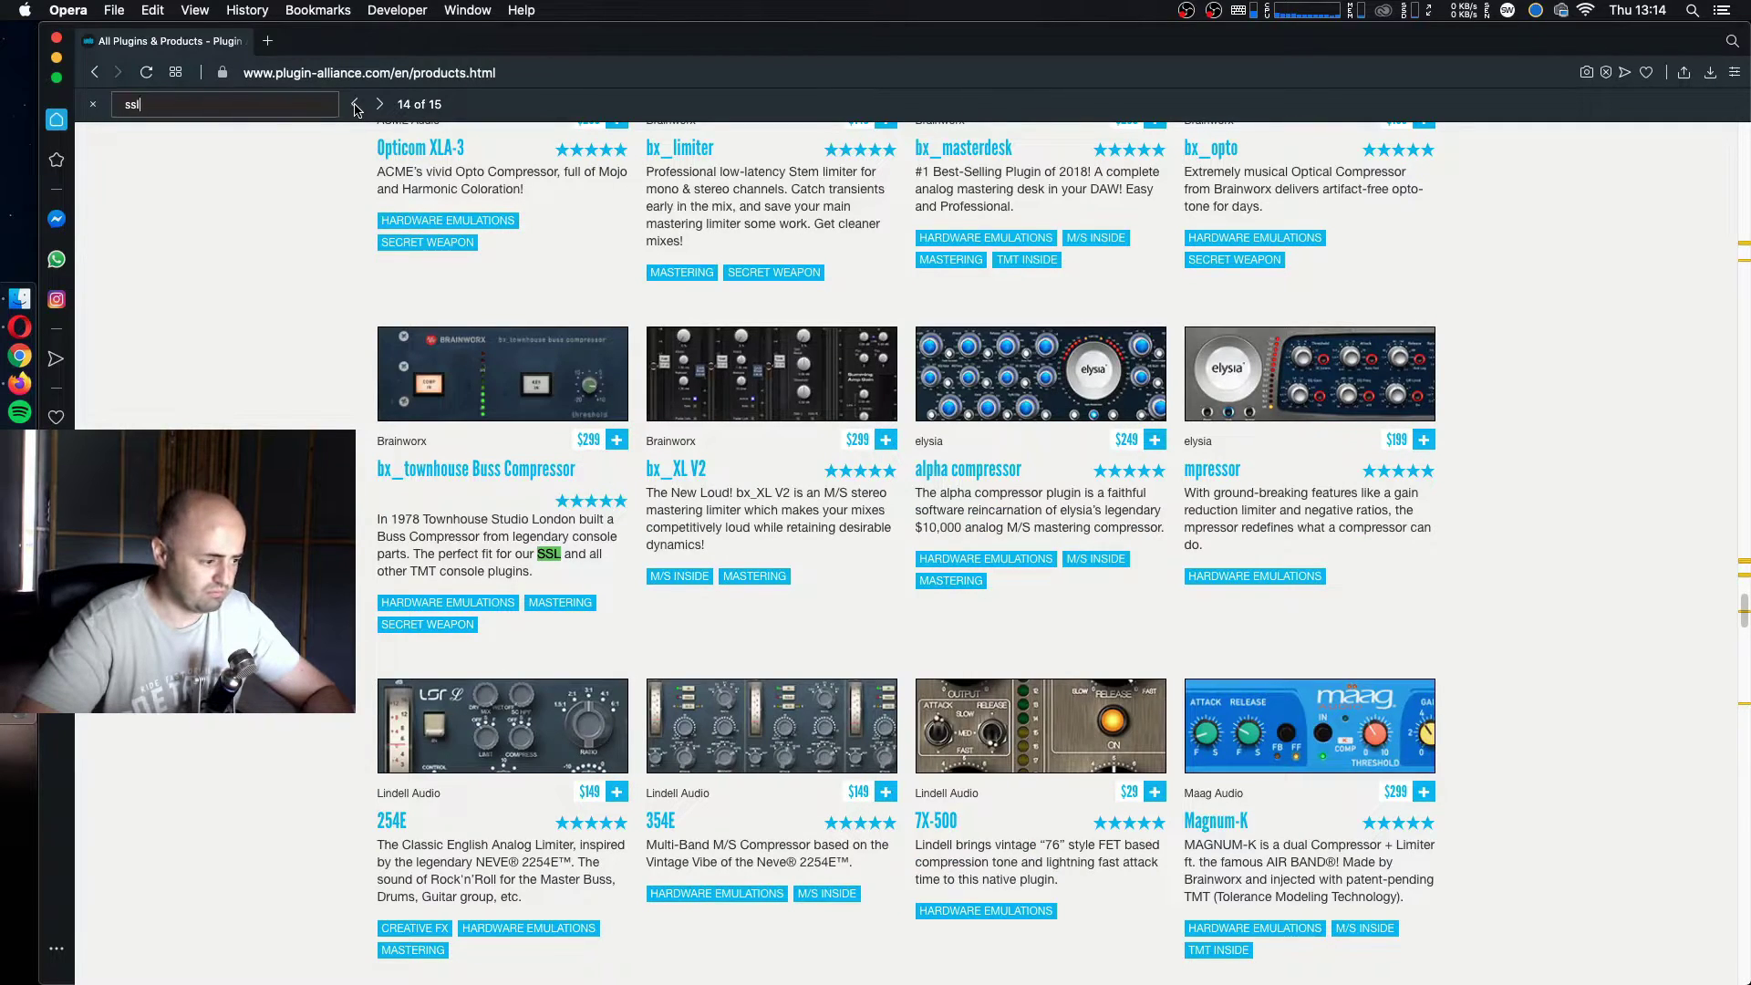
{"action": "left_click", "coordinate": [356, 105]}
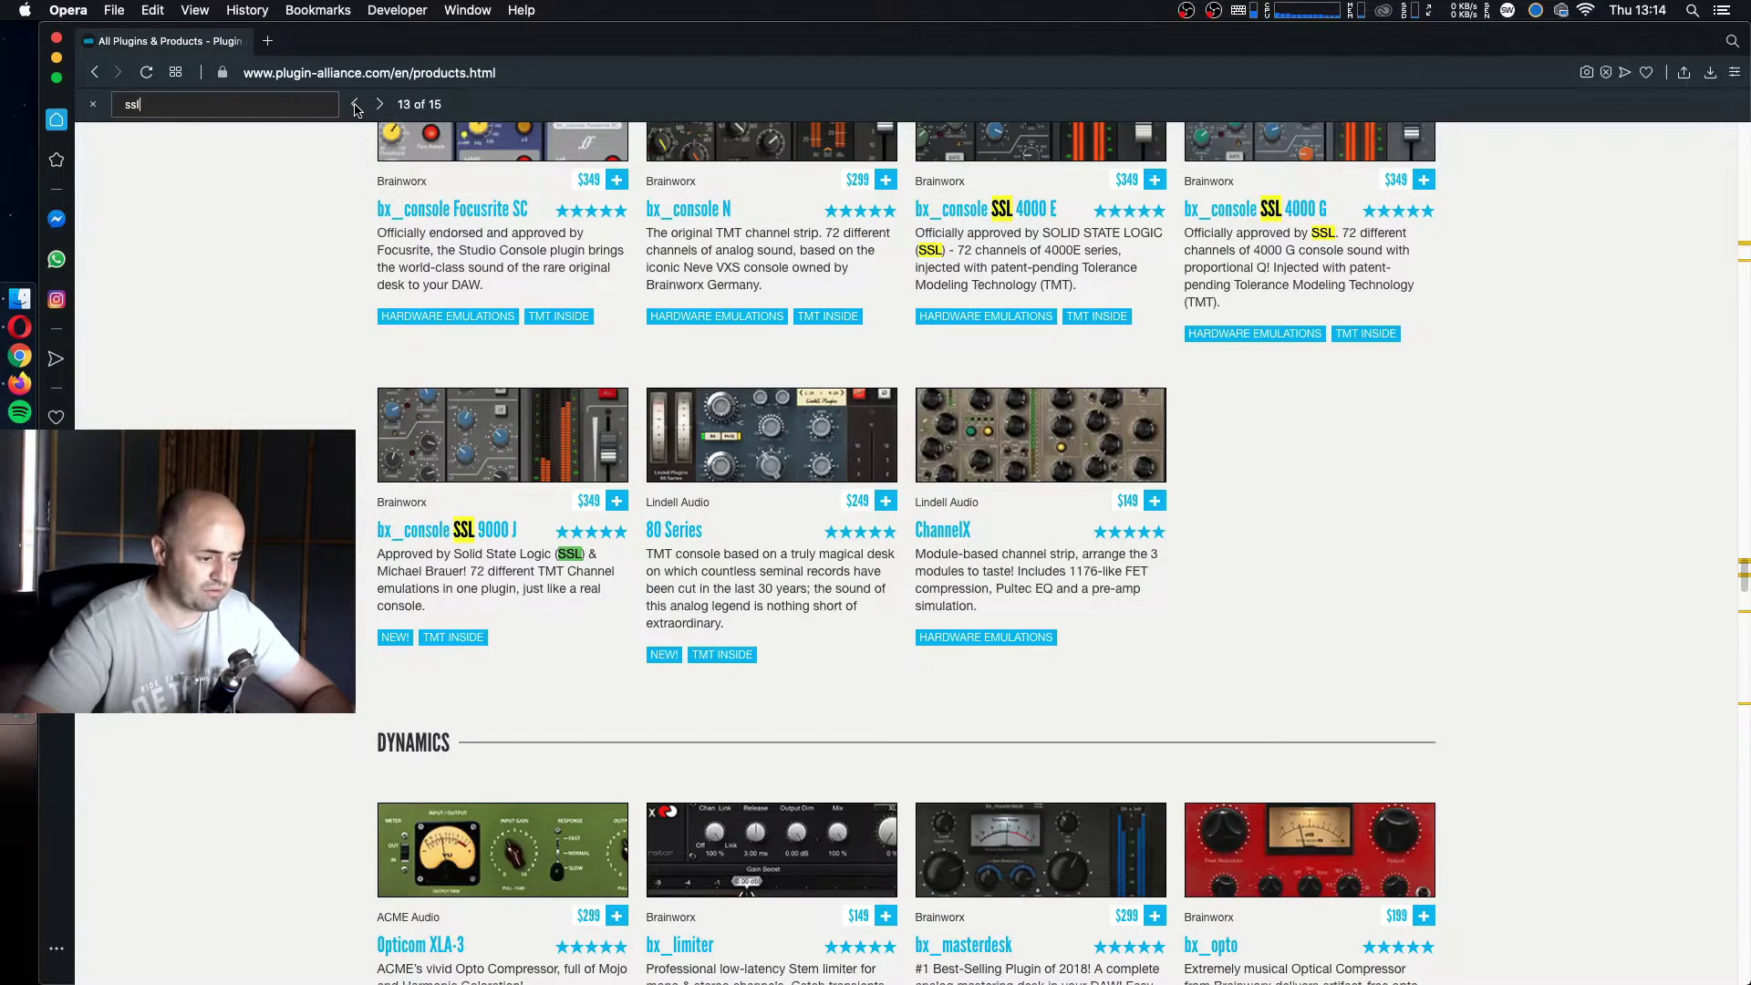
{"action": "left_click", "coordinate": [355, 105]}
{"action": "left_click", "coordinate": [355, 104]}
{"action": "left_click", "coordinate": [354, 105]}
{"action": "left_click", "coordinate": [355, 104]}
{"action": "left_click", "coordinate": [355, 104]}
{"action": "scroll", "coordinate": [684, 386], "scroll_direction": "up", "scroll_amount": 7}
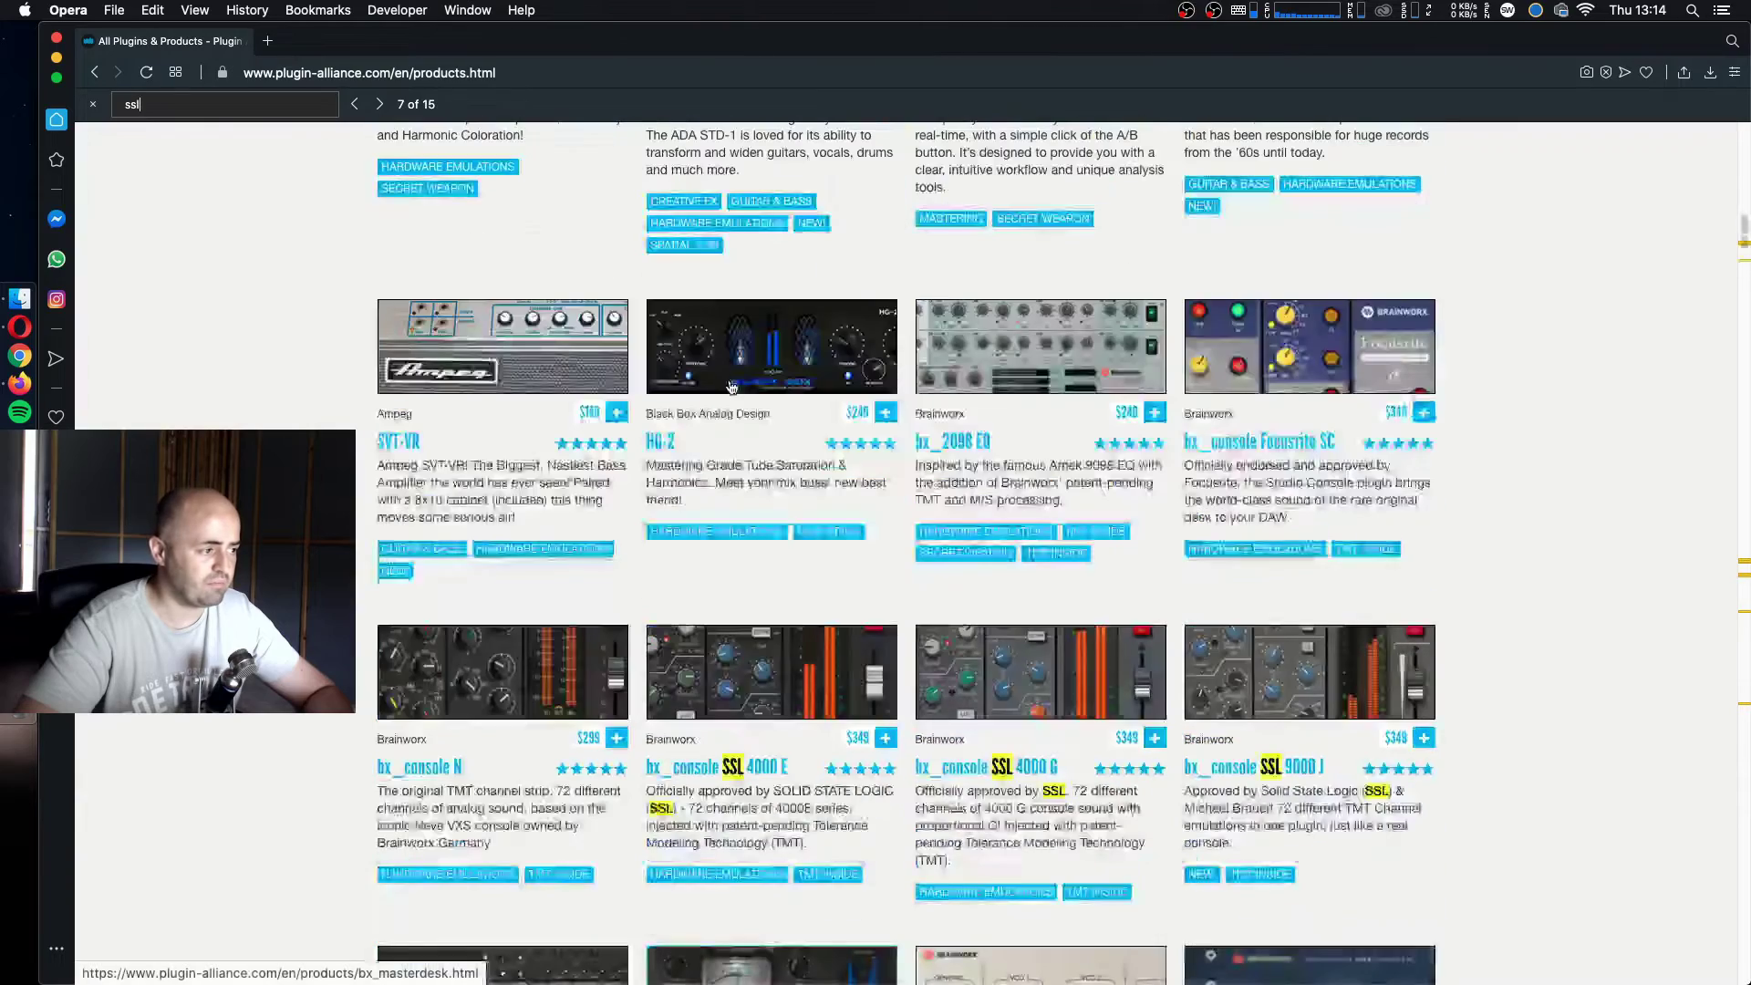
{"action": "scroll", "coordinate": [731, 386], "scroll_direction": "down", "scroll_amount": 5}
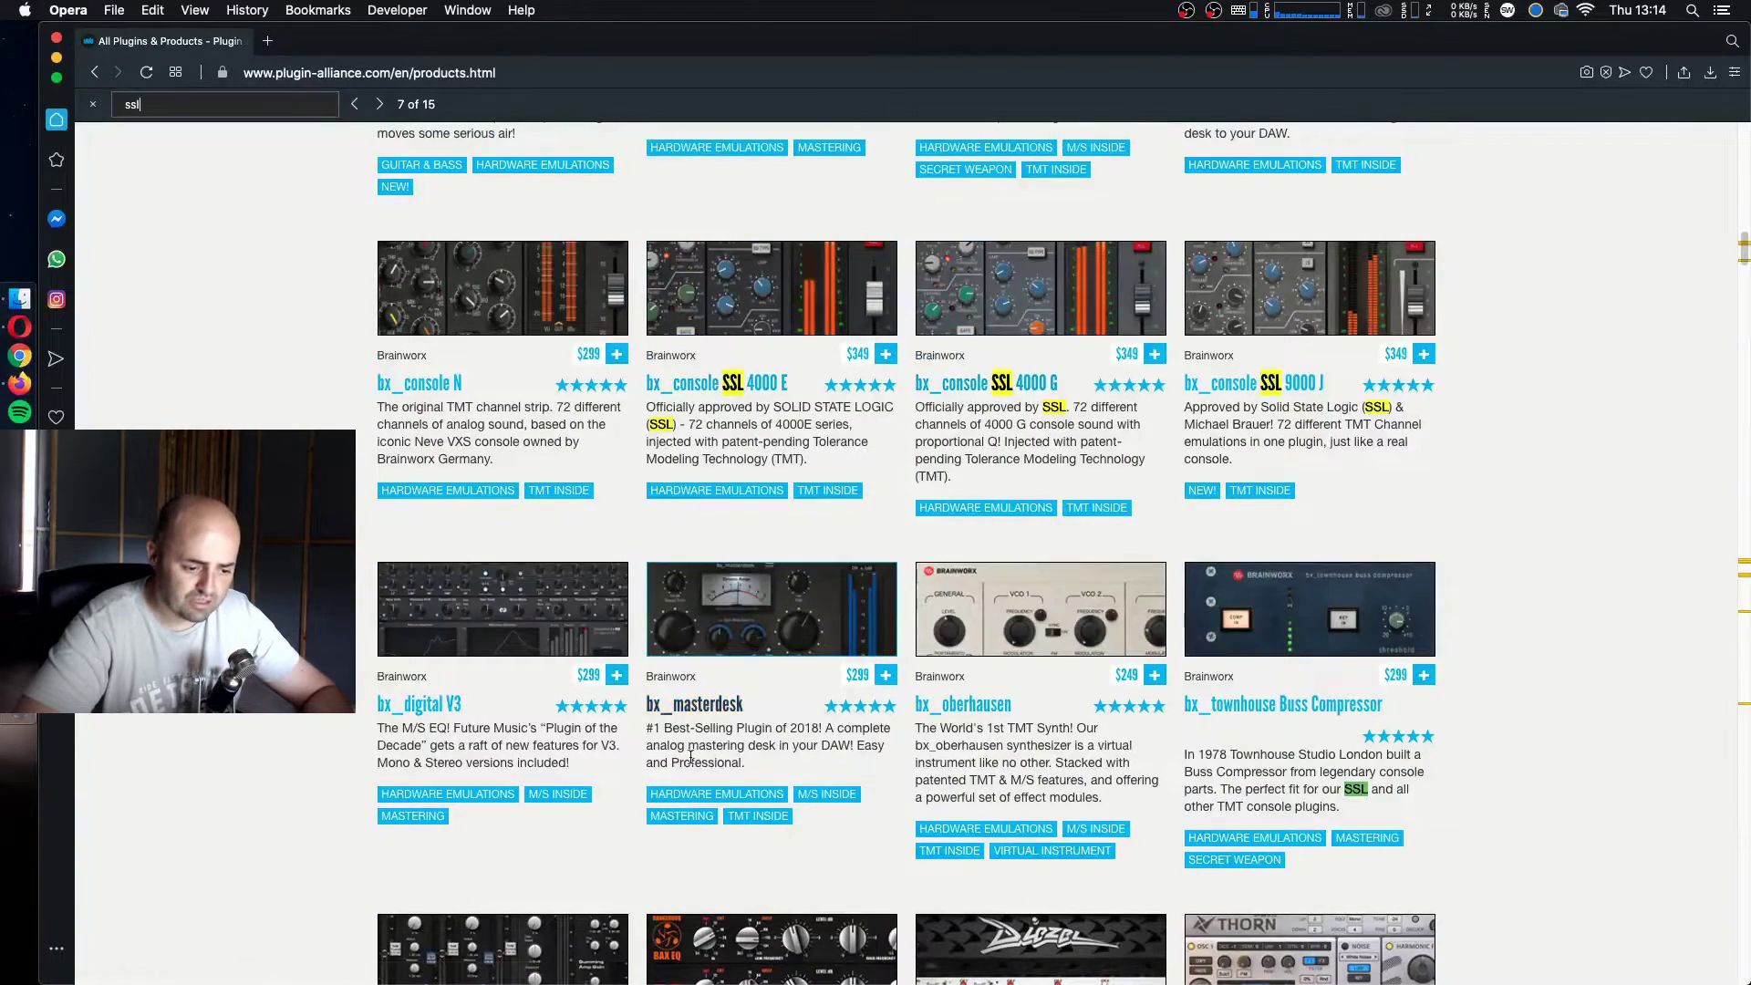
Switch to Ableton Live, search the plug-ins for "town", and add bx_townhouse Buss Compressor to the Drums group, closing its window
{"action": "left_click", "coordinate": [20, 440]}
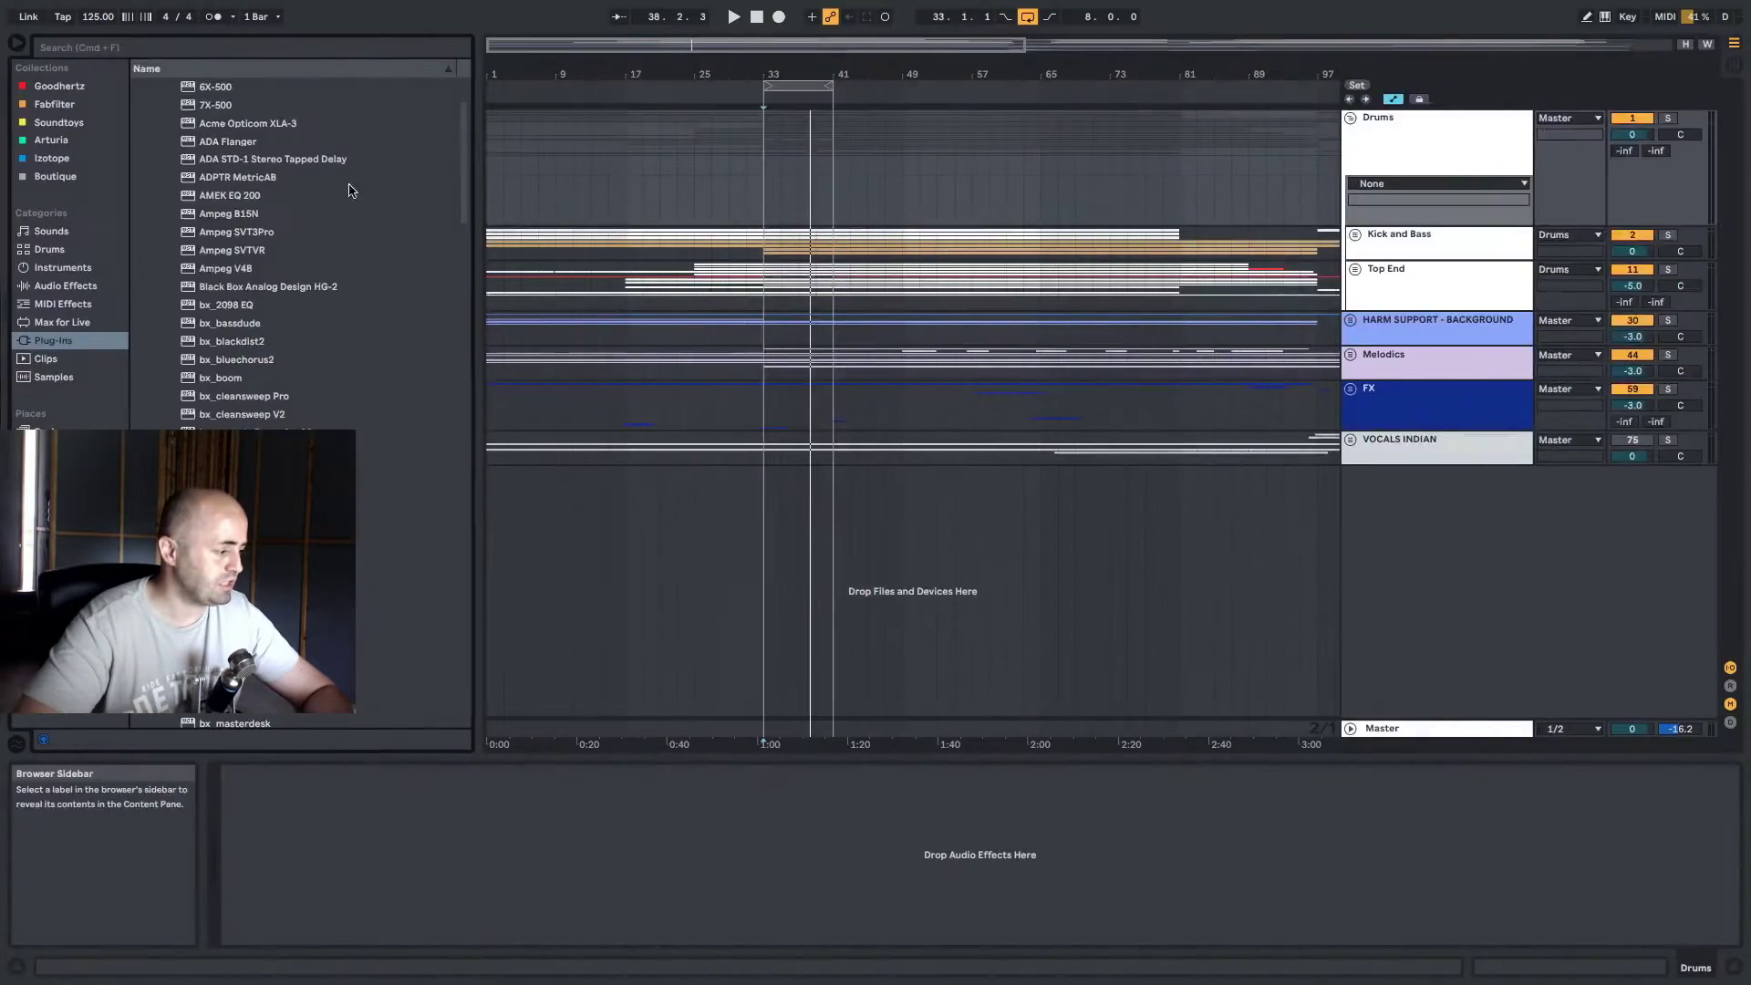
{"action": "left_click", "coordinate": [196, 47]}
{"action": "type", "text": "town"}
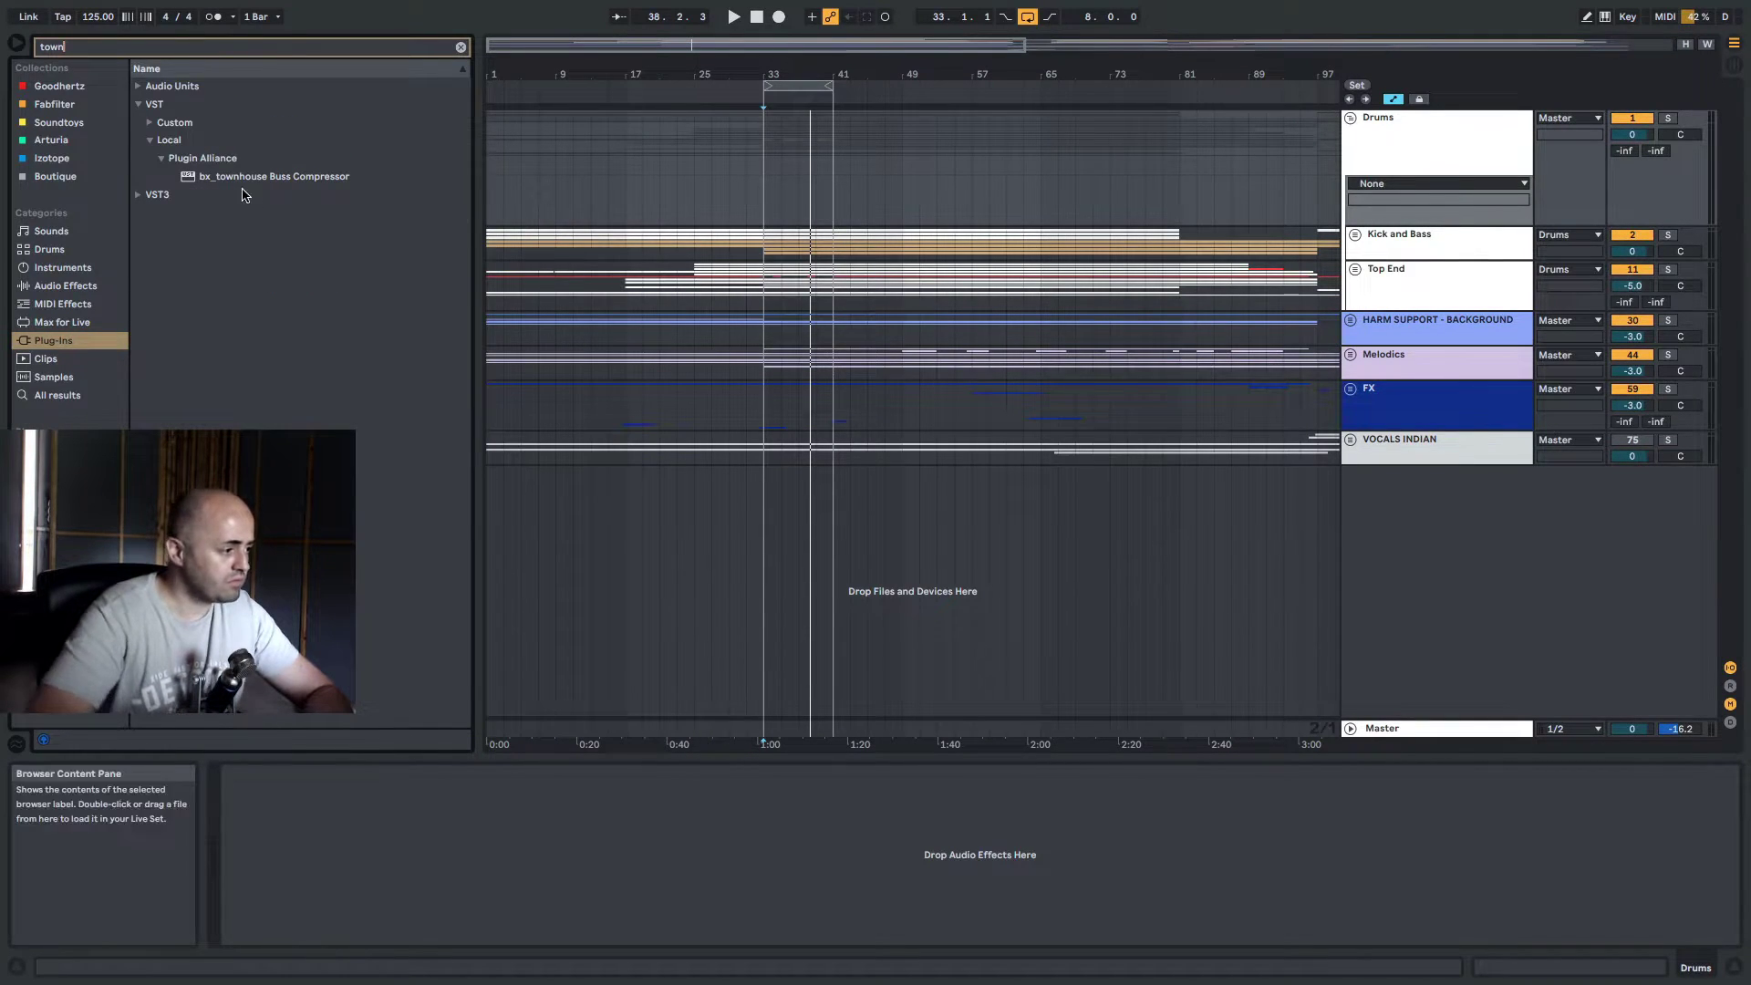
{"action": "left_click_drag", "start_coordinate": [242, 176], "coordinate": [915, 269]}
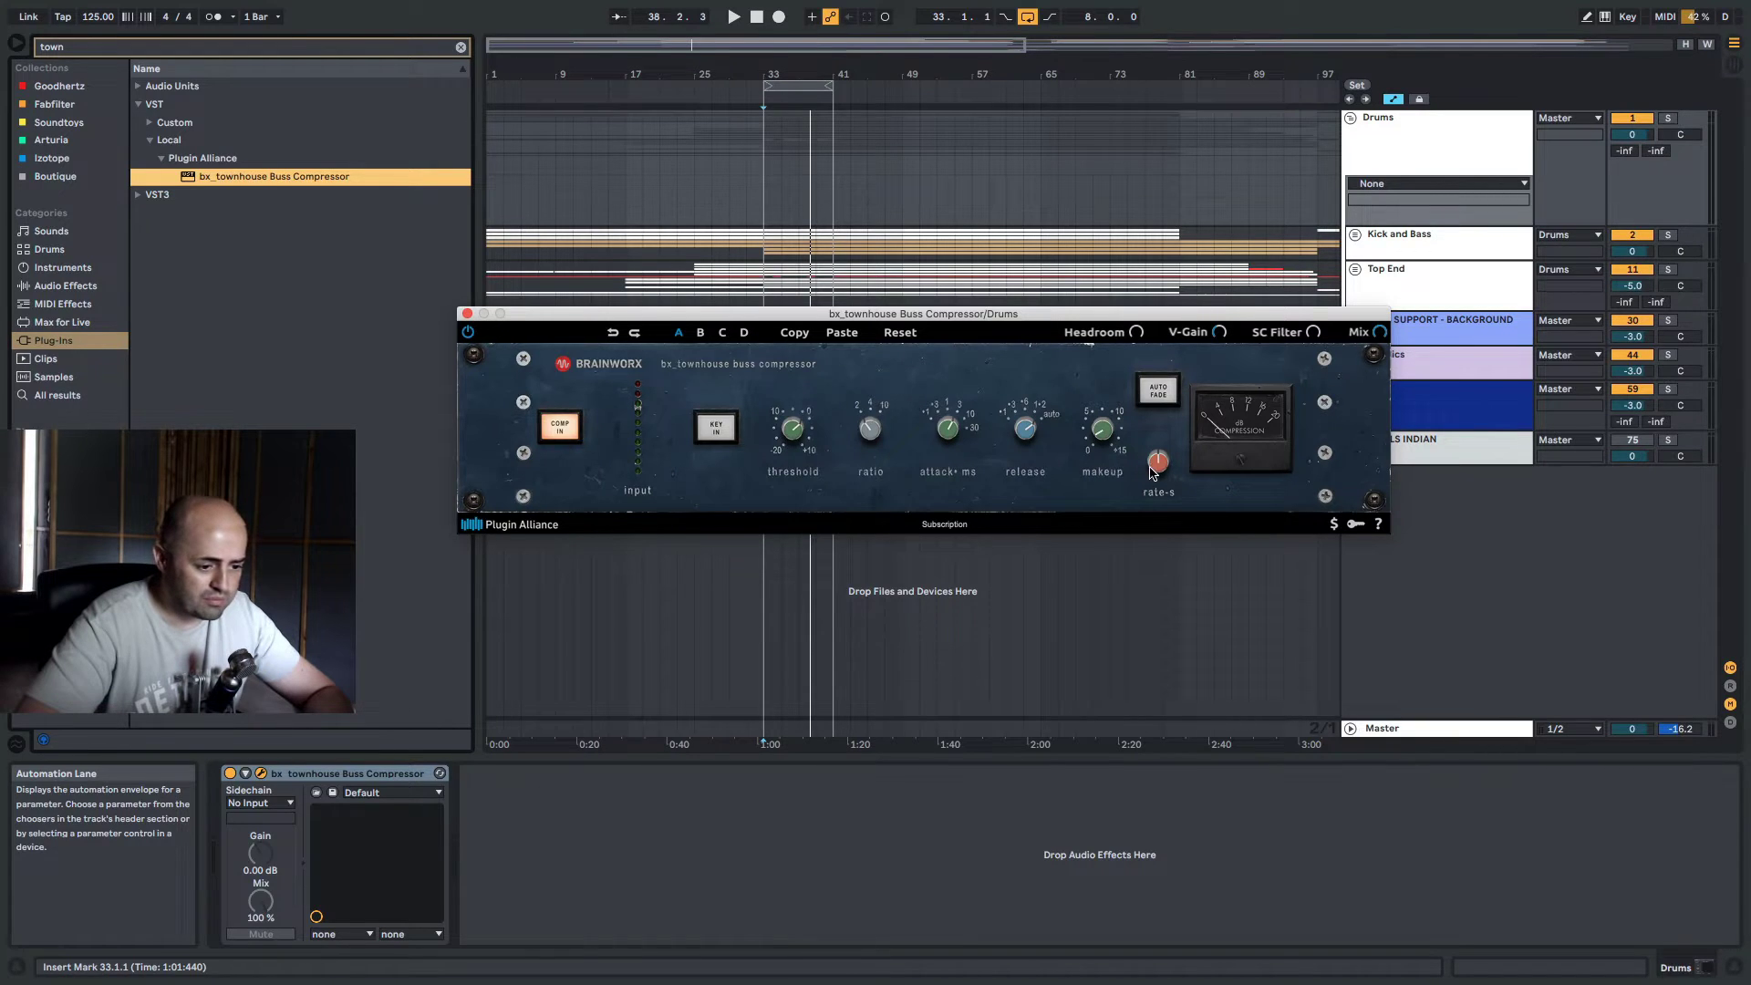
{"action": "left_click", "coordinate": [467, 314]}
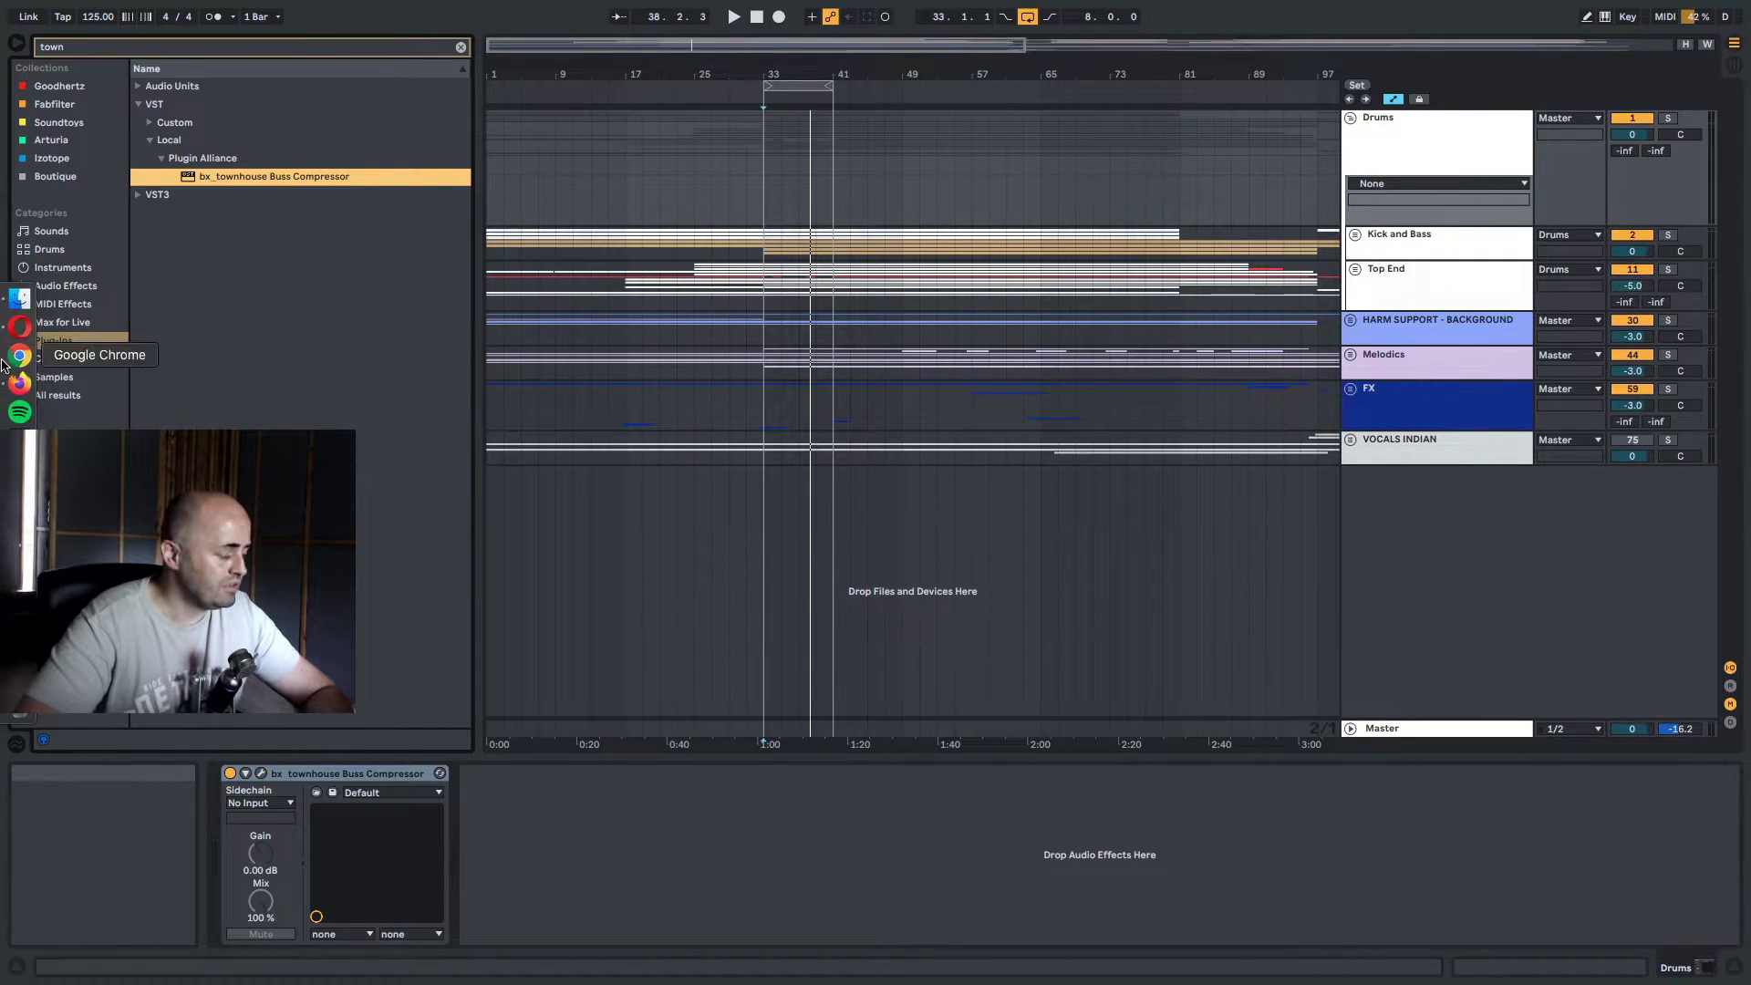
Switch to Opera, clear the page search, and examine the Dynamics category of the Plugin Alliance products page
{"action": "left_click", "coordinate": [18, 334]}
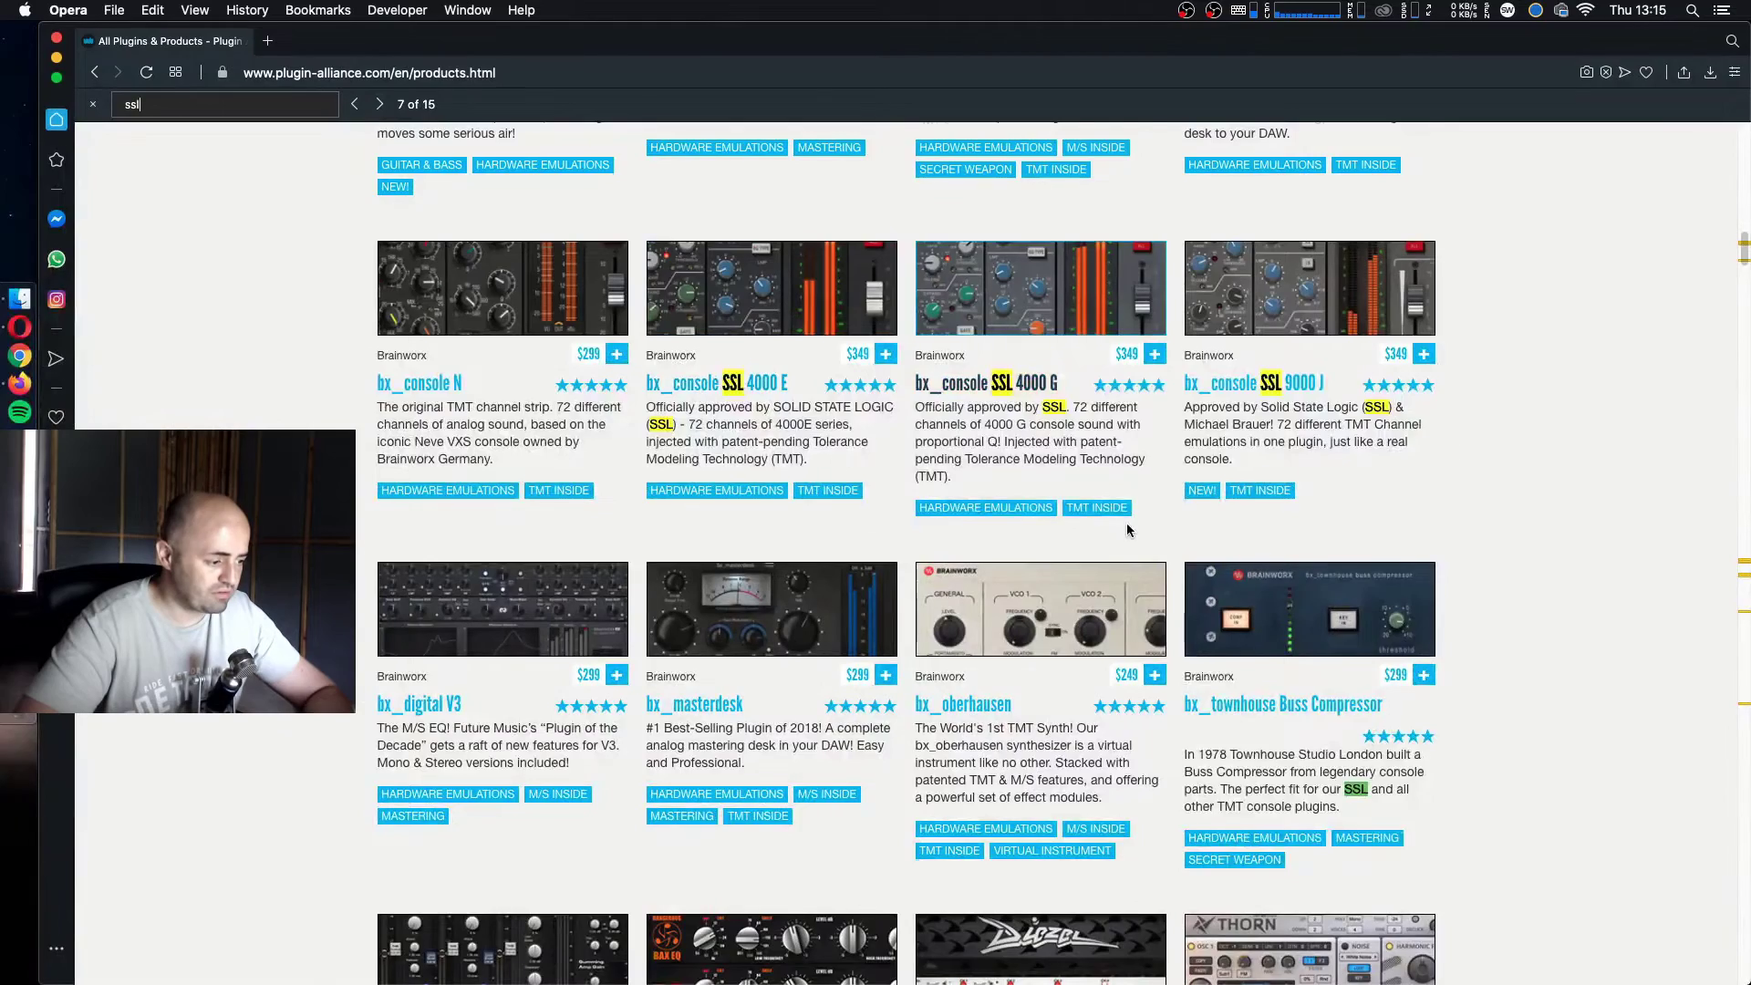
{"action": "scroll", "coordinate": [344, 136], "scroll_direction": "up", "scroll_amount": 10}
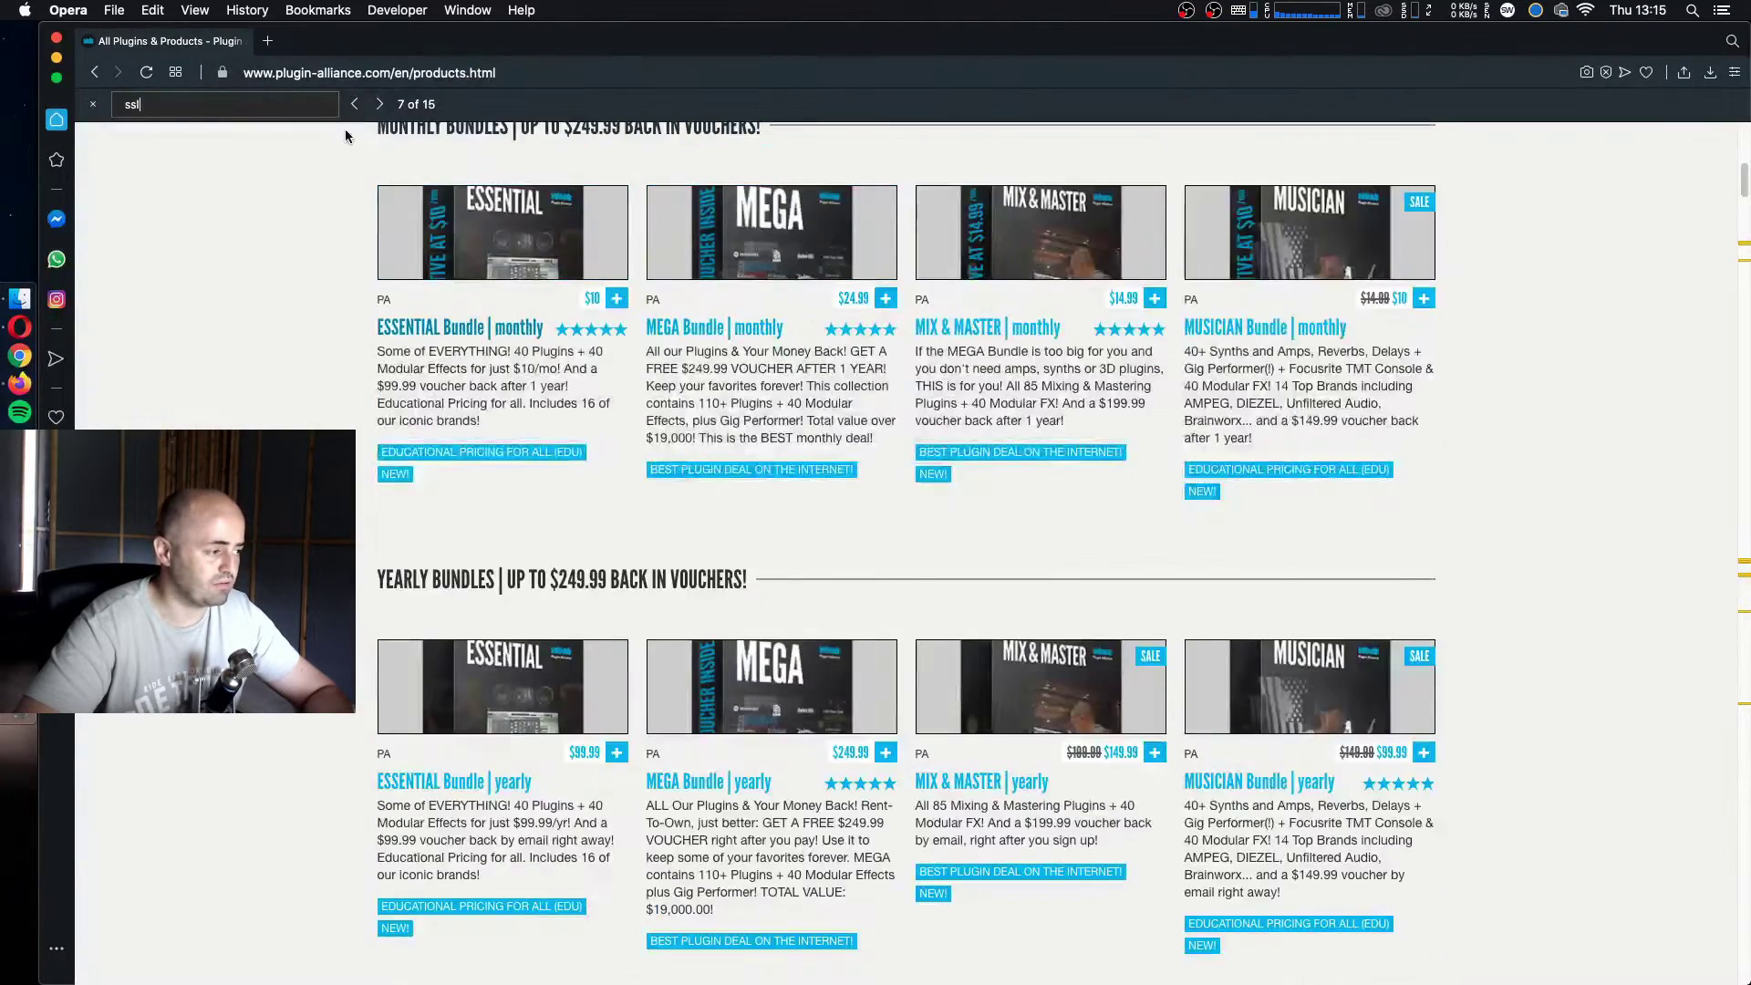
{"action": "key", "text": "BackSpace"}
{"action": "key", "text": "BackSpace"}
{"action": "key", "text": "BackSpace"}
{"action": "scroll", "coordinate": [1033, 563], "scroll_direction": "up", "scroll_amount": 10}
{"action": "scroll", "coordinate": [1033, 563], "scroll_direction": "up", "scroll_amount": 1}
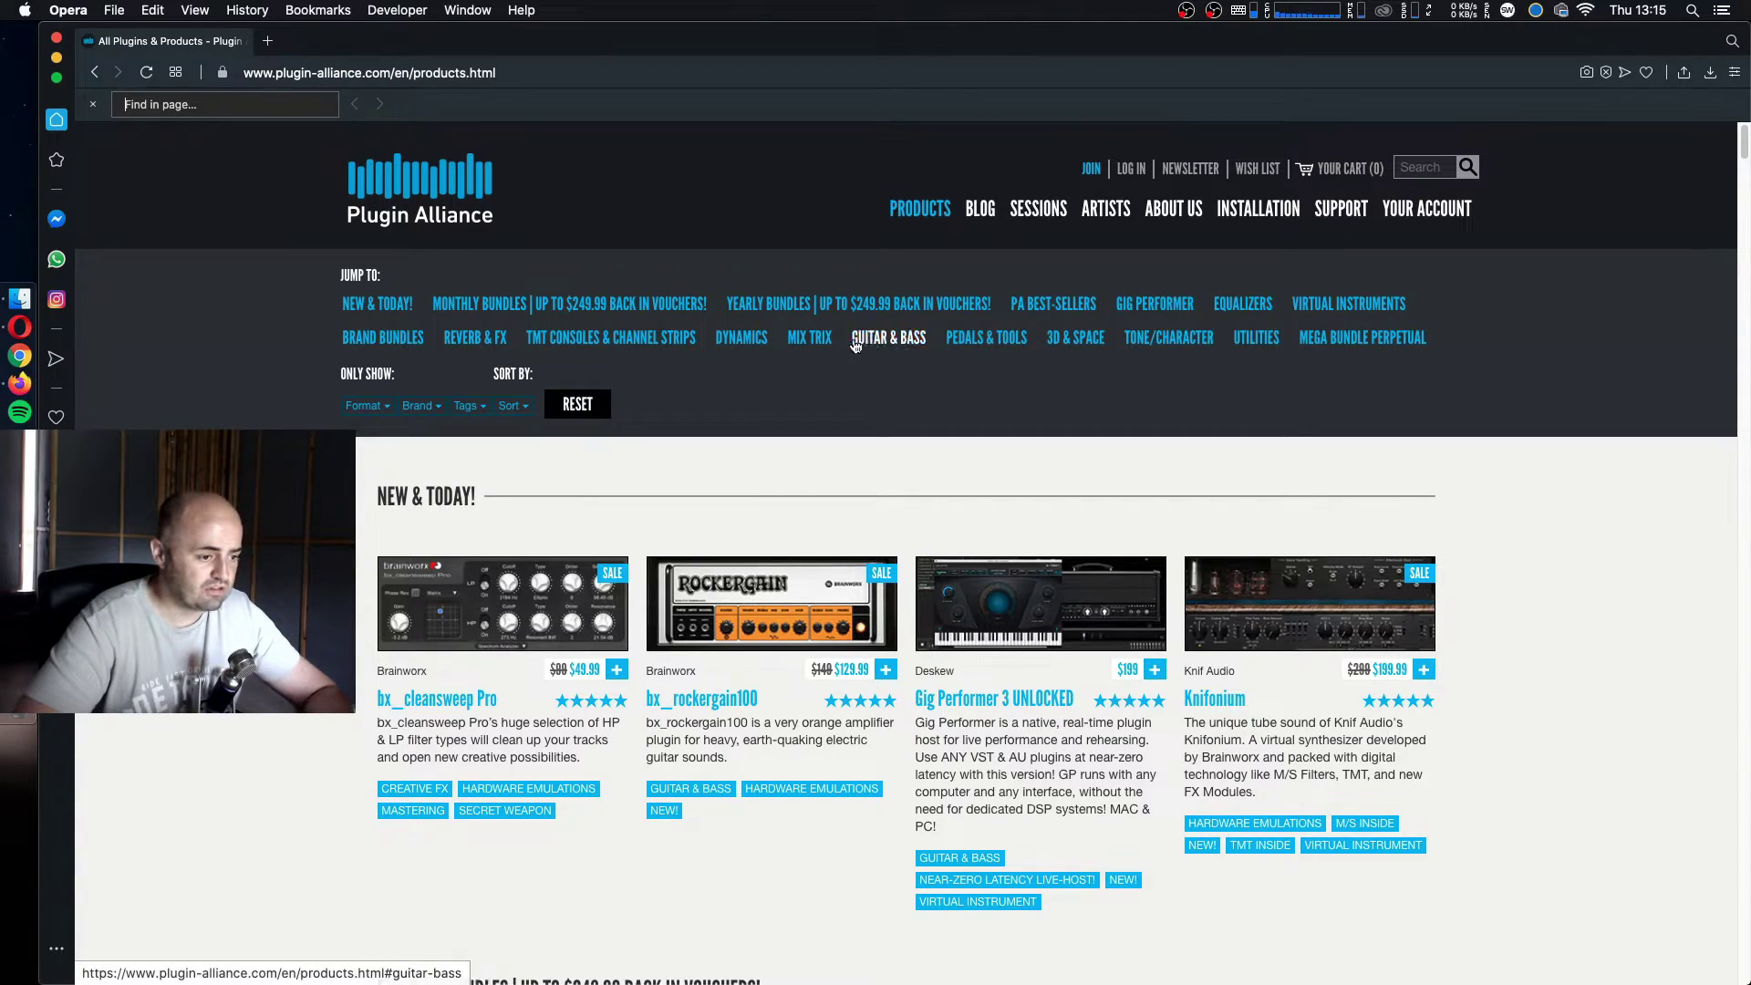
{"action": "left_click", "coordinate": [756, 338]}
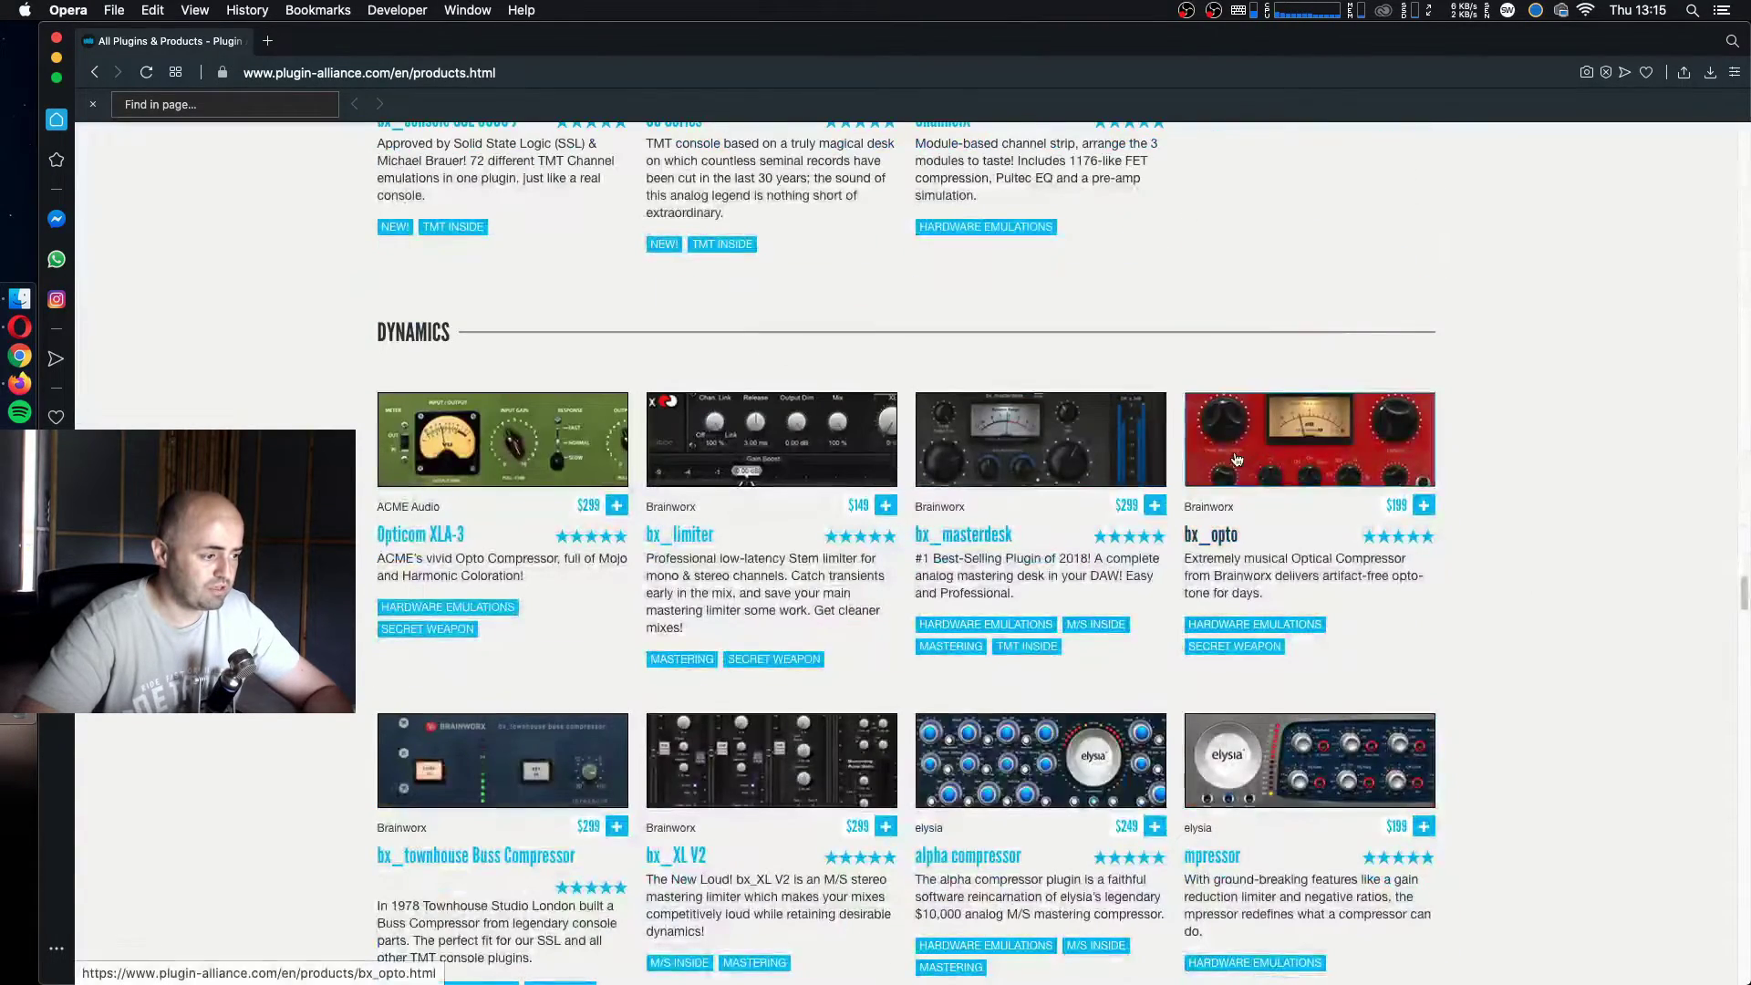
{"action": "scroll", "coordinate": [1296, 469], "scroll_direction": "down", "scroll_amount": 2}
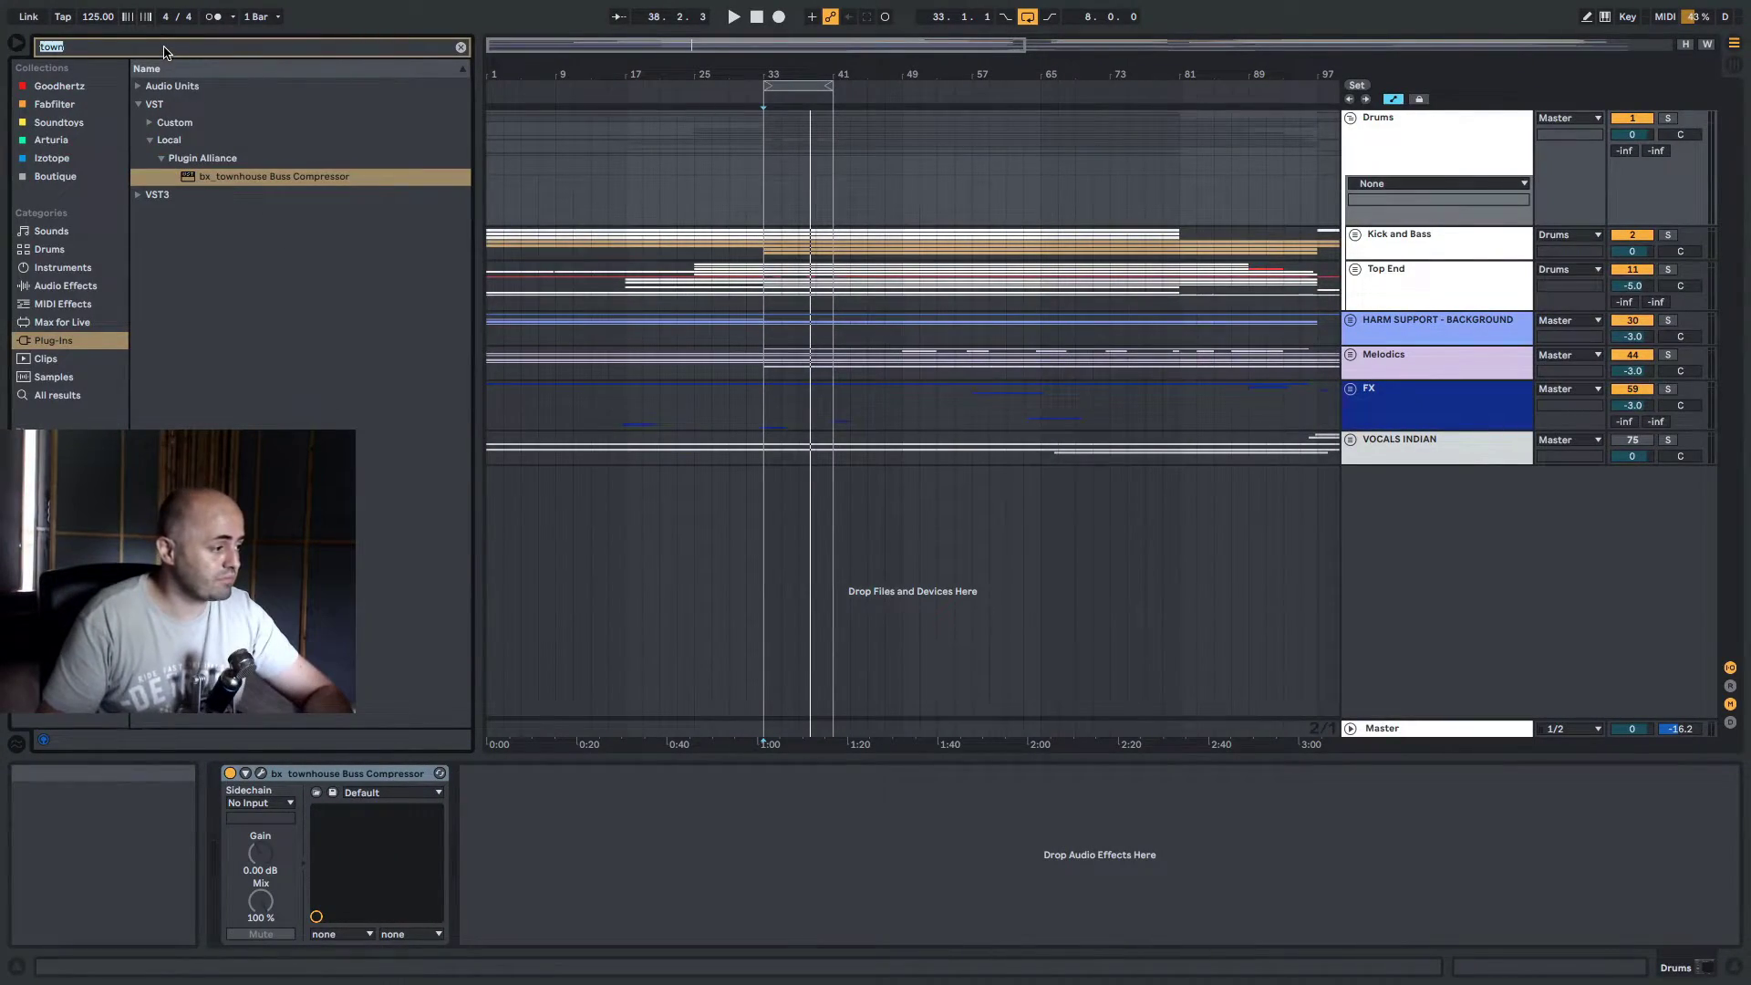
In Ableton Live, search for "master", add bx_masterdesk to the Drums group, and deactivate both it and bx_townhouse Buss Compressor
{"action": "type", "text": "master"}
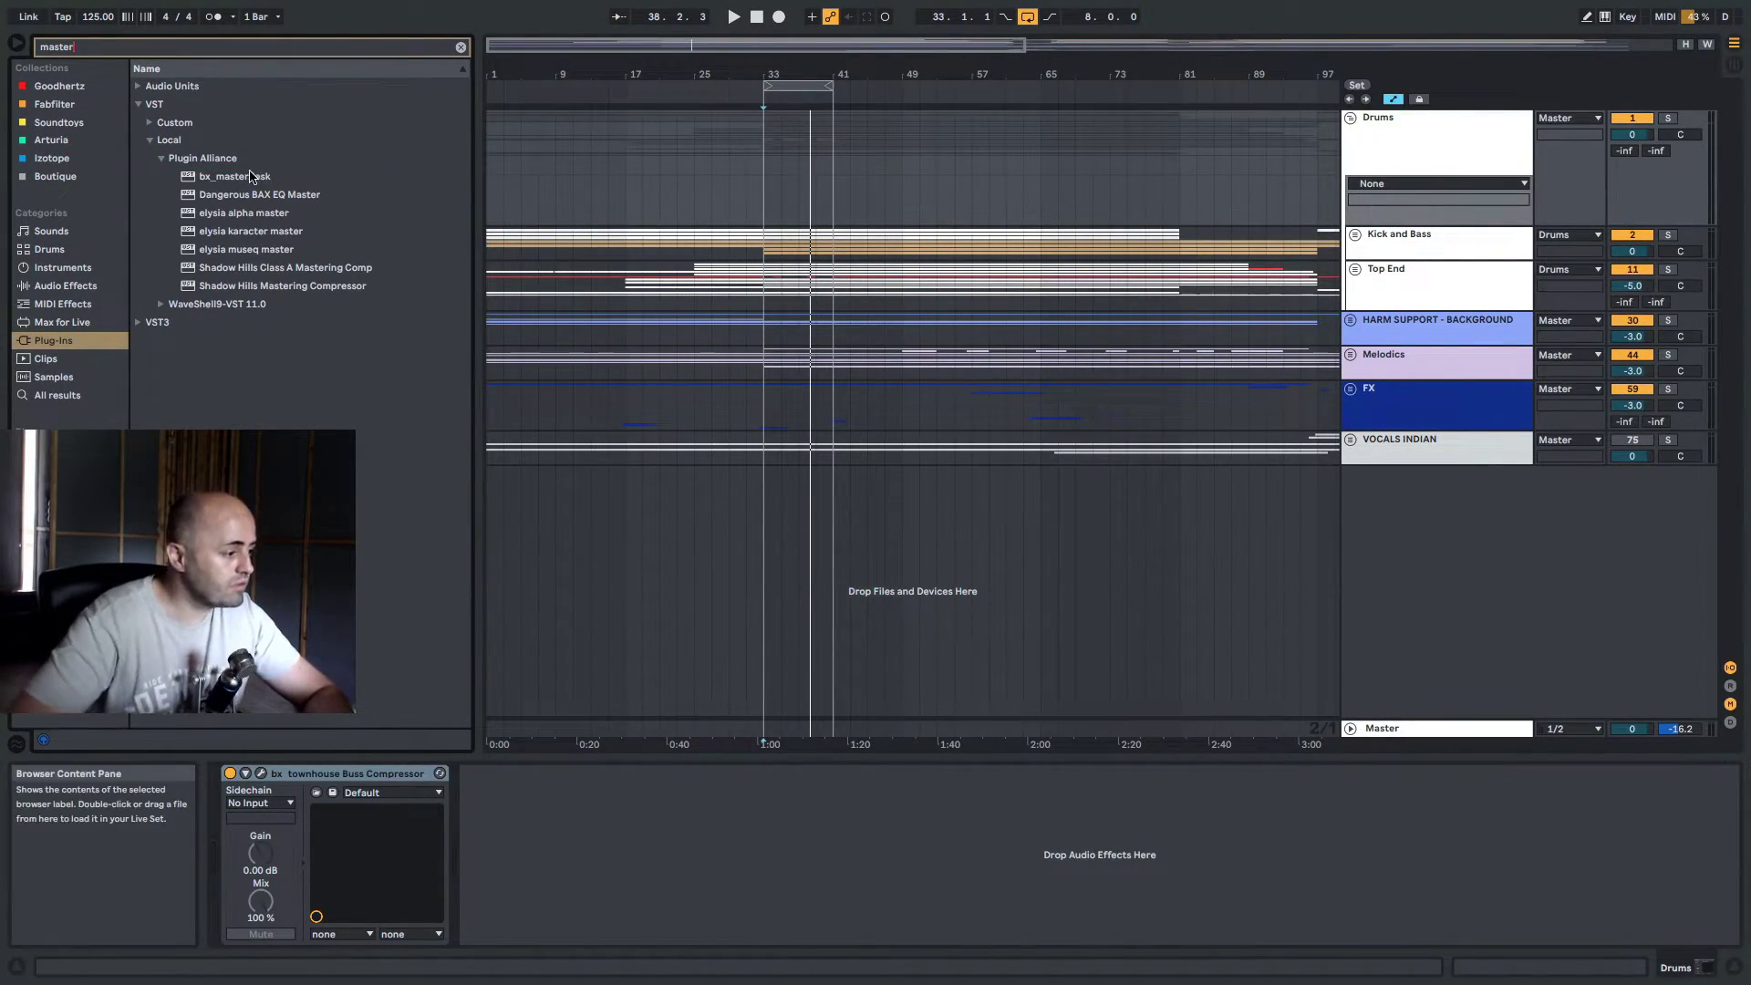
{"action": "left_click_drag", "start_coordinate": [251, 175], "coordinate": [770, 259]}
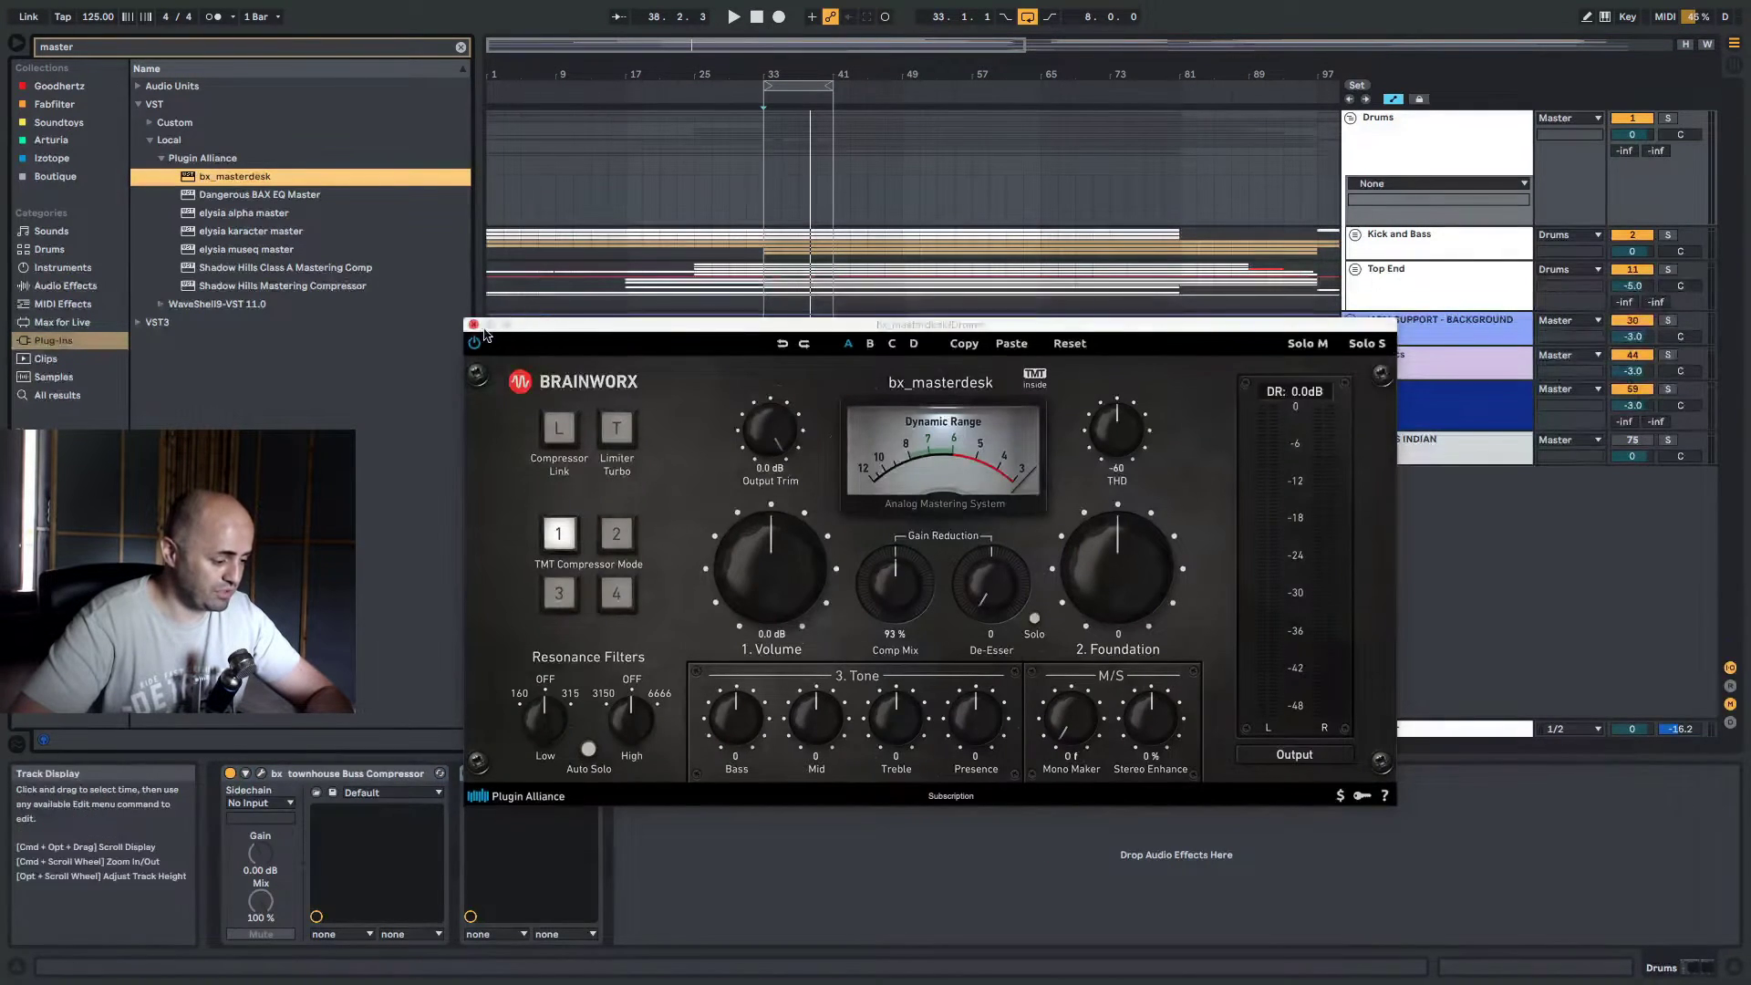
{"action": "left_click", "coordinate": [470, 323]}
{"action": "left_click", "coordinate": [468, 773]}
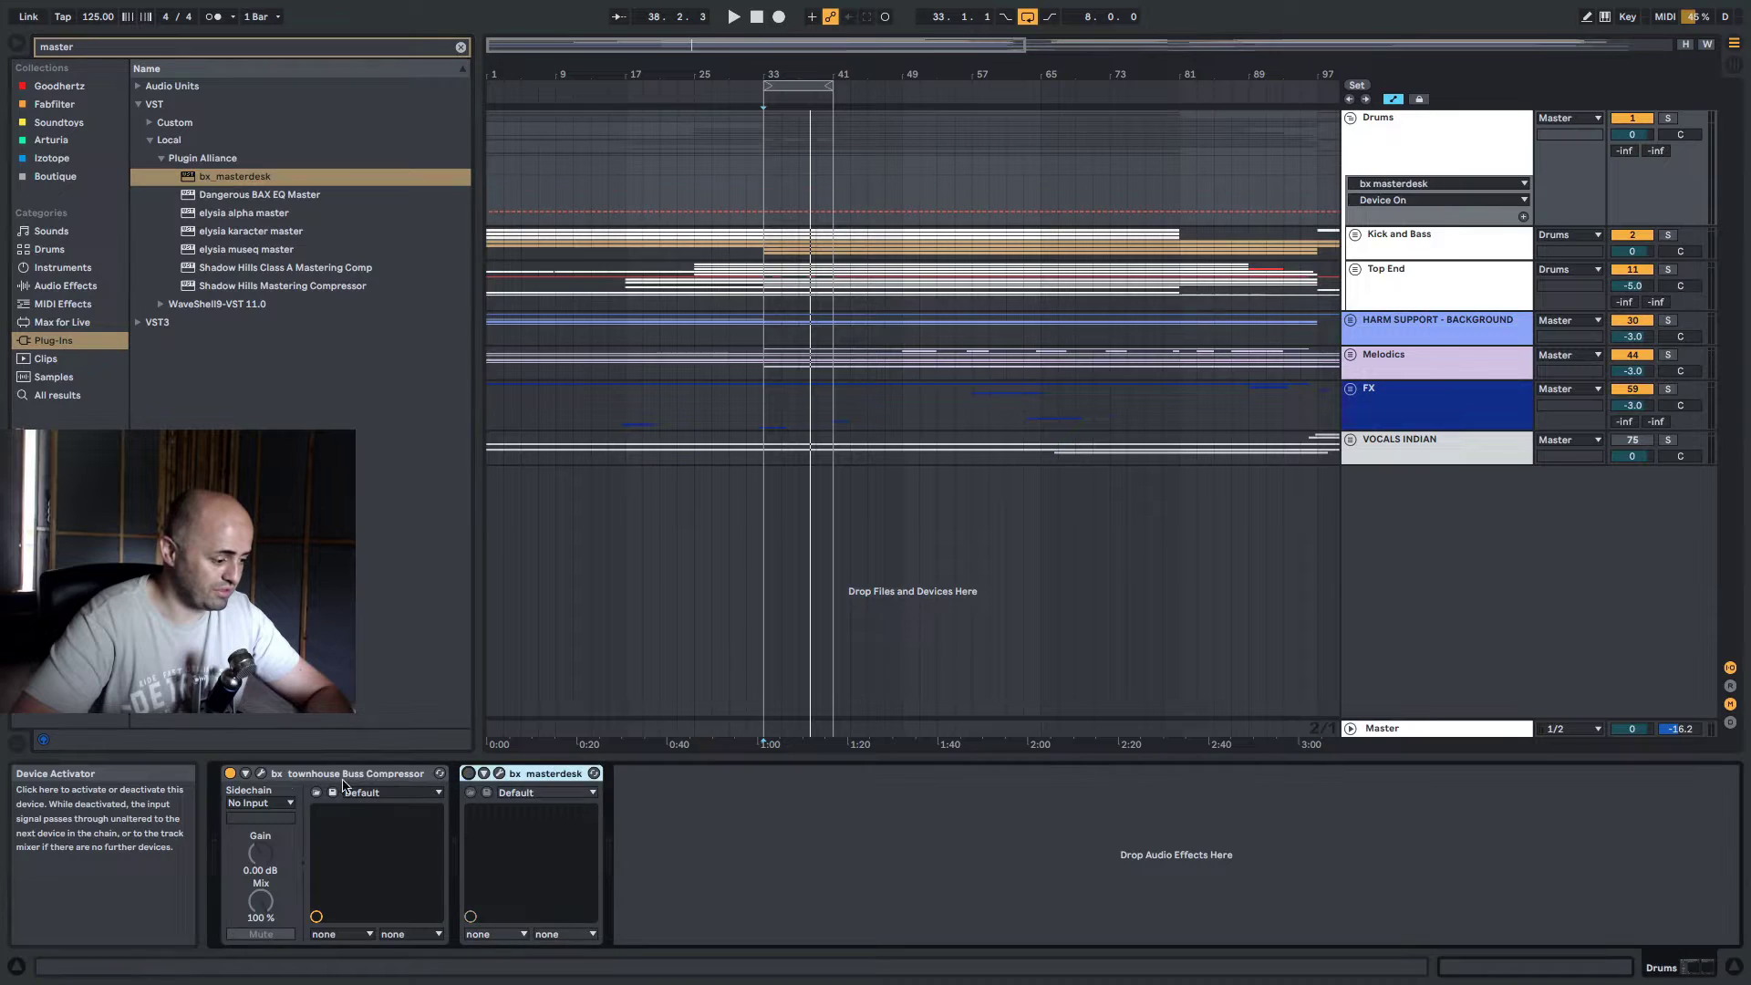
{"action": "left_click", "coordinate": [230, 774]}
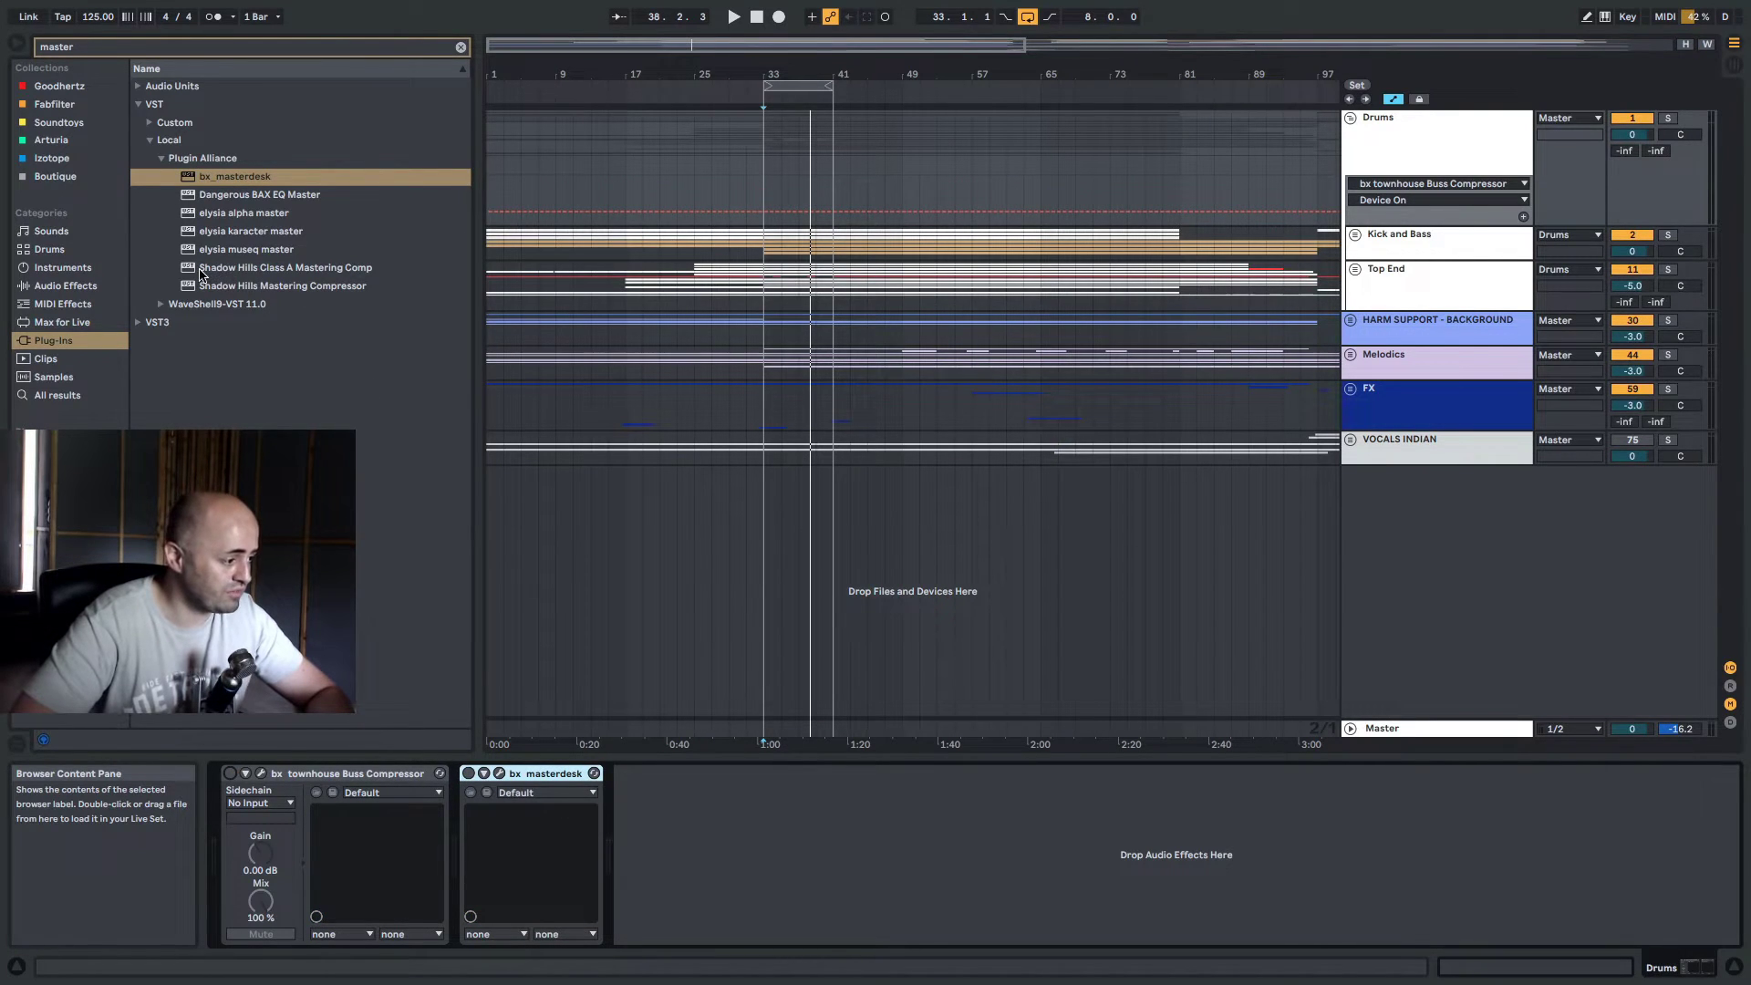
Add Shadow Hills Class A Mastering Comp after bx_masterdesk on the Drums group, close its window and deactivate it
{"action": "left_click_drag", "start_coordinate": [201, 270], "coordinate": [240, 269]}
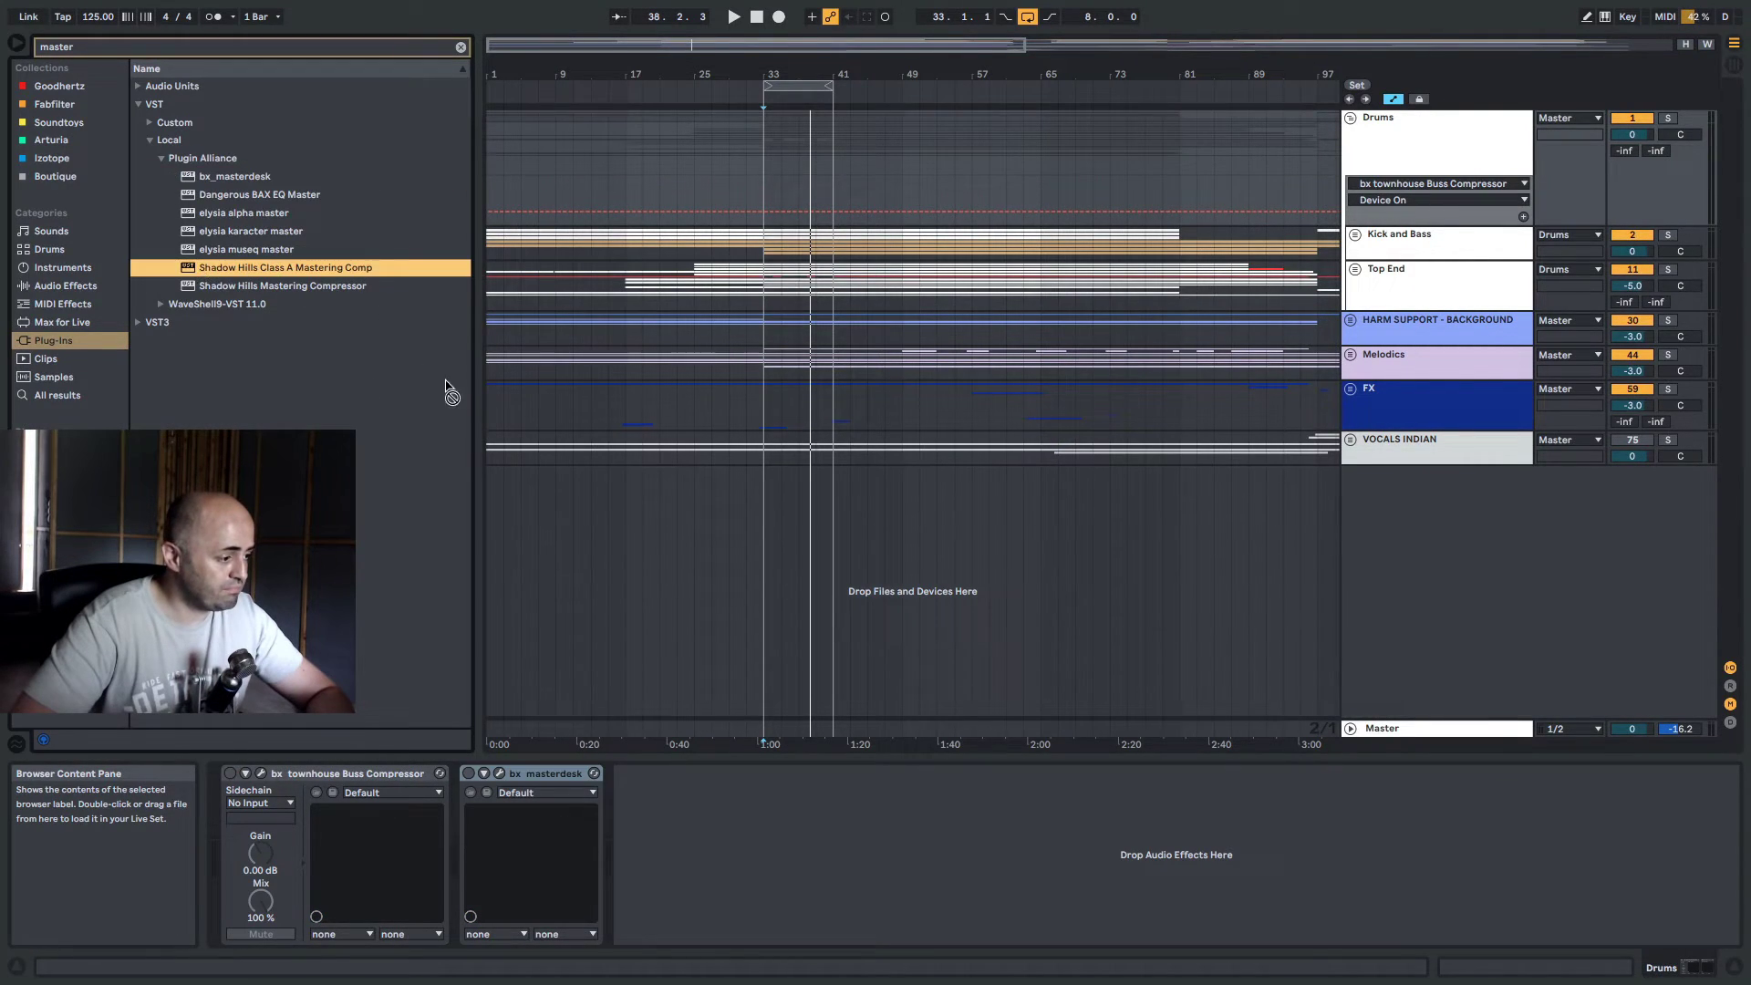
{"action": "mouse_move", "coordinate": [449, 392]}
{"action": "left_mouse_down"}
{"action": "mouse_move", "coordinate": [675, 786]}
{"action": "mouse_move", "coordinate": [627, 777]}
{"action": "left_mouse_up"}
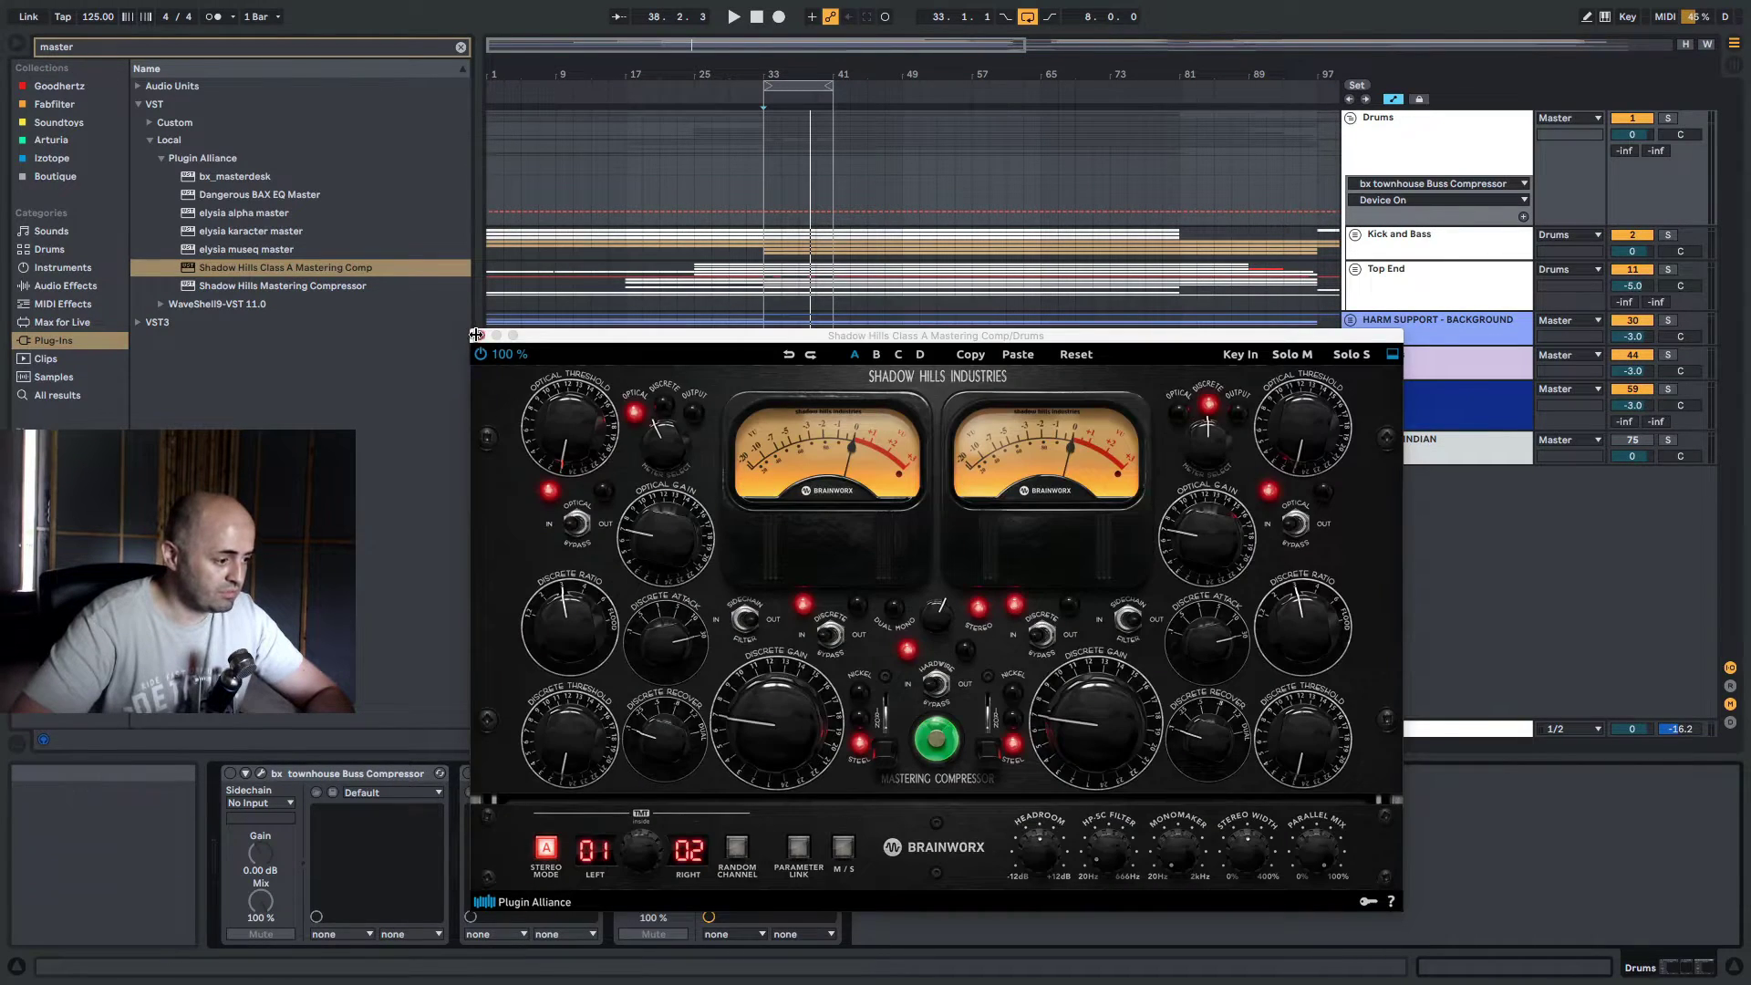
{"action": "left_click", "coordinate": [474, 332]}
{"action": "left_click", "coordinate": [621, 773]}
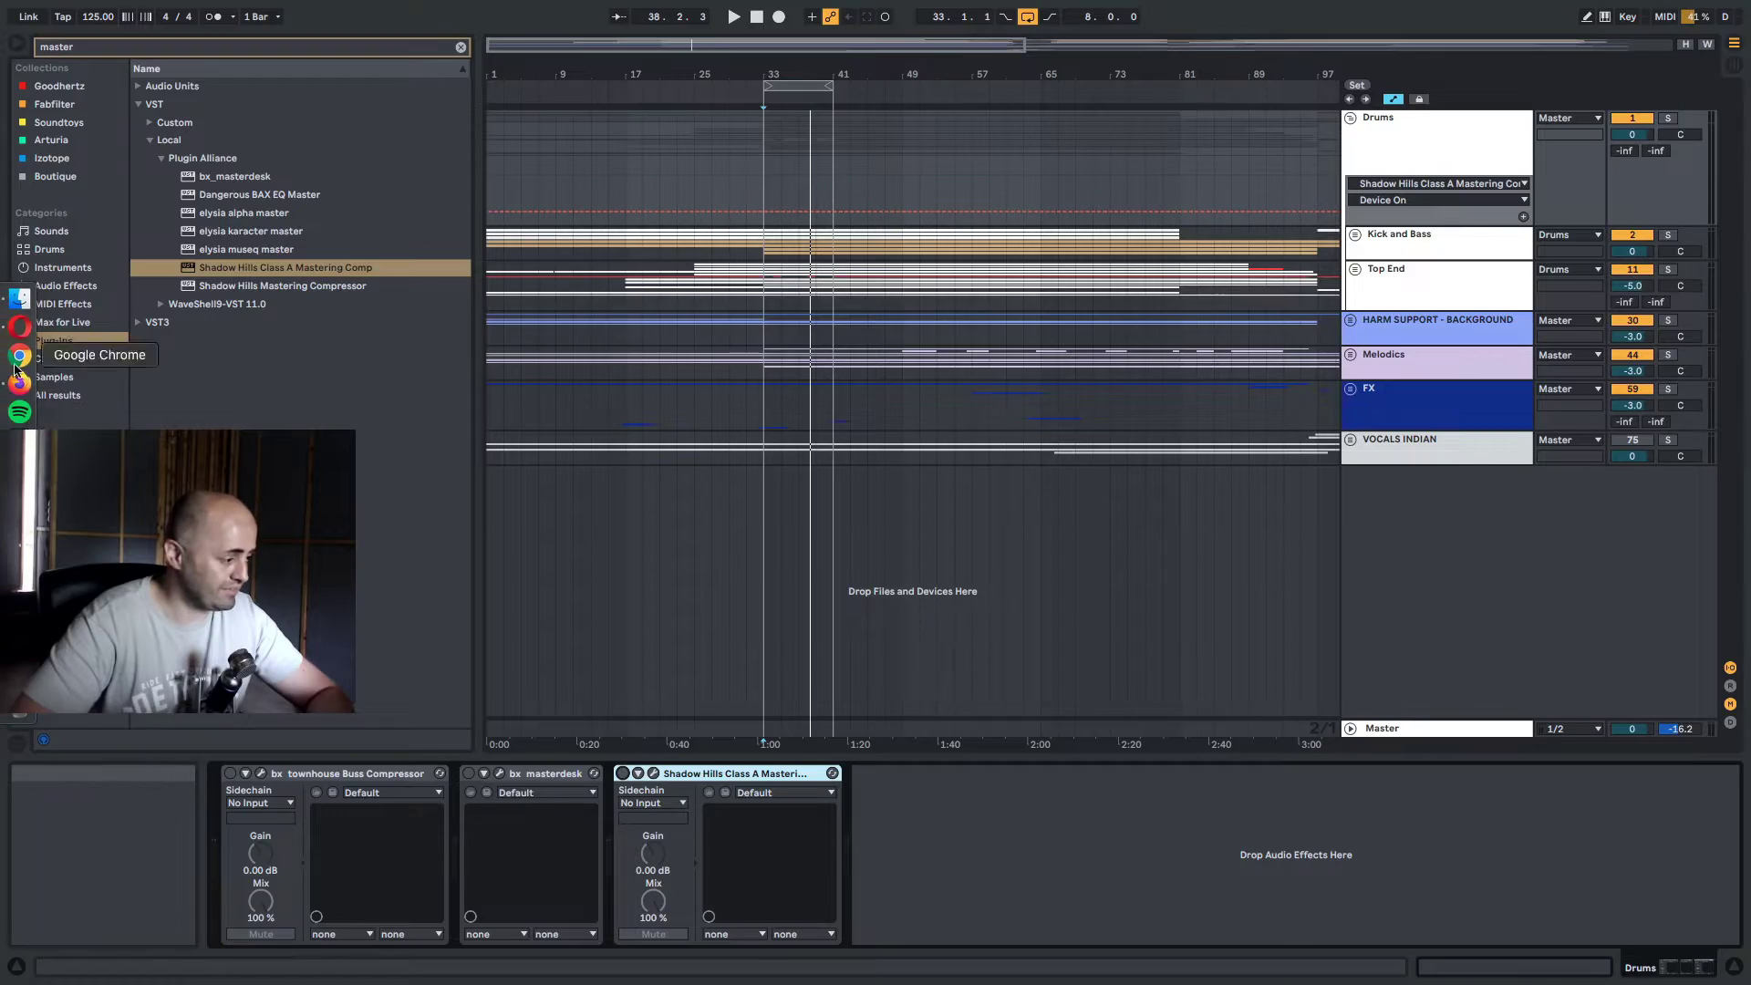
Switch to Opera and examine the remaining compressors and dynamics plug-ins in the Dynamics category
{"action": "left_click", "coordinate": [7, 330]}
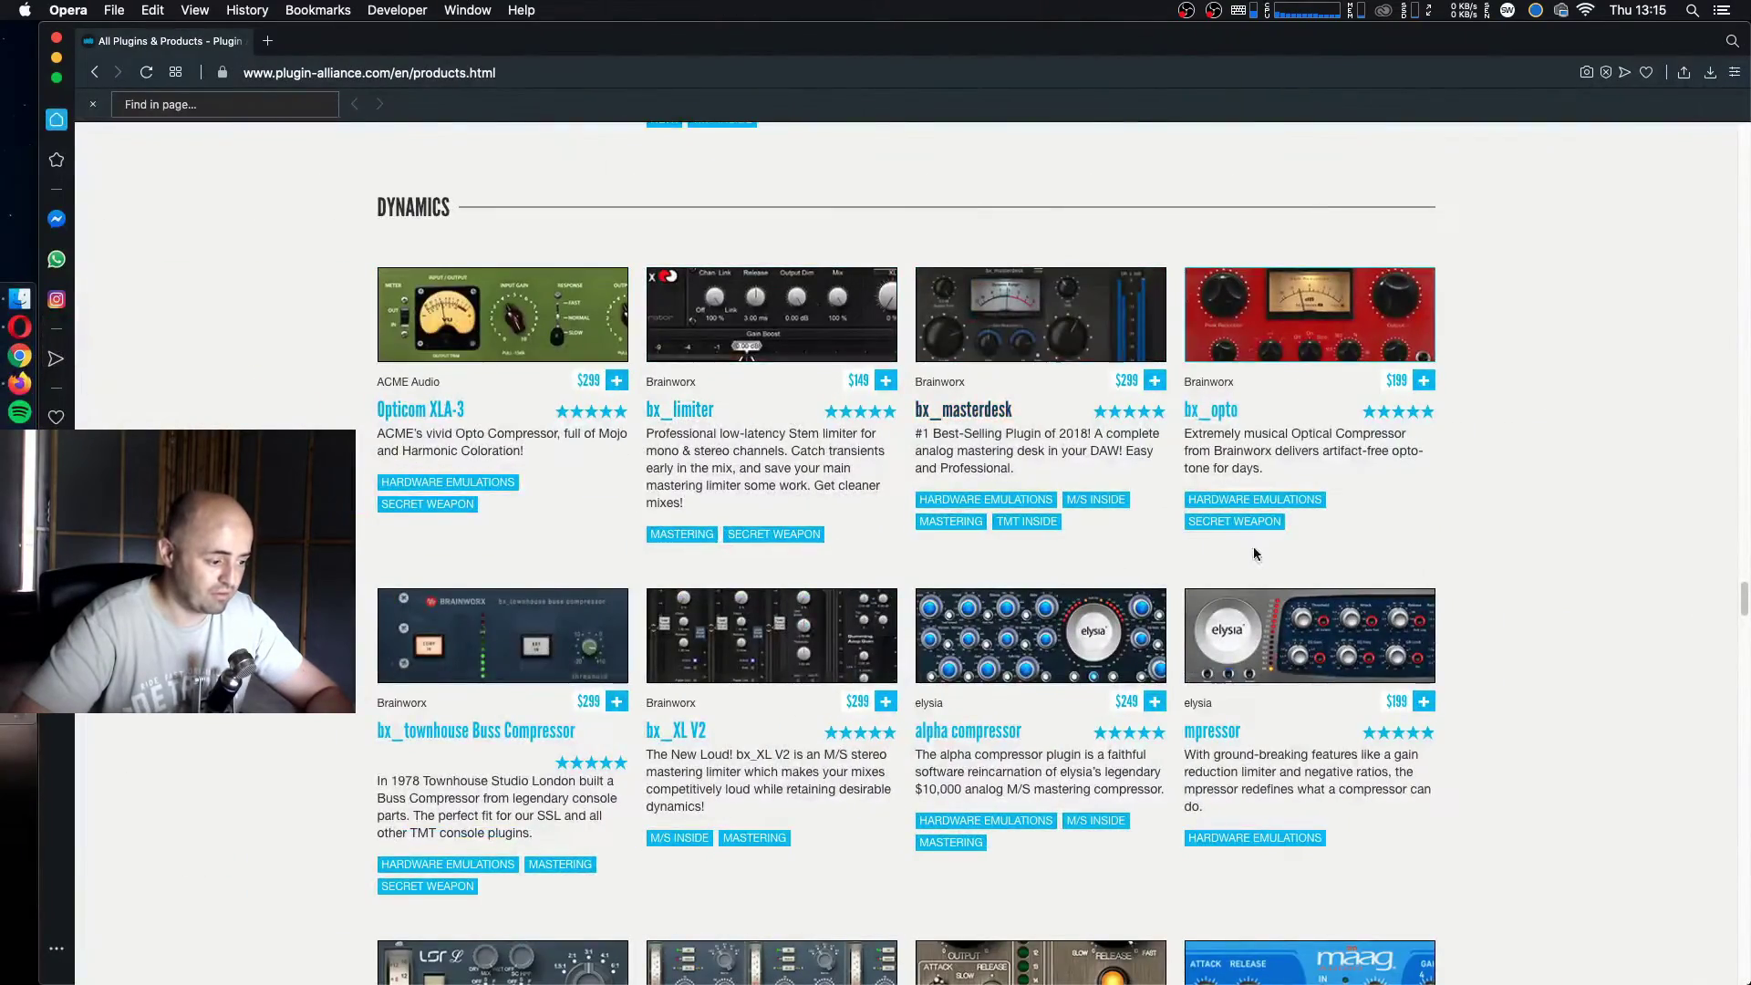
{"action": "scroll", "coordinate": [1387, 553], "scroll_direction": "down", "scroll_amount": 3}
{"action": "scroll", "coordinate": [1387, 553], "scroll_direction": "down", "scroll_amount": 2}
{"action": "scroll", "coordinate": [1601, 585], "scroll_direction": "down", "scroll_amount": 6}
{"action": "scroll", "coordinate": [1526, 541], "scroll_direction": "down", "scroll_amount": 2}
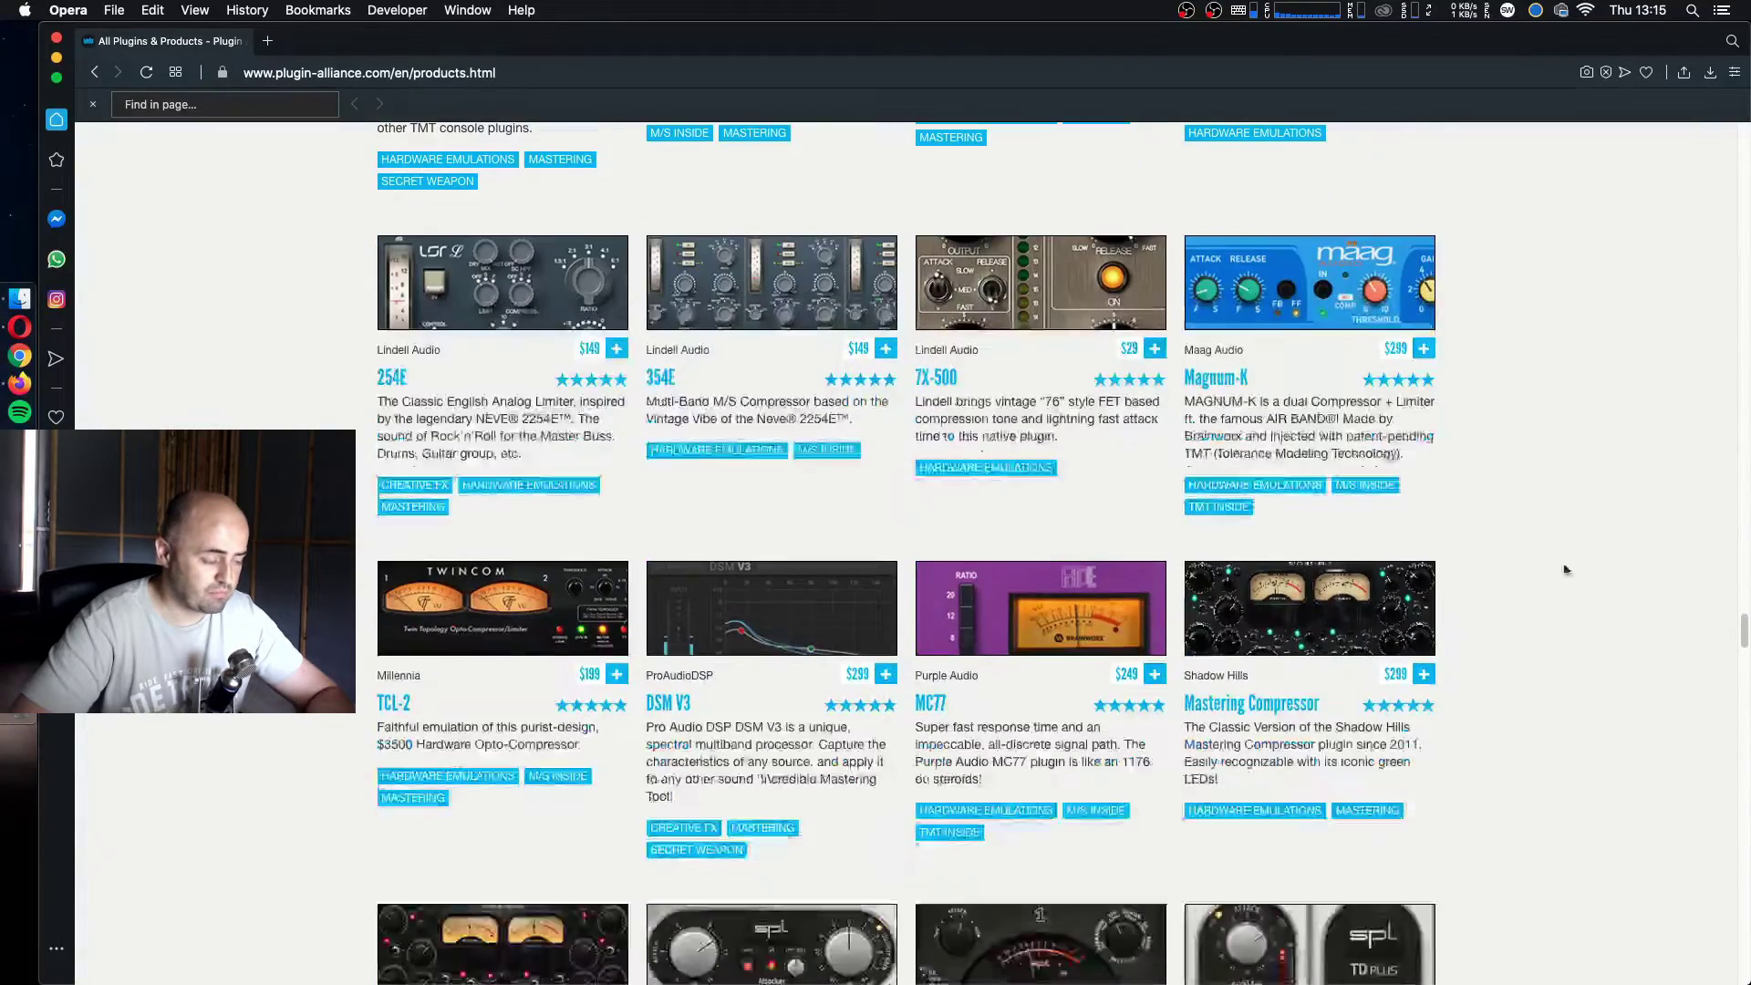
{"action": "scroll", "coordinate": [1500, 538], "scroll_direction": "down", "scroll_amount": 2}
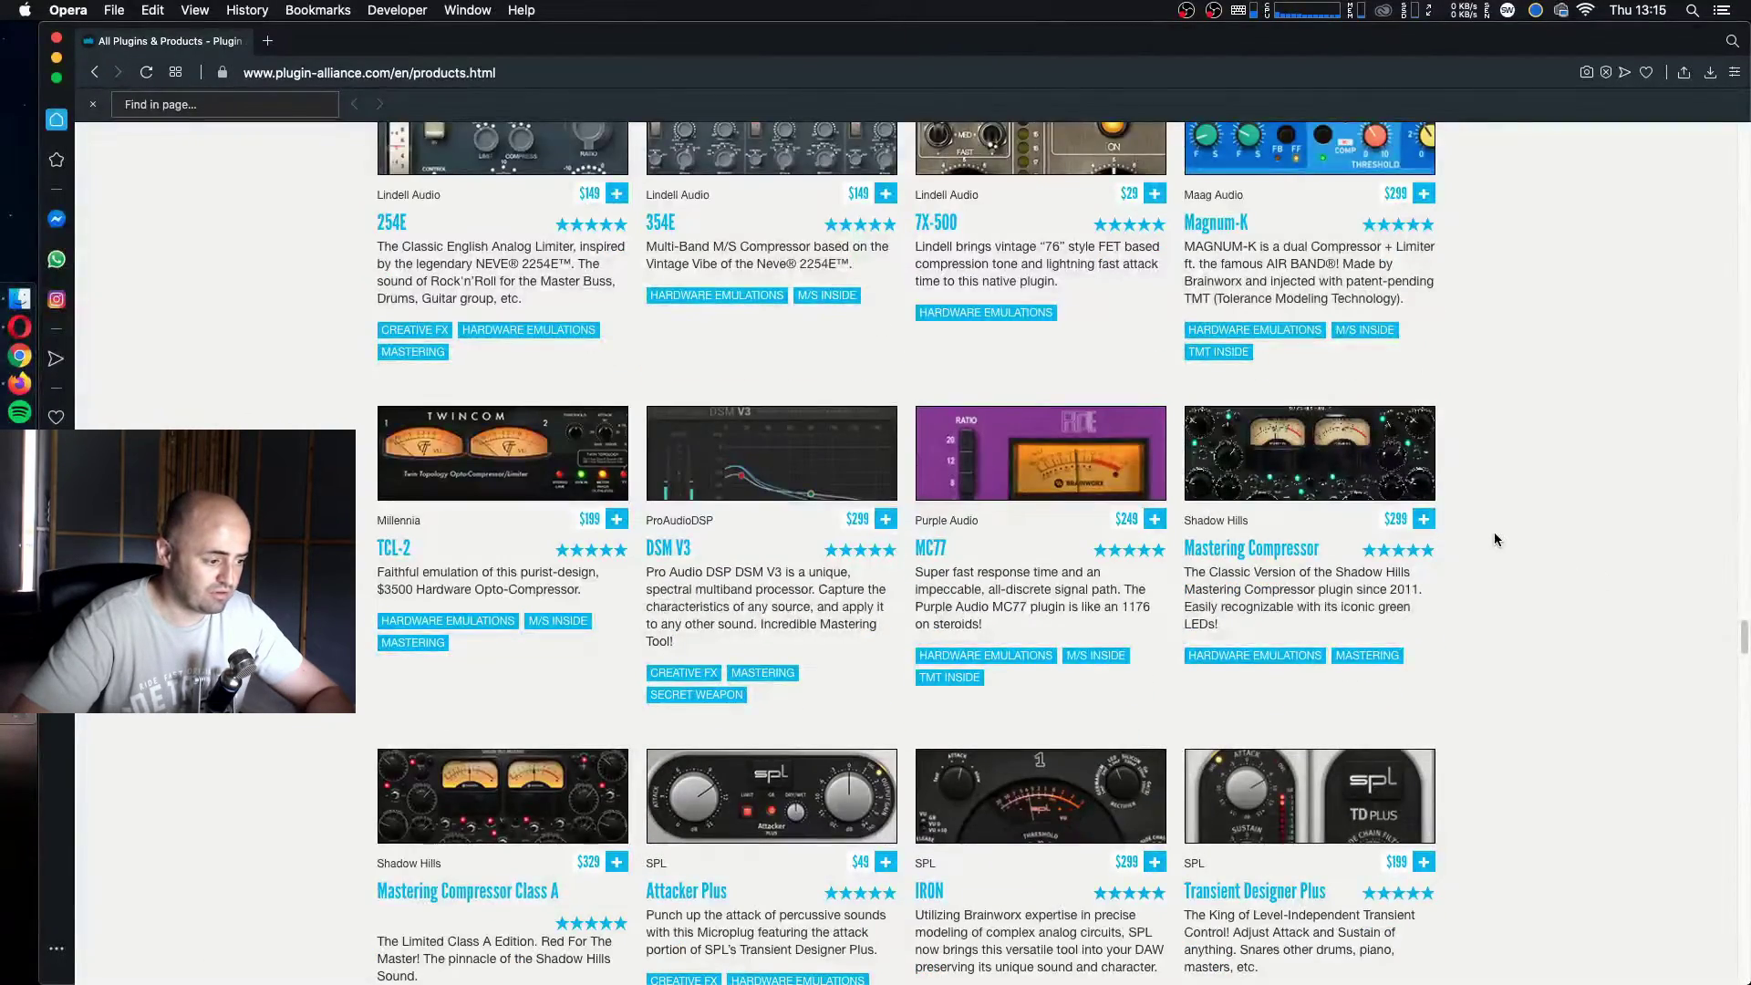
{"action": "scroll", "coordinate": [1493, 532], "scroll_direction": "down", "scroll_amount": 1}
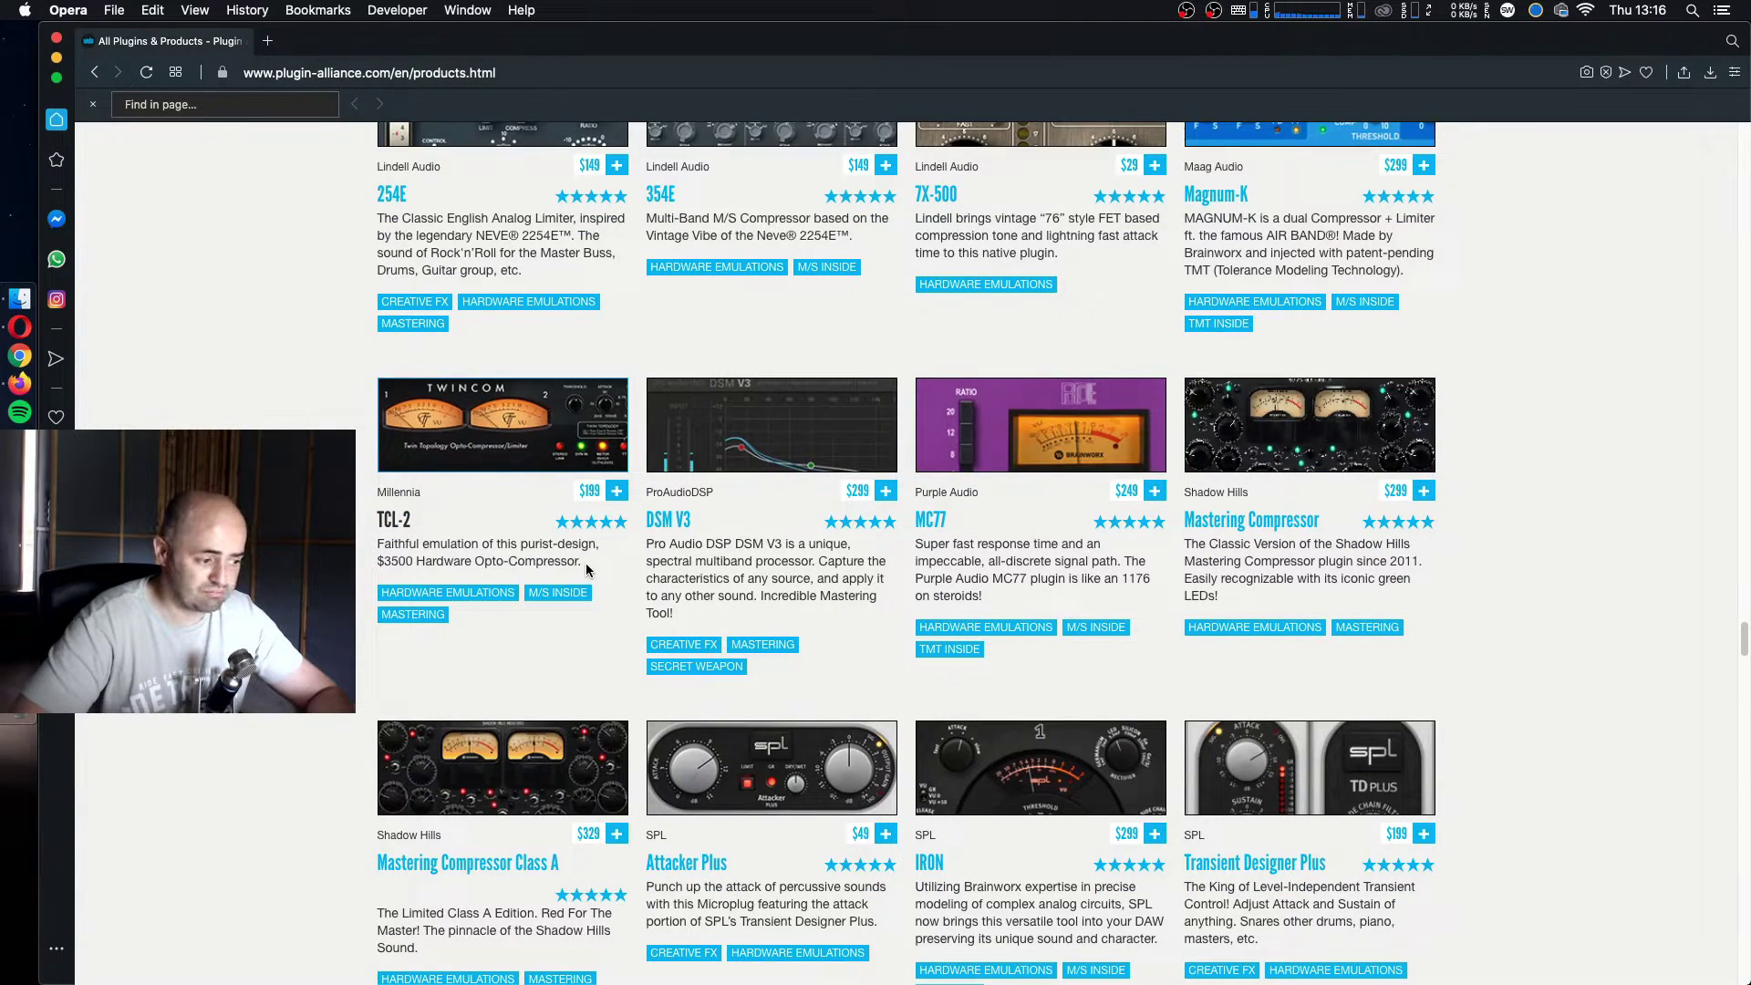
{"action": "scroll", "coordinate": [585, 569], "scroll_direction": "down", "scroll_amount": 5}
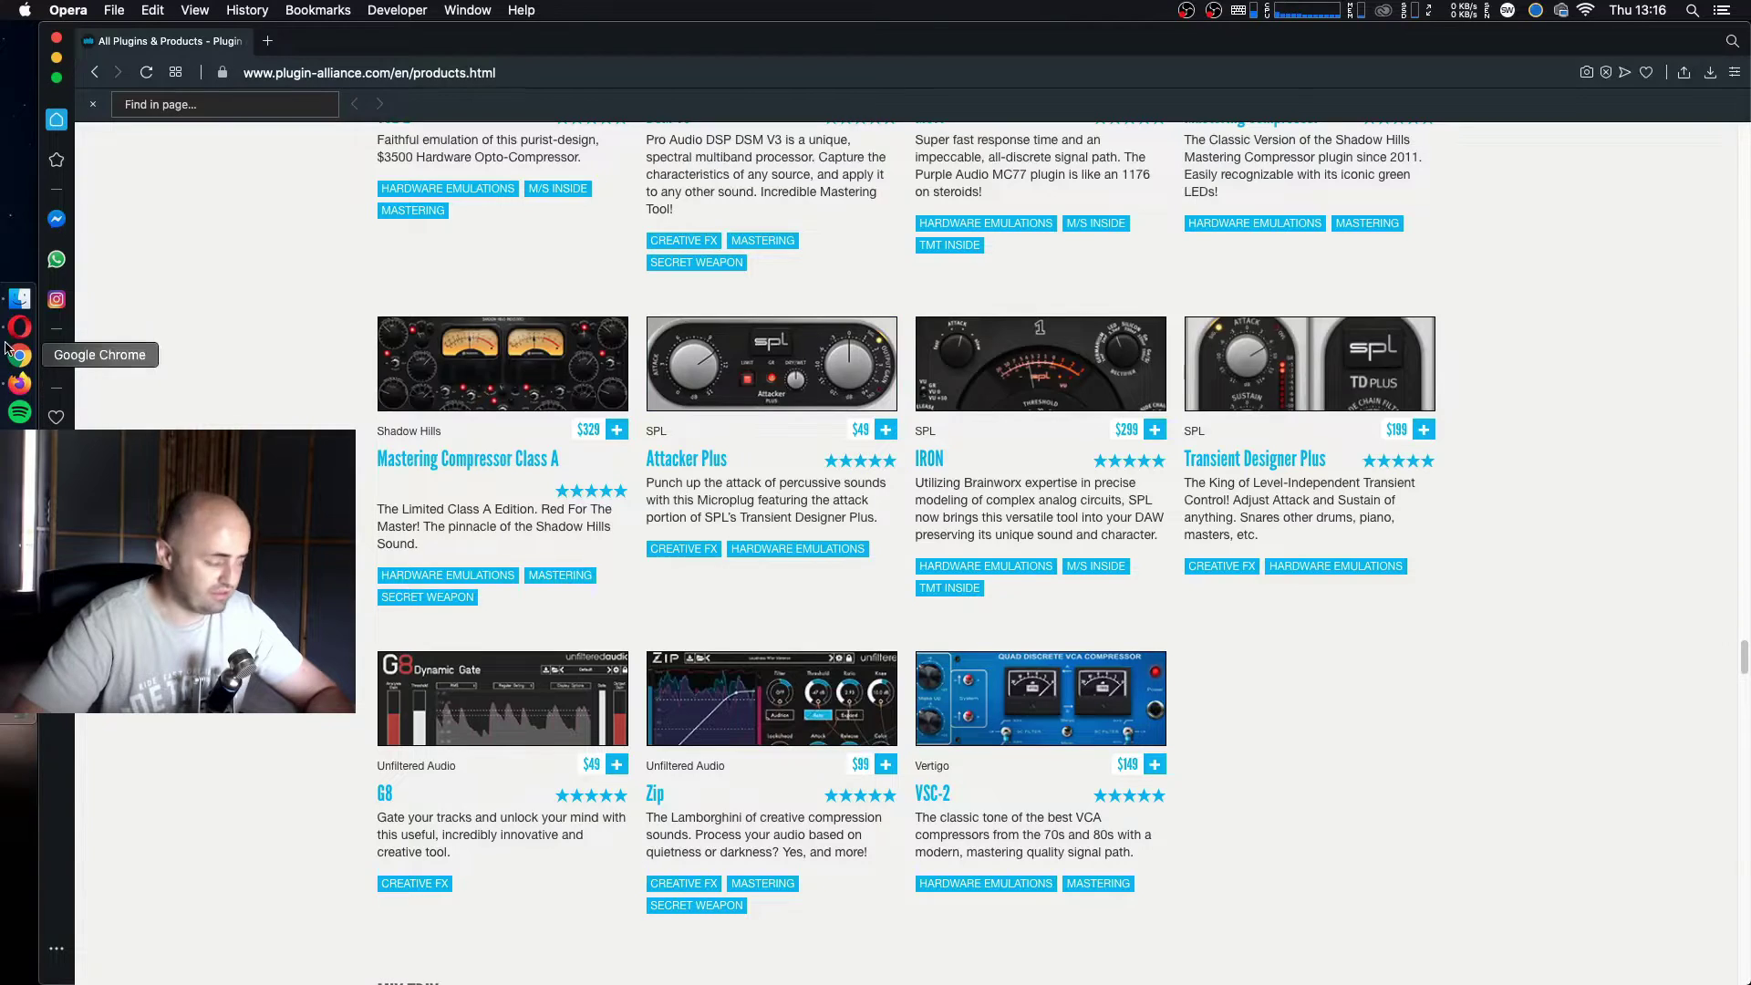
Switch to Ableton Live, search for "iron", add SPL IRON at the end of the Drums chain, deactivate it and close its window
{"action": "key", "text": "ctrl+Right"}
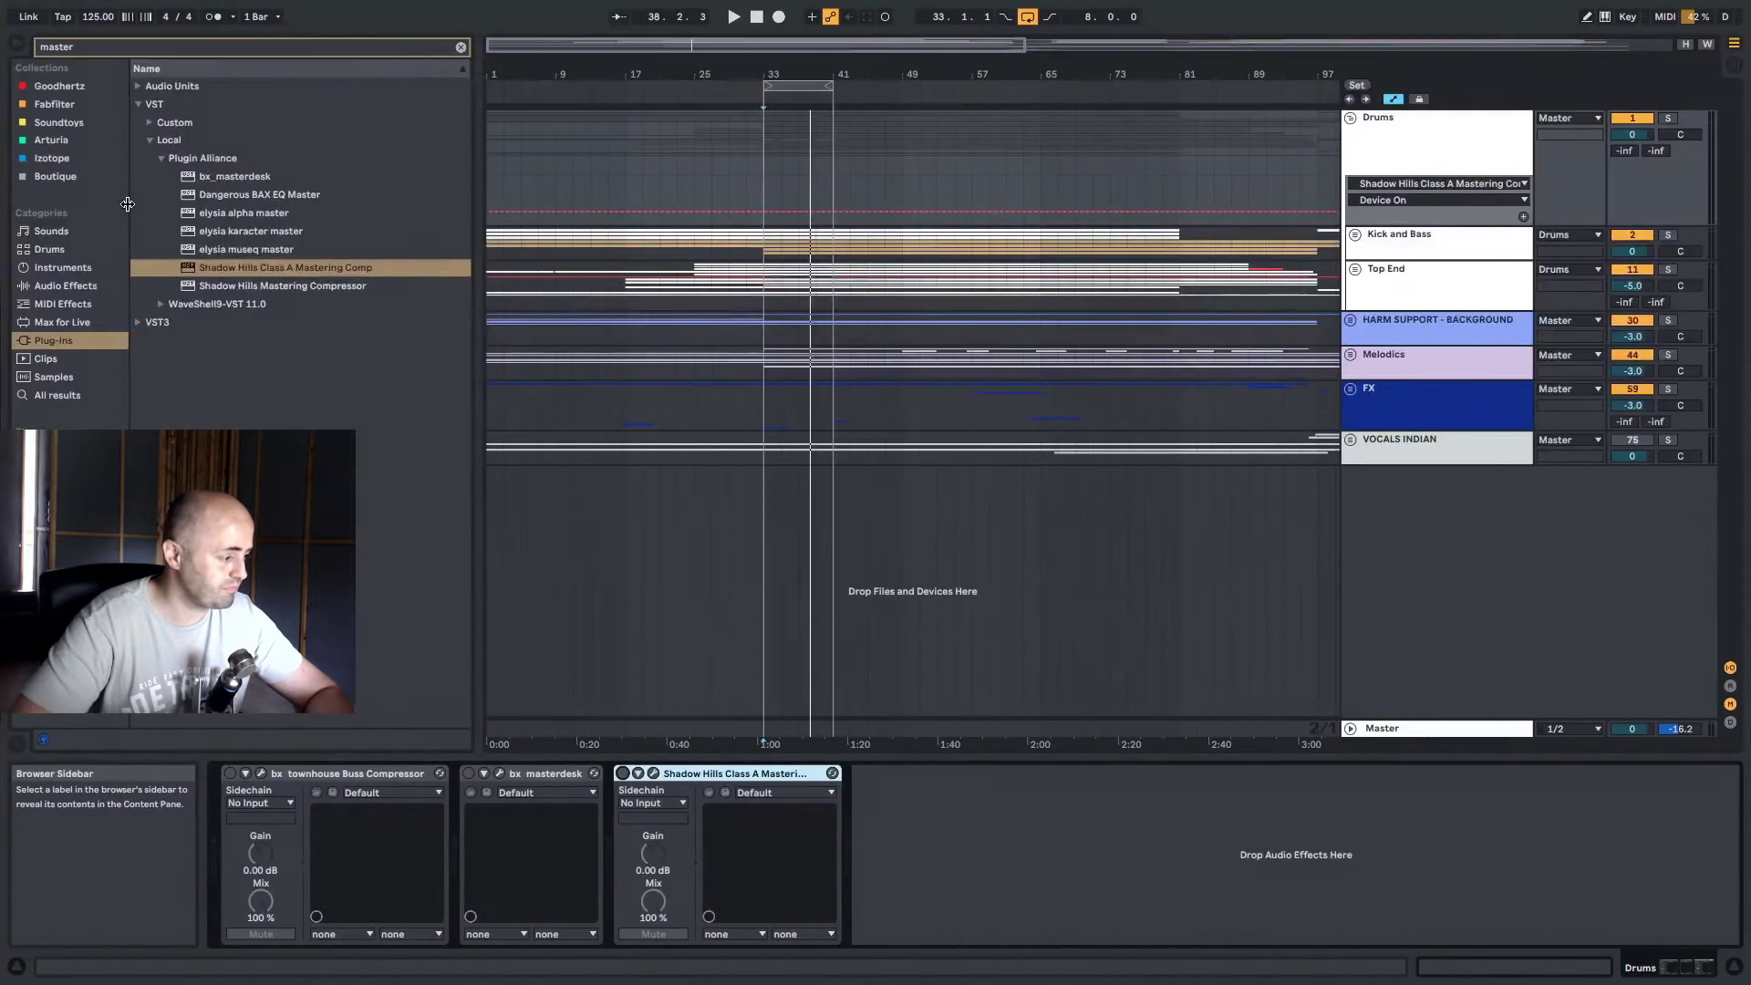
{"action": "left_click", "coordinate": [168, 54]}
{"action": "type", "text": "iron"}
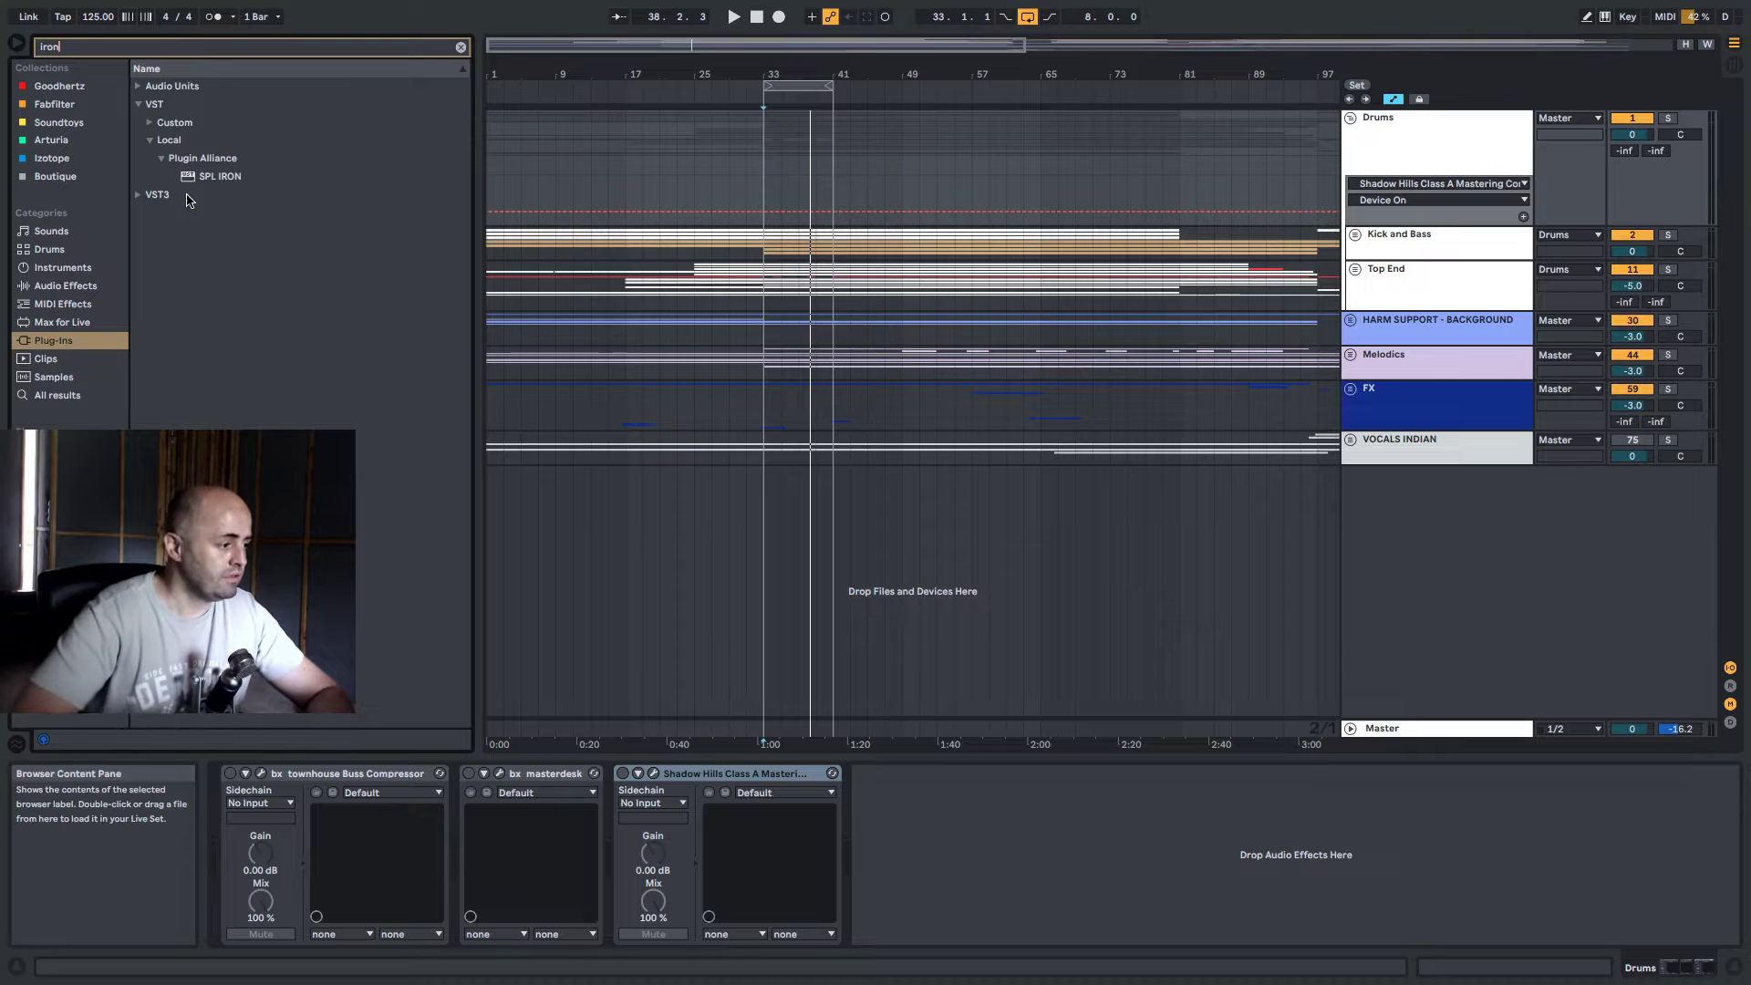
{"action": "key", "text": "Down"}
{"action": "left_click_drag", "start_coordinate": [843, 741], "coordinate": [878, 800]}
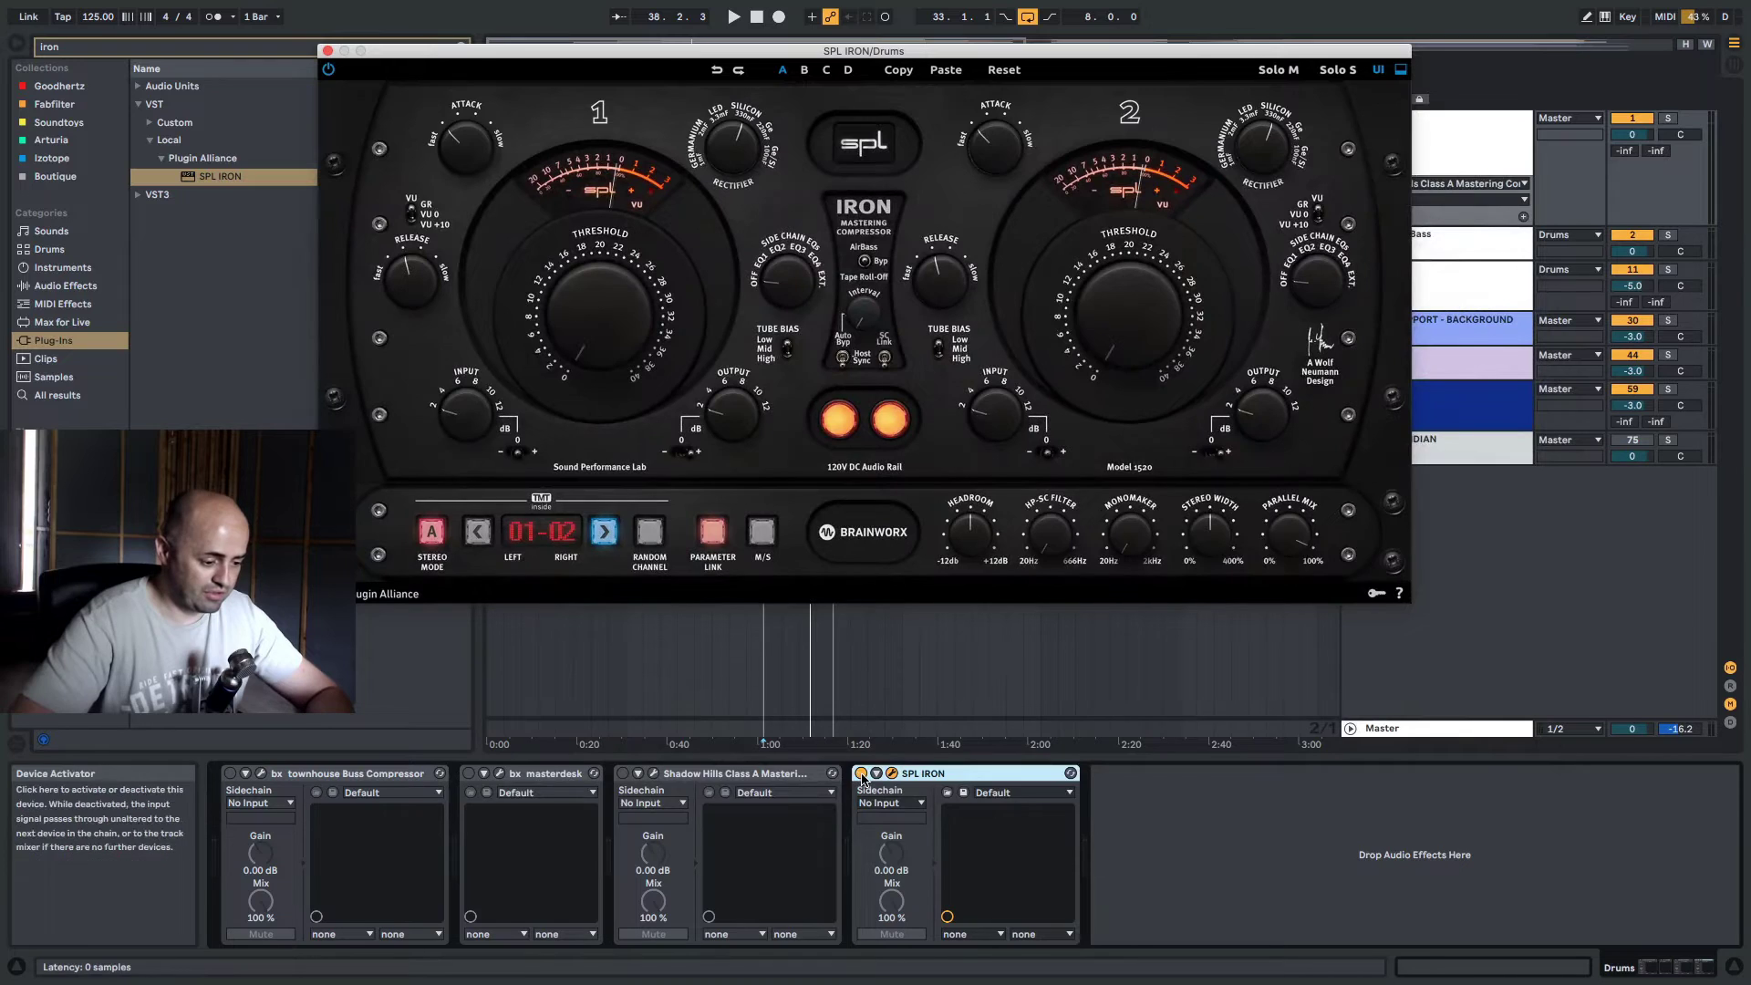
{"action": "left_click_drag", "start_coordinate": [848, 51], "coordinate": [936, 184]}
{"action": "left_click", "coordinate": [416, 185]}
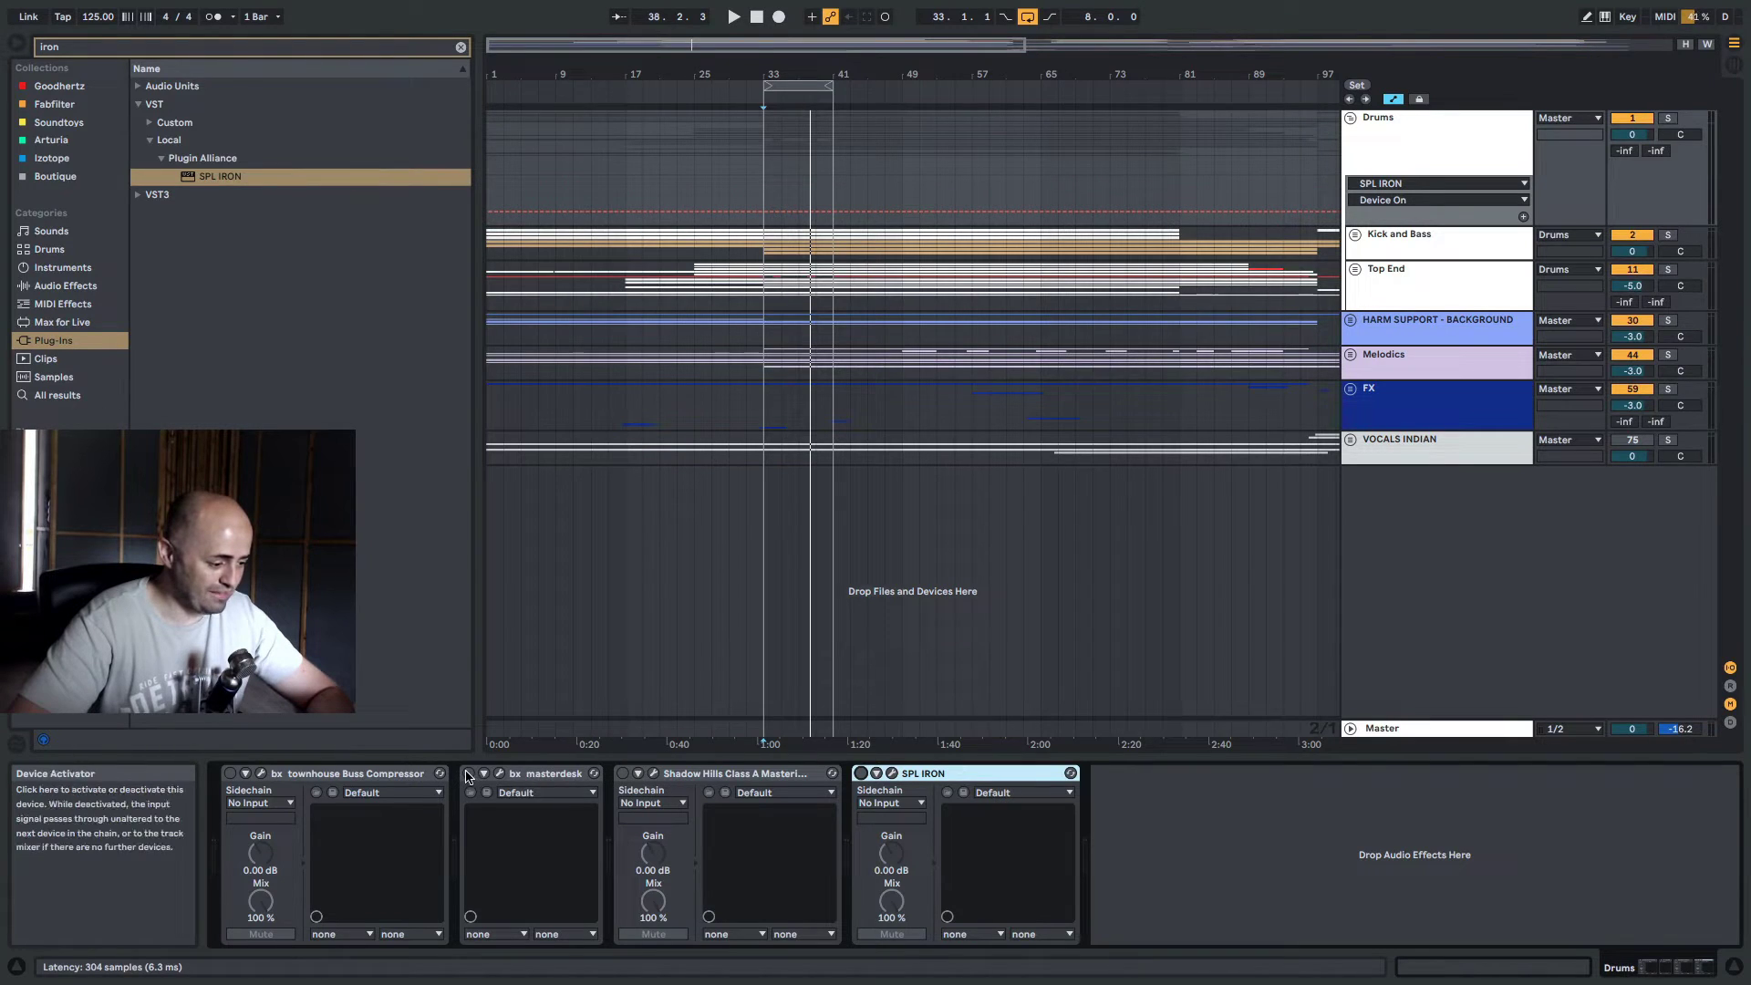
Activate bx_masterdesk on the Drums group and open its plug-in window, placing it clear of the device chain
{"action": "left_click", "coordinate": [499, 773]}
{"action": "left_click_drag", "start_coordinate": [892, 326], "coordinate": [759, 210]}
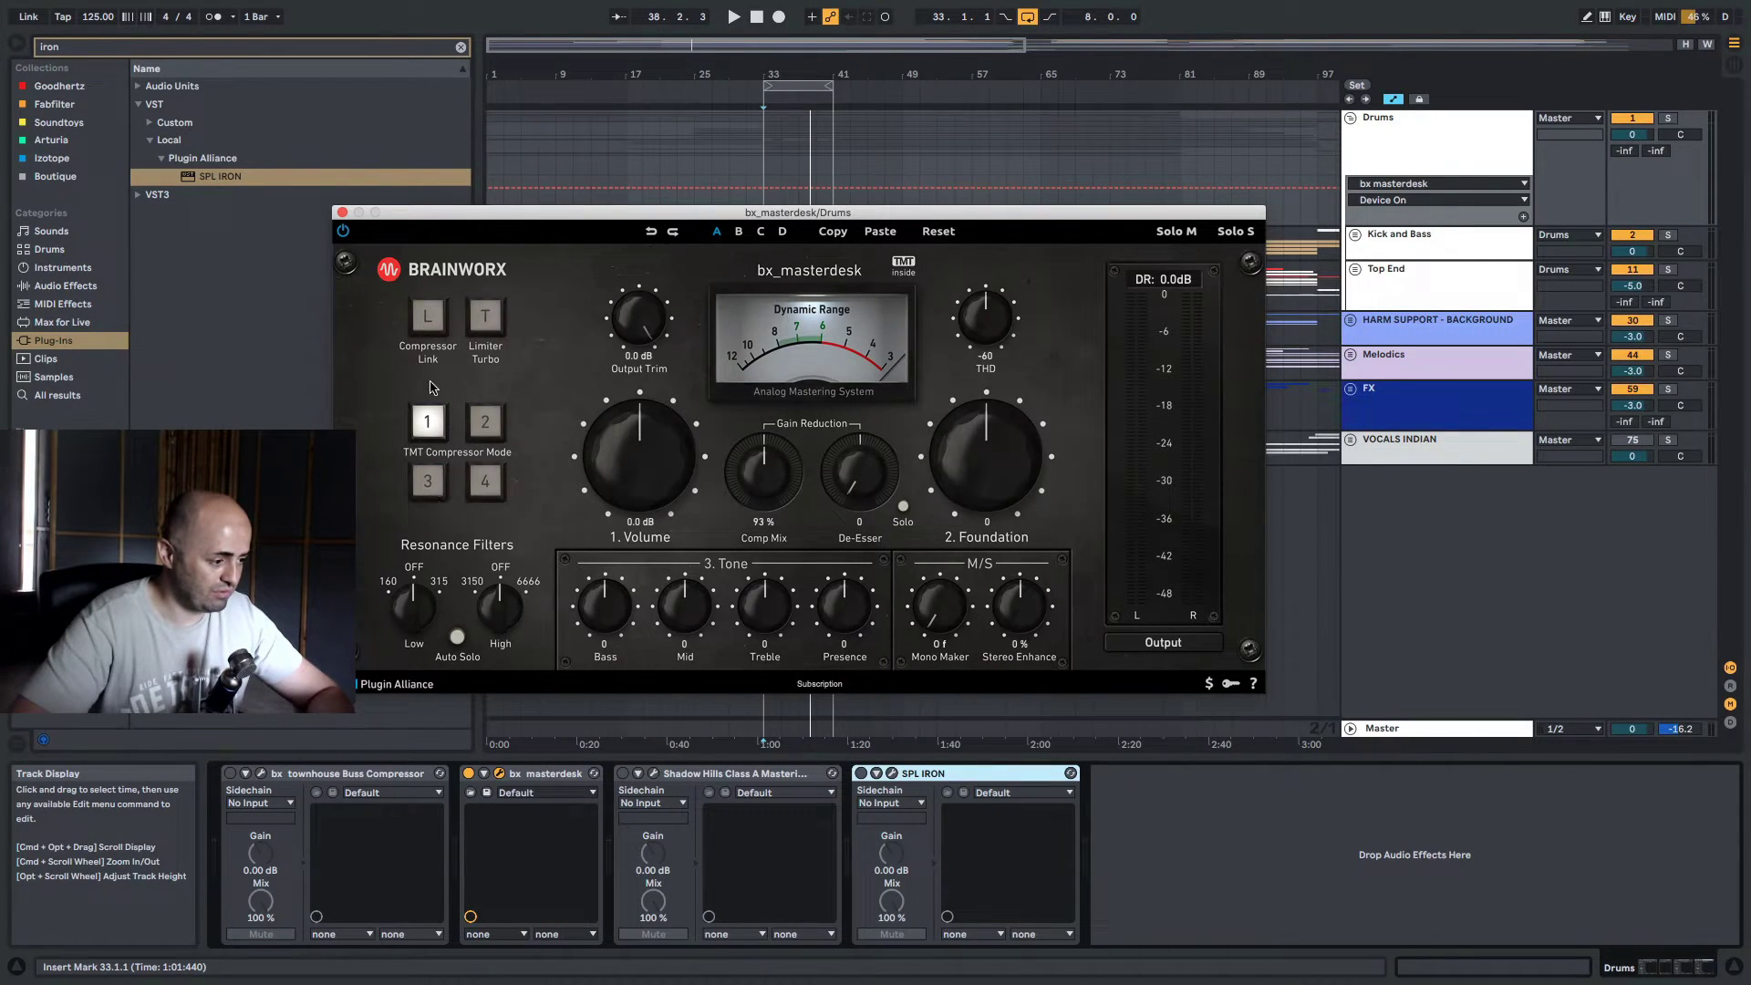
Enable Compressor Link in bx_masterdesk, solo the Drums group, start playback and compare the sound with the device bypassed
{"action": "left_click", "coordinate": [428, 319]}
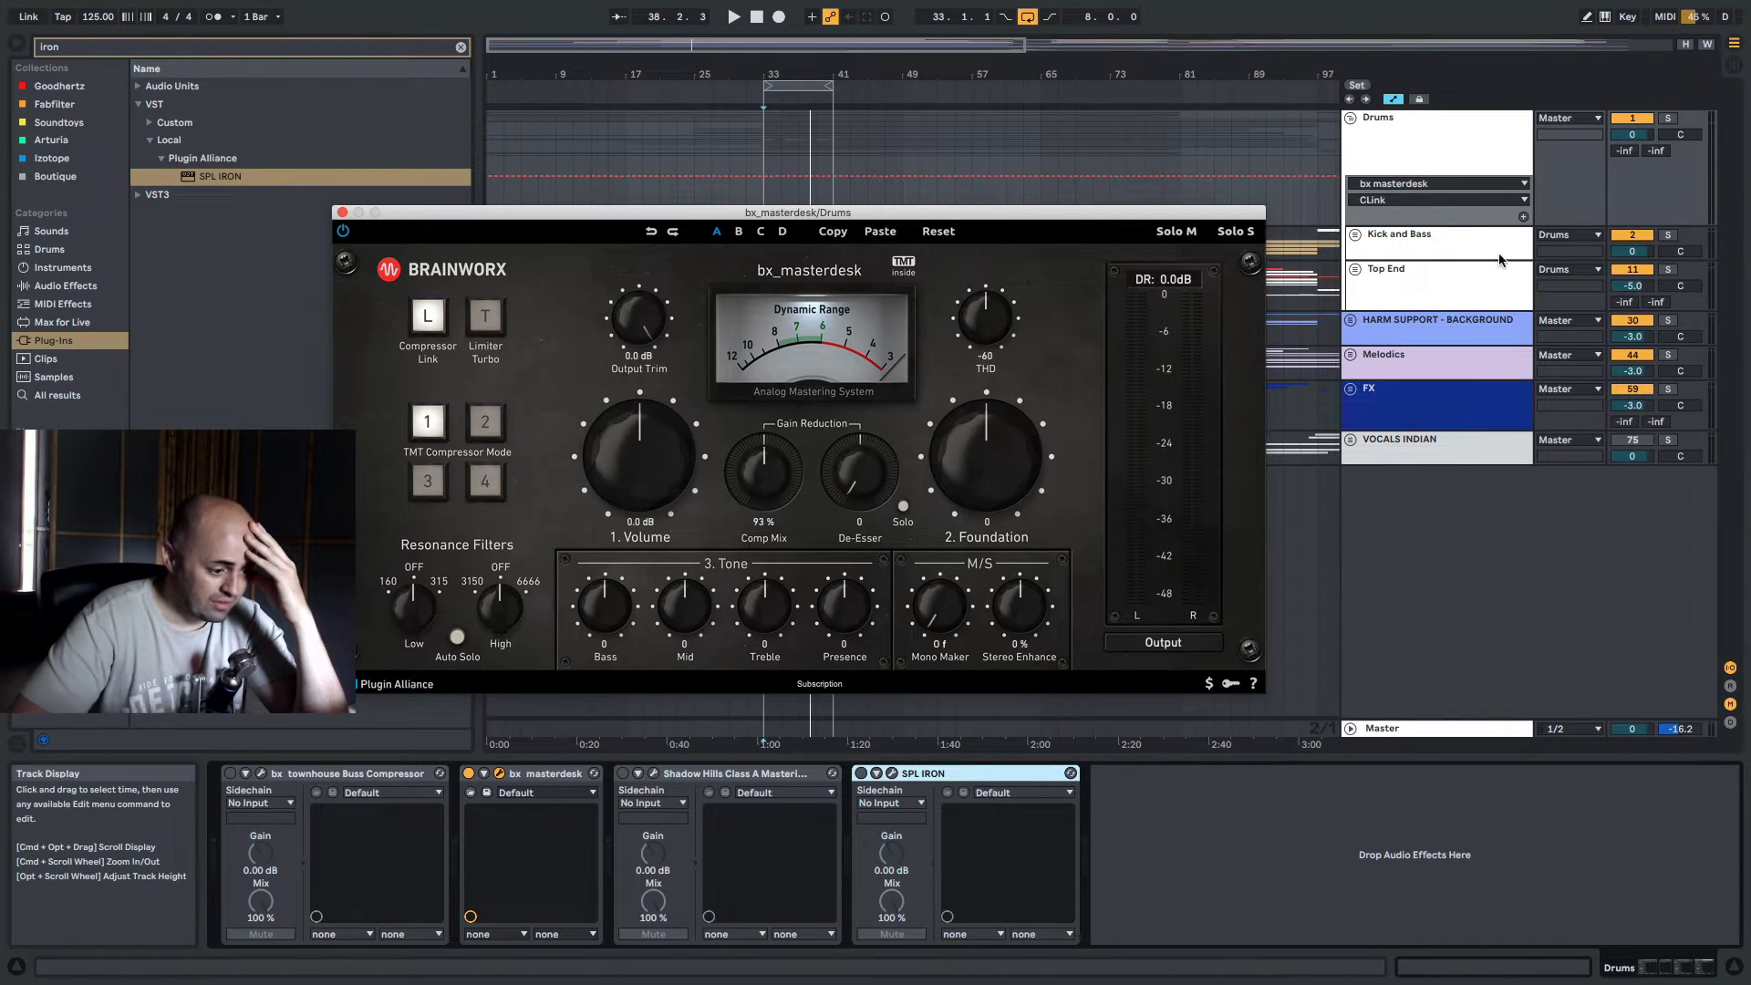
{"action": "left_click", "coordinate": [1667, 120]}
{"action": "key", "text": "space"}
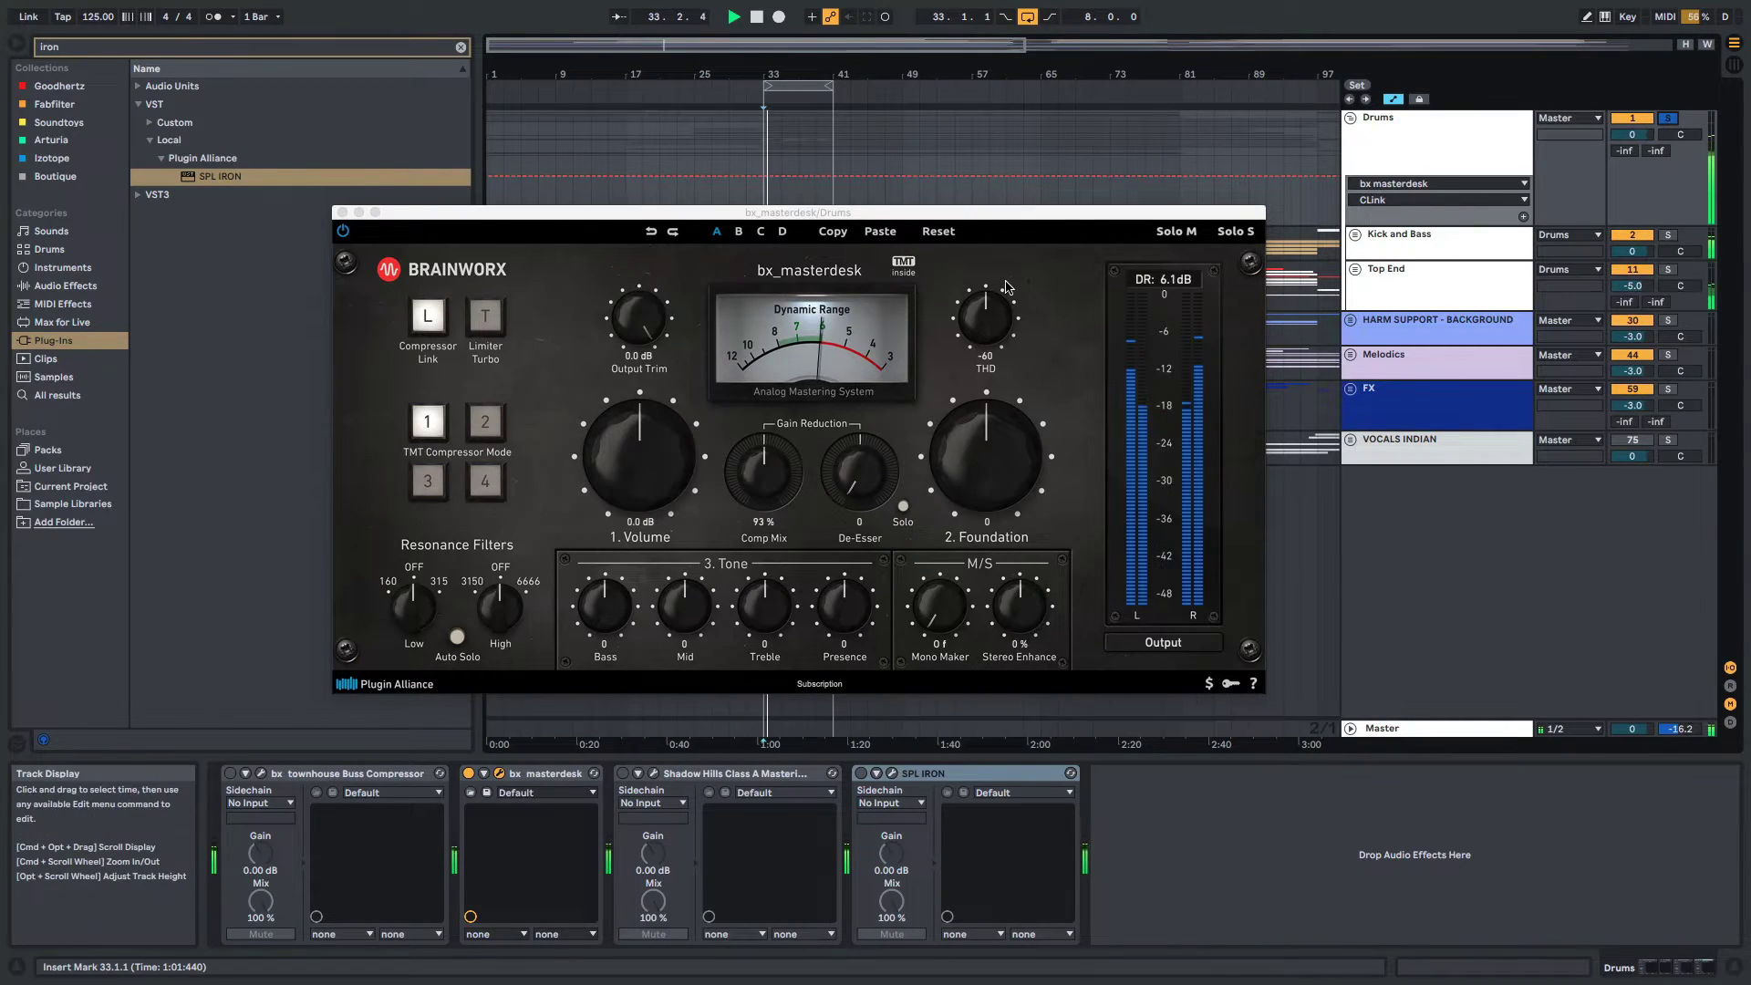
{"action": "left_click", "coordinate": [469, 773]}
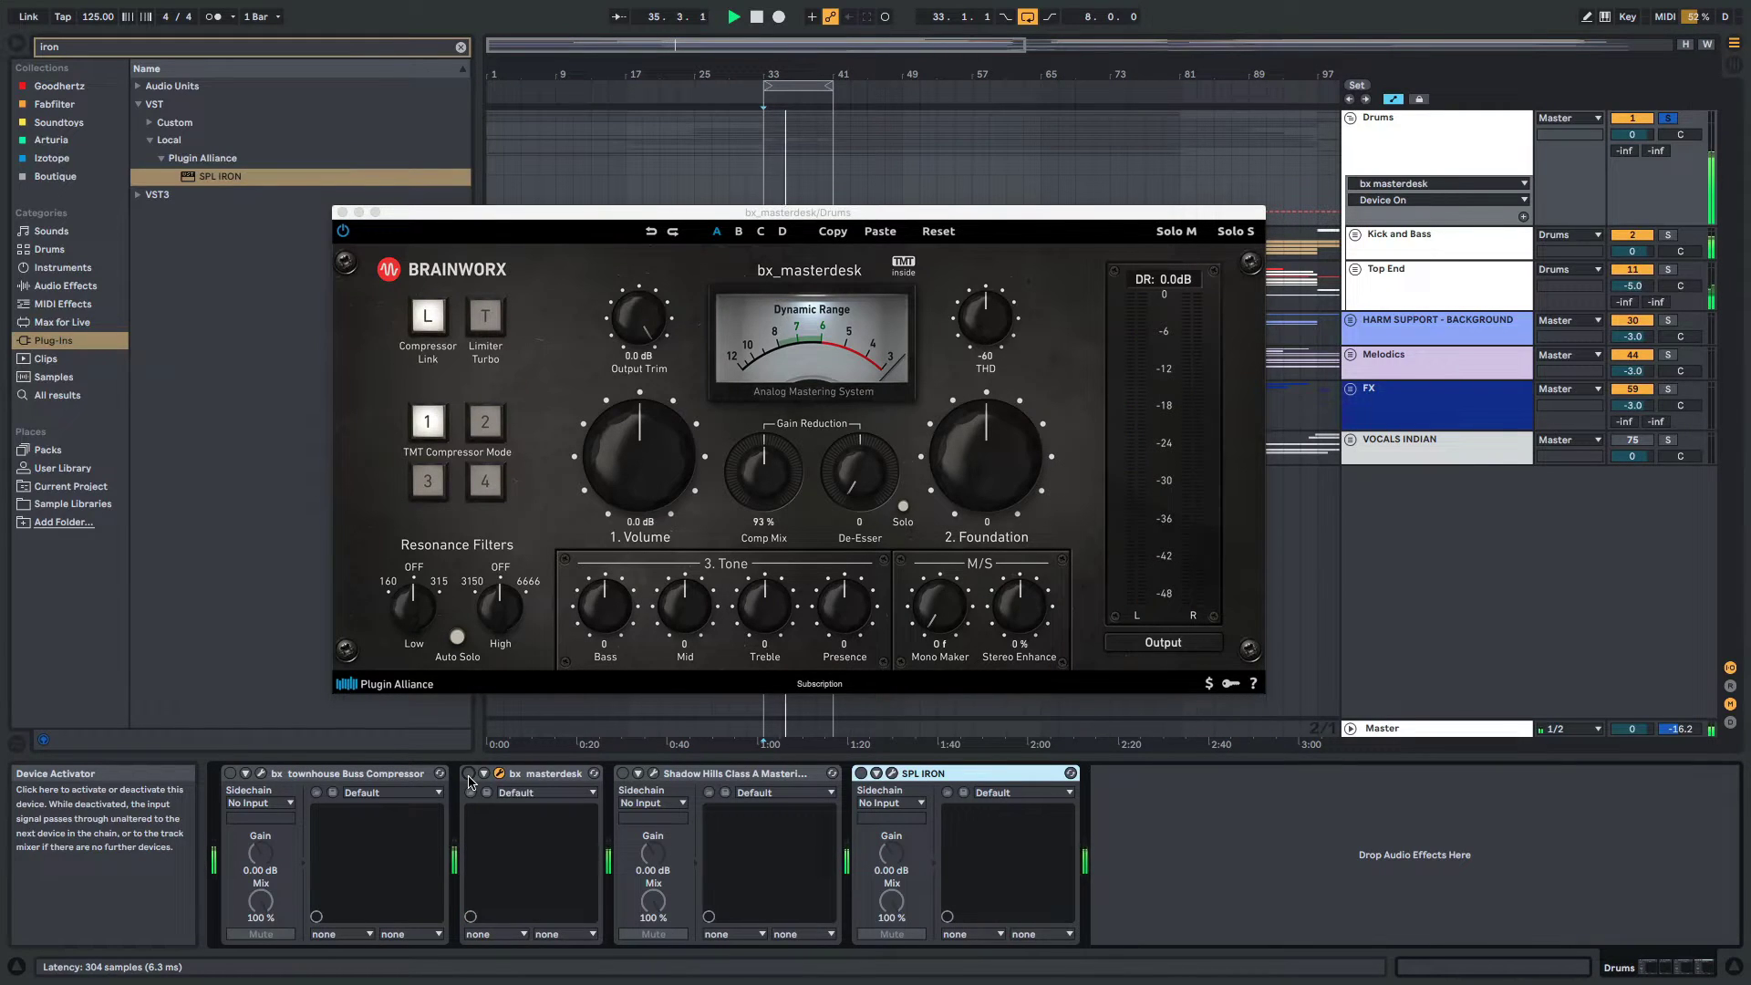
{"action": "left_click", "coordinate": [469, 773]}
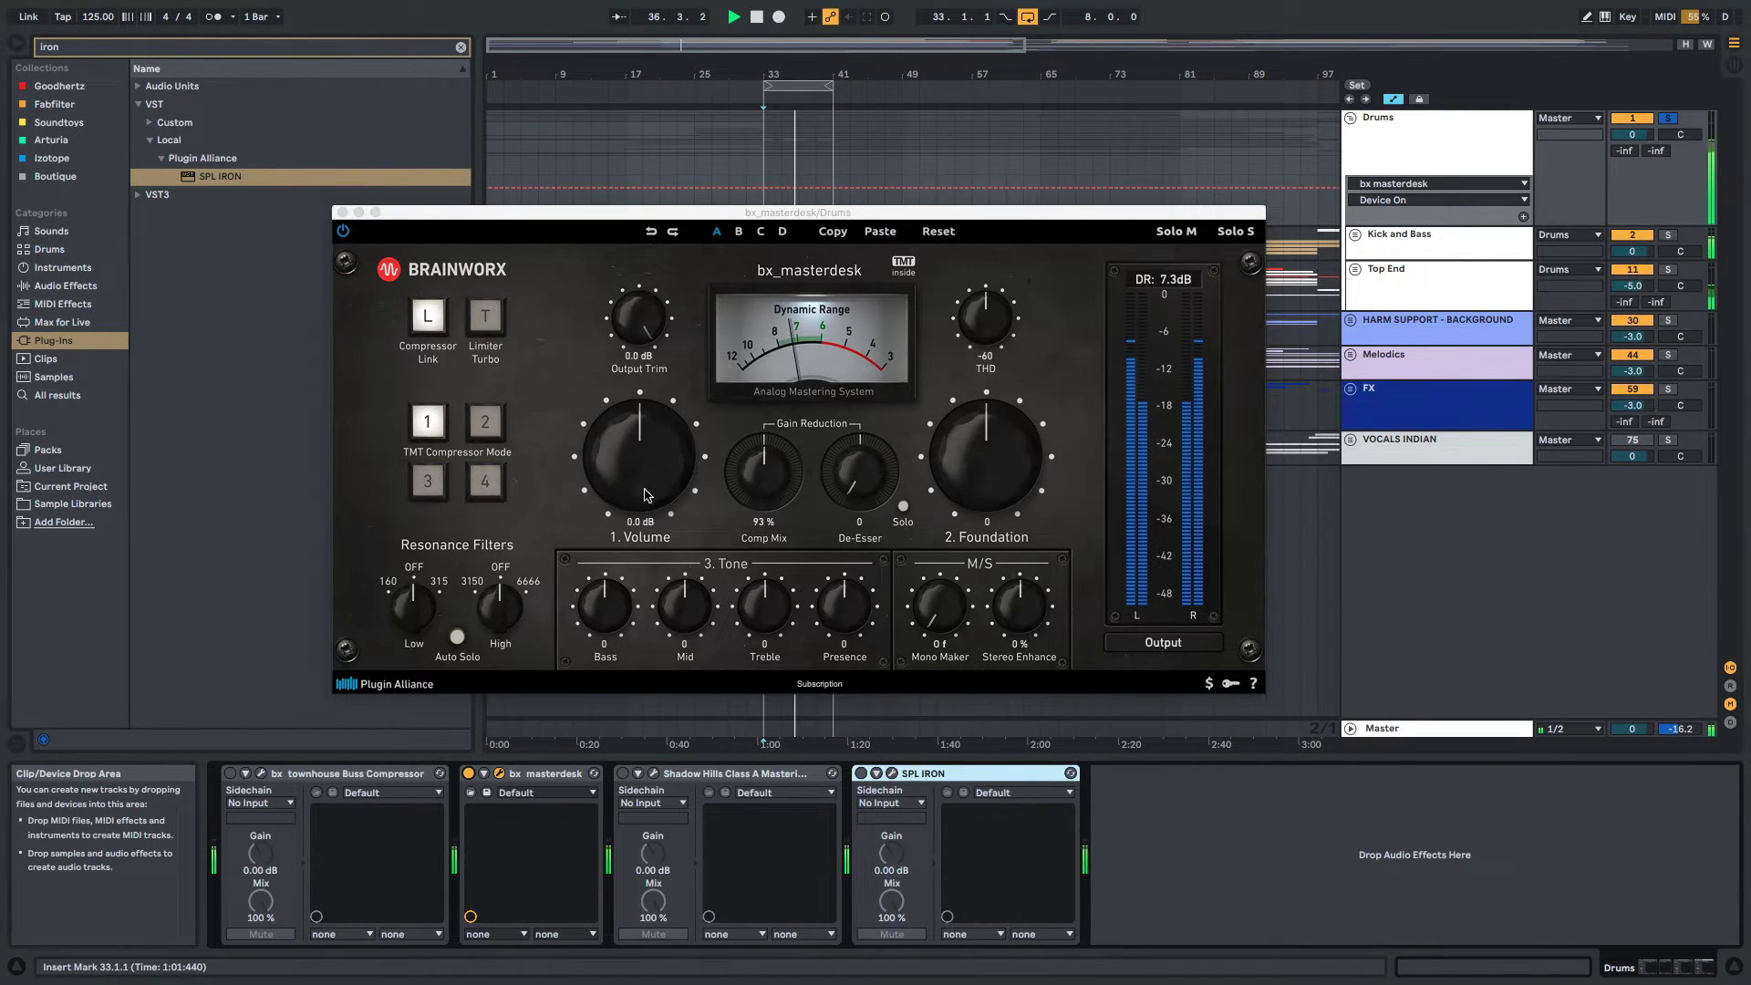
Set bx_masterdesk's Volume to 1.3 dB and Output Trim to -2.0 dB, comparing the result with the device bypassed
{"action": "left_click_drag", "start_coordinate": [647, 495], "coordinate": [647, 489]}
{"action": "mouse_move", "coordinate": [994, 336]}
{"action": "left_mouse_down"}
{"action": "mouse_move", "coordinate": [1003, 422]}
{"action": "mouse_move", "coordinate": [981, 273]}
{"action": "mouse_move", "coordinate": [988, 328]}
{"action": "left_mouse_up"}
{"action": "left_click_drag", "start_coordinate": [616, 316], "coordinate": [649, 347]}
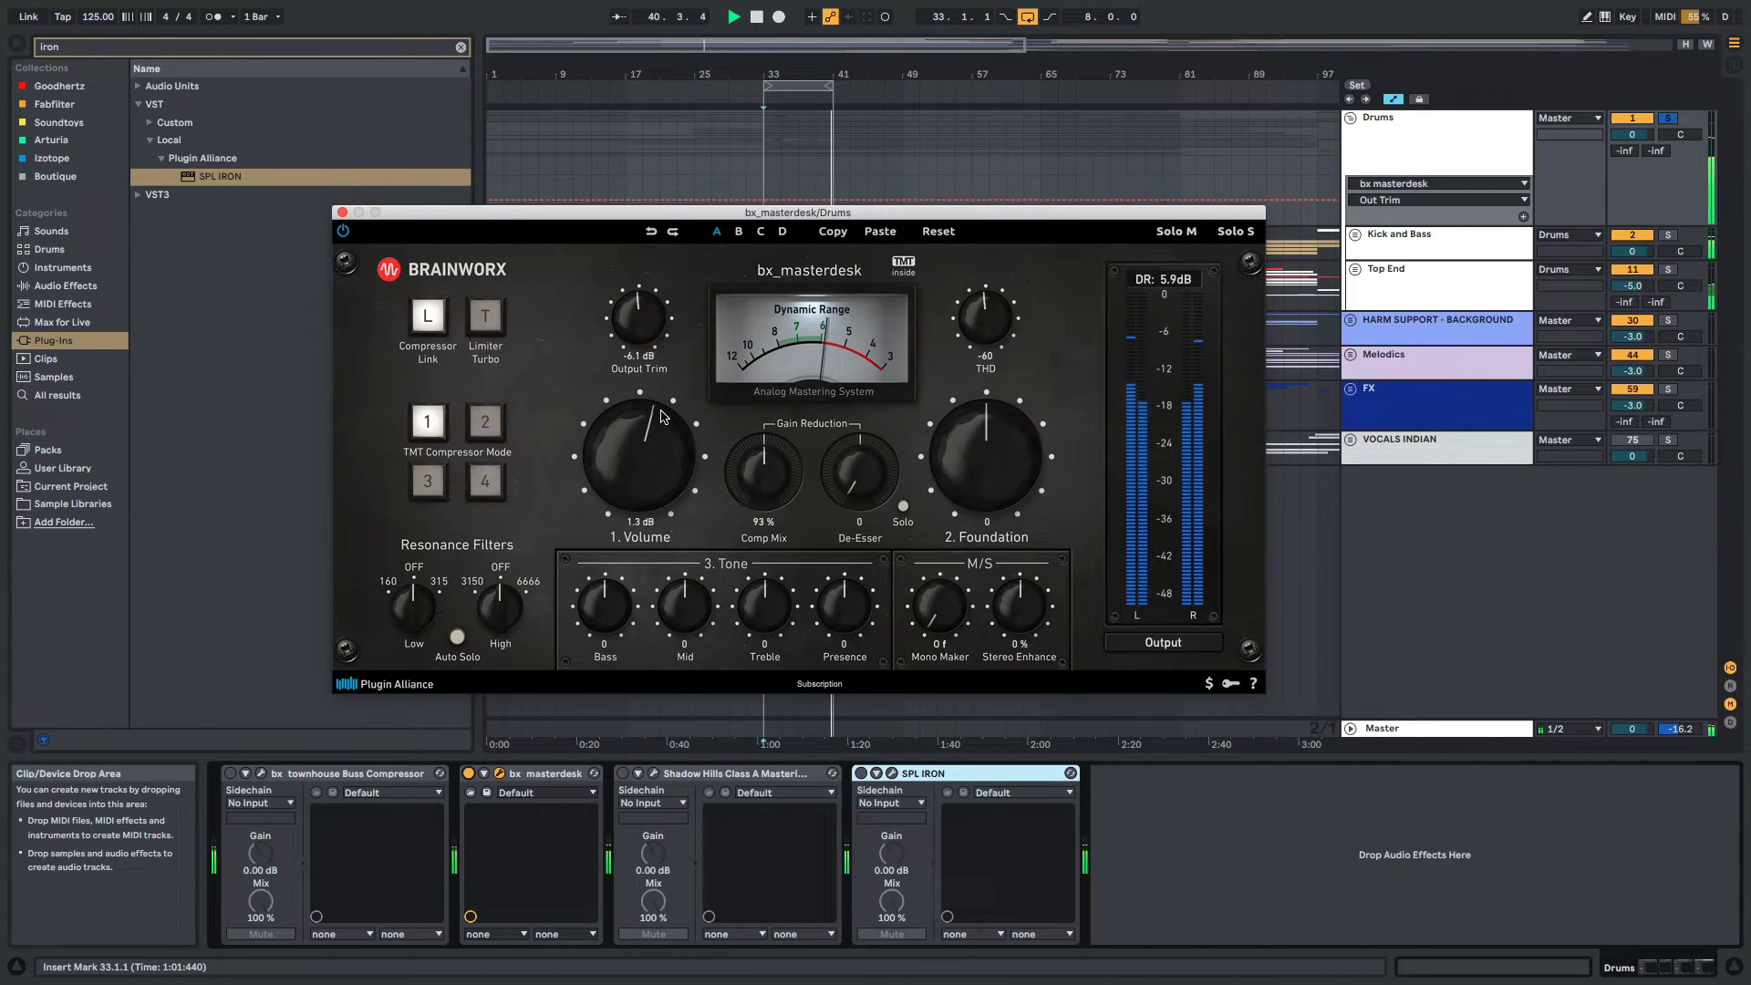
{"action": "left_click", "coordinate": [468, 774]}
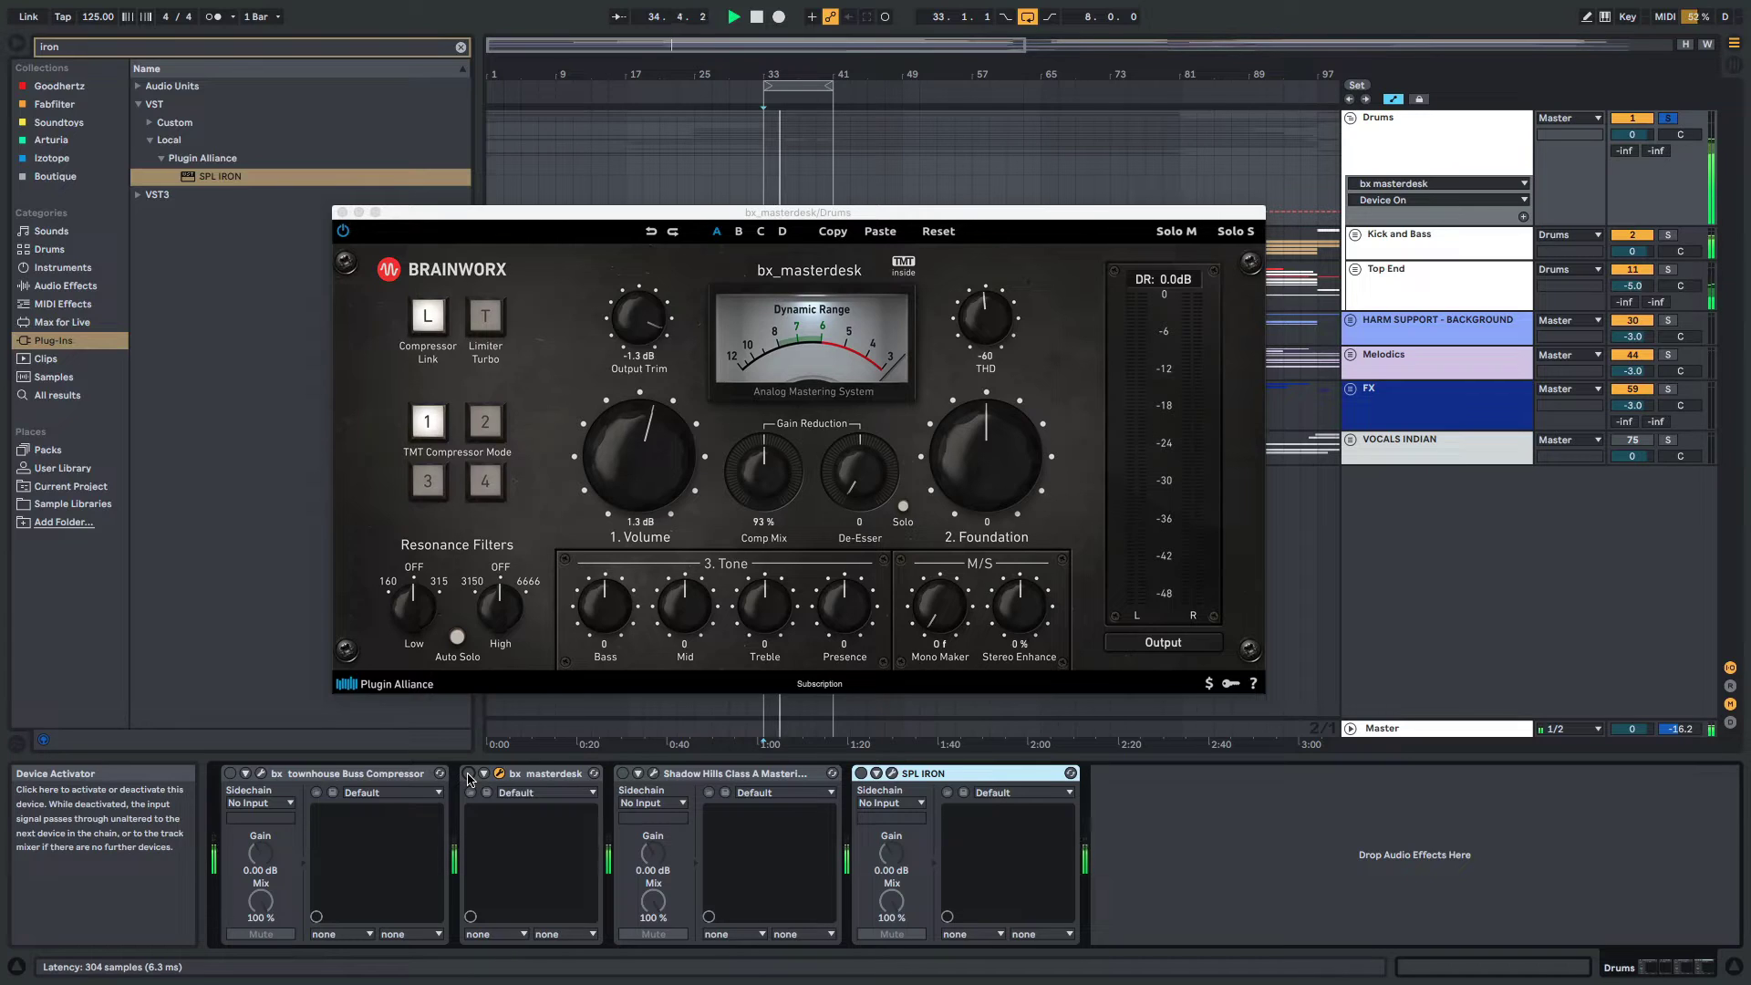
{"action": "left_click", "coordinate": [469, 774]}
{"action": "left_click_drag", "start_coordinate": [645, 327], "coordinate": [651, 342]}
{"action": "left_click", "coordinate": [468, 774]}
{"action": "left_click", "coordinate": [468, 774]}
Try the Presence tone control and audition TMT compressor modes 2, 3 and 4, leaving mode 4 selected
{"action": "mouse_move", "coordinate": [842, 591]}
{"action": "left_mouse_down"}
{"action": "mouse_move", "coordinate": [844, 521]}
{"action": "mouse_move", "coordinate": [849, 609]}
{"action": "left_mouse_up"}
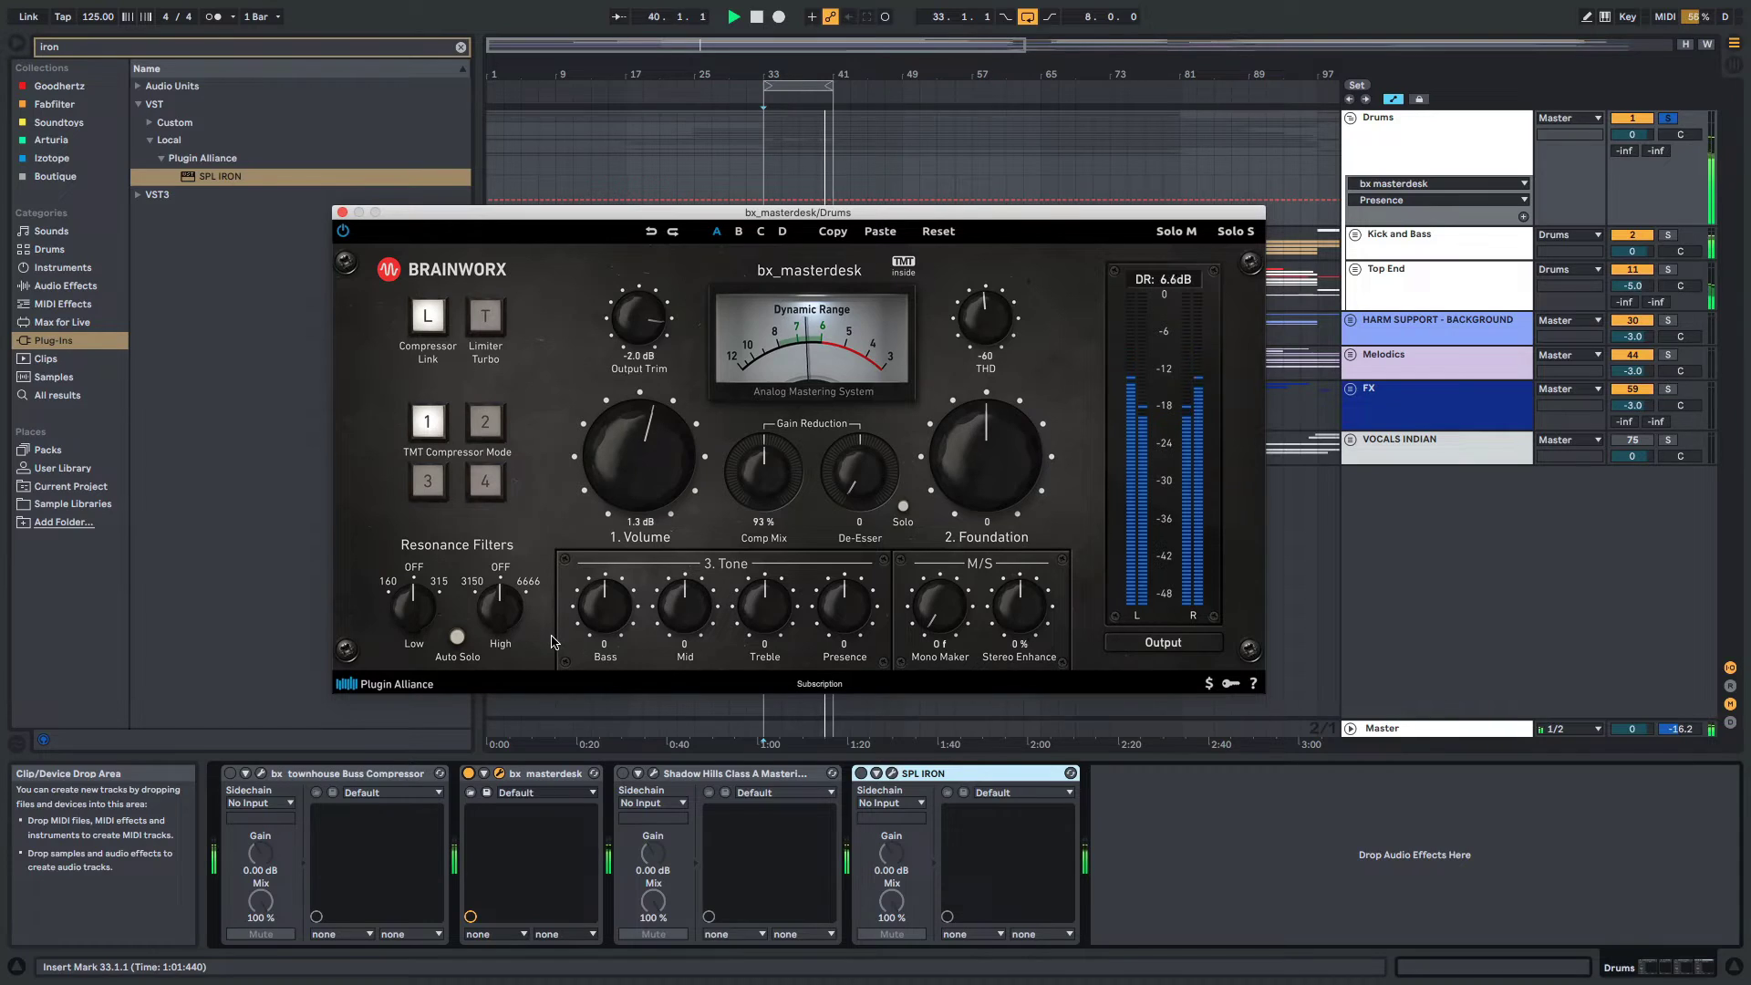
{"action": "left_click", "coordinate": [499, 420]}
{"action": "left_click", "coordinate": [473, 482]}
{"action": "left_click", "coordinate": [435, 482]}
{"action": "left_click", "coordinate": [475, 486]}
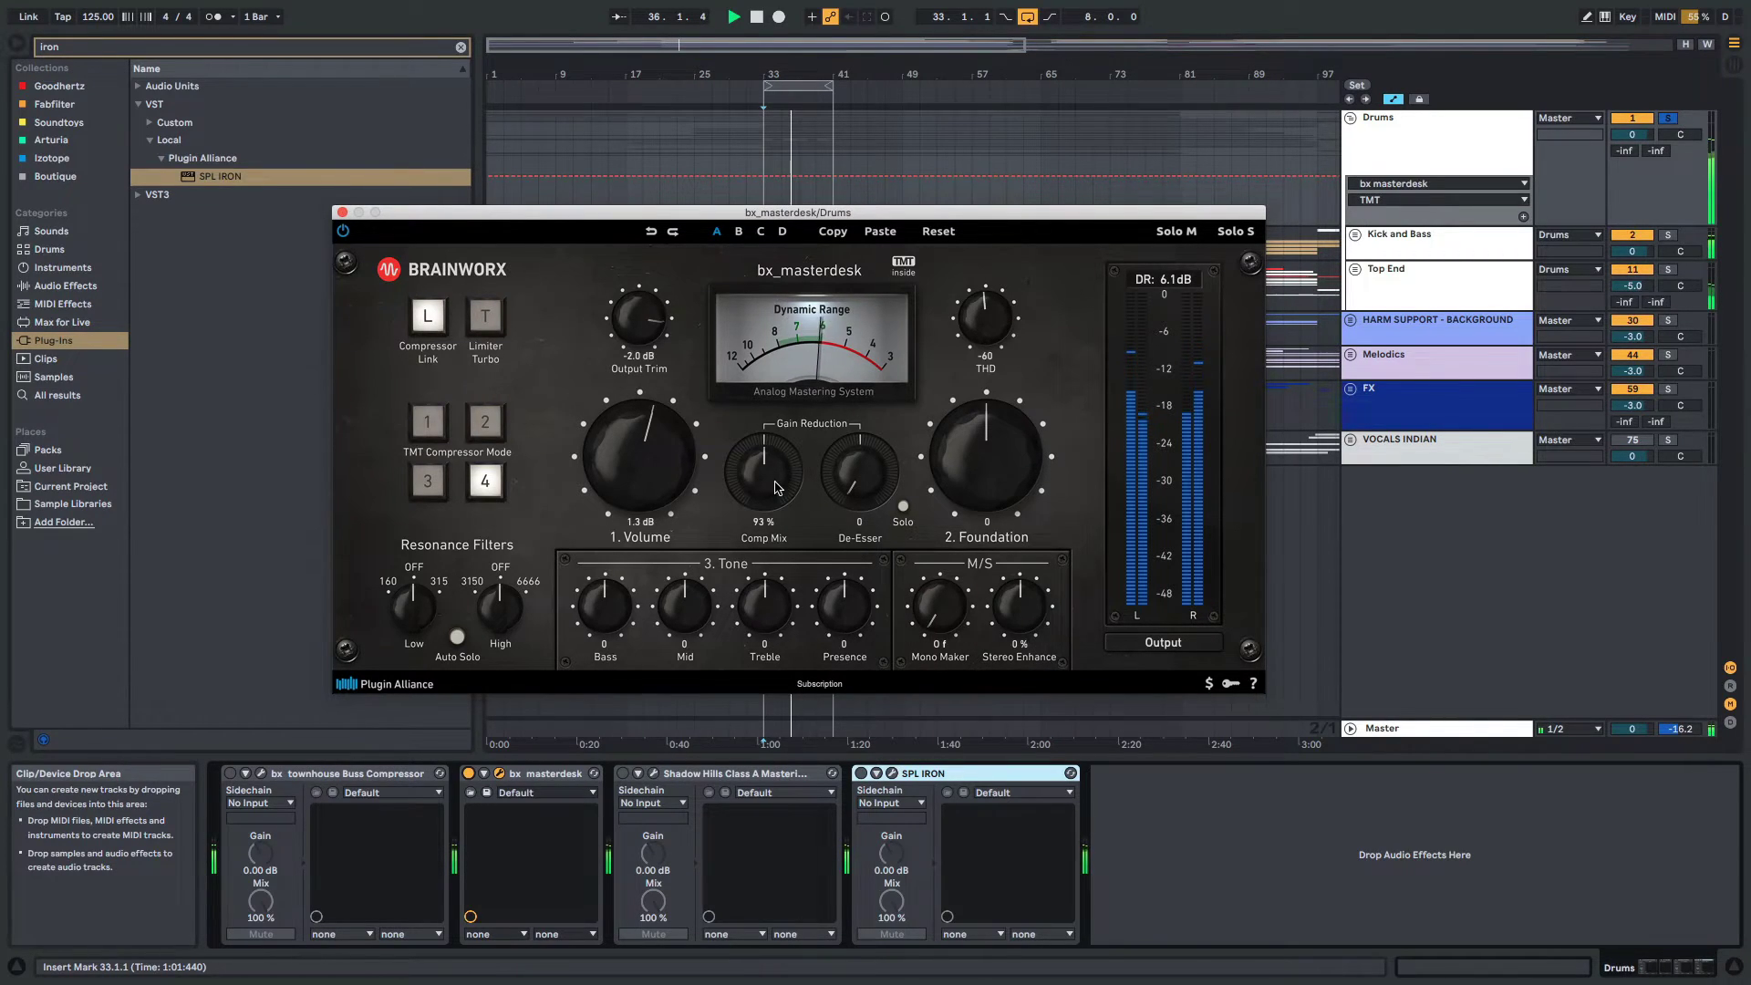
Set the De-Esser to 13, Foundation to -4 and Output Trim to -2.2 dB, then toggle bx_masterdesk and restart playback
{"action": "left_click_drag", "start_coordinate": [776, 488], "coordinate": [870, 448]}
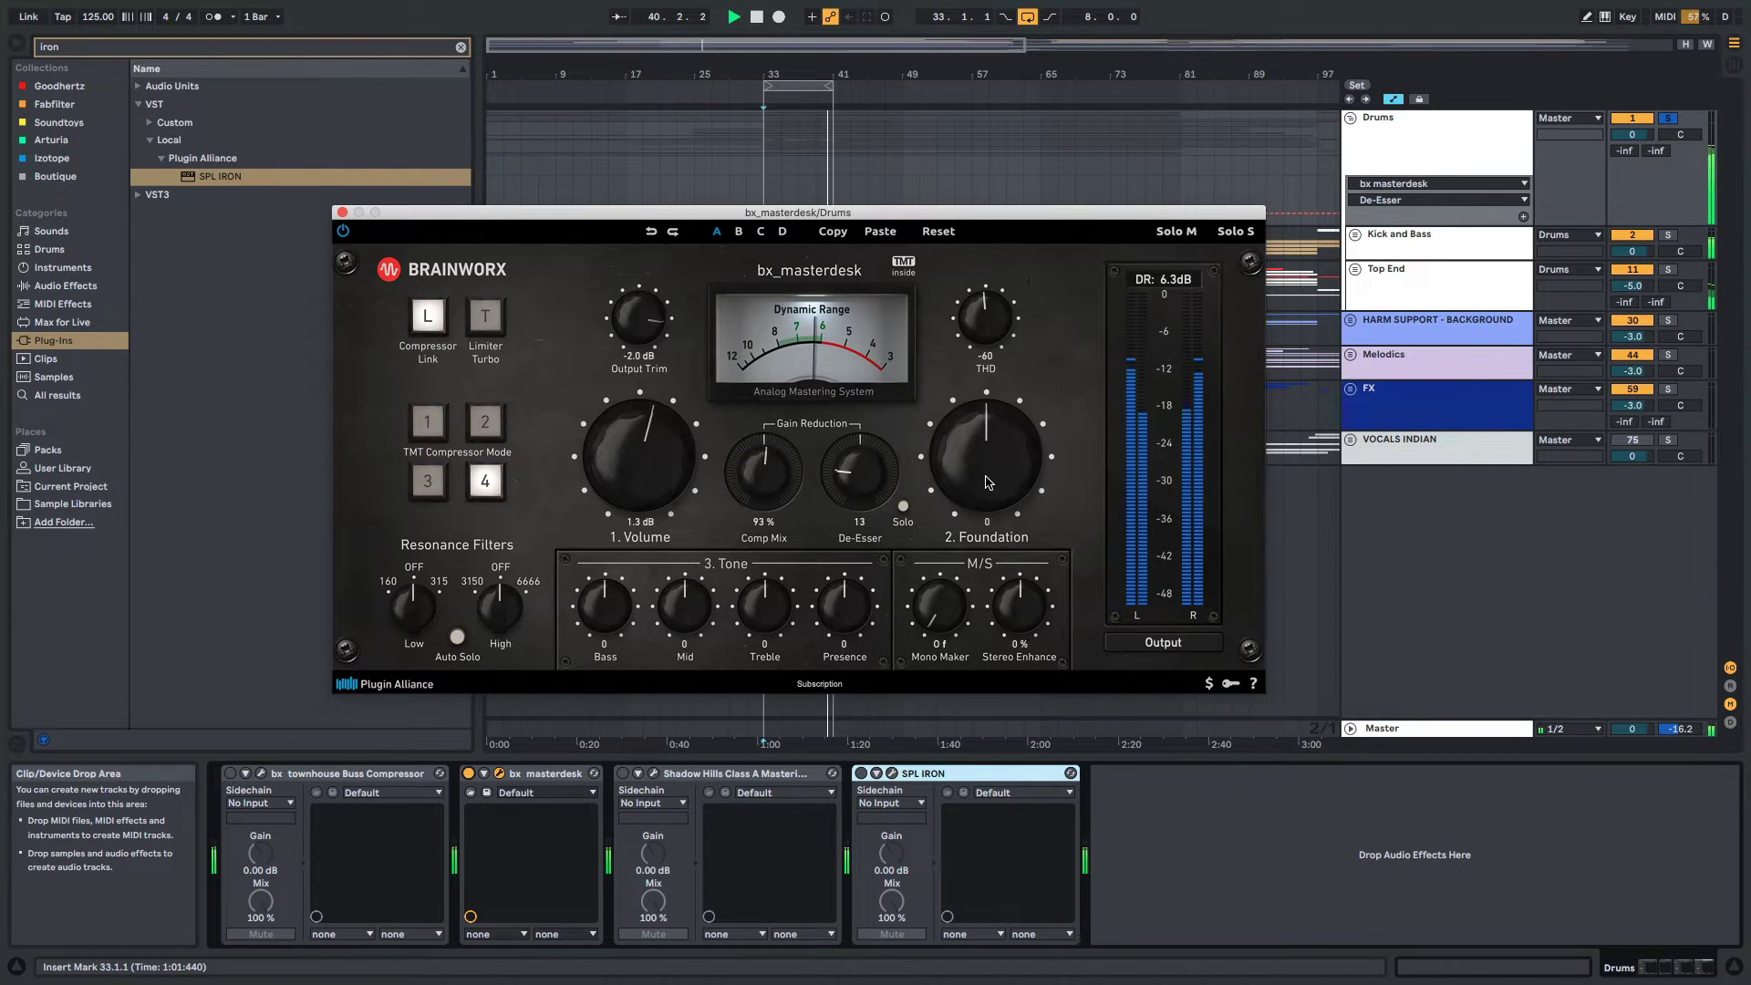
{"action": "mouse_move", "coordinate": [986, 474]}
{"action": "left_mouse_down"}
{"action": "mouse_move", "coordinate": [983, 428]}
{"action": "mouse_move", "coordinate": [988, 507]}
{"action": "left_mouse_up"}
{"action": "left_click_drag", "start_coordinate": [995, 593], "coordinate": [991, 488]}
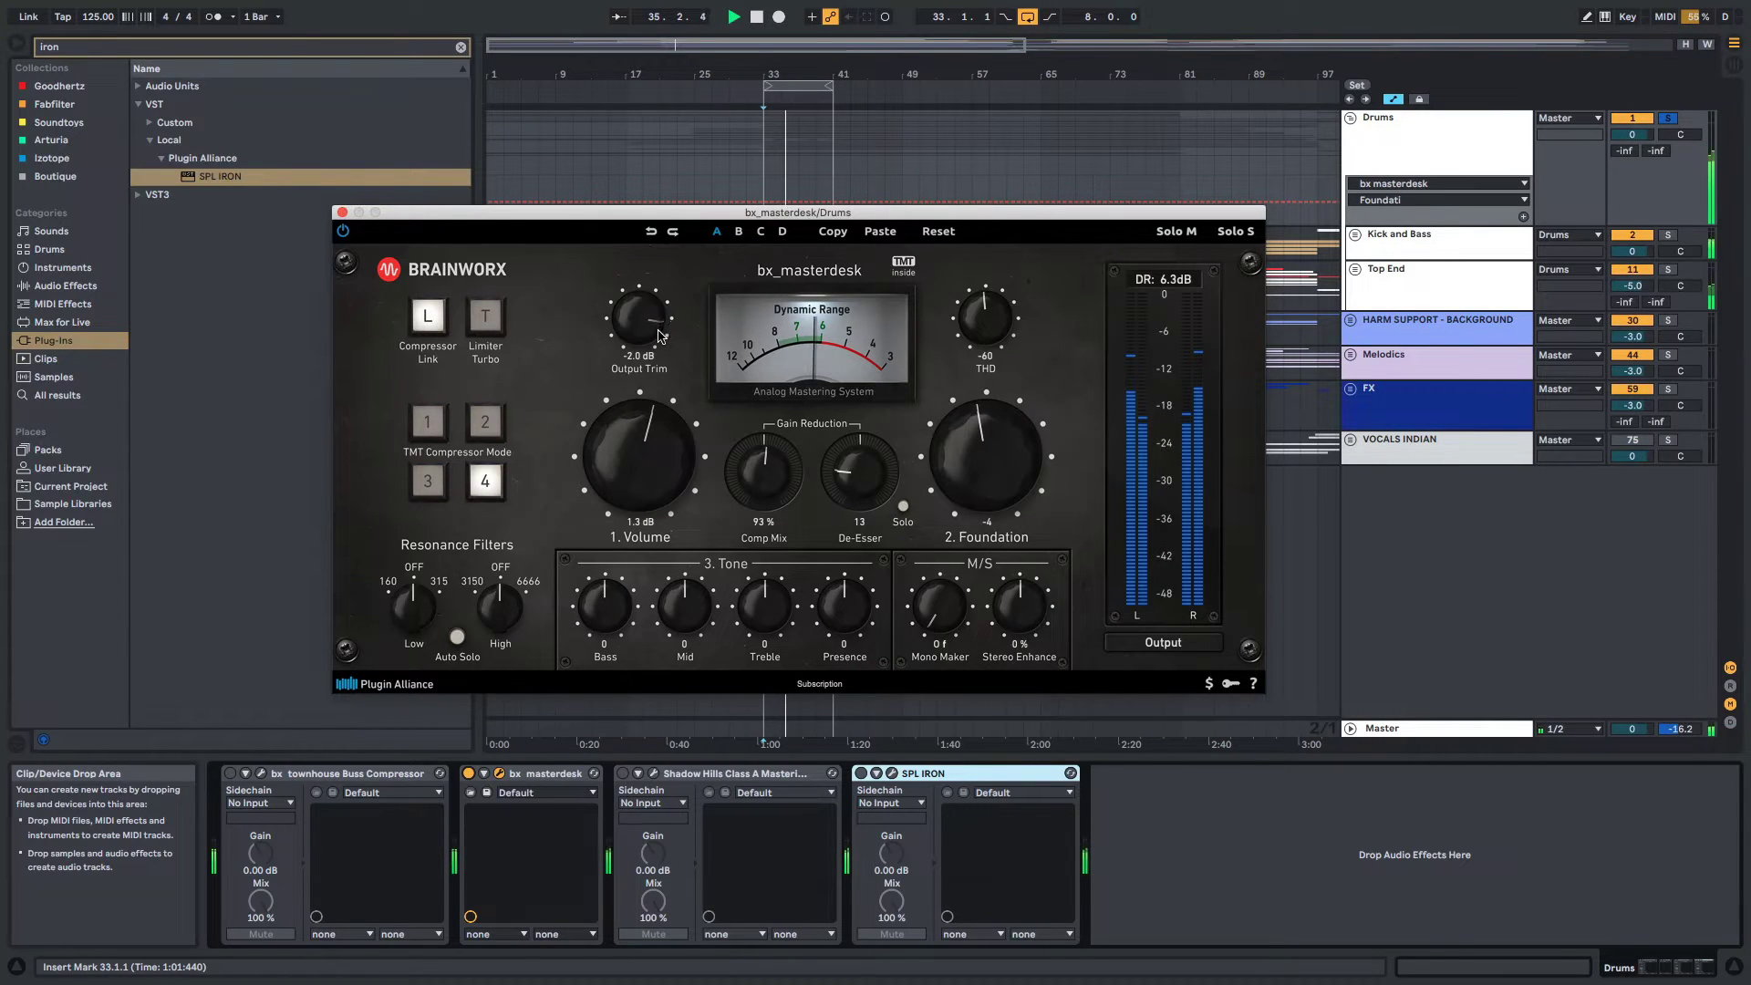
{"action": "left_click", "coordinate": [469, 773]}
{"action": "left_click", "coordinate": [469, 773]}
{"action": "key", "text": "space"}
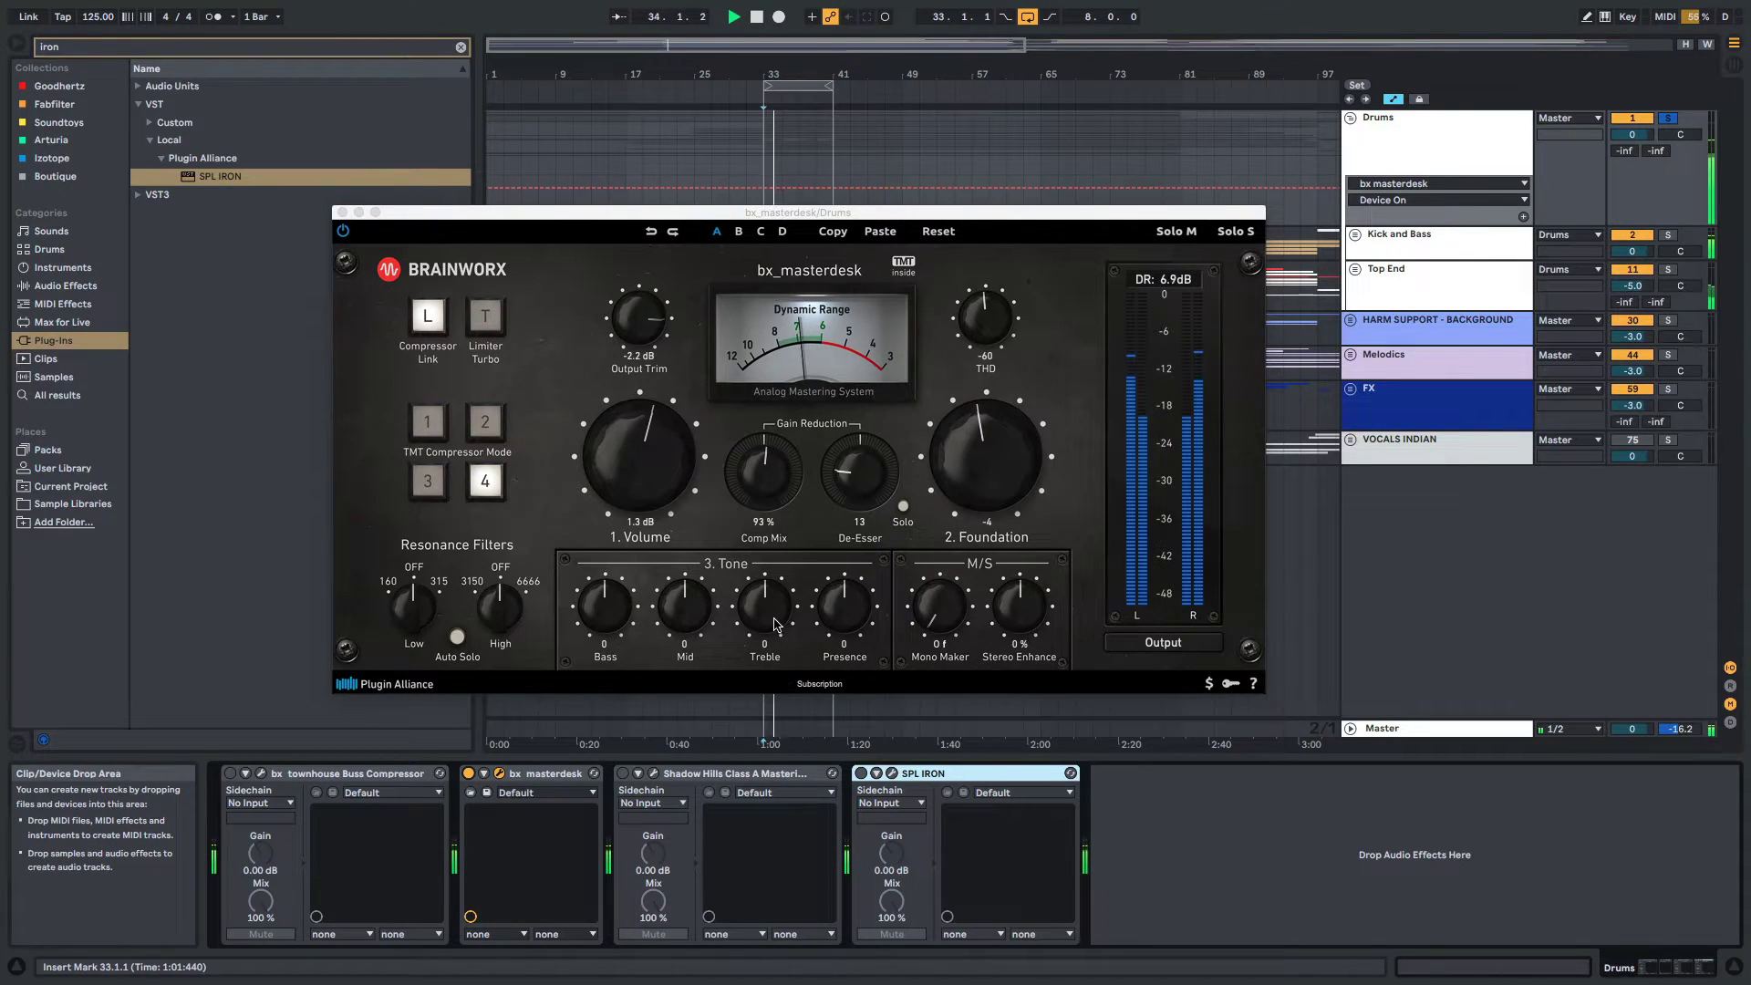
Set the Mid tone to -1 and adjust the Low resonance filter toward 160 using Auto Solo, also trying the High filter
{"action": "mouse_move", "coordinate": [687, 604]}
{"action": "left_mouse_down"}
{"action": "mouse_move", "coordinate": [695, 663]}
{"action": "mouse_move", "coordinate": [693, 608]}
{"action": "left_mouse_up"}
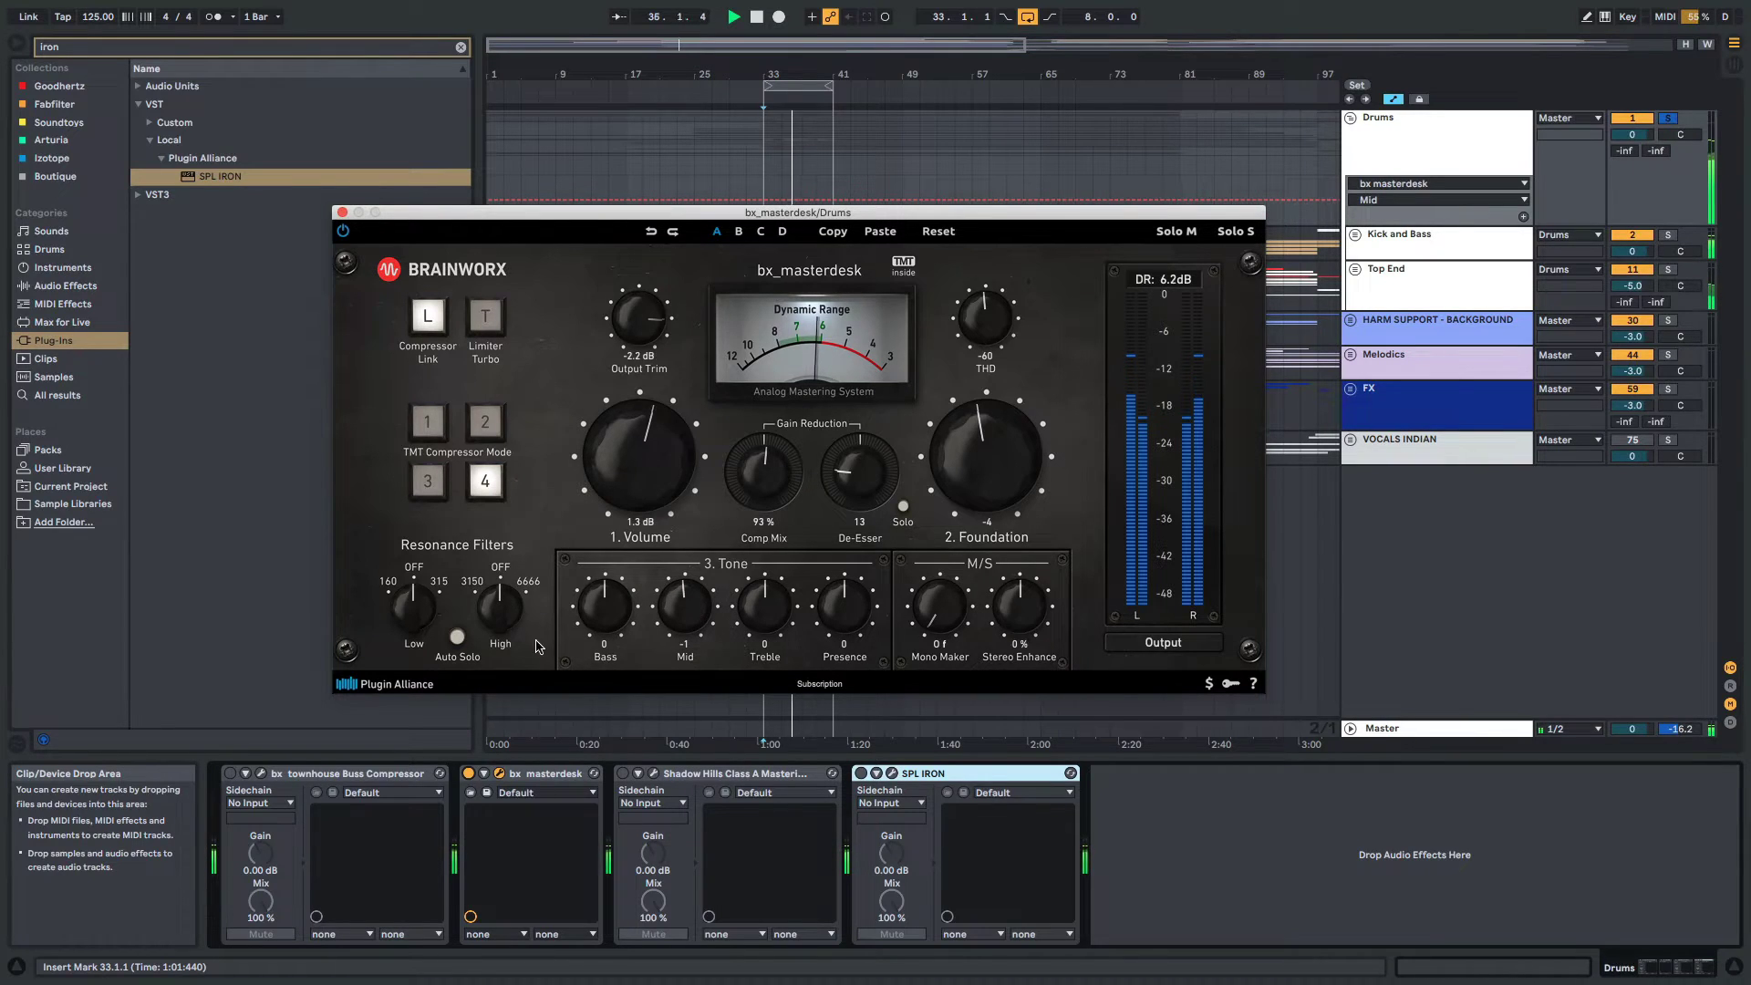
{"action": "left_click", "coordinate": [457, 636]}
{"action": "left_click_drag", "start_coordinate": [414, 604], "coordinate": [428, 720]}
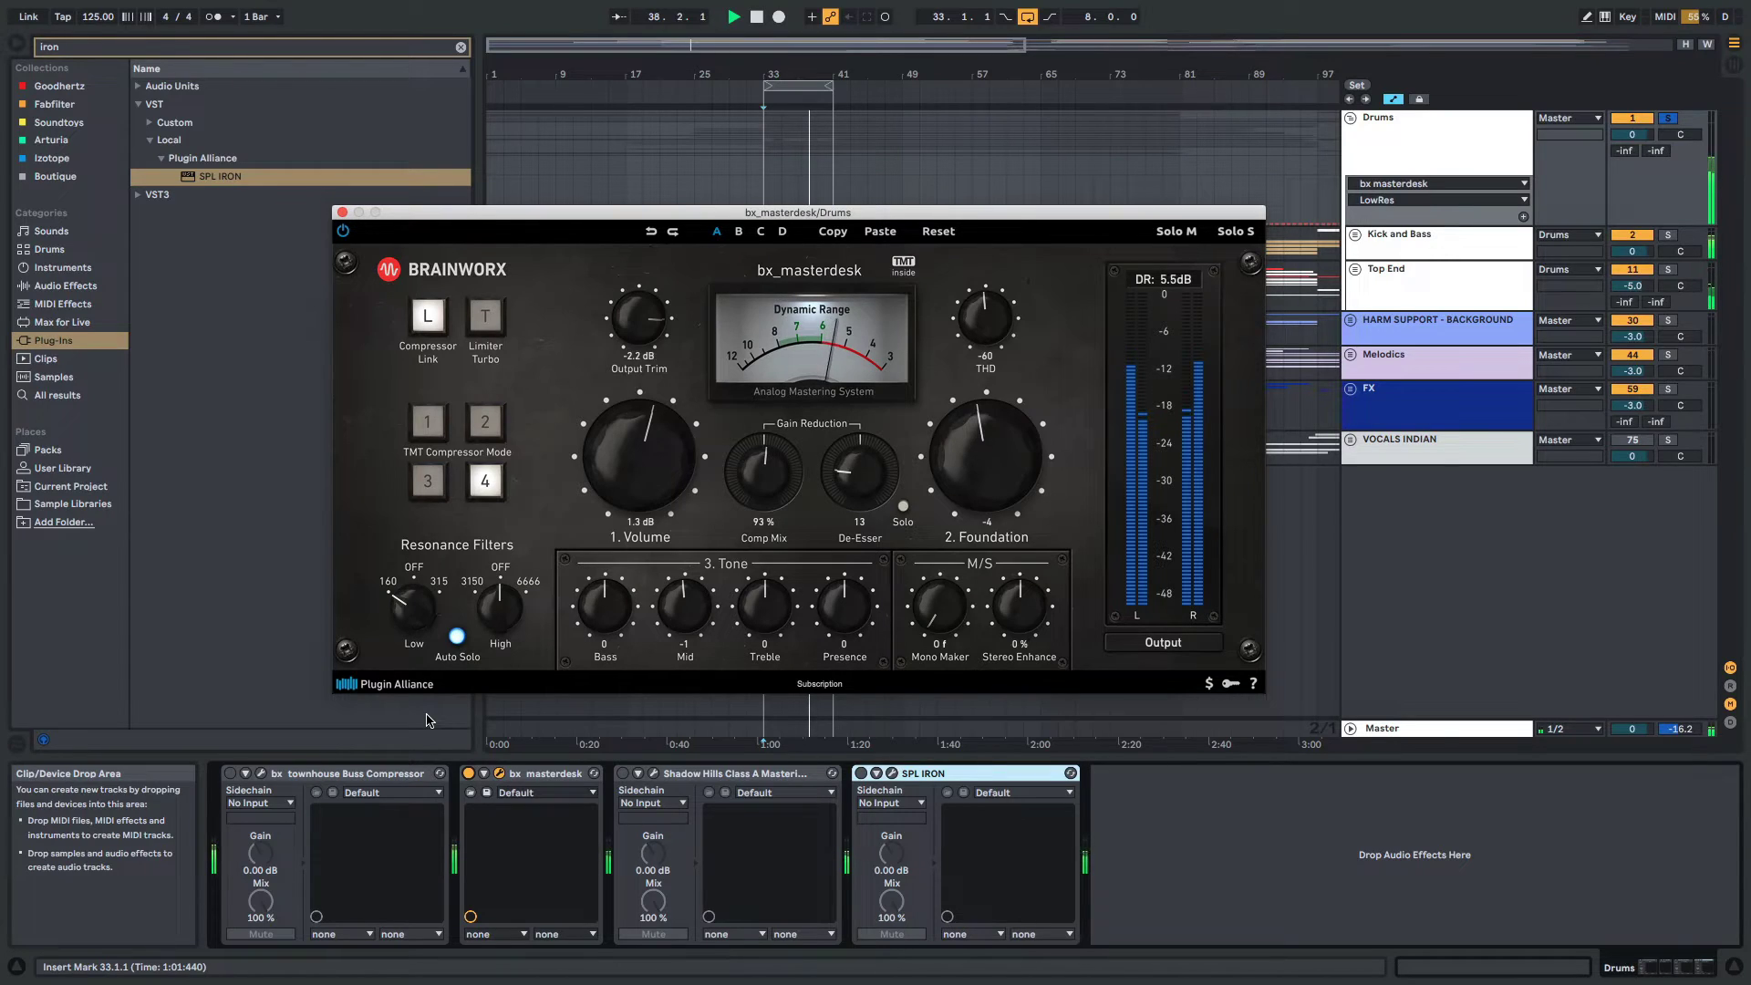
{"action": "left_click", "coordinate": [457, 636]}
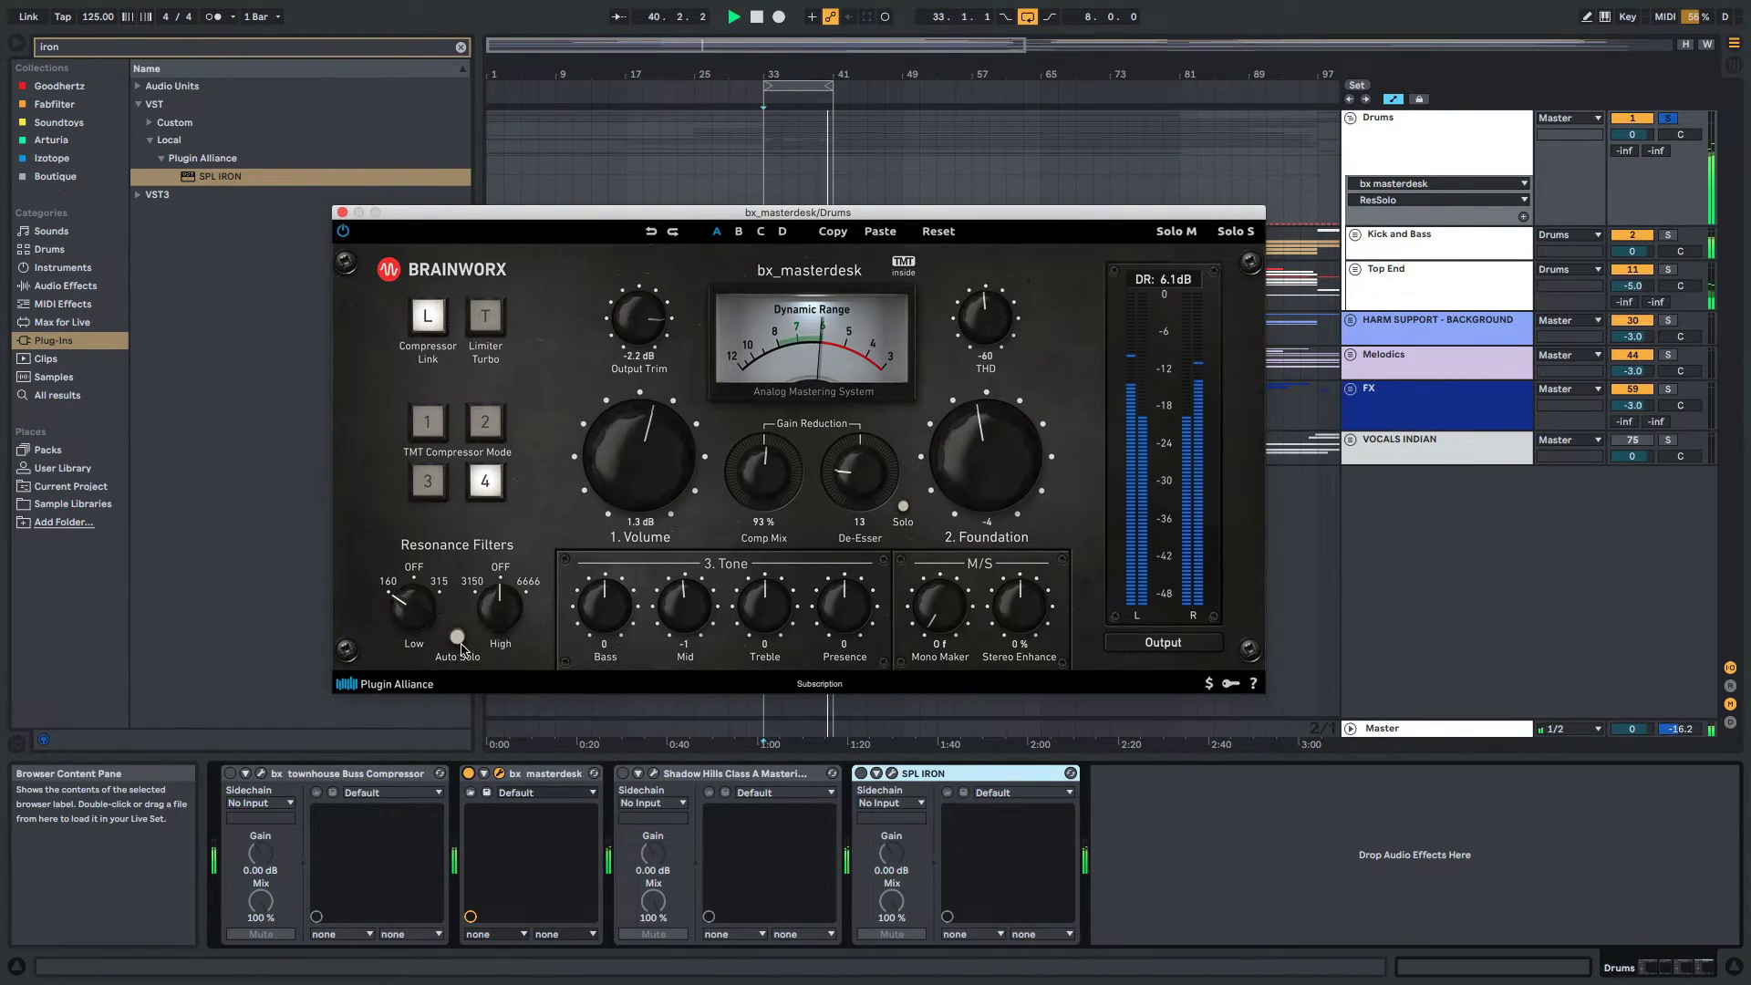
{"action": "left_click_drag", "start_coordinate": [500, 620], "coordinate": [501, 581]}
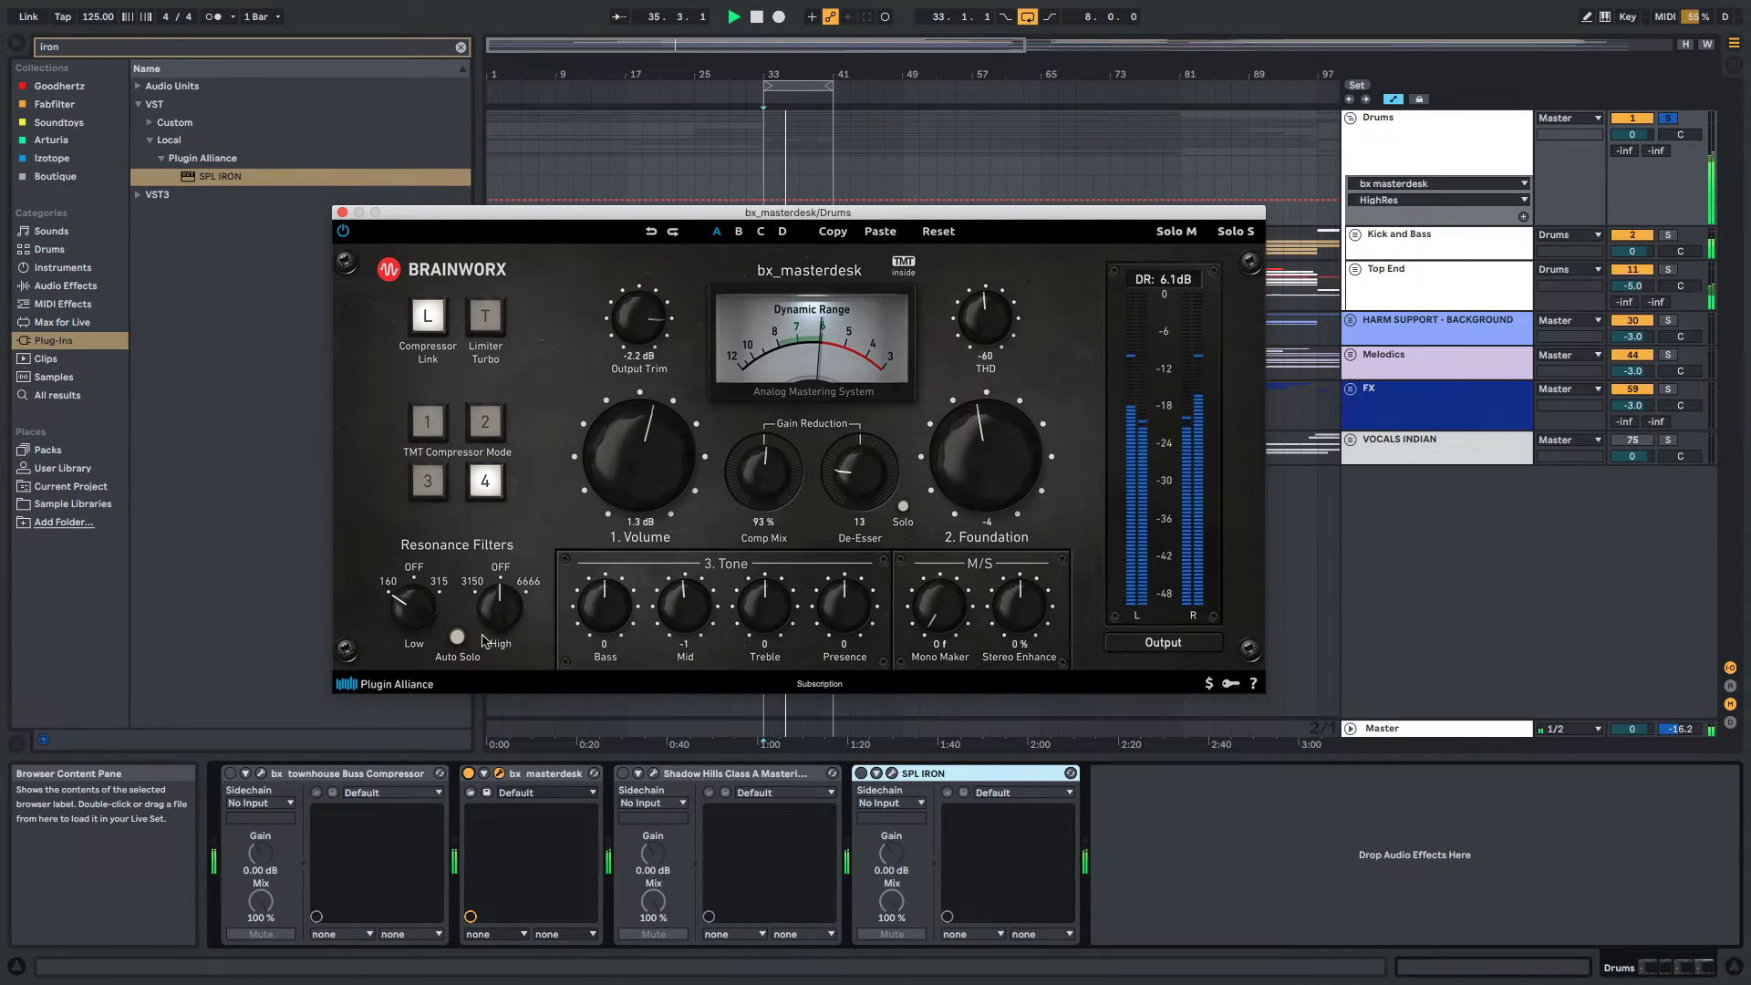
{"action": "left_click_drag", "start_coordinate": [414, 609], "coordinate": [436, 775]}
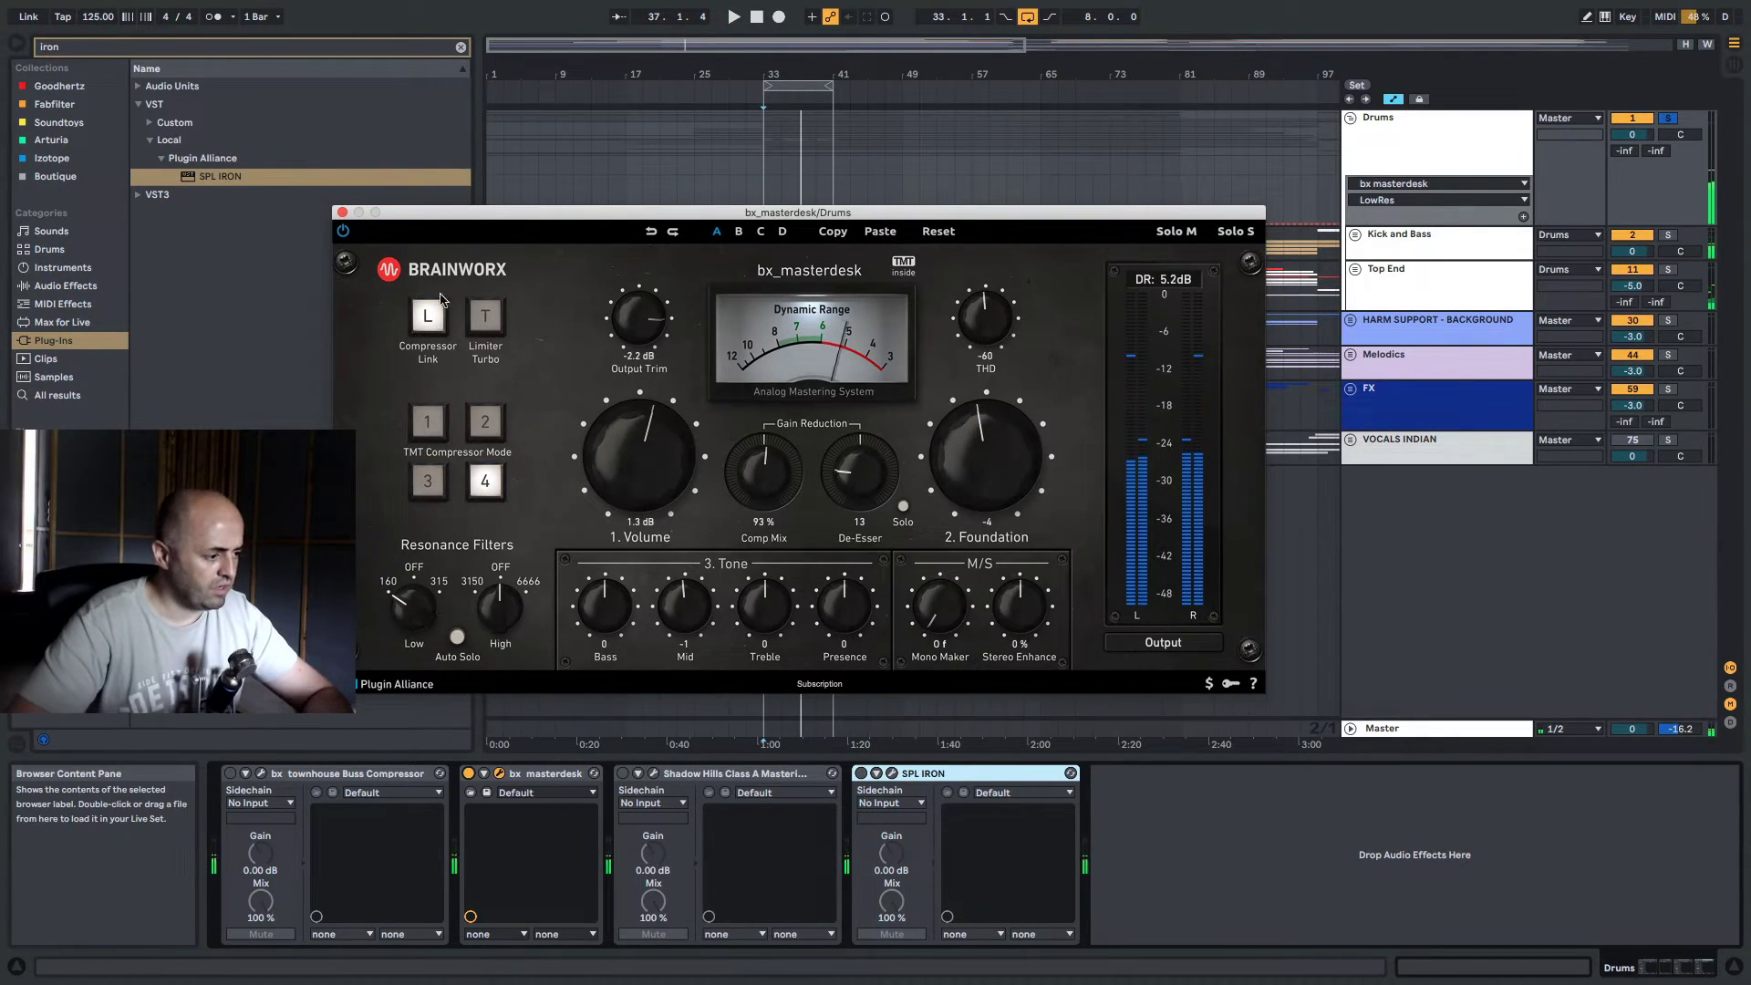
Close and deactivate bx_masterdesk, then activate bx_townhouse Buss Compressor and open its plug-in window above the device chain
{"action": "left_click", "coordinate": [342, 212]}
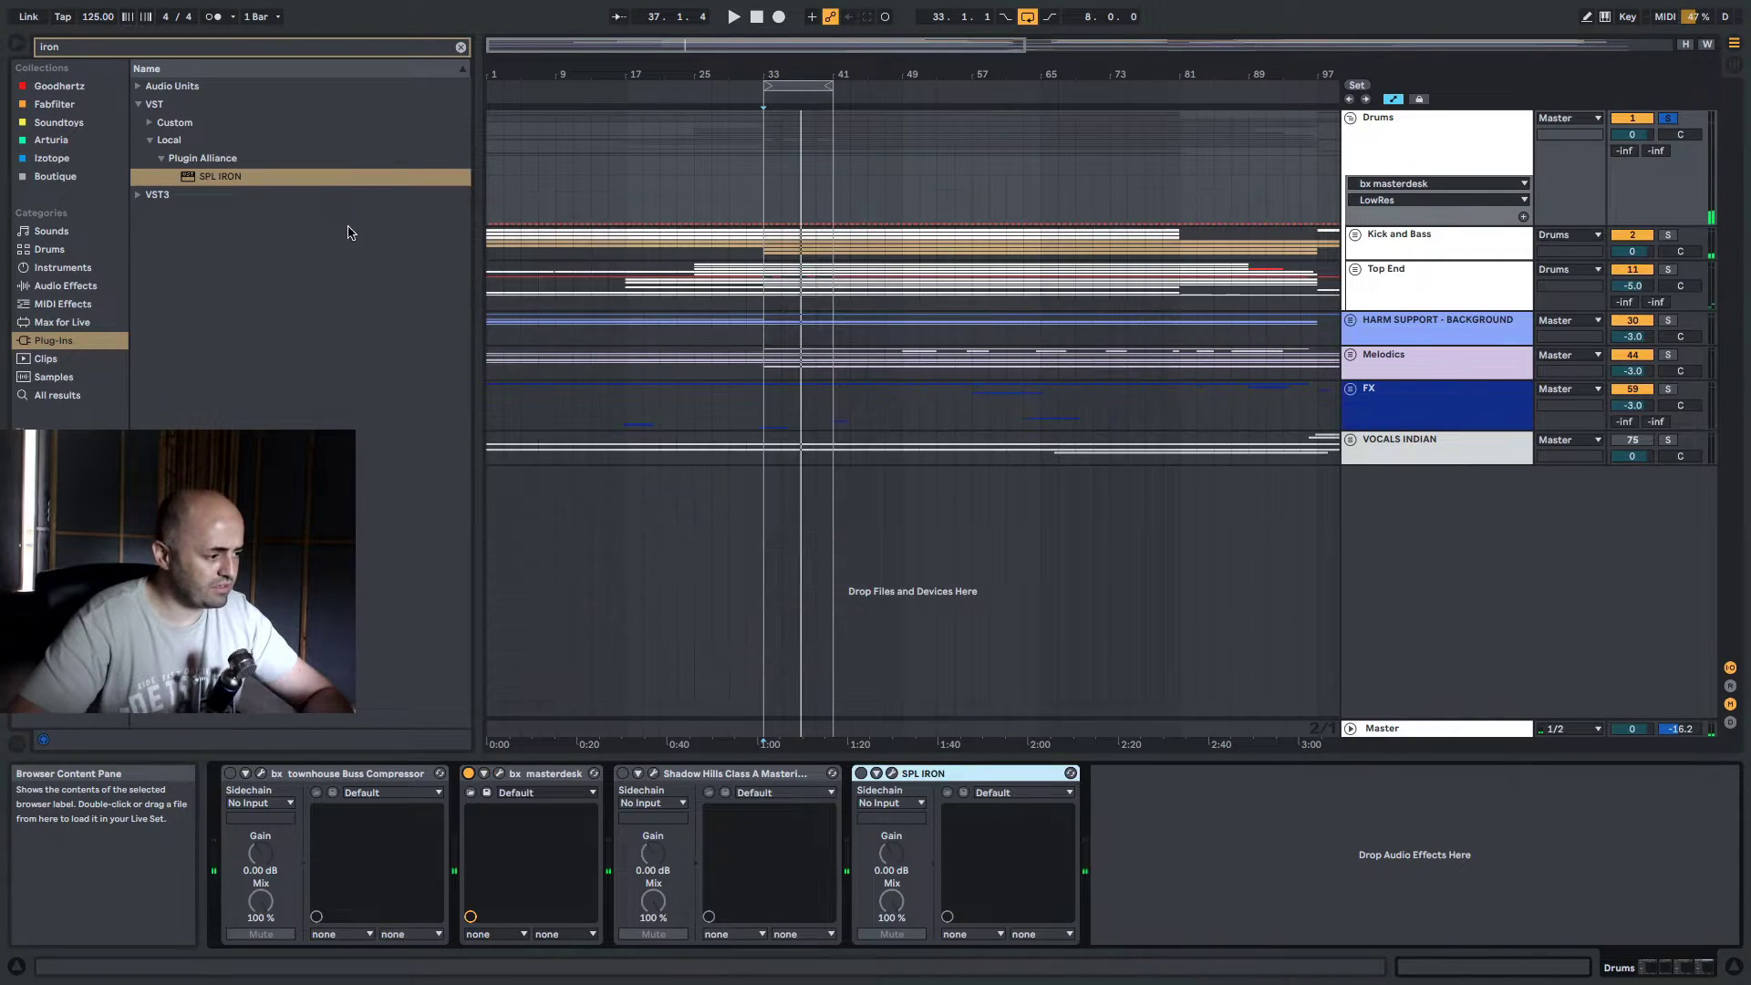
{"action": "left_click", "coordinate": [468, 773]}
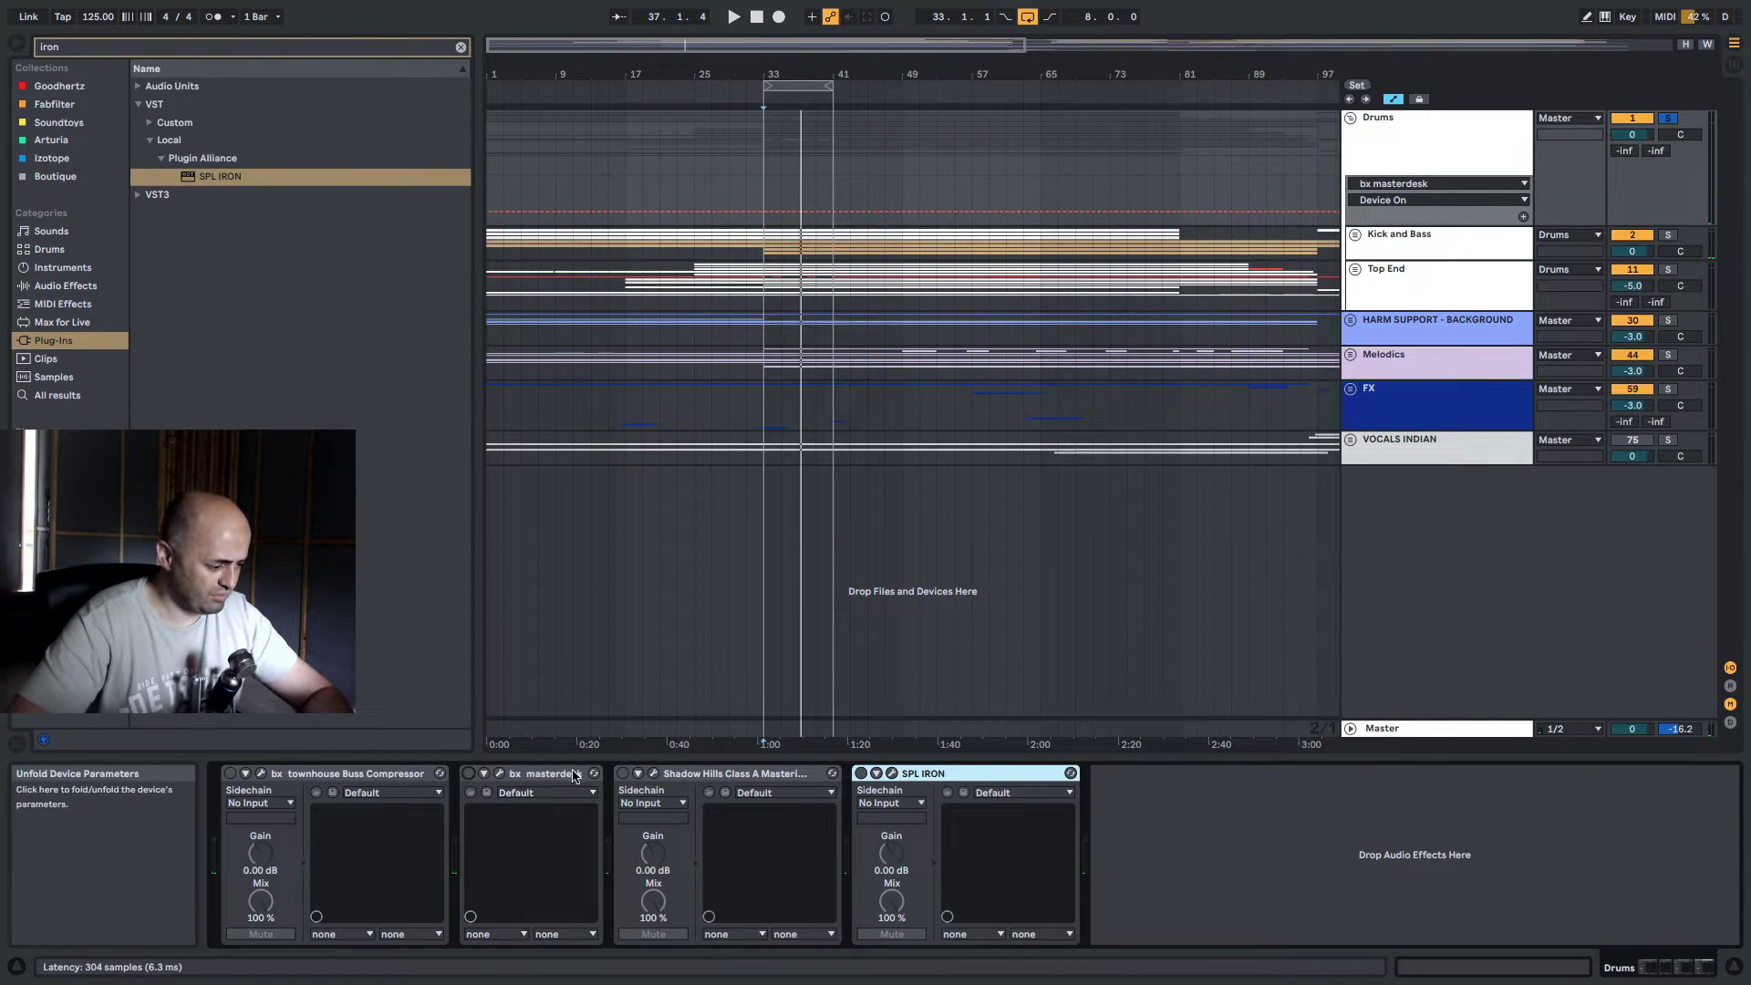
{"action": "left_click", "coordinate": [230, 773]}
{"action": "left_click", "coordinate": [261, 773]}
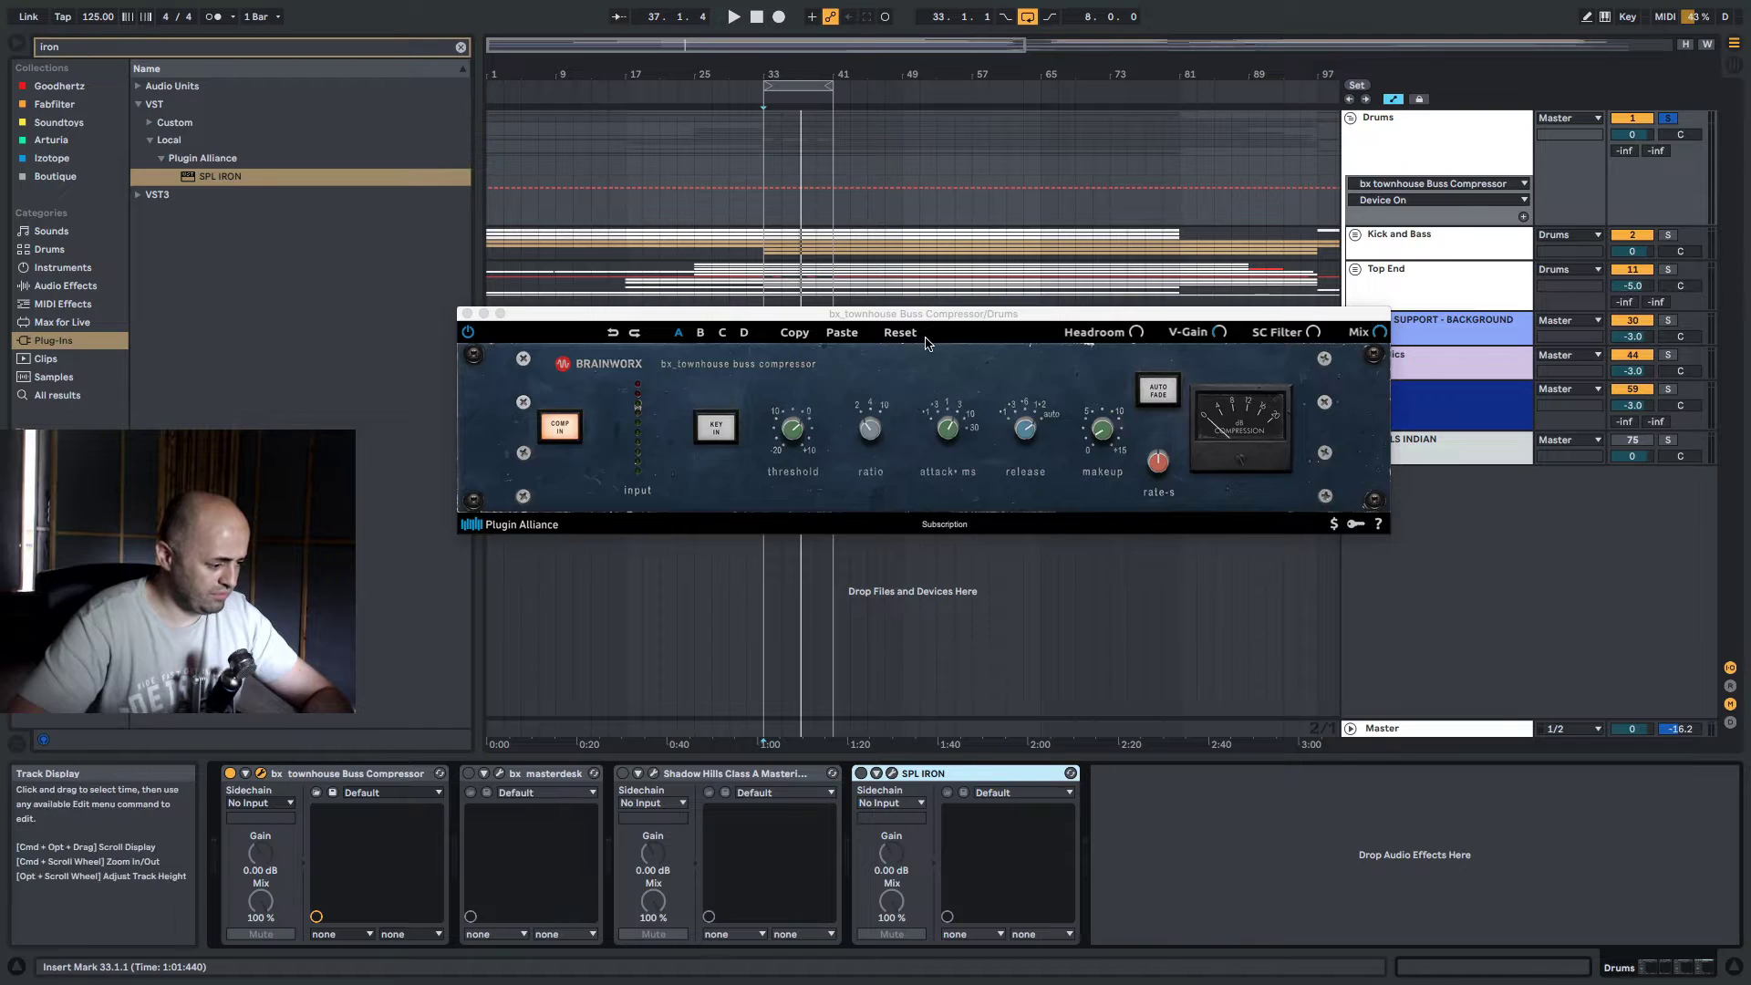
{"action": "left_click_drag", "start_coordinate": [924, 316], "coordinate": [843, 348]}
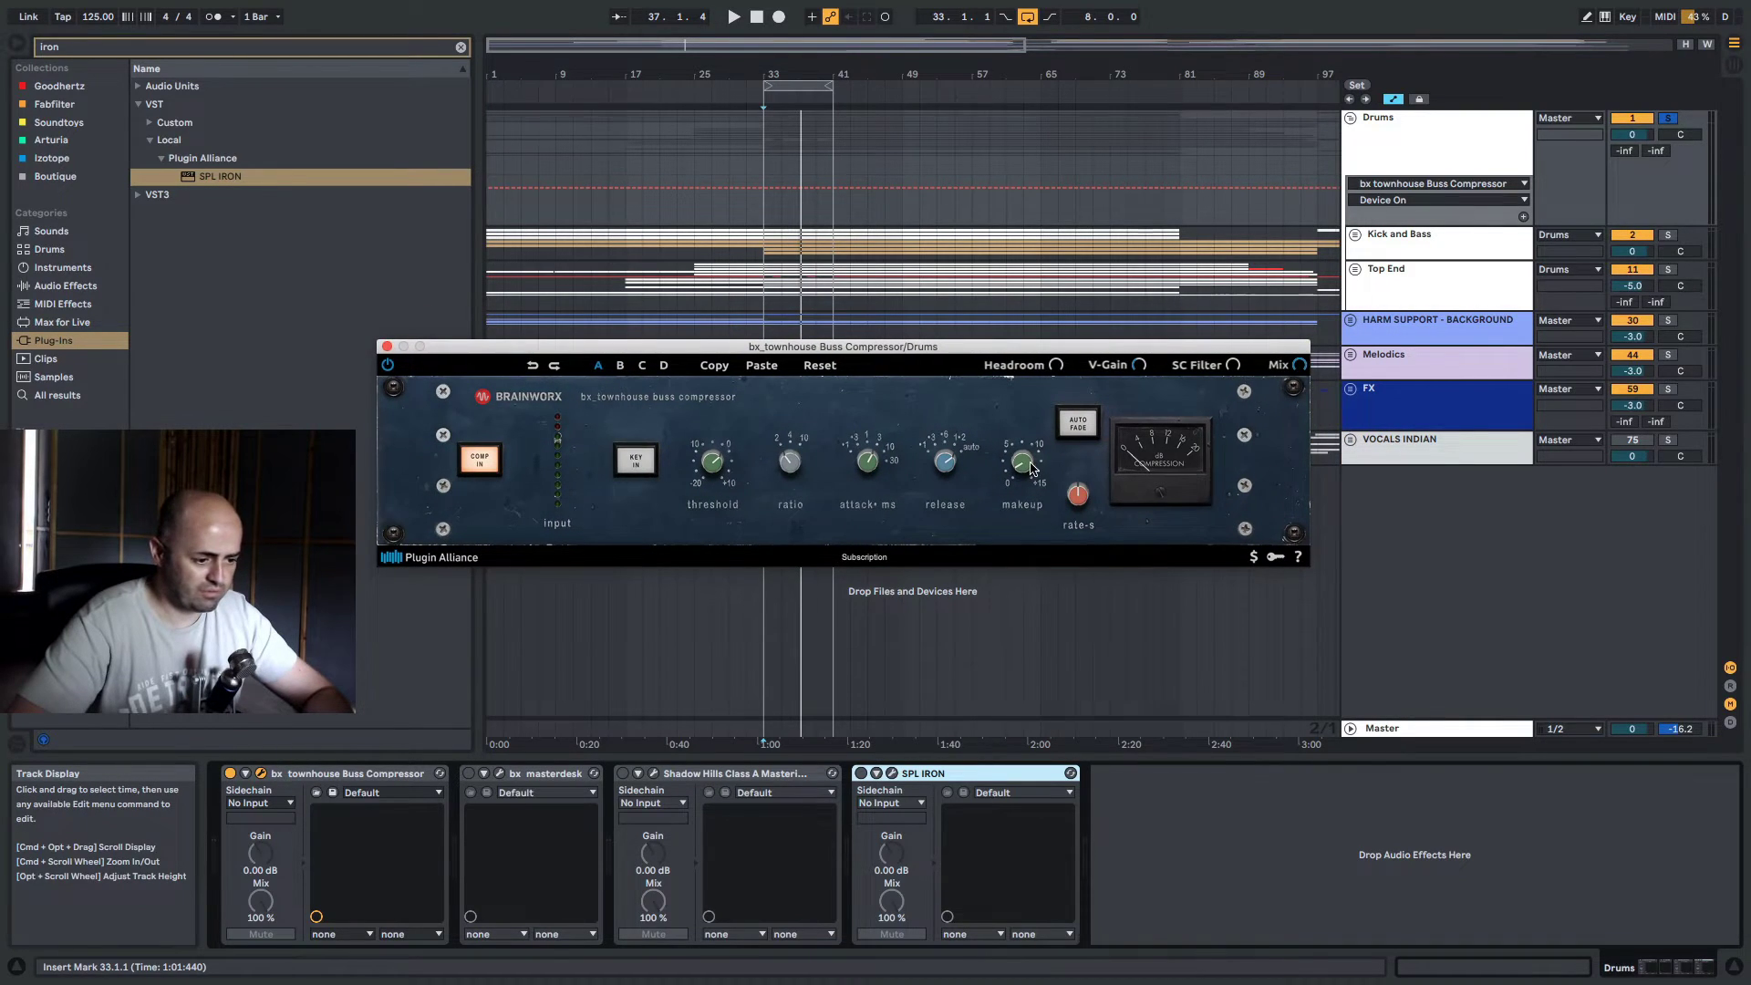
In bx_townhouse, lower the makeup gain, set release to 0.1 s, lengthen the attack and lower the threshold during playback
{"action": "left_click_drag", "start_coordinate": [1031, 468], "coordinate": [1028, 481]}
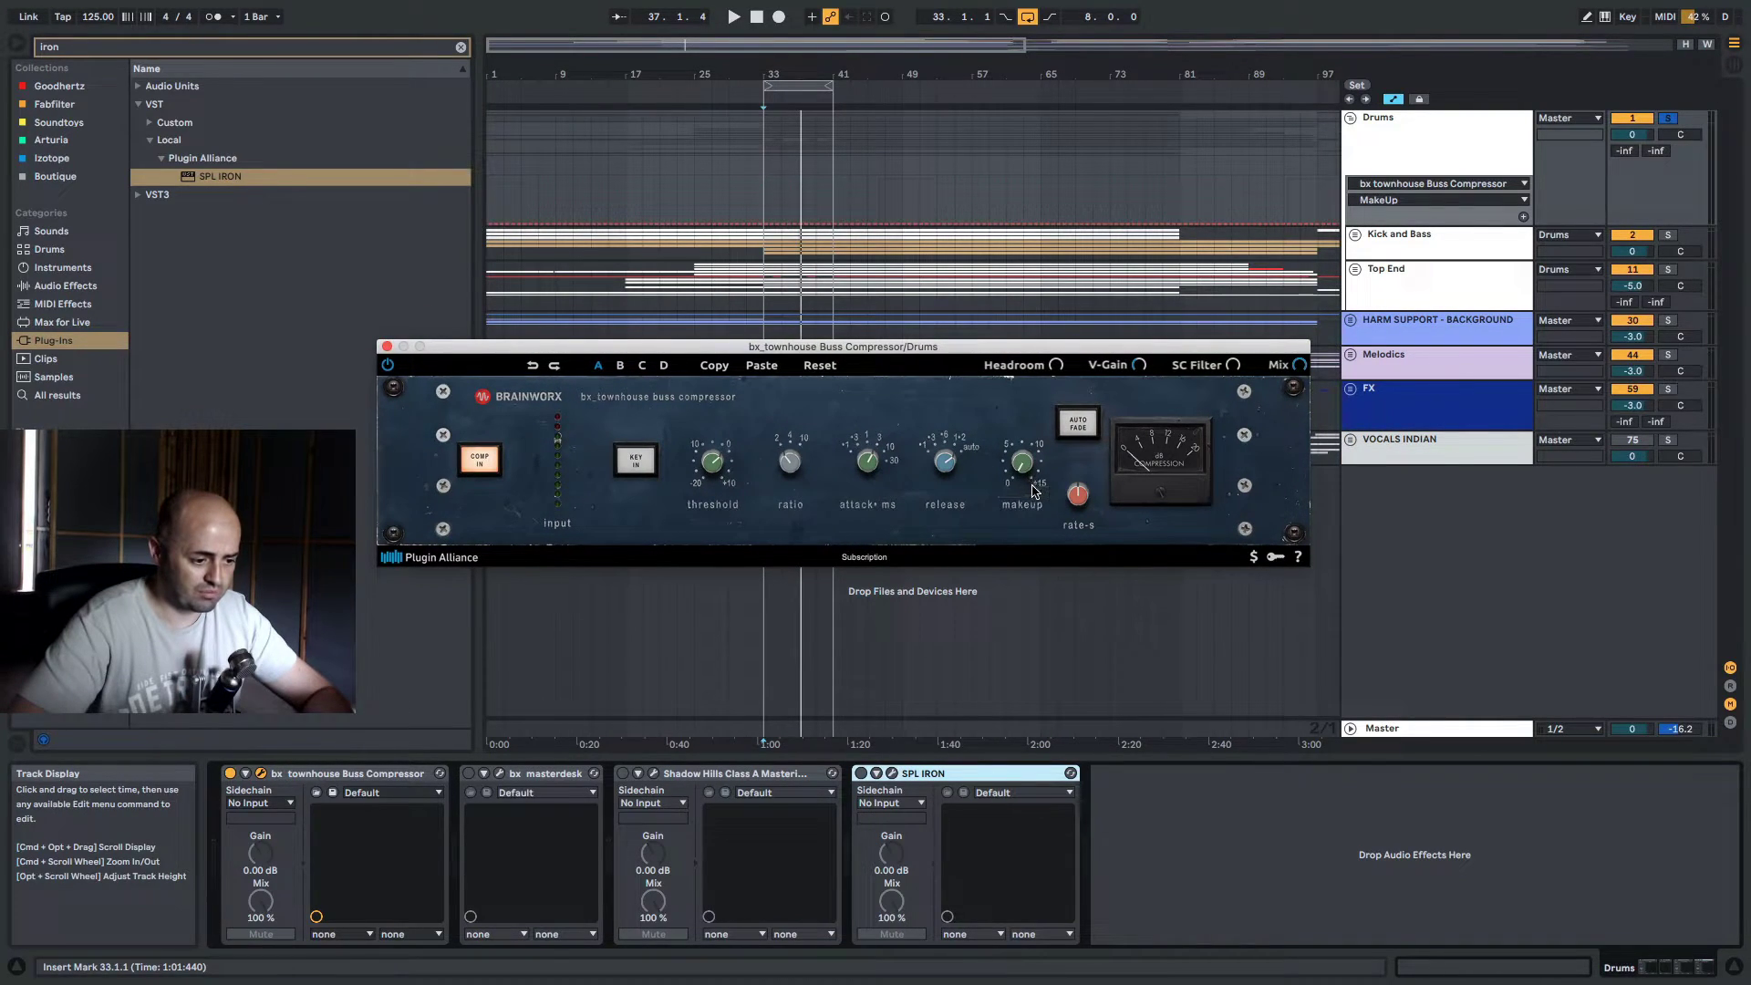
{"action": "left_click", "coordinate": [944, 462]}
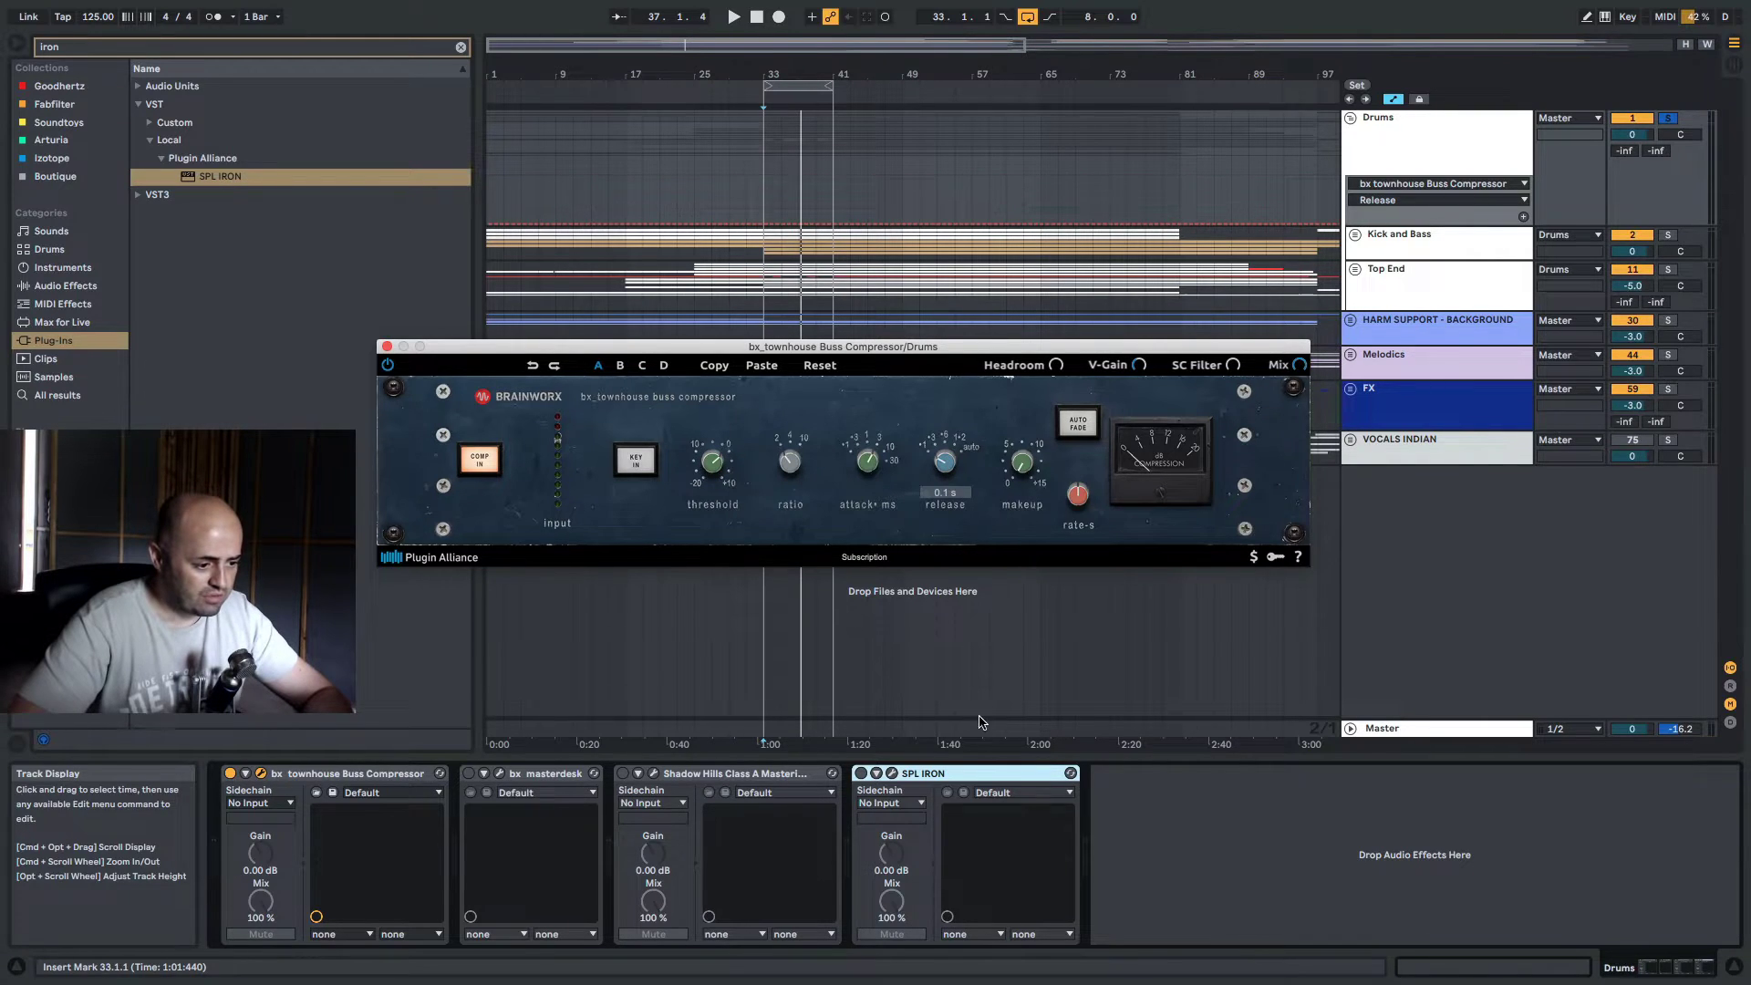
{"action": "mouse_move", "coordinate": [872, 472]}
{"action": "left_mouse_down"}
{"action": "mouse_move", "coordinate": [883, 442]}
{"action": "mouse_move", "coordinate": [882, 463]}
{"action": "left_mouse_up"}
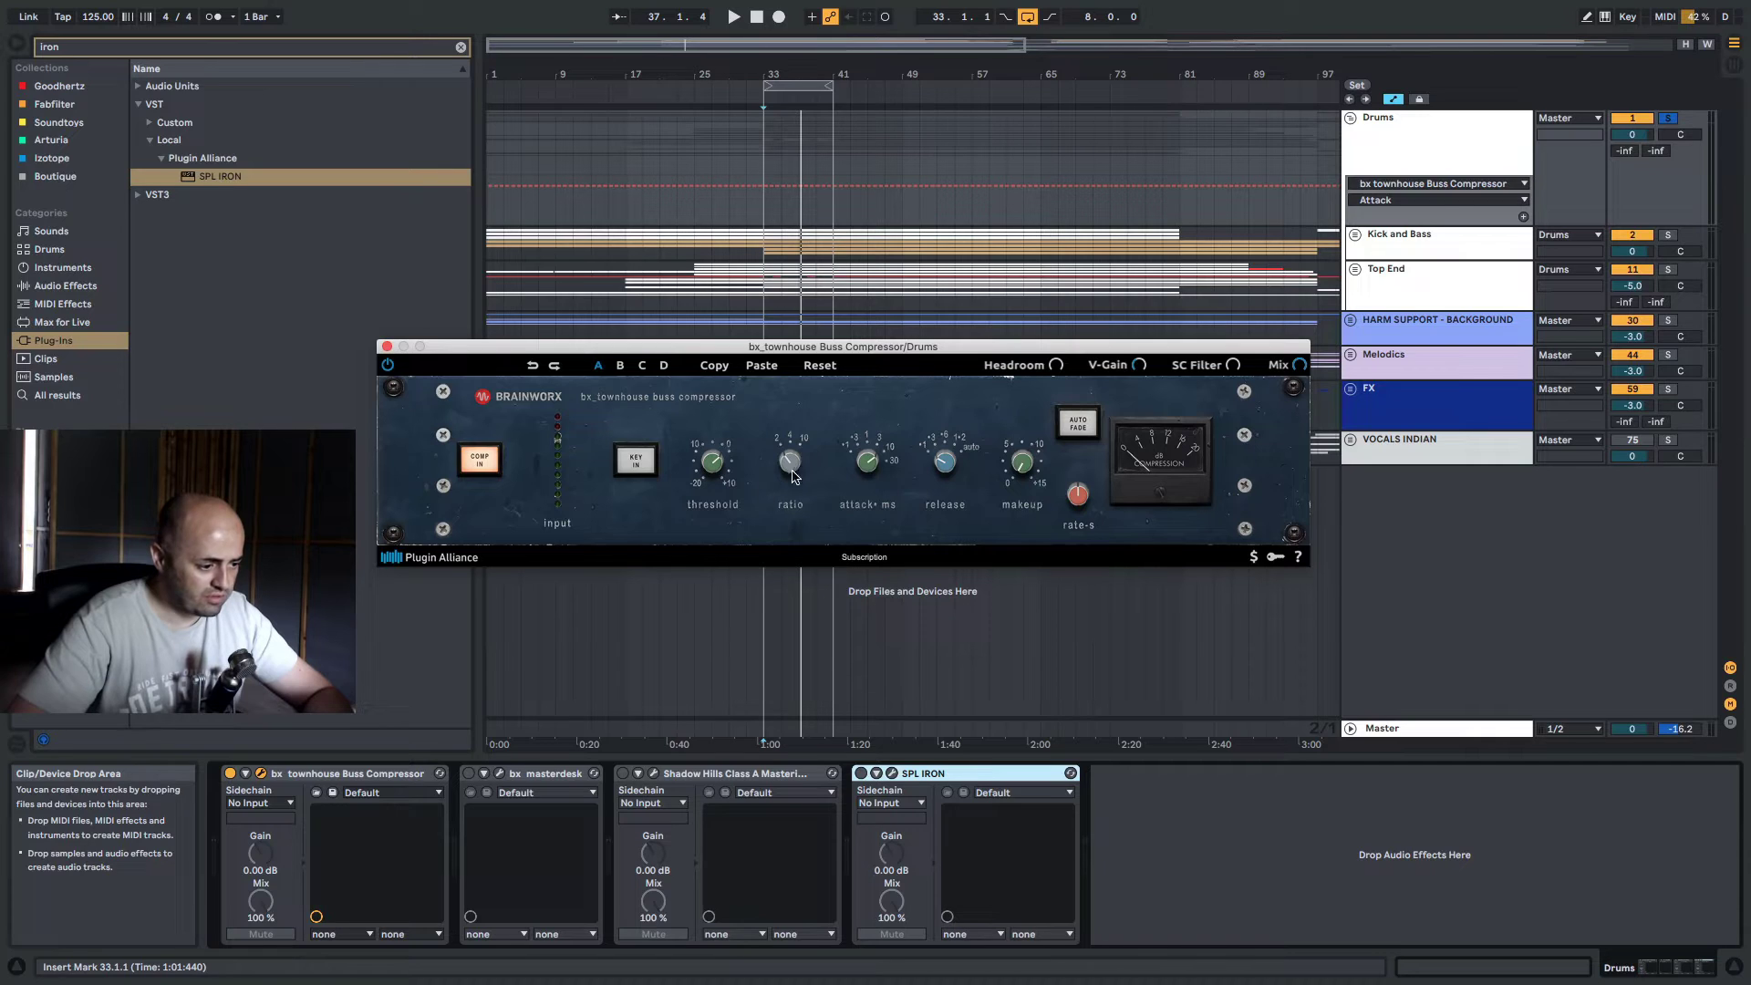
{"action": "key", "text": "space"}
{"action": "left_click_drag", "start_coordinate": [711, 466], "coordinate": [720, 502]}
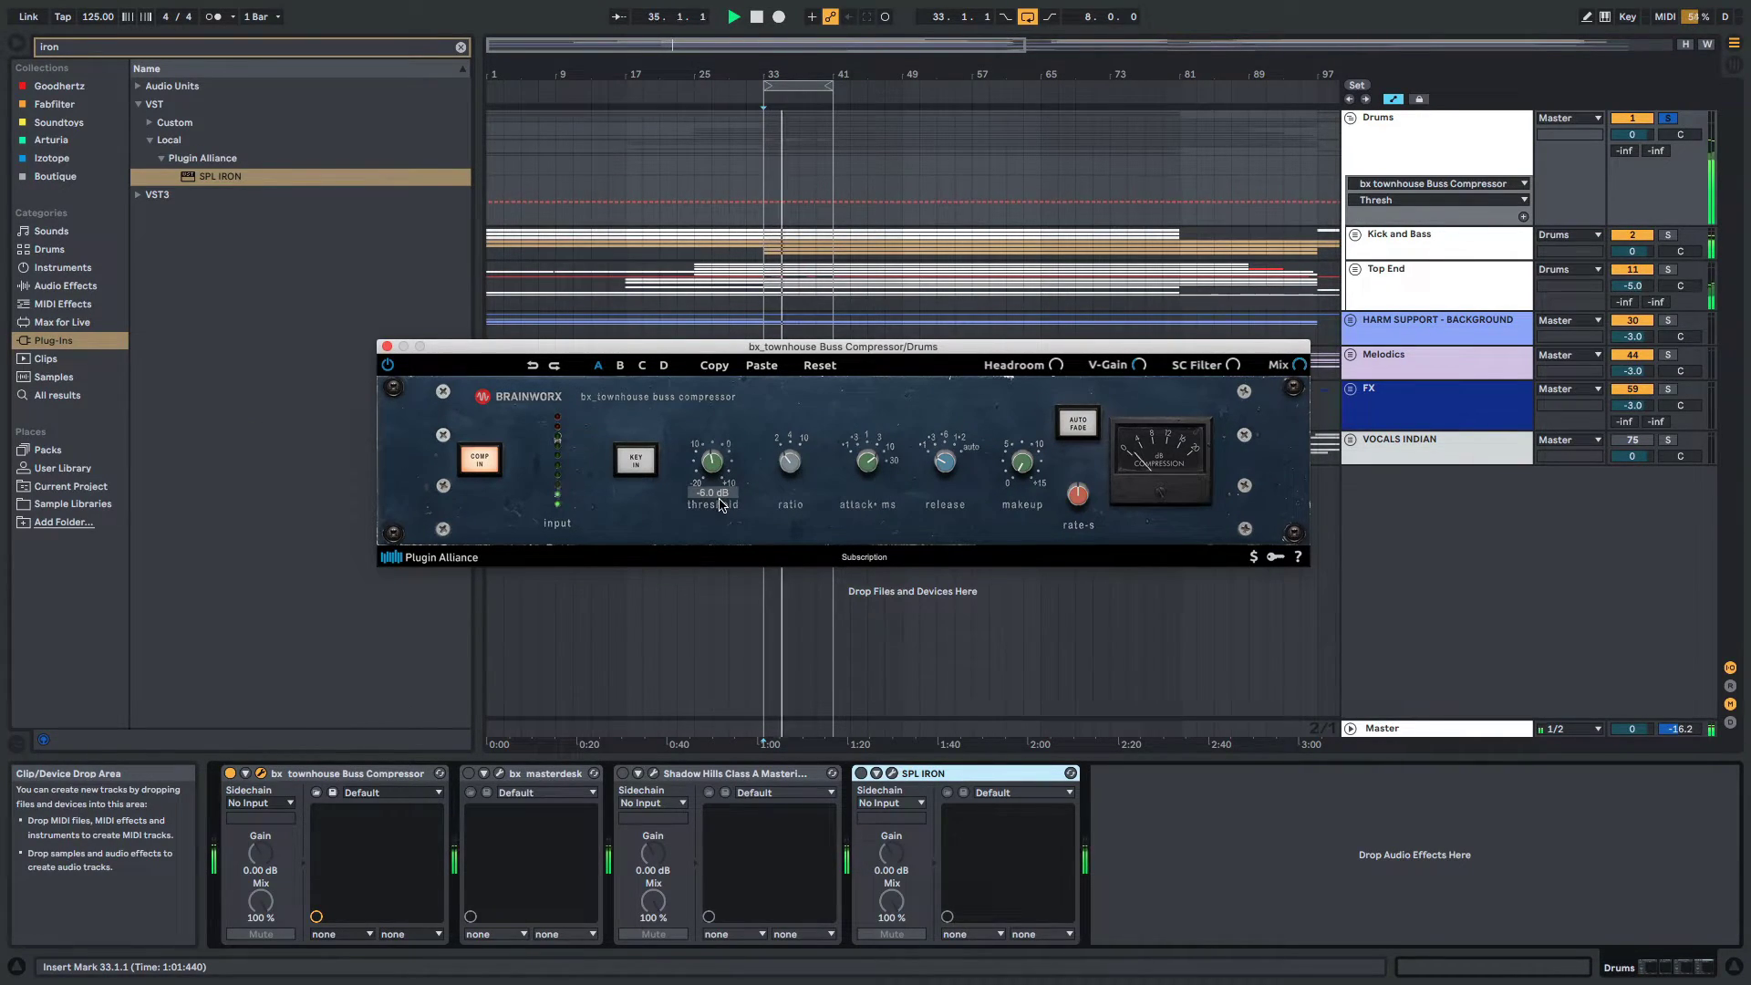
Compare bx_townhouse with bx_masterdesk on the playing Drums group, leaving both devices deactivated
{"action": "left_click", "coordinate": [229, 773]}
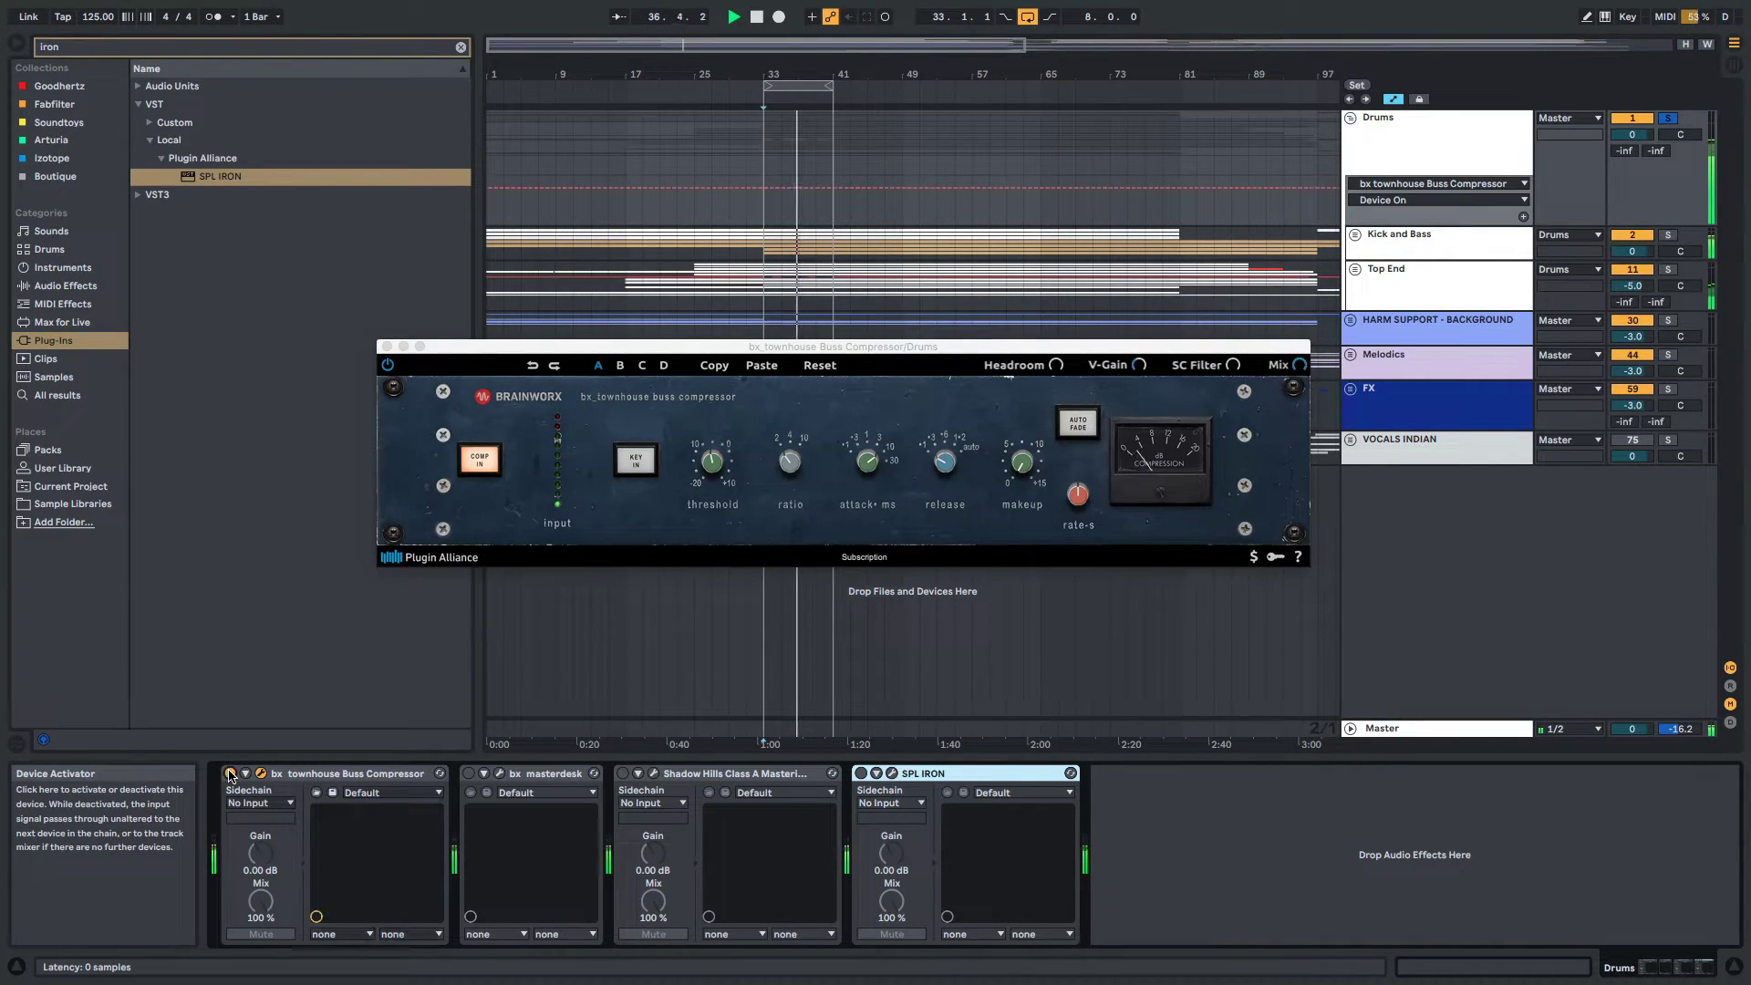
{"action": "left_click", "coordinate": [469, 773]}
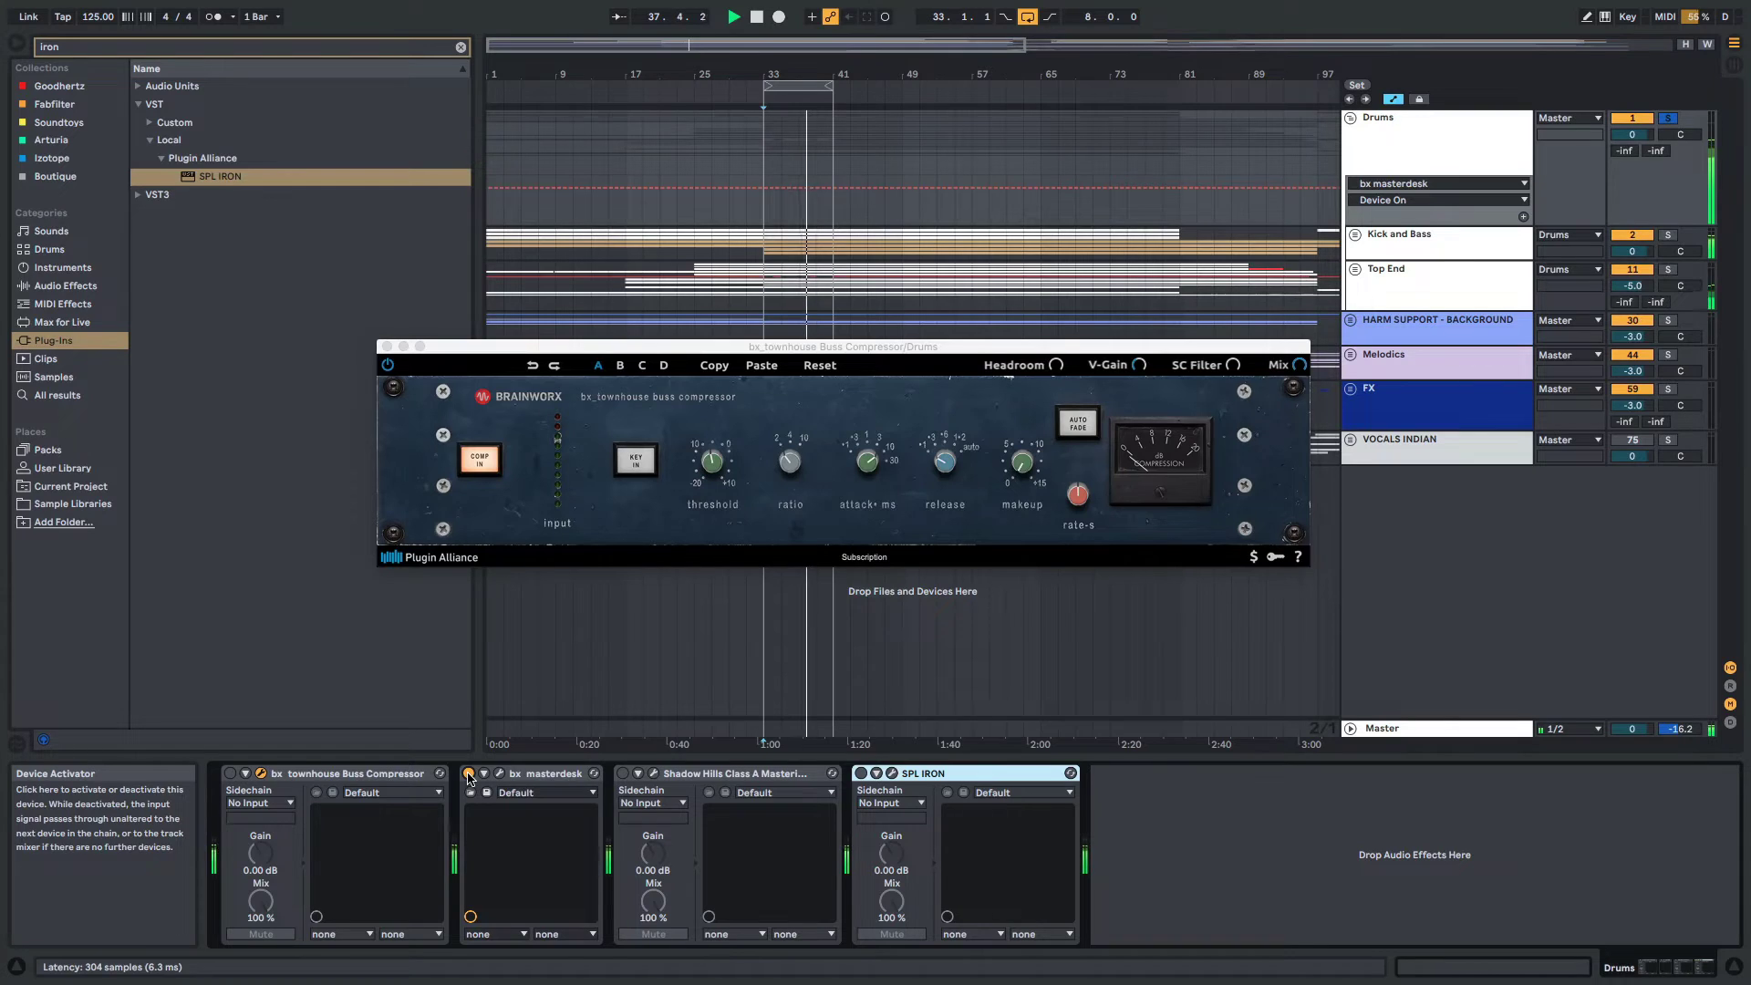
{"action": "left_click", "coordinate": [469, 774]}
Activate Shadow Hills Class A Mastering Comp on the Drums group and open its window, placing it clear of the device chain
{"action": "left_click", "coordinate": [623, 773]}
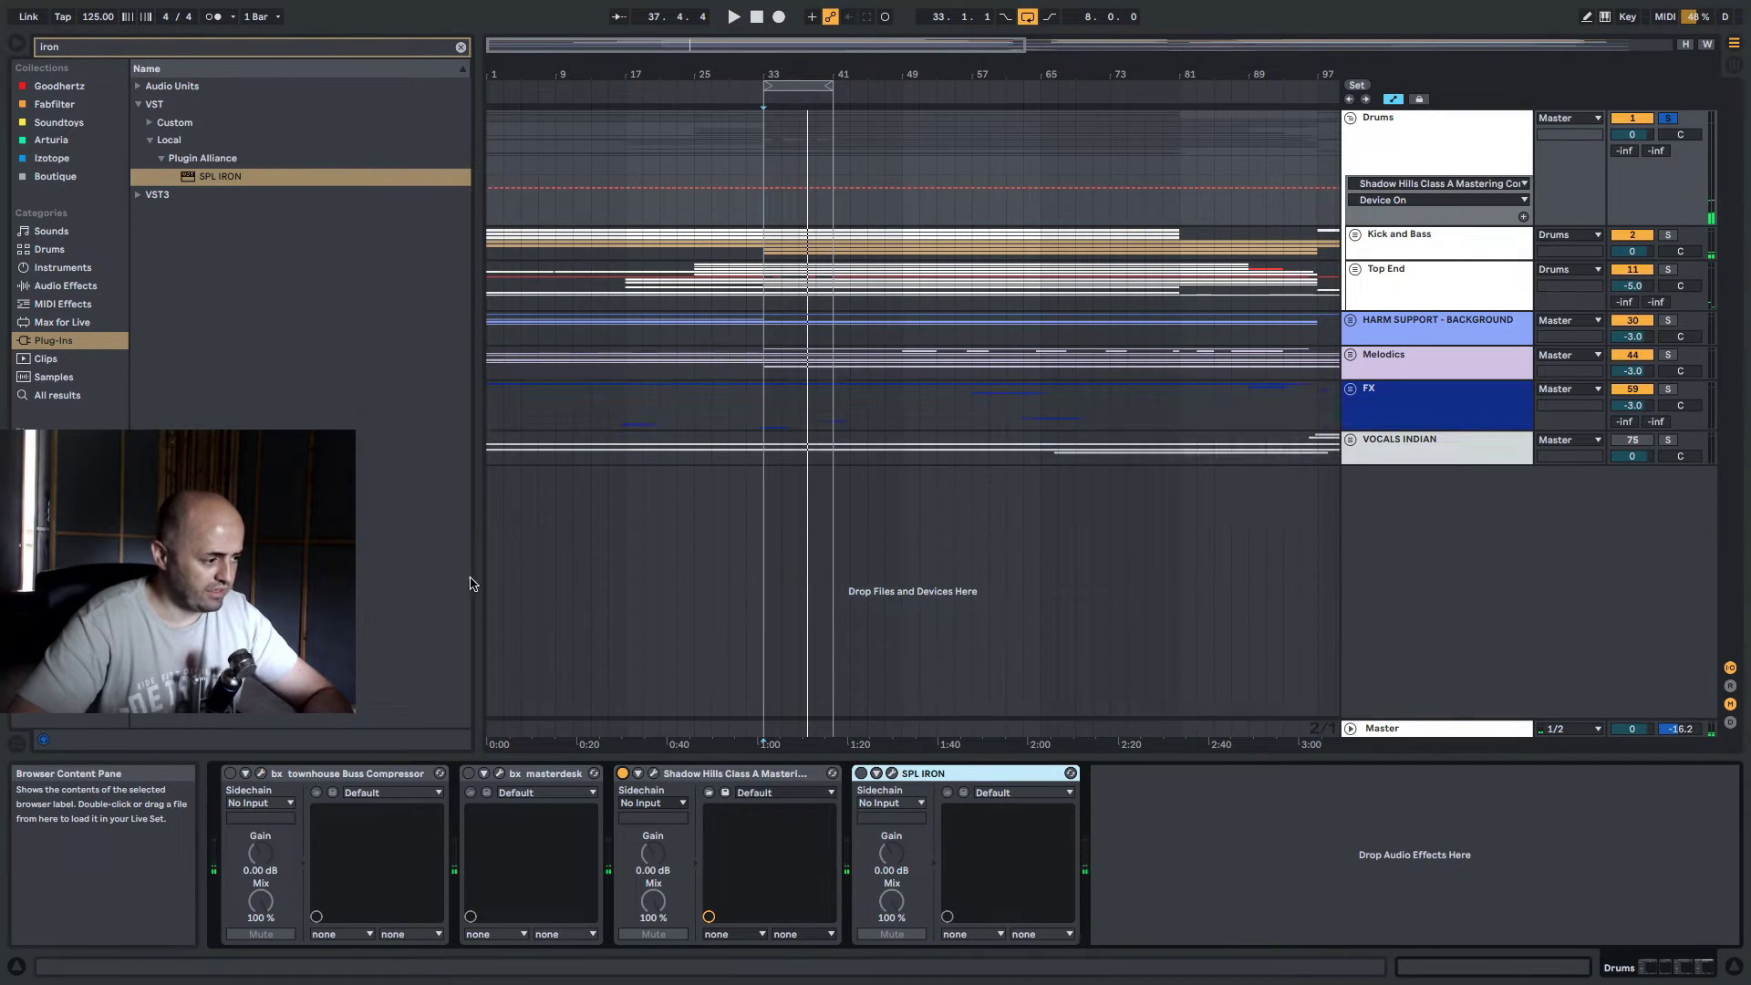
{"action": "left_click", "coordinate": [653, 773]}
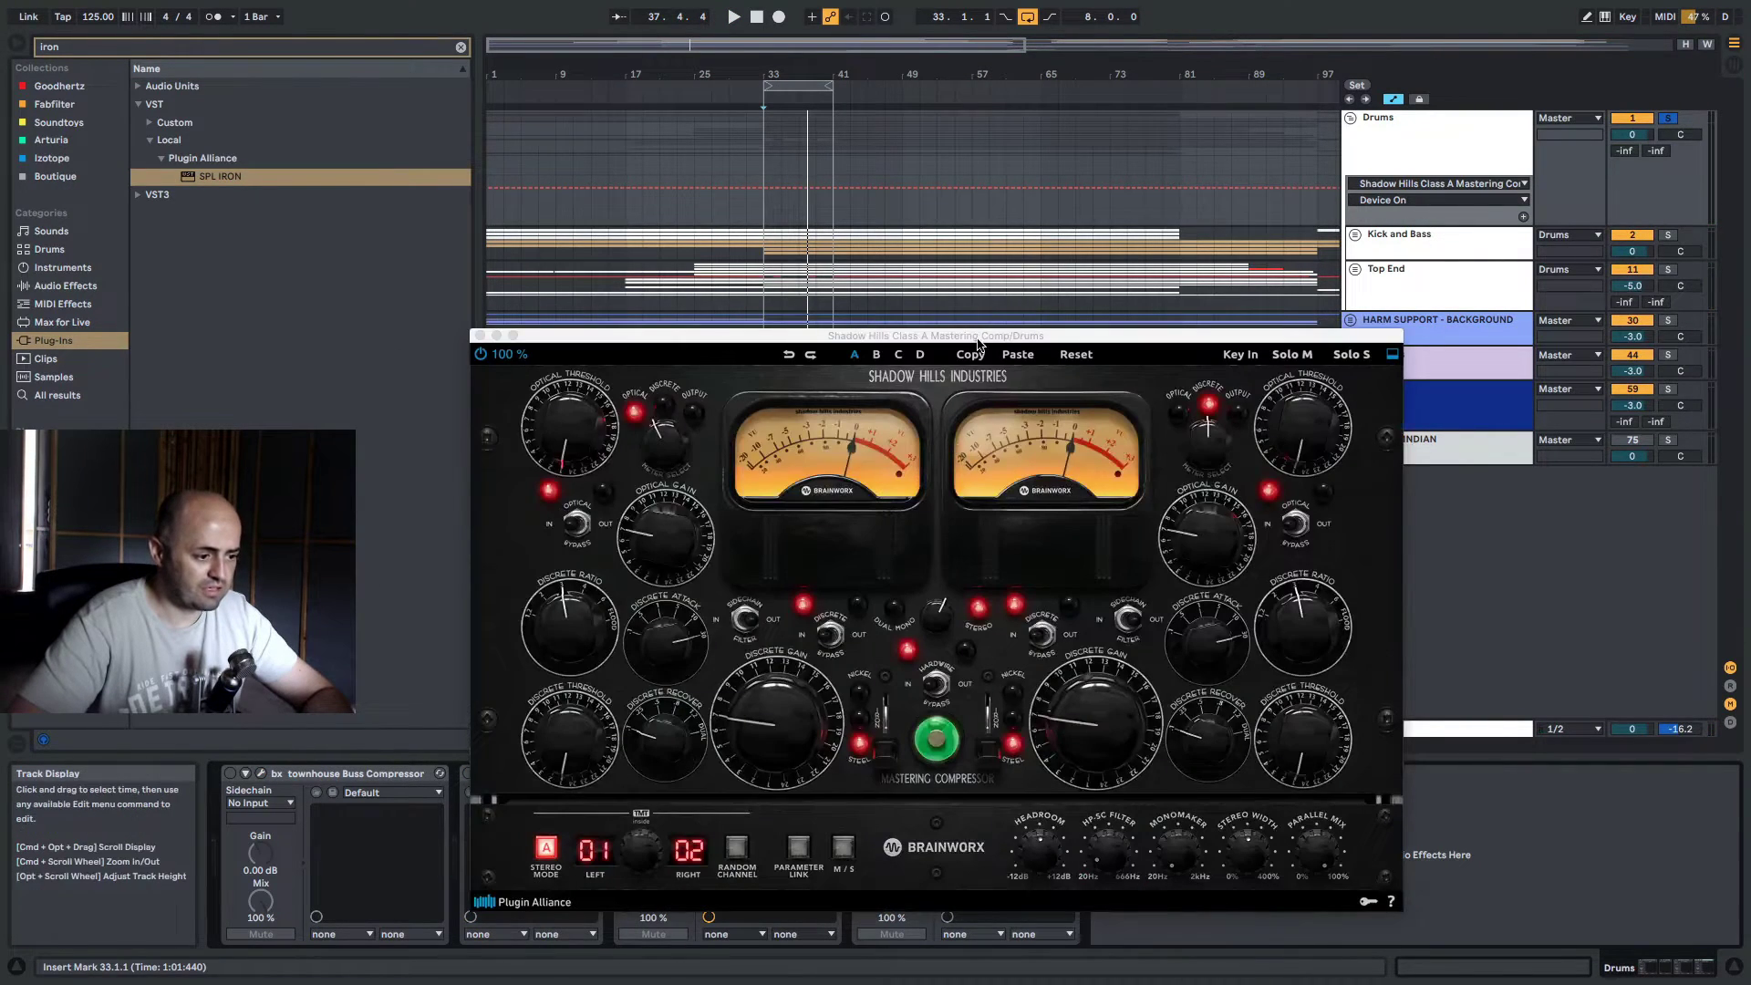
{"action": "left_click_drag", "start_coordinate": [978, 343], "coordinate": [951, 111]}
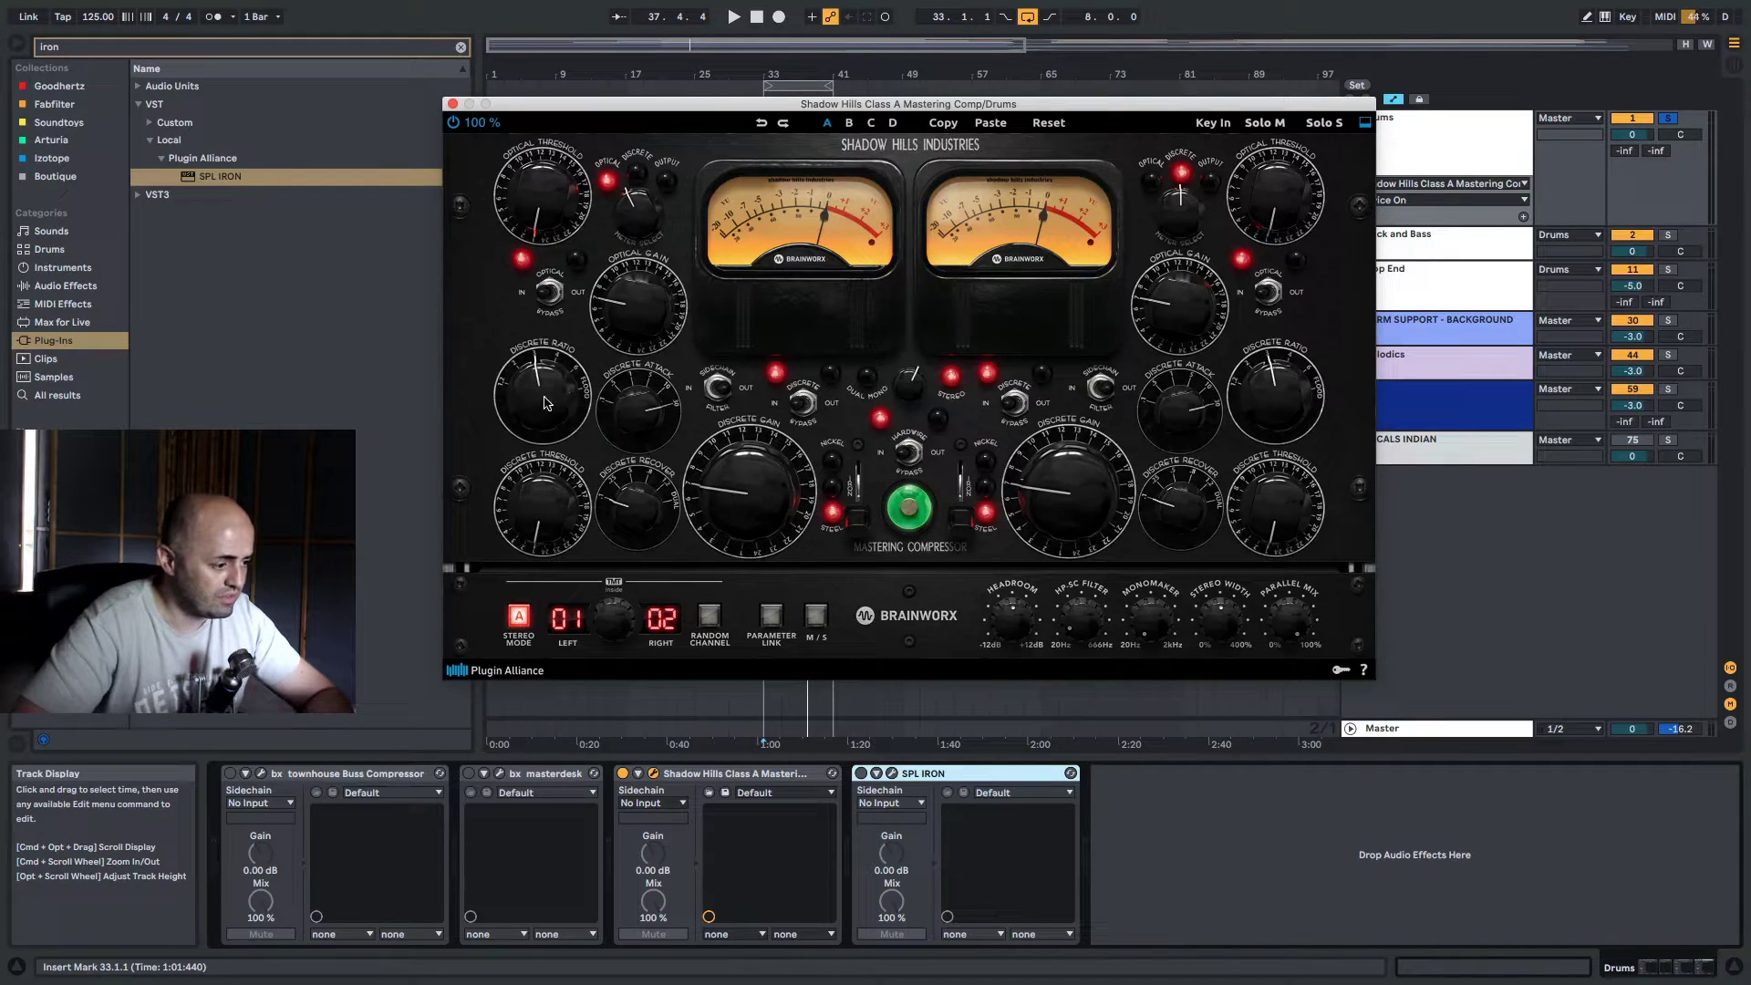
Lower the first channel's Discrete Ratio and try the Nickel transformer setting, returning the switch to Steel
{"action": "left_click_drag", "start_coordinate": [545, 404], "coordinate": [545, 418]}
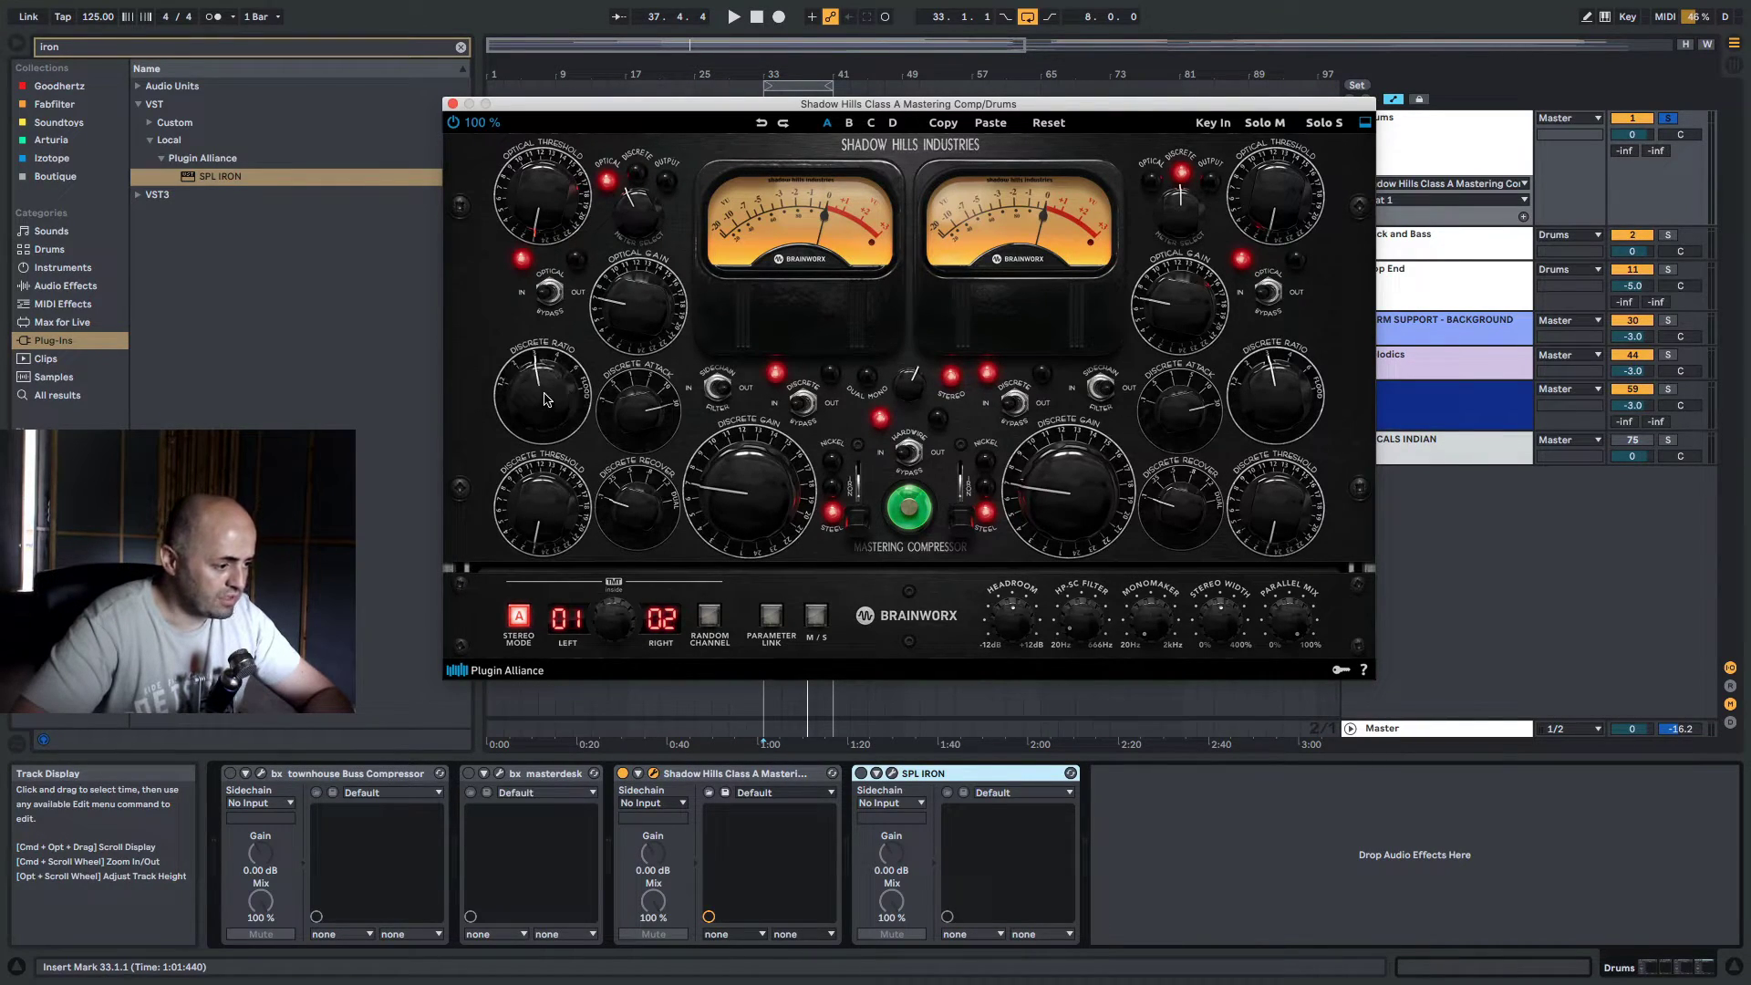
{"action": "left_click_drag", "start_coordinate": [544, 402], "coordinate": [543, 415]}
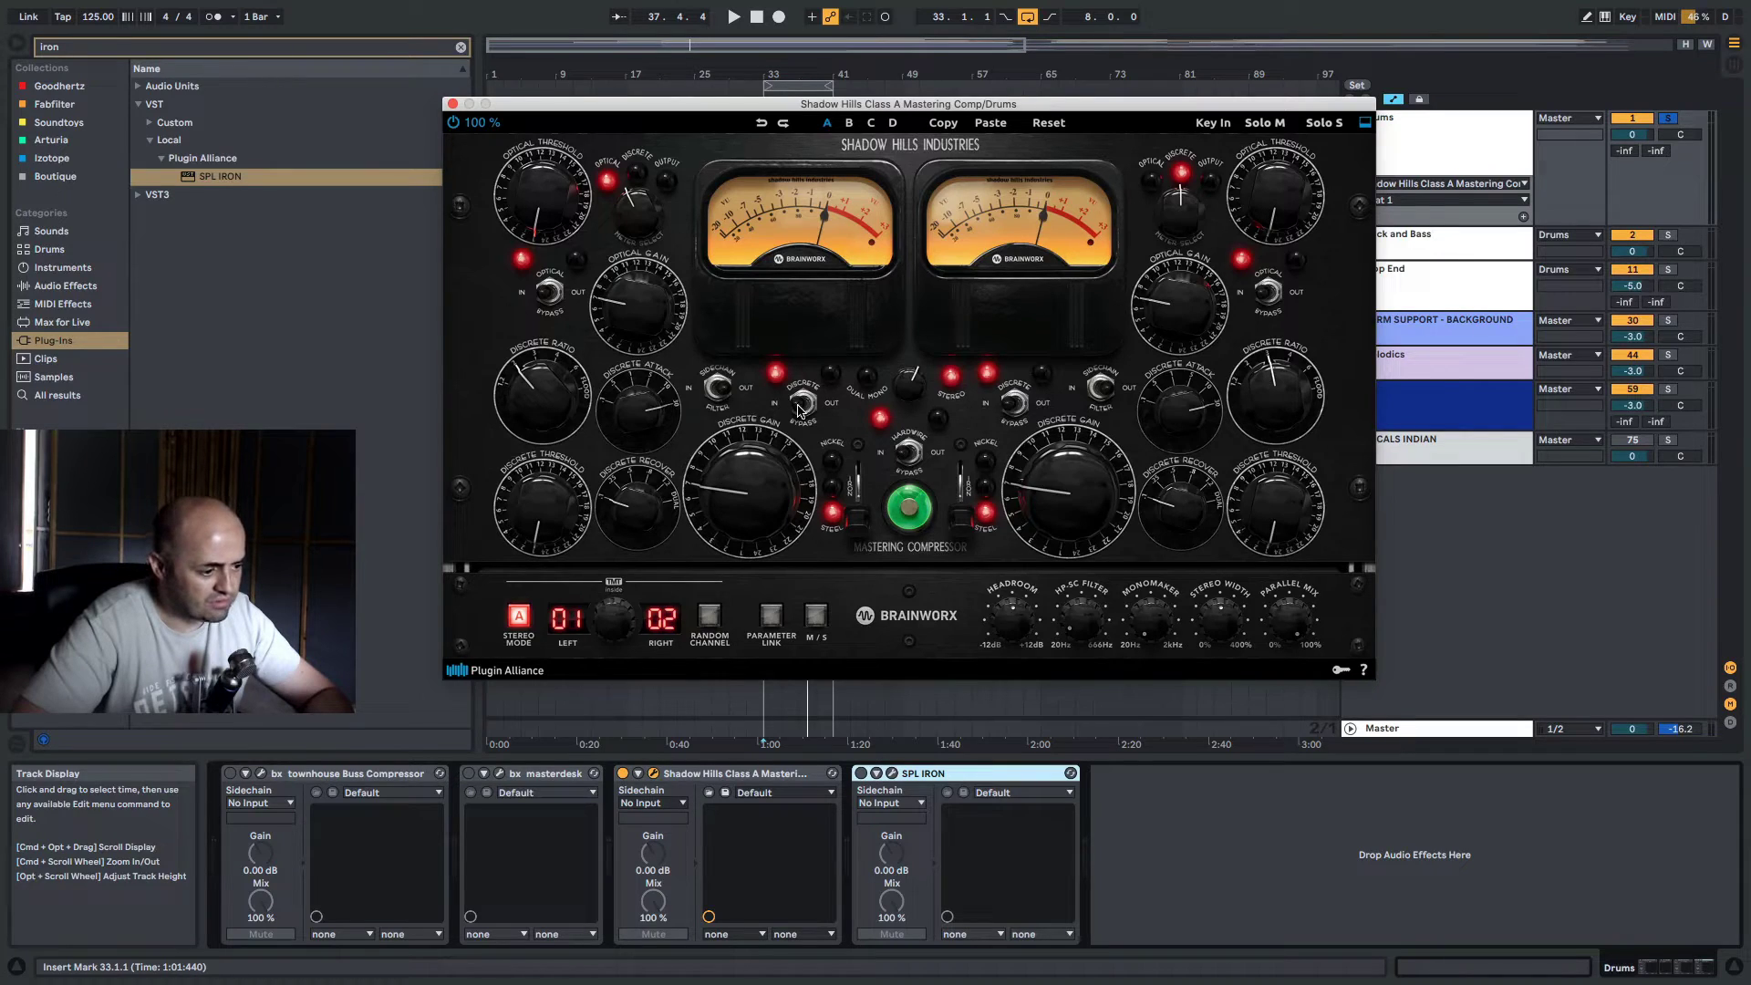
{"action": "left_click", "coordinate": [857, 519]}
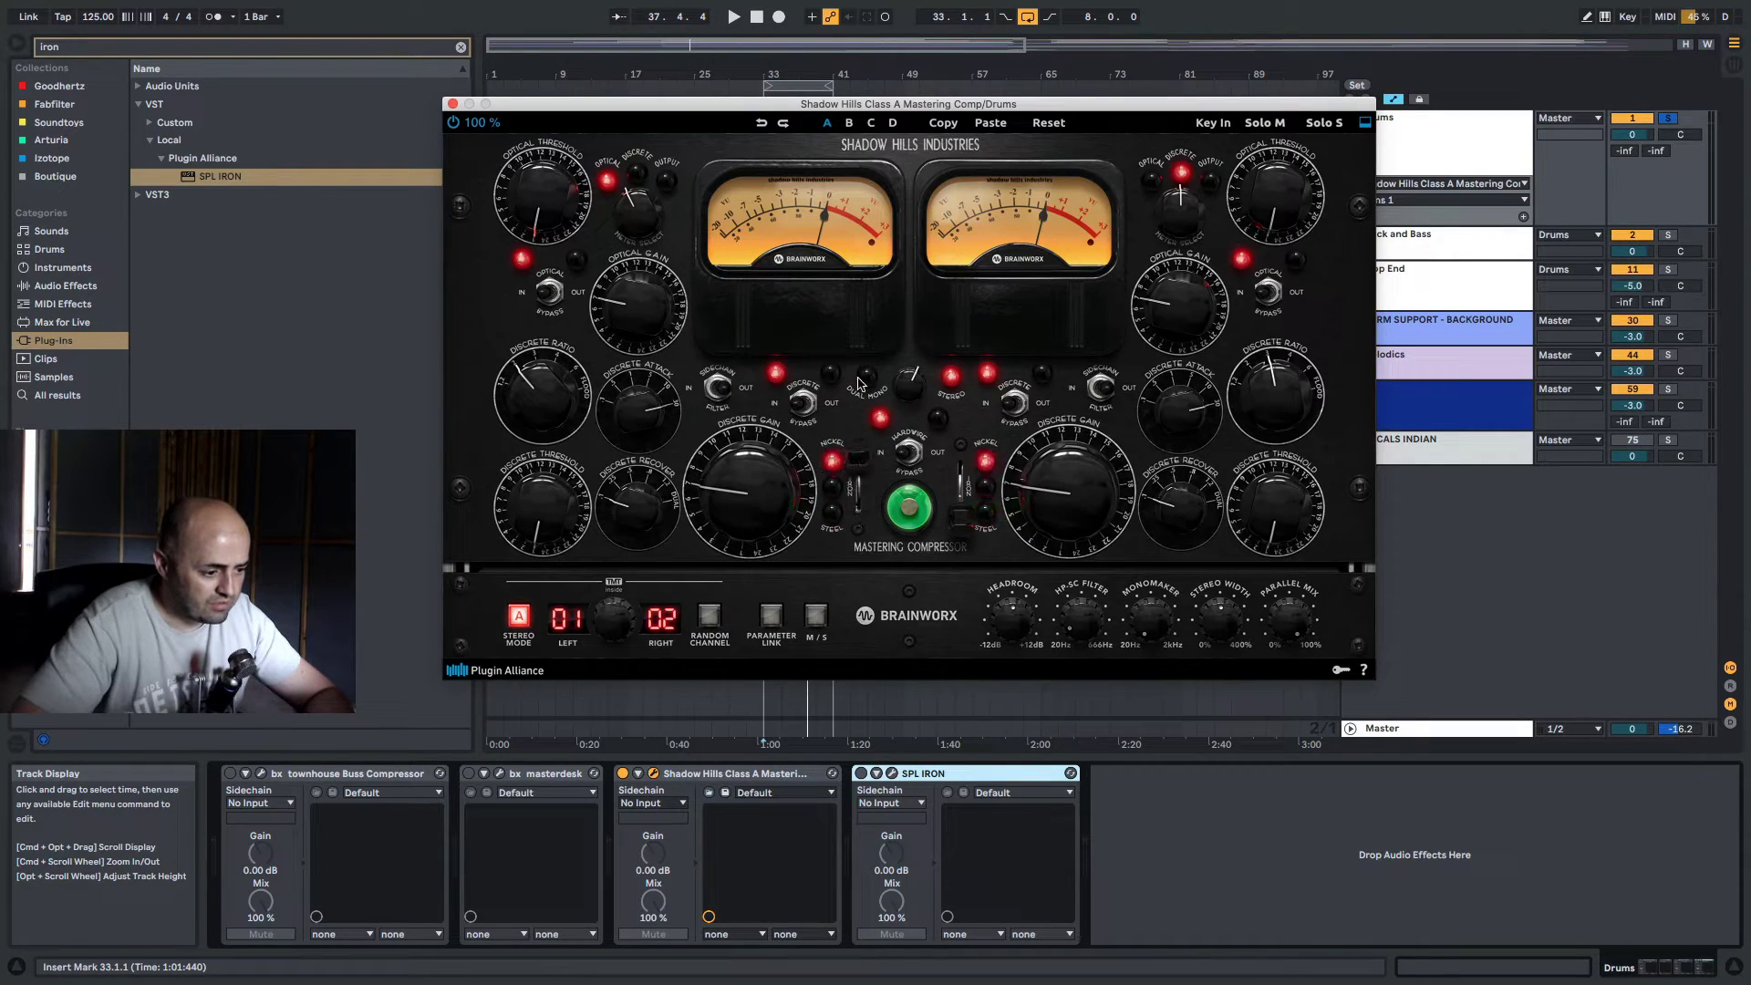
{"action": "left_click_drag", "start_coordinate": [857, 379], "coordinate": [855, 633]}
Start playback and raise the first channel's Optical Threshold to about its middle position
{"action": "key", "text": "space"}
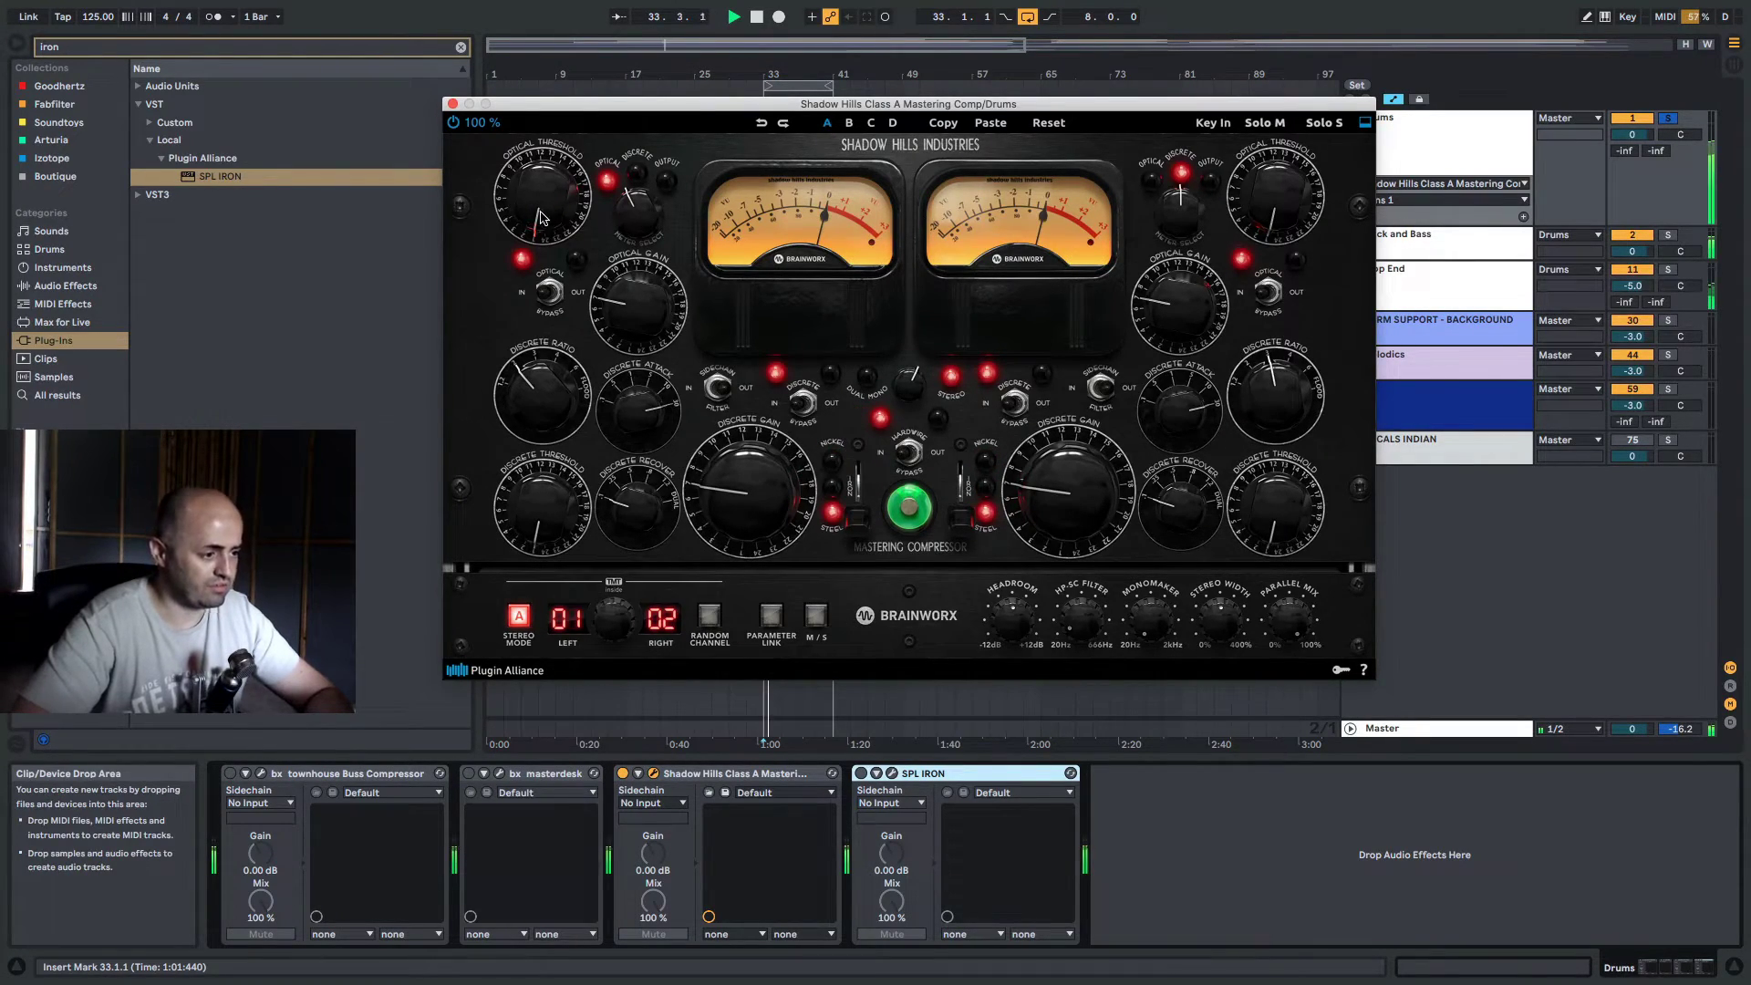
{"action": "left_click_drag", "start_coordinate": [541, 218], "coordinate": [538, 97]}
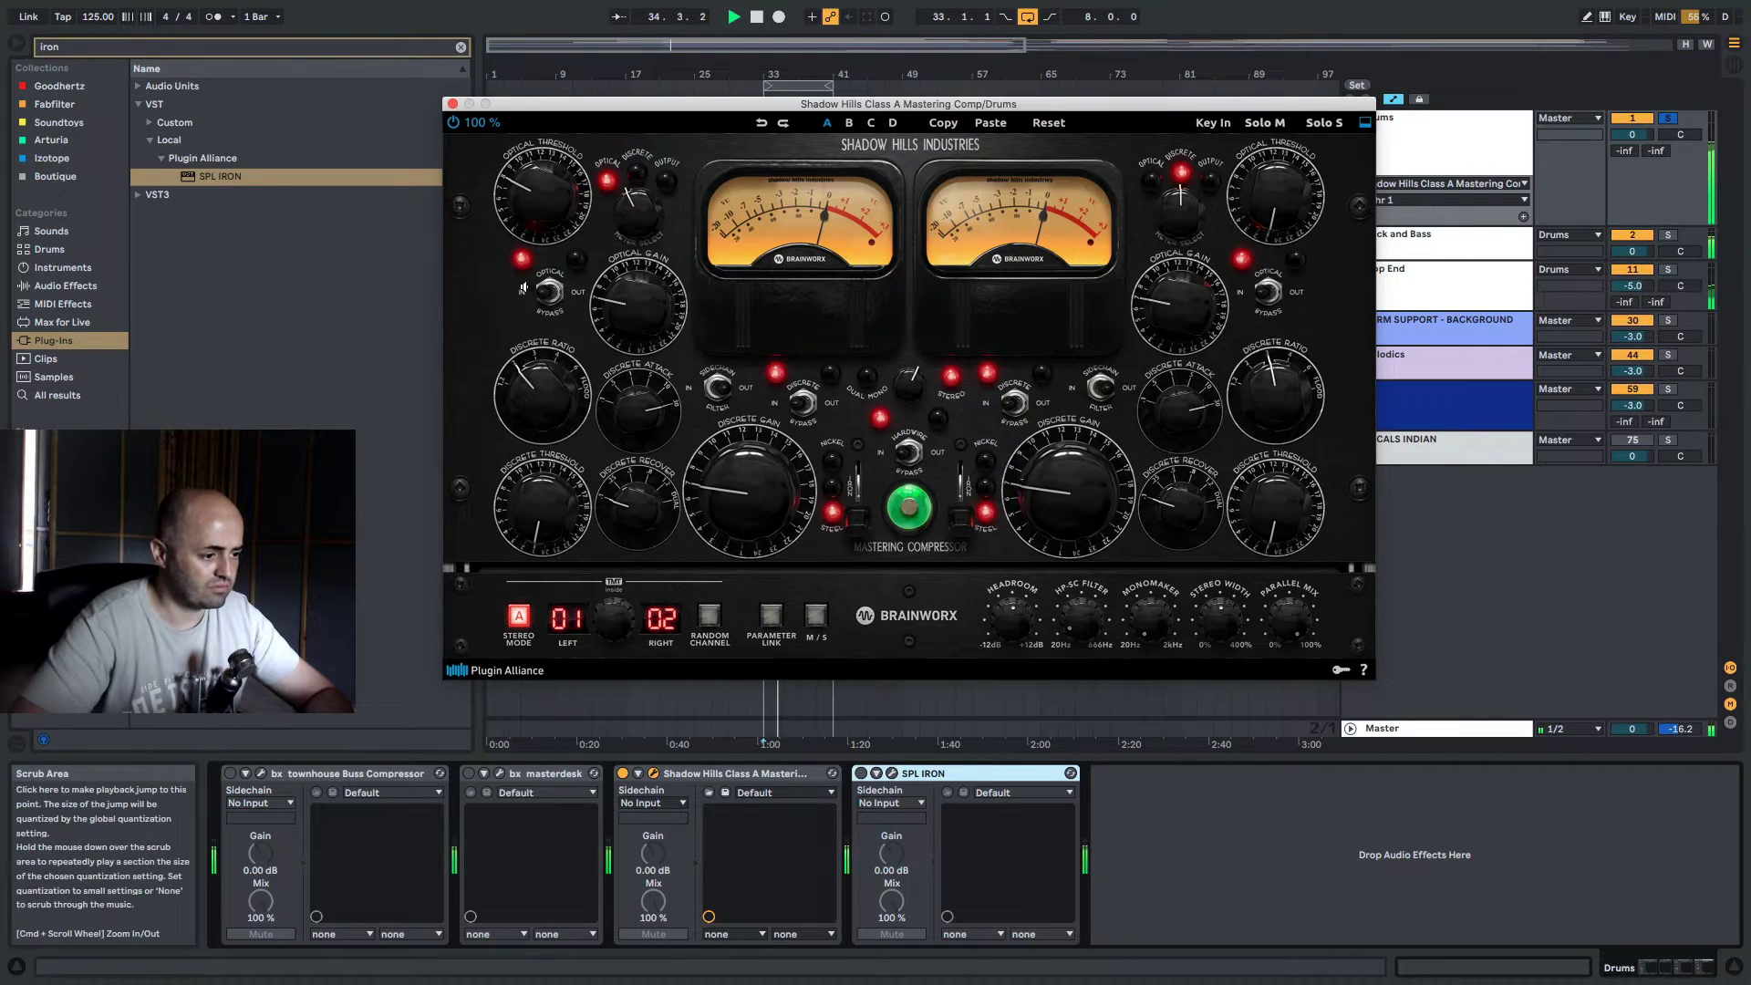
{"action": "left_click_drag", "start_coordinate": [543, 178], "coordinate": [543, 53]}
{"action": "left_click_drag", "start_coordinate": [523, 197], "coordinate": [522, 215]}
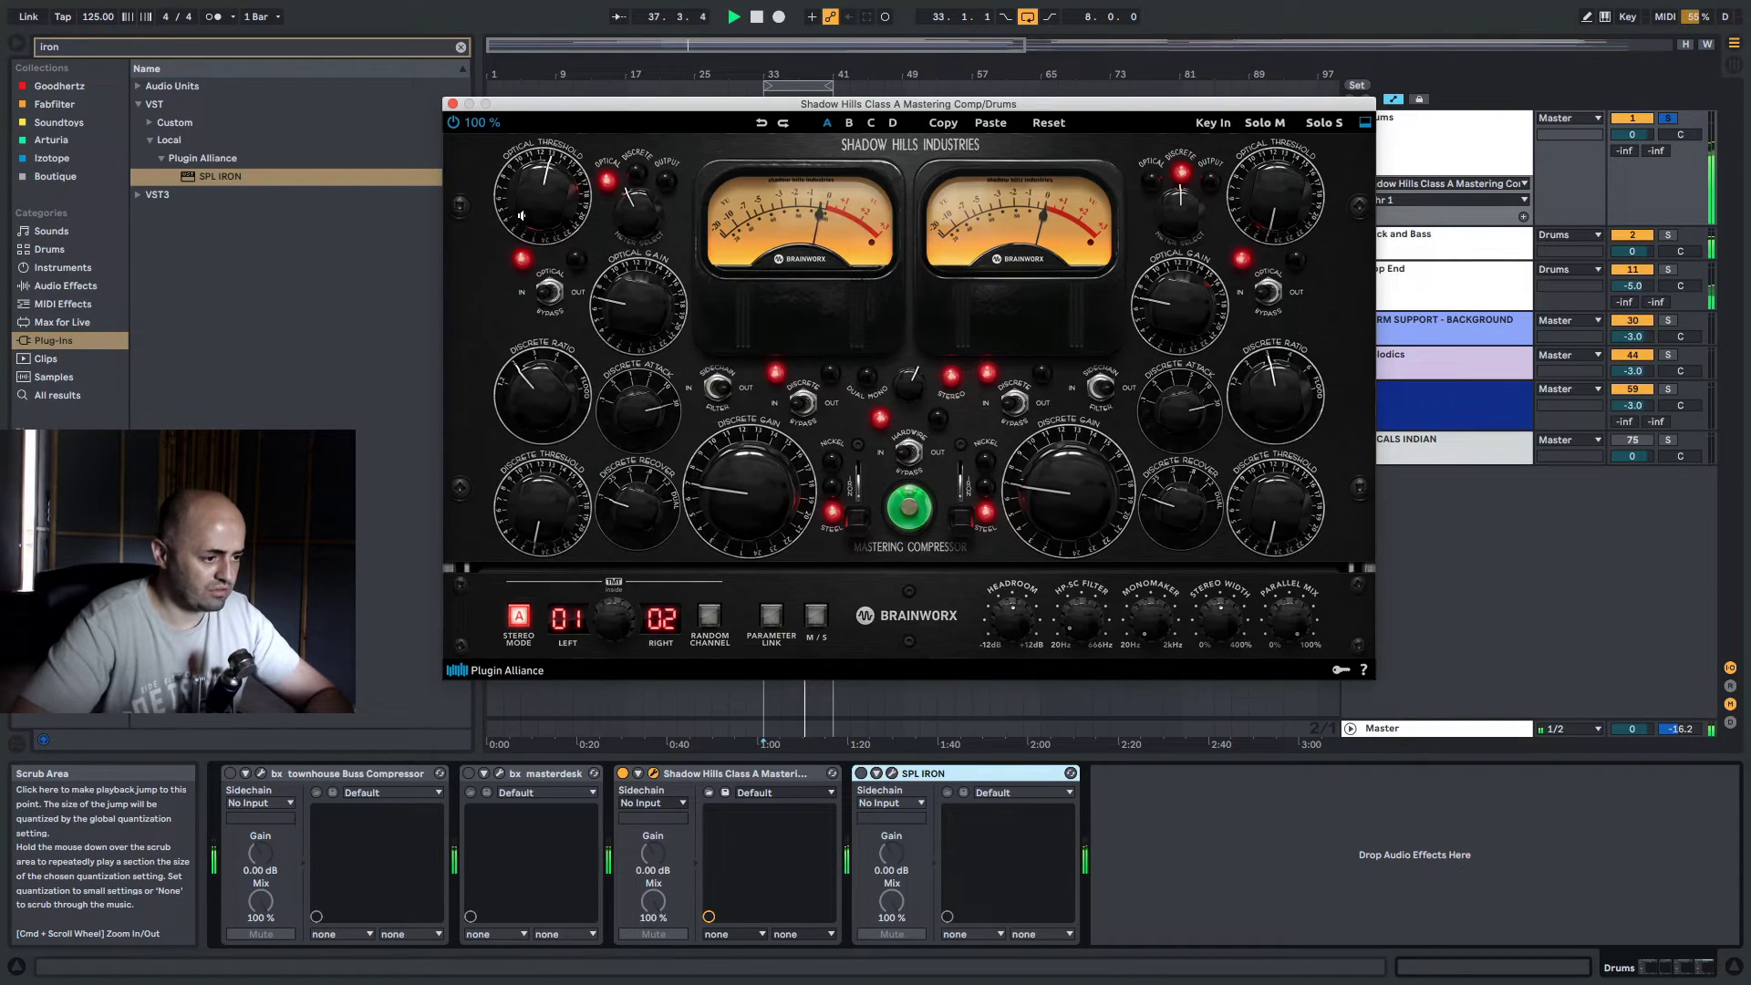
Raise the first channel's Discrete Threshold to slightly below its middle position and compare the optical section switched out and in
{"action": "left_click_drag", "start_coordinate": [562, 507], "coordinate": [551, 402]}
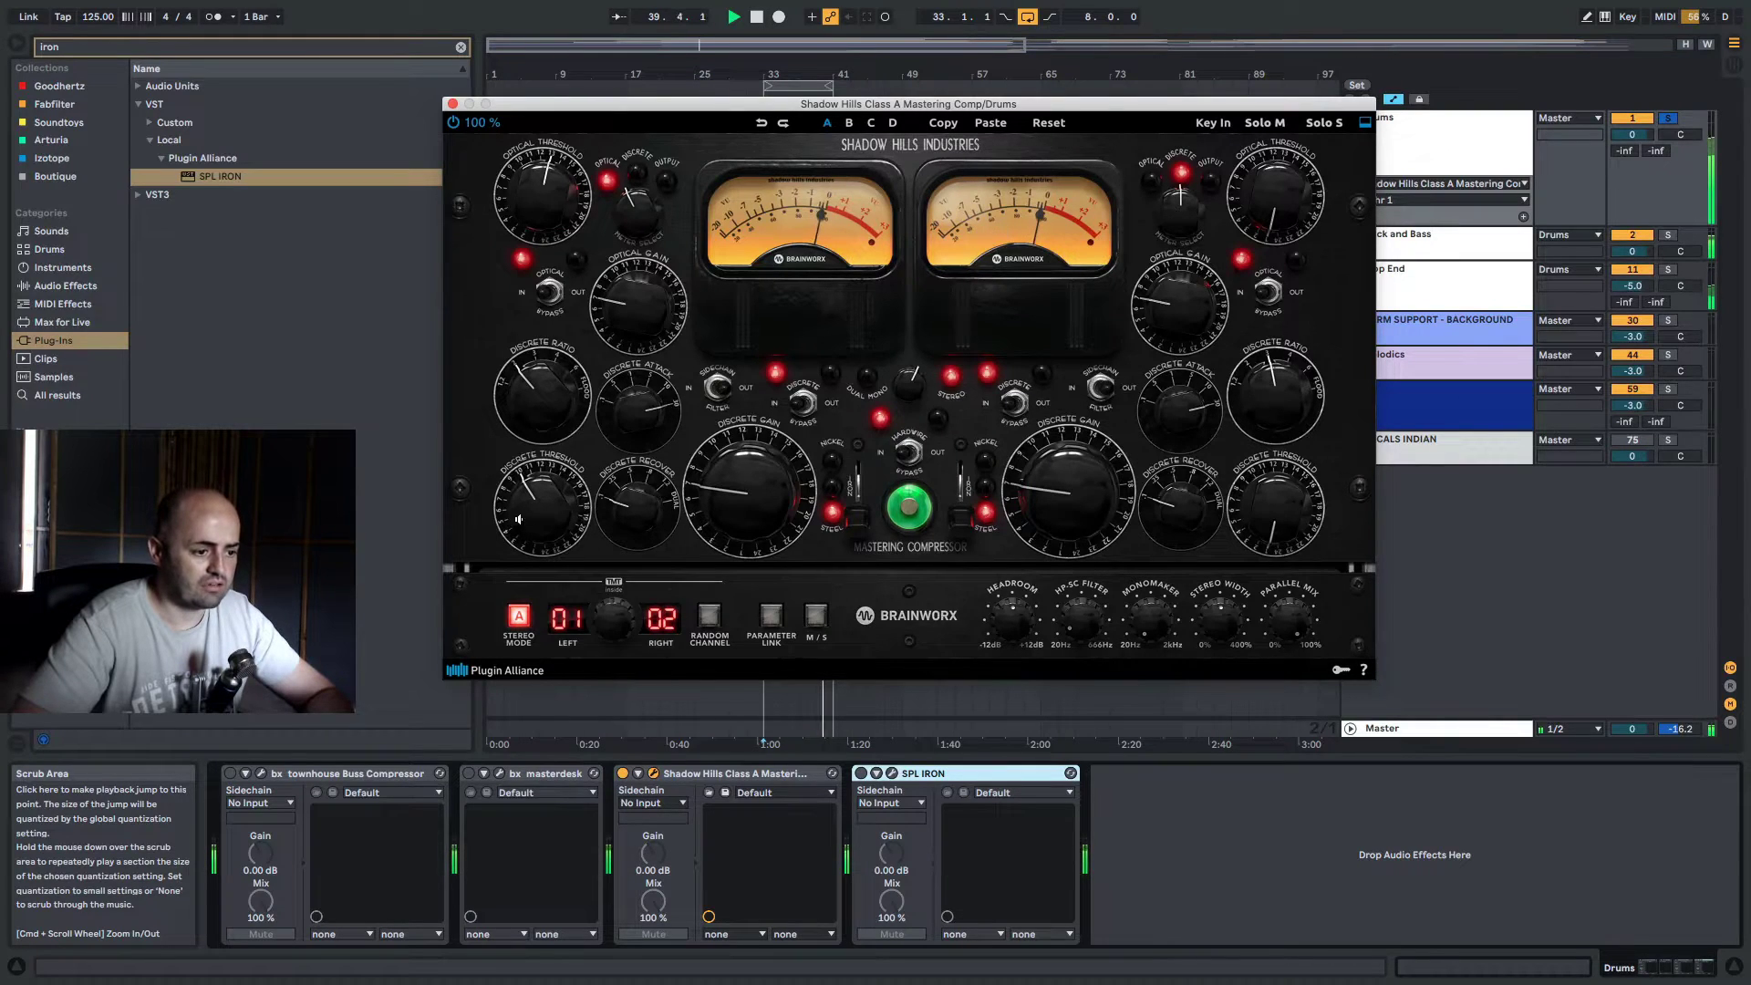
{"action": "left_click_drag", "start_coordinate": [517, 513], "coordinate": [526, 520]}
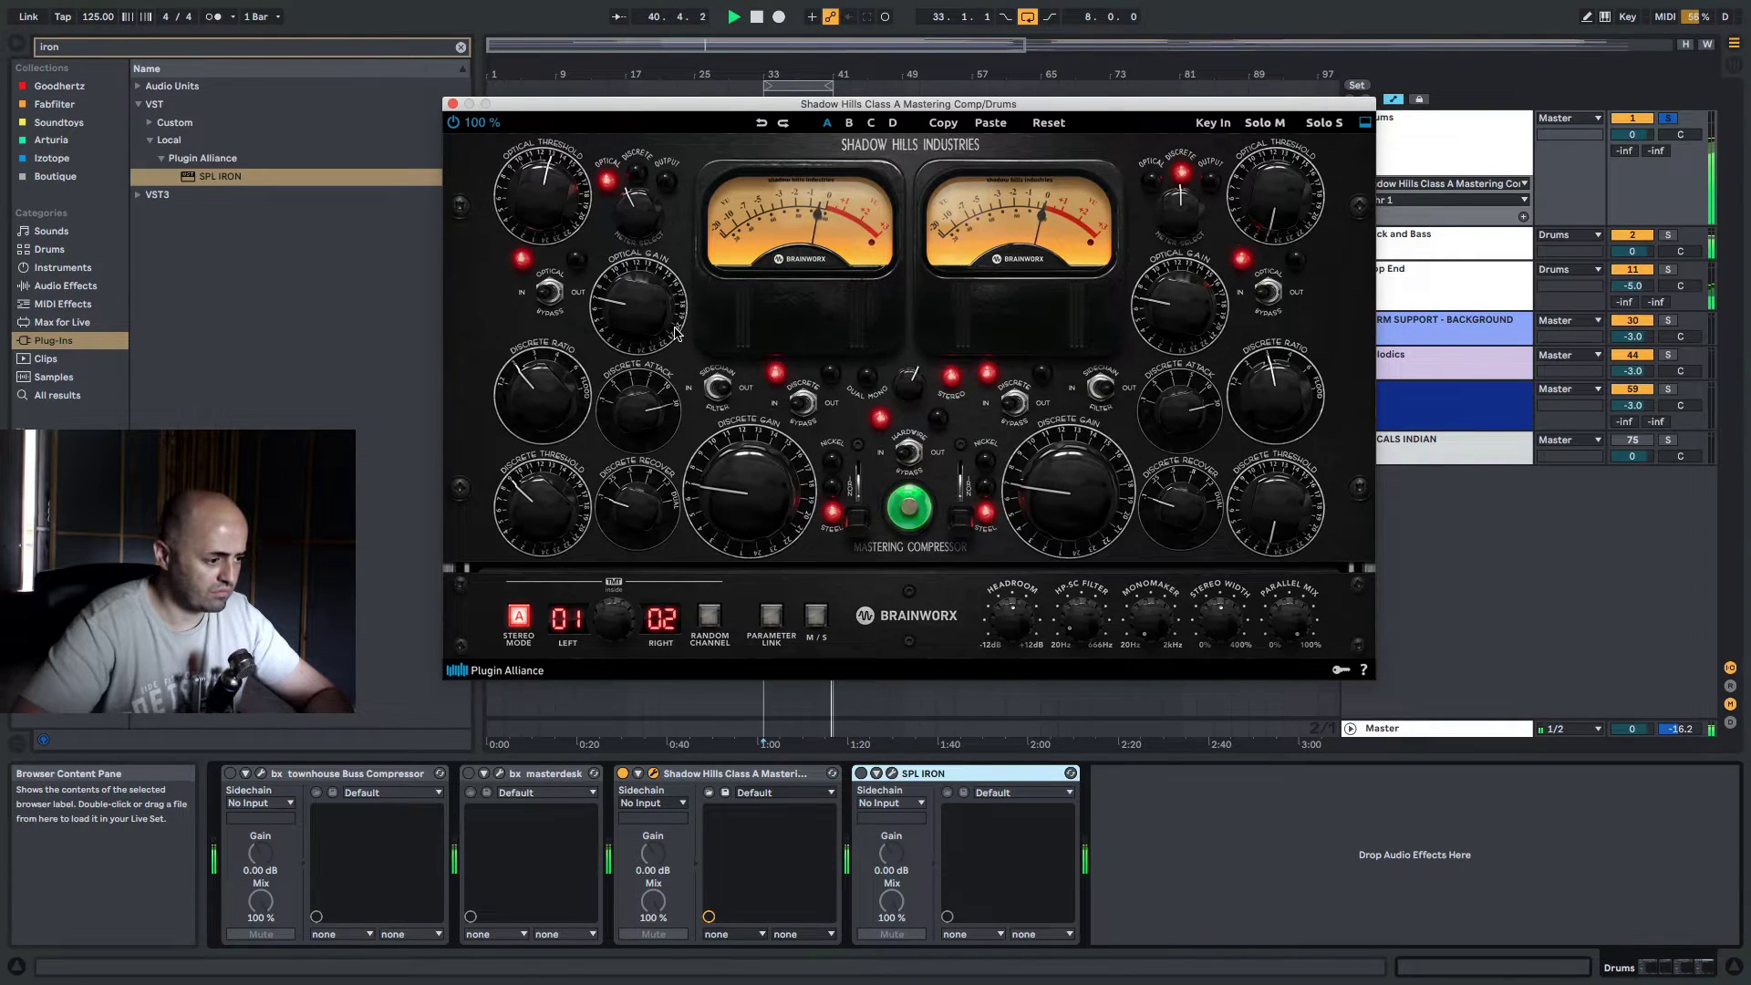
{"action": "left_click", "coordinate": [557, 299]}
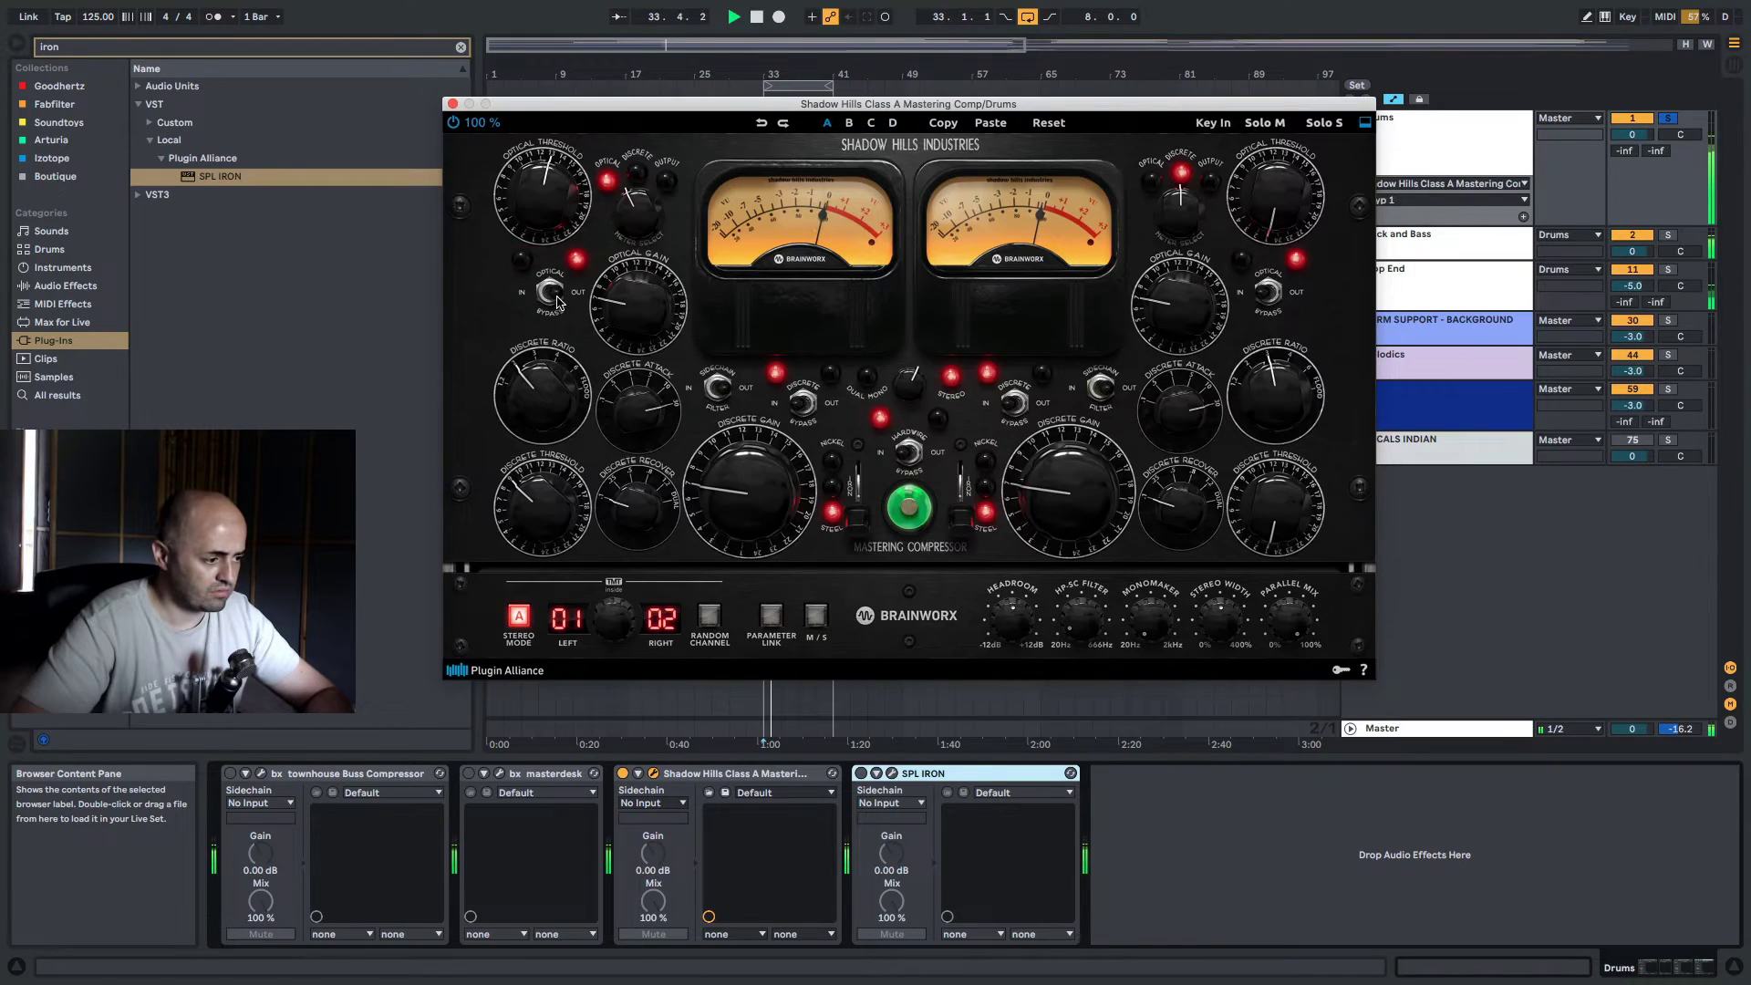
{"action": "left_click", "coordinate": [557, 299]}
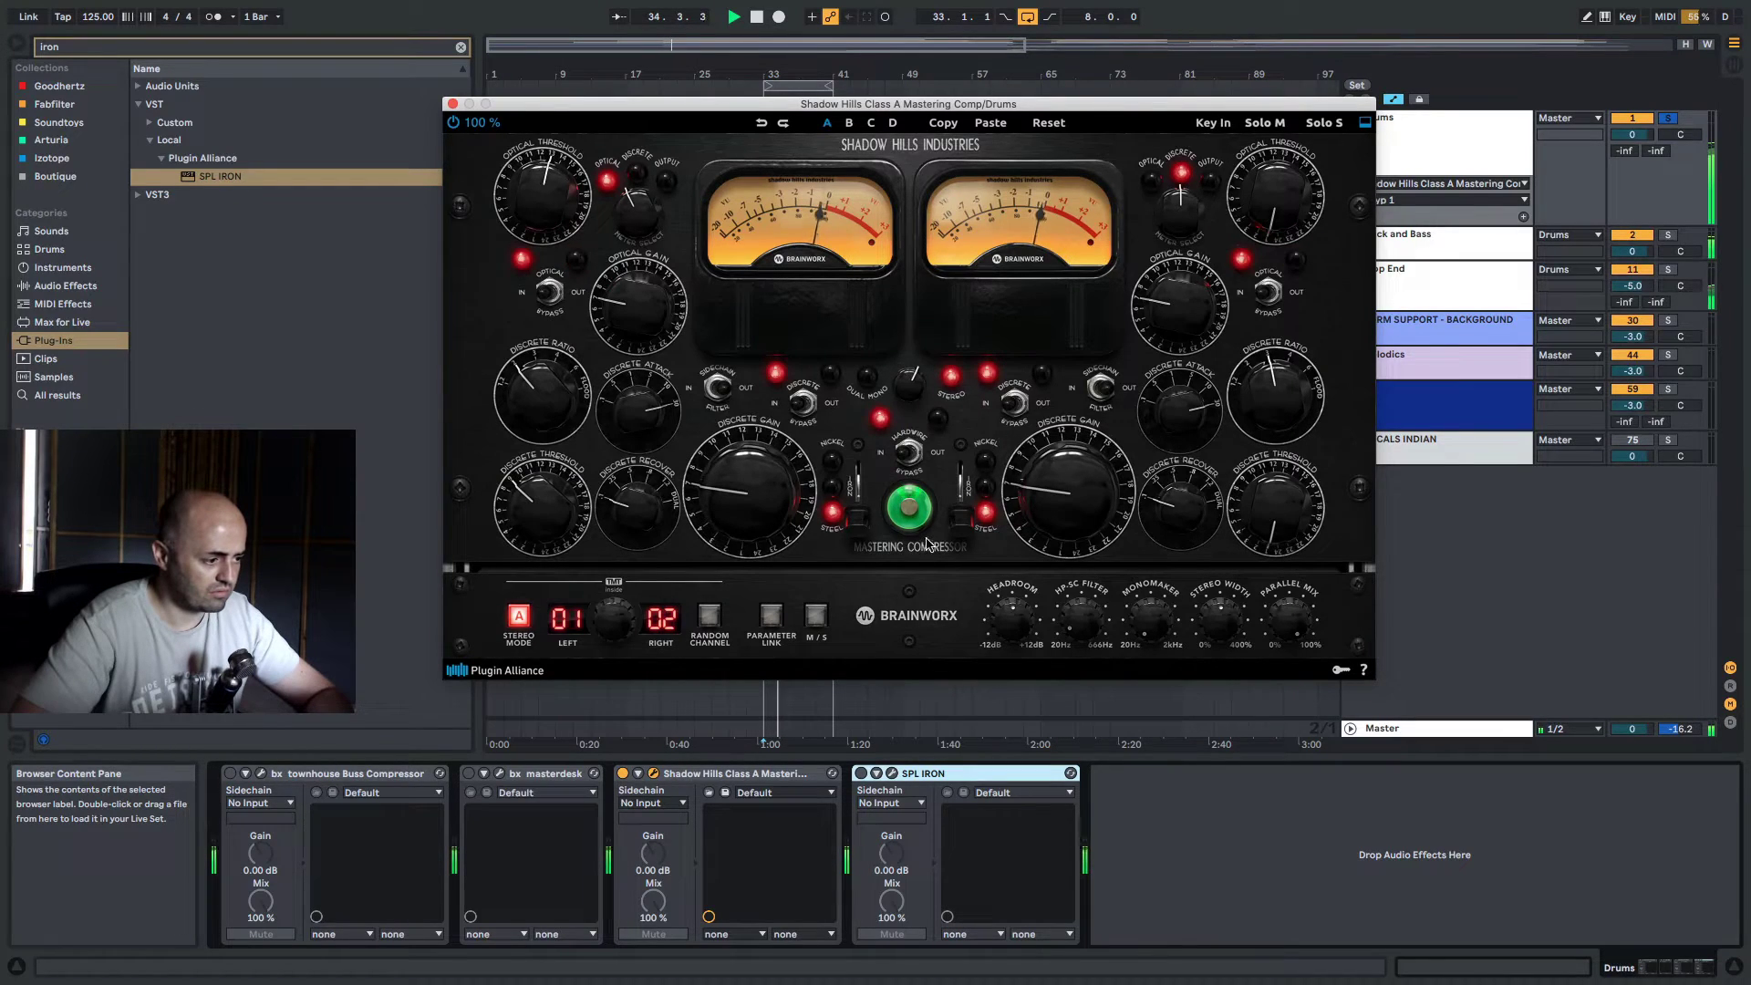
Switch the first channel's transformer to Nickel and fine-tune its Optical and Discrete Thresholds around their middle positions
{"action": "left_click", "coordinate": [862, 497]}
{"action": "left_click_drag", "start_coordinate": [864, 496], "coordinate": [864, 418]}
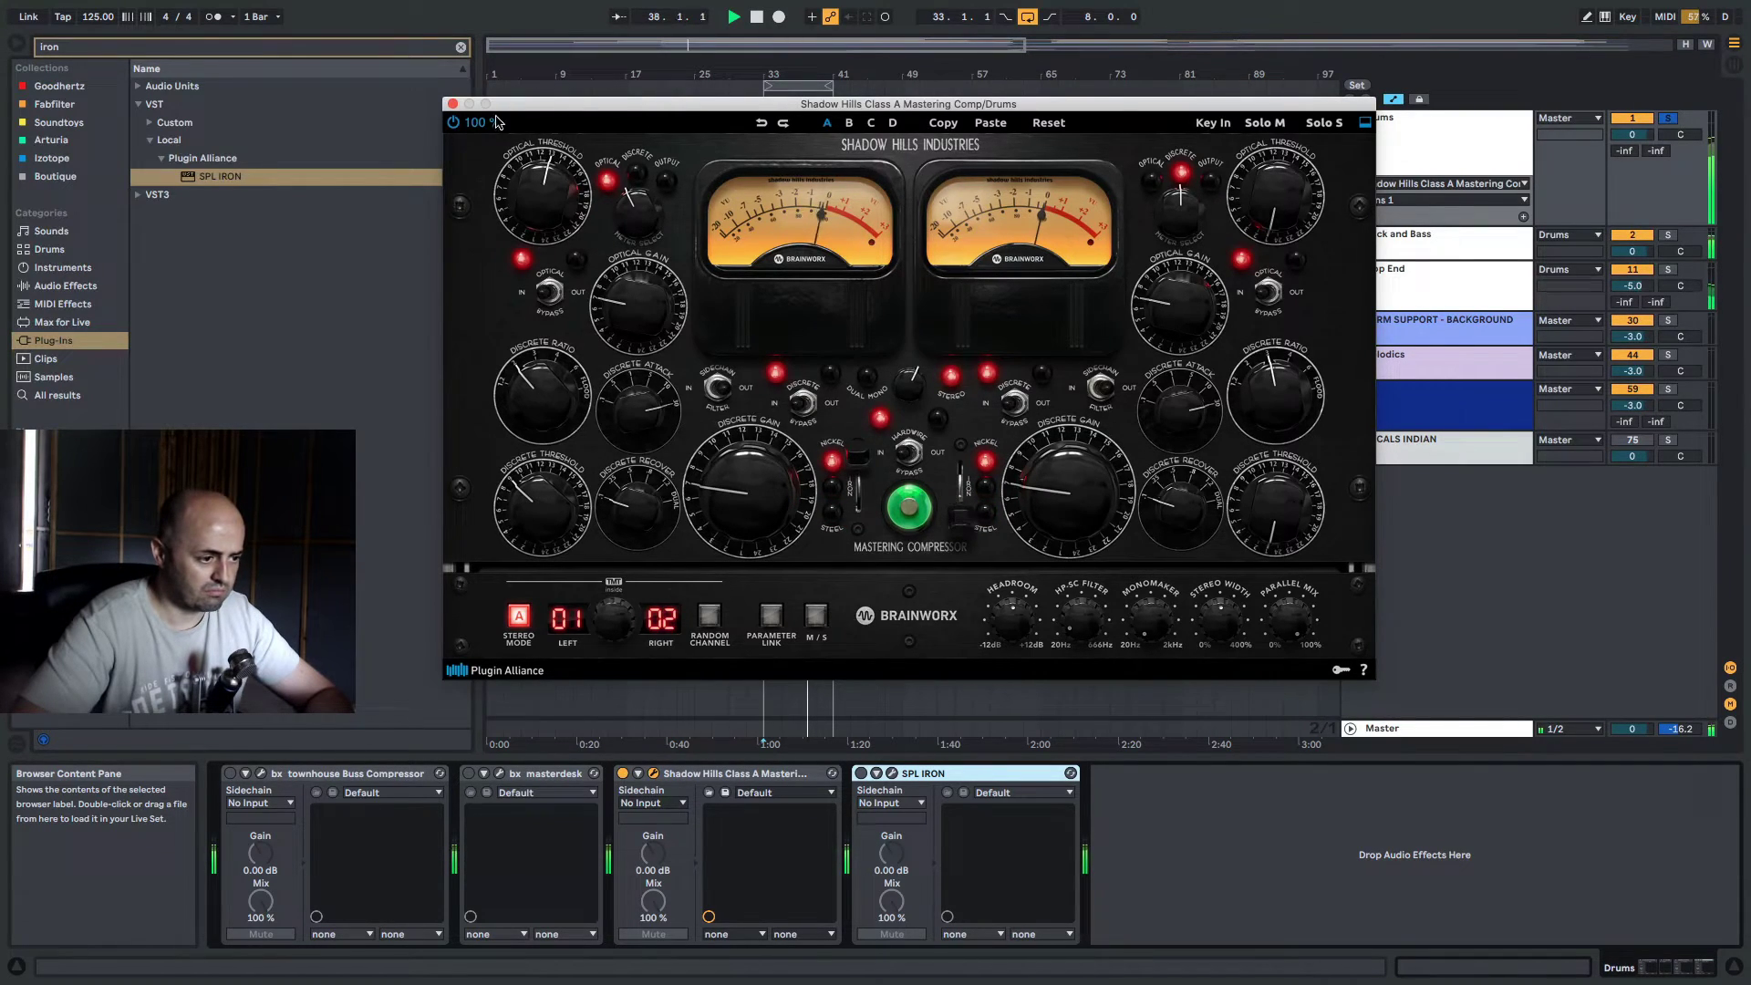
{"action": "left_click_drag", "start_coordinate": [557, 215], "coordinate": [527, 151]}
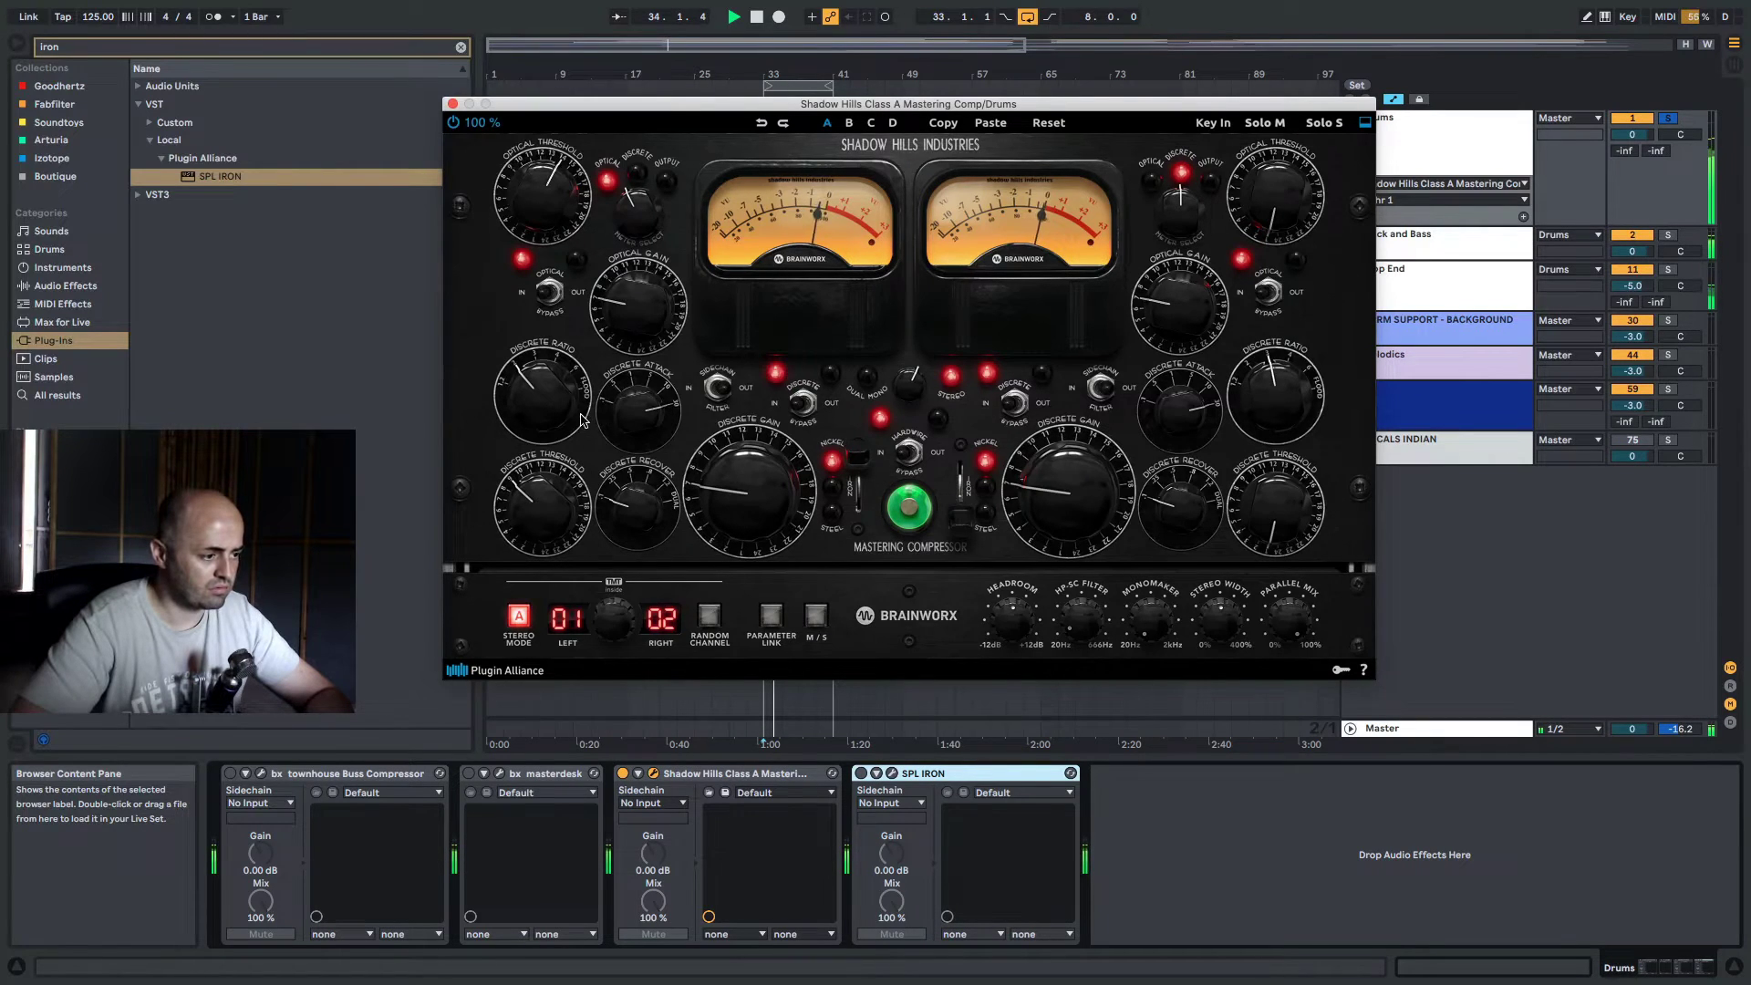
{"action": "left_click_drag", "start_coordinate": [545, 499], "coordinate": [544, 432]}
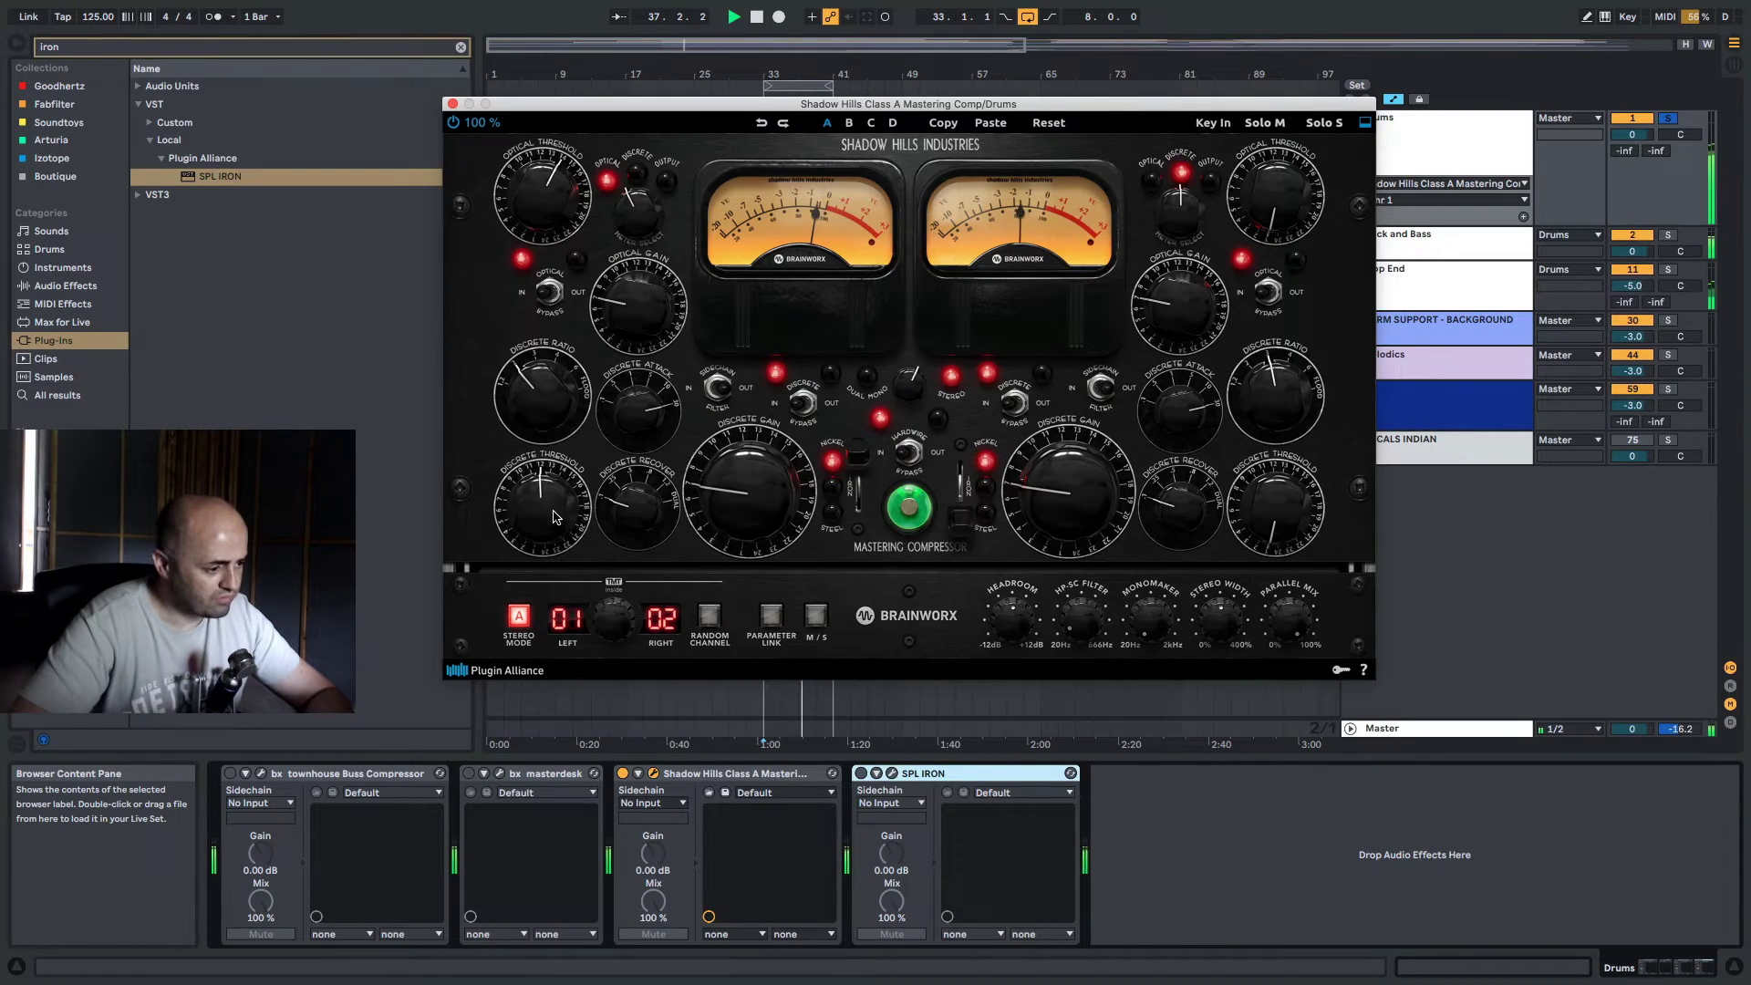
{"action": "left_click_drag", "start_coordinate": [553, 518], "coordinate": [552, 547]}
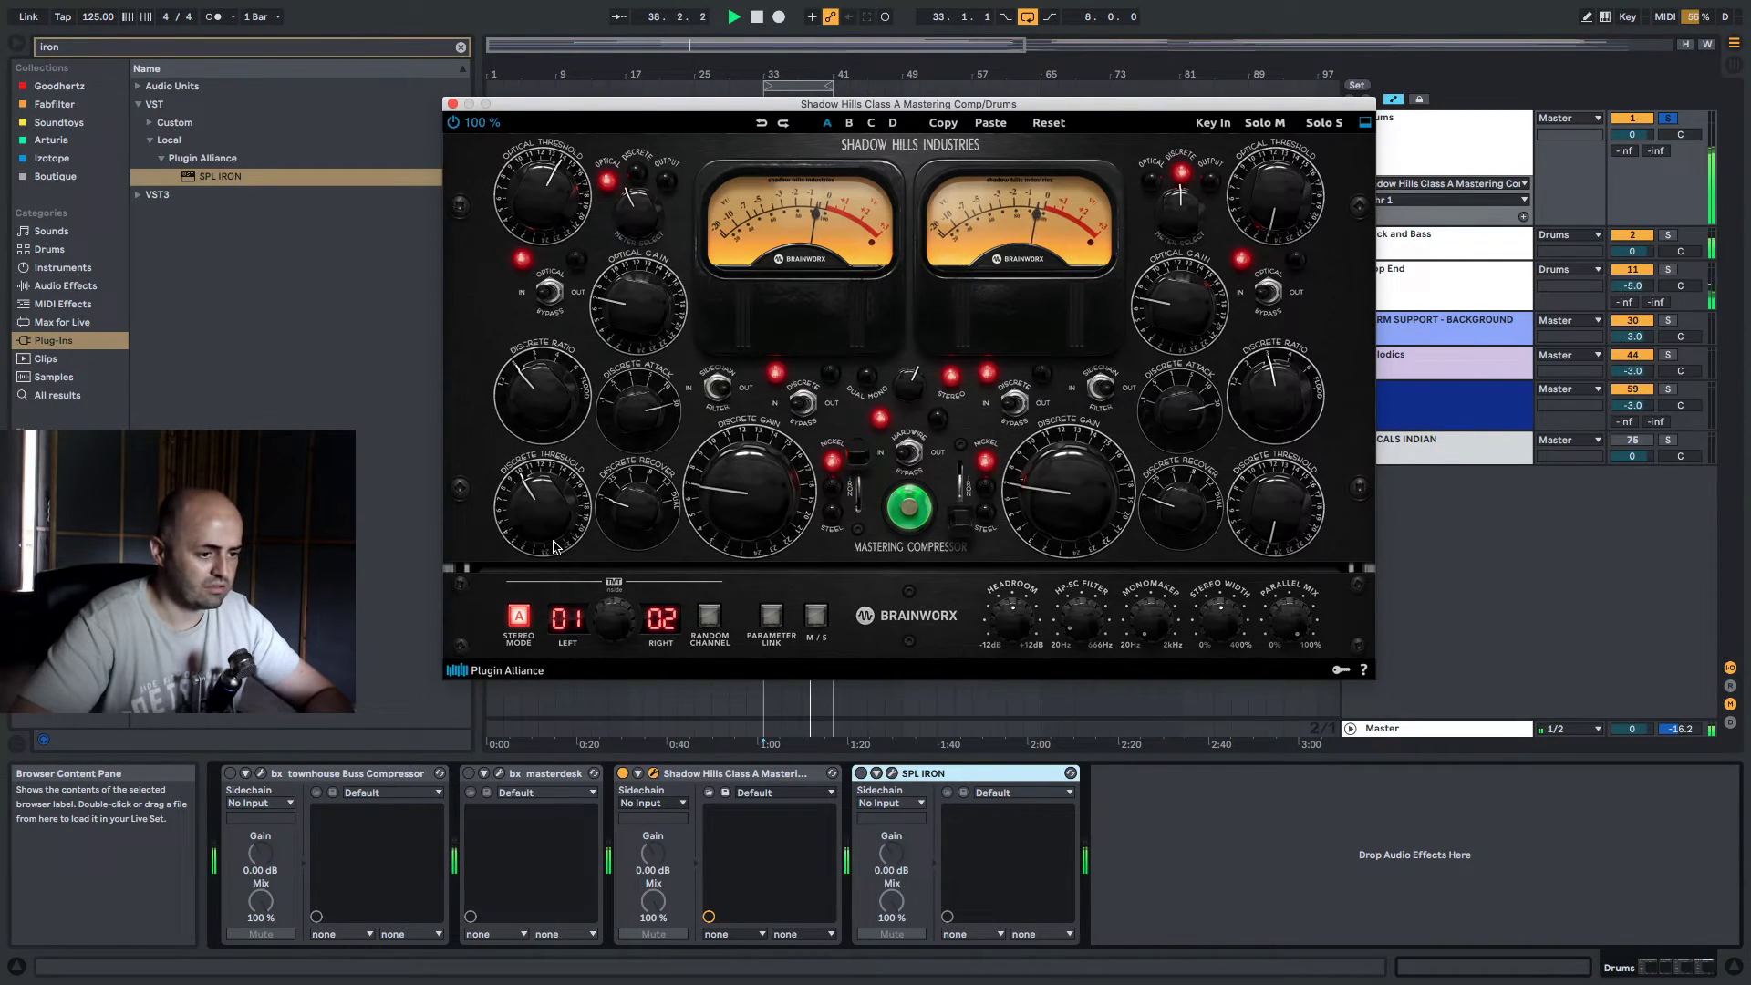
Stop playback, close and deactivate Shadow Hills, and activate SPL IRON with its window open clear of the device chain
{"action": "key", "text": "space"}
{"action": "left_click", "coordinate": [452, 103]}
{"action": "left_click", "coordinate": [621, 773]}
{"action": "left_click", "coordinate": [861, 772]}
{"action": "left_click", "coordinate": [892, 772]}
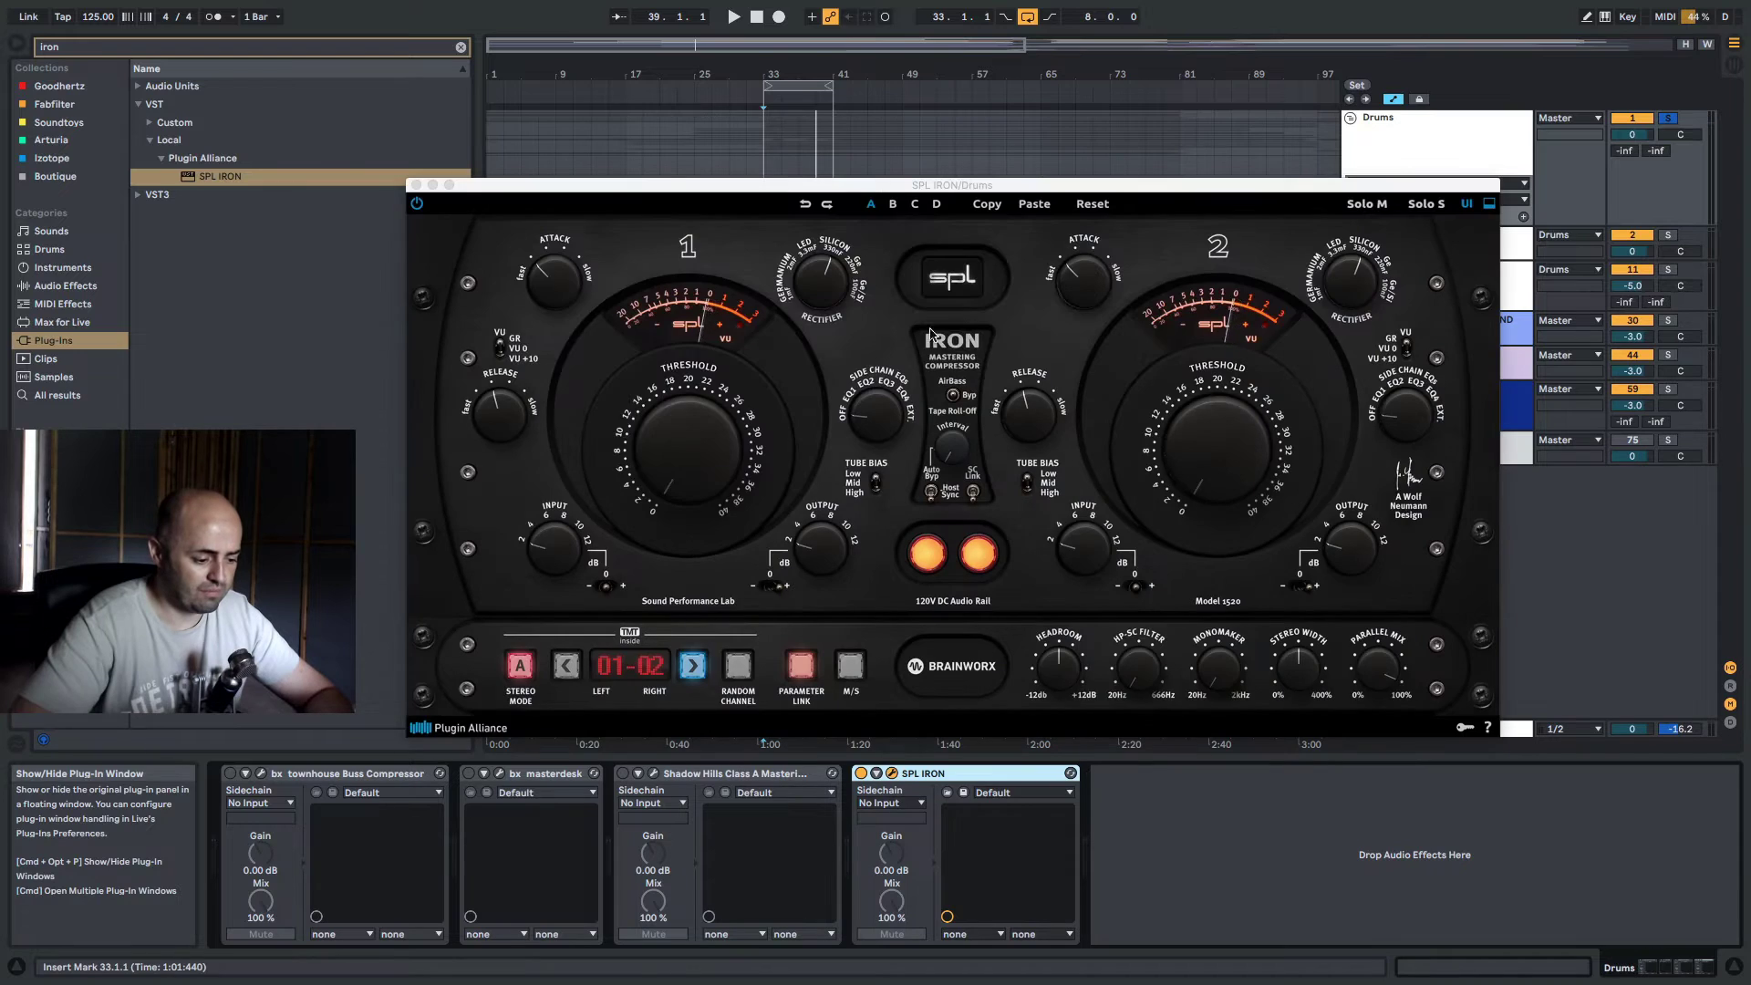
{"action": "left_click_drag", "start_coordinate": [865, 187], "coordinate": [815, 129]}
Start playback and set SPL IRON's linked Threshold to about 14, trying higher and lower positions first
{"action": "key", "text": "space"}
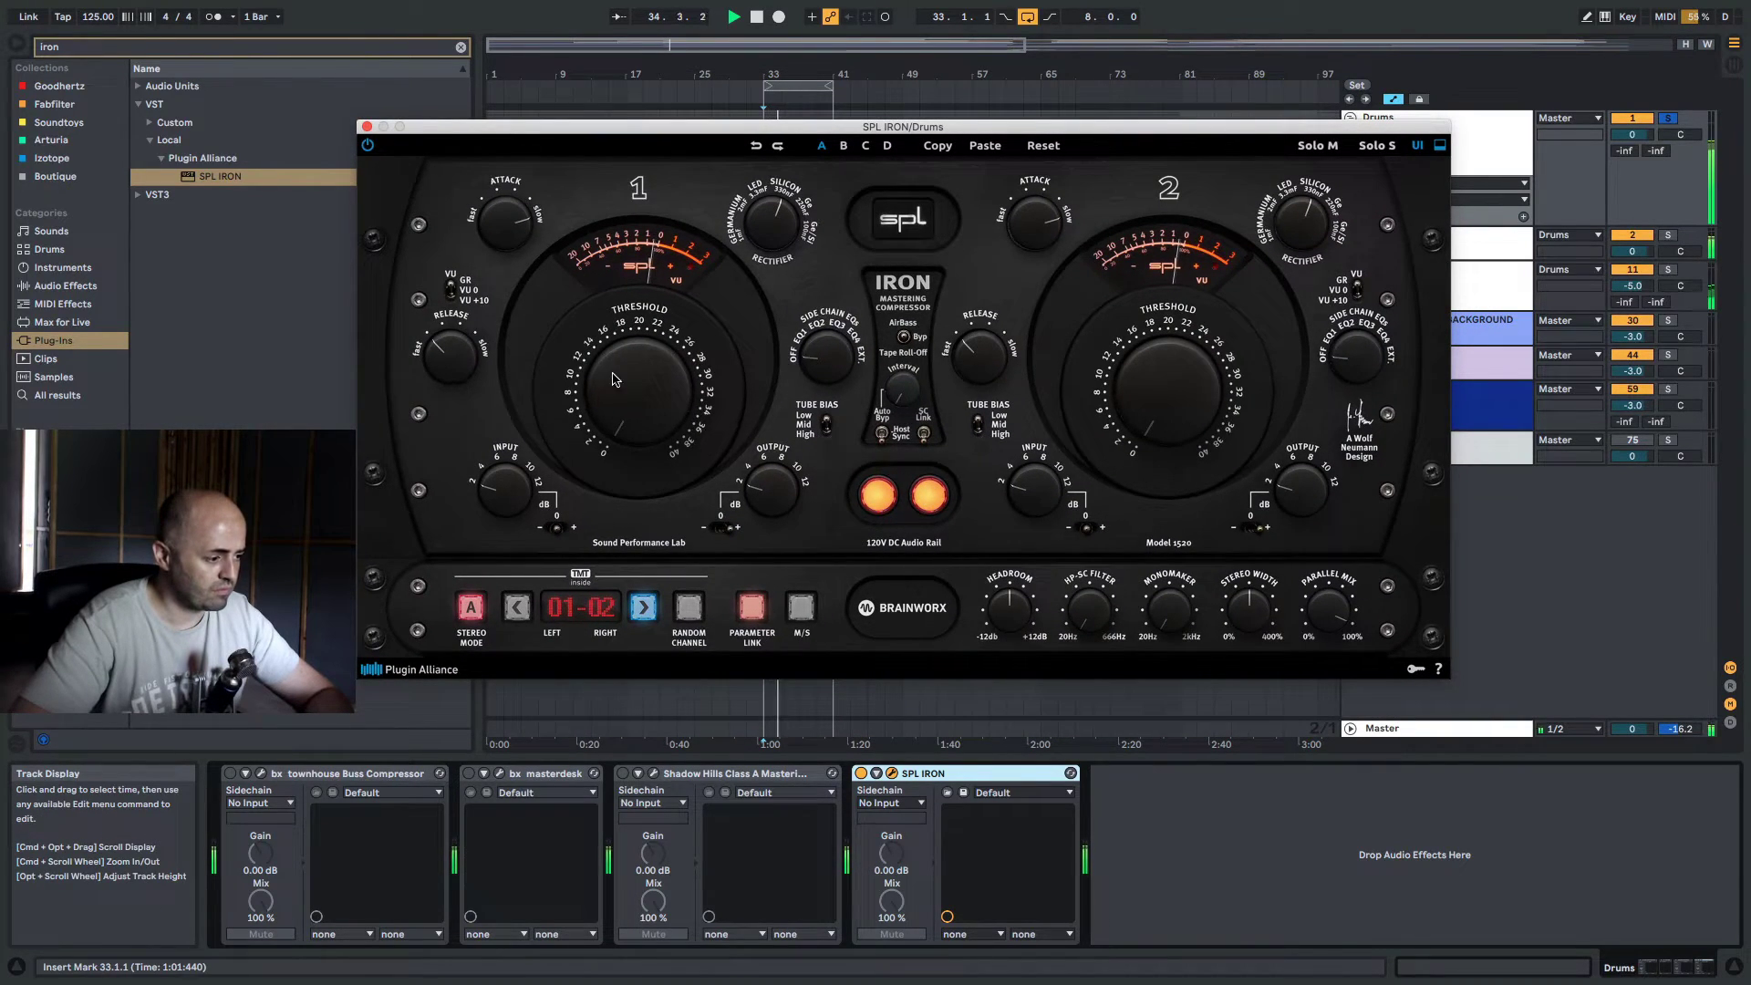
{"action": "left_click_drag", "start_coordinate": [614, 379], "coordinate": [608, 190]}
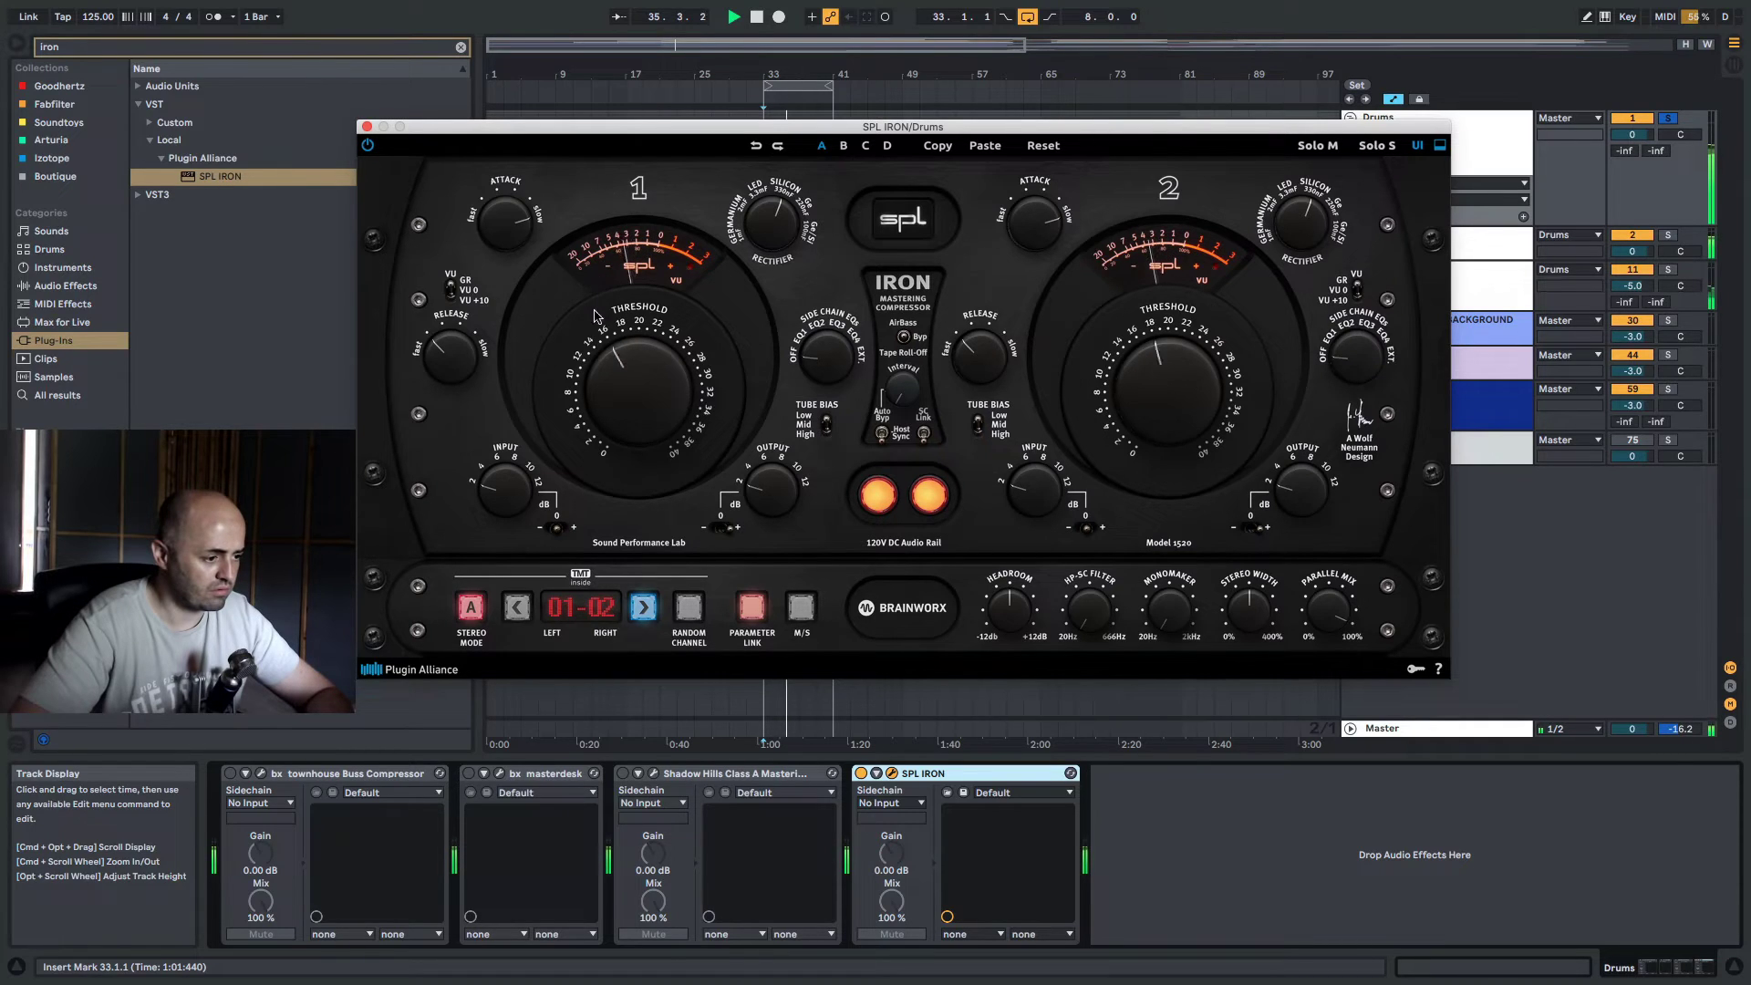
{"action": "left_click_drag", "start_coordinate": [594, 319], "coordinate": [599, 391]}
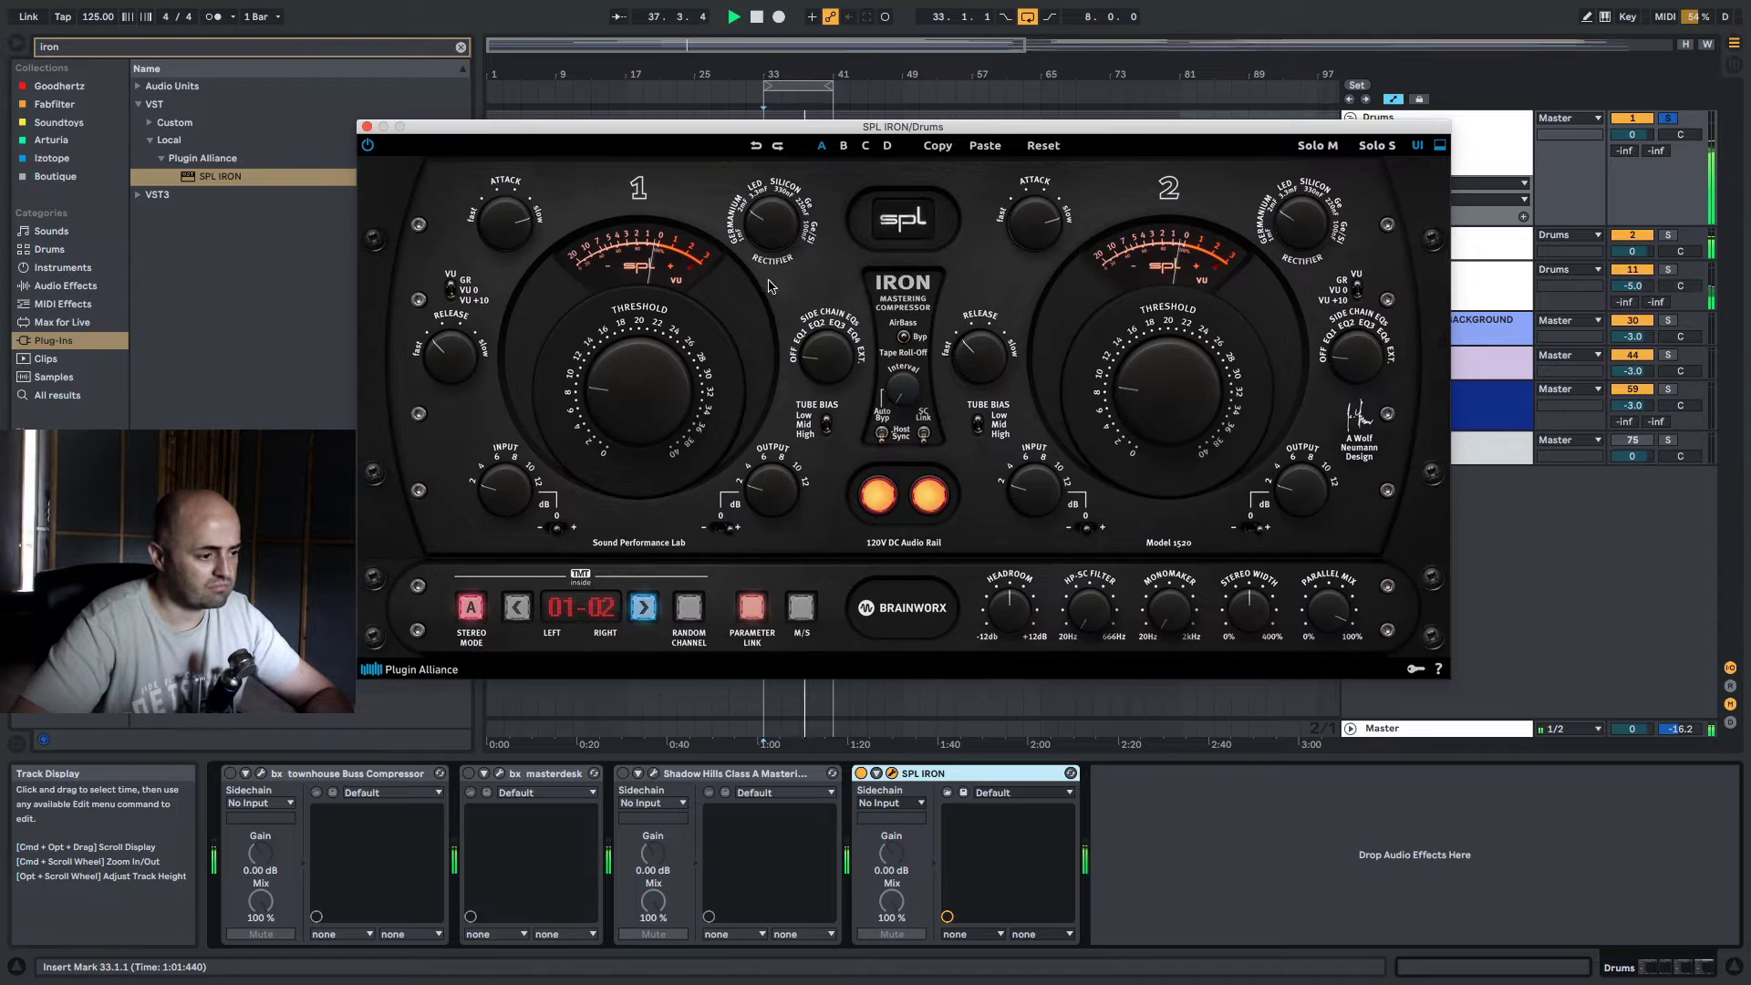
{"action": "left_click_drag", "start_coordinate": [613, 406], "coordinate": [617, 396]}
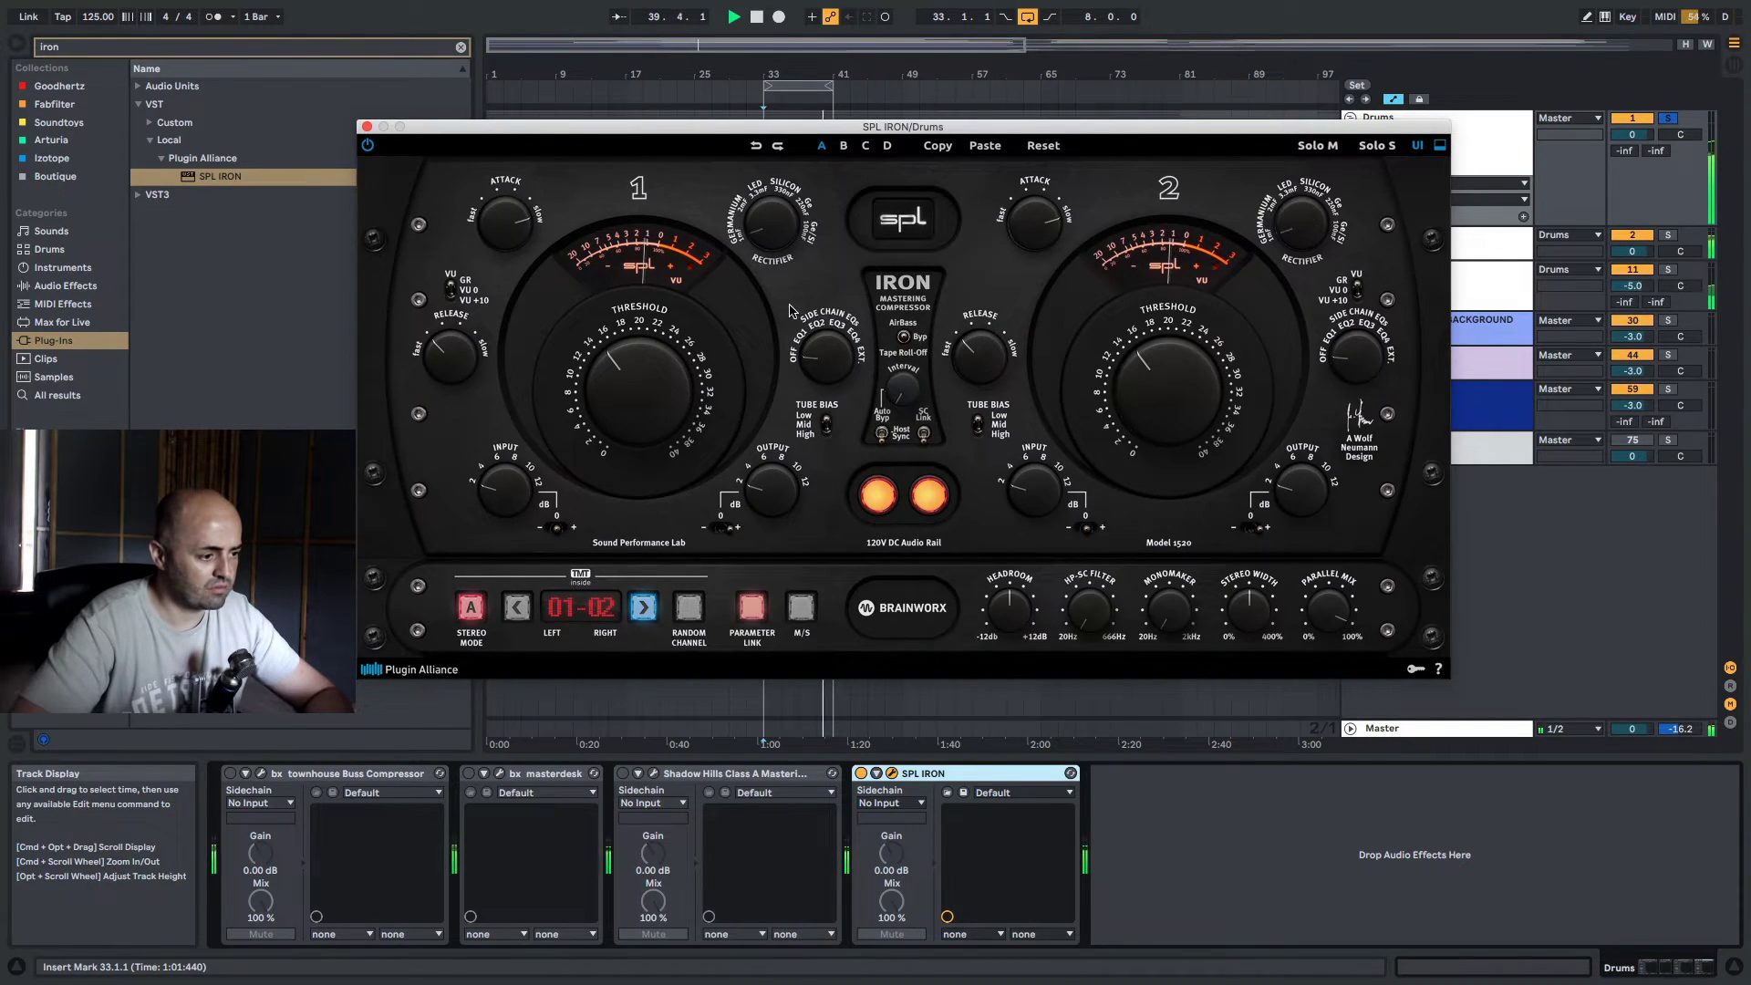
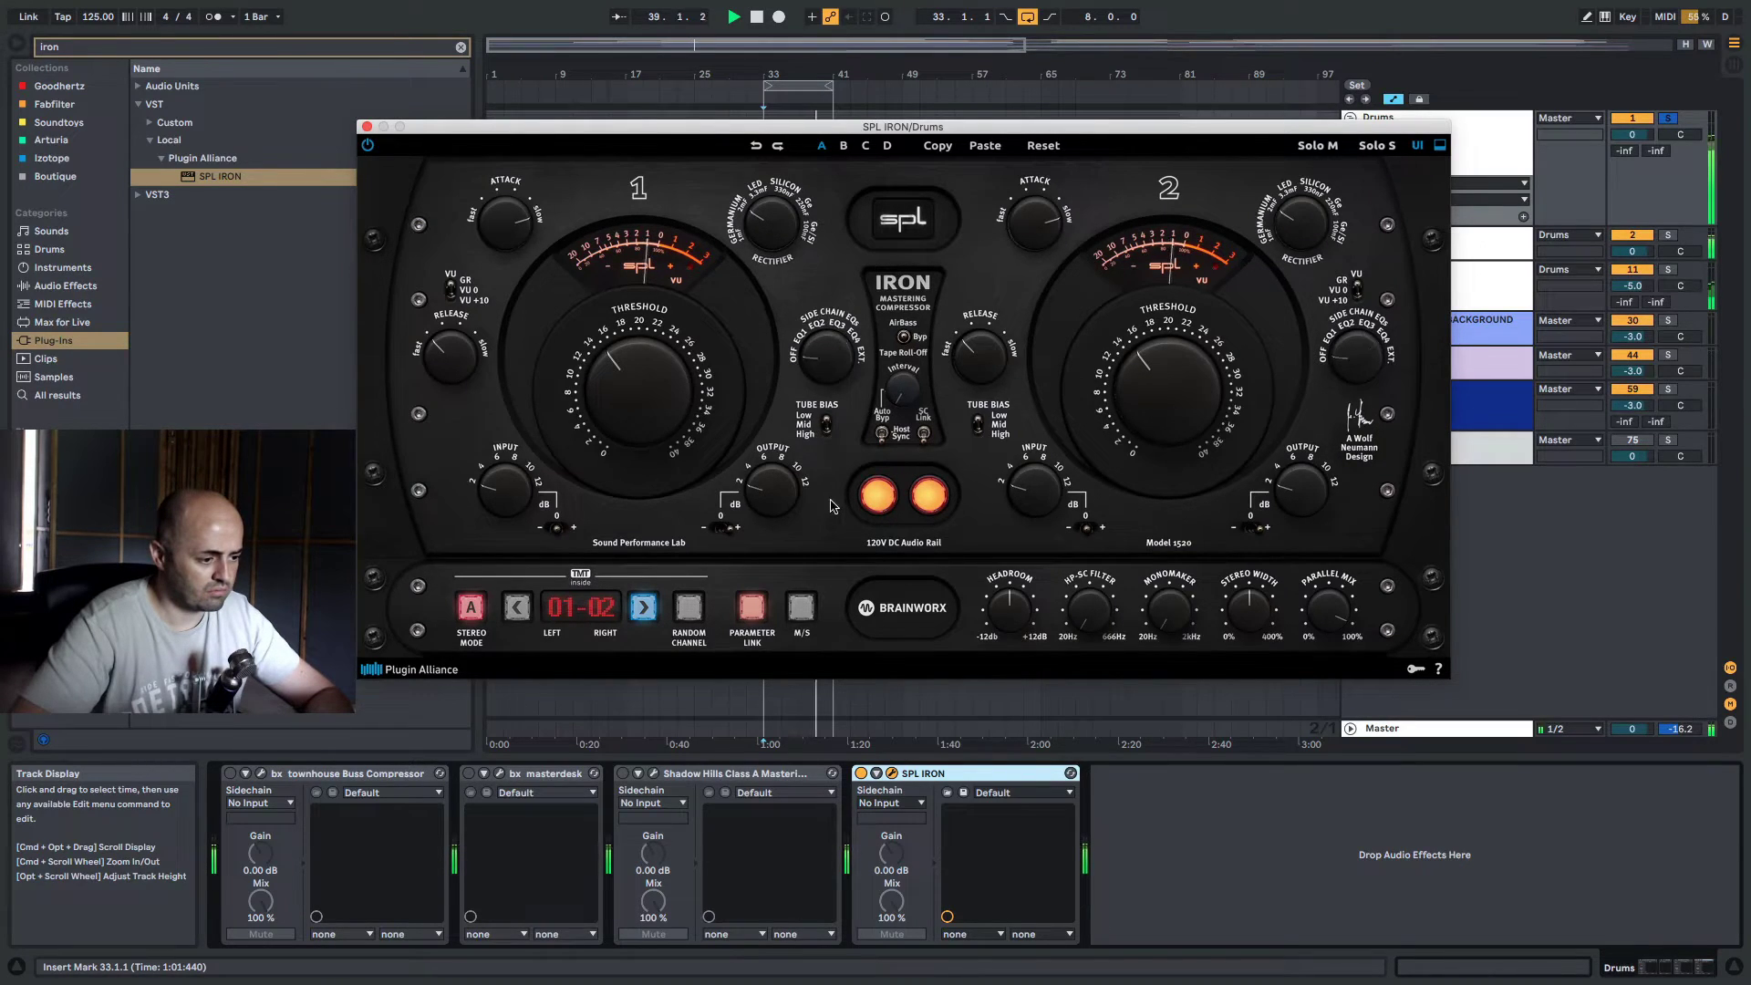
Try SPL IRON's side-chain EQ and tube bias controls and settle the linked Threshold at about 26 after a higher setting
{"action": "left_click_drag", "start_coordinate": [836, 364], "coordinate": [844, 264]}
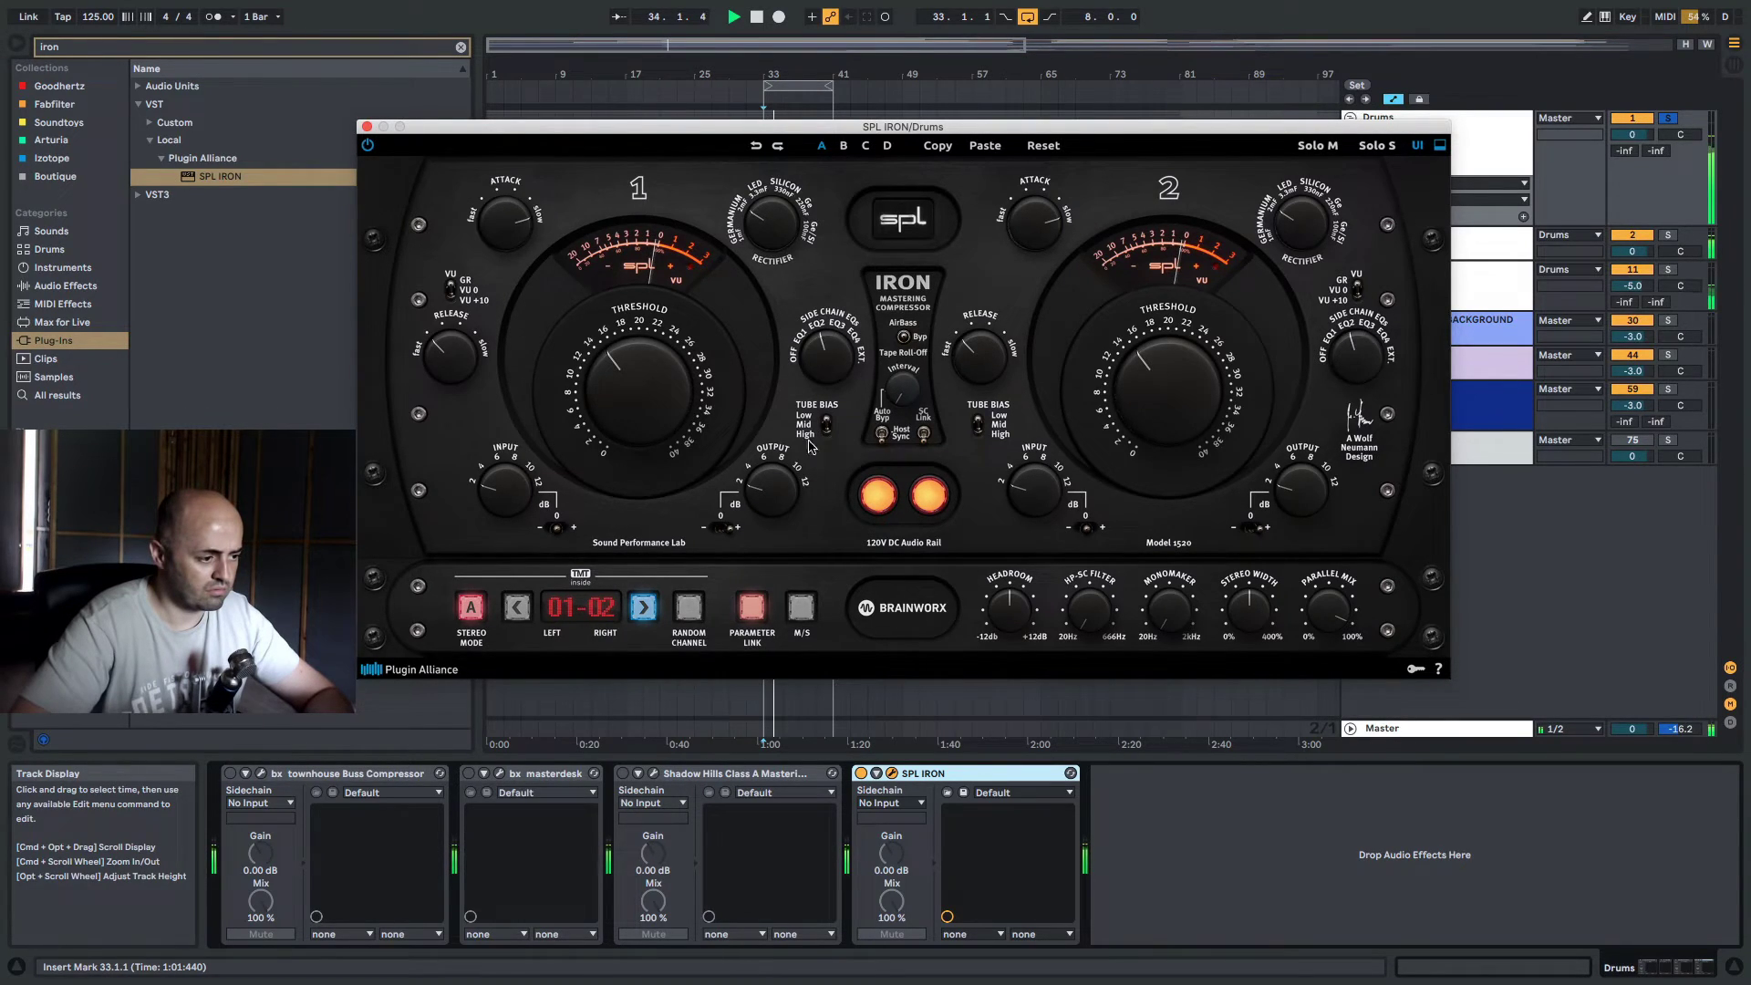
{"action": "left_click_drag", "start_coordinate": [824, 426], "coordinate": [832, 461]}
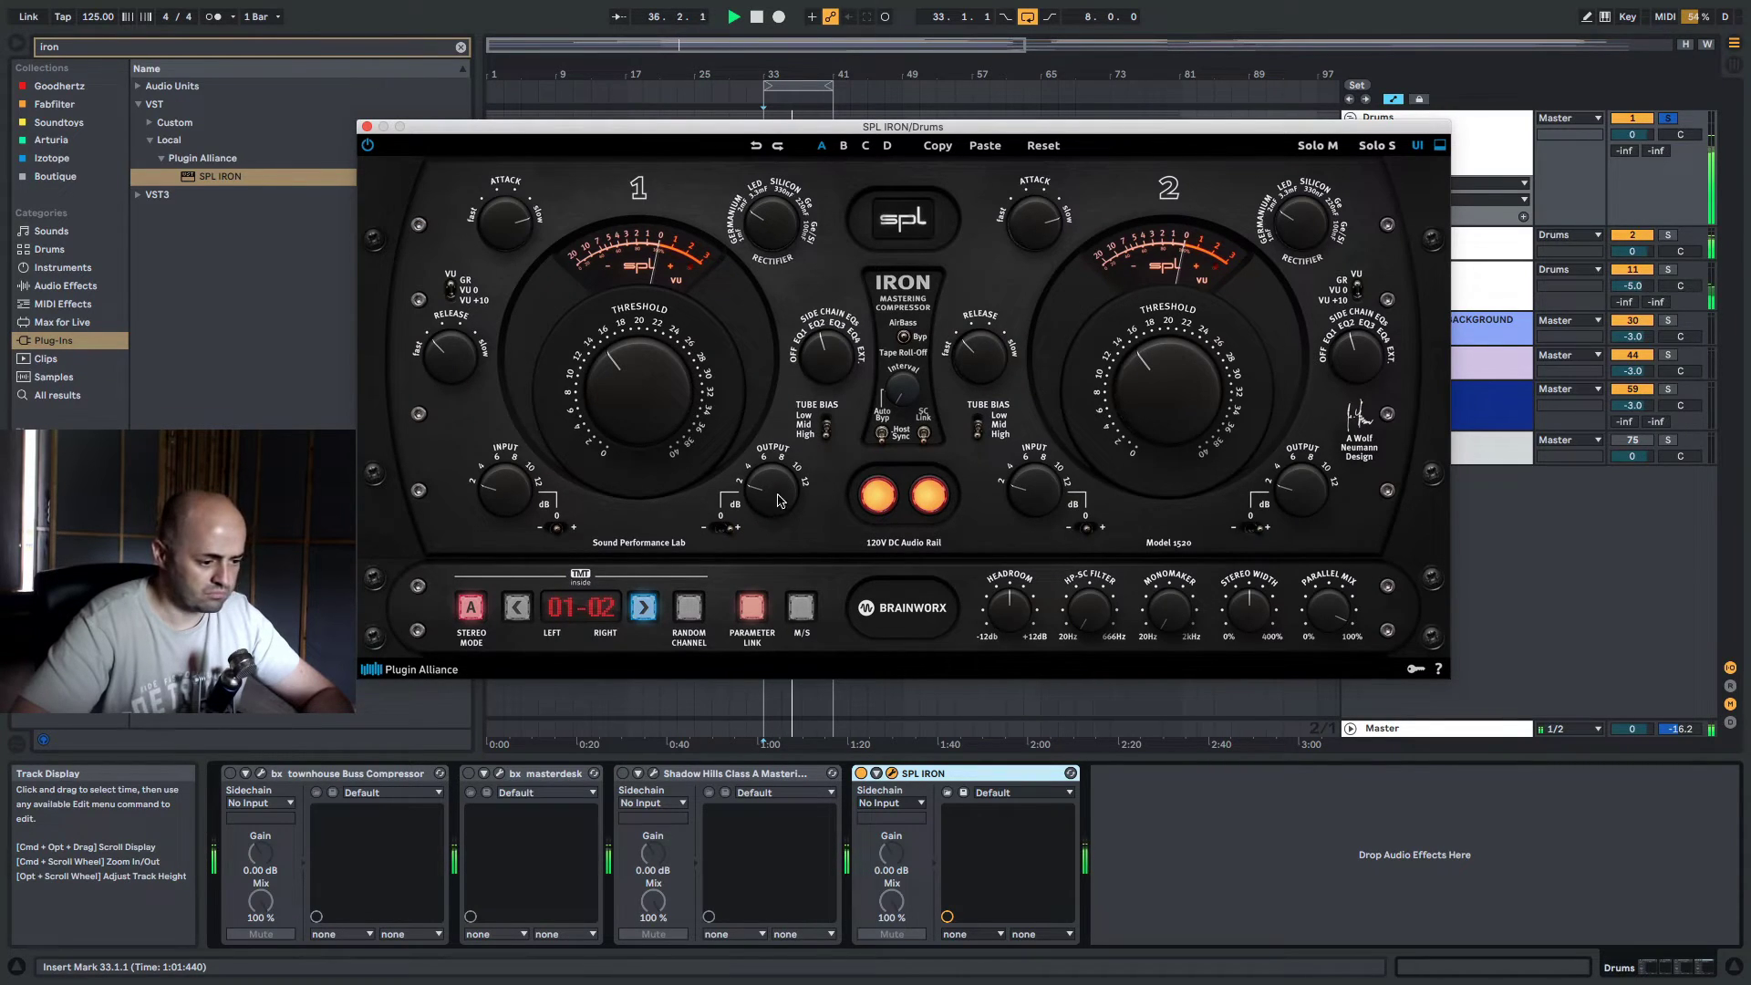
{"action": "left_click_drag", "start_coordinate": [665, 387], "coordinate": [673, 332]}
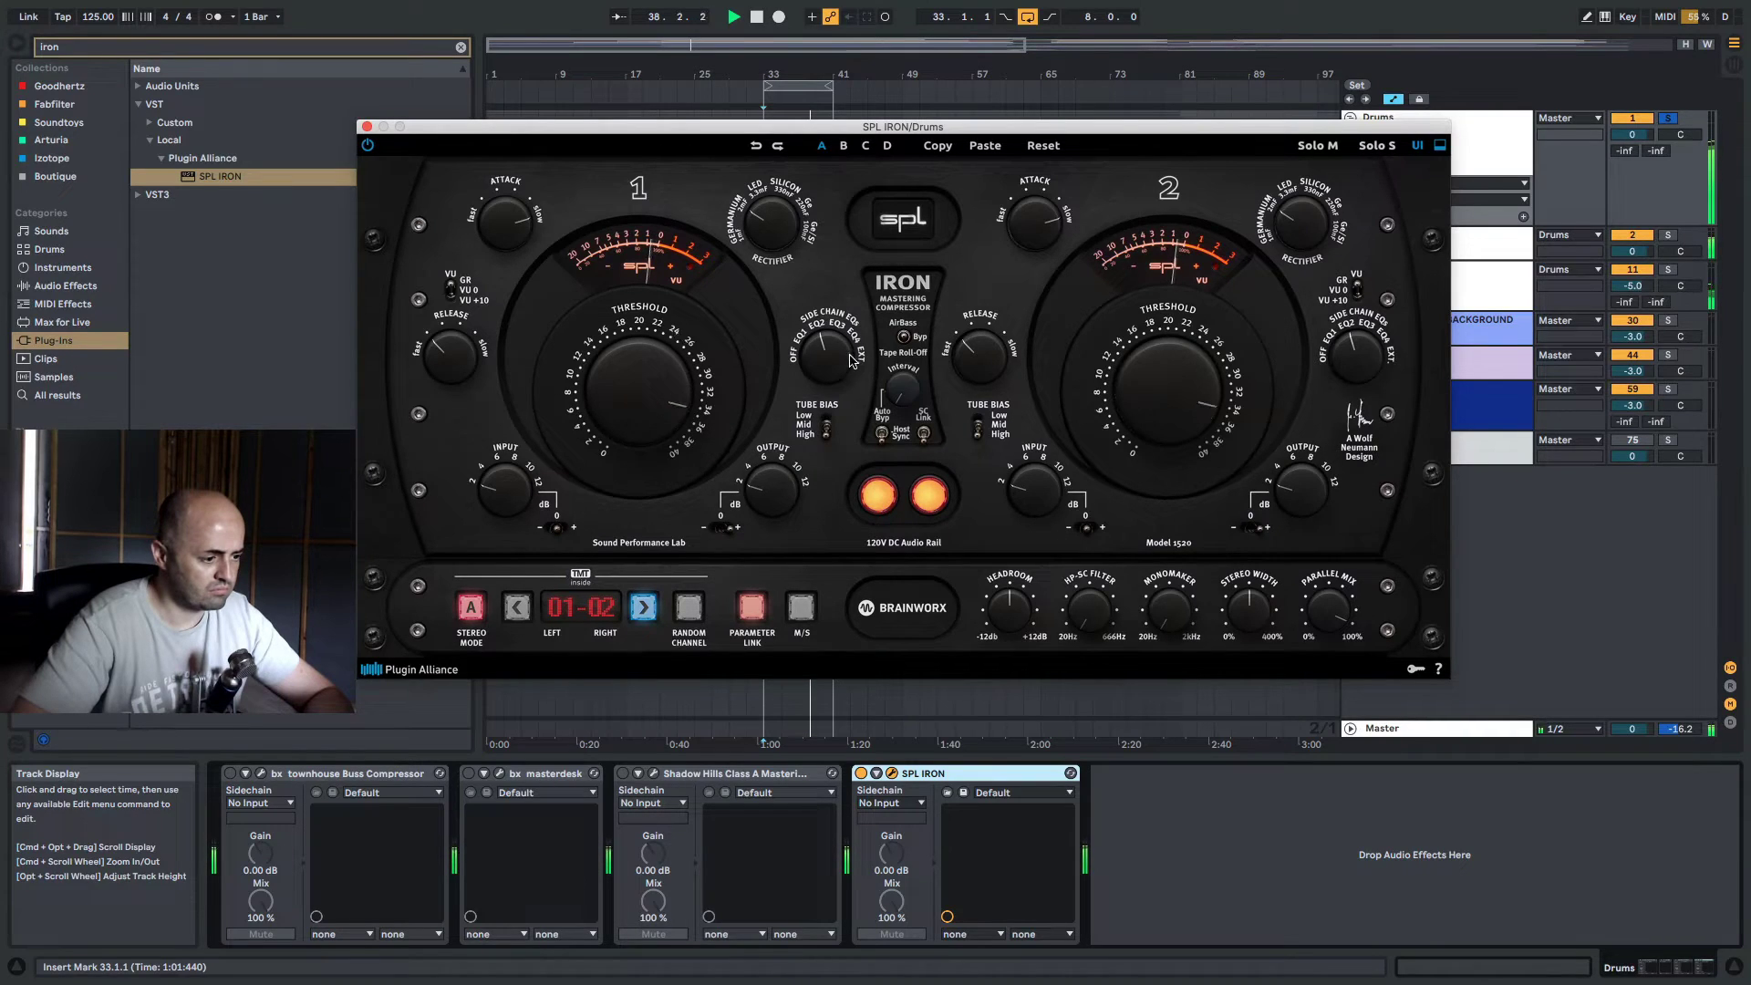
{"action": "left_click_drag", "start_coordinate": [849, 361], "coordinate": [848, 374]}
{"action": "left_click_drag", "start_coordinate": [673, 369], "coordinate": [675, 404]}
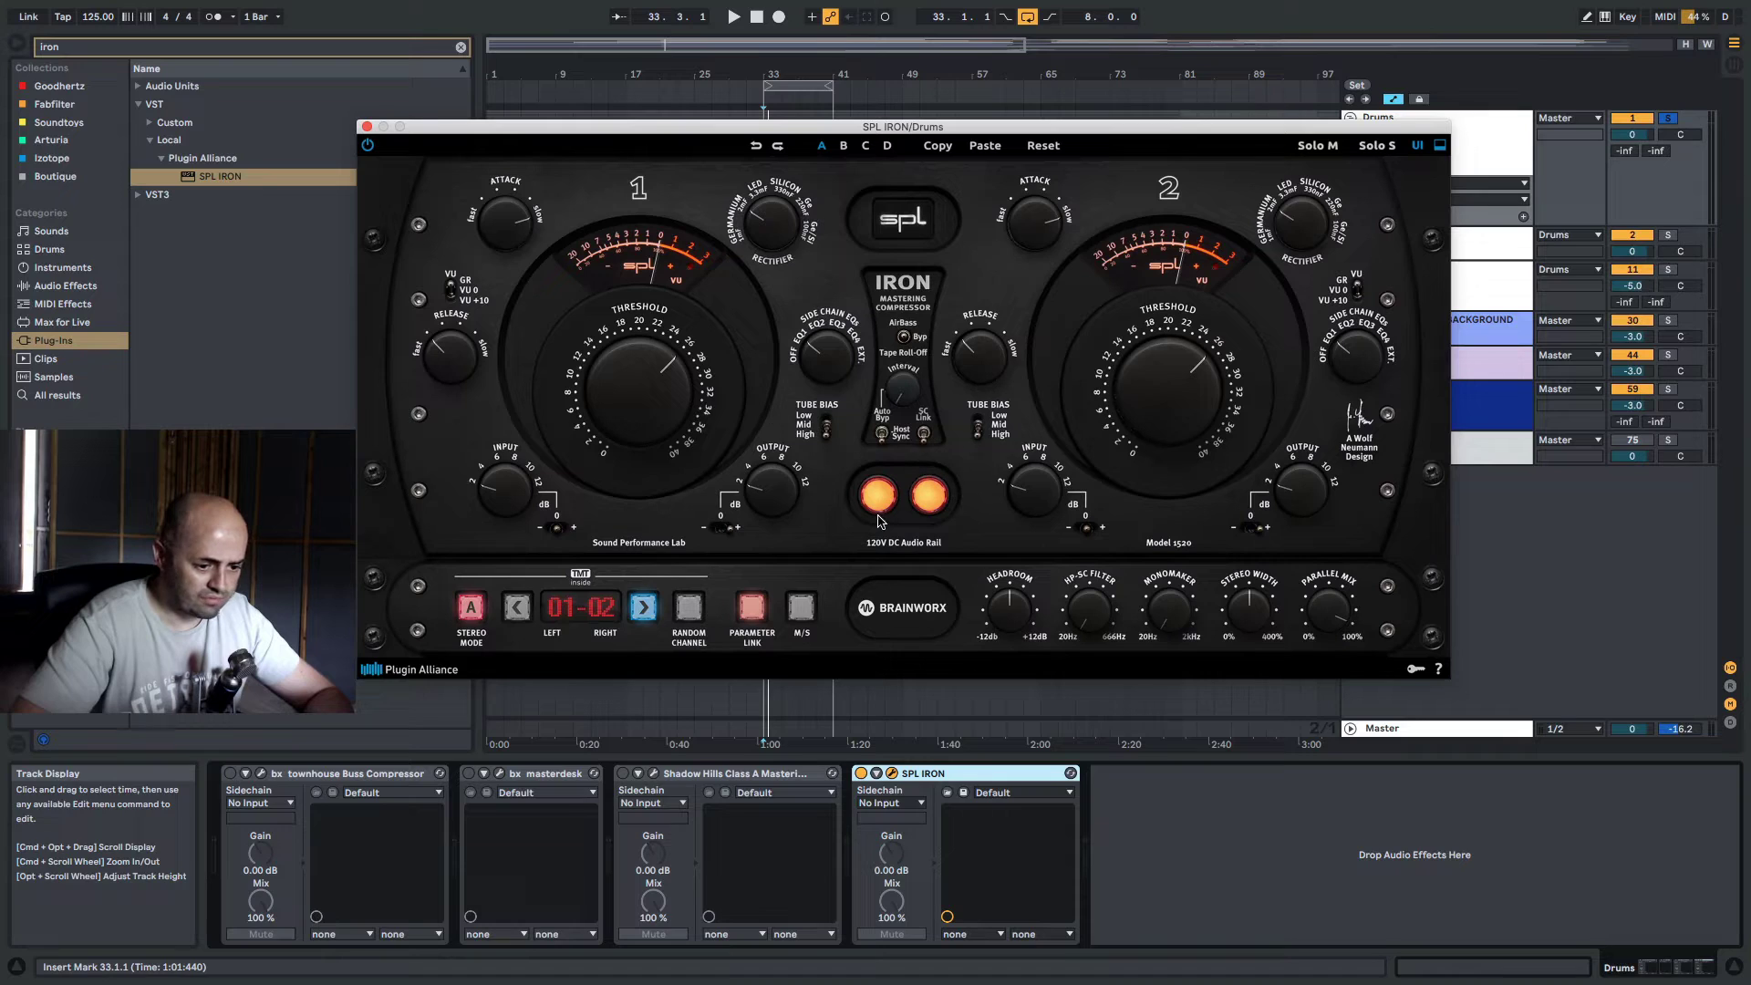
Close SPL IRON's window and map key 6 to the on/off switches of both SPL IRON and Shadow Hills
{"action": "left_click", "coordinate": [366, 127]}
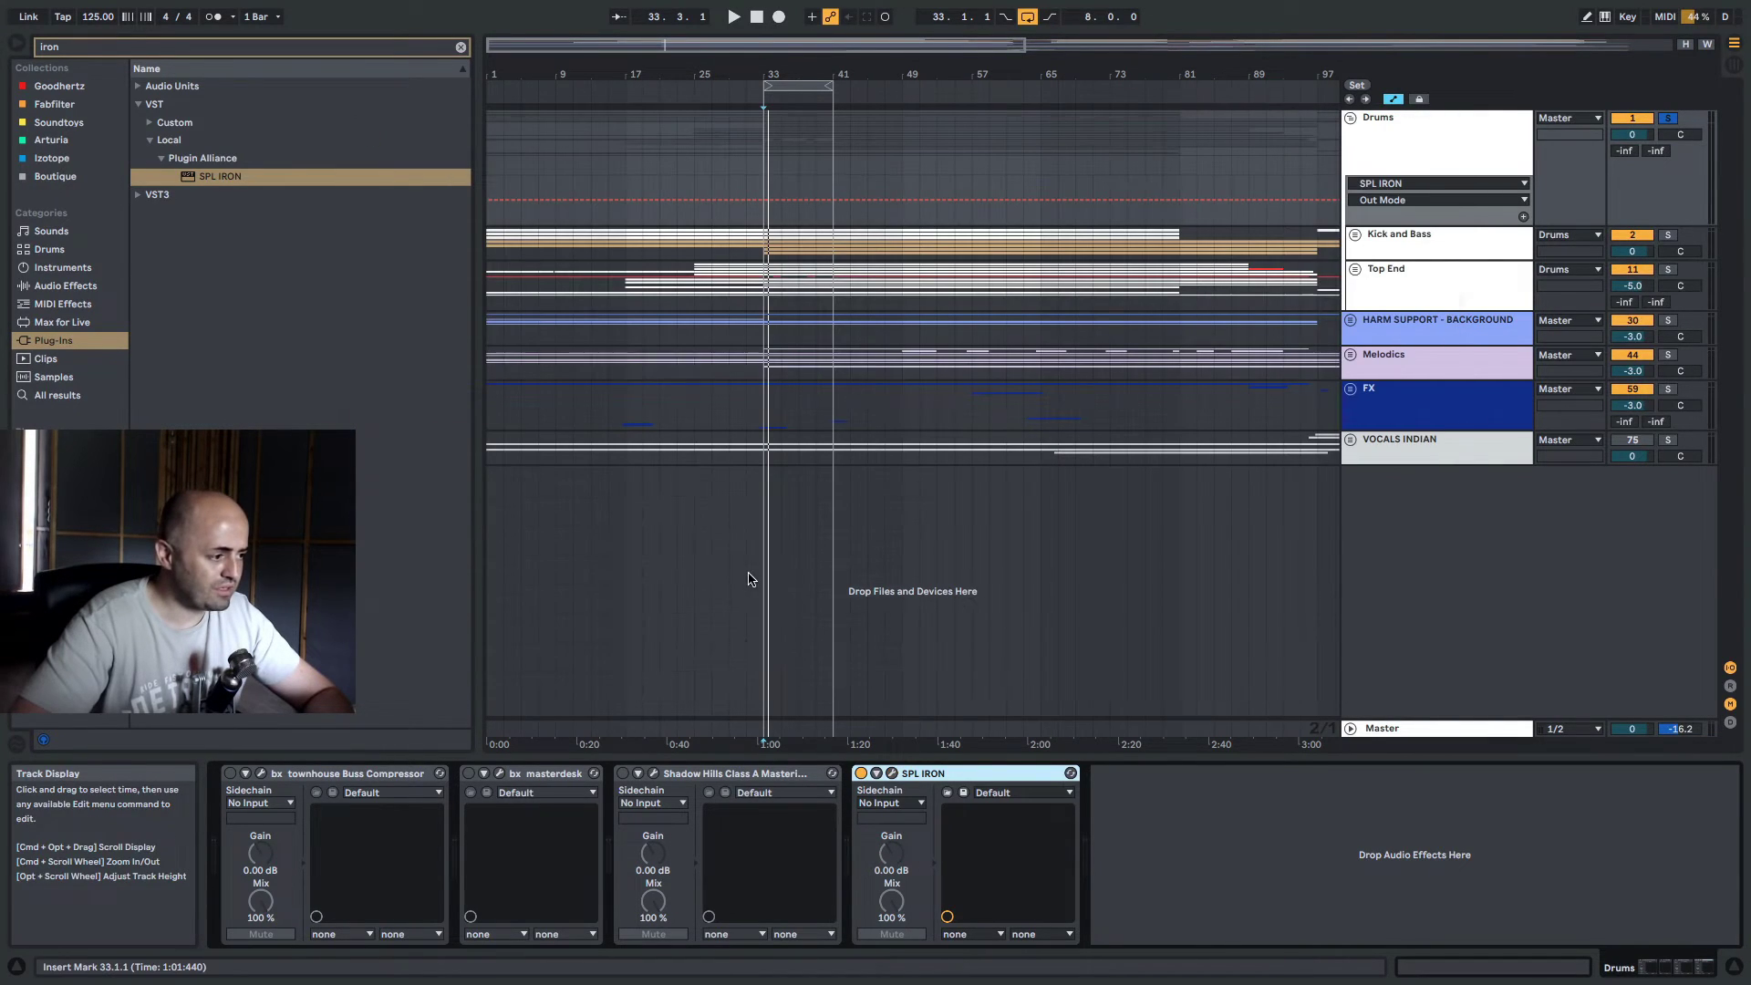
{"action": "key", "text": "super+k"}
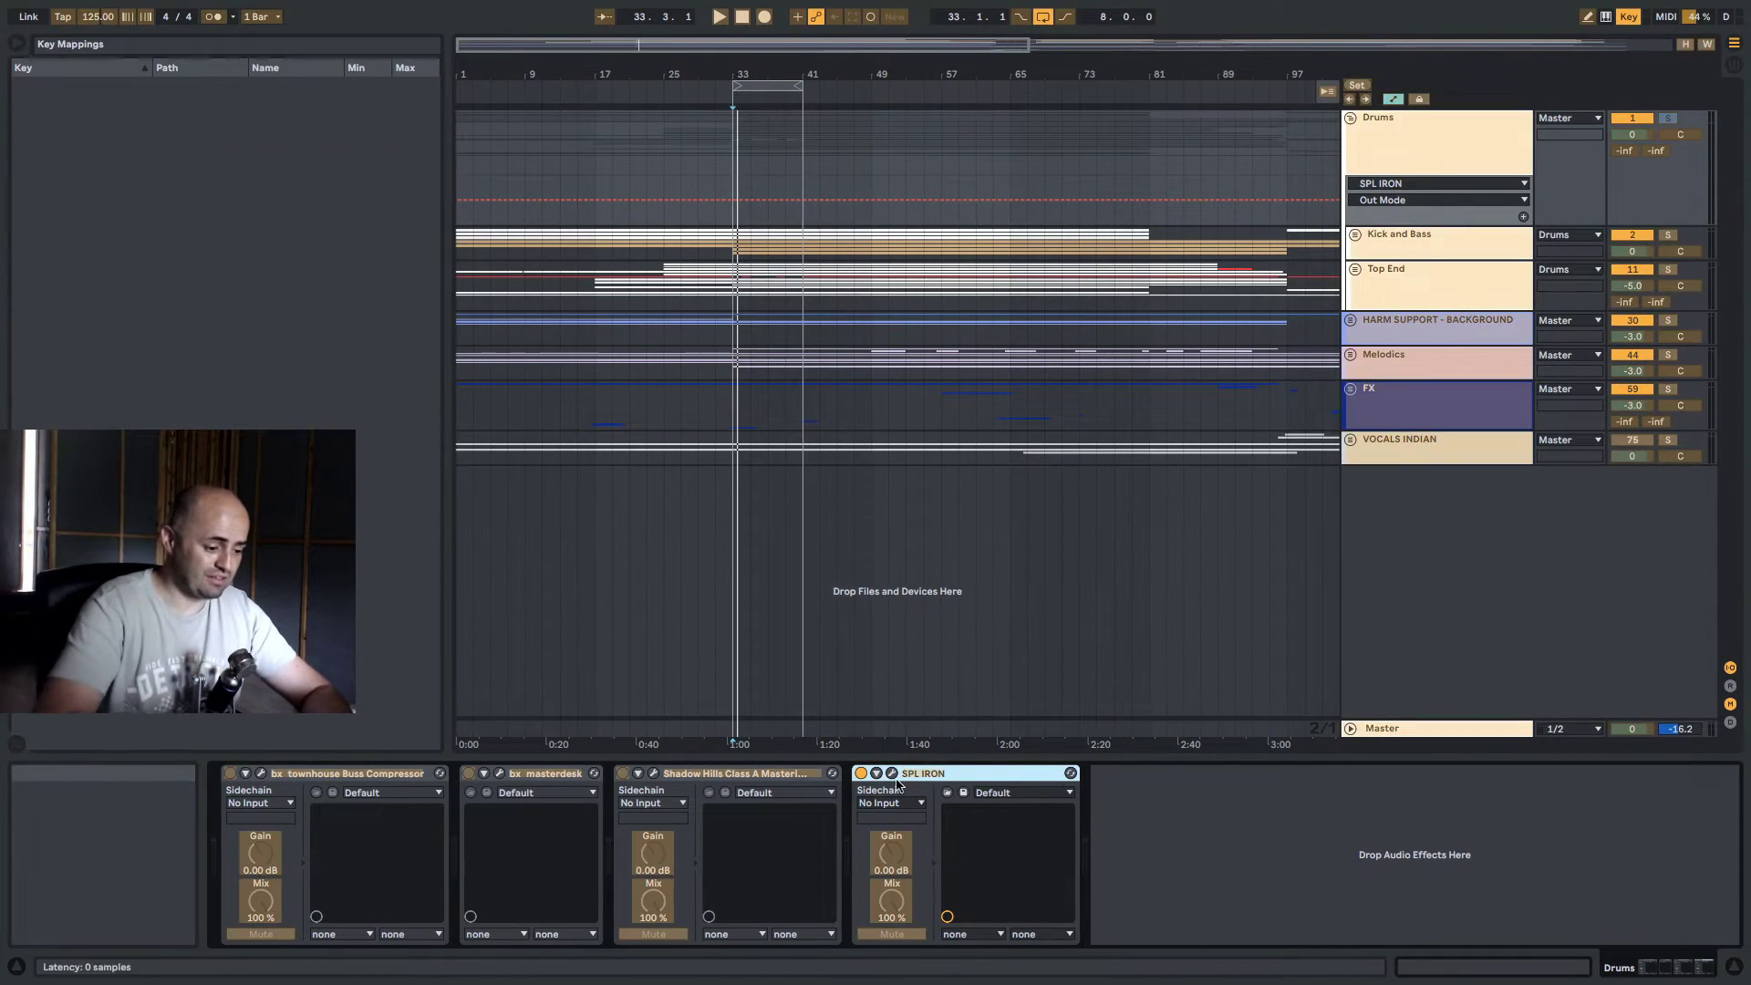
{"action": "left_click", "coordinate": [860, 773]}
{"action": "key", "text": "6"}
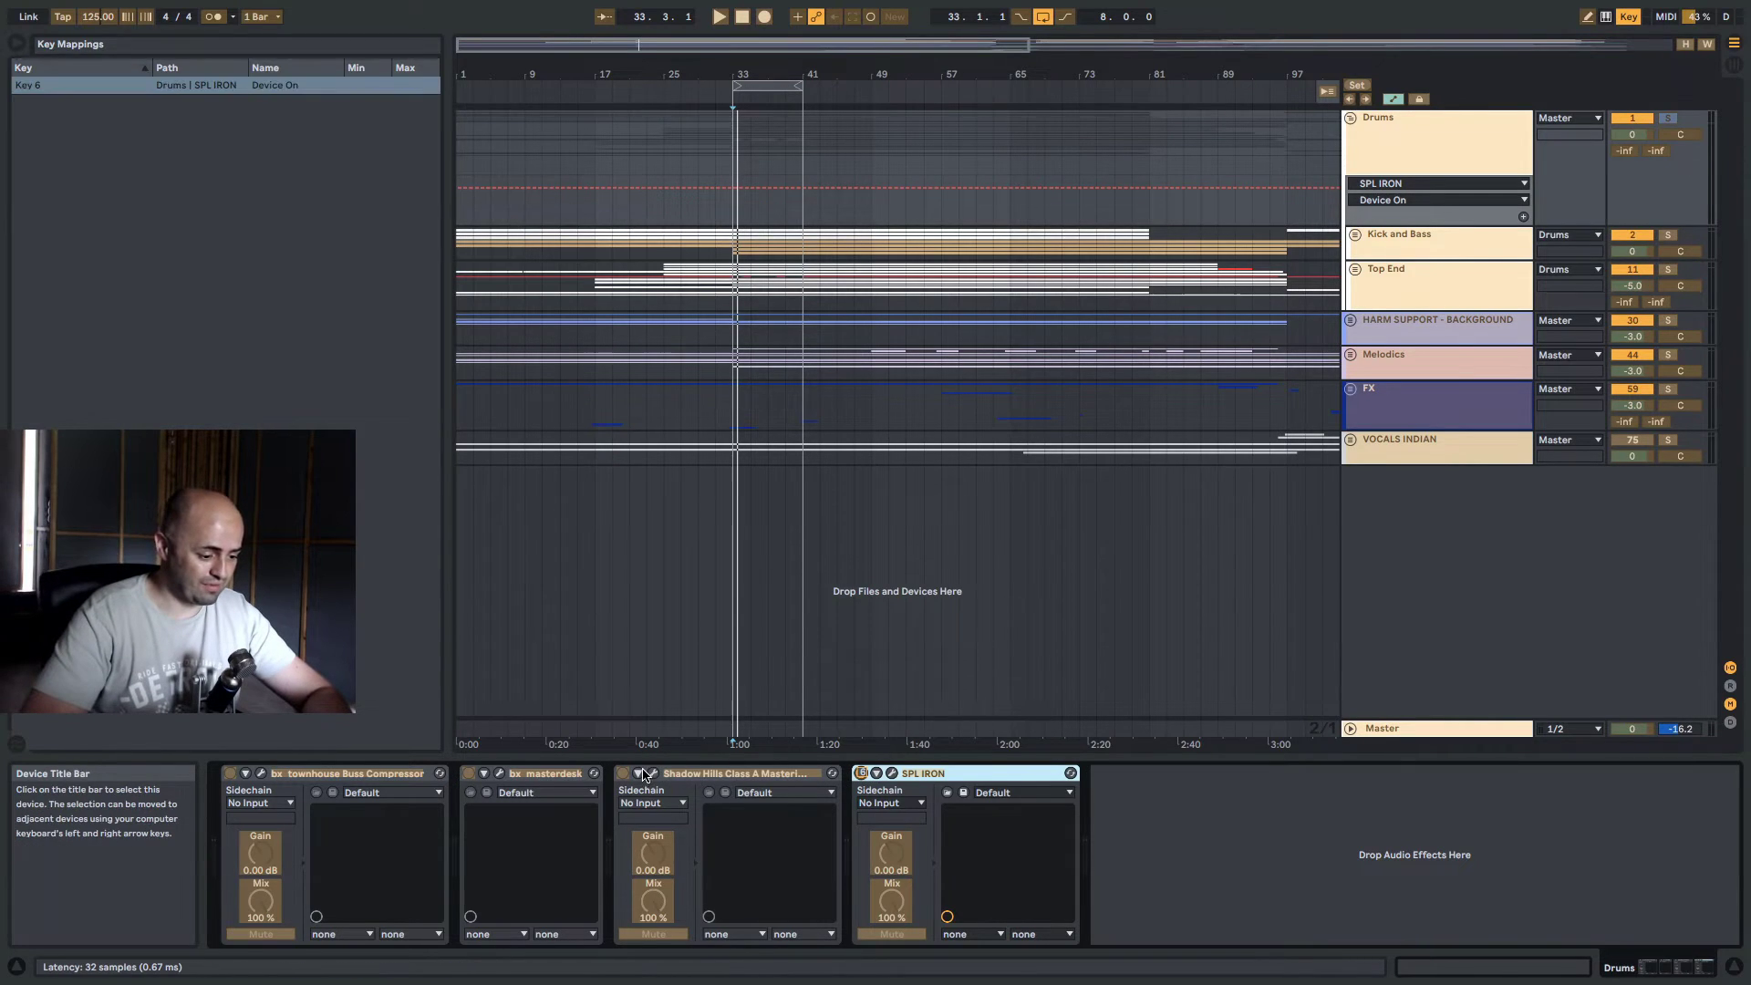
{"action": "left_click", "coordinate": [623, 772]}
{"action": "key", "text": "6"}
{"action": "key", "text": "super+k"}
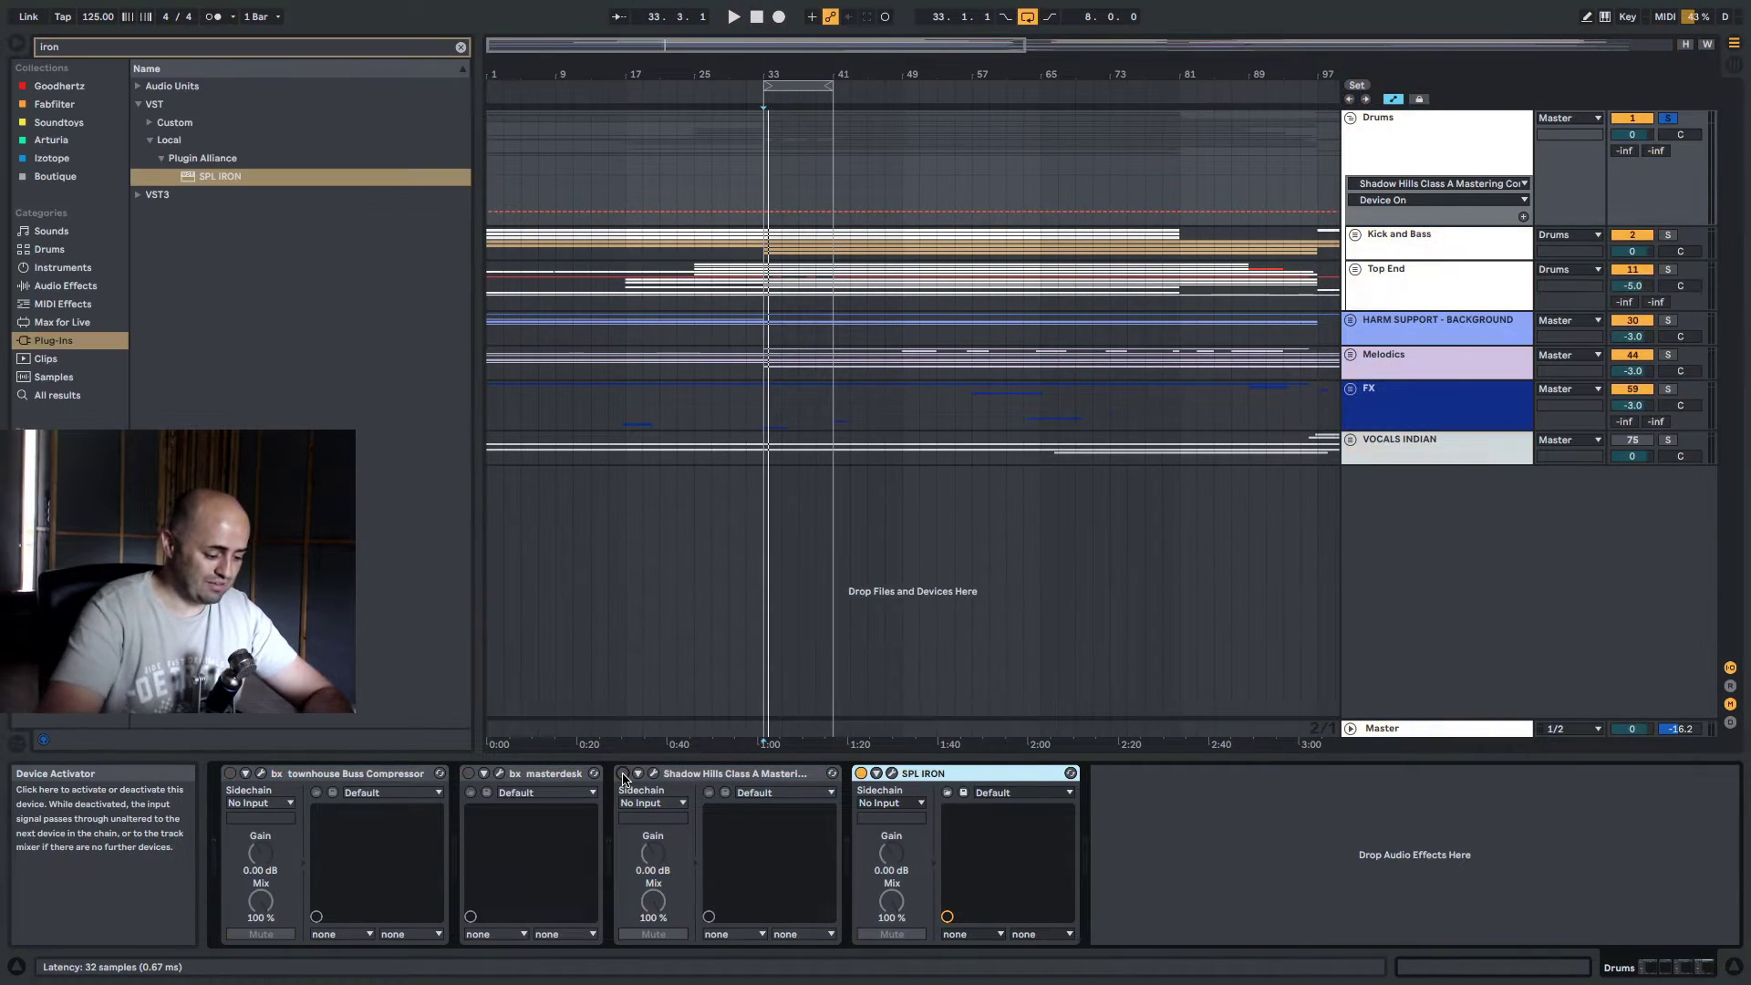
Compare SPL IRON and Shadow Hills alternately during playback, adjusting SPL IRON's Output gain to match levels, and stop playback
{"action": "key", "text": "6"}
{"action": "key", "text": "space"}
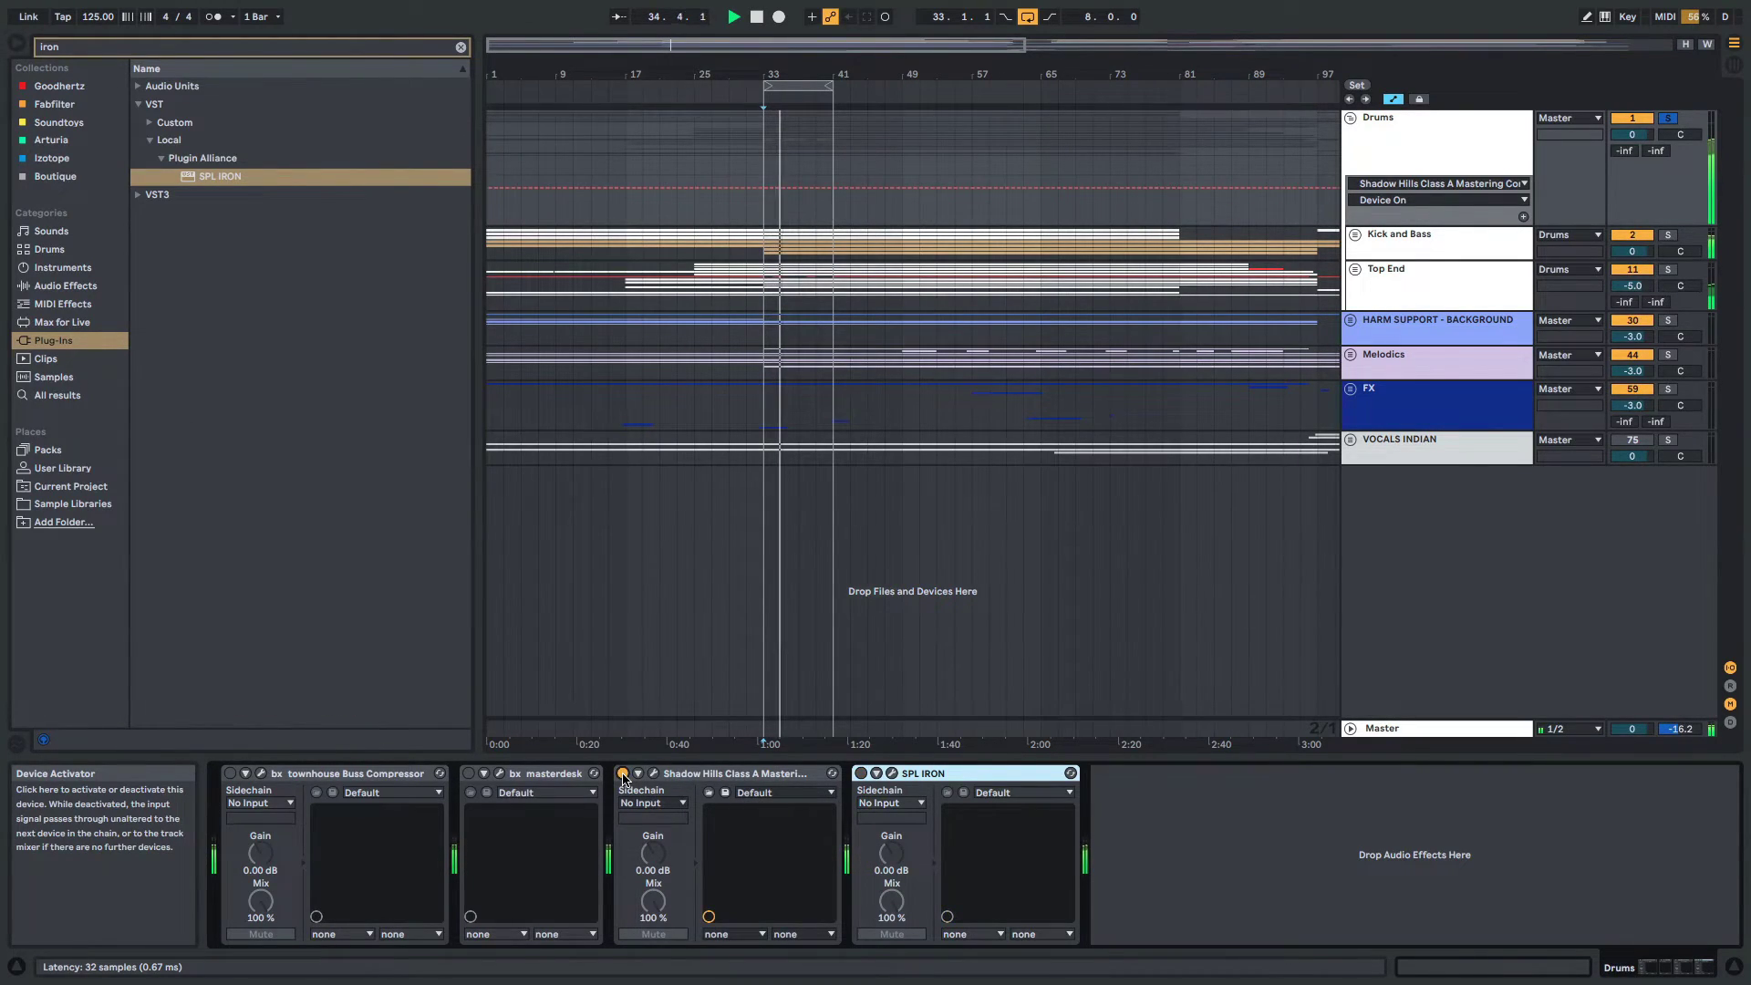
{"action": "left_click", "coordinate": [892, 772]}
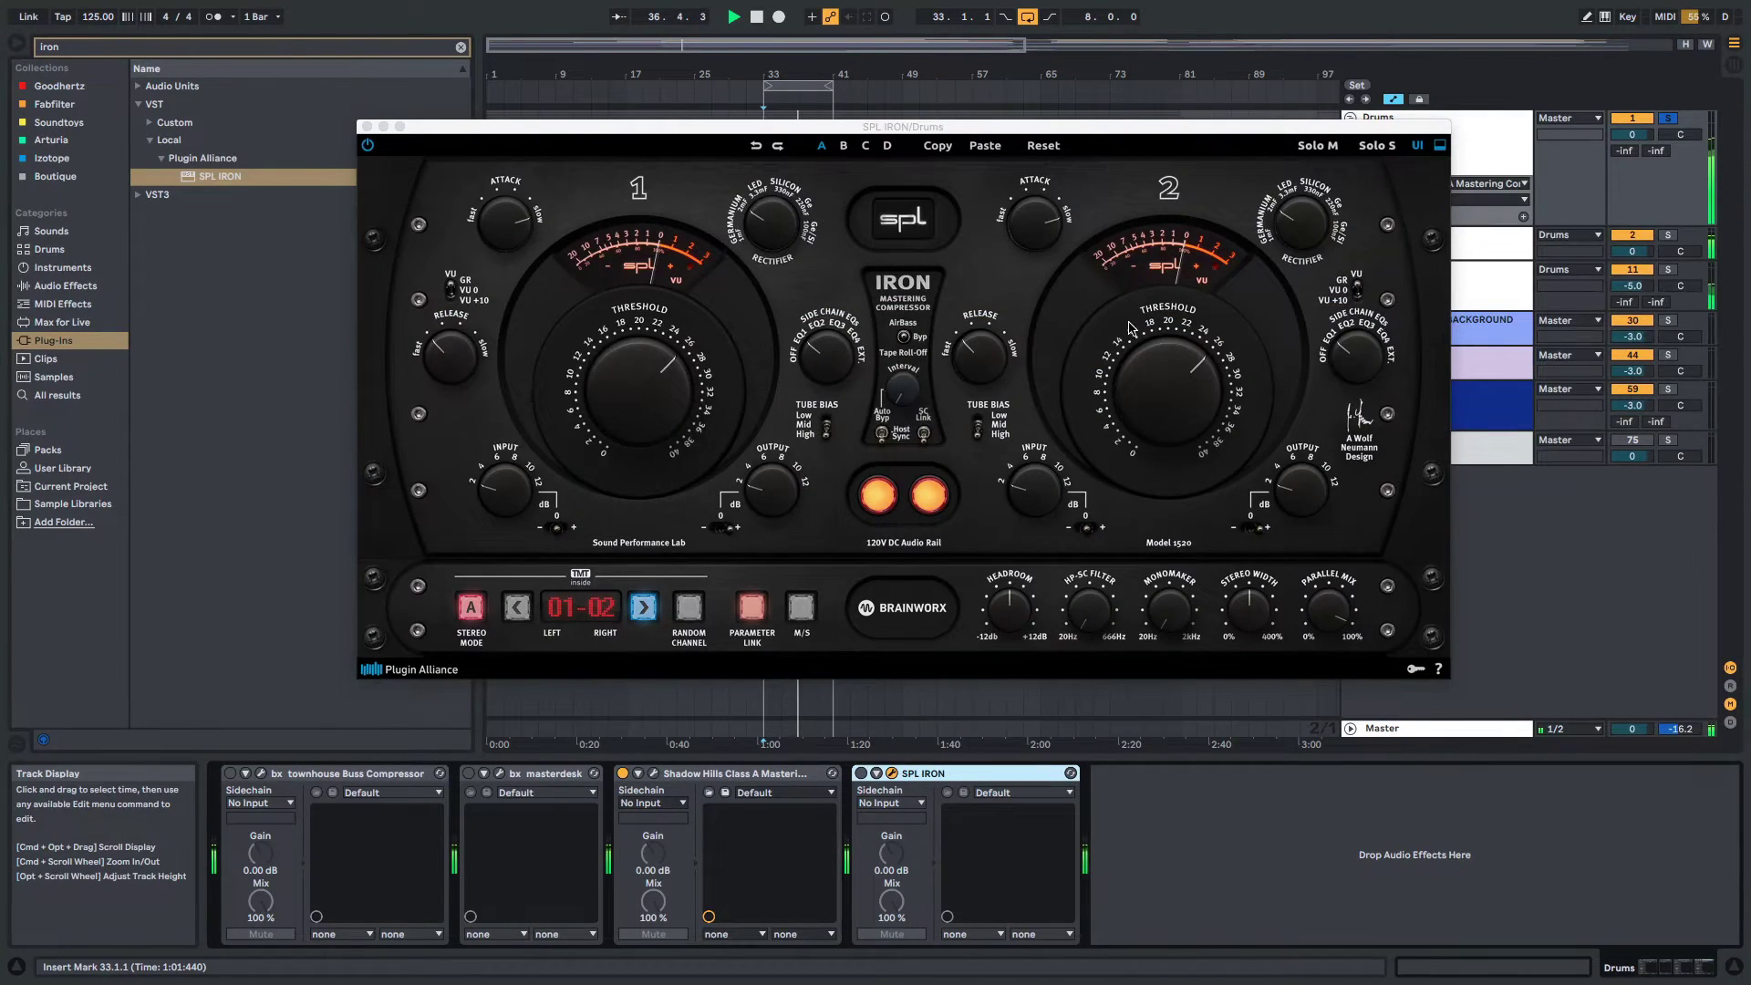
{"action": "left_click", "coordinate": [770, 493]}
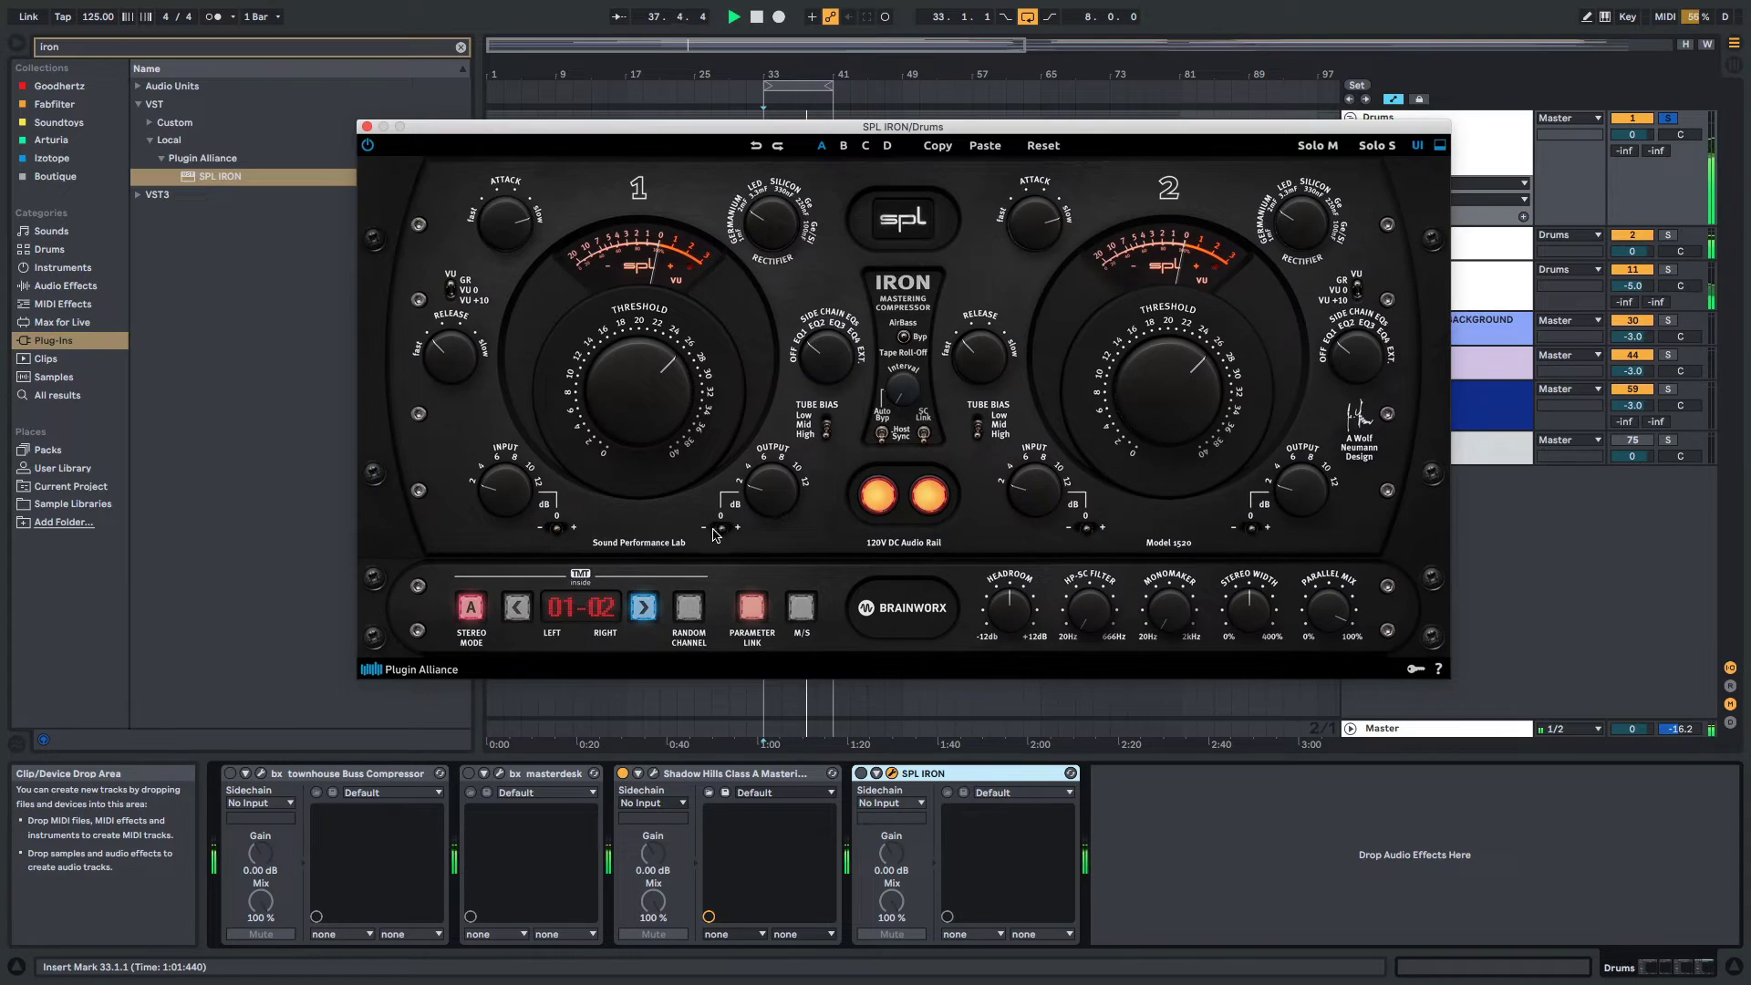
{"action": "left_click", "coordinate": [1219, 727]}
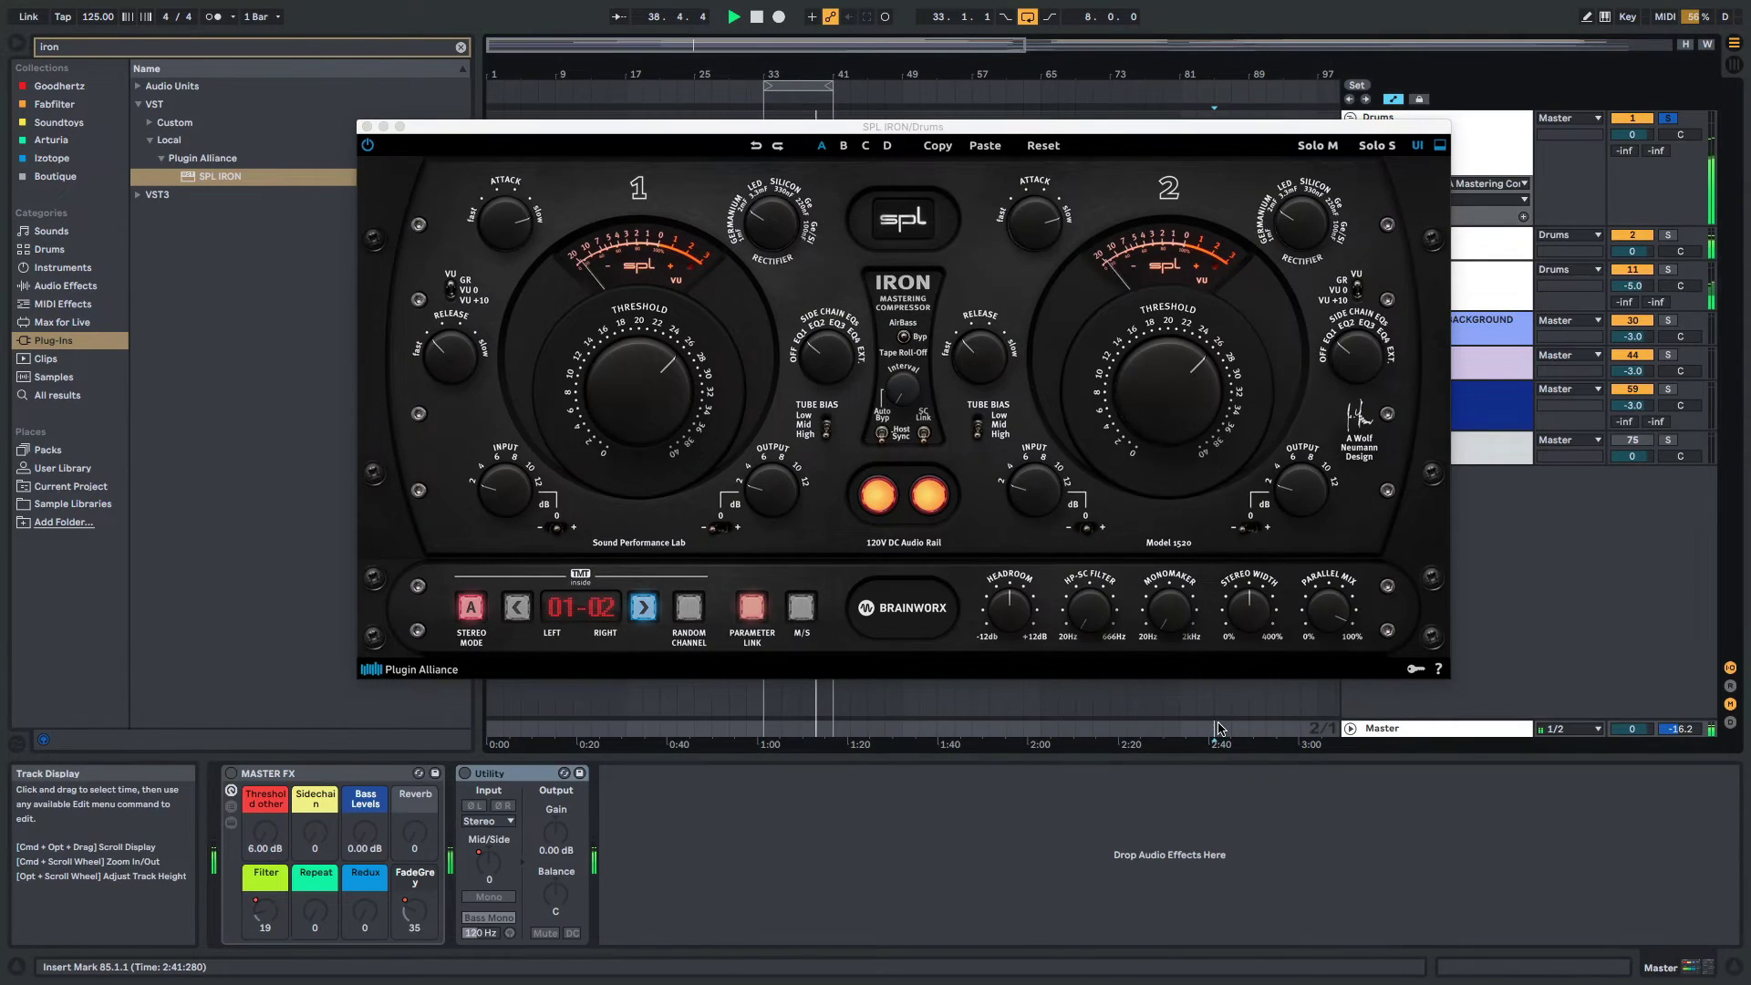
{"action": "left_click", "coordinate": [740, 533]}
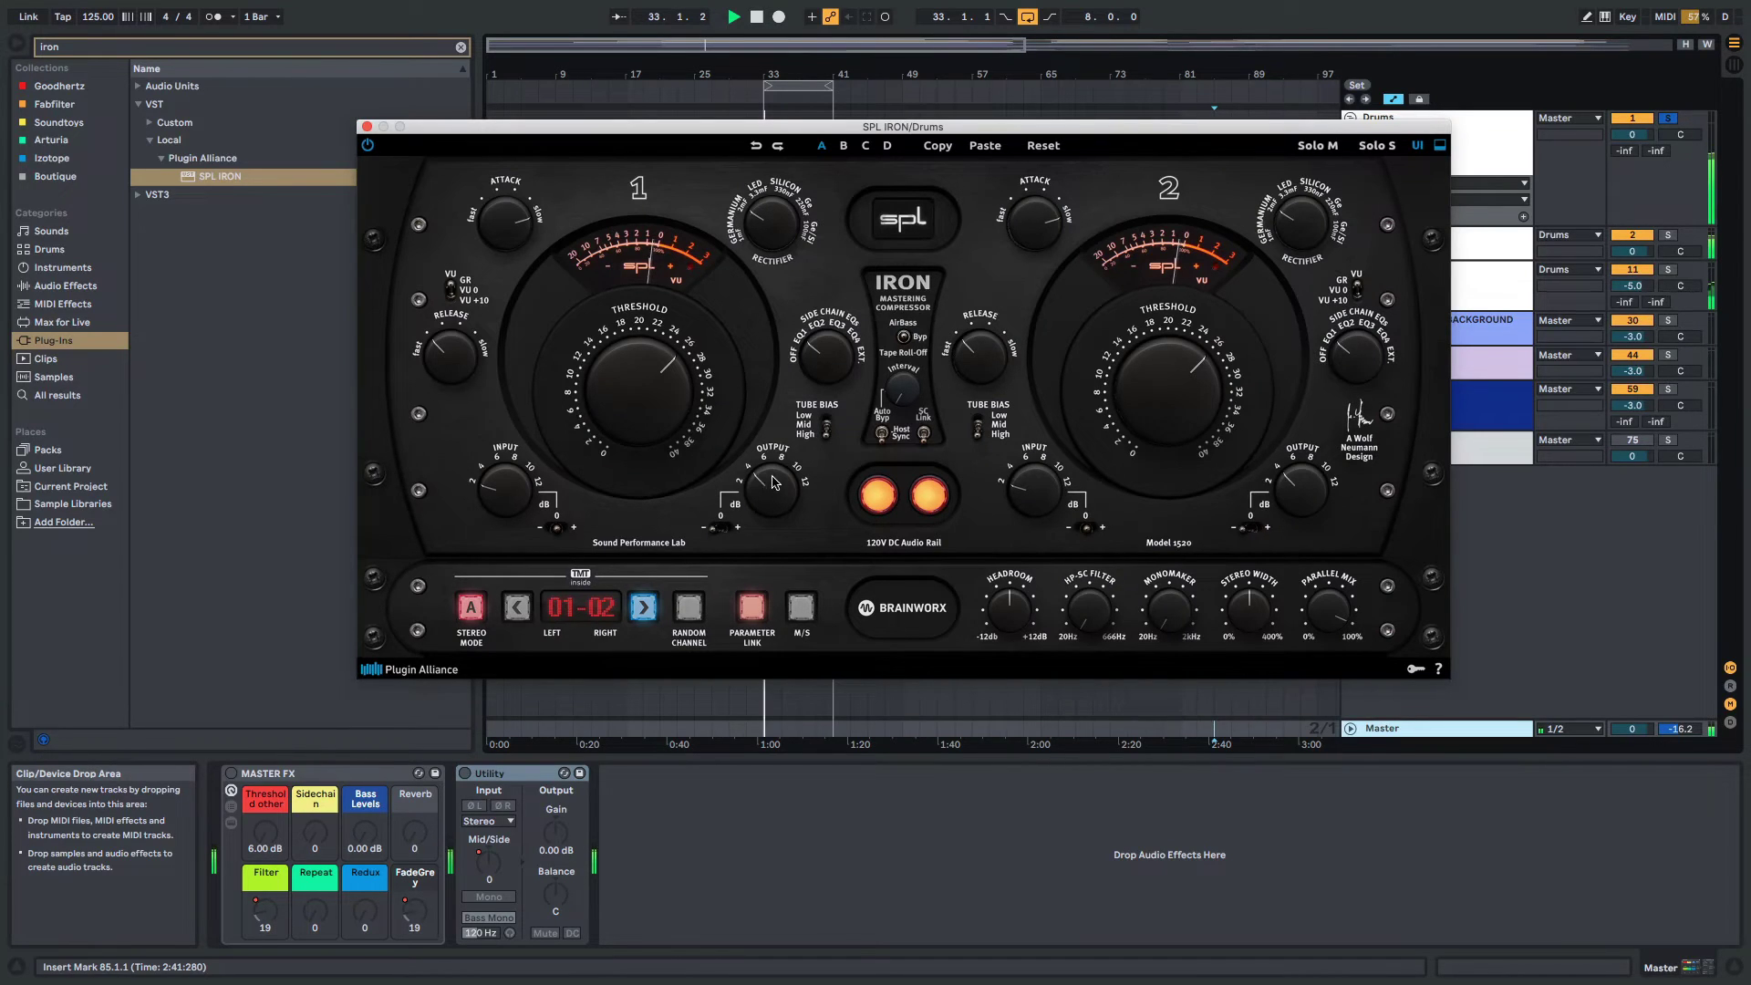
{"action": "left_click_drag", "start_coordinate": [773, 514], "coordinate": [777, 426]}
{"action": "key", "text": "space"}
{"action": "left_click", "coordinate": [1375, 727]}
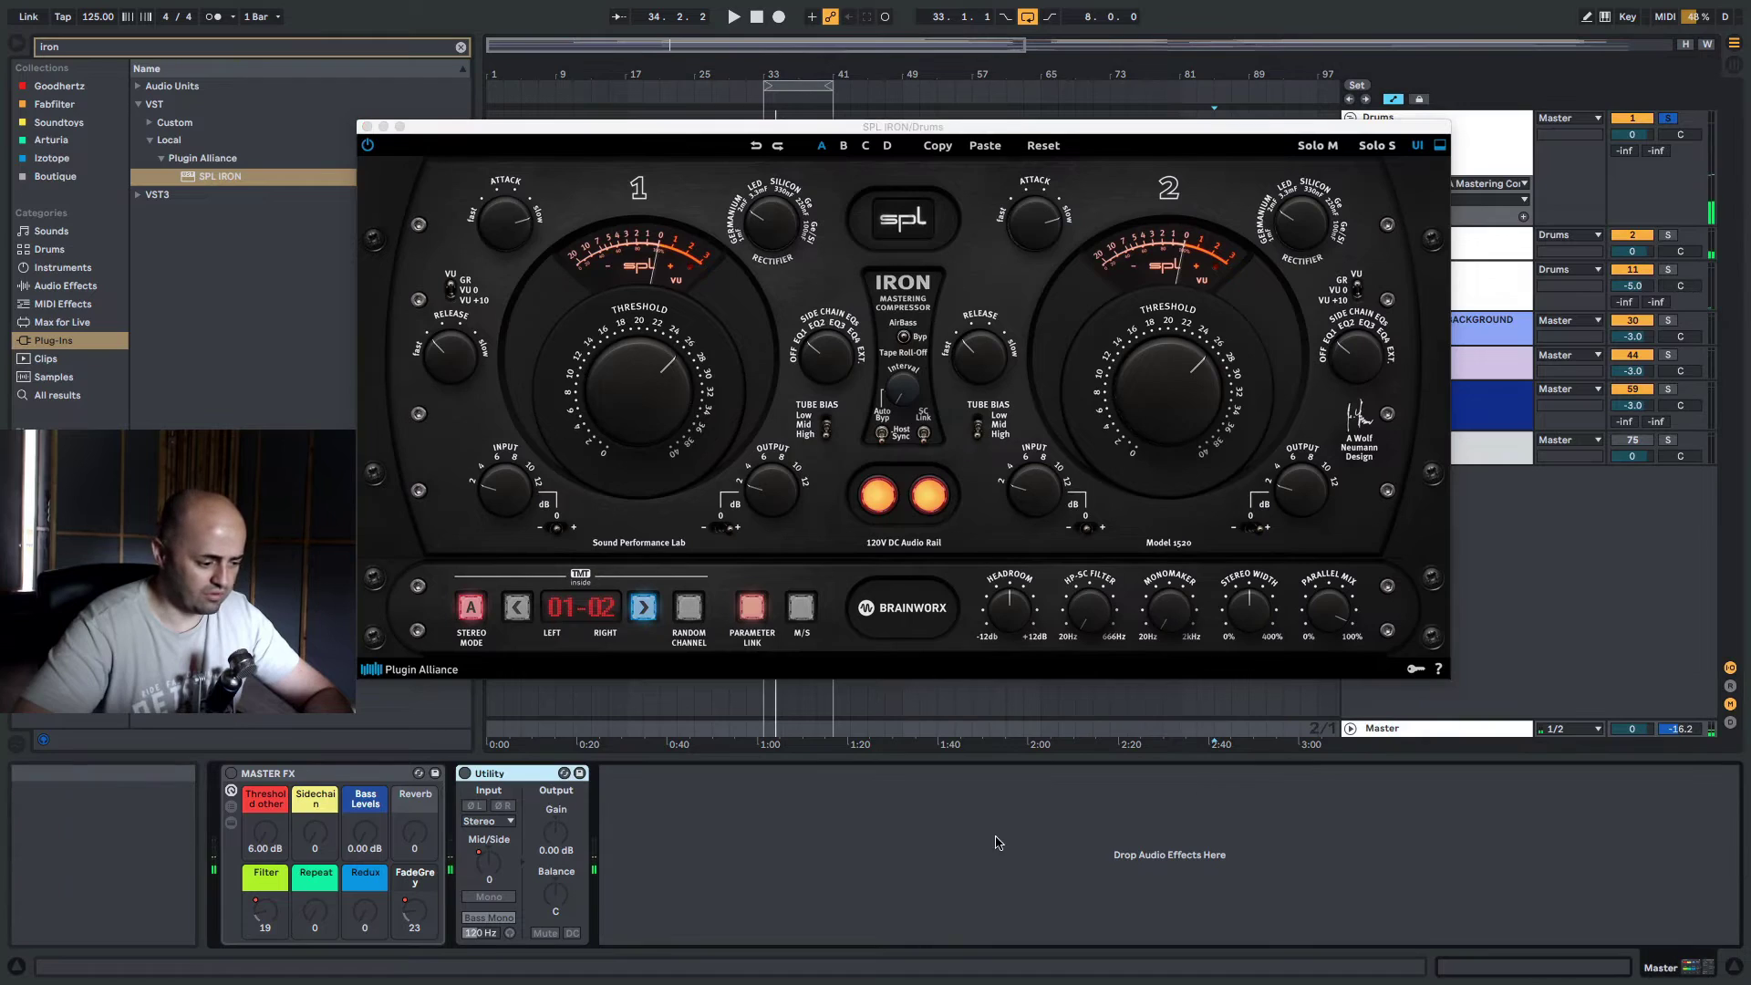
Delete SPL IRON from the Drums group and map bx_masterdesk's on/off switch to the same key as Shadow Hills
{"action": "left_click", "coordinate": [1461, 129]}
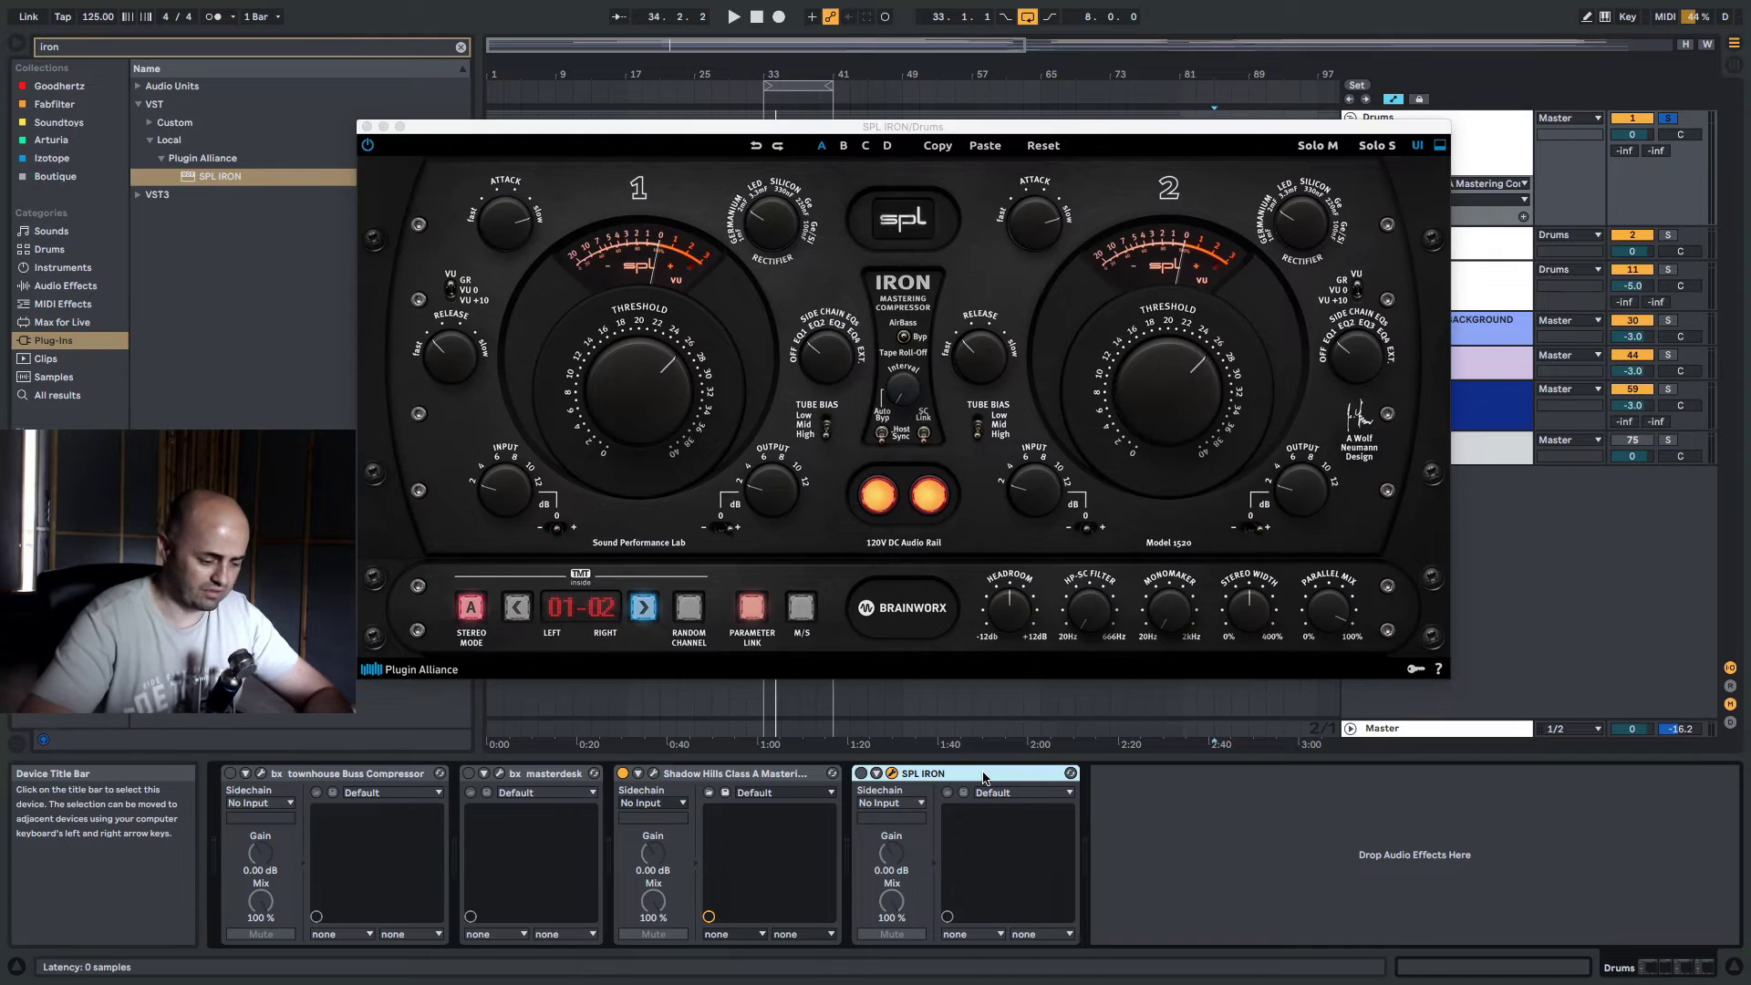
{"action": "key", "text": "Delete"}
{"action": "left_click", "coordinate": [567, 775]}
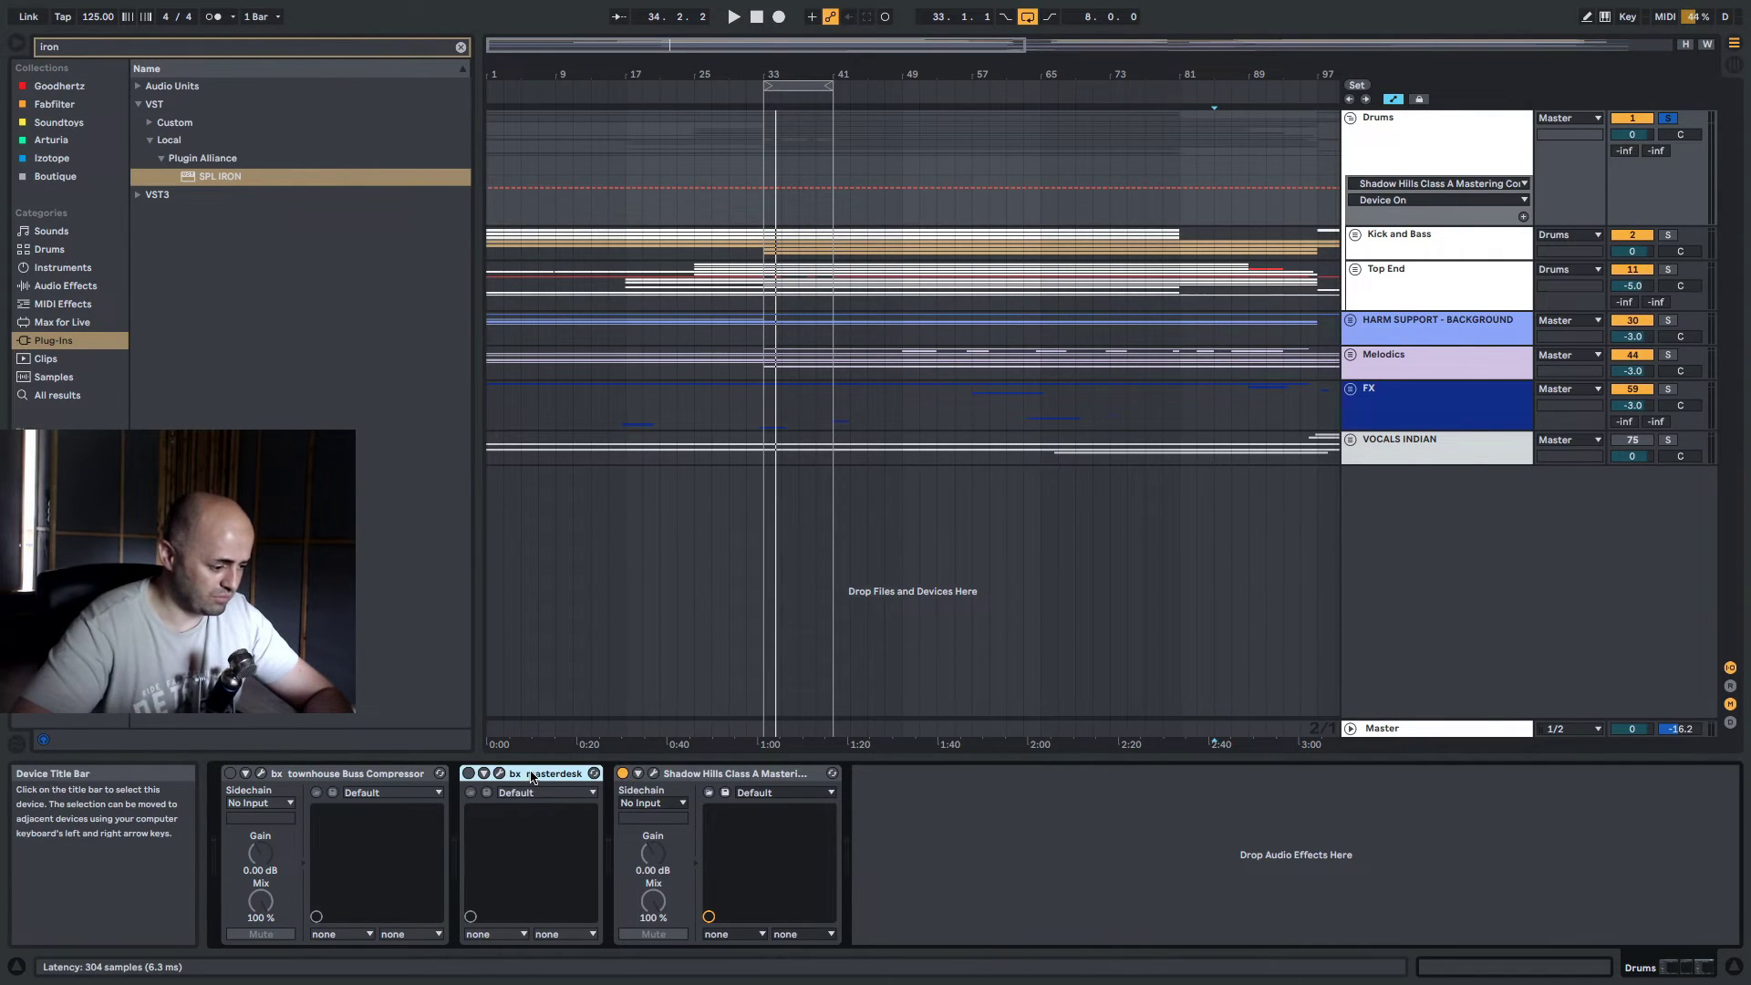
{"action": "key", "text": "ctrl+k"}
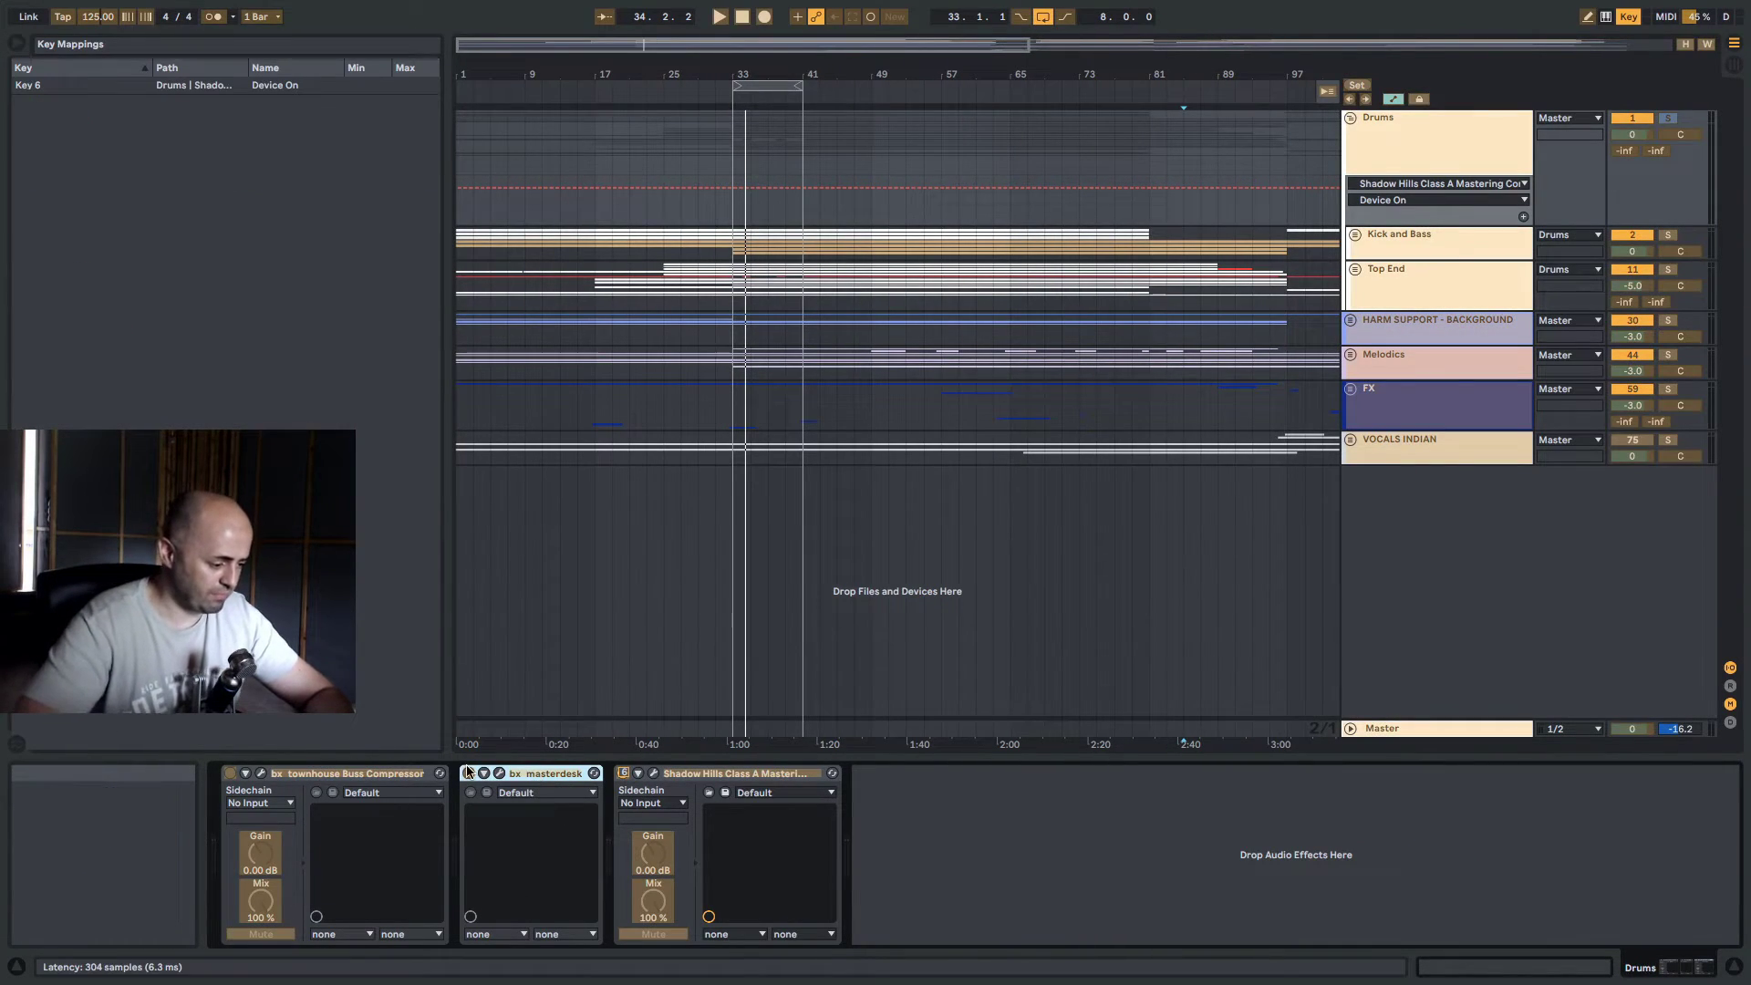
{"action": "key", "text": "5"}
{"action": "key", "text": "super+k"}
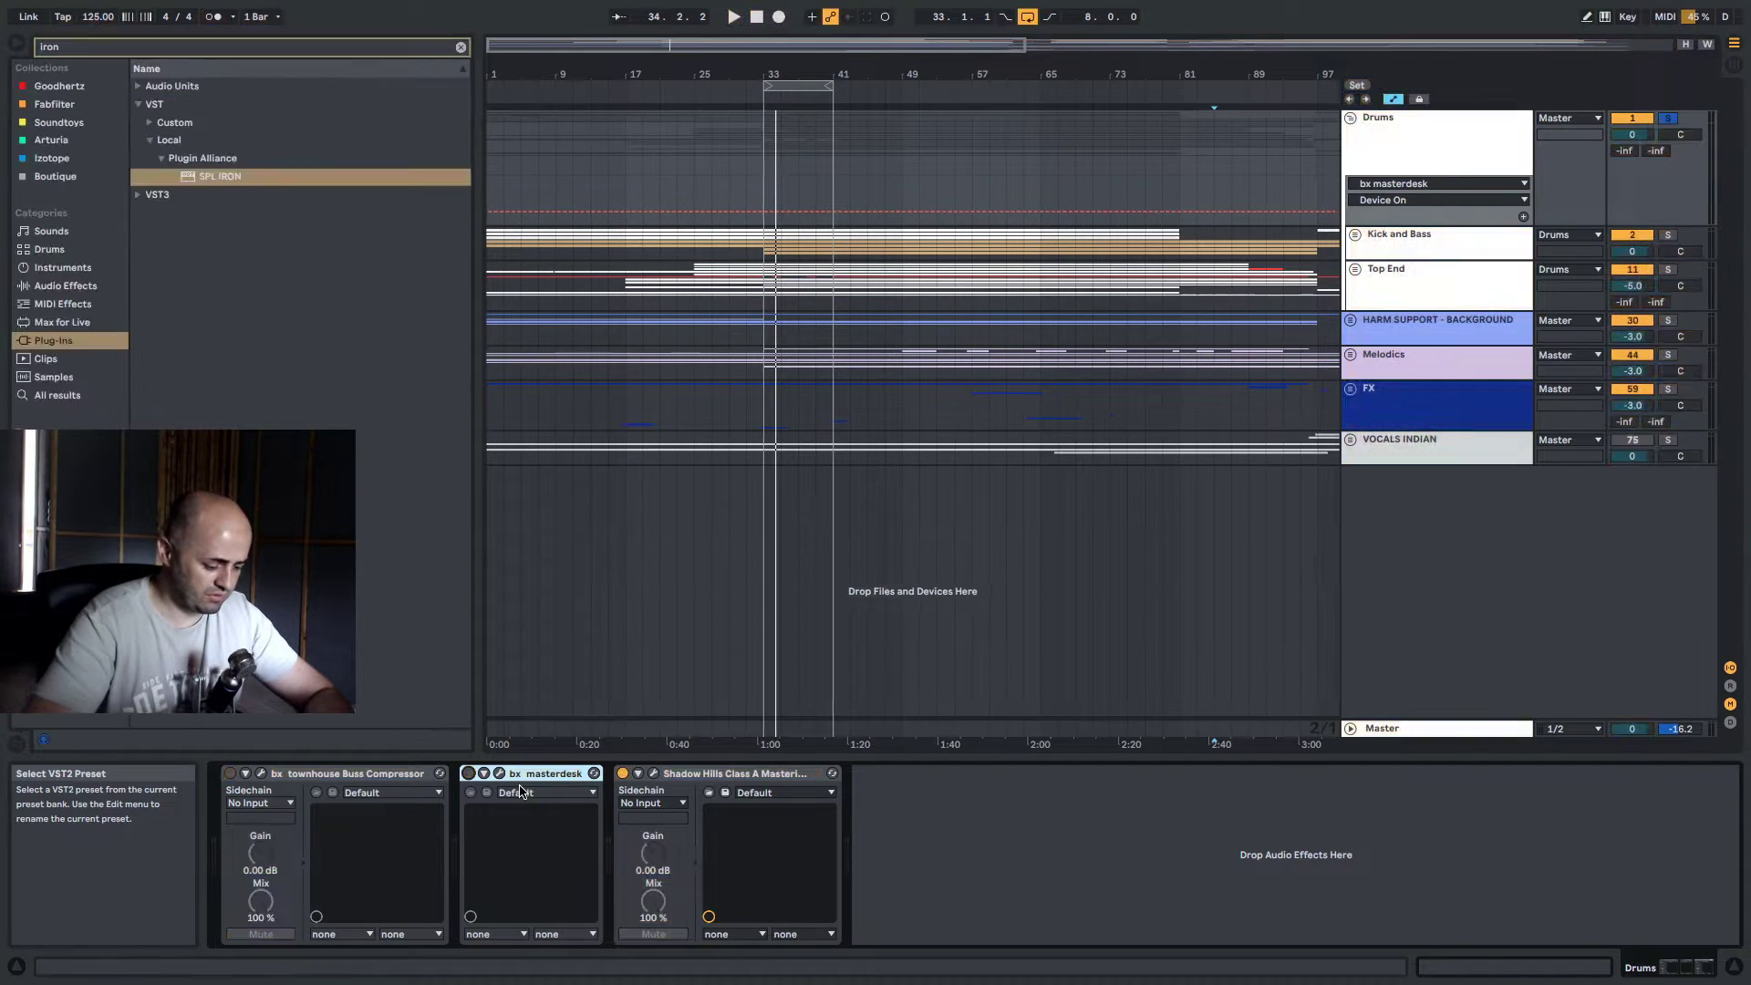
Restart playback from bar 33 and compare bx_masterdesk with Shadow Hills on the Drums group
{"action": "key", "text": "space"}
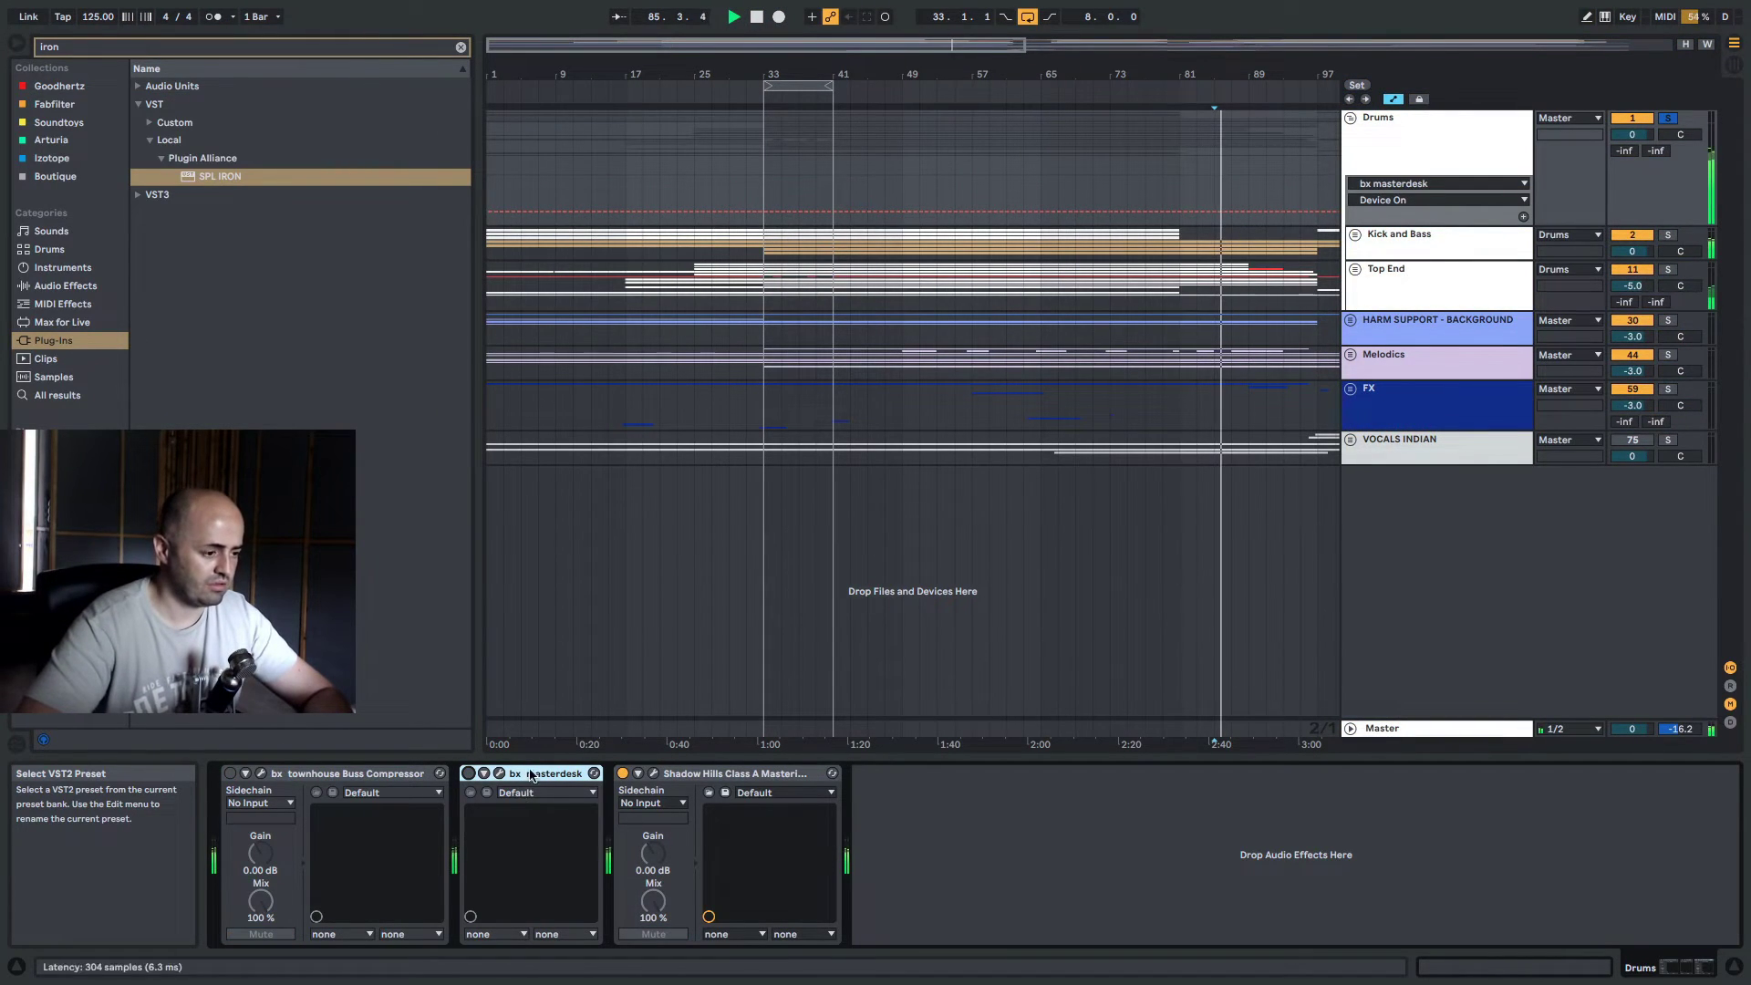
{"action": "left_click", "coordinate": [763, 408]}
{"action": "key", "text": "space"}
{"action": "key", "text": "space"}
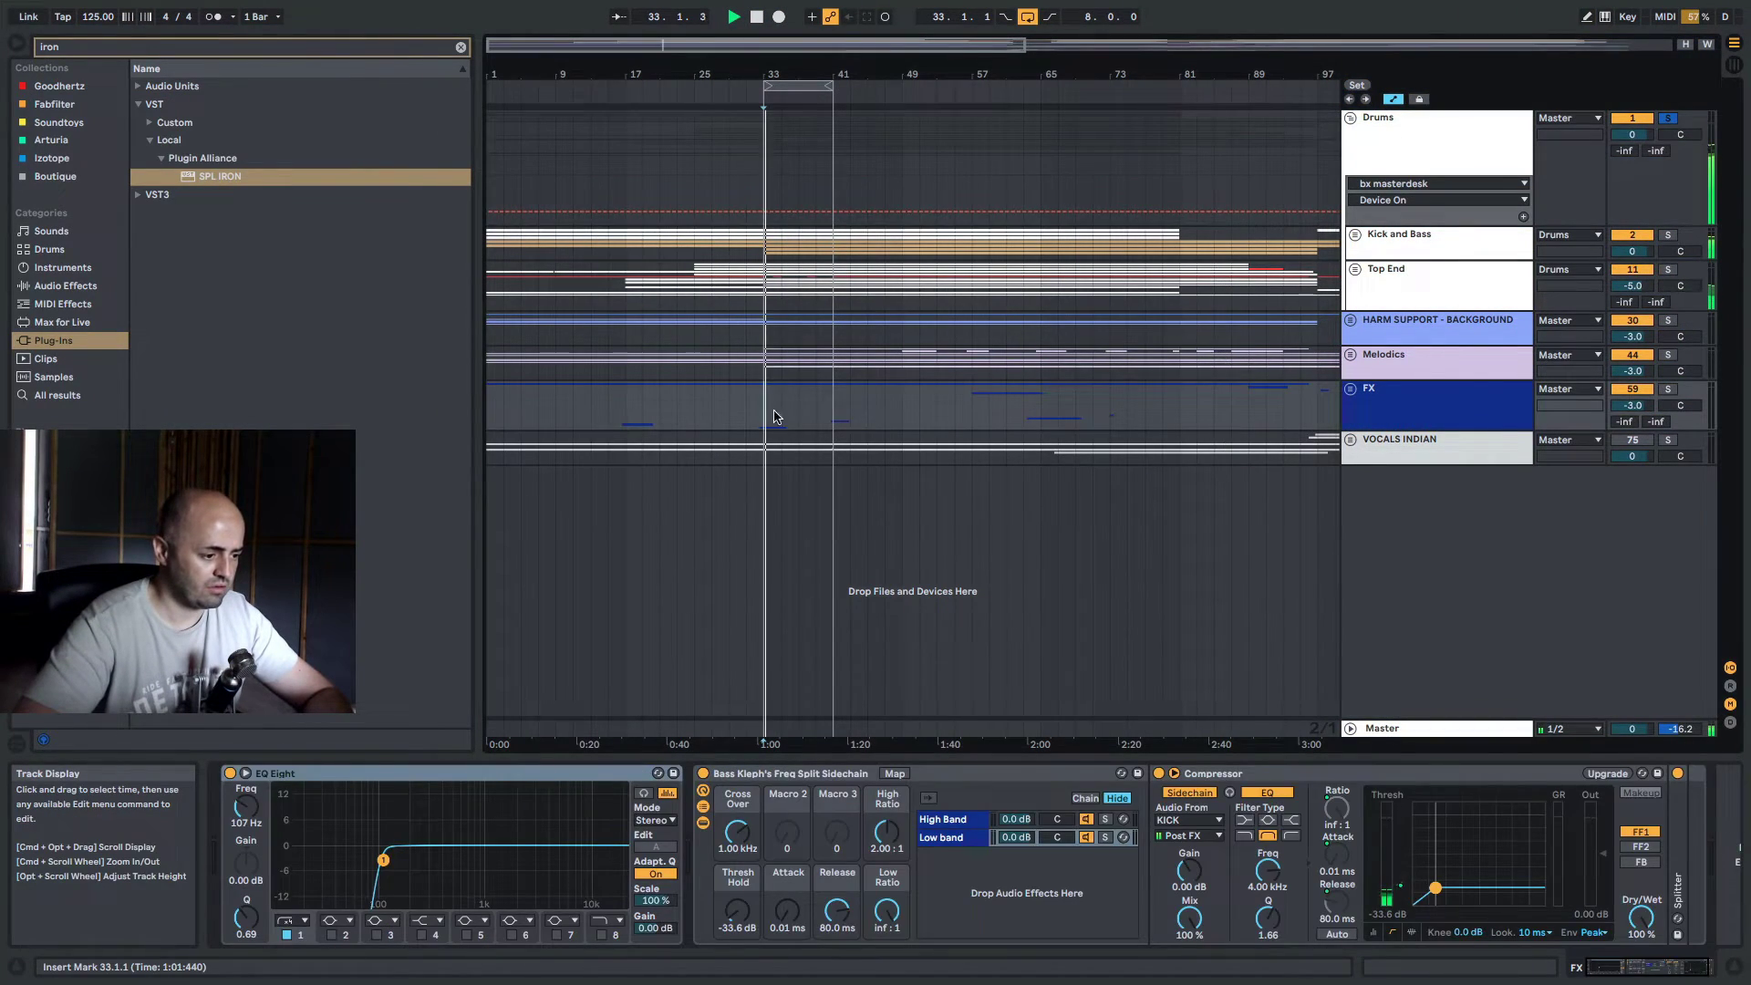
{"action": "left_click", "coordinate": [1446, 730]}
{"action": "left_click", "coordinate": [1421, 151]}
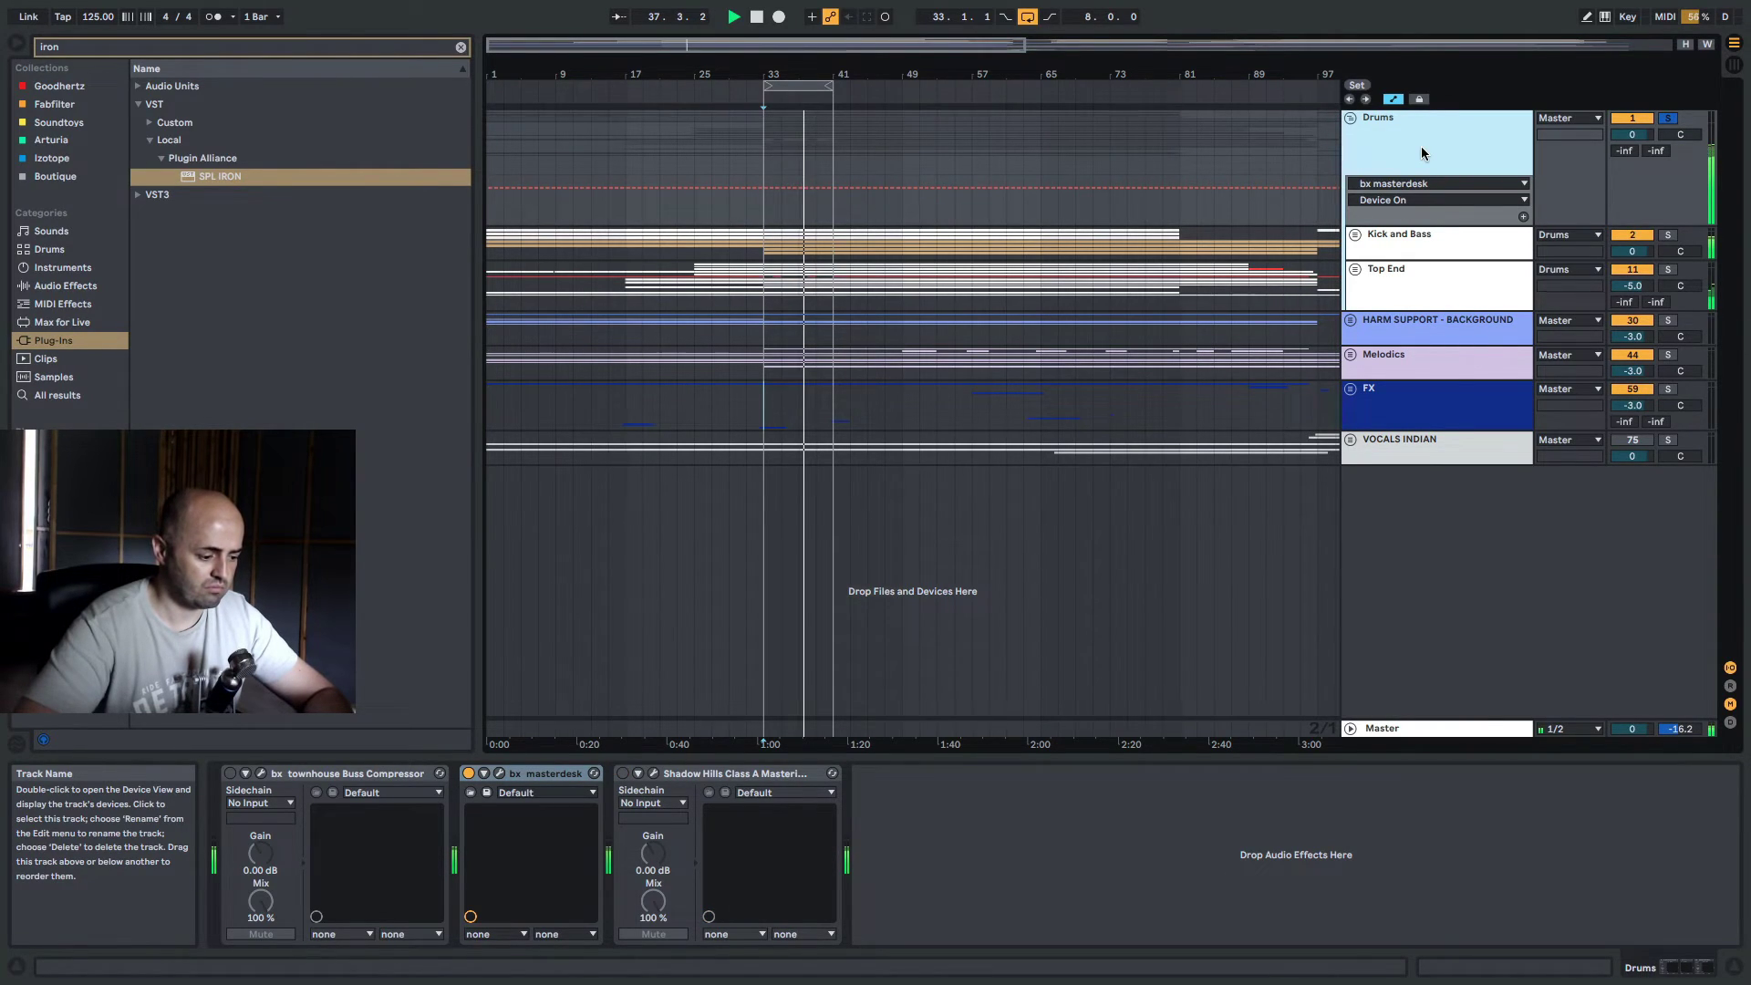
Delete bx_masterdesk from the Drums group and map key 6 to the bx_townhouse Buss Compressor's on/off switch
{"action": "left_click", "coordinate": [534, 772]}
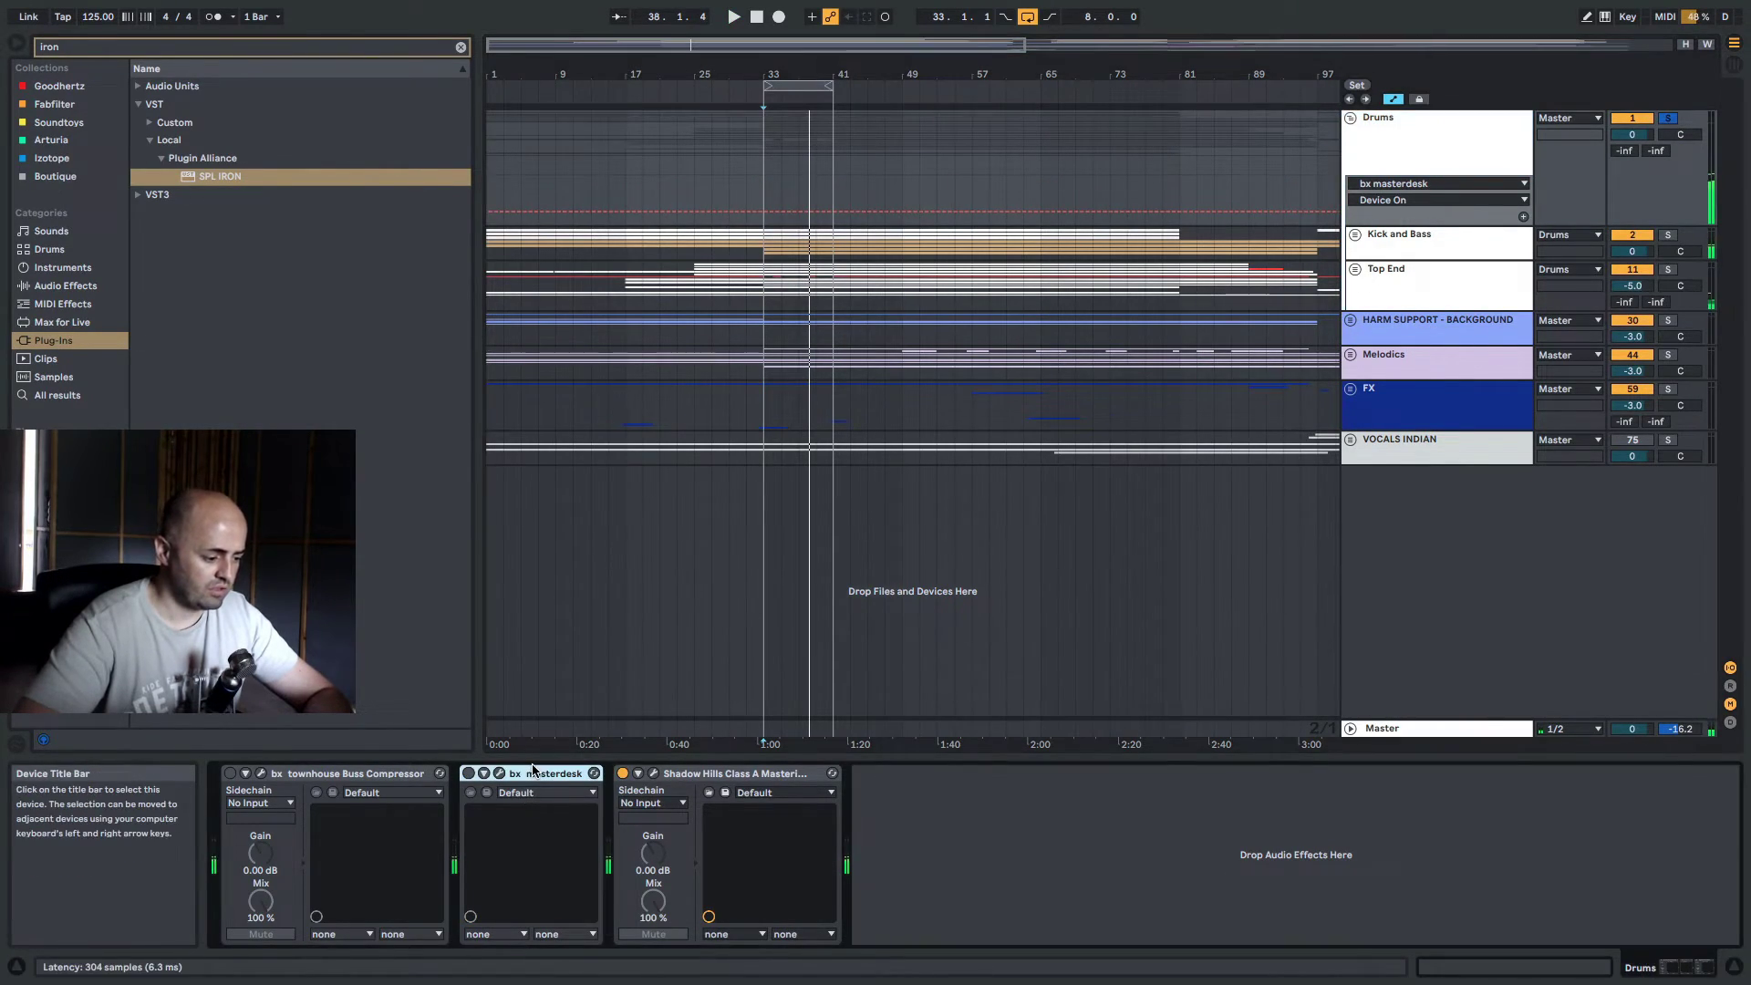
{"action": "key", "text": "Delete"}
{"action": "left_click", "coordinate": [330, 774]}
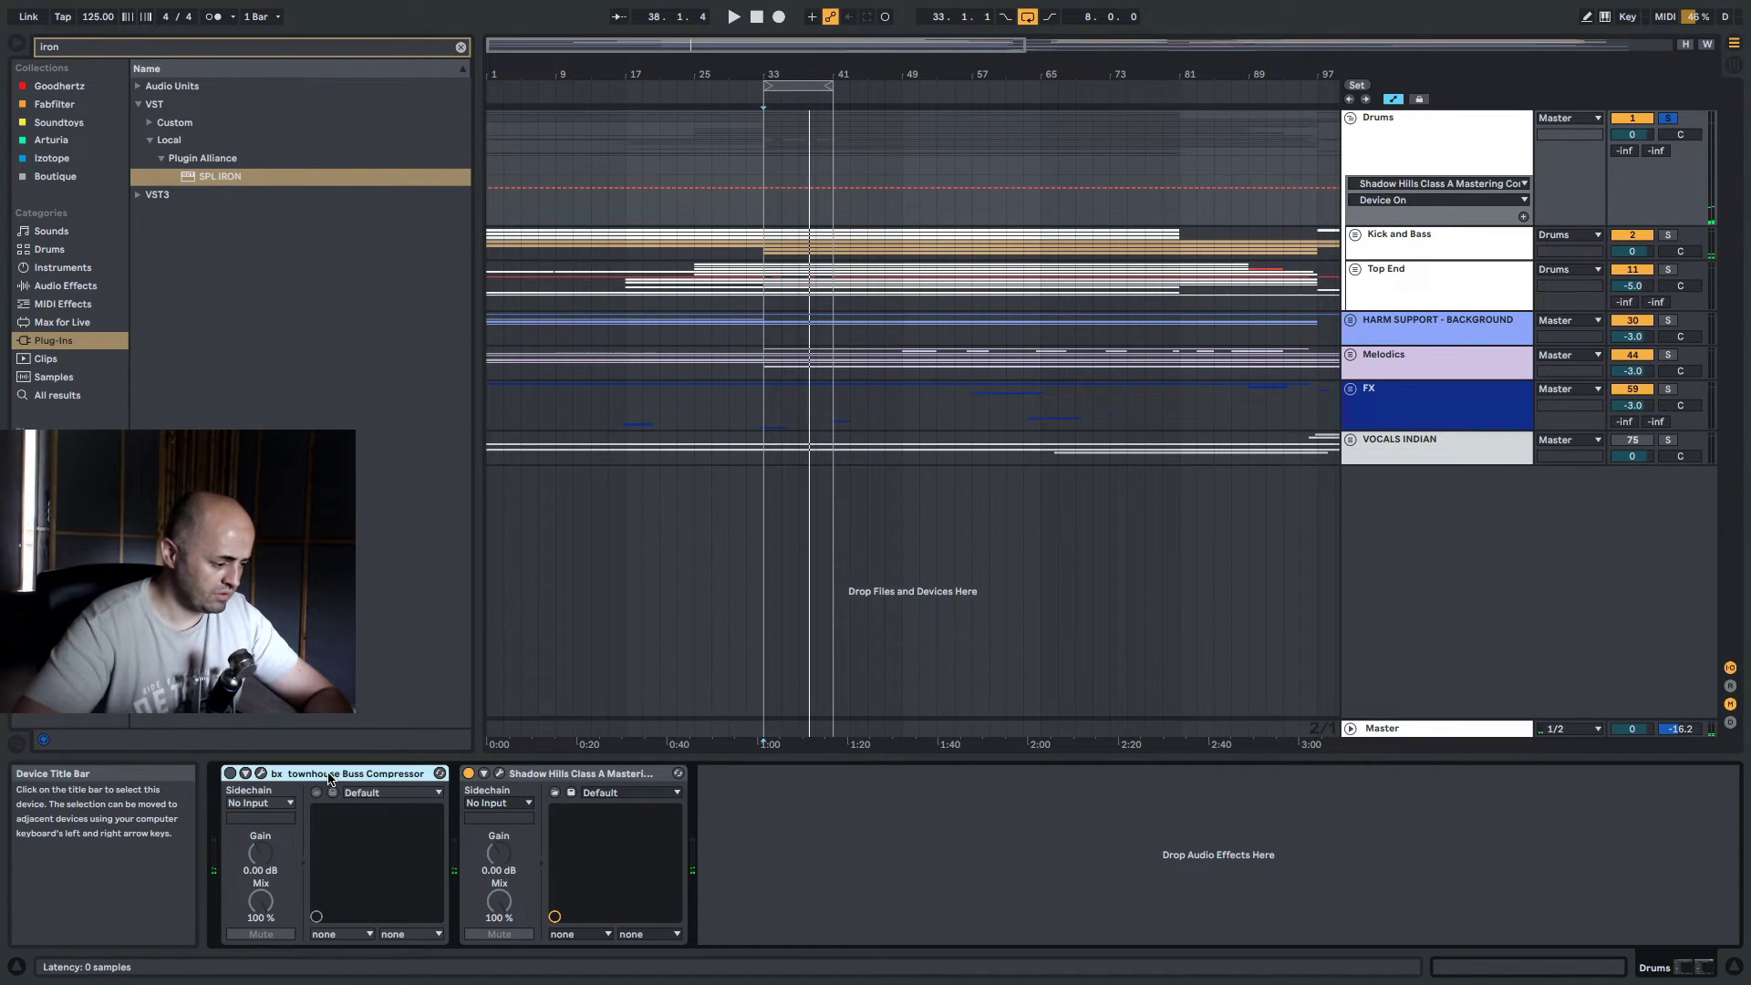
{"action": "key", "text": "ctrl+k"}
{"action": "left_click", "coordinate": [231, 773]}
{"action": "key", "text": "6"}
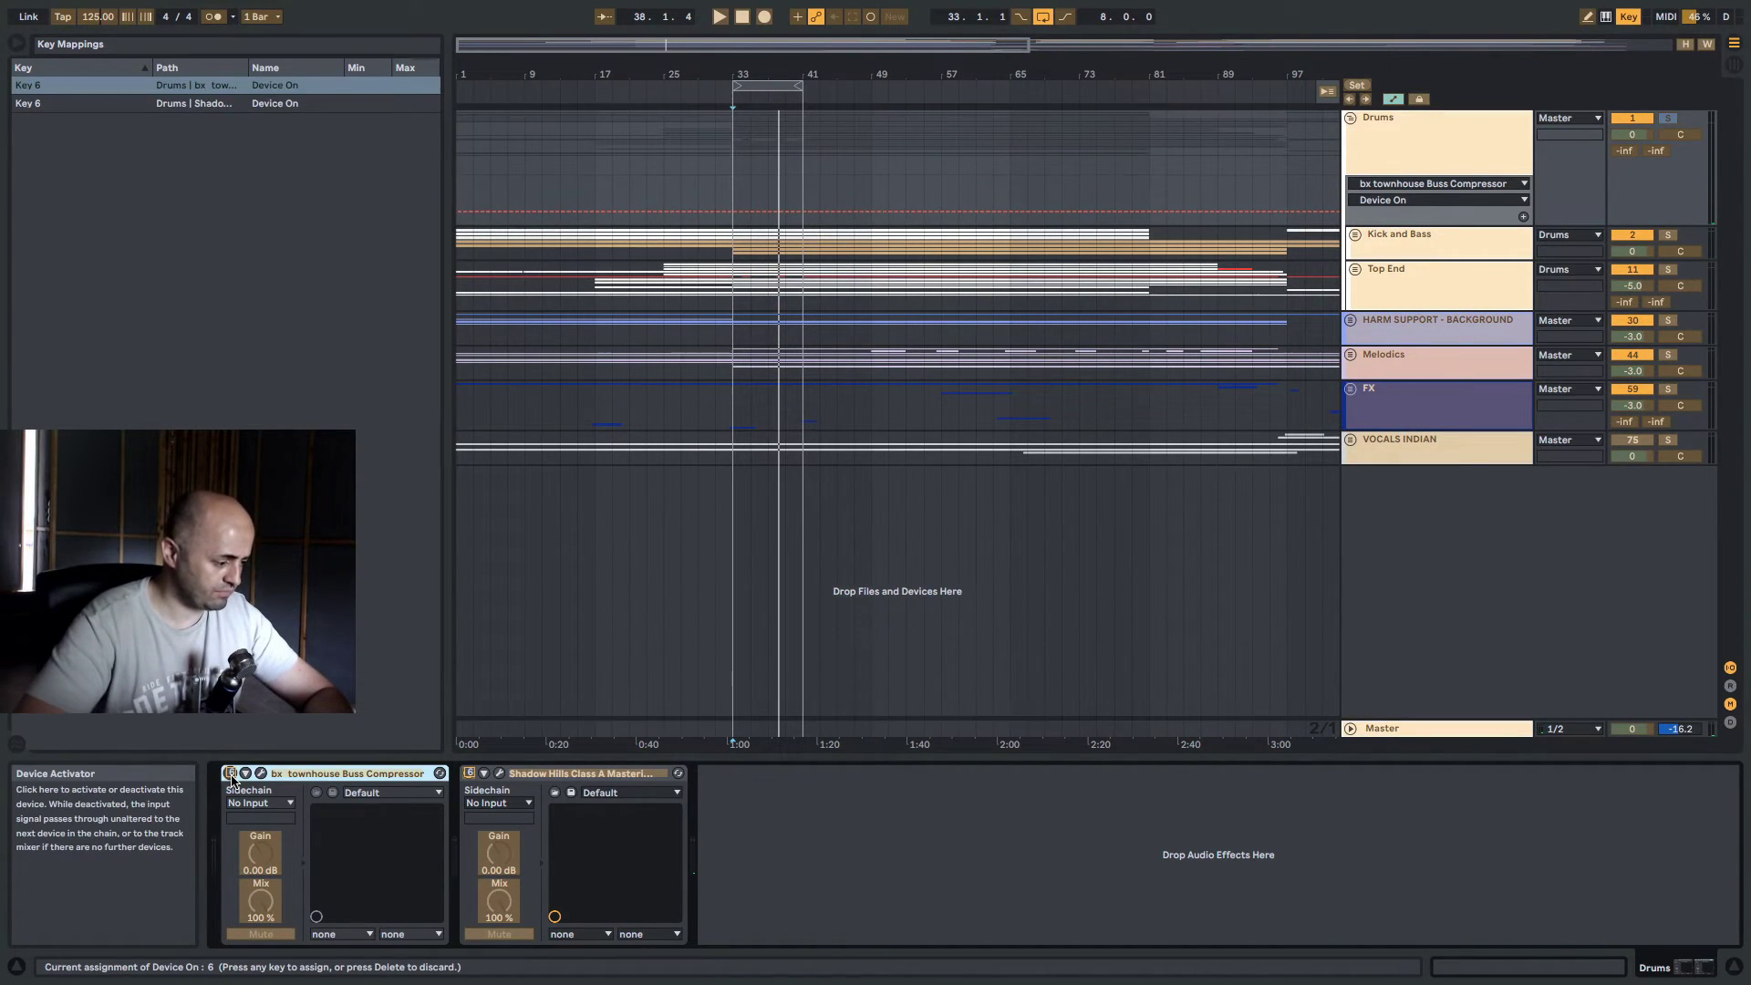
{"action": "key", "text": "ctrl+k"}
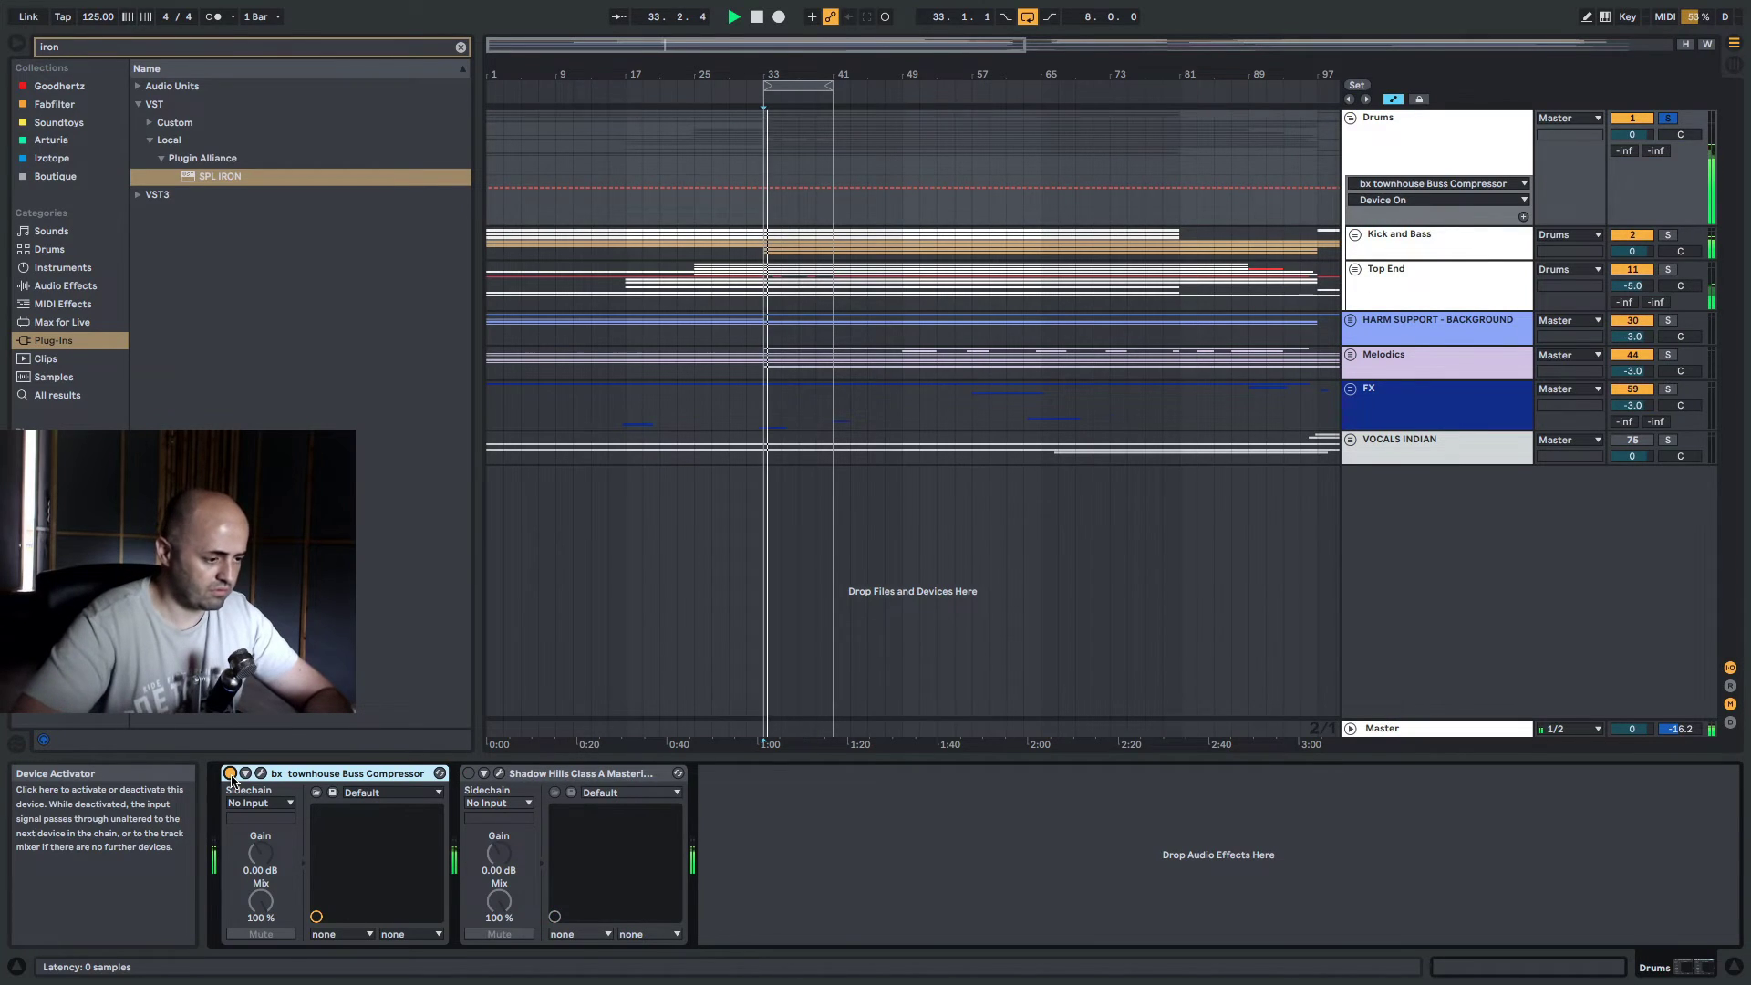
Set bx_townhouse's makeup gain to about +0.7 dB while switching back and forth between it and Shadow Hills during playback
{"action": "key", "text": "6"}
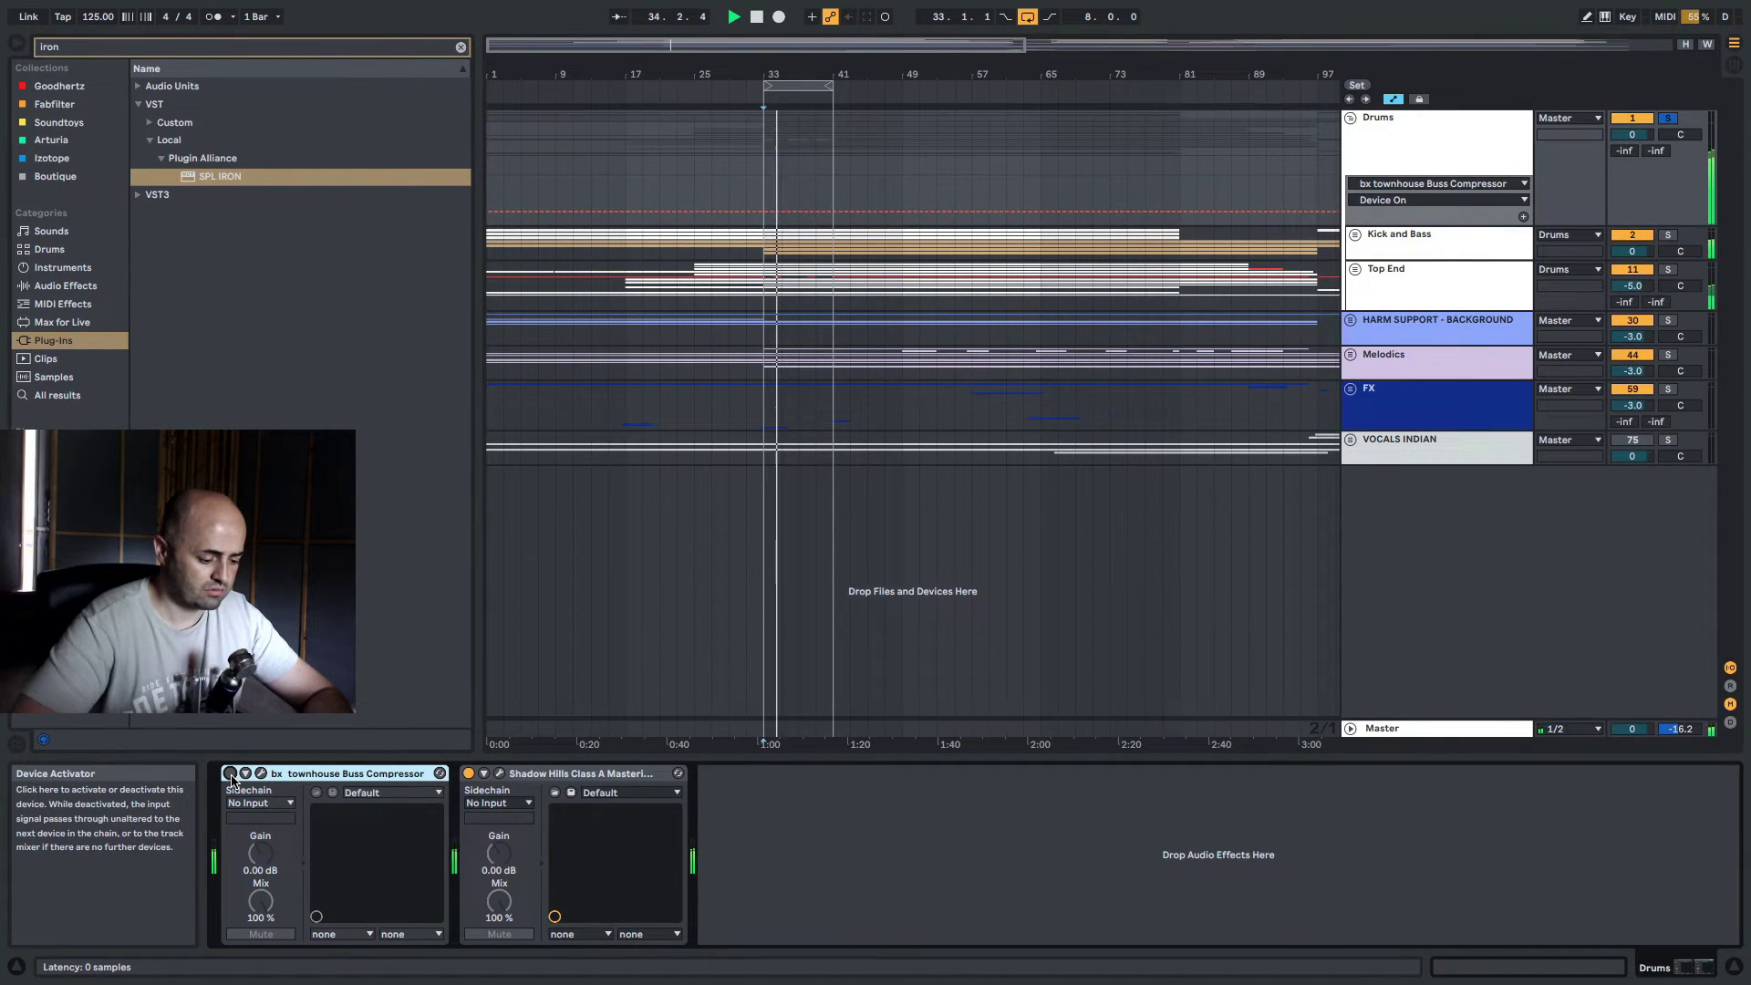
{"action": "key", "text": "6"}
{"action": "left_click", "coordinate": [260, 773]}
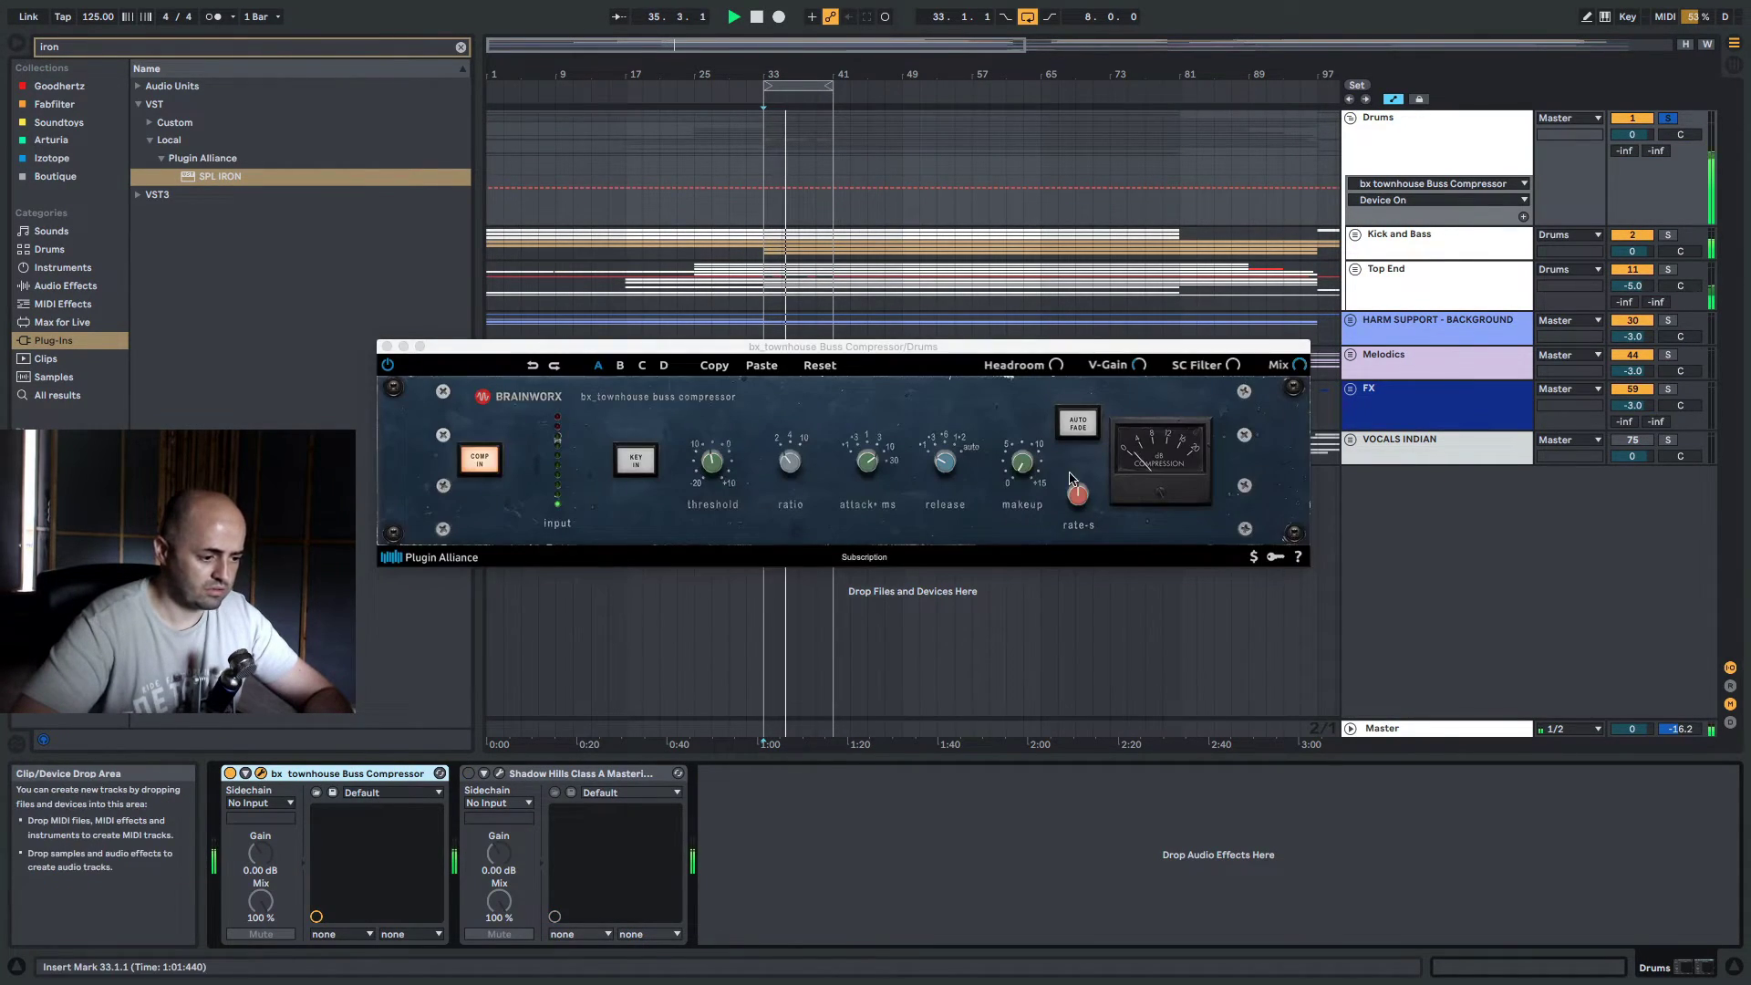
{"action": "left_click", "coordinate": [1027, 470]}
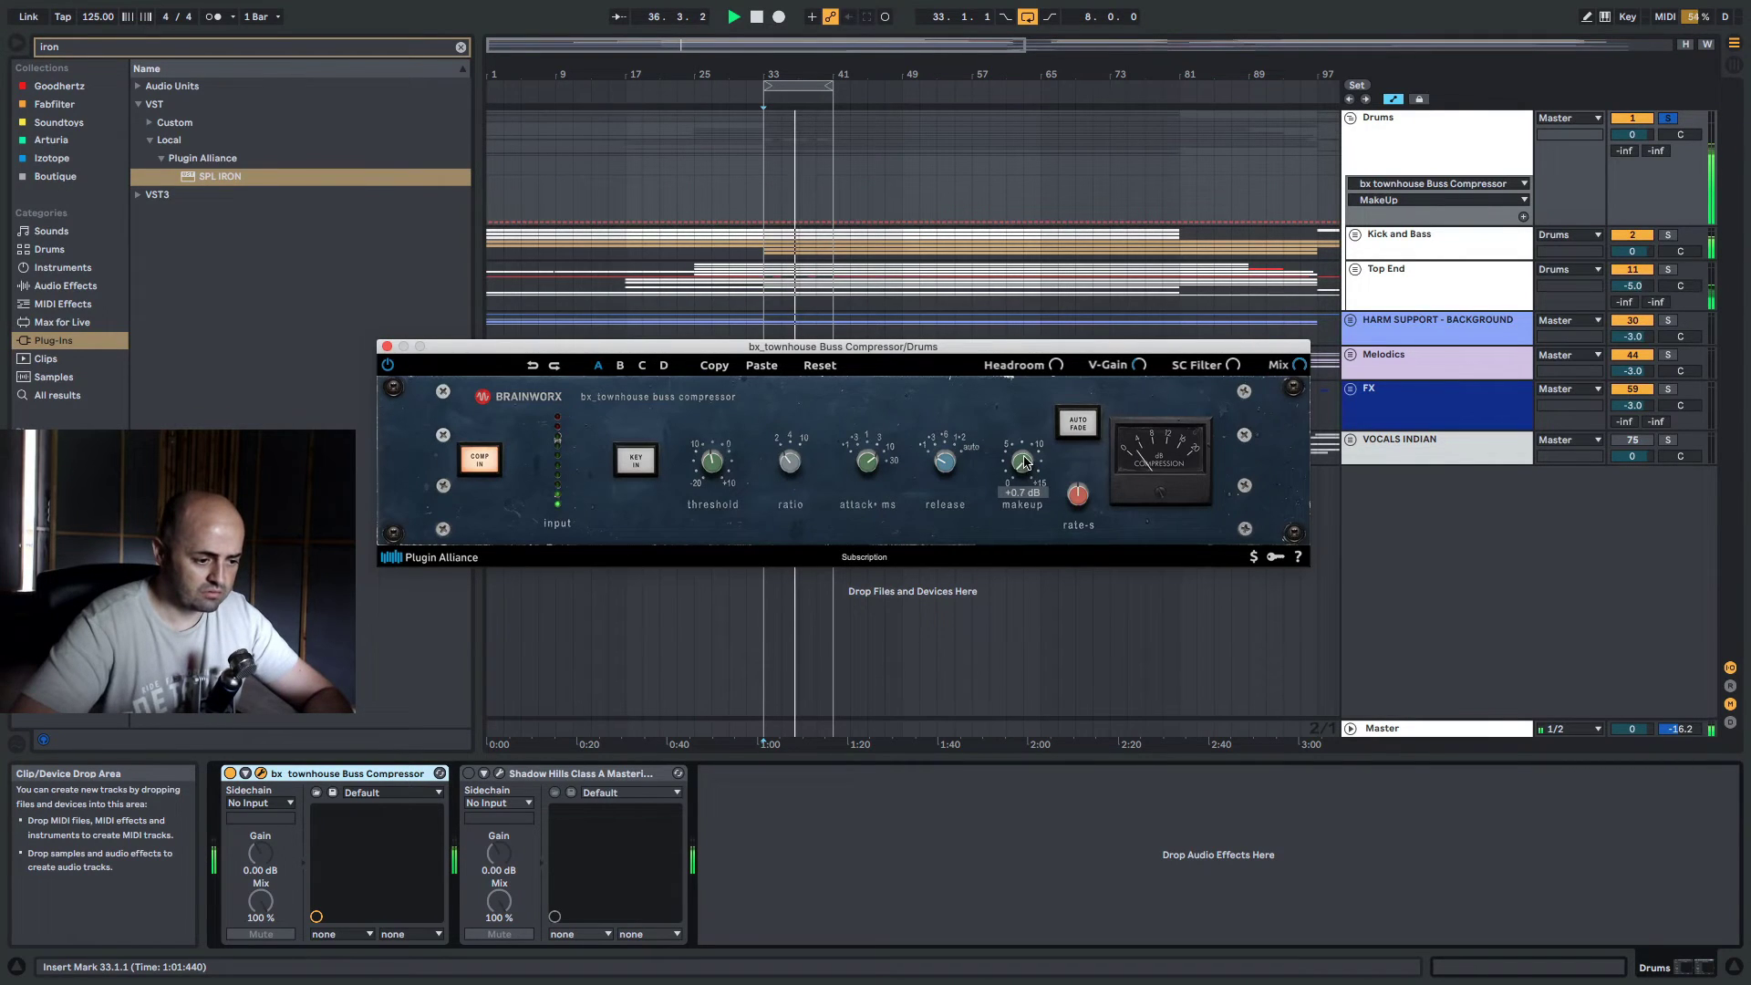
{"action": "left_click", "coordinate": [1444, 624]}
{"action": "key", "text": "6"}
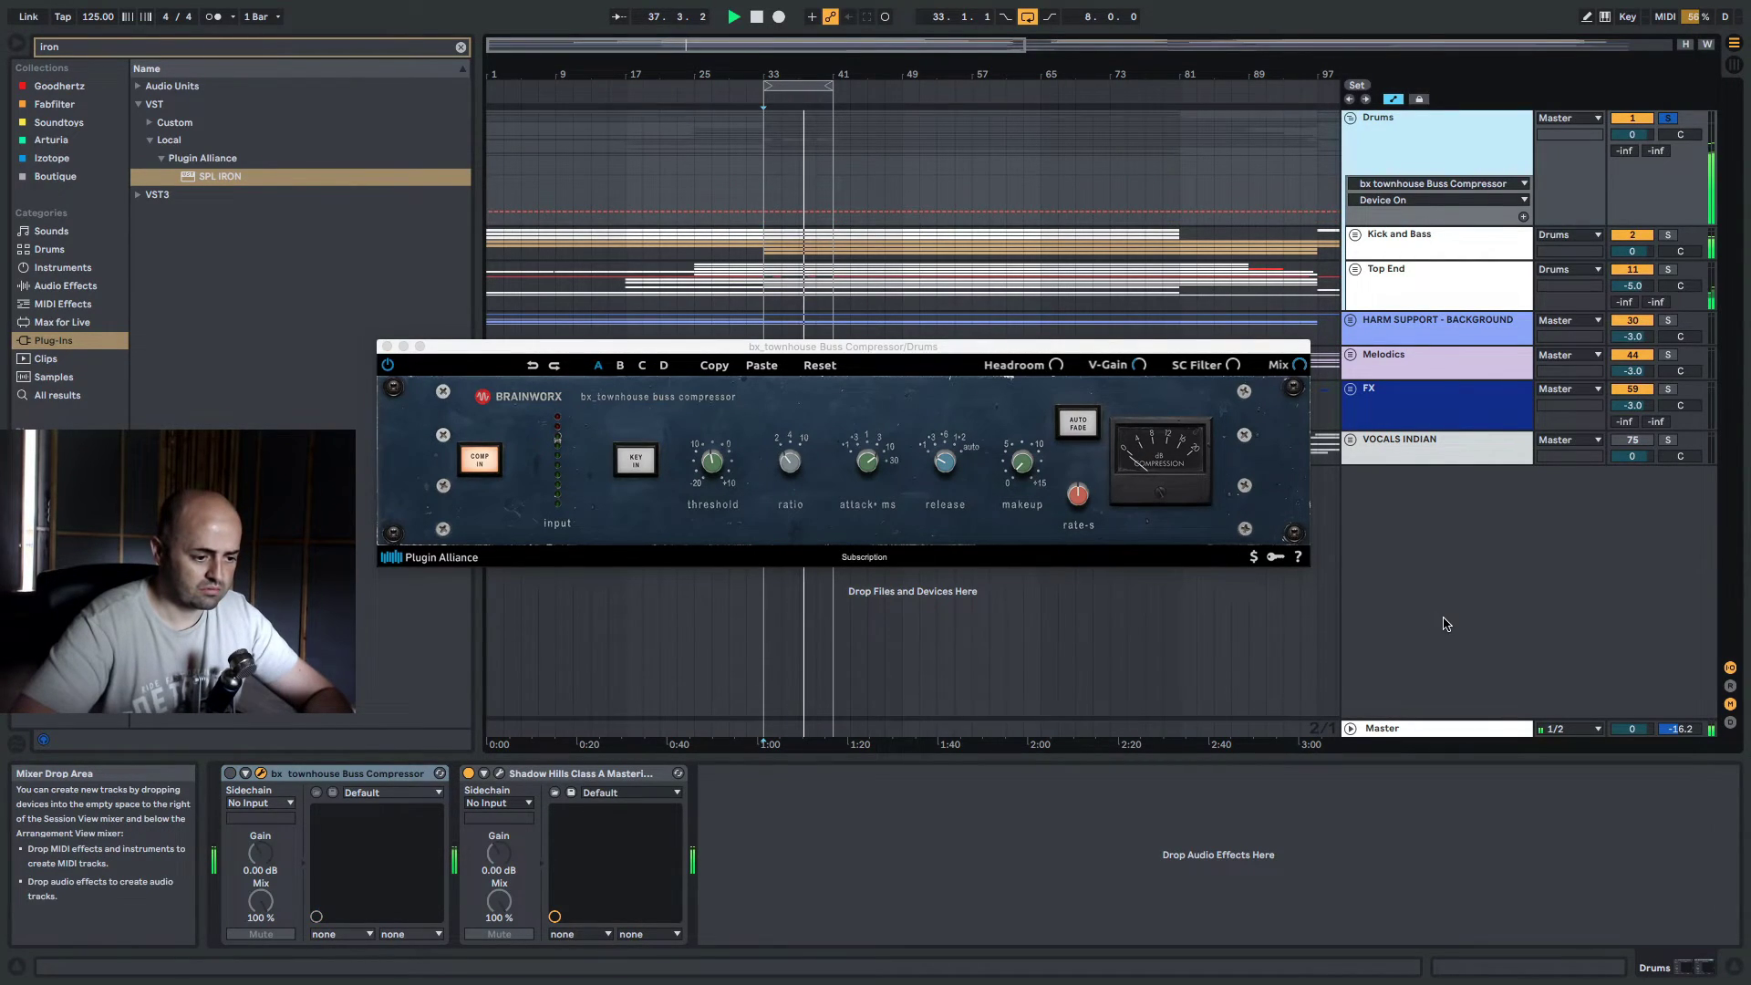
{"action": "key", "text": "6"}
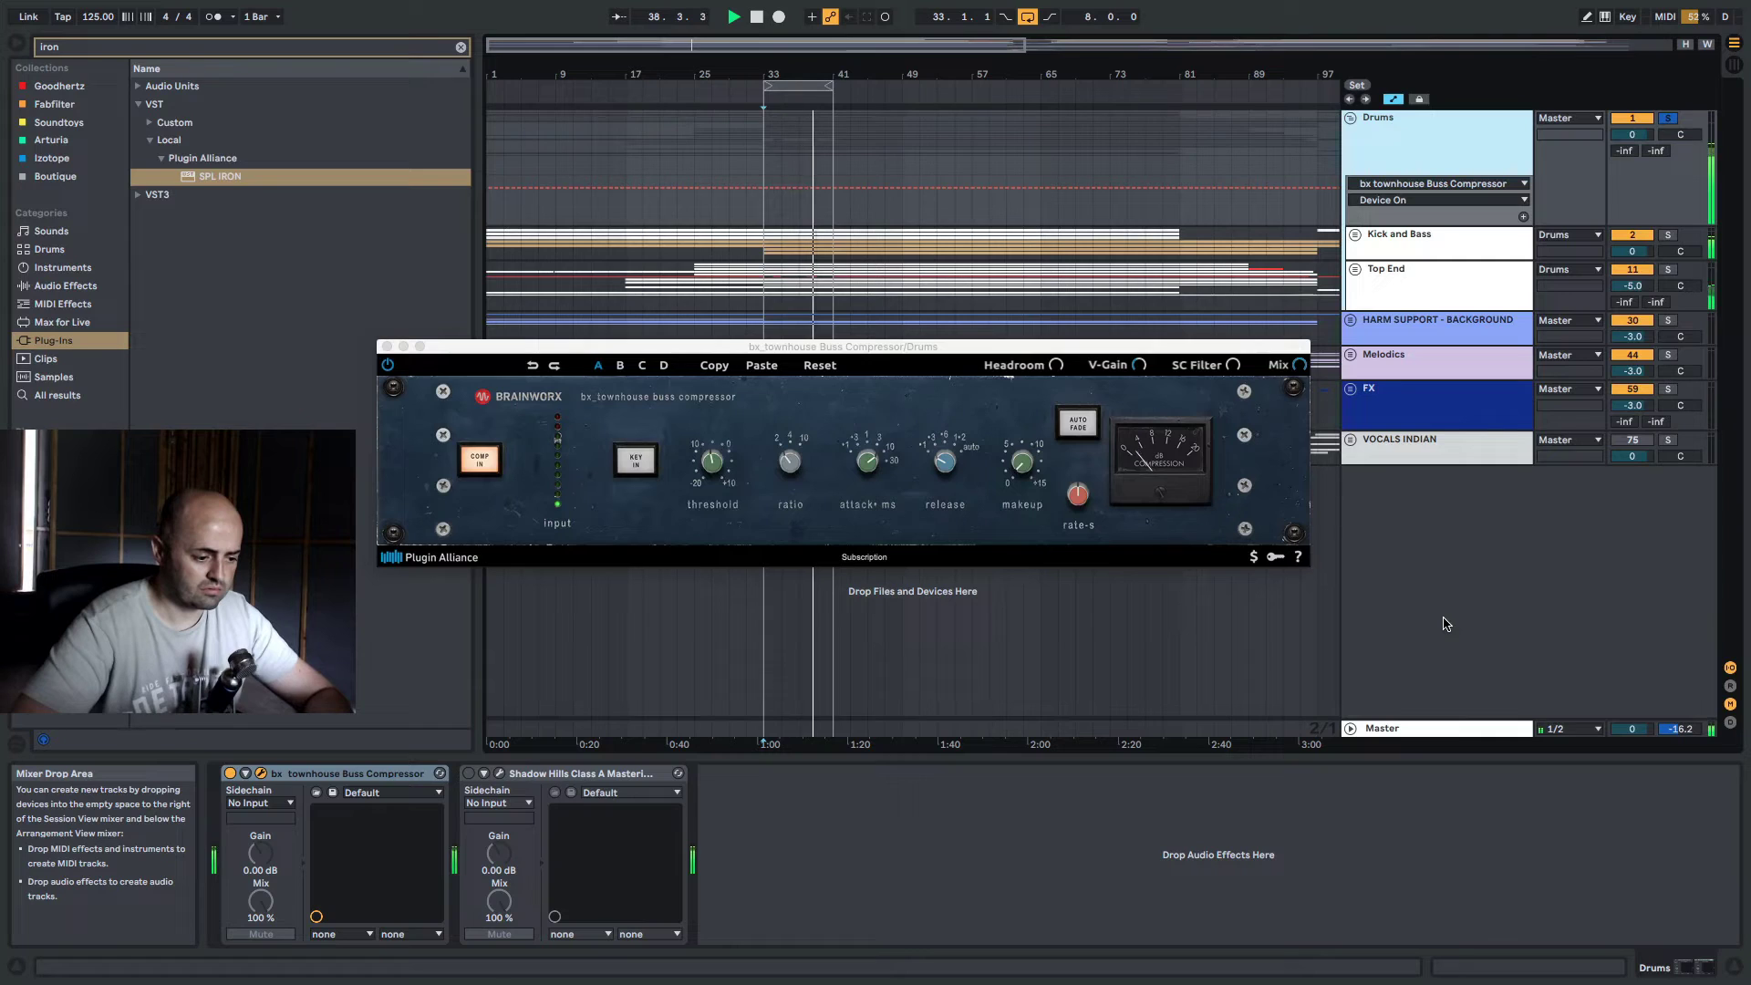
Close the bx_townhouse Buss Compressor window and delete the device from the Drums group
{"action": "left_click", "coordinate": [386, 347]}
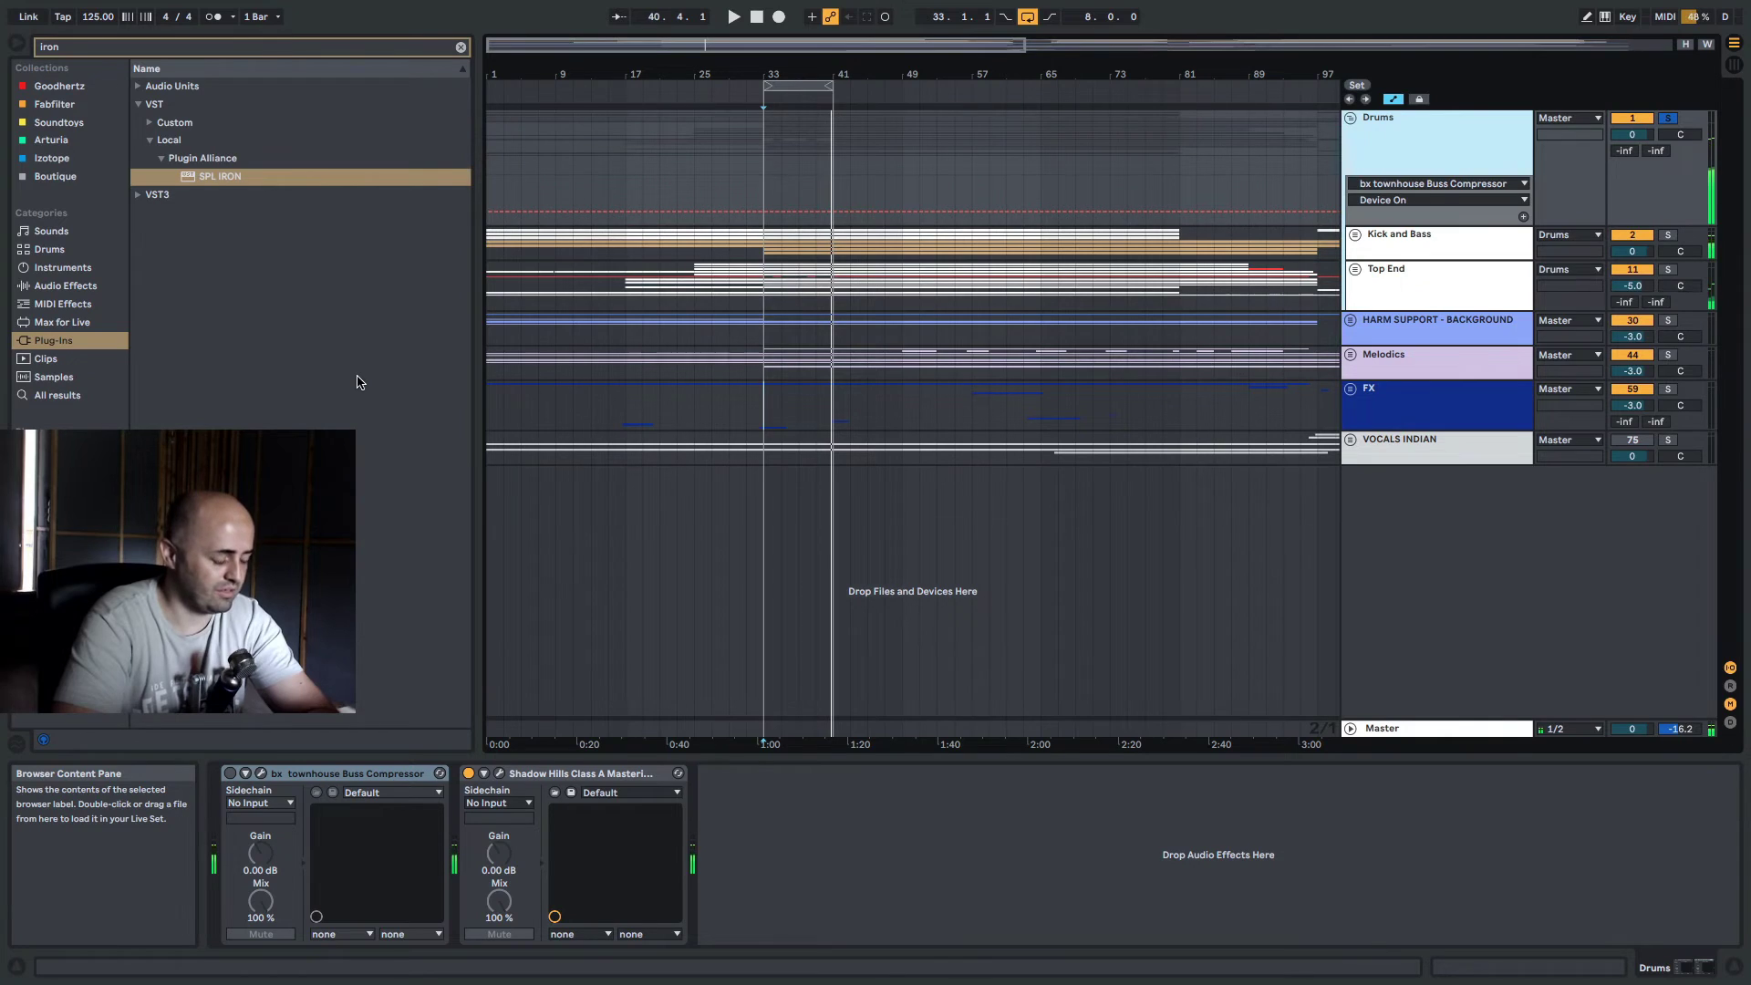
{"action": "left_click", "coordinate": [359, 774]}
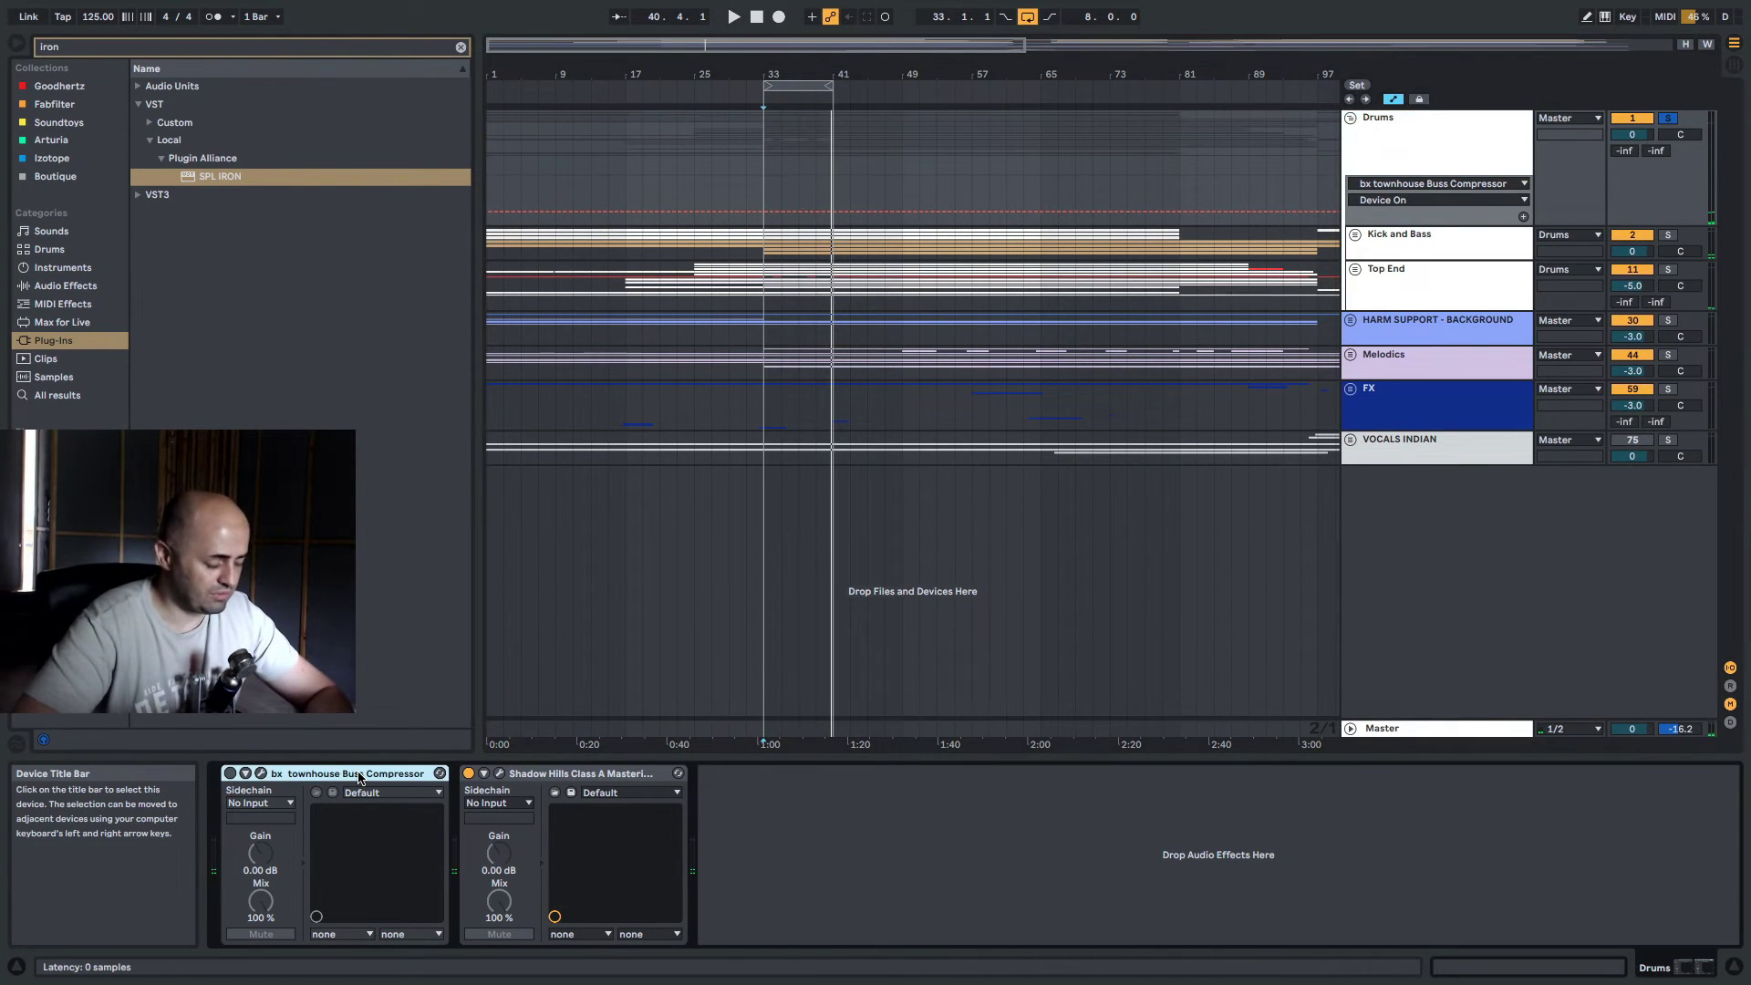
{"action": "key", "text": "Delete"}
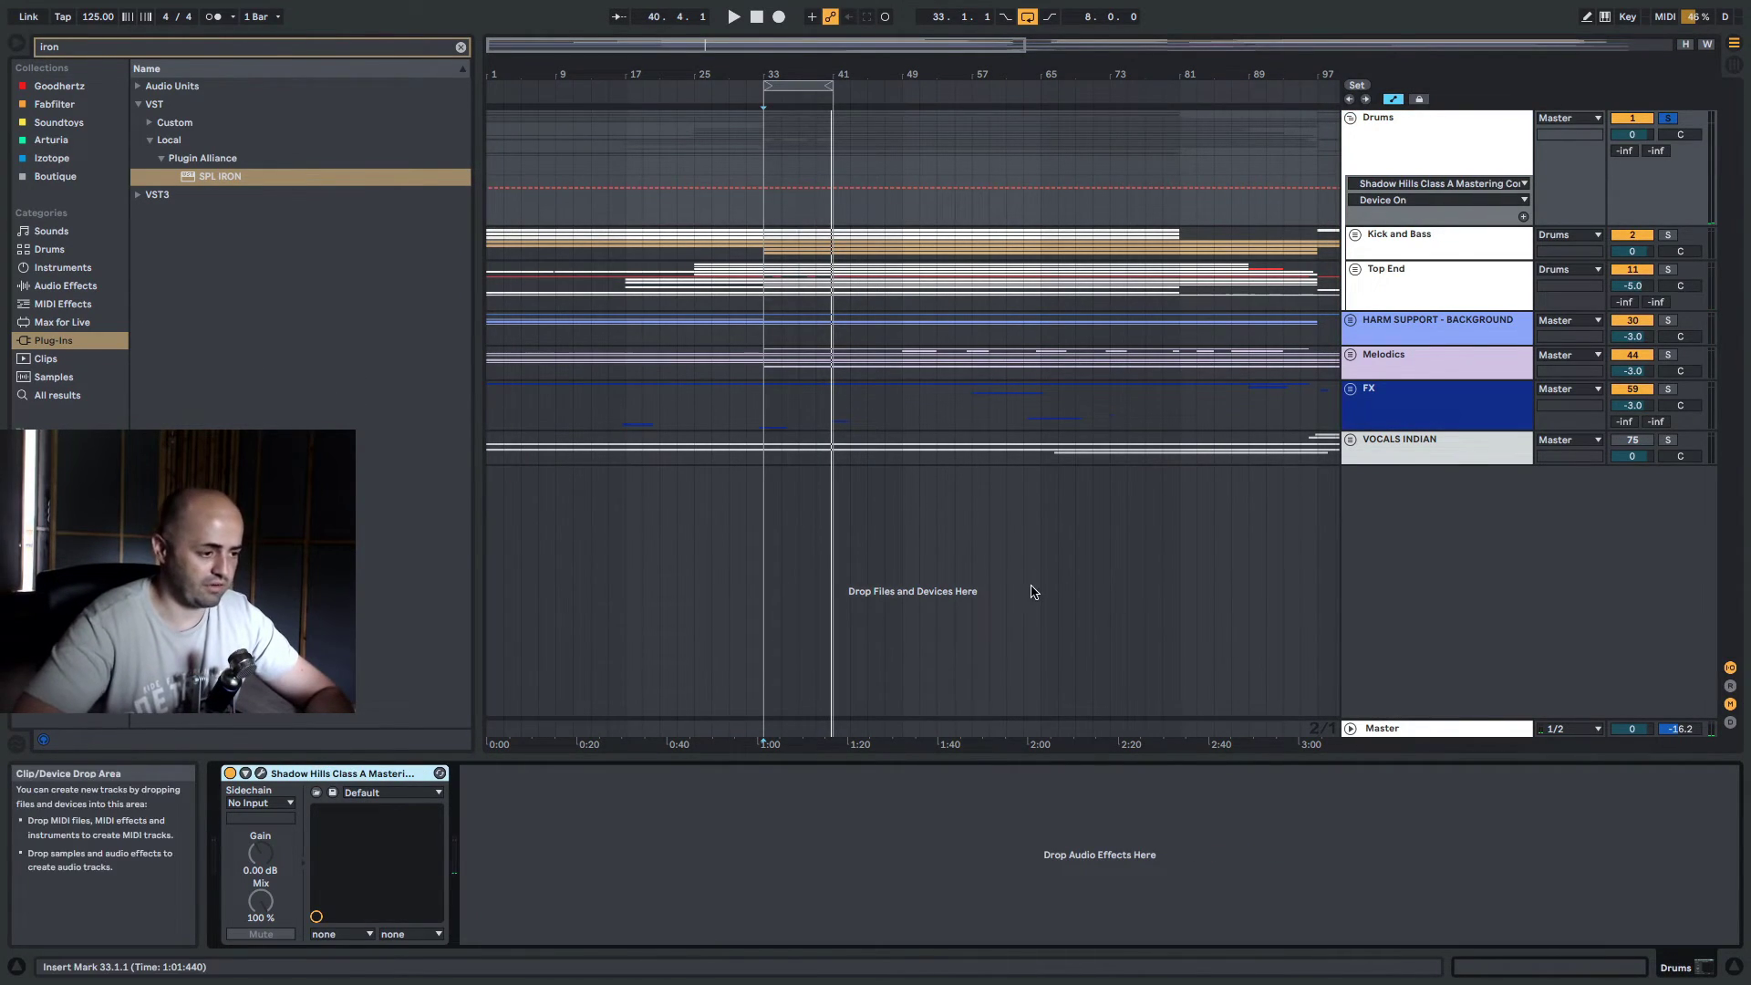
Deactivate Shadow Hills, unsolo the Drums group and play the full mix from bar 33
{"action": "left_click", "coordinate": [229, 774]}
{"action": "left_click", "coordinate": [1667, 118]}
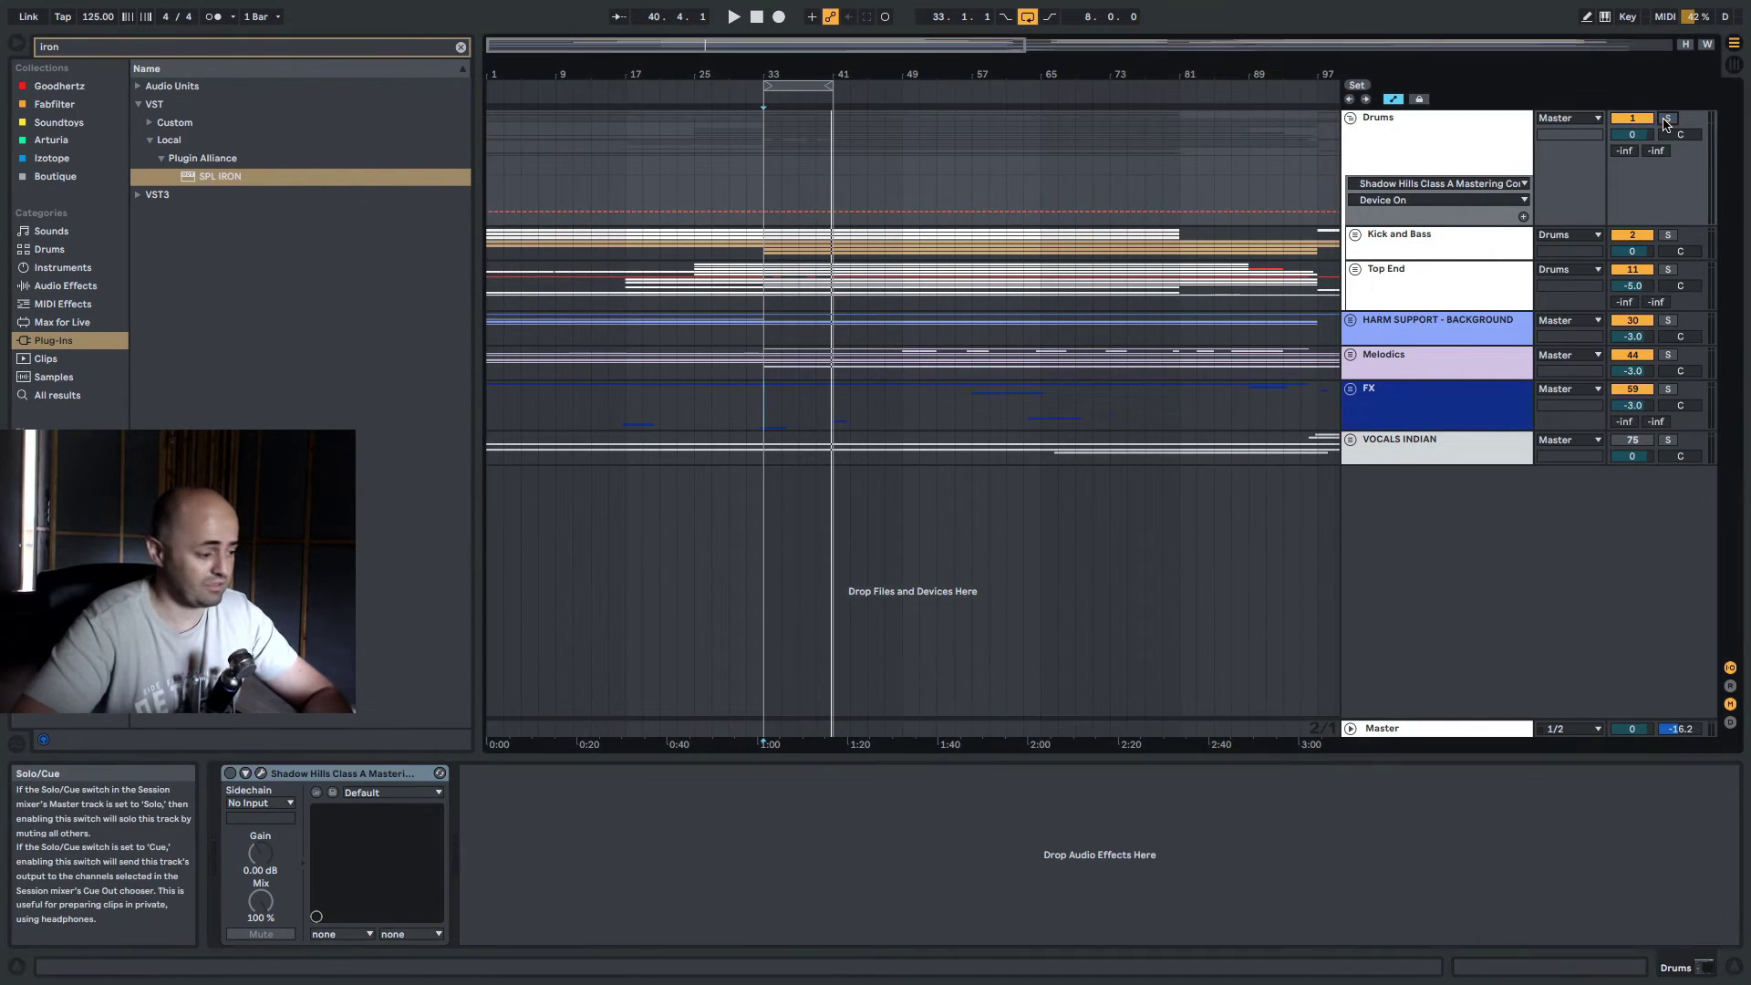
{"action": "key", "text": "space"}
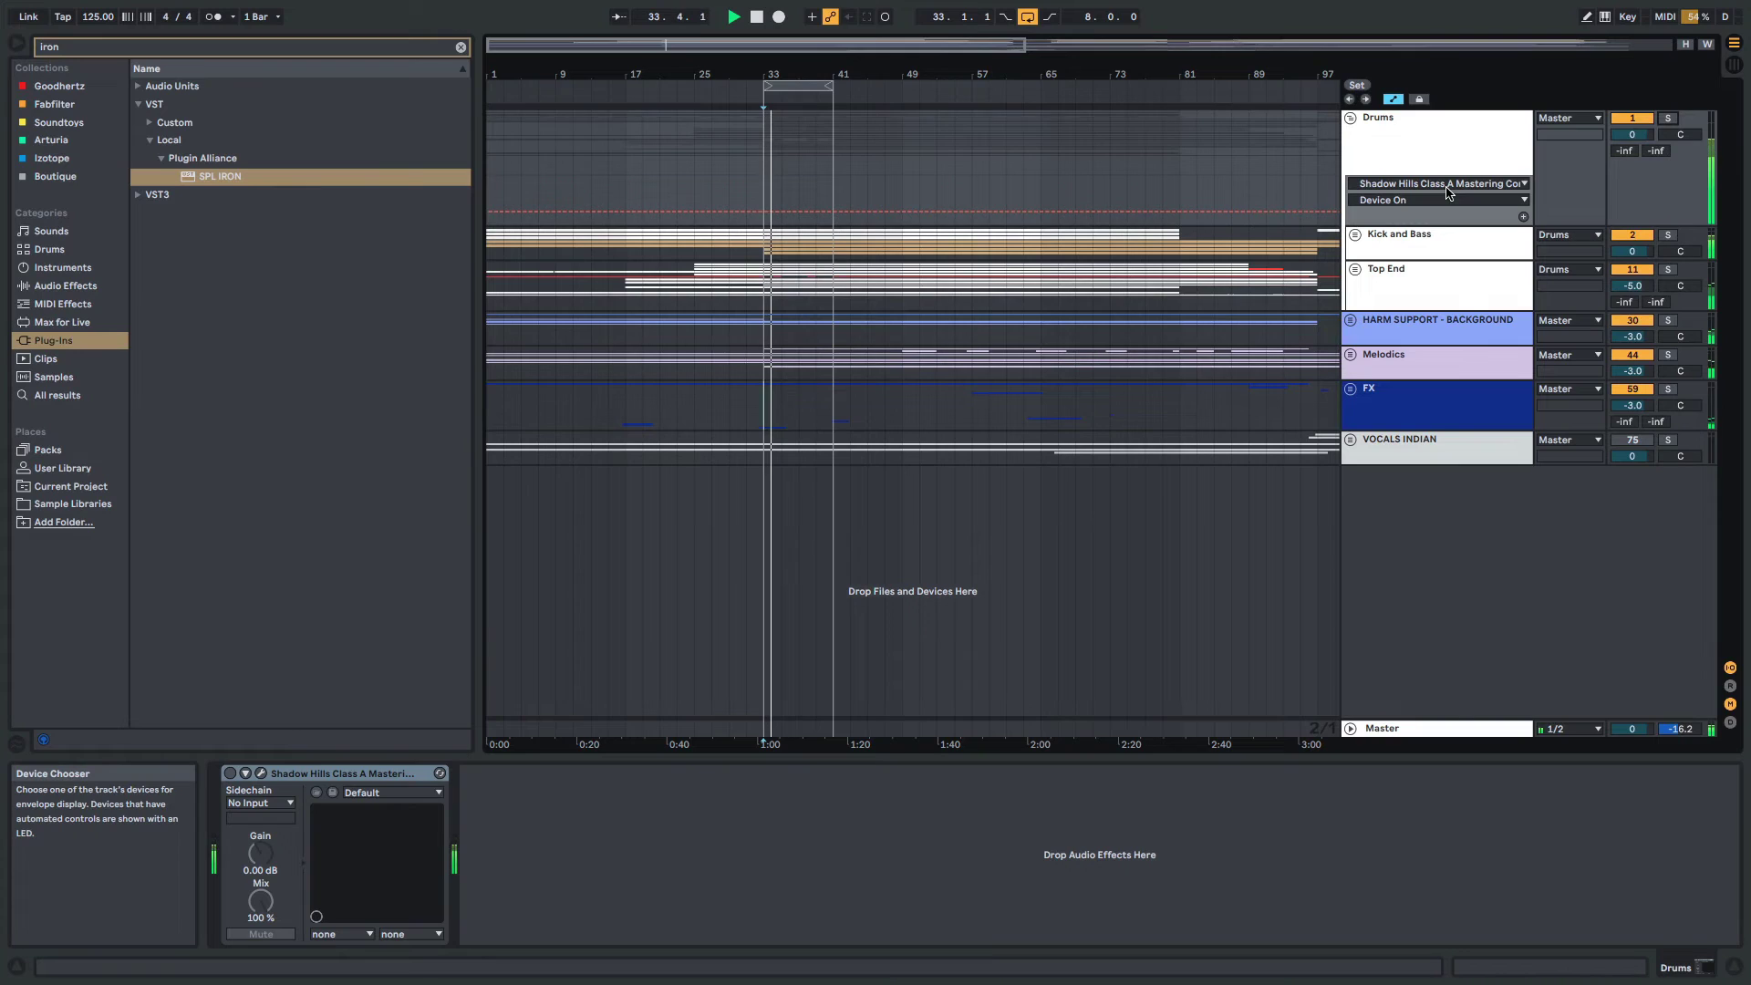
Compare the full mix with and without the Drums group's Shadow Hills compressor during playback, leaving it bypassed and playback stopped
{"action": "key", "text": "0"}
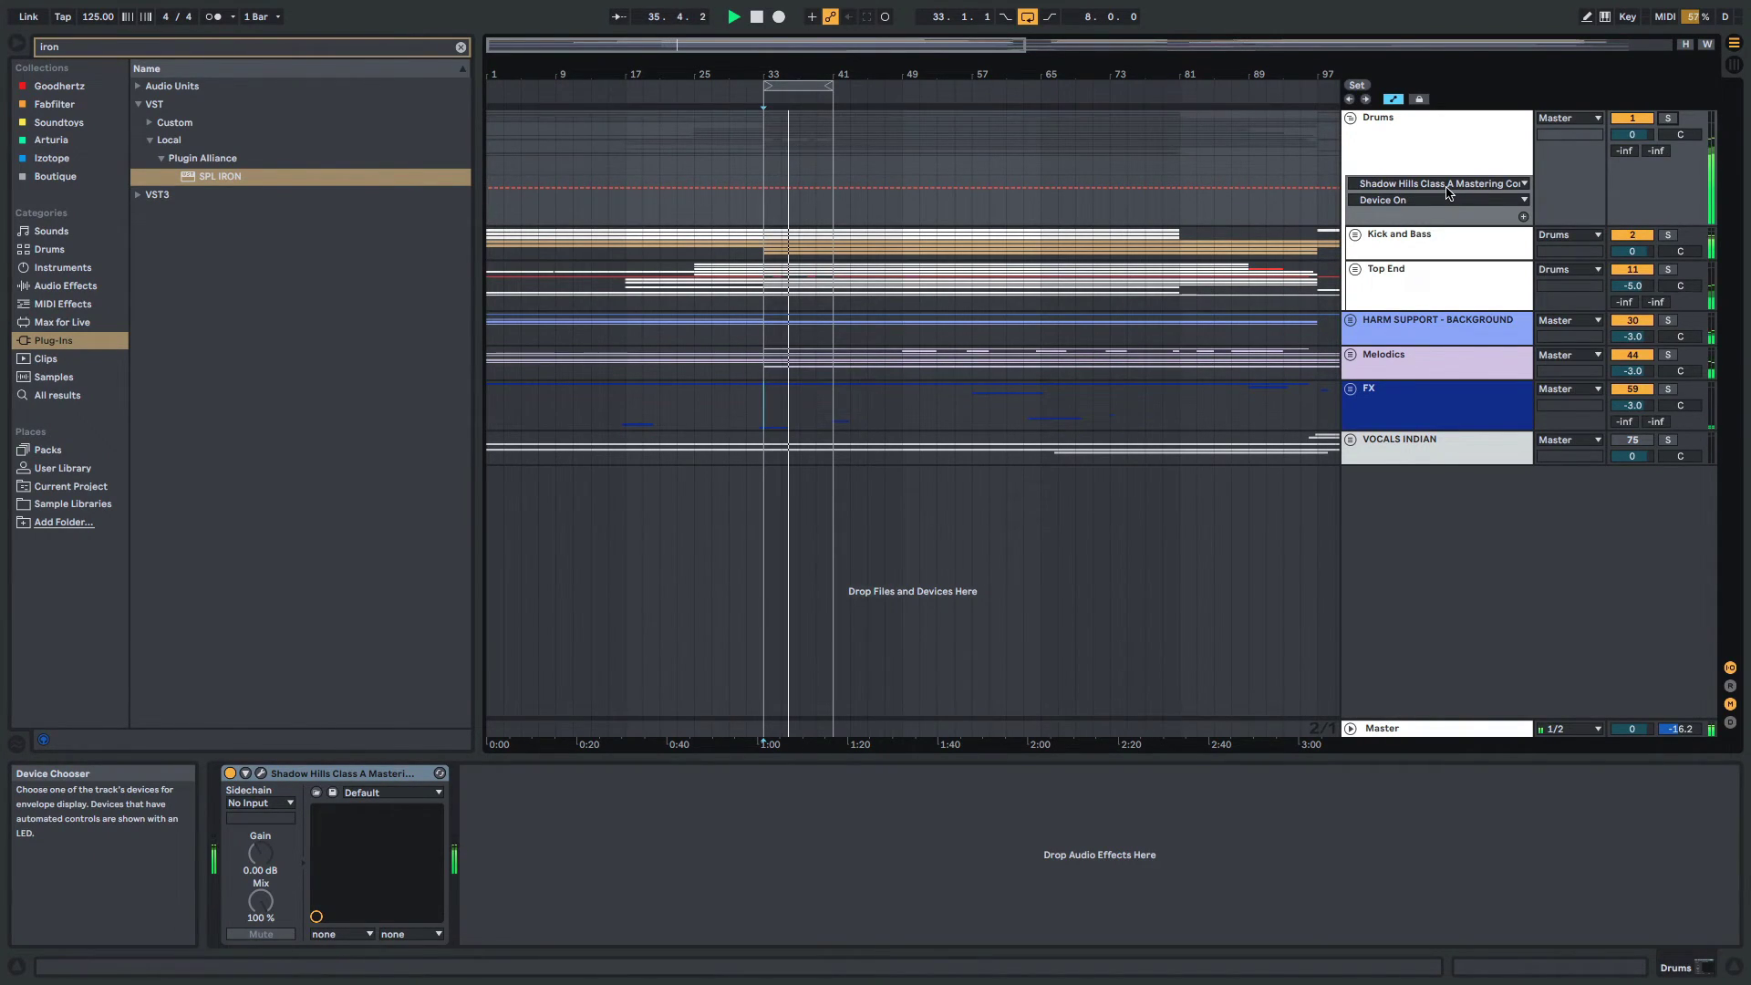
{"action": "key", "text": "ctrl+0"}
{"action": "key", "text": "ctrl+0"}
{"action": "key", "text": "ctrl+0"}
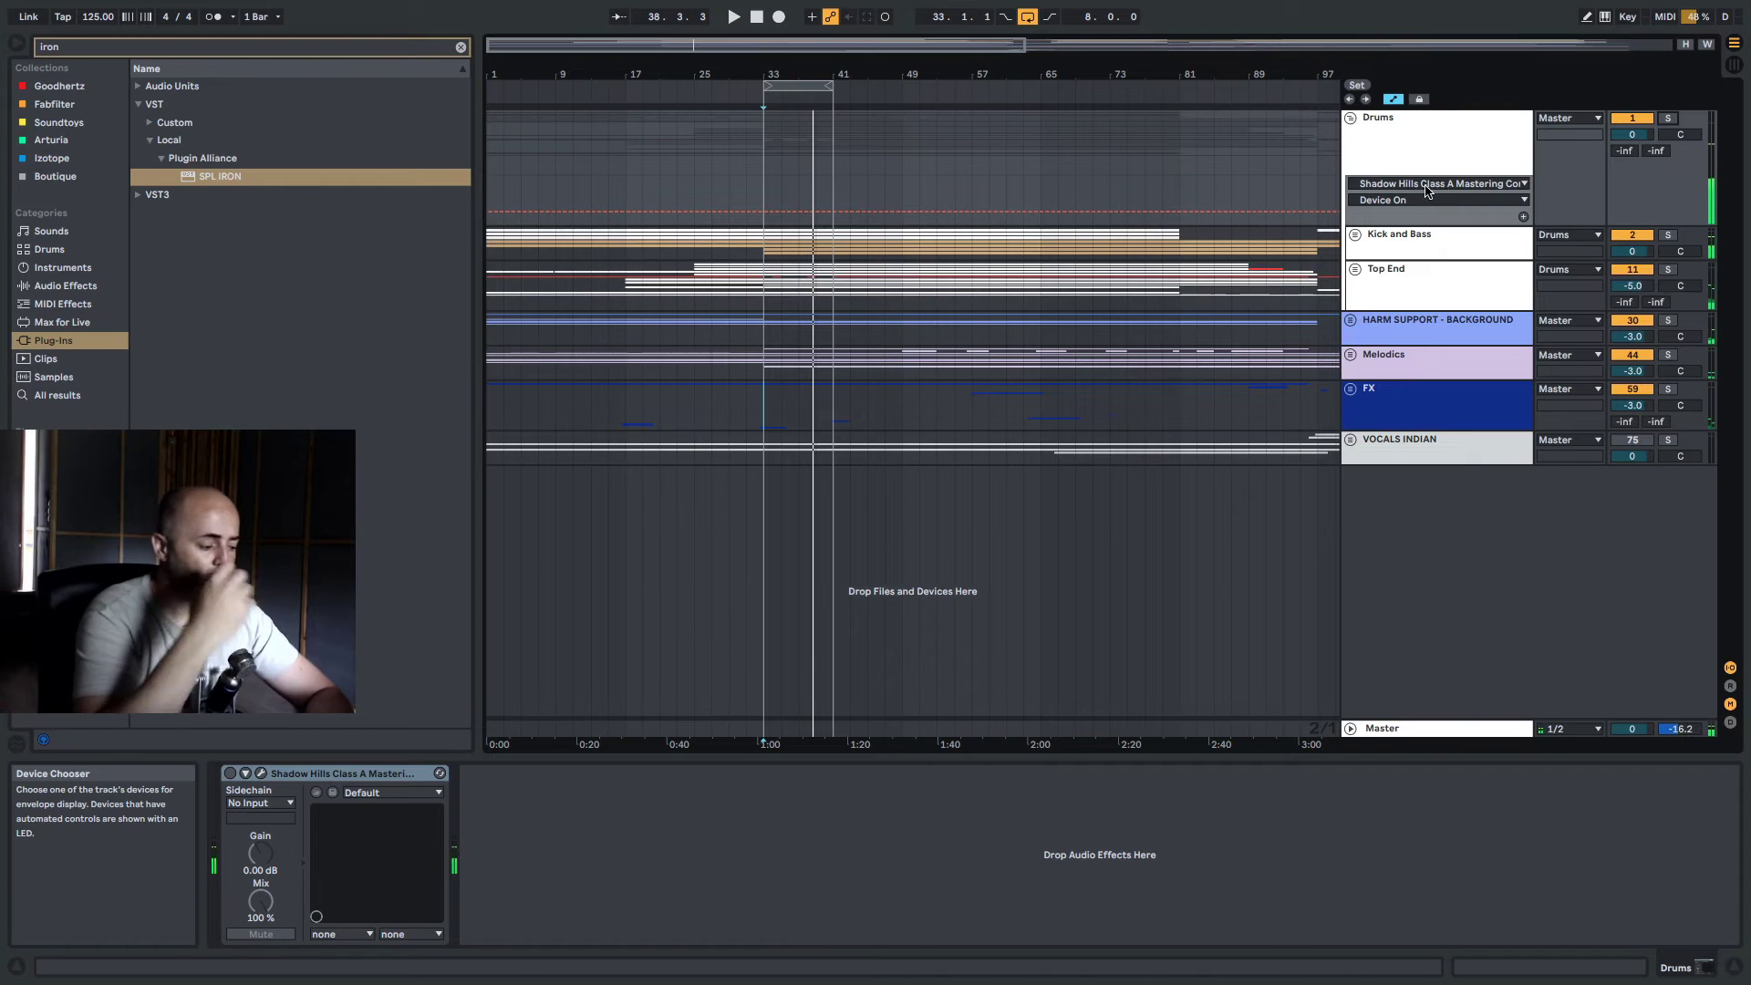
Move the Shadow Hills compressor from the Drums group to the Master track, ungroup the Drums tracks and display the Master's devices
{"action": "left_click_drag", "start_coordinate": [334, 773], "coordinate": [1316, 759]}
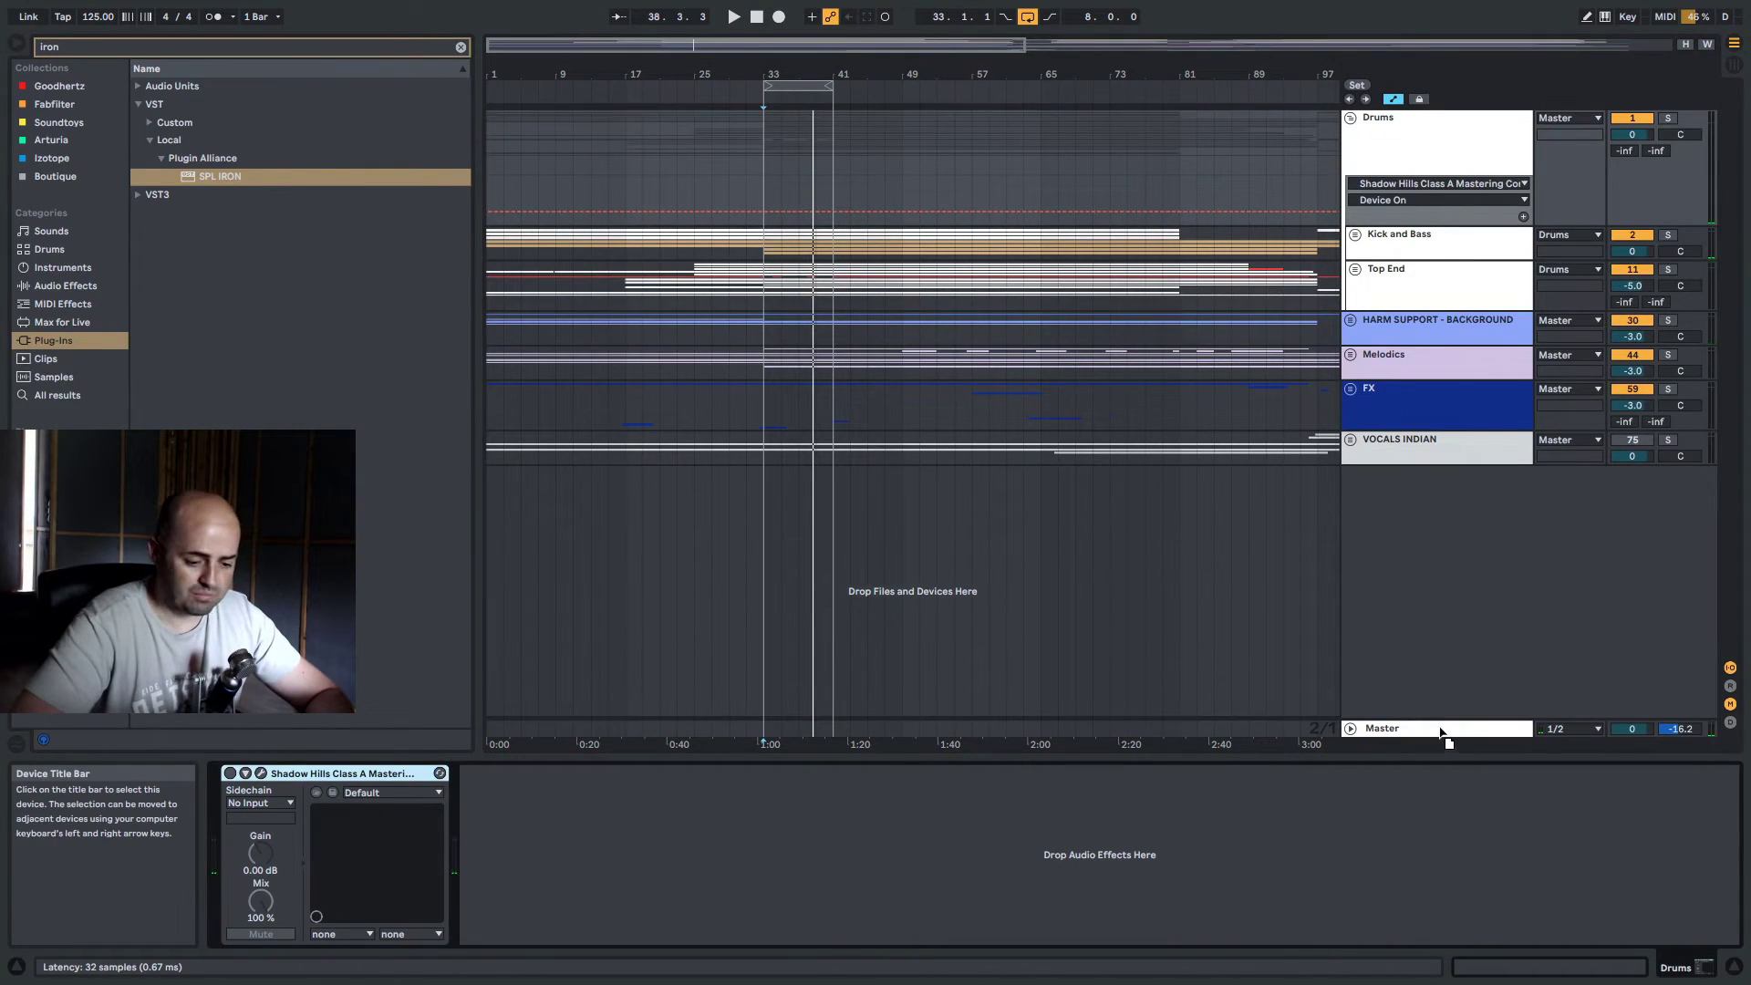
{"action": "left_click_drag", "start_coordinate": [1410, 730], "coordinate": [1411, 728]}
{"action": "right_click", "coordinate": [1438, 153]}
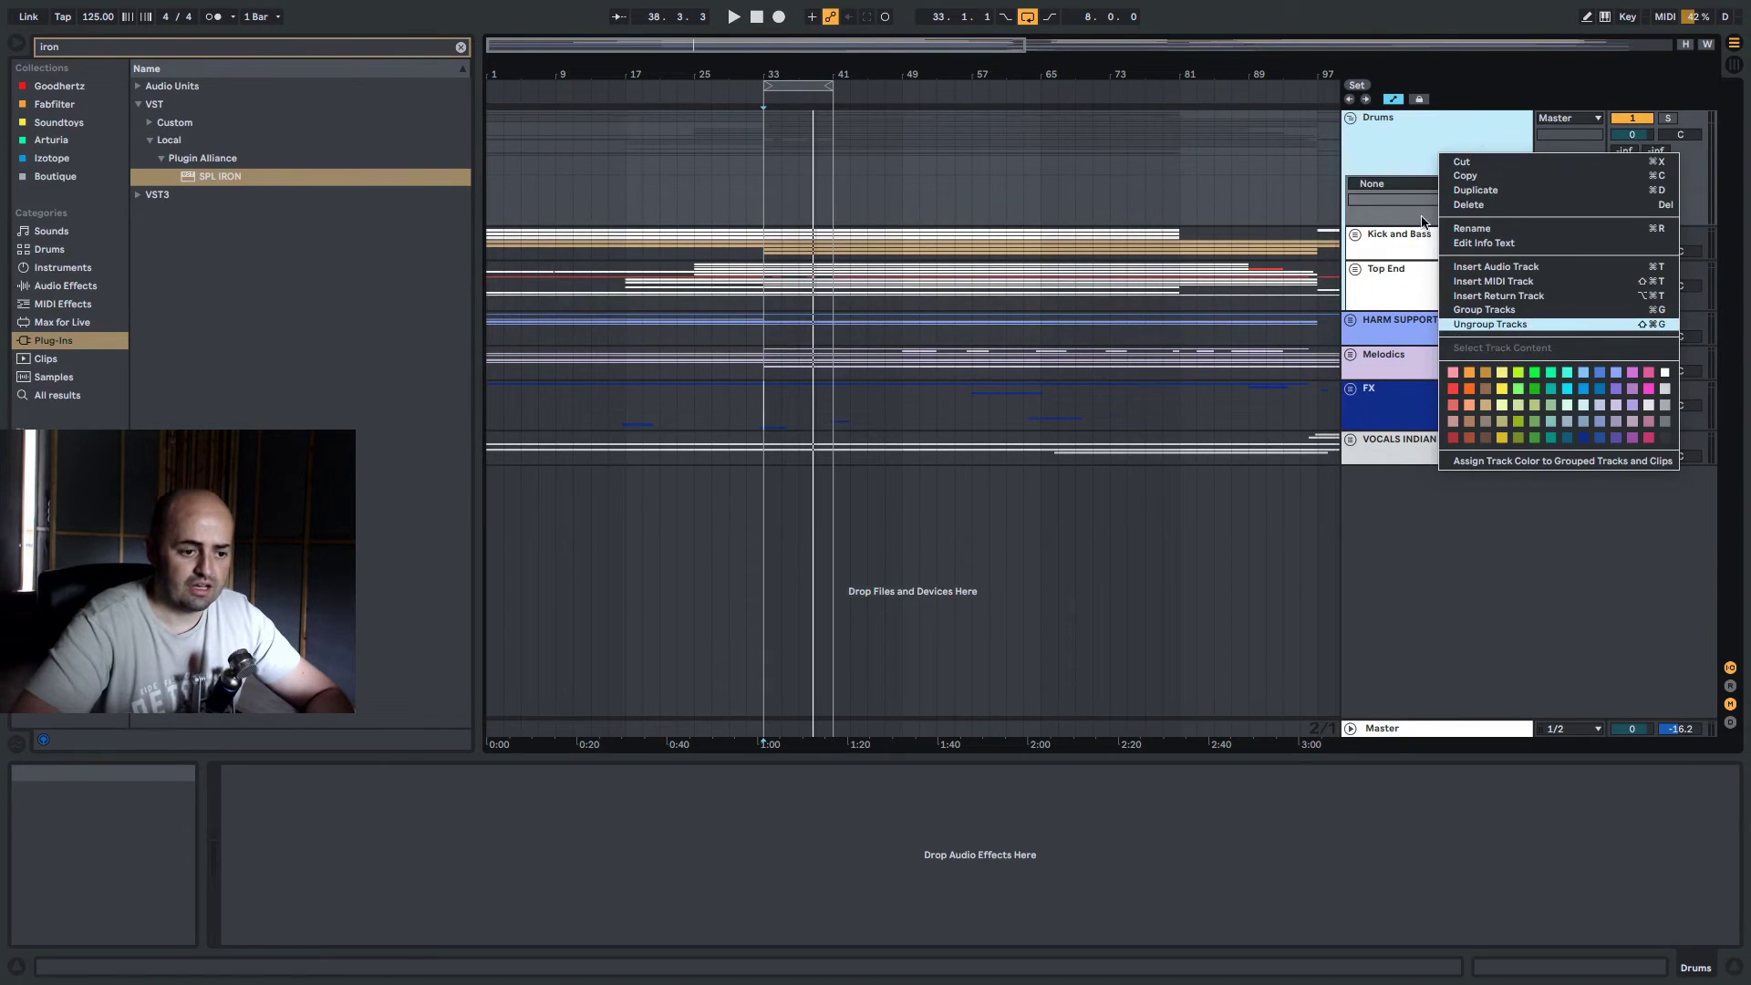
{"action": "left_click", "coordinate": [1489, 325]}
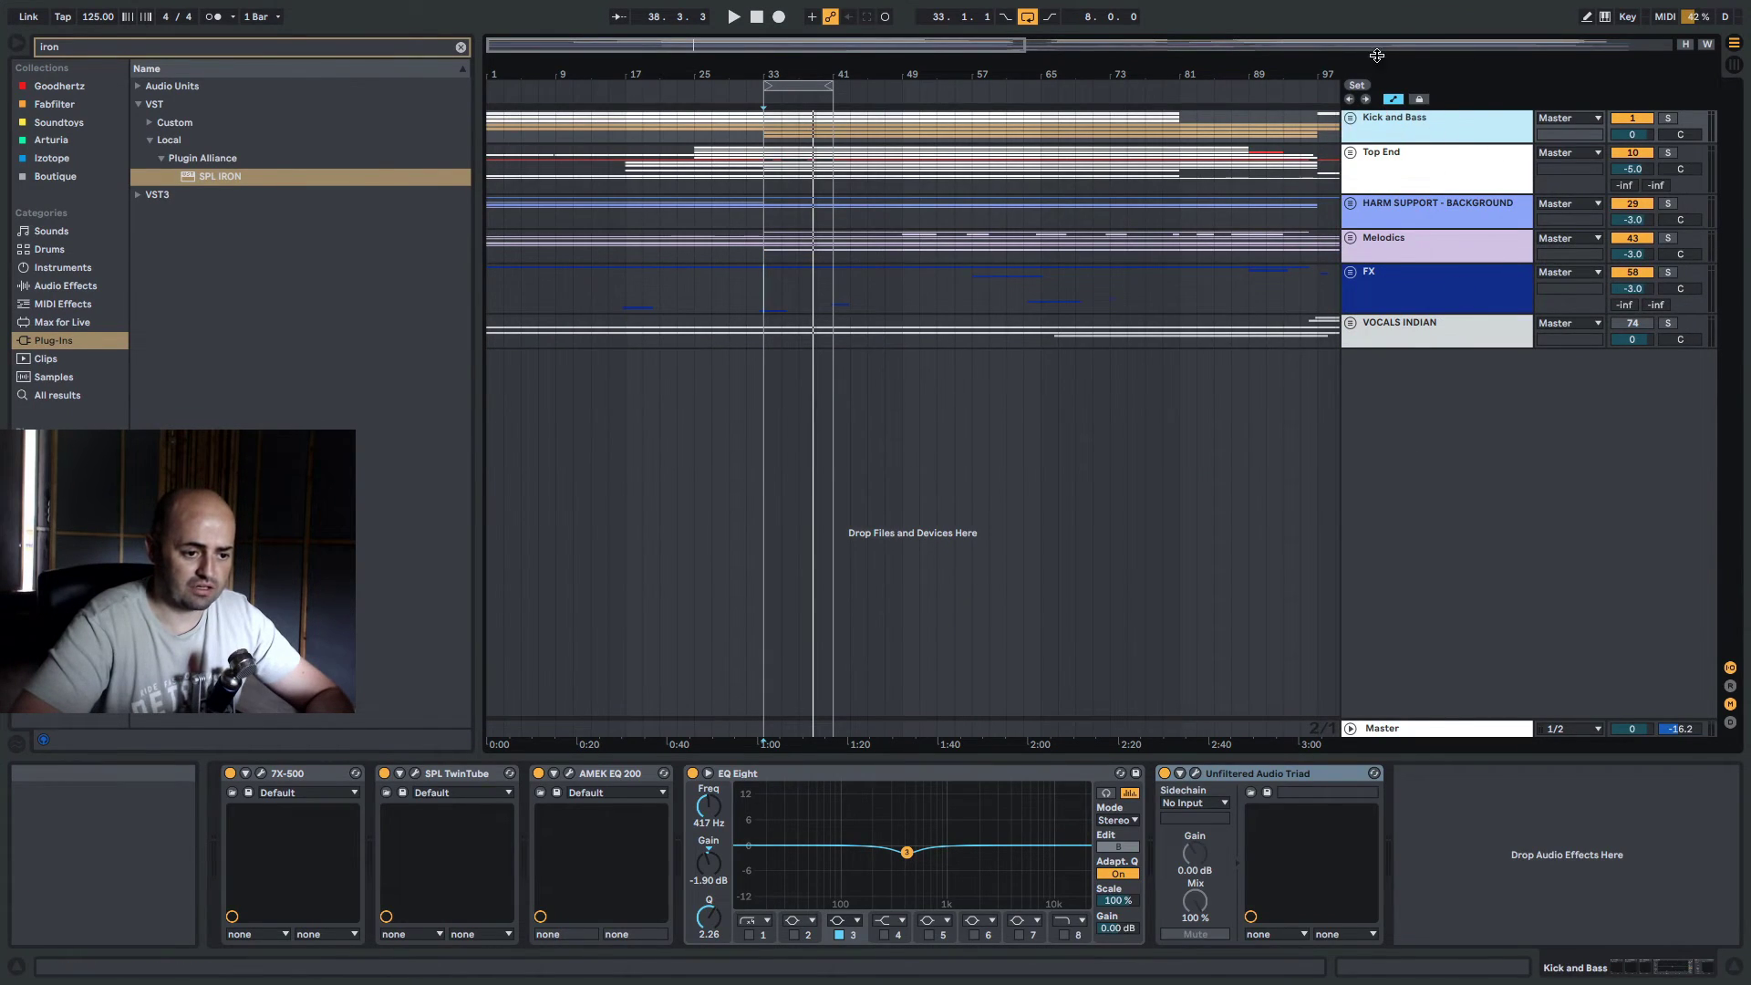
{"action": "left_click", "coordinate": [1415, 723]}
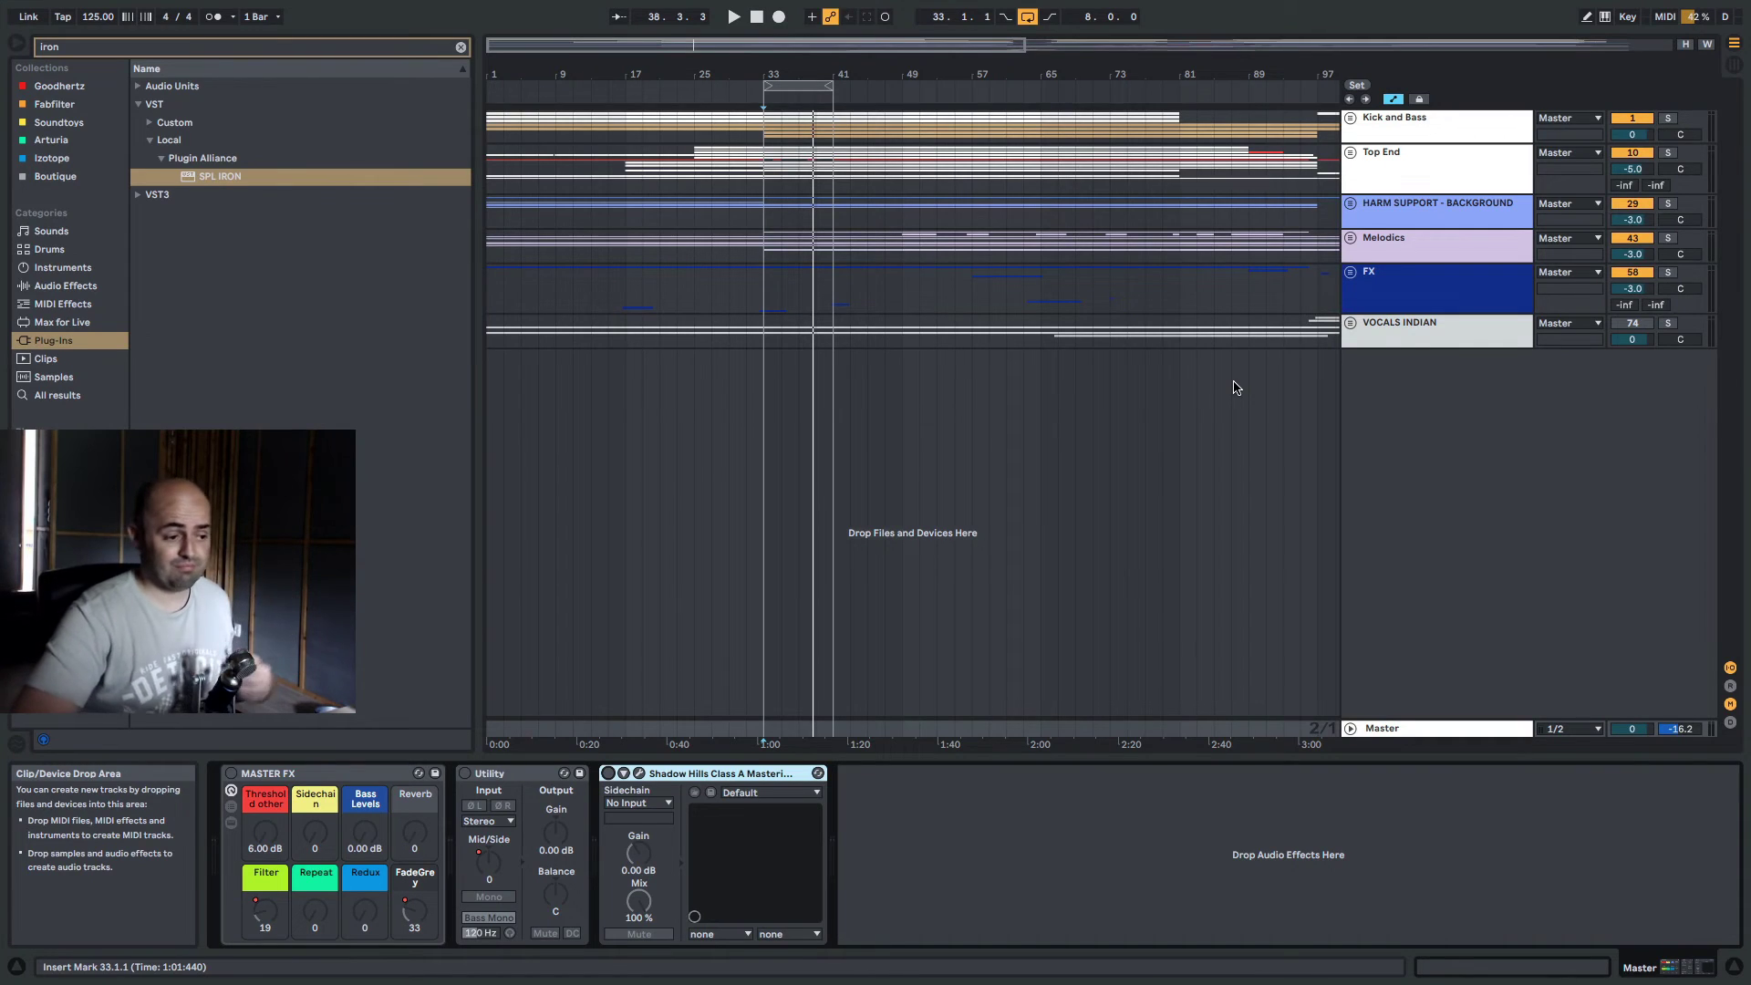
Extend the arrangement loop over the whole track, starting at bar 1 with a length of 208 bars
{"action": "left_click_drag", "start_coordinate": [993, 75], "coordinate": [976, 33]}
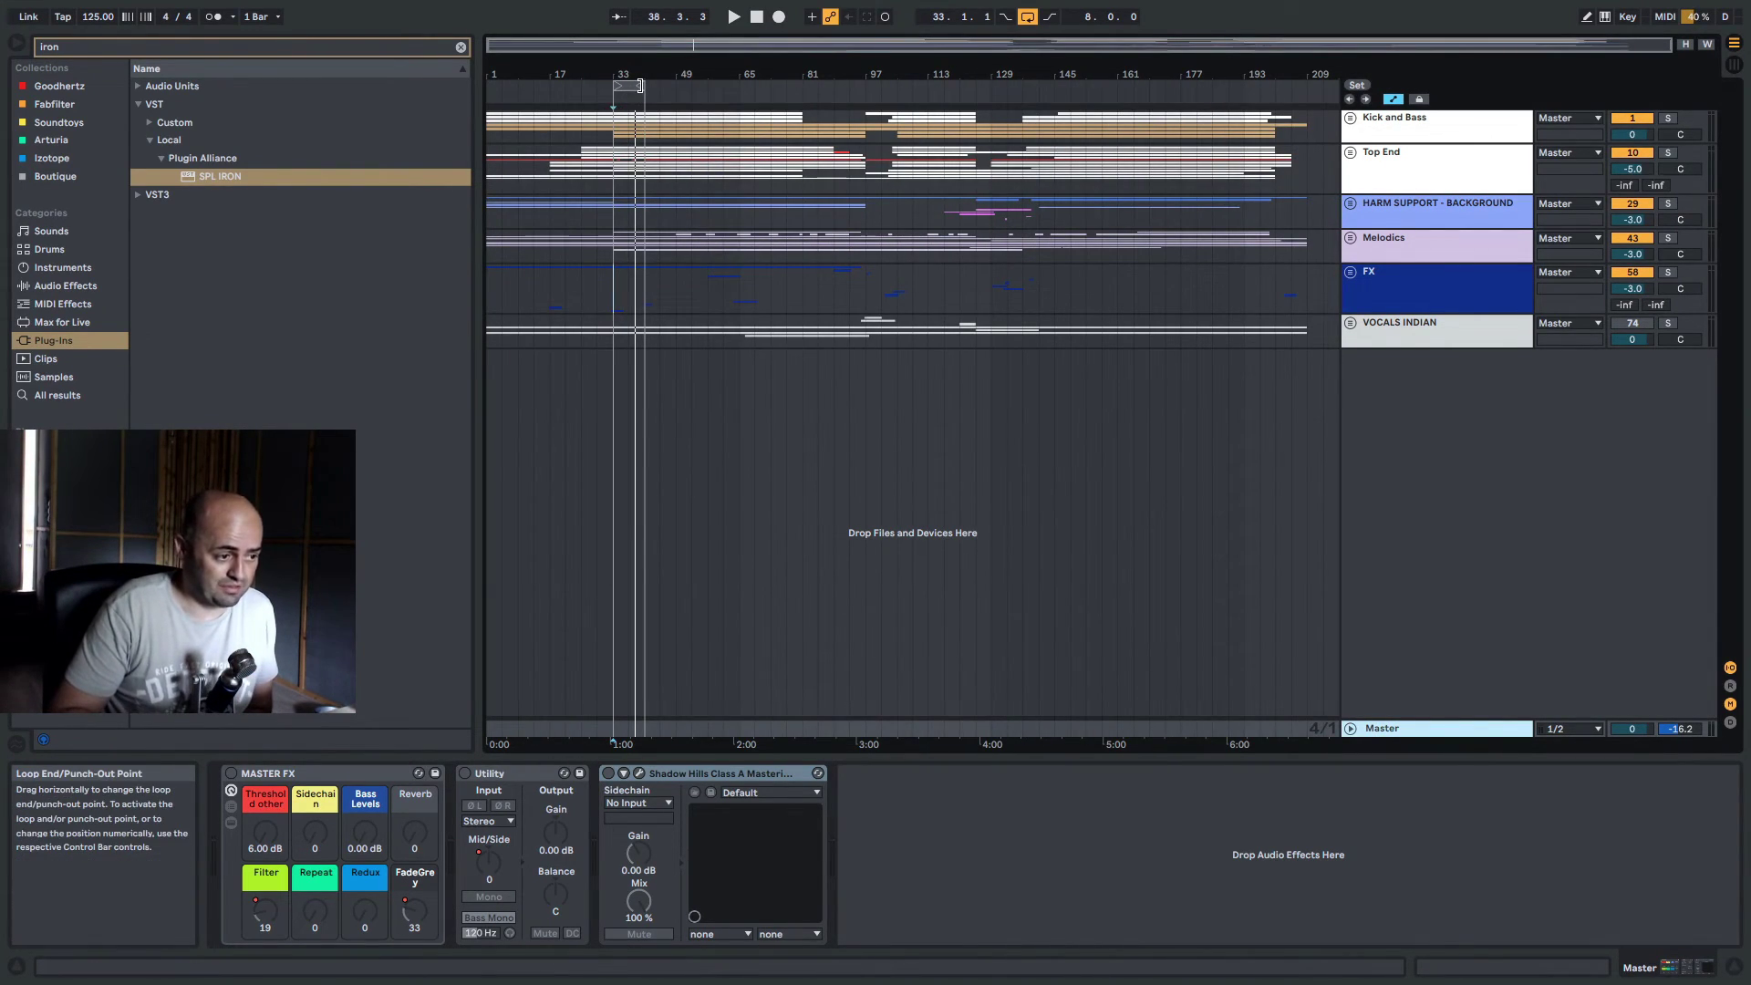
{"action": "left_click_drag", "start_coordinate": [614, 85], "coordinate": [414, 99]}
{"action": "left_click_drag", "start_coordinate": [643, 86], "coordinate": [1308, 86]}
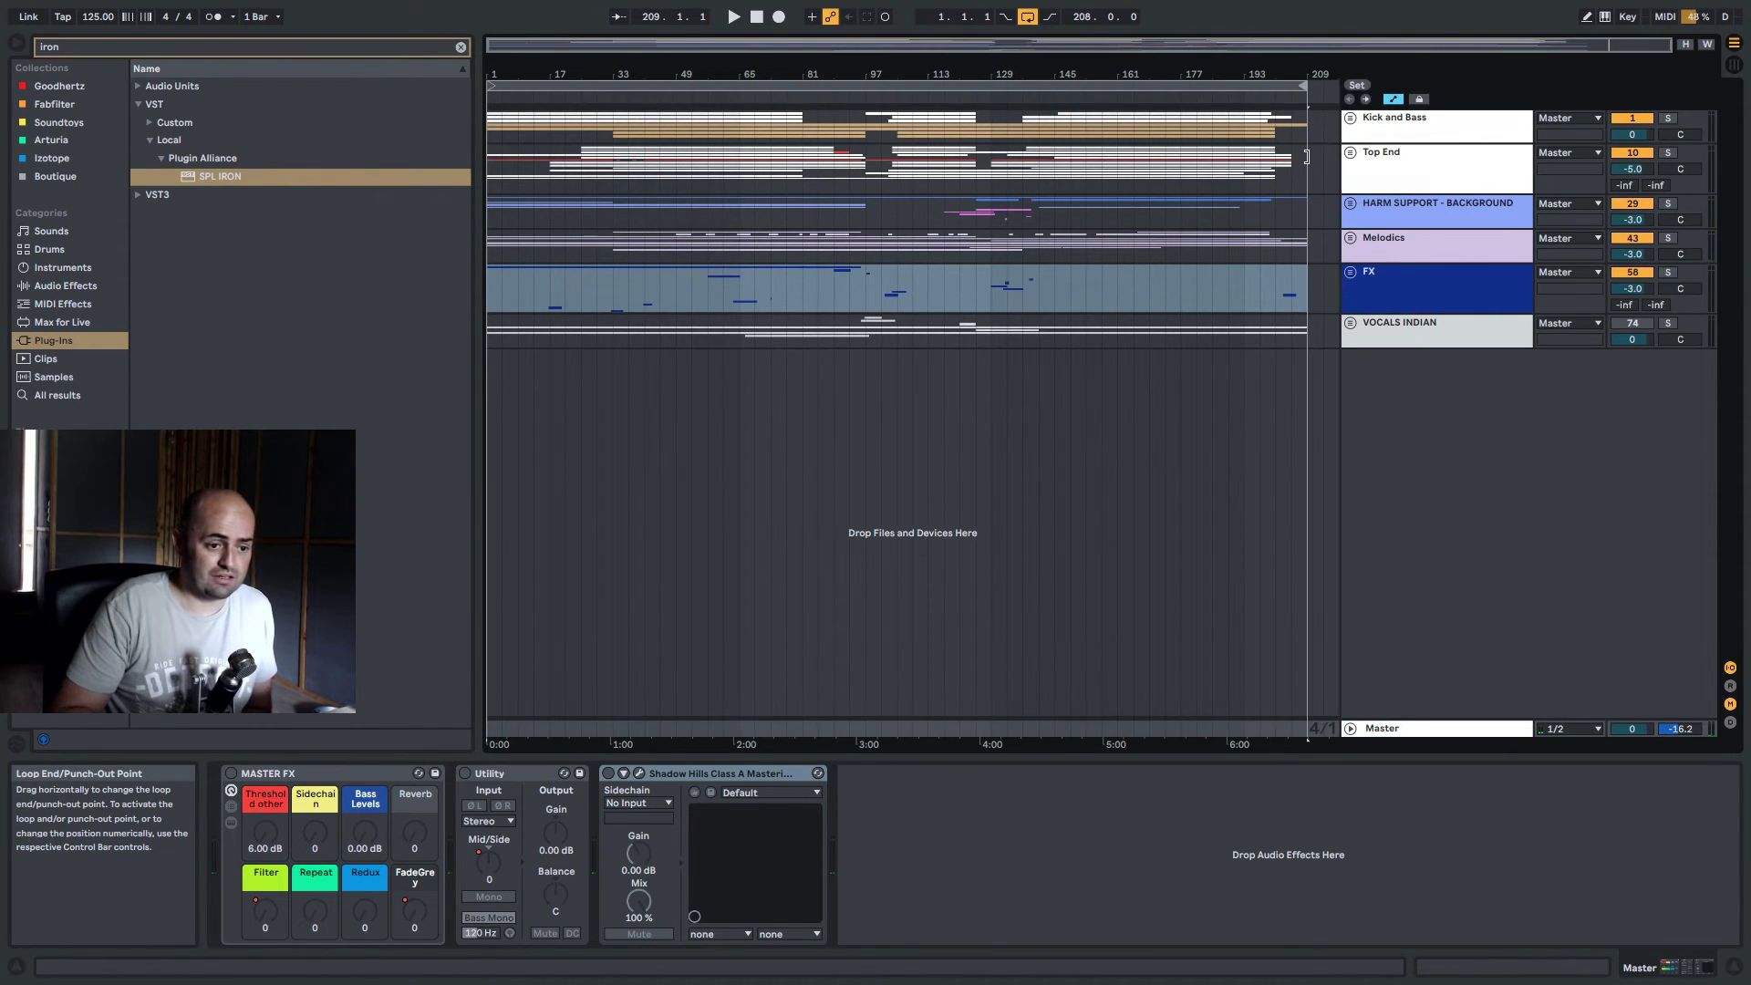
Look through the chords and LEADS subgroups inside the Melodics group and fold the group again
{"action": "left_click", "coordinate": [1409, 245]}
{"action": "left_click", "coordinate": [1349, 237]}
{"action": "left_click", "coordinate": [1359, 390]}
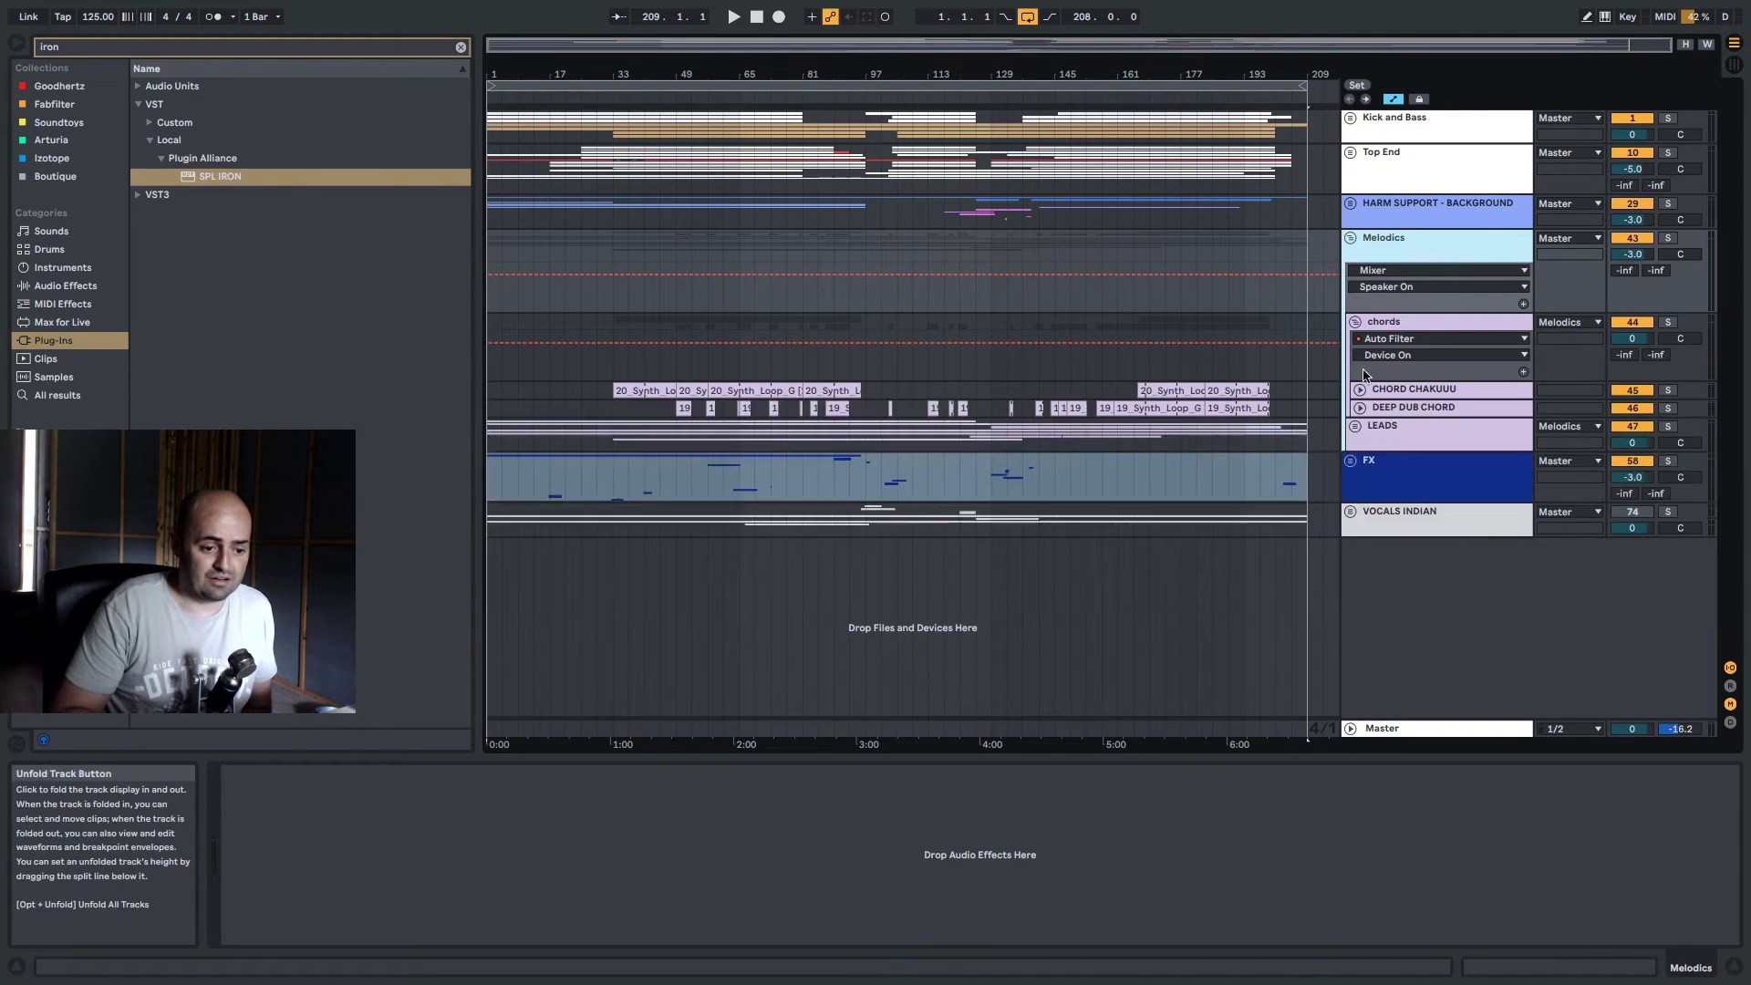
{"action": "left_click", "coordinate": [1355, 321]}
{"action": "left_click", "coordinate": [1357, 340]}
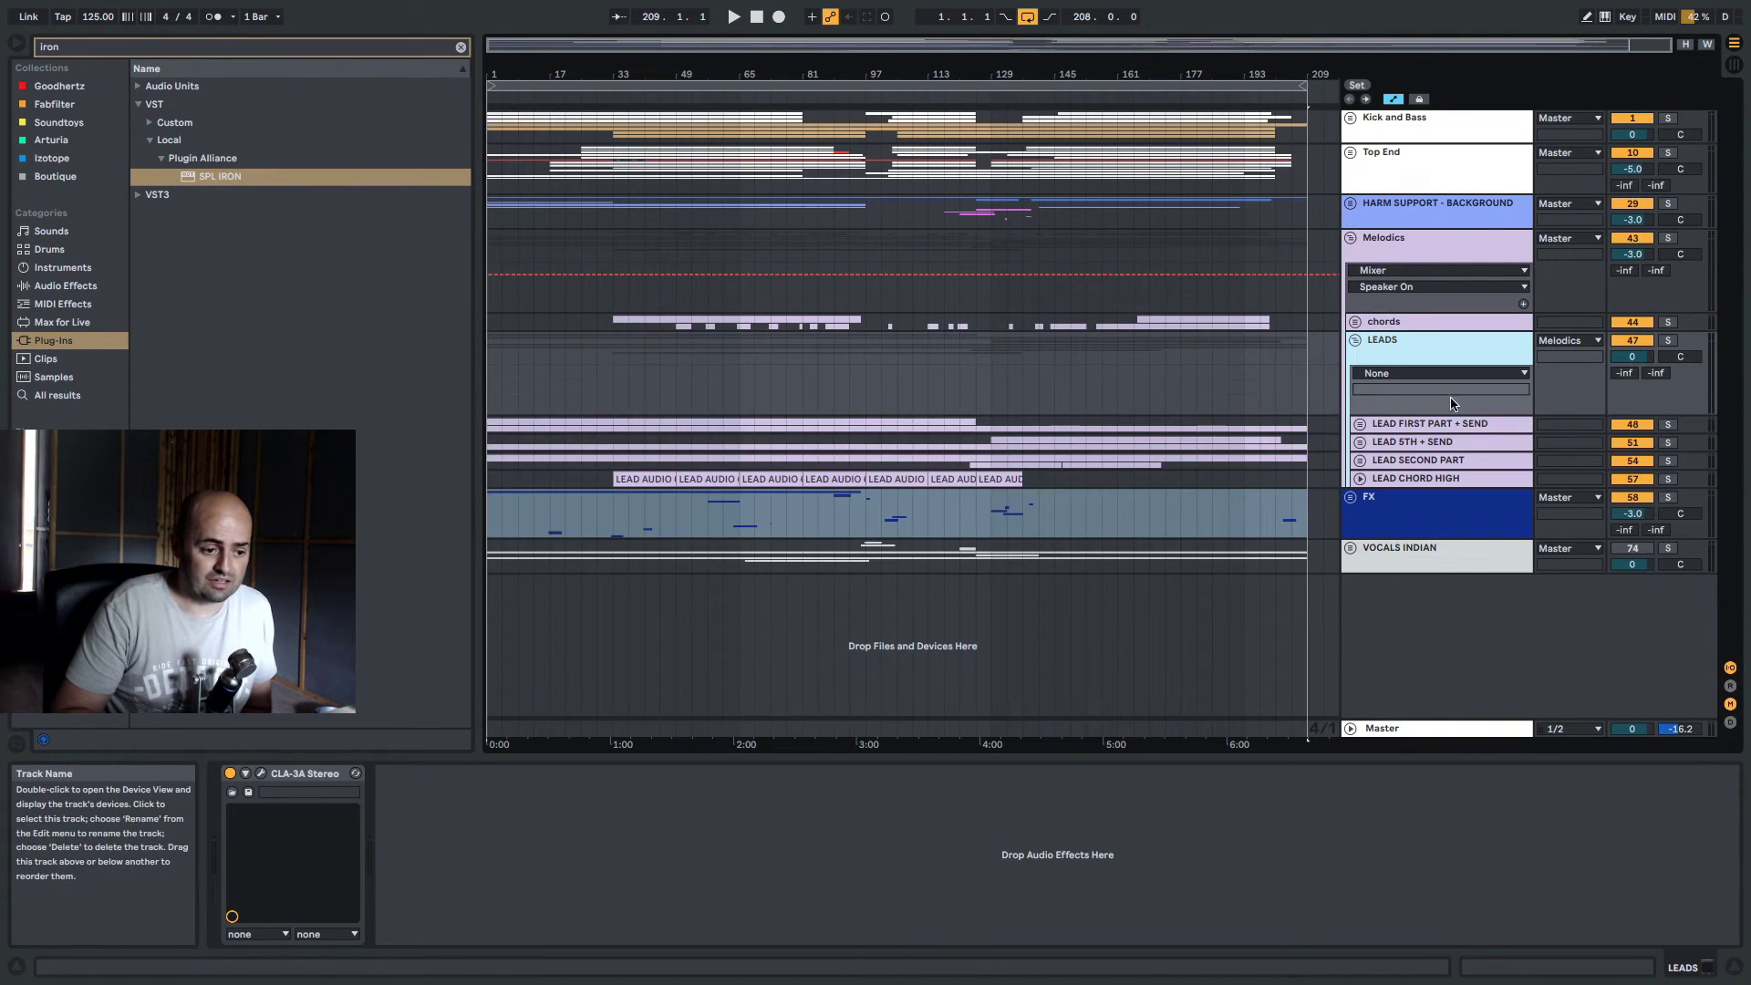
{"action": "left_click", "coordinate": [1395, 299]}
{"action": "left_click", "coordinate": [1349, 237]}
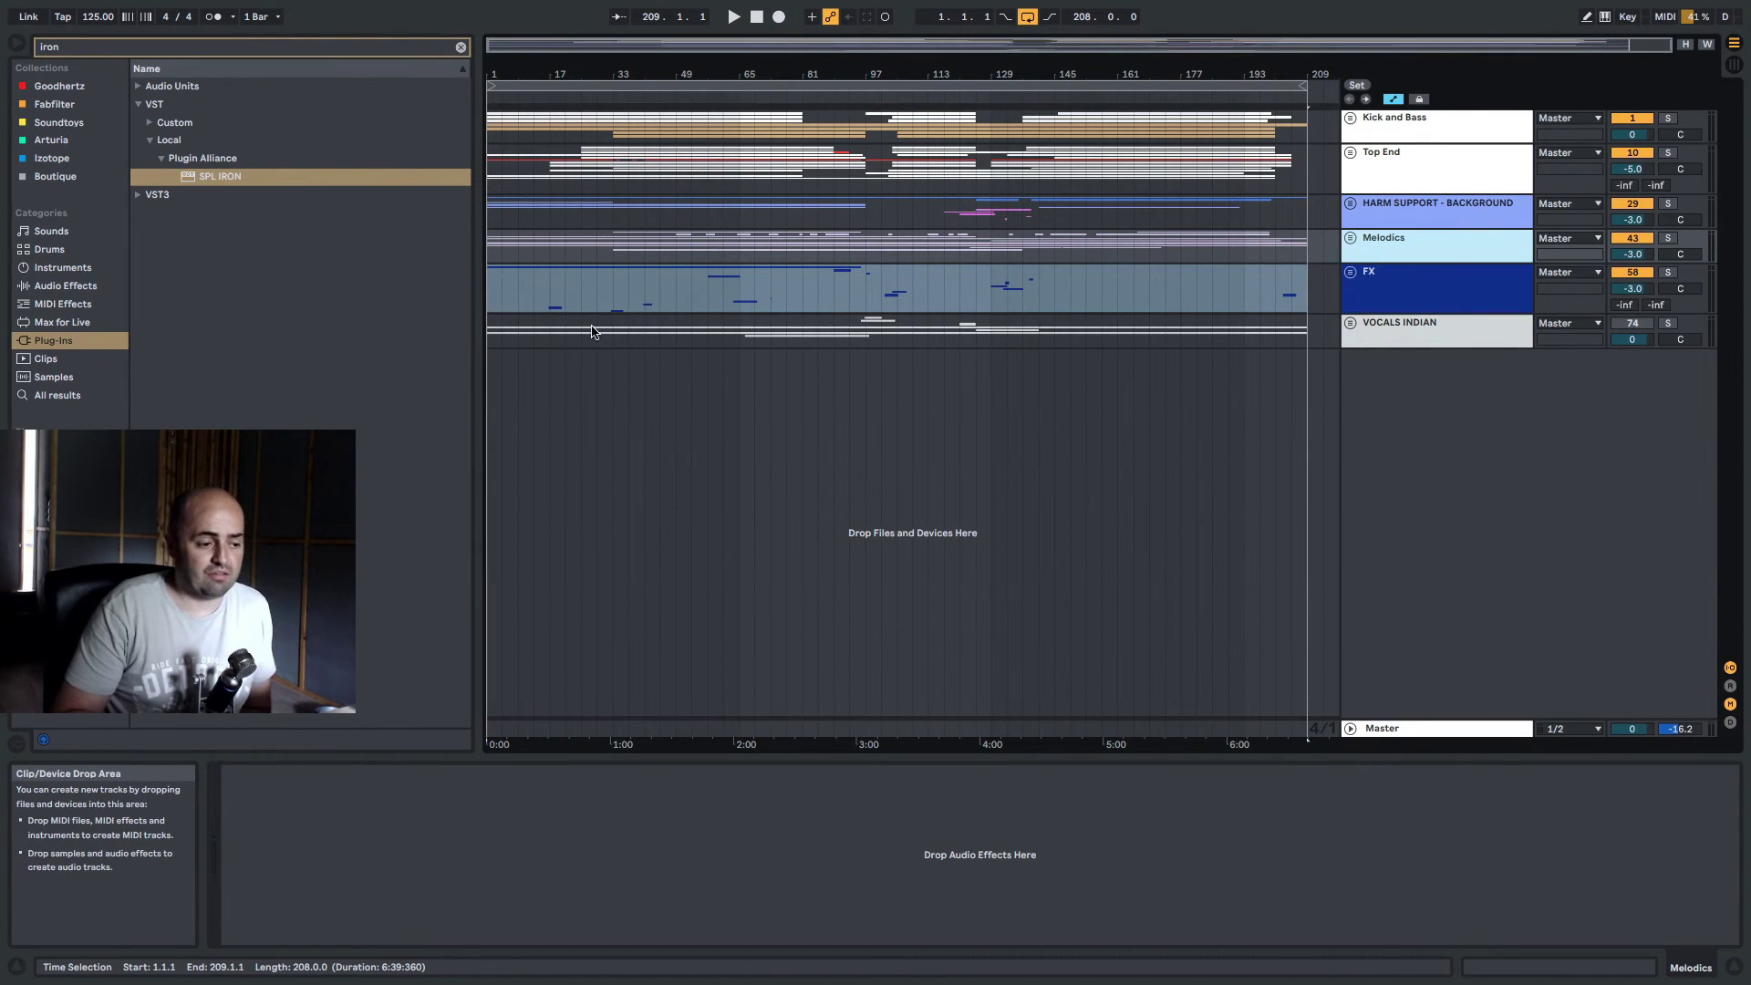
{"action": "left_click_drag", "start_coordinate": [497, 303], "coordinate": [1302, 351]}
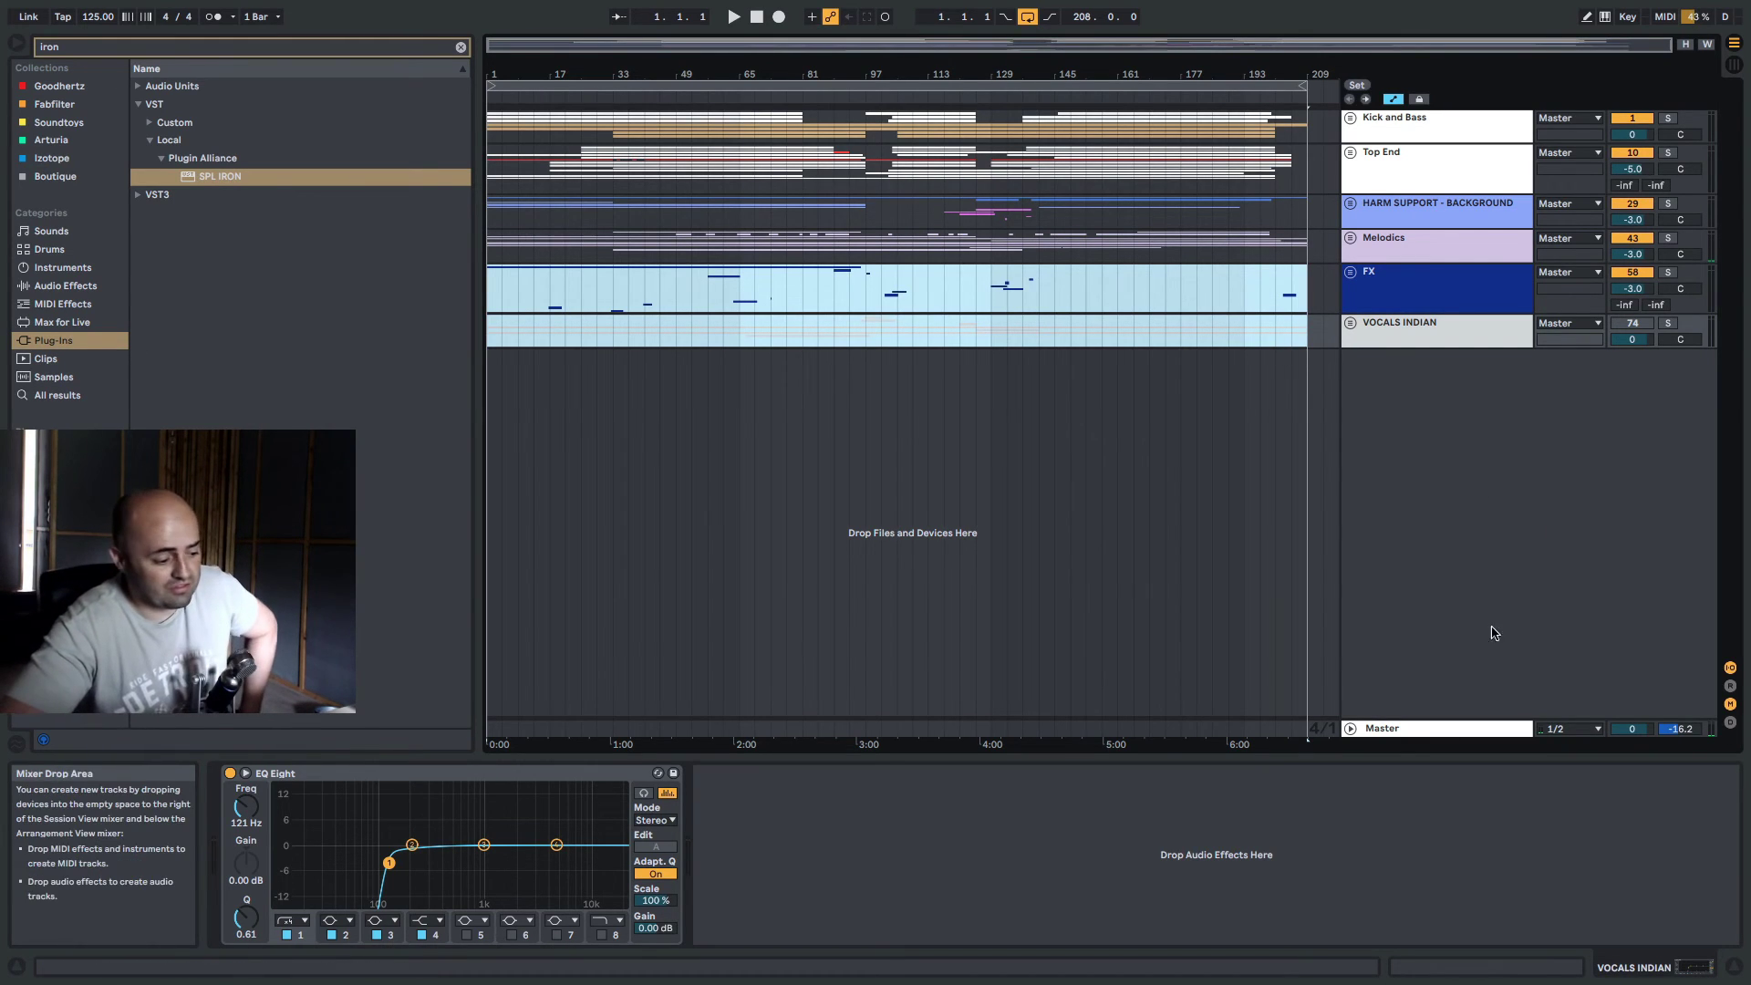
{"action": "left_click", "coordinate": [1422, 730]}
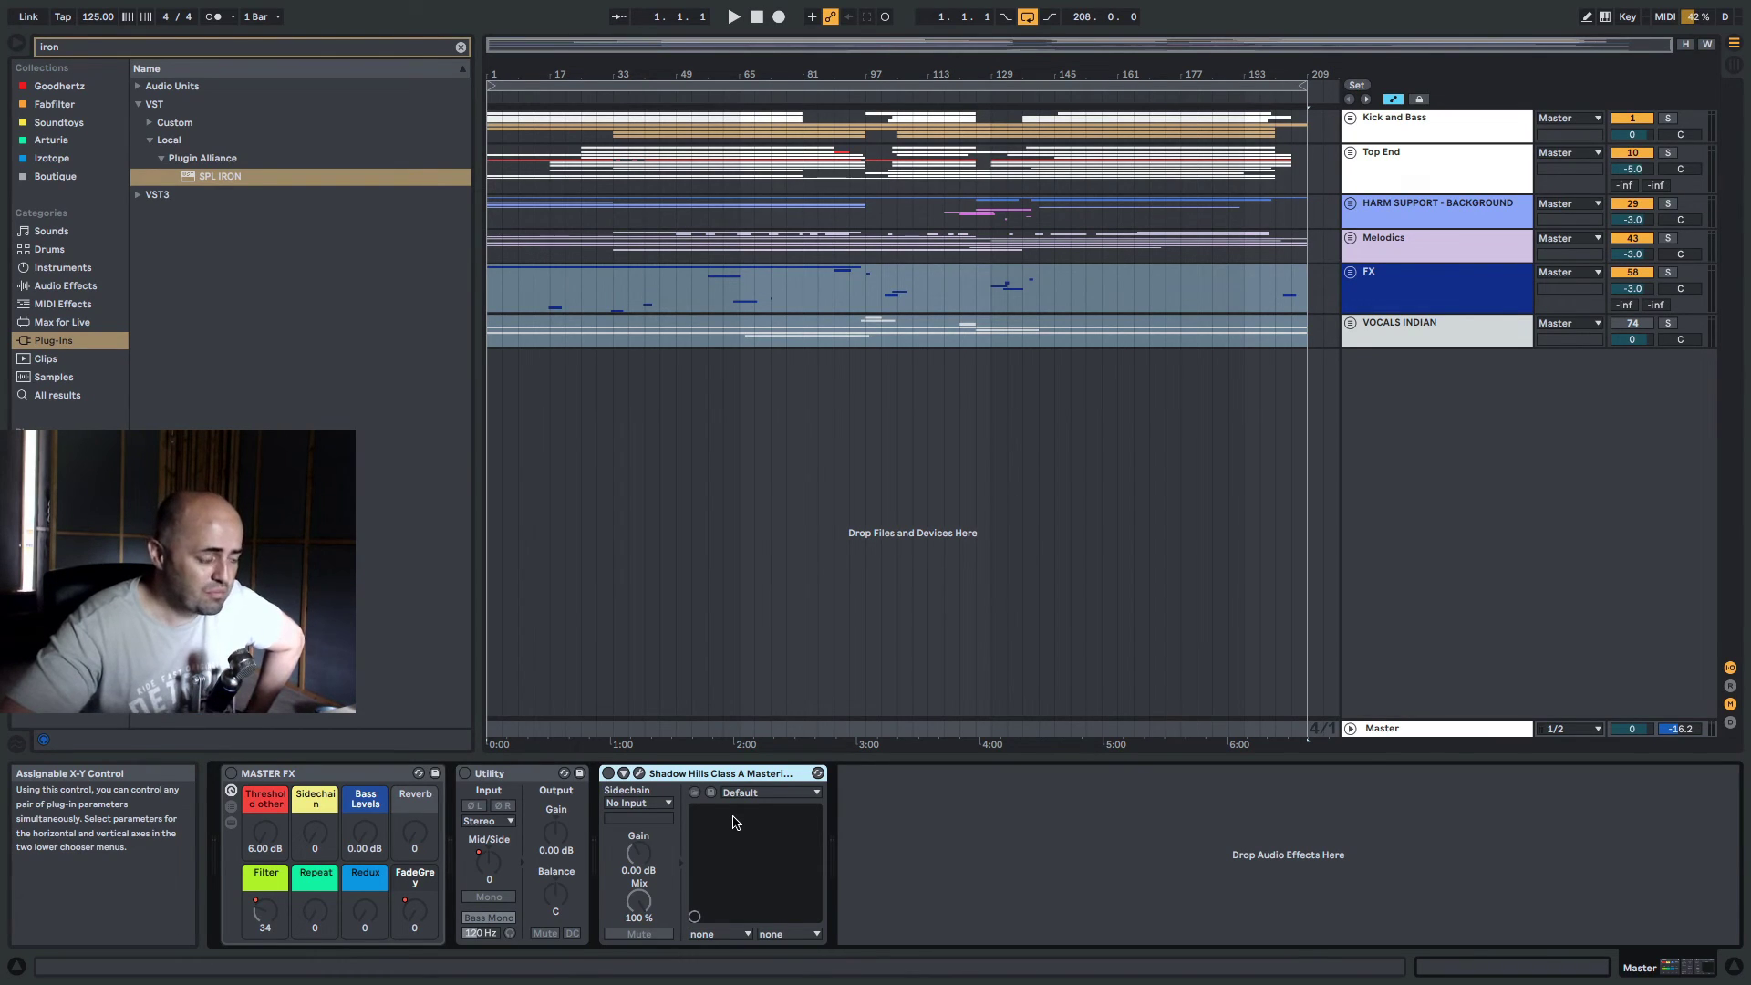
Clear the plug-in search to list all Plugin Alliance plug-ins and place the insert marker at bar 65 on the FX track
{"action": "left_click", "coordinate": [460, 47]}
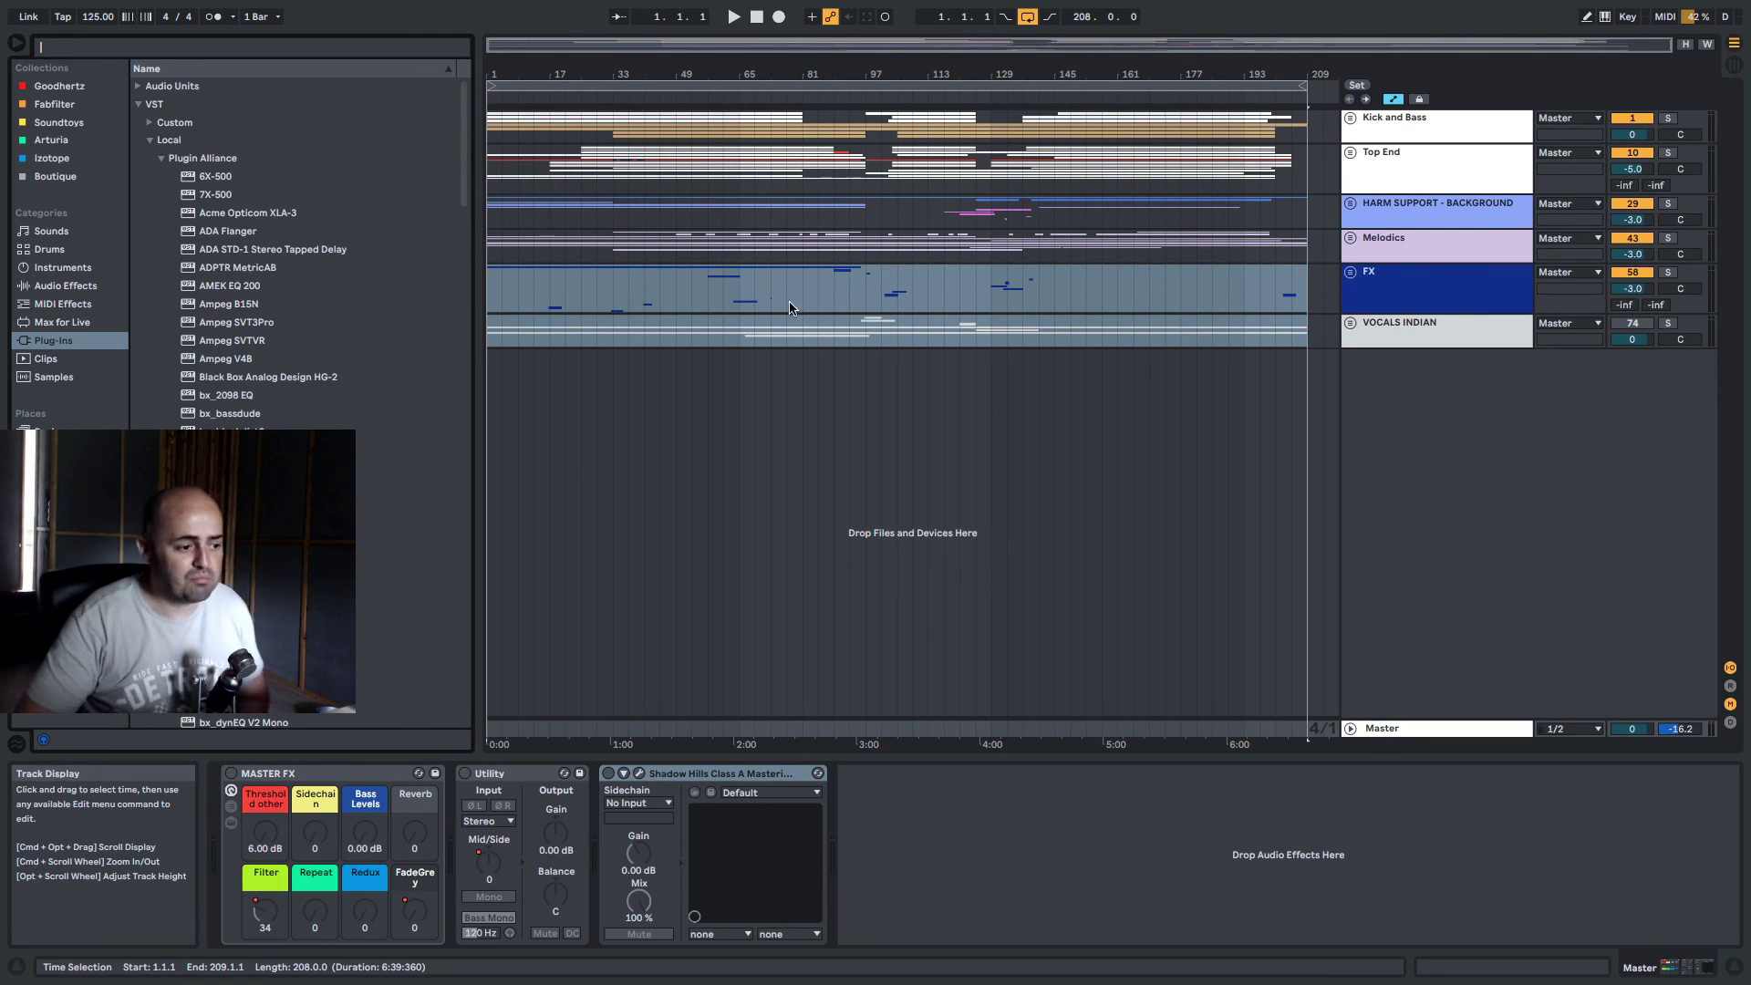
{"action": "left_click", "coordinate": [737, 310]}
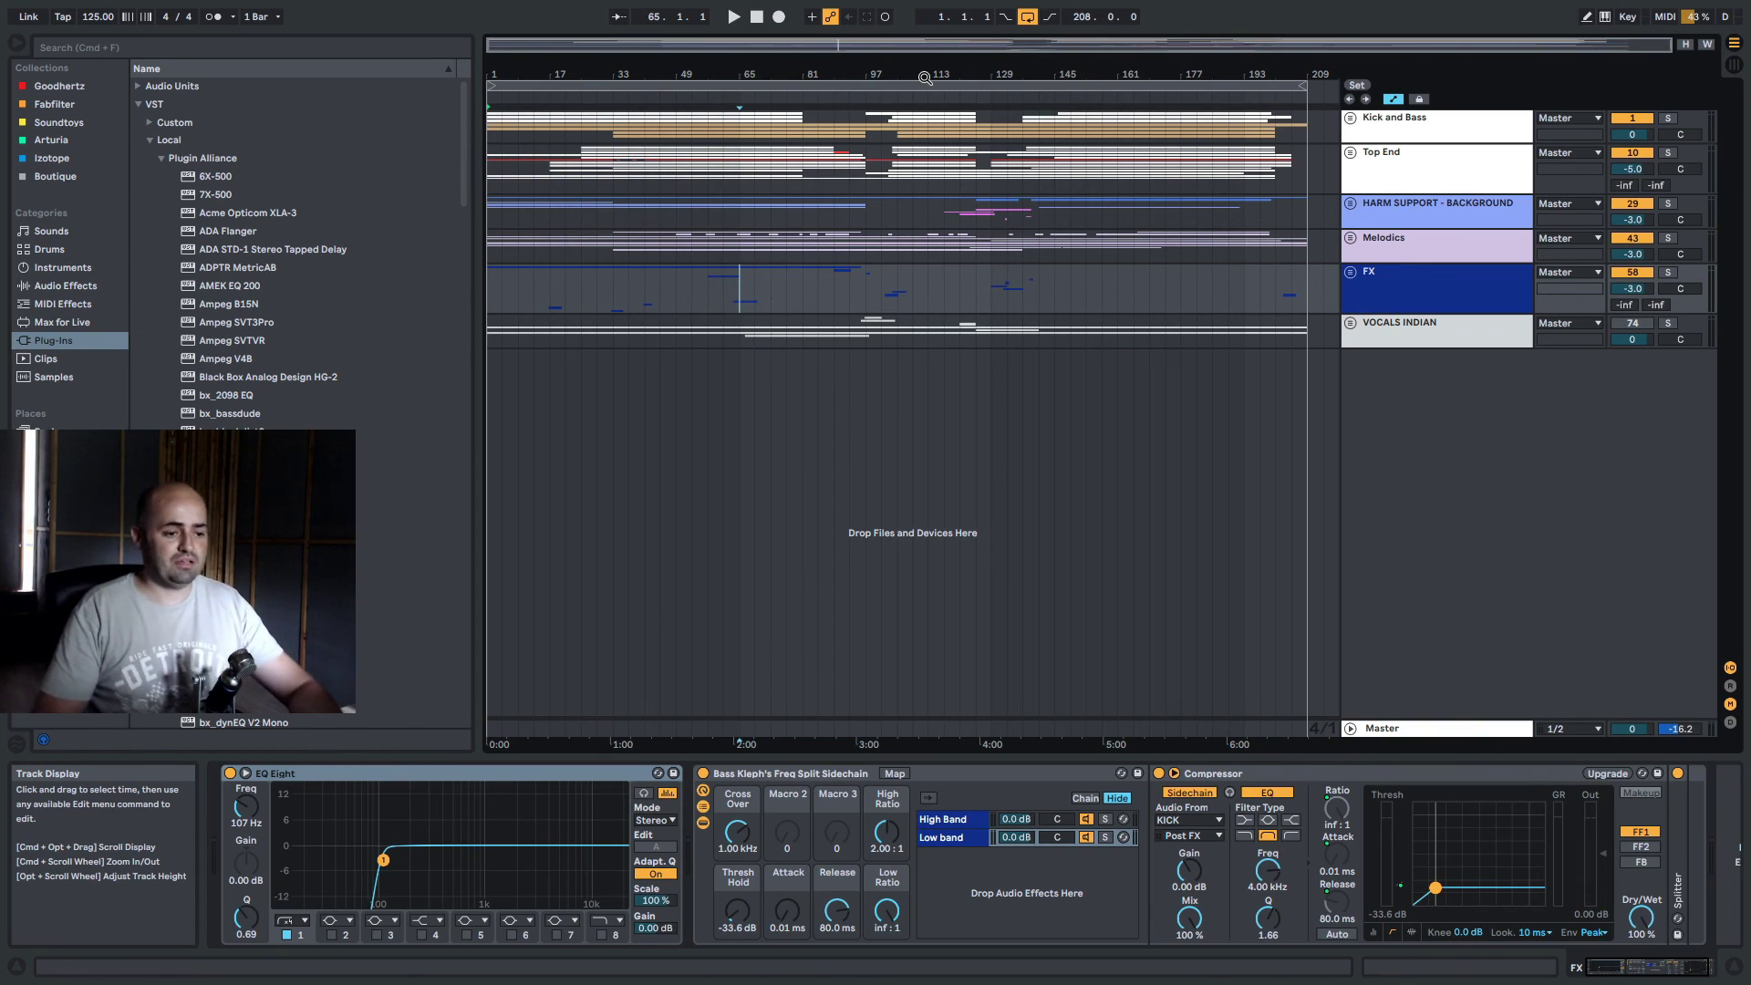